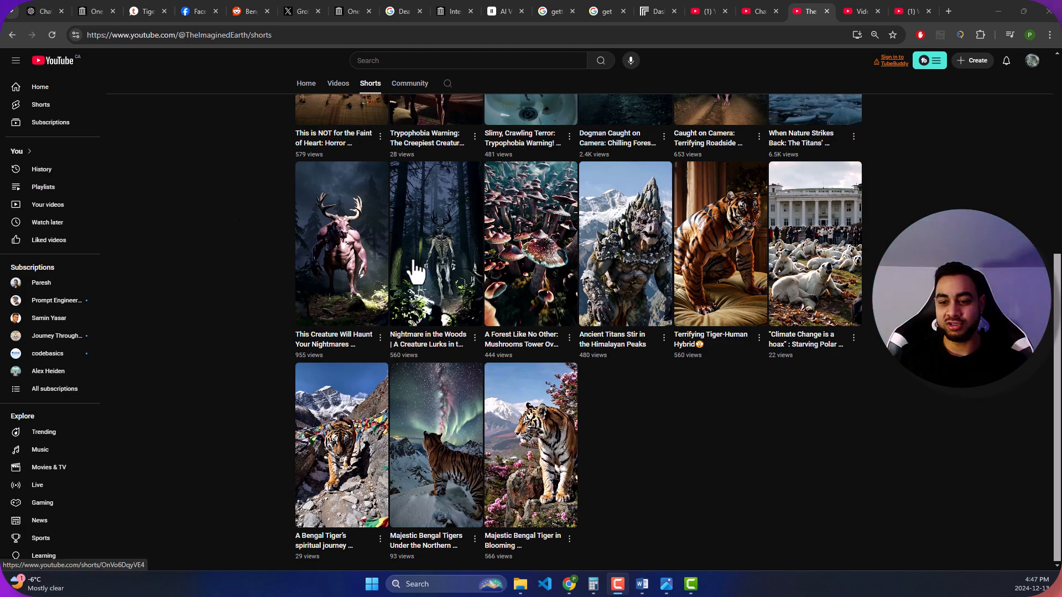
# - Look through the Shorts of The Imagined Earth channel and play "When Nature Strikes Back: The Titans' Awakening", pausing it after viewing
pyautogui.scroll(5, 429, 274)
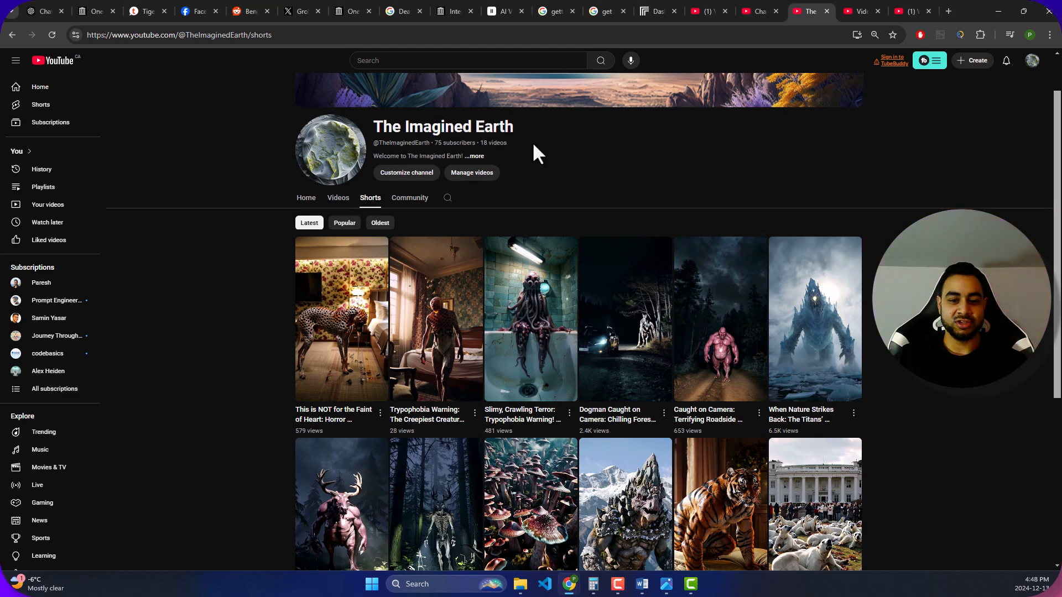
pyautogui.scroll(1, 520, 190)
pyautogui.scroll(-1, 508, 196)
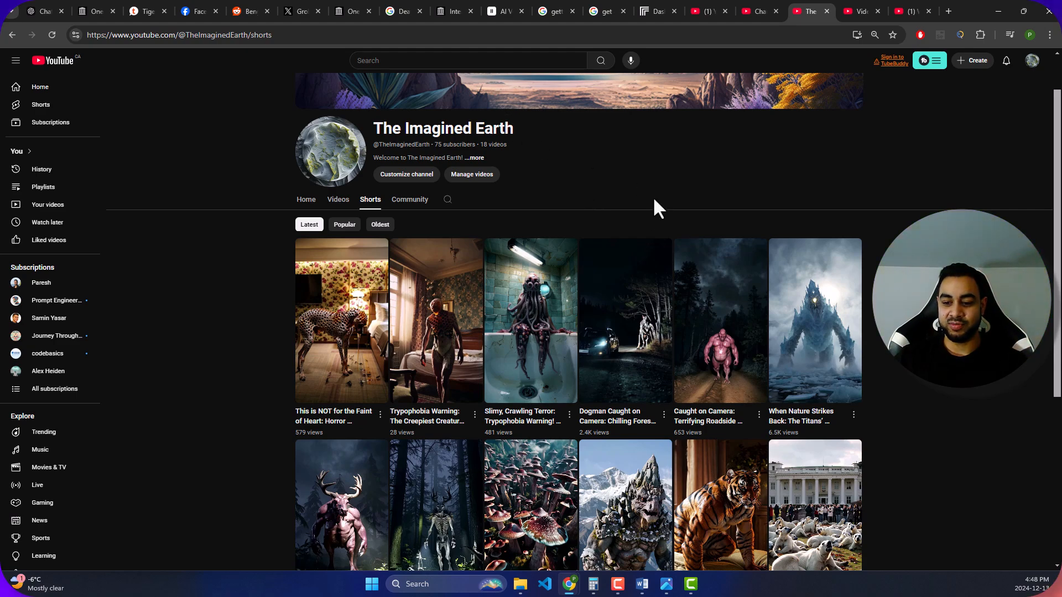
pyautogui.scroll(-3, 654, 199)
pyautogui.scroll(3, 406, 220)
pyautogui.click(338, 206)
pyautogui.click(372, 257)
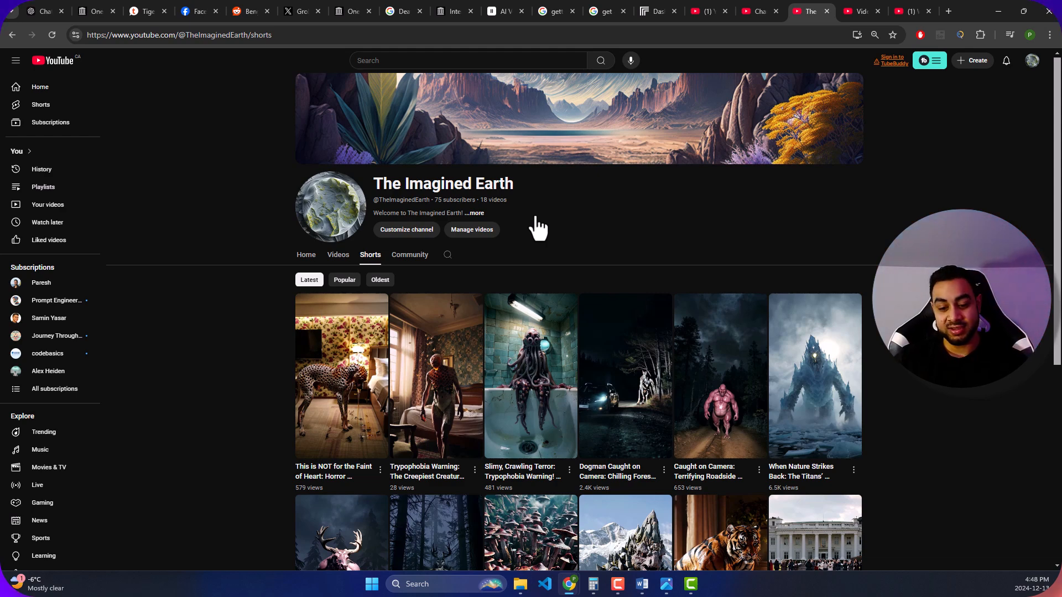
pyautogui.click(799, 408)
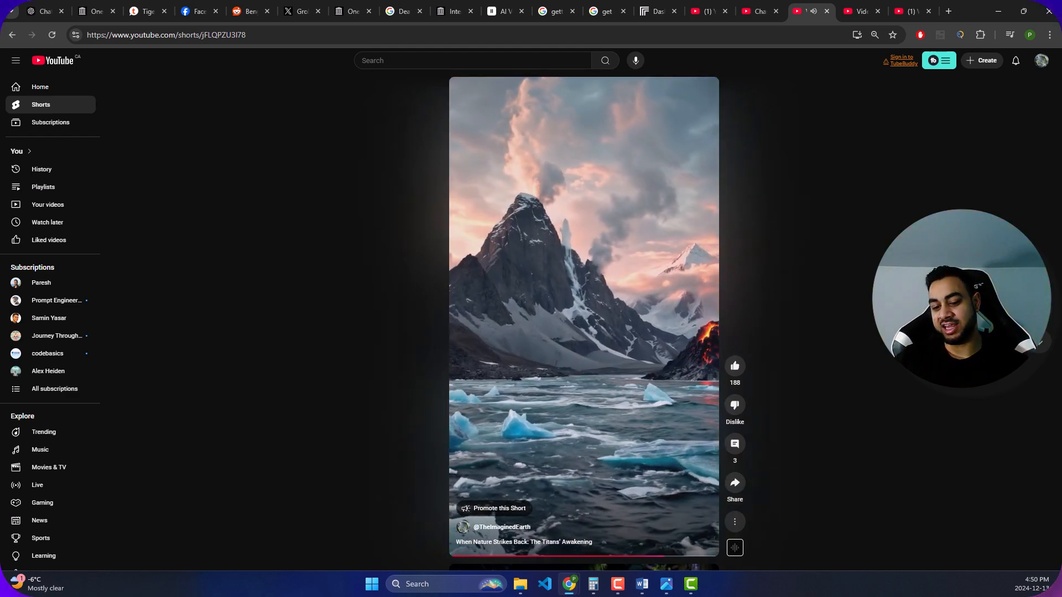
pyautogui.click(674, 314)
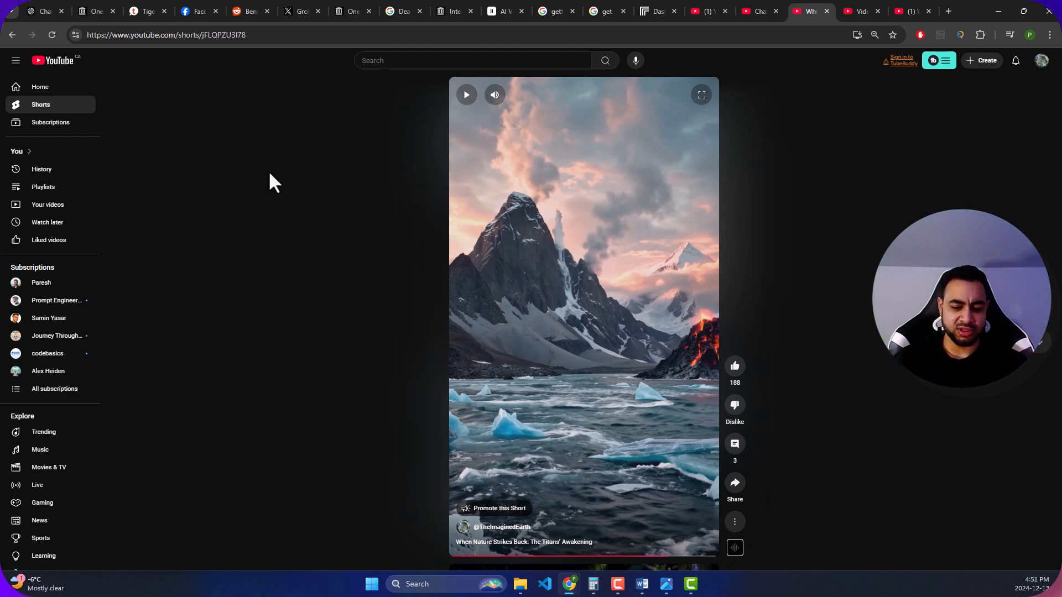
# - Launch LM Studio from a system search for "lm" and maximize its window
pyautogui.click(437, 585)
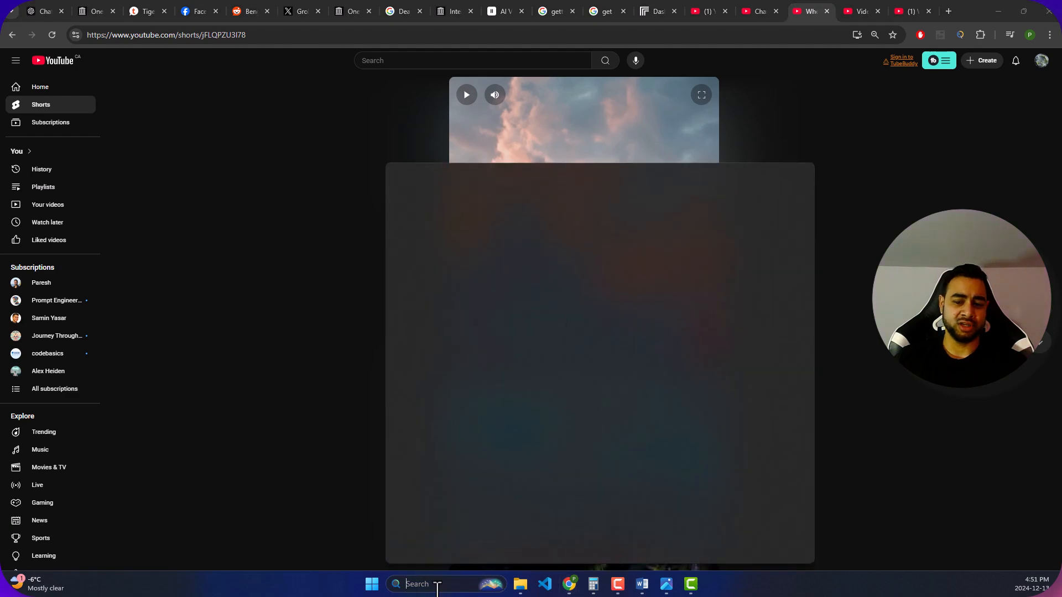
pyautogui.write('lms')
pyautogui.press('BackSpace')
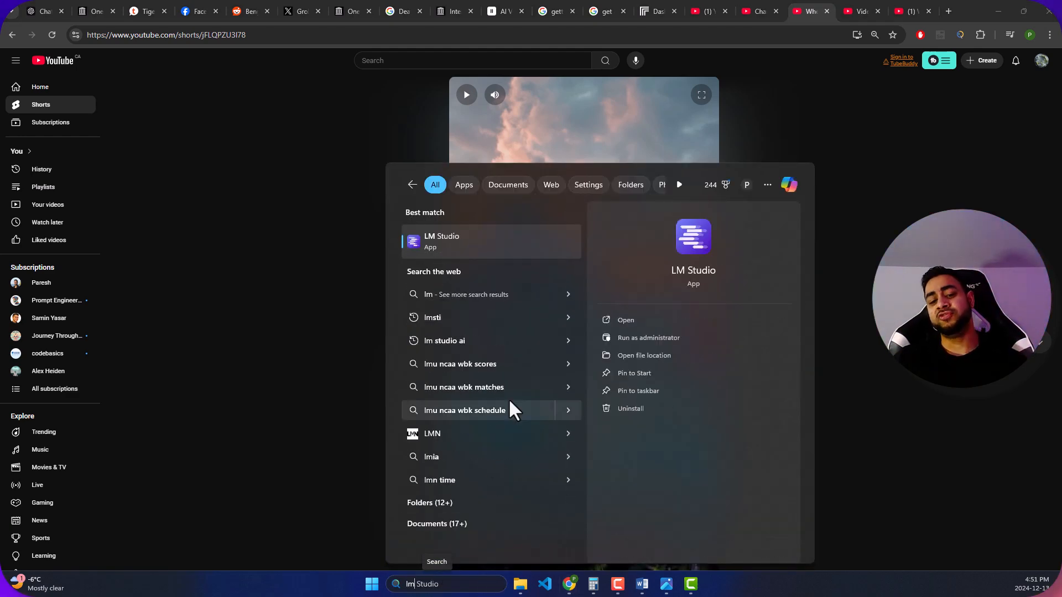
pyautogui.click(452, 248)
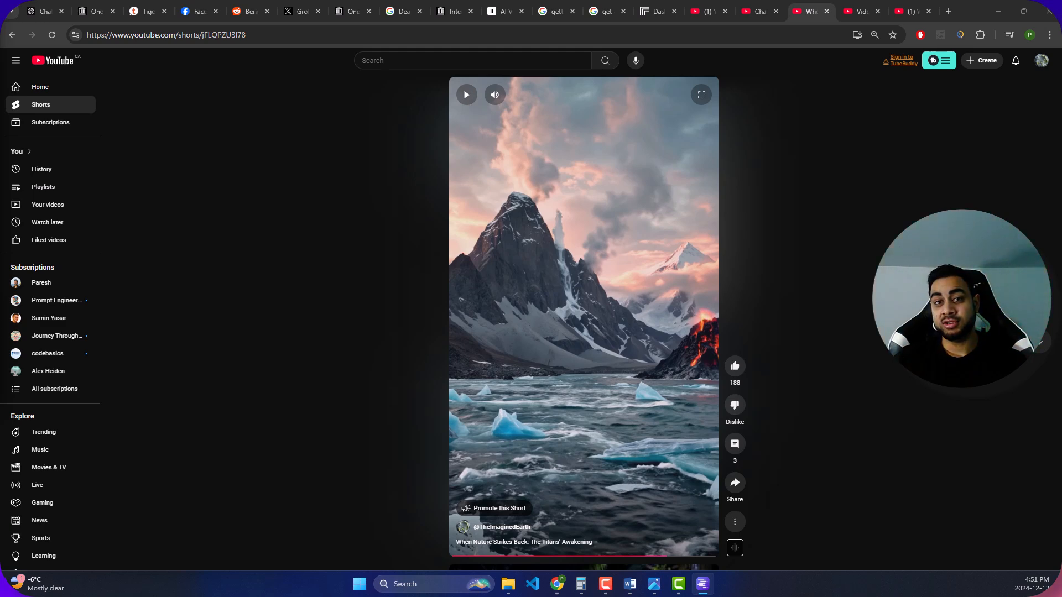
pyautogui.moveTo(0, 14); pyautogui.dragTo(626, 34)
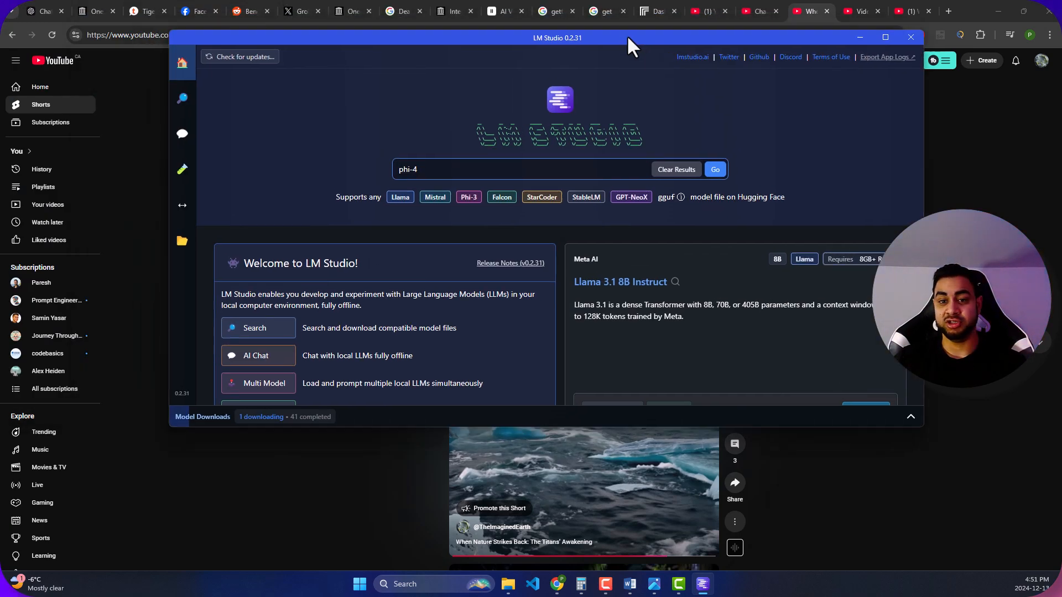
pyautogui.doubleClick(626, 35)
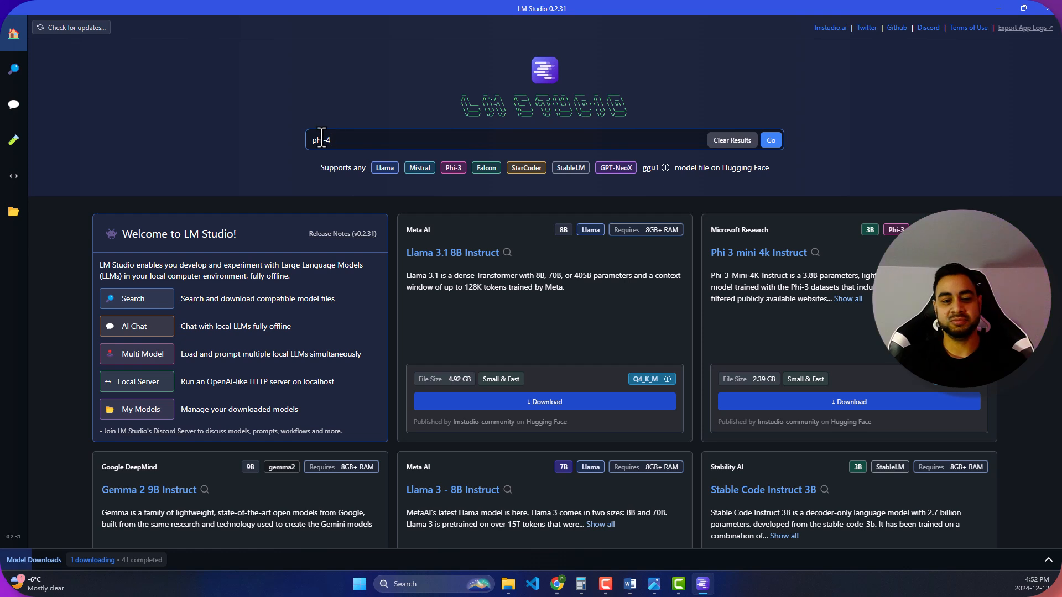
# - View the model search results for "phi-4" and minimize LM Studio to return to the browser
pyautogui.moveTo(343, 139); pyautogui.dragTo(21, 134)
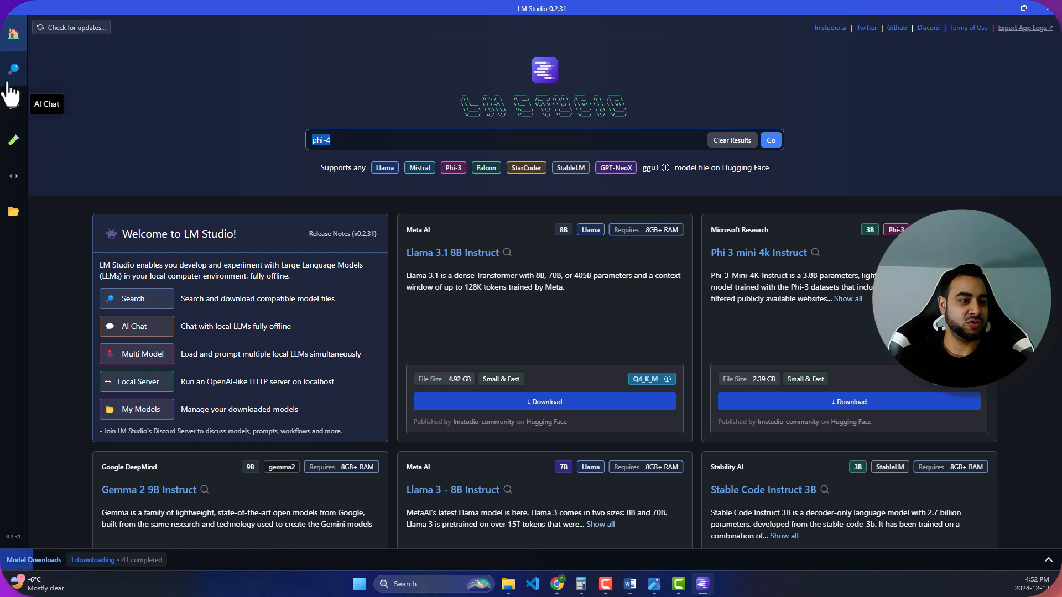
pyautogui.click(5, 91)
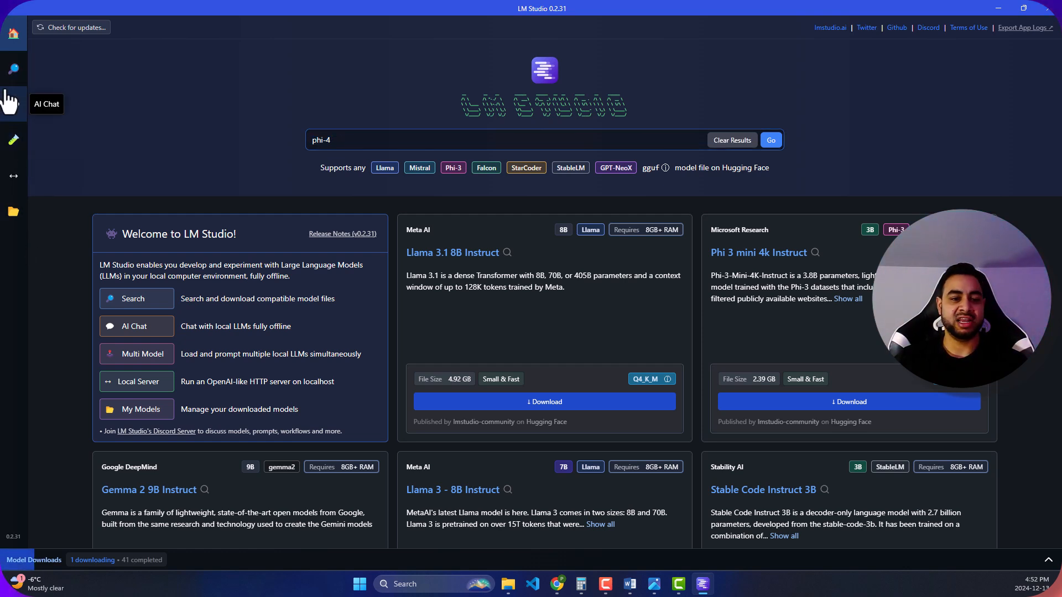
pyautogui.click(13, 69)
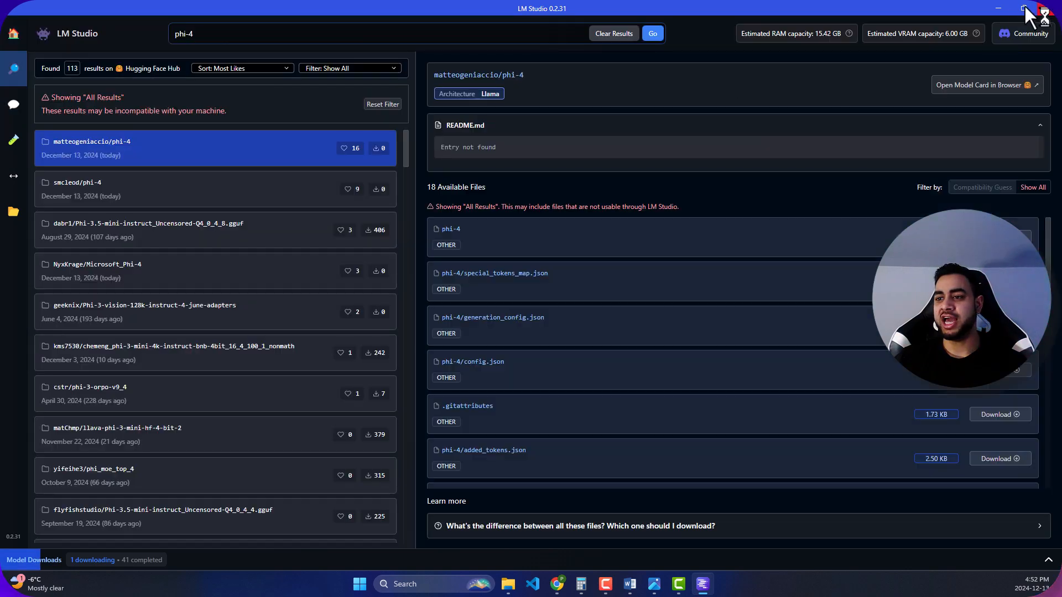
pyautogui.click(991, 6)
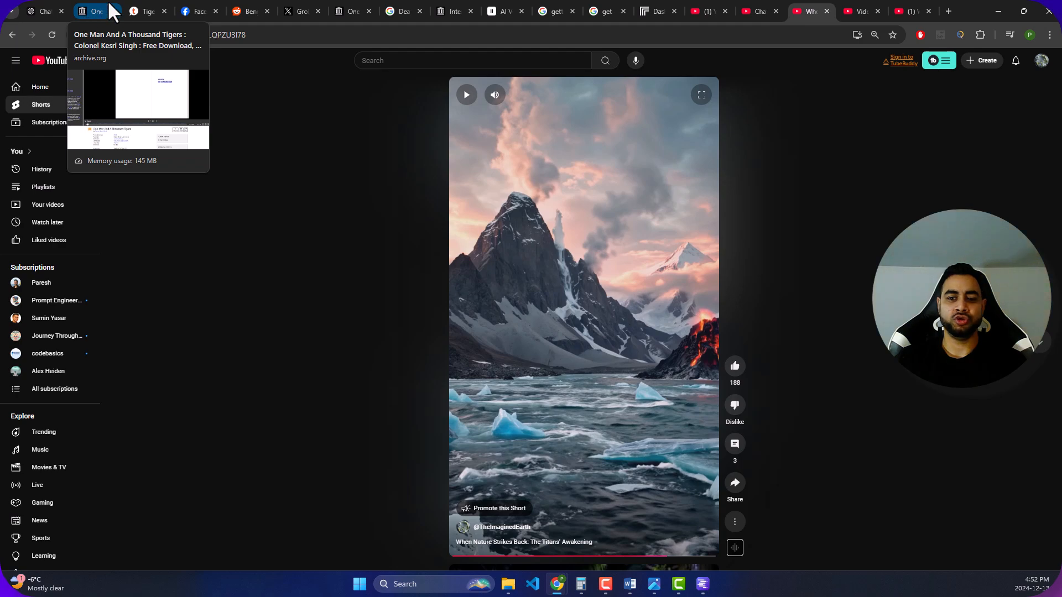
# - Switch to the Tapatalk thread on tigers killing adult elephants and rhinos and examine the accounts listed by year
pyautogui.click(45, 11)
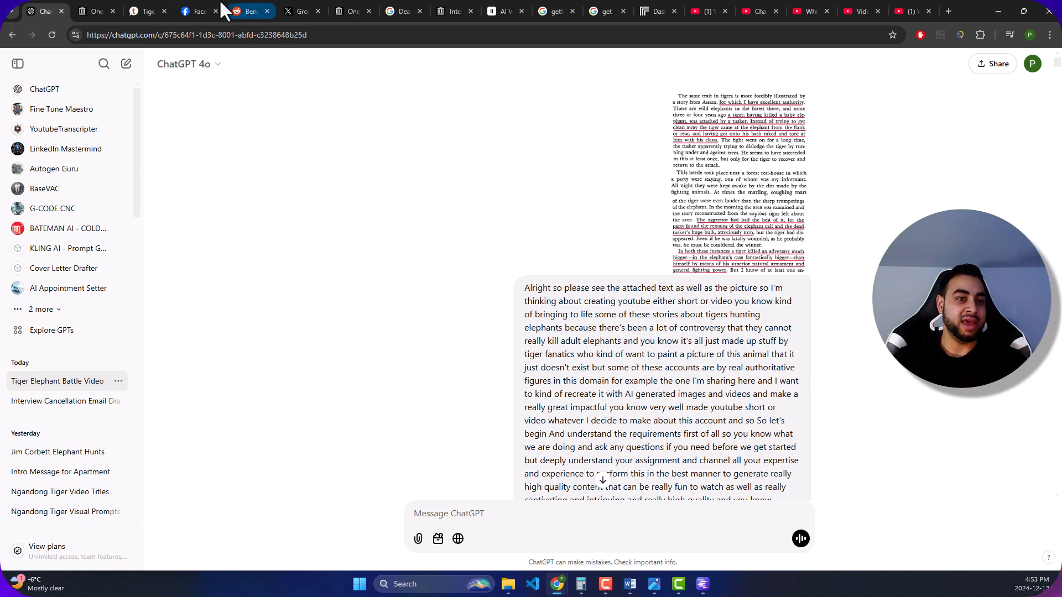
pyautogui.click(145, 10)
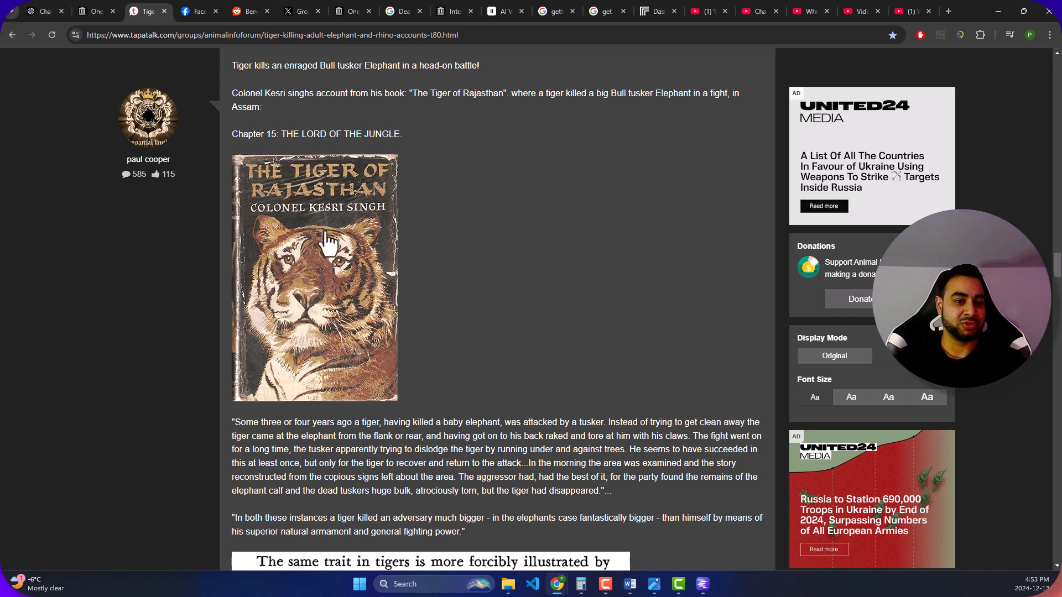
pyautogui.scroll(6, 334, 218)
pyautogui.scroll(10, 334, 218)
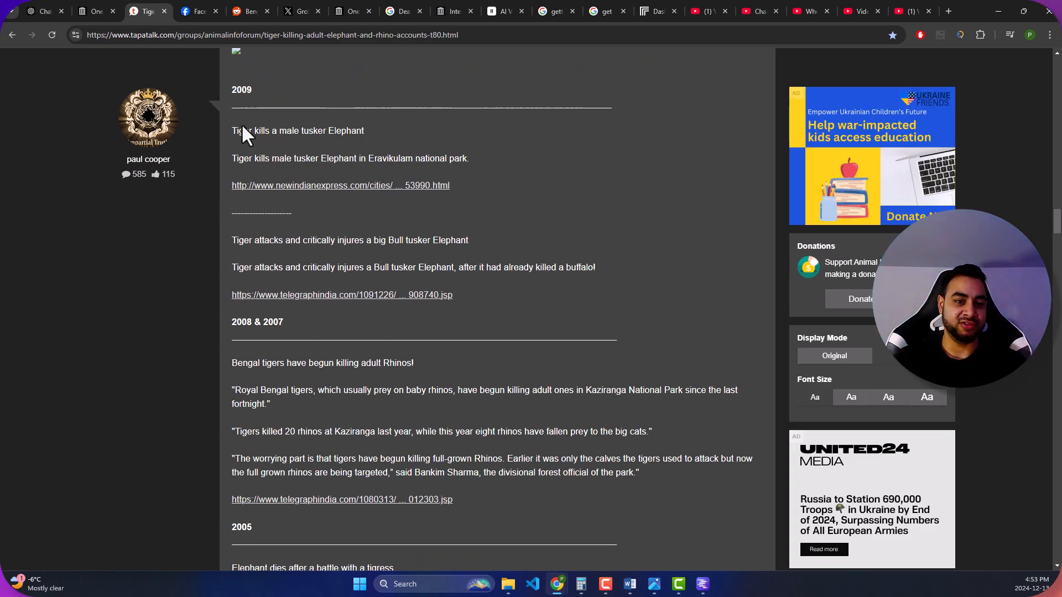
pyautogui.scroll(-3, 241, 126)
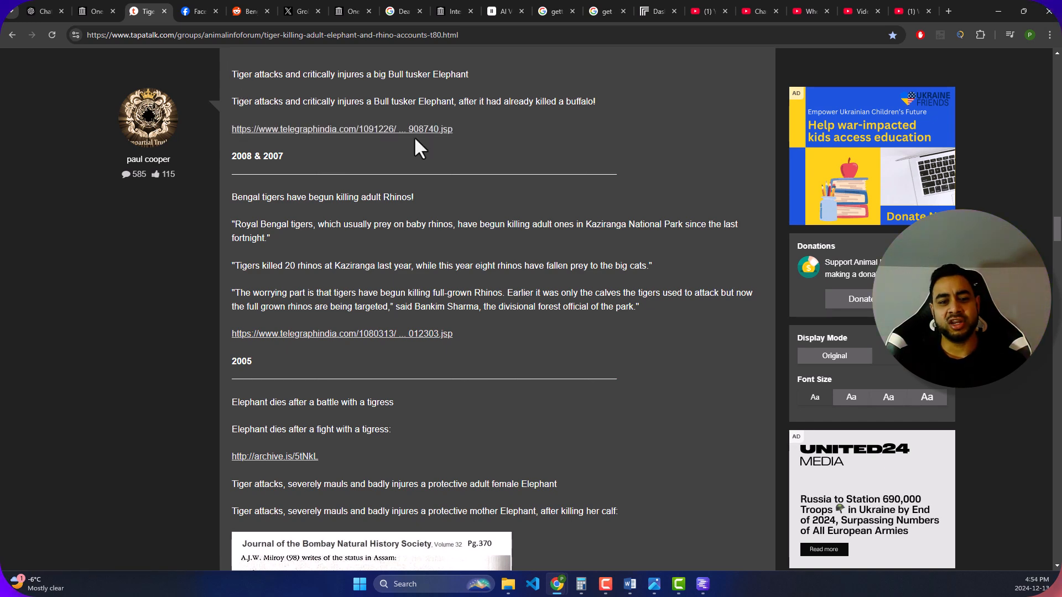
pyautogui.scroll(-3, 263, 105)
pyautogui.scroll(-10, 281, 108)
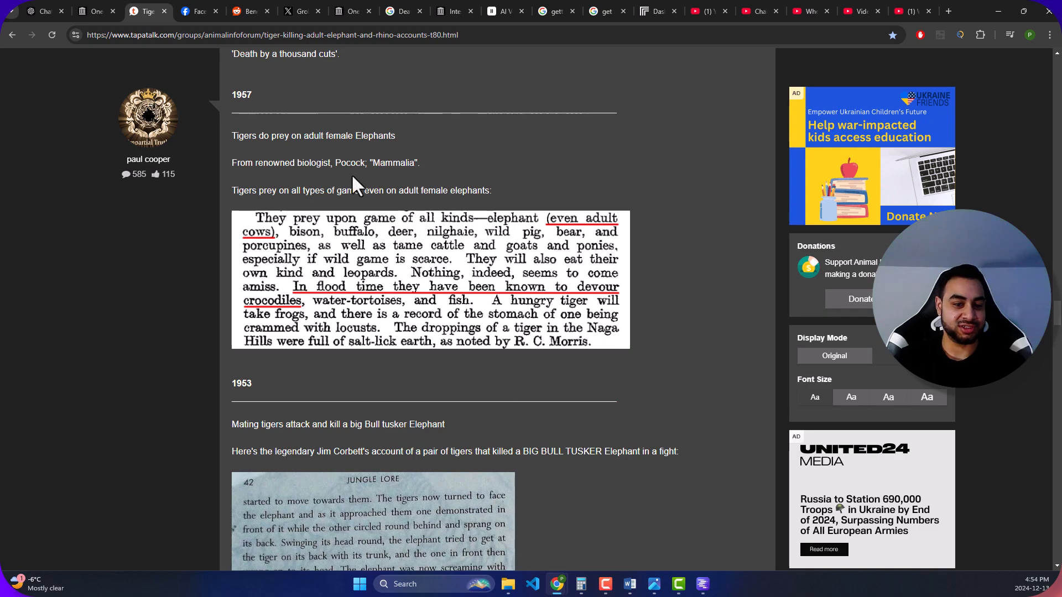
pyautogui.scroll(-4, 360, 181)
pyautogui.scroll(-6, 487, 241)
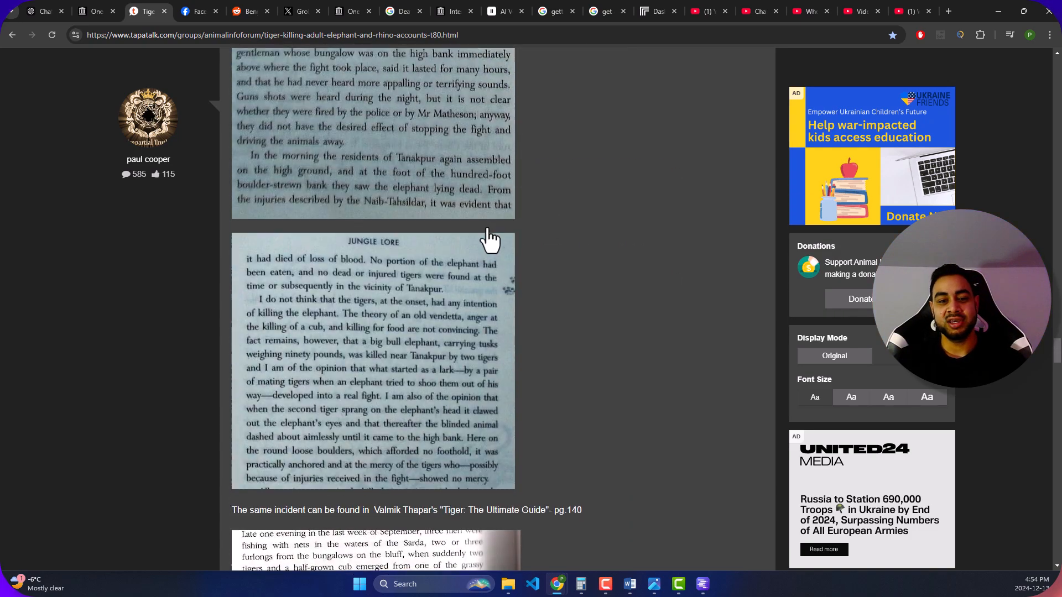
# - Return to the account from "The Tiger of Rajasthan" and read its quoted text and scanned book passage
pyautogui.scroll(17, 475, 246)
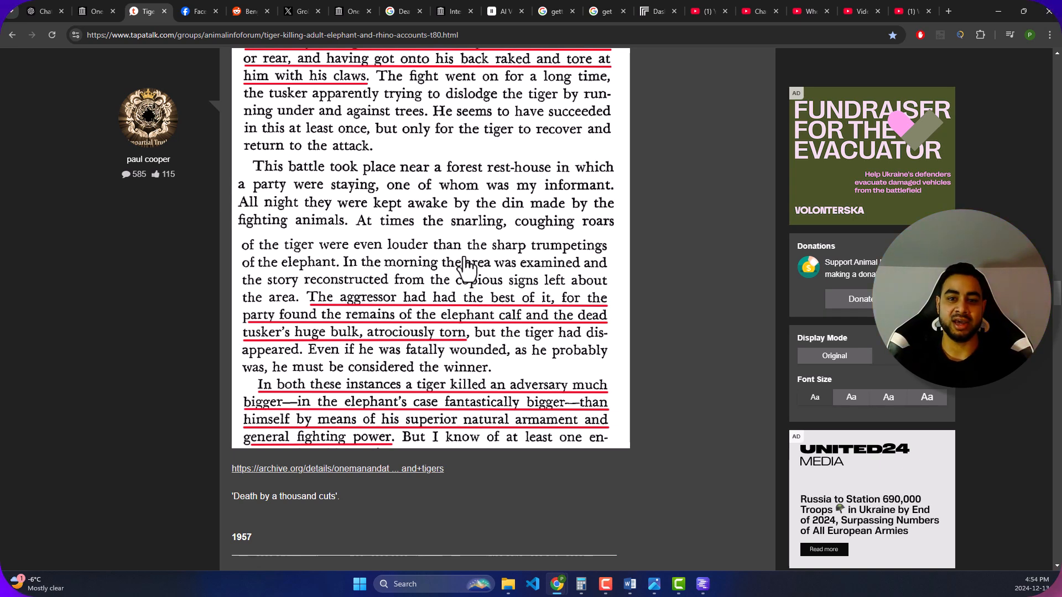
pyautogui.scroll(4, 465, 266)
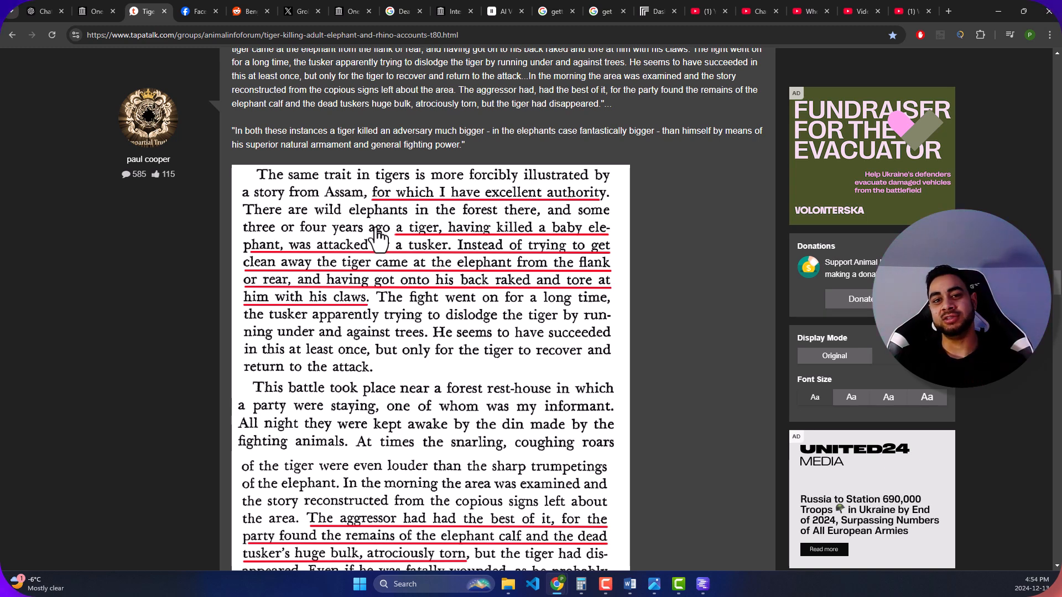
pyautogui.scroll(4, 387, 204)
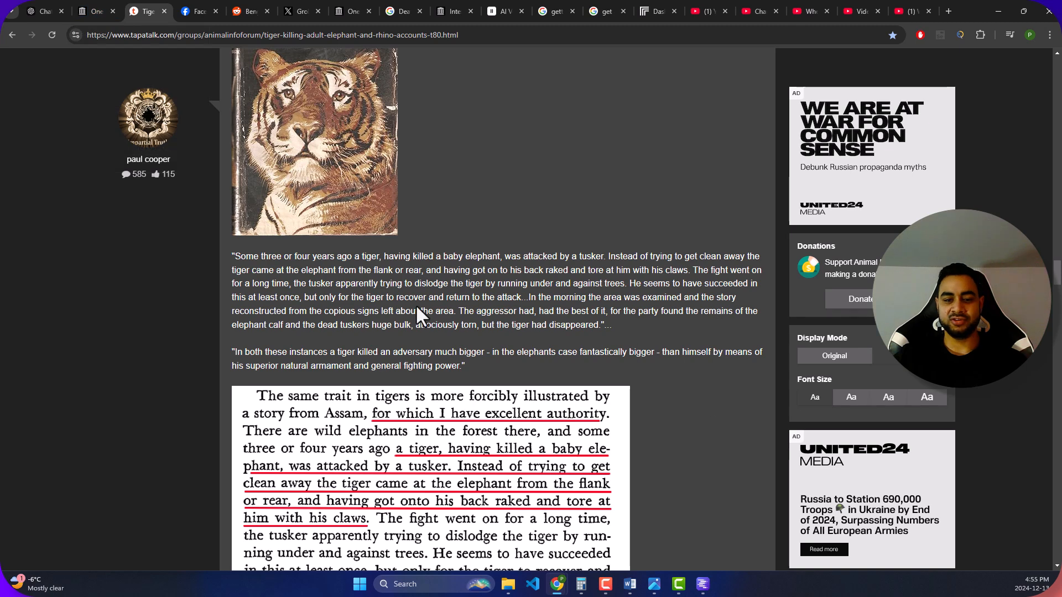
pyautogui.scroll(3, 416, 304)
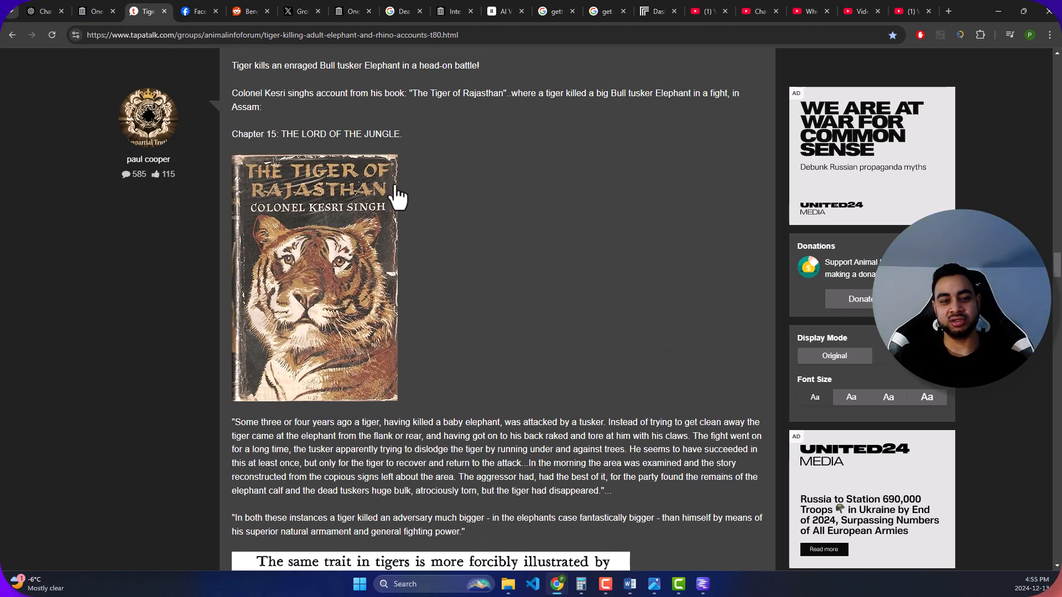
pyautogui.moveTo(393, 75); pyautogui.dragTo(306, 78)
pyautogui.scroll(2, 332, 111)
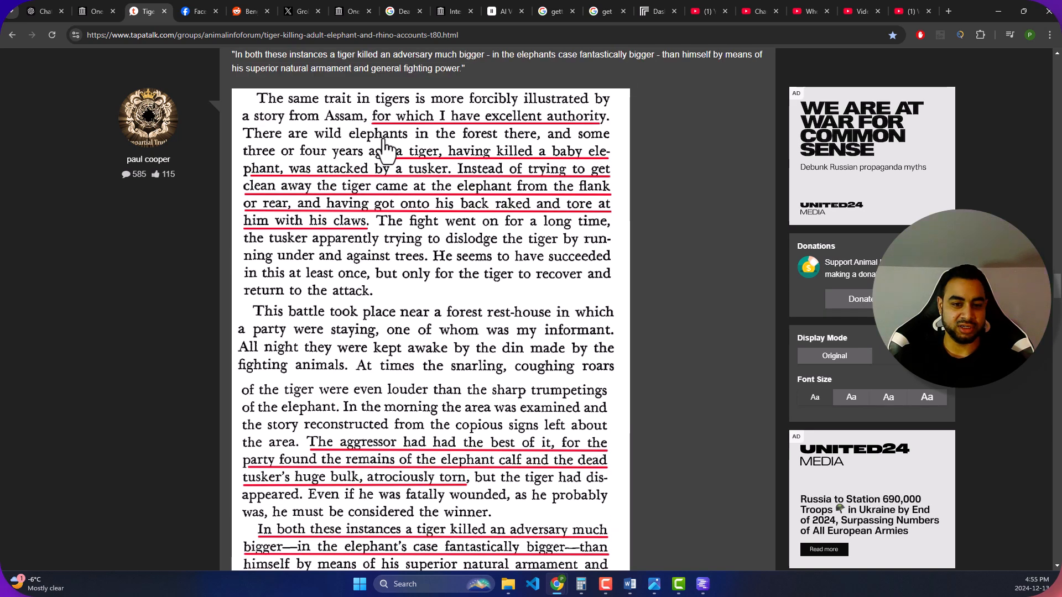
# - Switch to the ChatGPT conversation "Tiger Elephant Battle Video" and review the opening prompt with its attached scan and pasted account
pyautogui.click(93, 10)
pyautogui.click(48, 10)
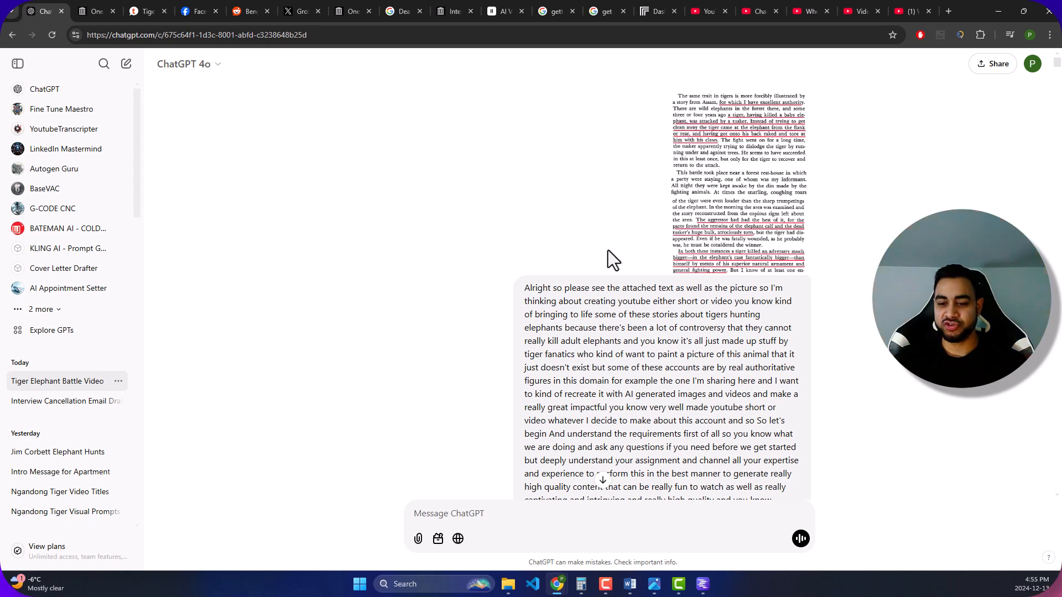
pyautogui.scroll(-3, 608, 251)
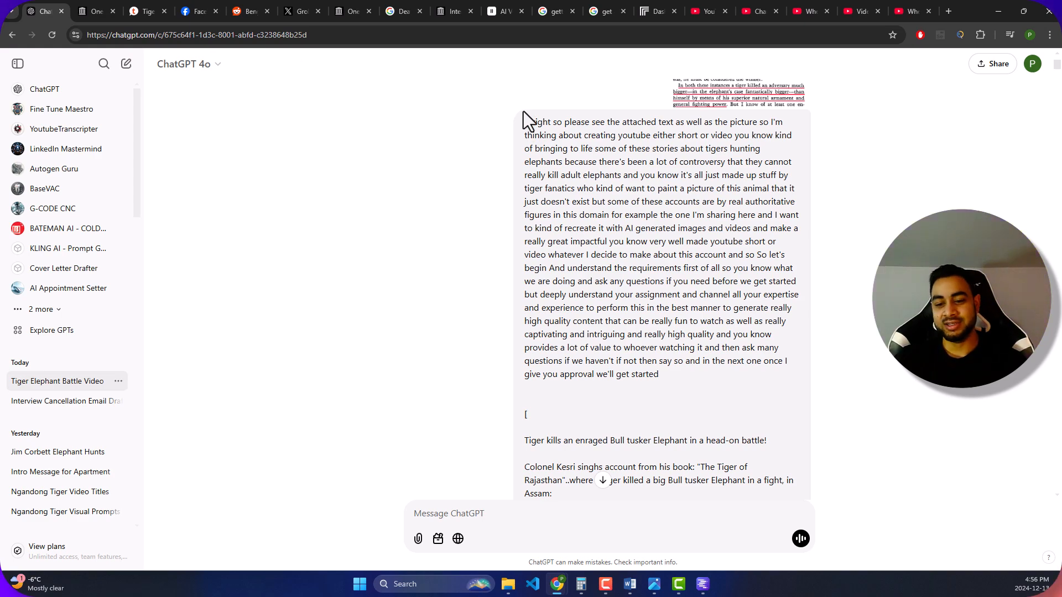
pyautogui.scroll(-4, 709, 267)
pyautogui.scroll(-3, 708, 267)
pyautogui.scroll(1, 631, 190)
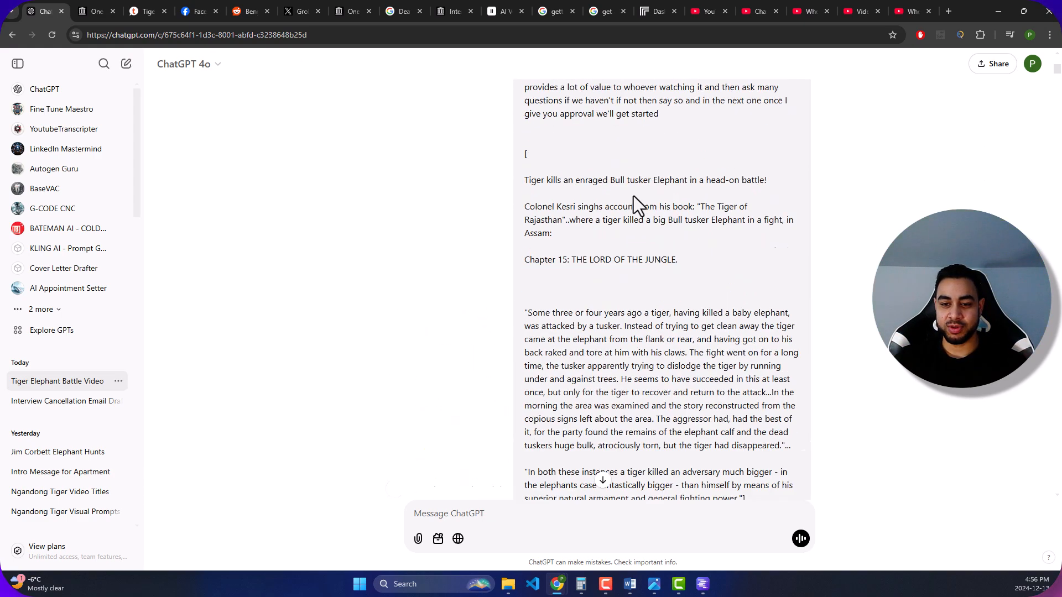
pyautogui.scroll(-1, 636, 209)
pyautogui.scroll(3, 633, 198)
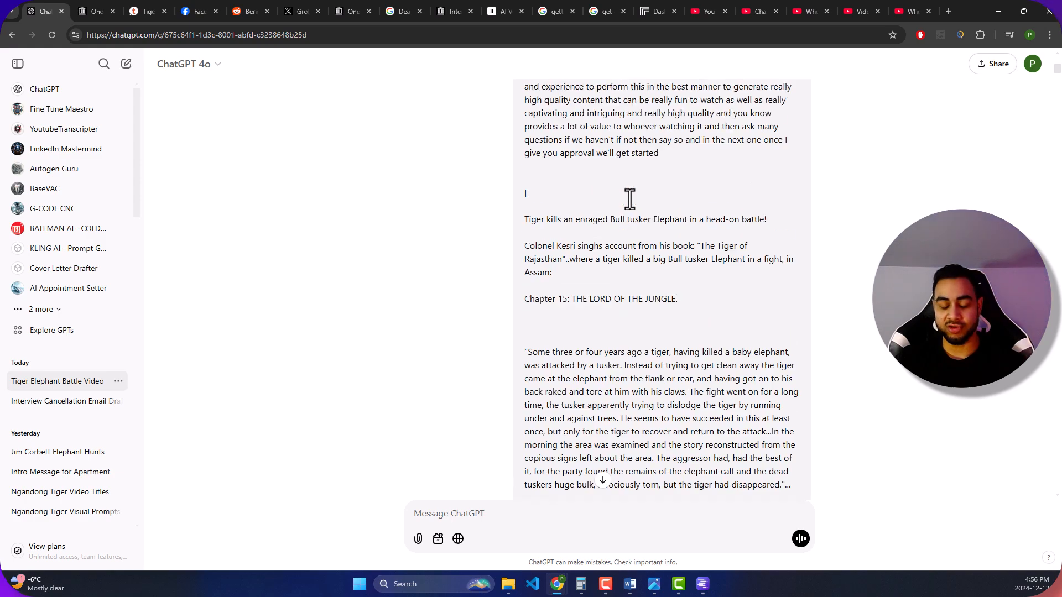
pyautogui.scroll(-1, 646, 224)
pyautogui.scroll(-2, 647, 225)
pyautogui.scroll(5, 611, 256)
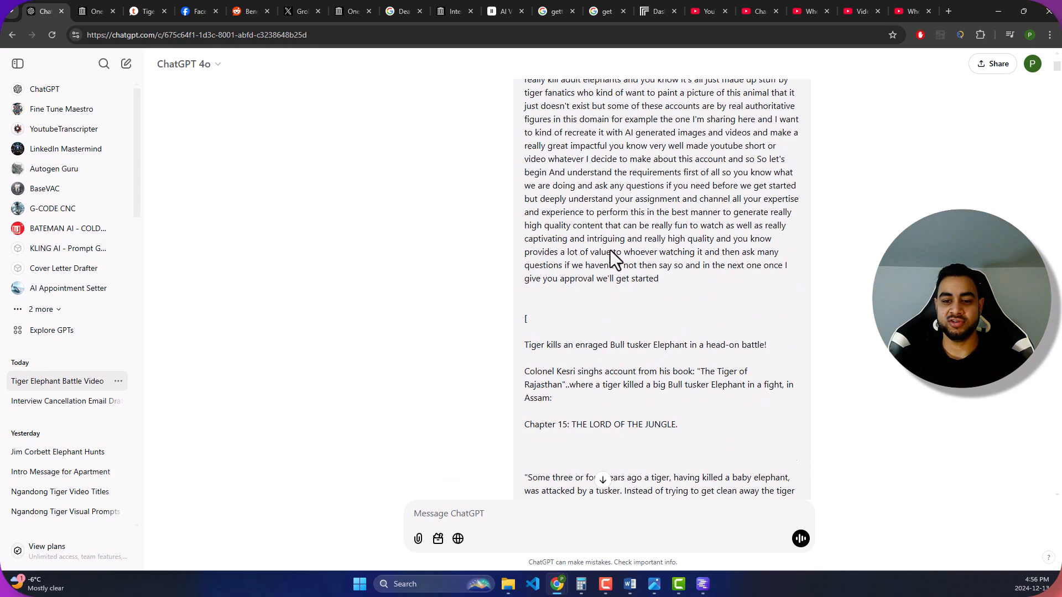
# - Read ChatGPT's key objectives, the follow-up prompt on tone and format, and the project outline with its closing questions
pyautogui.scroll(-8, 613, 255)
pyautogui.scroll(-2, 617, 253)
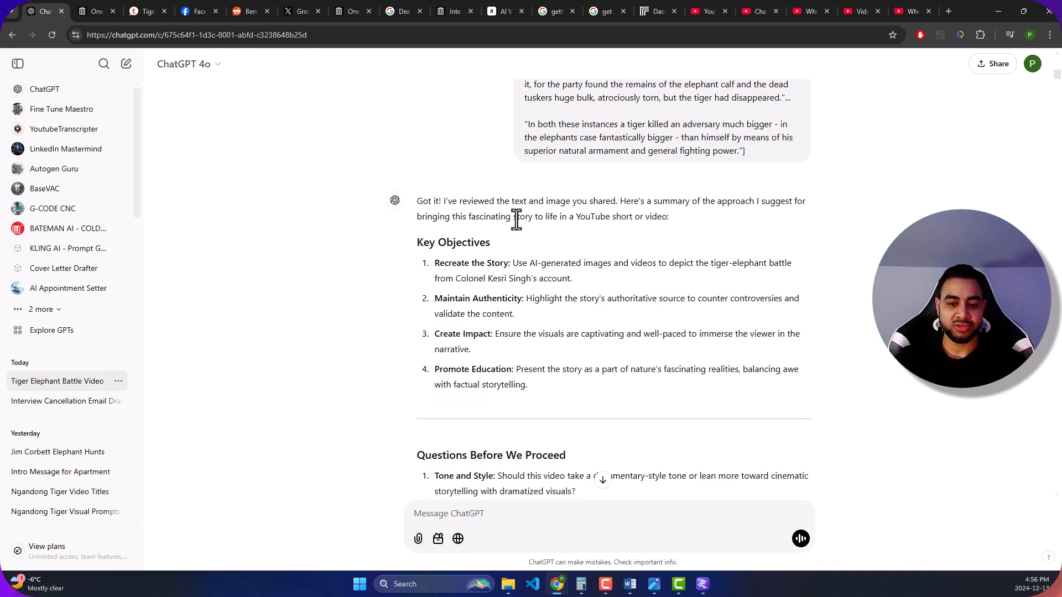
pyautogui.scroll(-7, 559, 289)
pyautogui.scroll(-4, 566, 252)
pyautogui.scroll(1, 564, 239)
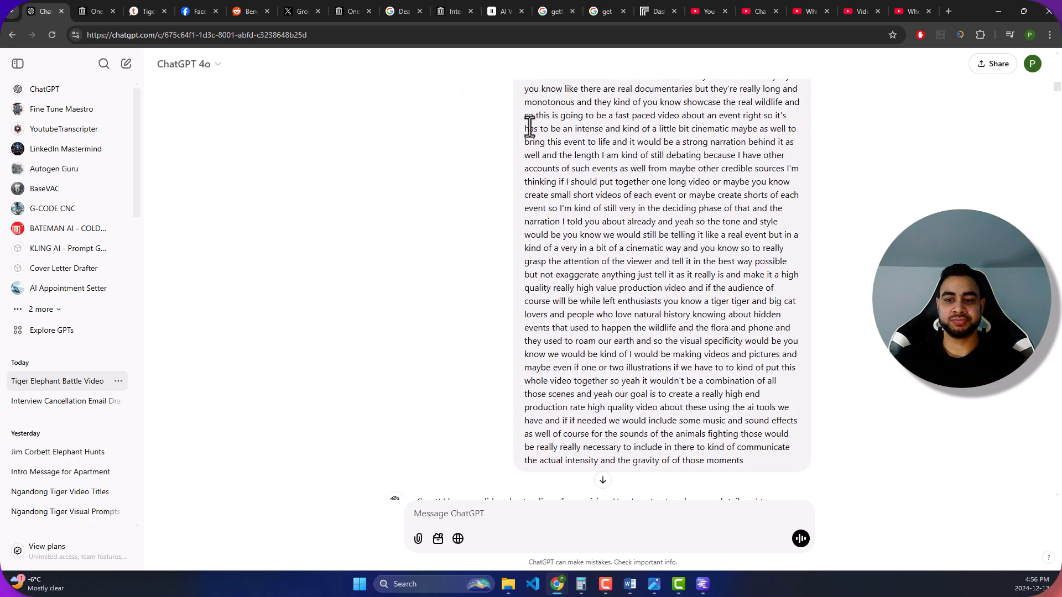
pyautogui.scroll(2, 529, 126)
pyautogui.scroll(-10, 524, 180)
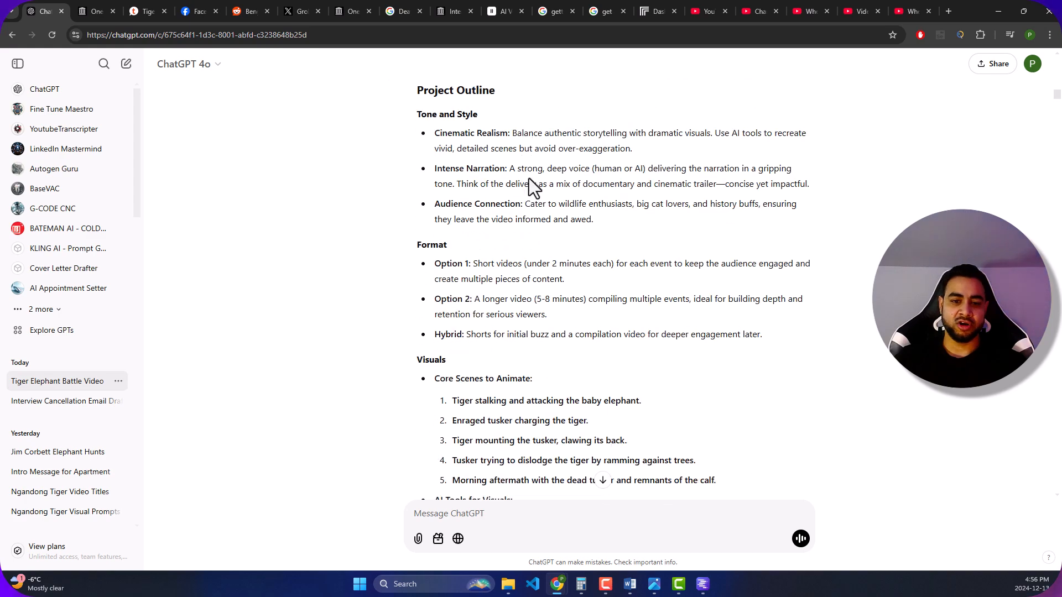
pyautogui.scroll(-18, 549, 197)
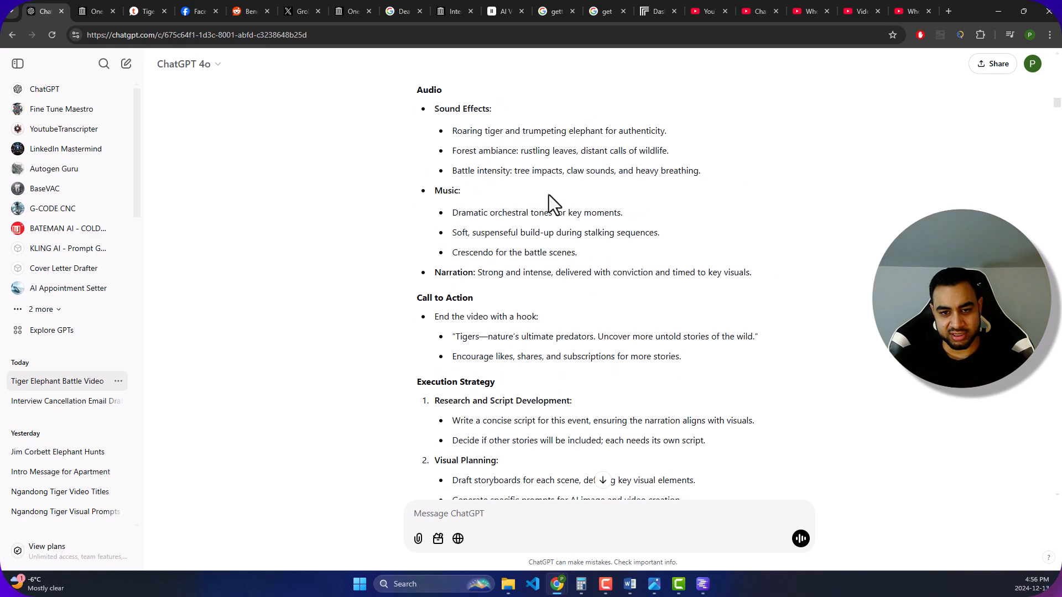
pyautogui.scroll(-3, 550, 198)
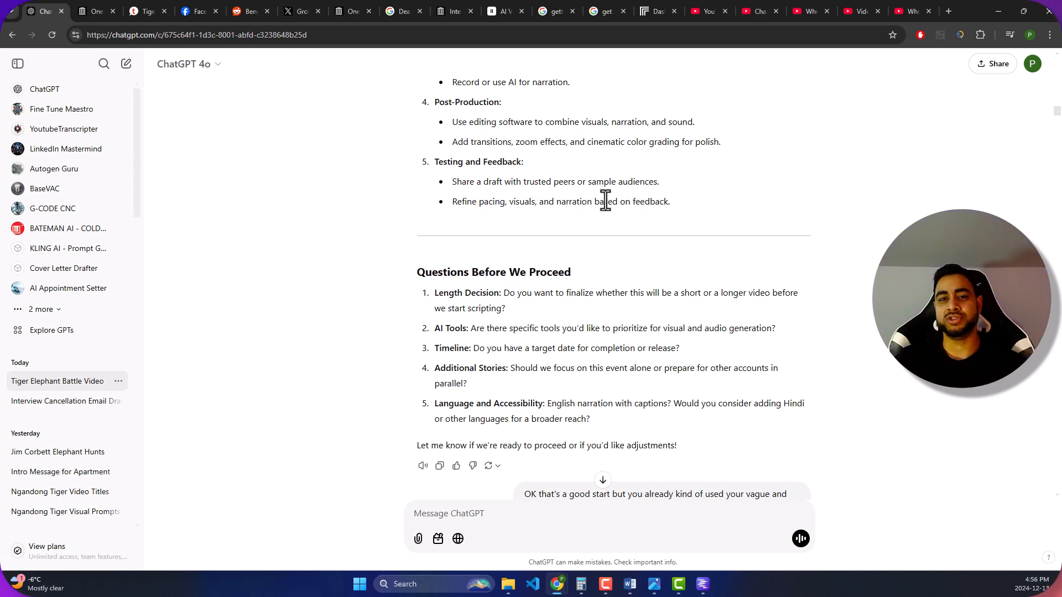
# - Read ChatGPT's scene-by-scene outline and execution plan, the follow-up prompt on the controversy hook, and the refined step-by-step approach
pyautogui.scroll(-10, 642, 251)
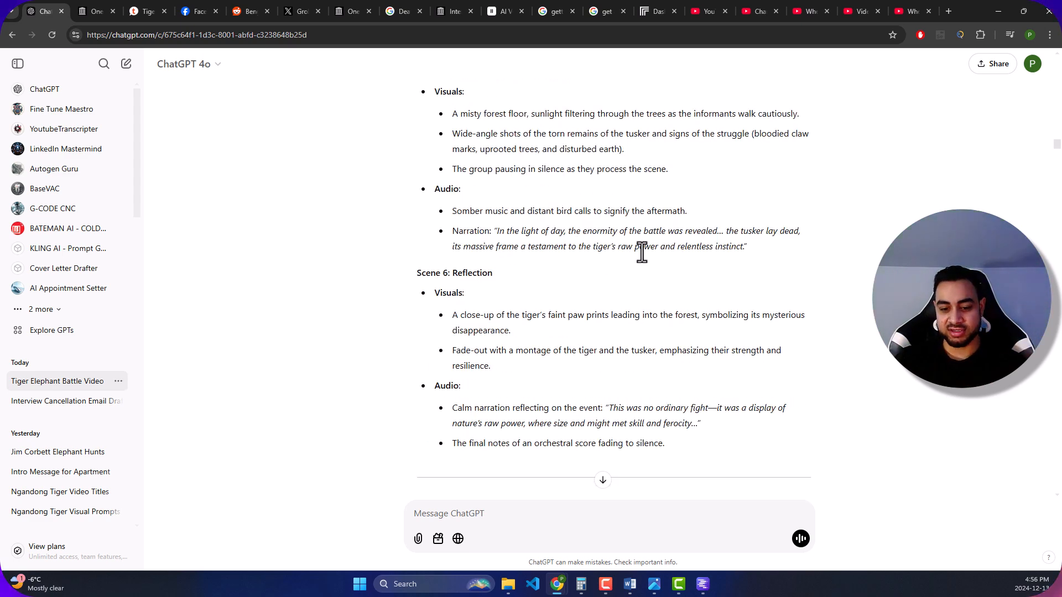
pyautogui.scroll(-4, 602, 221)
pyautogui.scroll(-5, 606, 231)
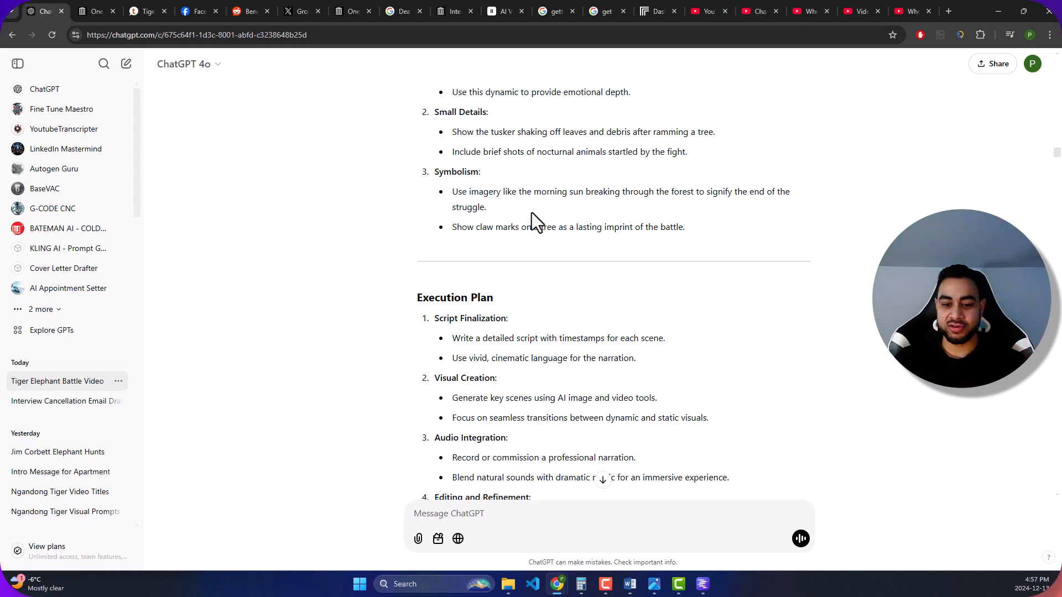
pyautogui.scroll(-4, 533, 212)
pyautogui.scroll(-1, 607, 220)
pyautogui.scroll(-11, 607, 221)
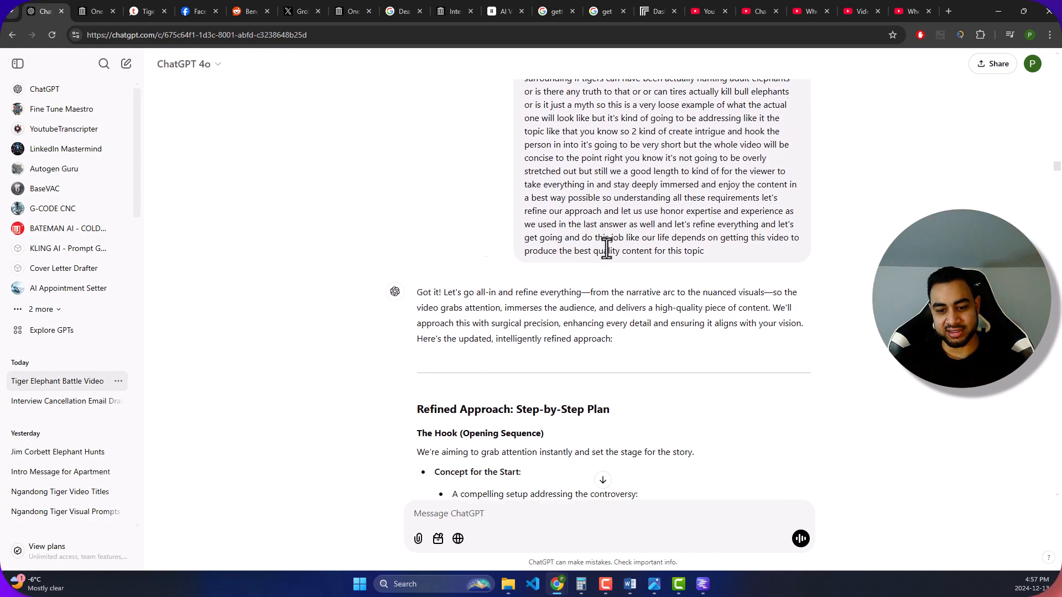
pyautogui.scroll(-4, 602, 251)
pyautogui.scroll(-2, 553, 207)
pyautogui.scroll(-20, 659, 232)
pyautogui.scroll(-20, 661, 229)
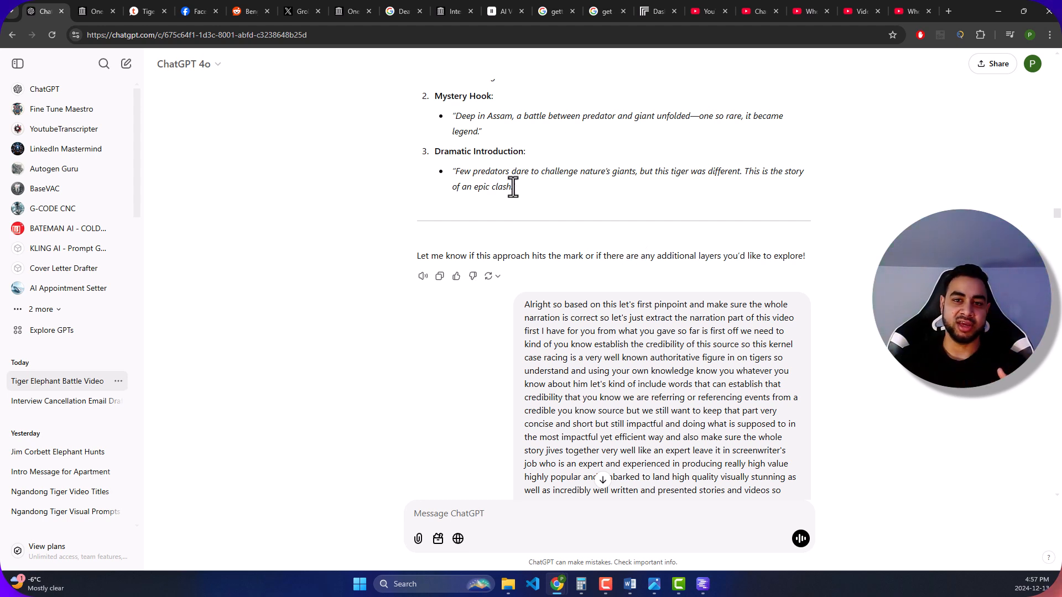
# - Review the prompts requesting a credible narration script and ChatGPT's successive script versions, including its step-by-step review and the Tiger vs. Tusker Battle script
pyautogui.scroll(-4, 569, 227)
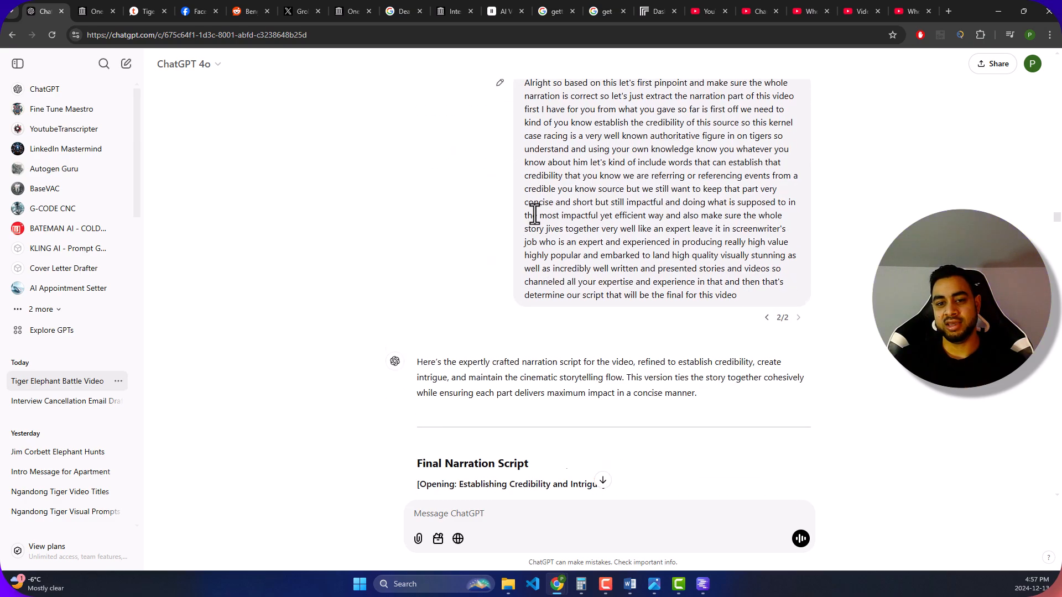
pyautogui.scroll(-4, 531, 213)
pyautogui.scroll(-20, 541, 211)
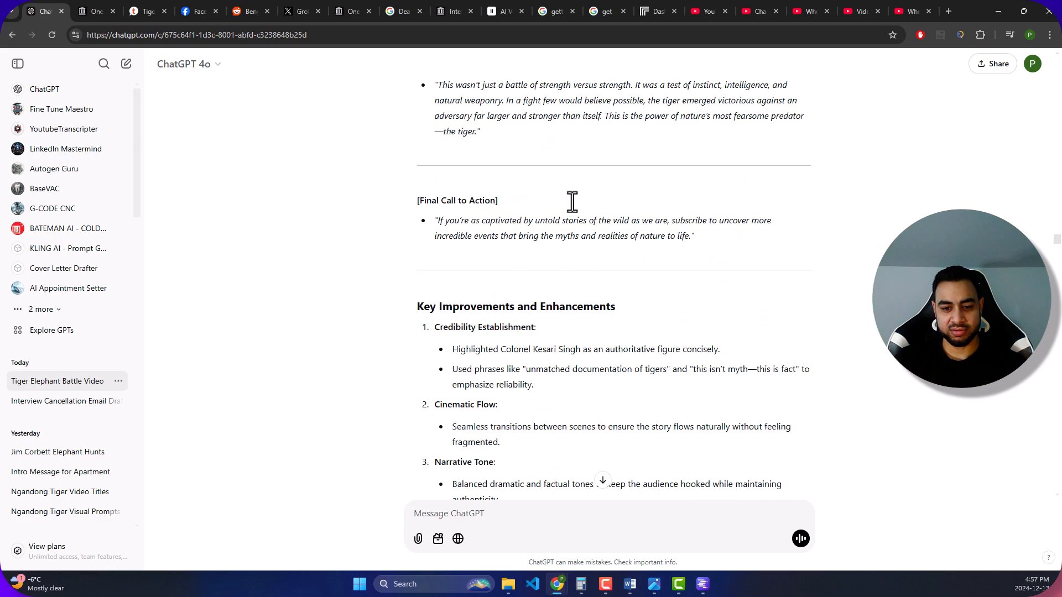
pyautogui.scroll(-20, 575, 203)
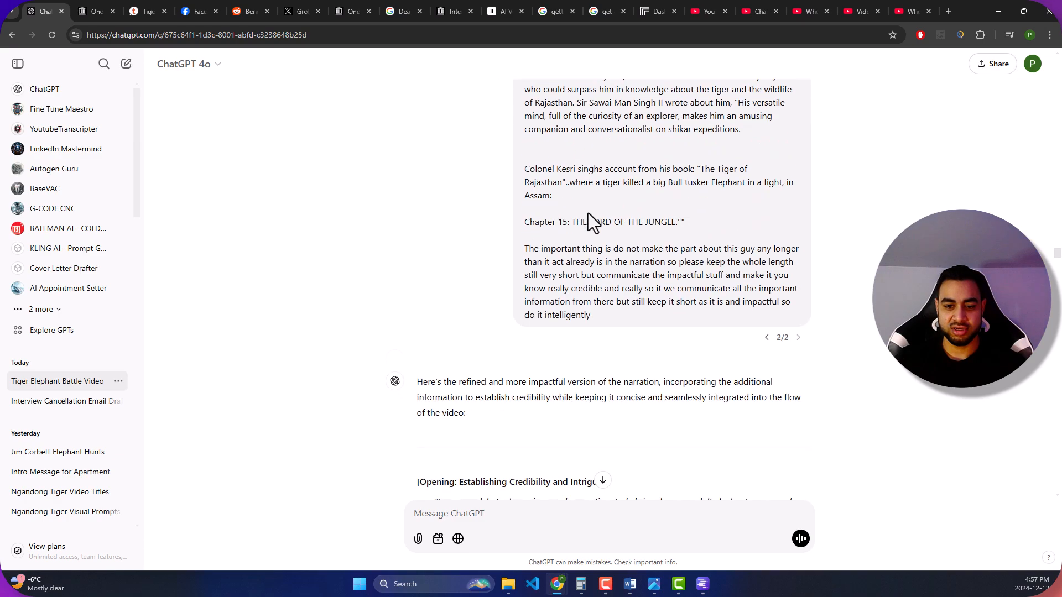
pyautogui.scroll(-20, 595, 215)
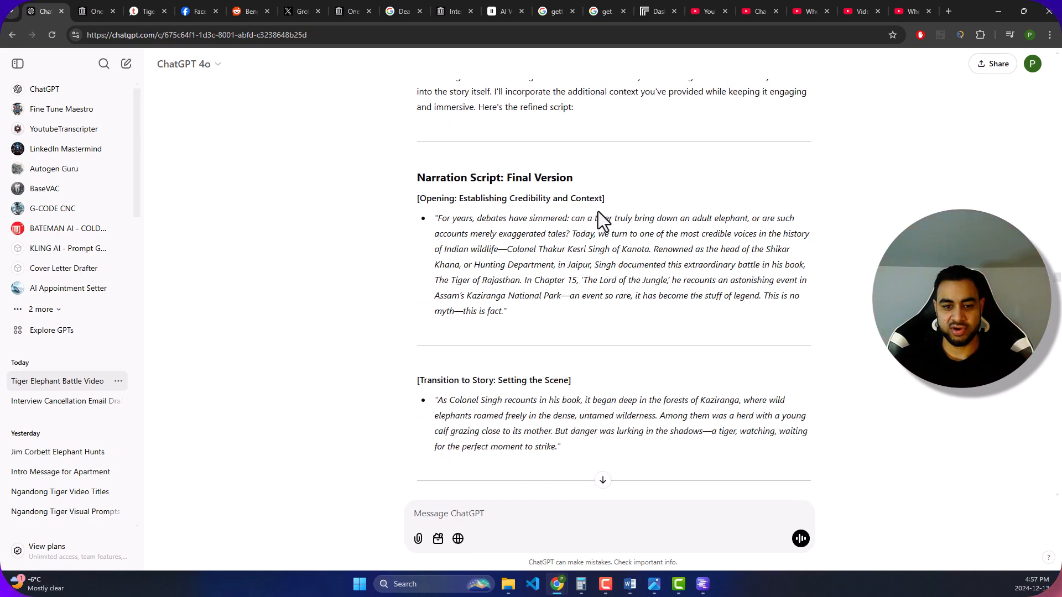
pyautogui.scroll(-20, 598, 217)
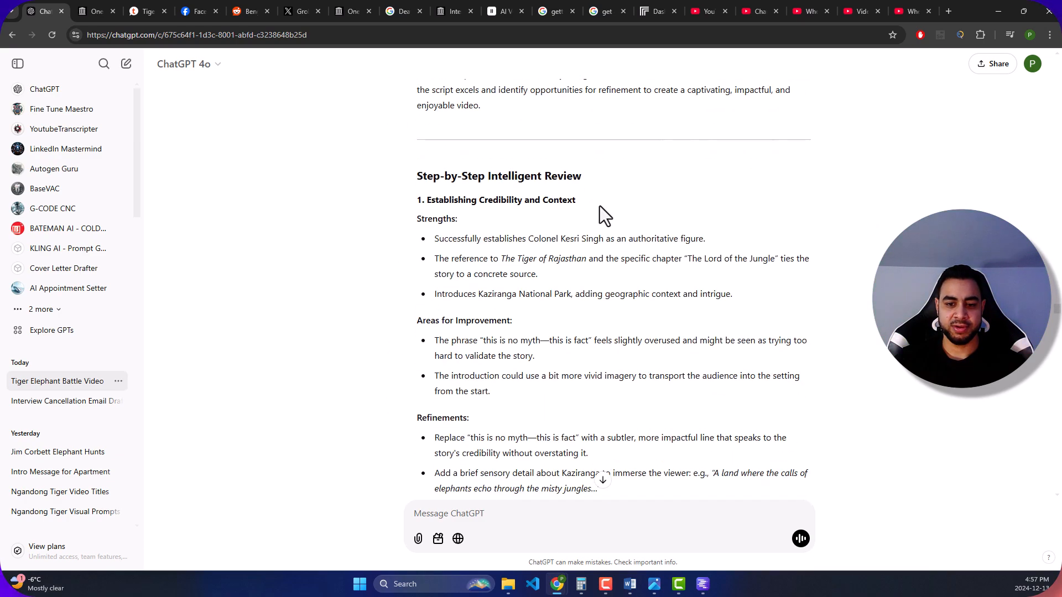
pyautogui.scroll(-20, 598, 207)
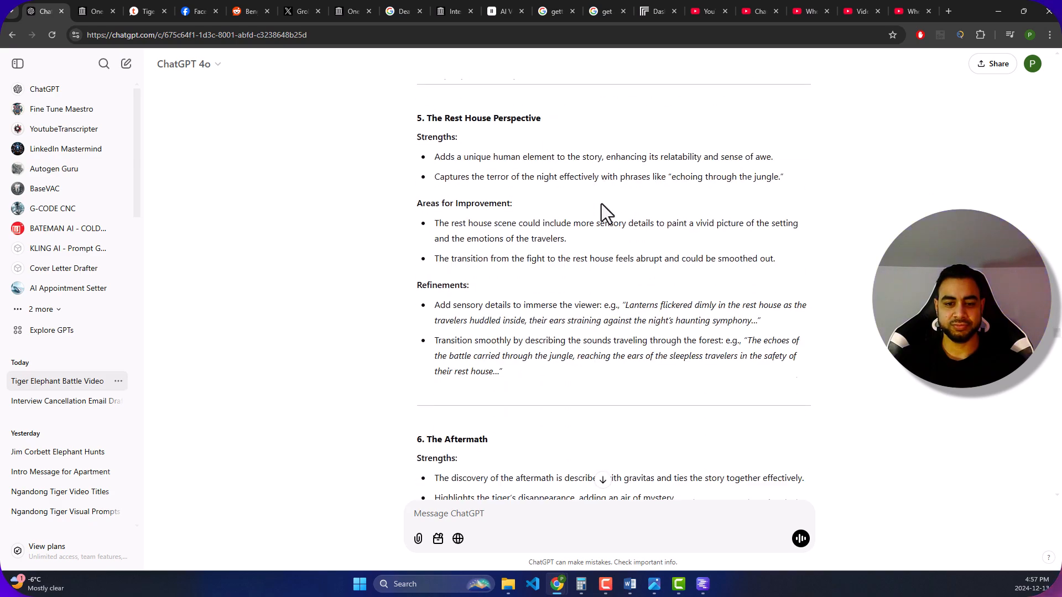
pyautogui.scroll(-20, 601, 205)
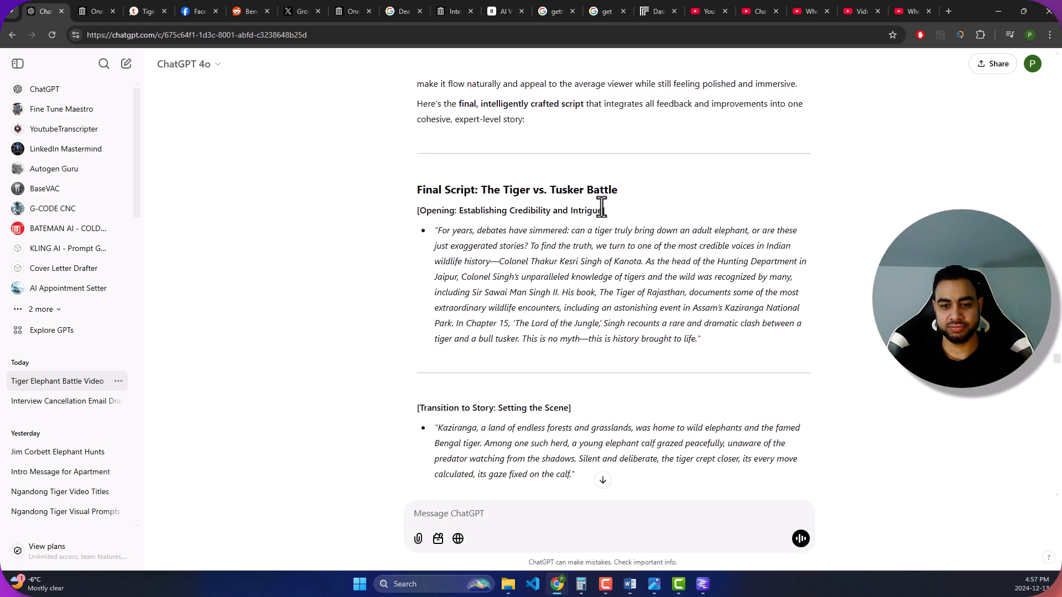
pyautogui.scroll(-20, 607, 219)
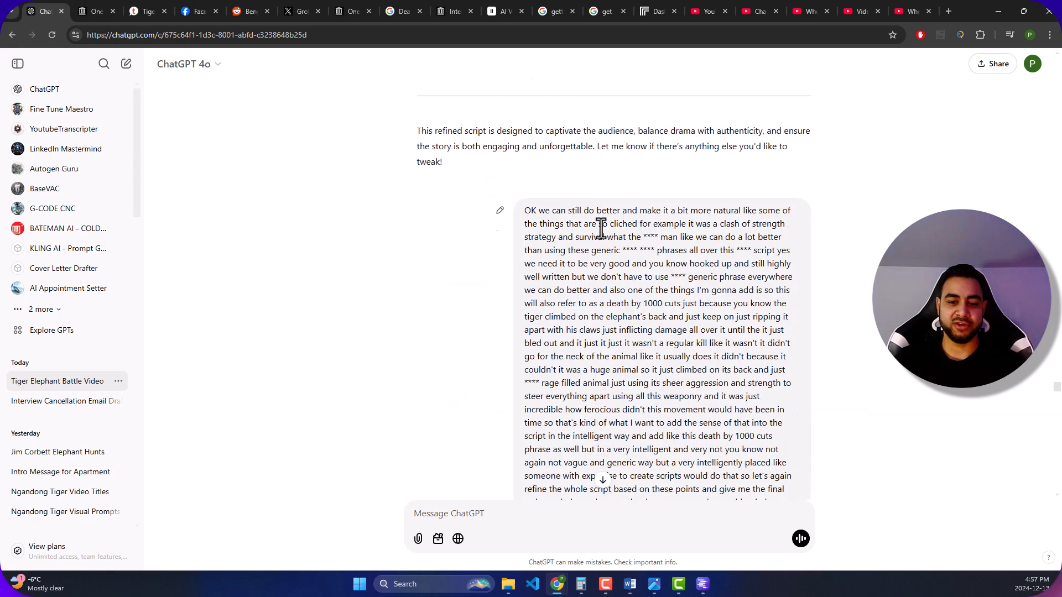
# - Read the prompt asking for fewer clichés, a "death by 1000 cuts" phrase and plain paragraphs without scene headings, plus the start of ChatGPT's reply
pyautogui.scroll(-1, 601, 228)
pyautogui.scroll(7, 549, 244)
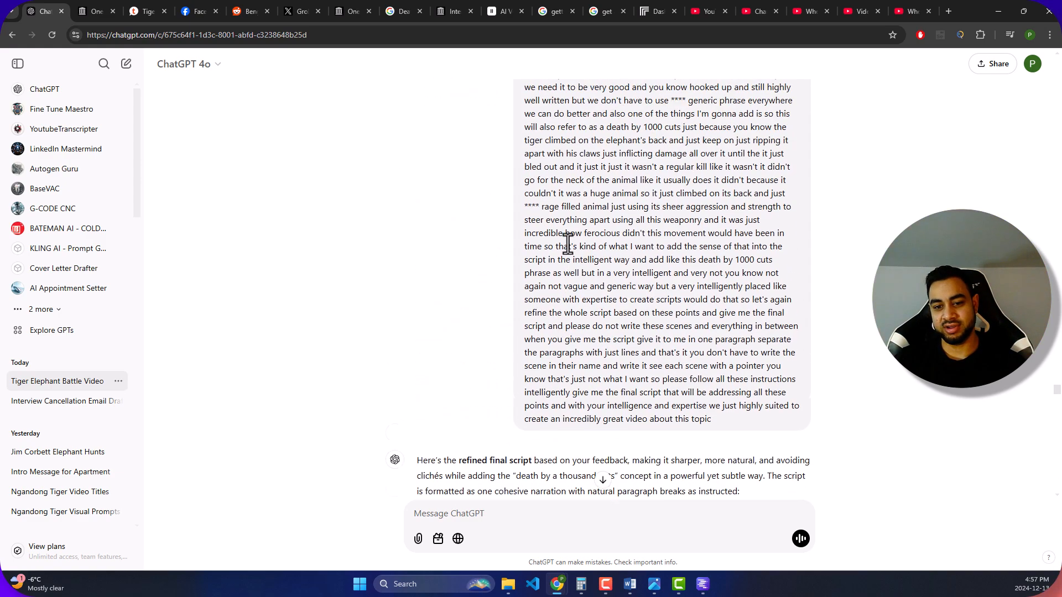
pyautogui.scroll(-3, 578, 199)
pyautogui.scroll(3, 583, 202)
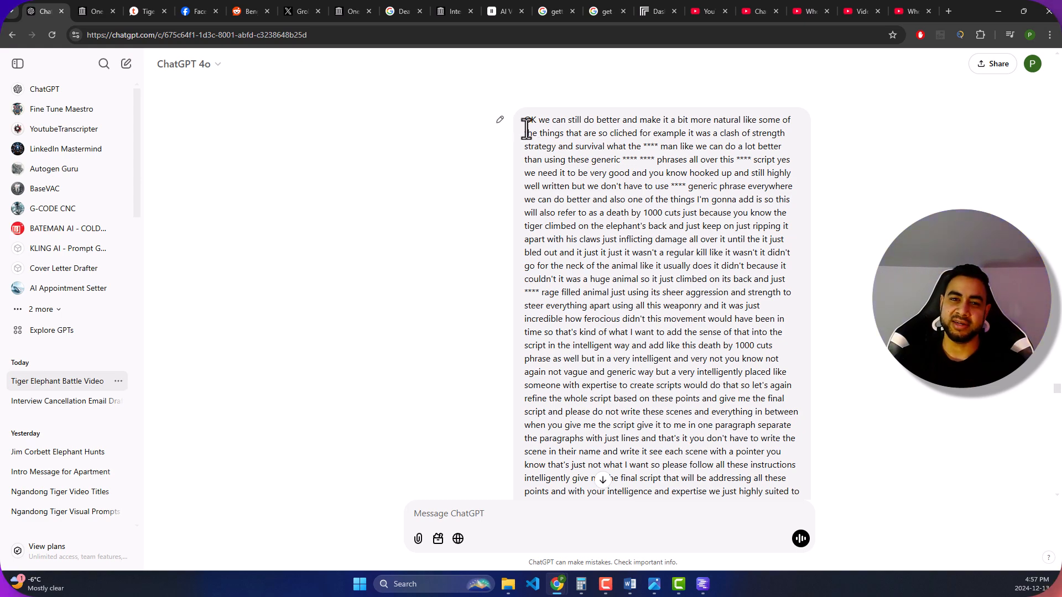
pyautogui.scroll(-5, 711, 244)
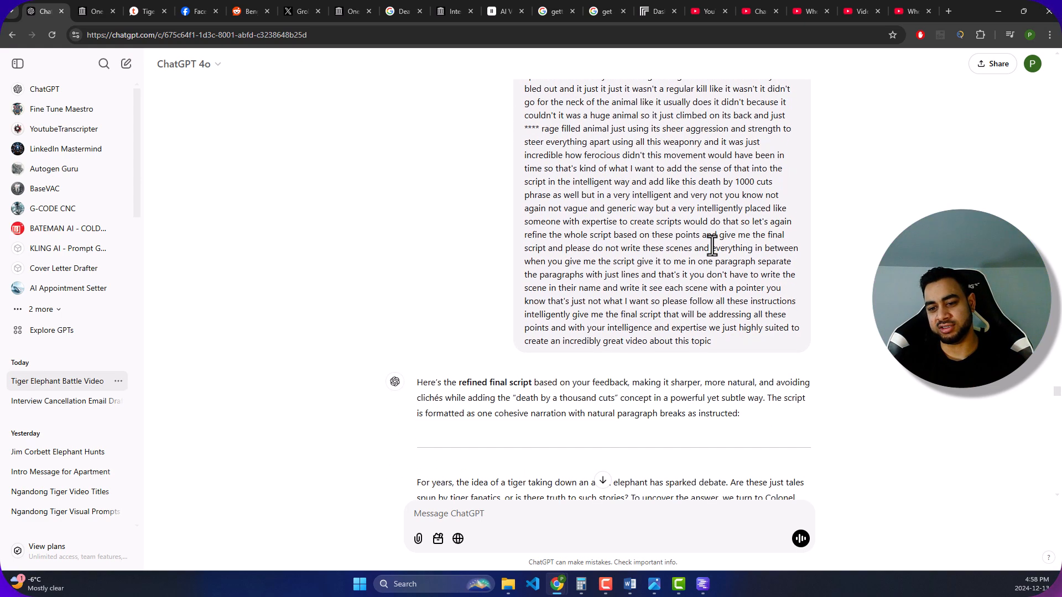
pyautogui.scroll(-3, 512, 284)
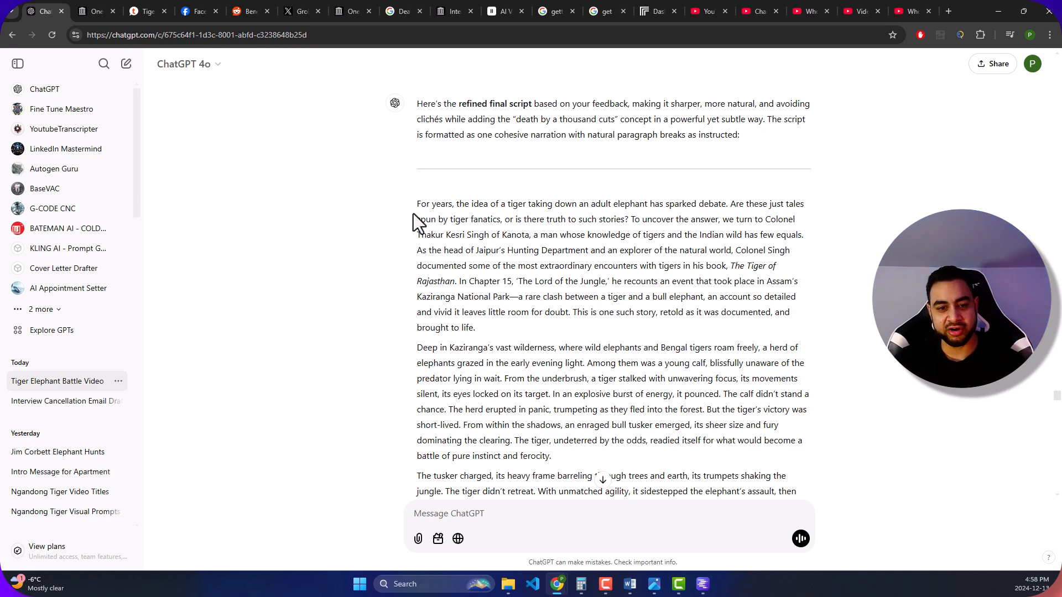
# - Highlight the refined final script from its opening paragraph to the subscribe line to examine it, clear the selection and return to its beginning
pyautogui.scroll(-2, 413, 213)
pyautogui.moveTo(420, 94); pyautogui.dragTo(696, 481)
pyautogui.hotkey('ctrl', 'c')
pyautogui.scroll(3, 623, 369)
pyautogui.scroll(6, 623, 369)
pyautogui.scroll(-15, 635, 349)
pyautogui.scroll(5, 553, 315)
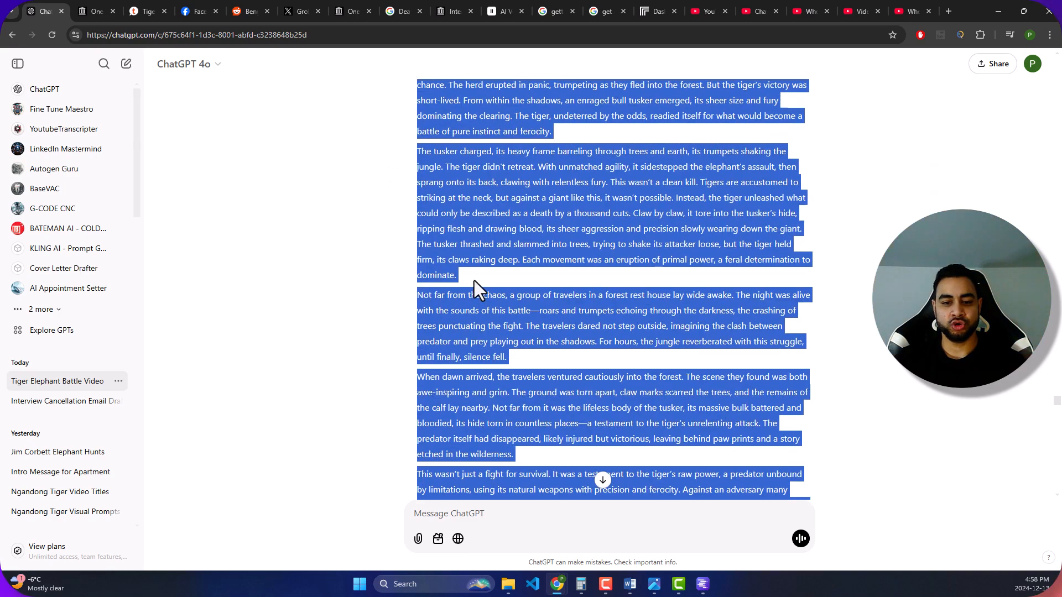
pyautogui.scroll(5, 473, 284)
pyautogui.click(403, 147)
pyautogui.moveTo(434, 167); pyautogui.dragTo(680, 338)
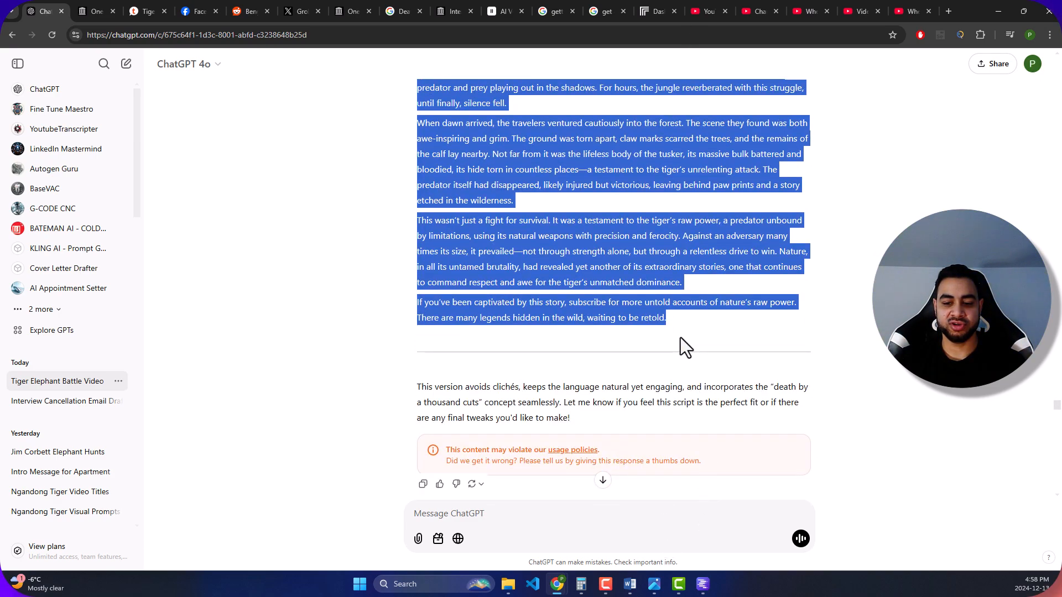
pyautogui.click(686, 321)
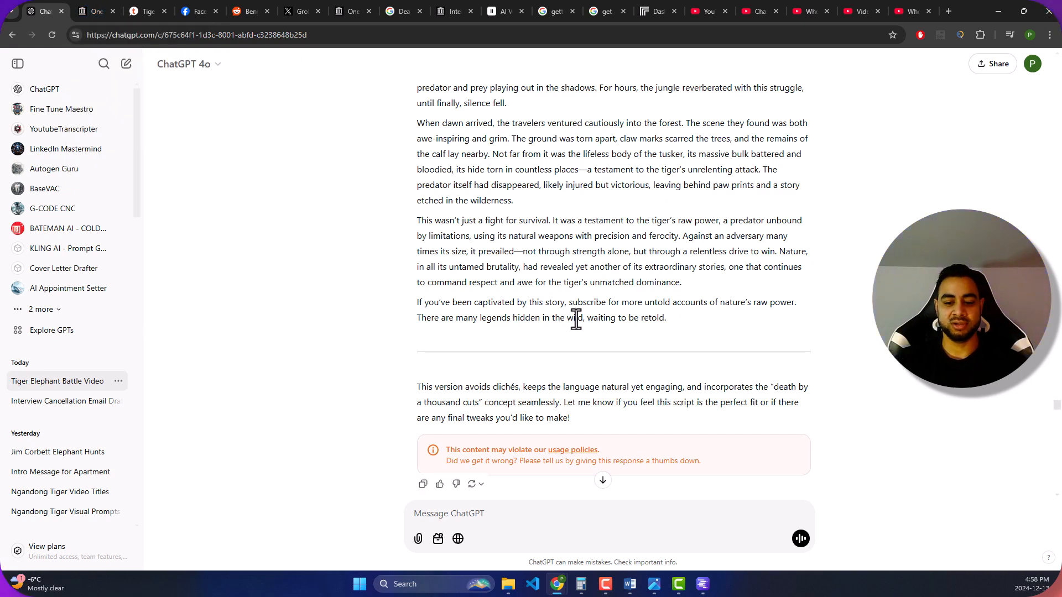
pyautogui.scroll(10, 528, 300)
pyautogui.scroll(3, 440, 238)
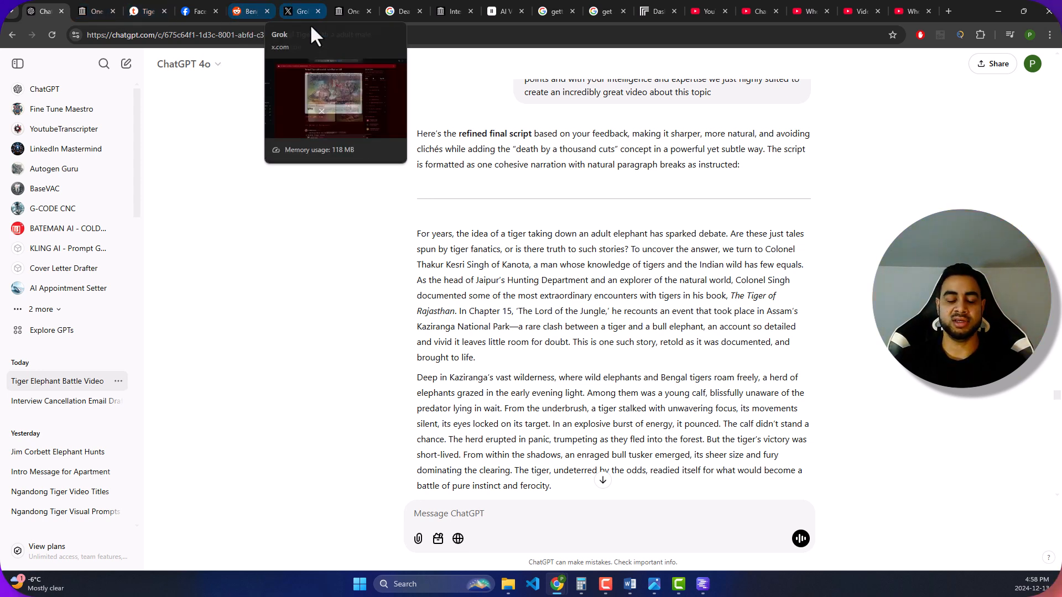
# - Switch to ElevenLabs and compare the saved voices under My voices with the trending voices in the Library
pyautogui.click(496, 14)
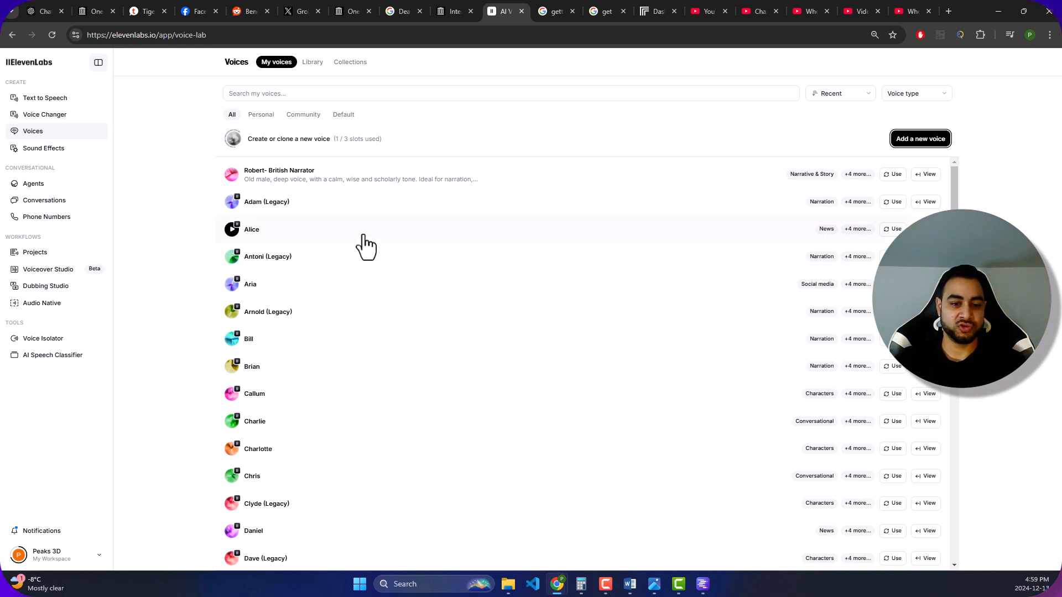
pyautogui.click(200, 150)
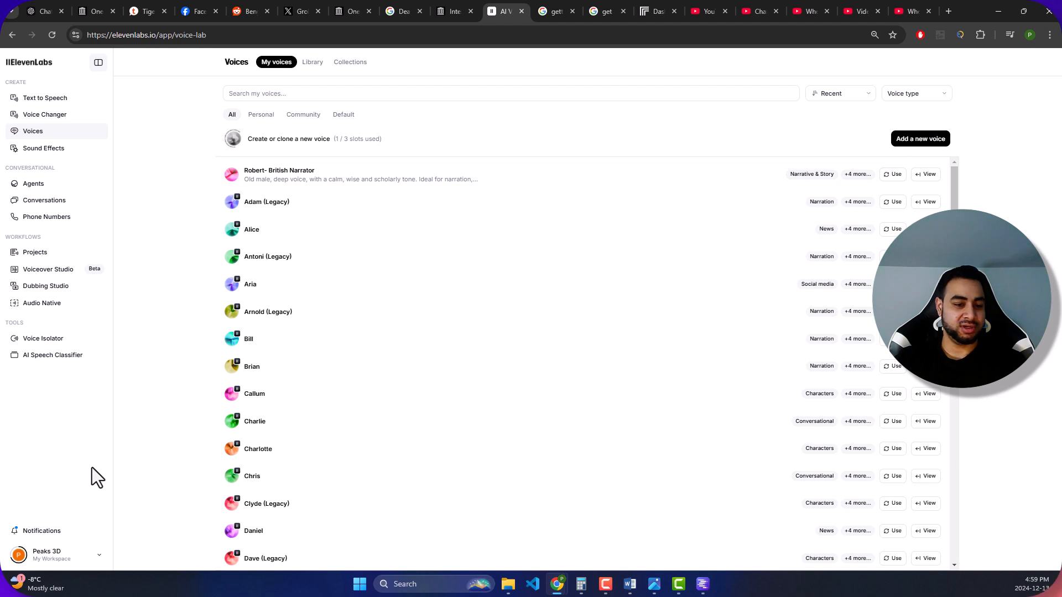
pyautogui.click(262, 116)
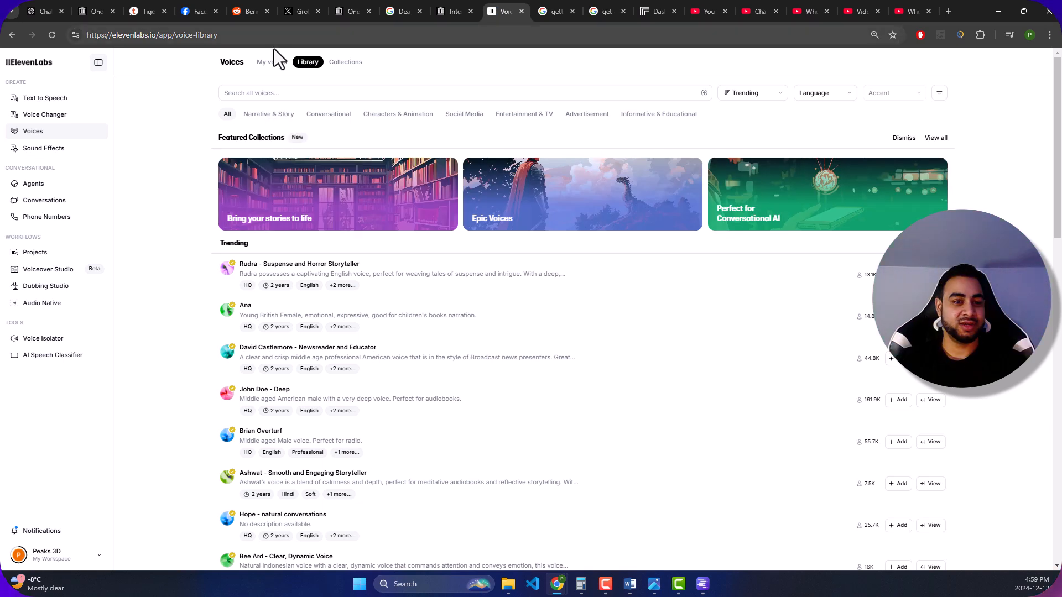
pyautogui.click(278, 66)
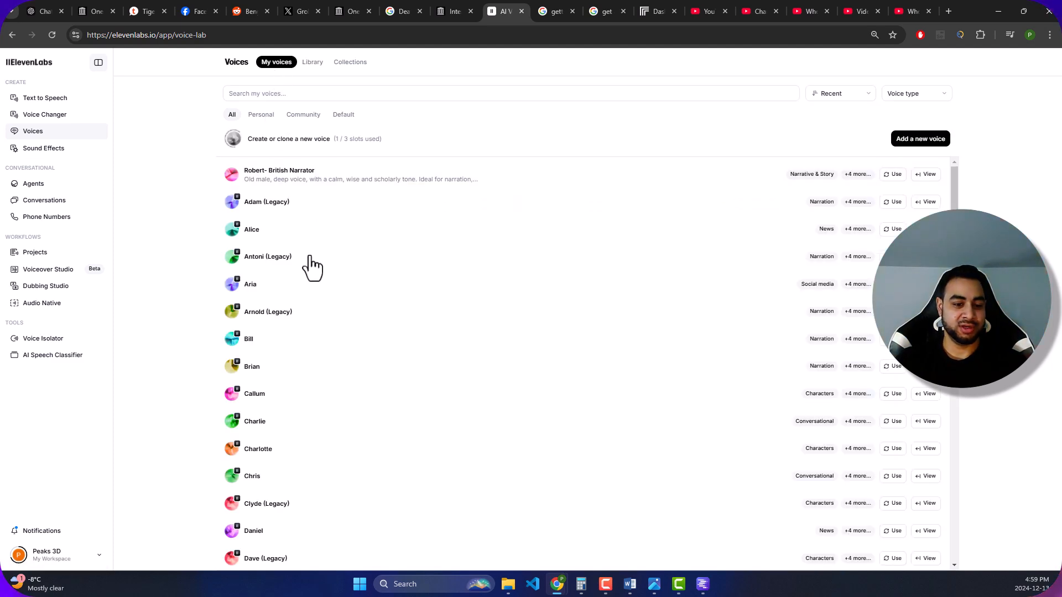
pyautogui.scroll(-1, 260, 249)
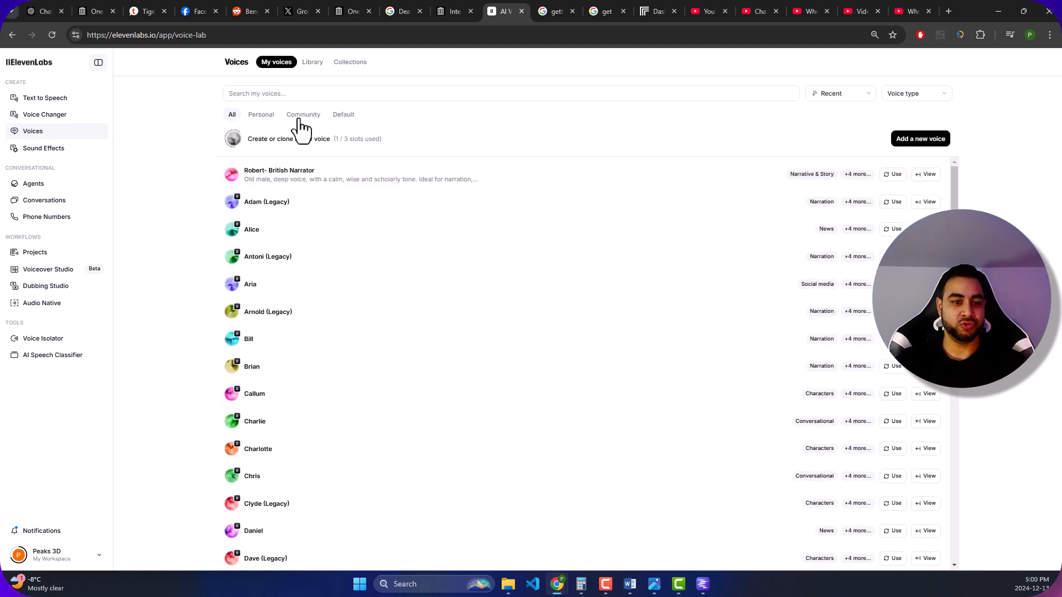
pyautogui.click(314, 64)
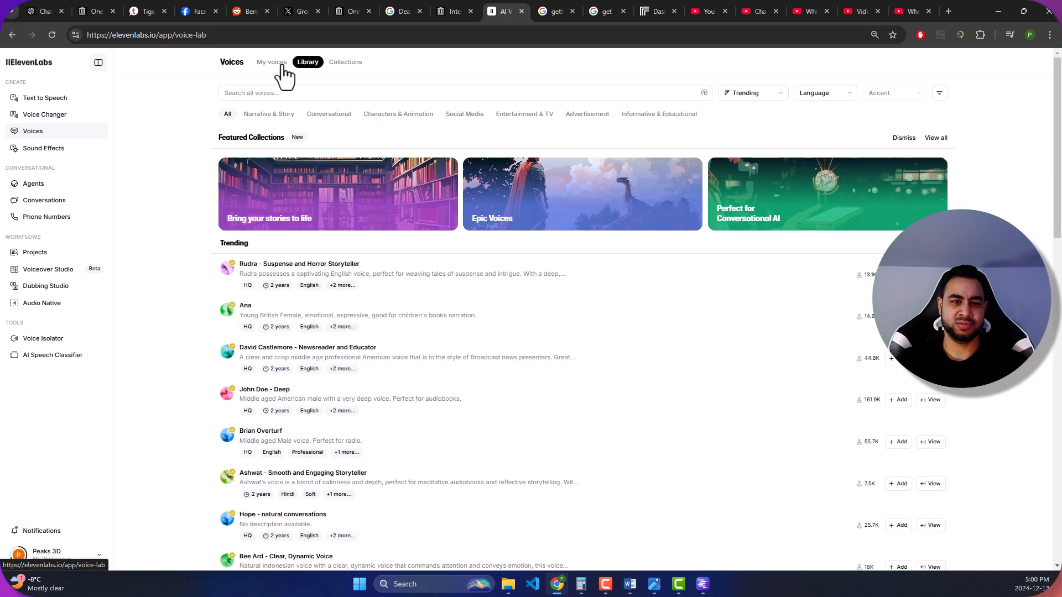
pyautogui.click(281, 65)
pyautogui.scroll(-10, 291, 302)
pyautogui.scroll(10, 292, 299)
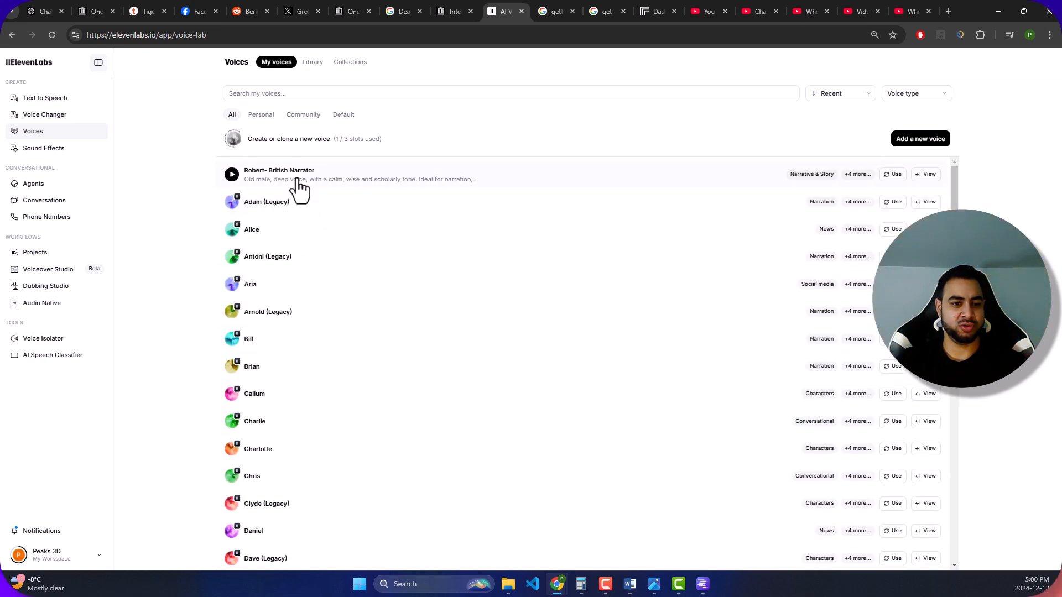
# - Preview the "Robert- British Narrator" voice and choose it for text to speech
pyautogui.click(297, 185)
pyautogui.click(296, 178)
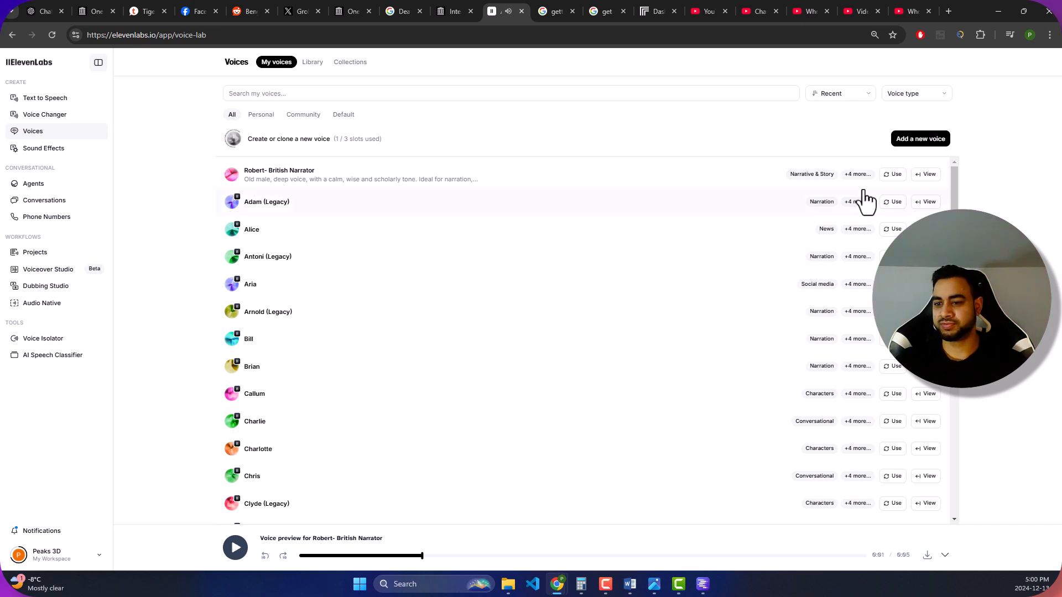
pyautogui.click(895, 174)
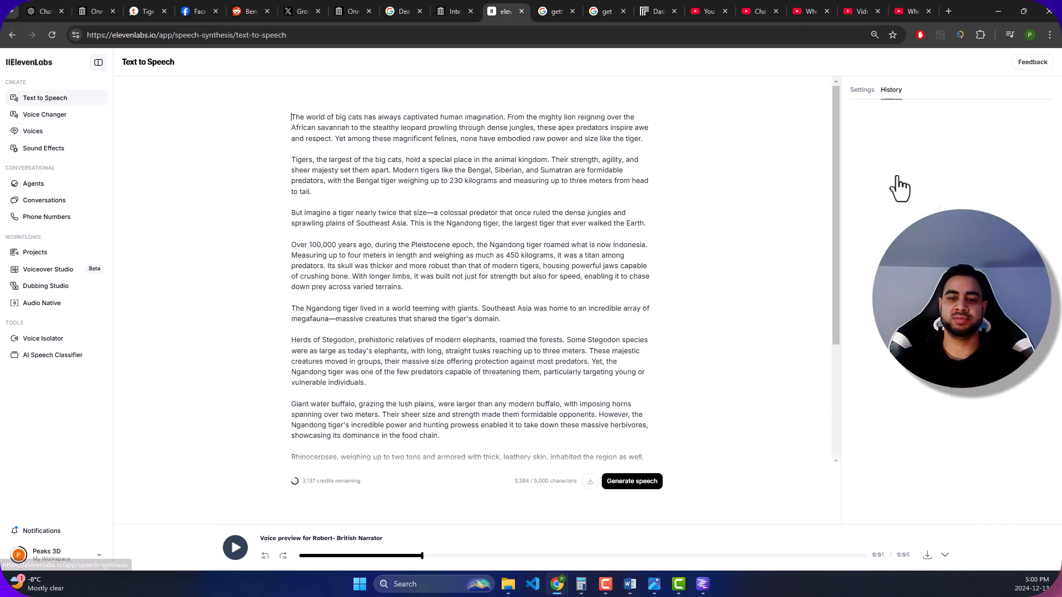
# - Clear the entire old Ngandong tiger script from the text-to-speech editor
pyautogui.click(612, 257)
pyautogui.hotkey('ctrl', 'a')
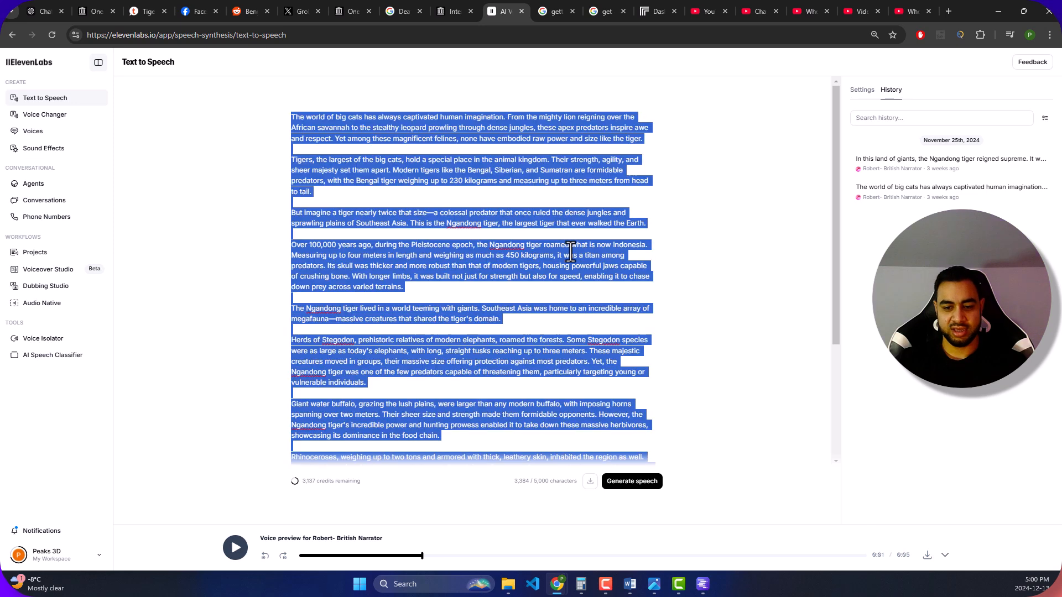
pyautogui.press('BackSpace')
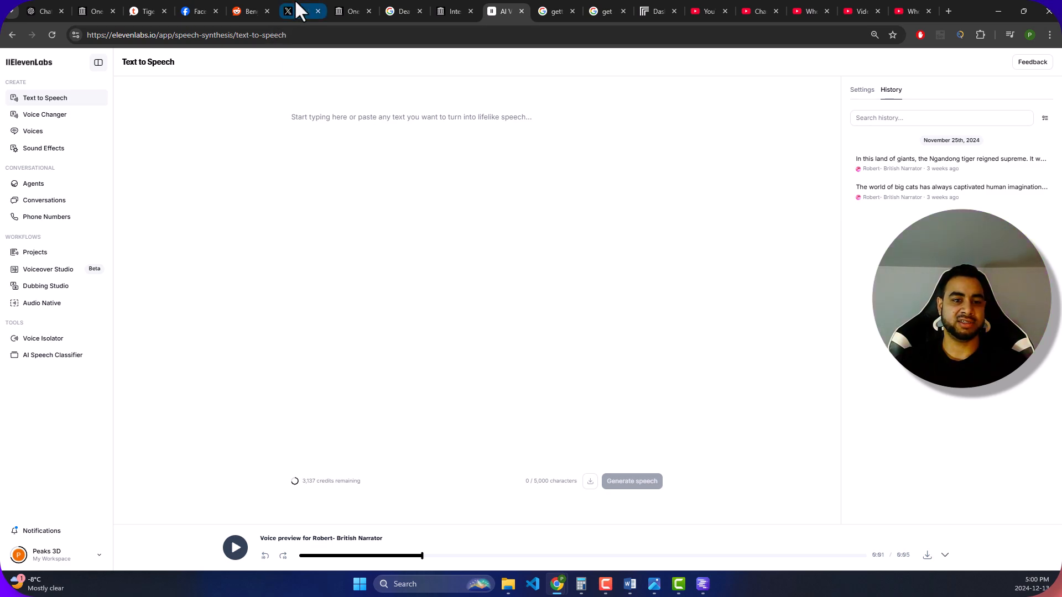
# - Switch back to the ChatGPT conversation and select the full refined final script through its subscribe line
pyautogui.click(300, 10)
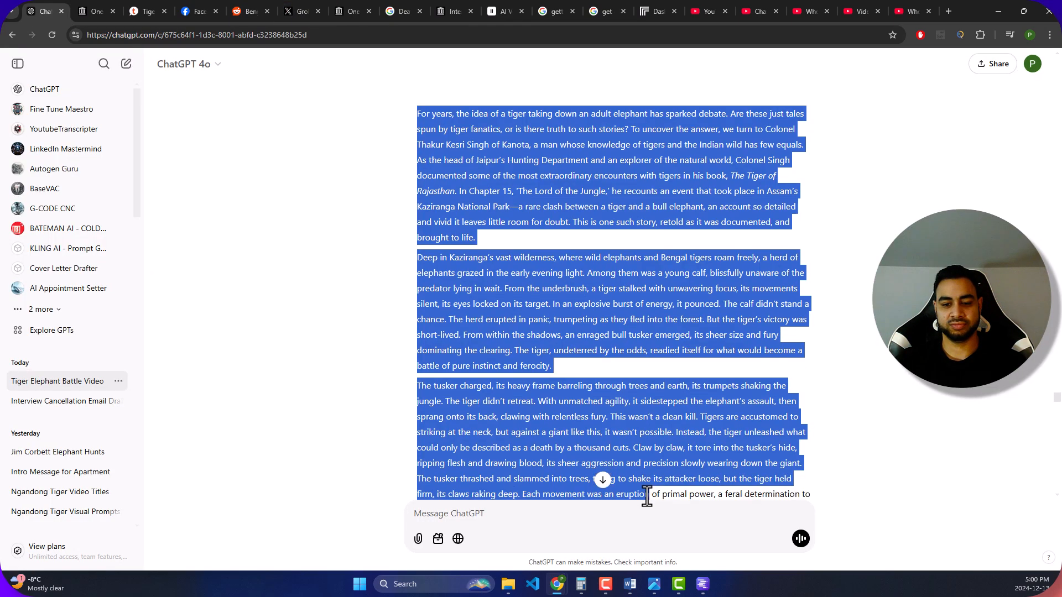
pyautogui.moveTo(647, 497); pyautogui.dragTo(698, 375)
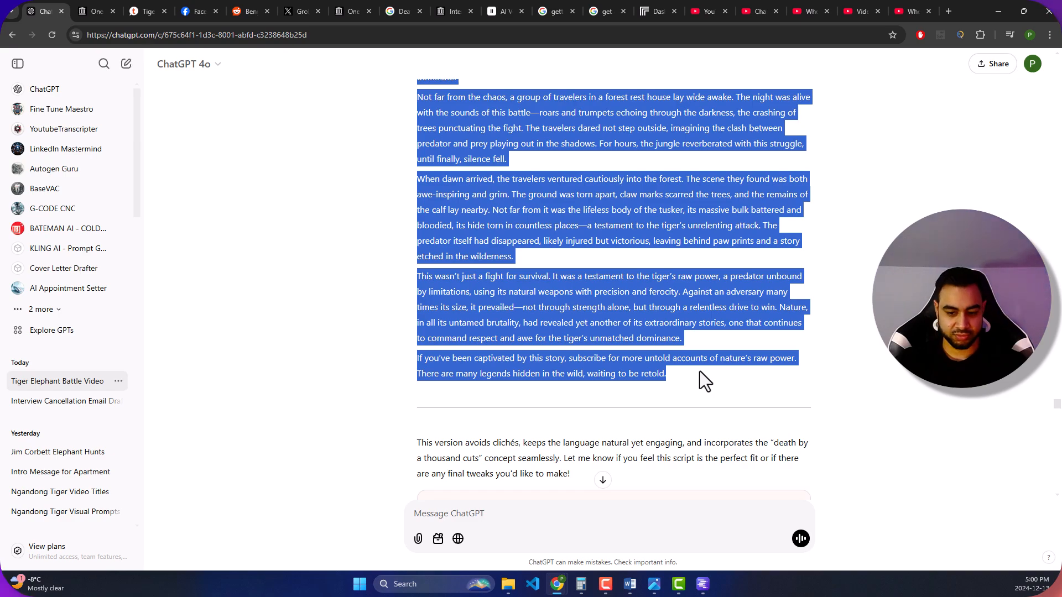
# - Review the scene-by-scene visual prompts and the prompt requesting them, and move the ElevenLabs page directly beside the ChatGPT page in the browser
pyautogui.scroll(-15, 695, 374)
pyautogui.scroll(1, 694, 375)
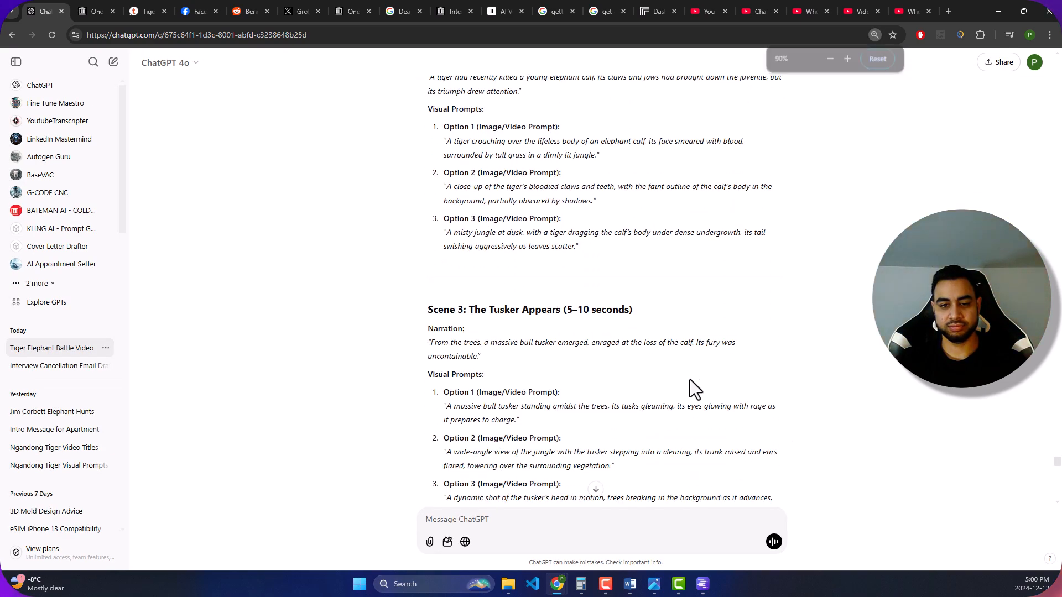
pyautogui.scroll(15, 403, 231)
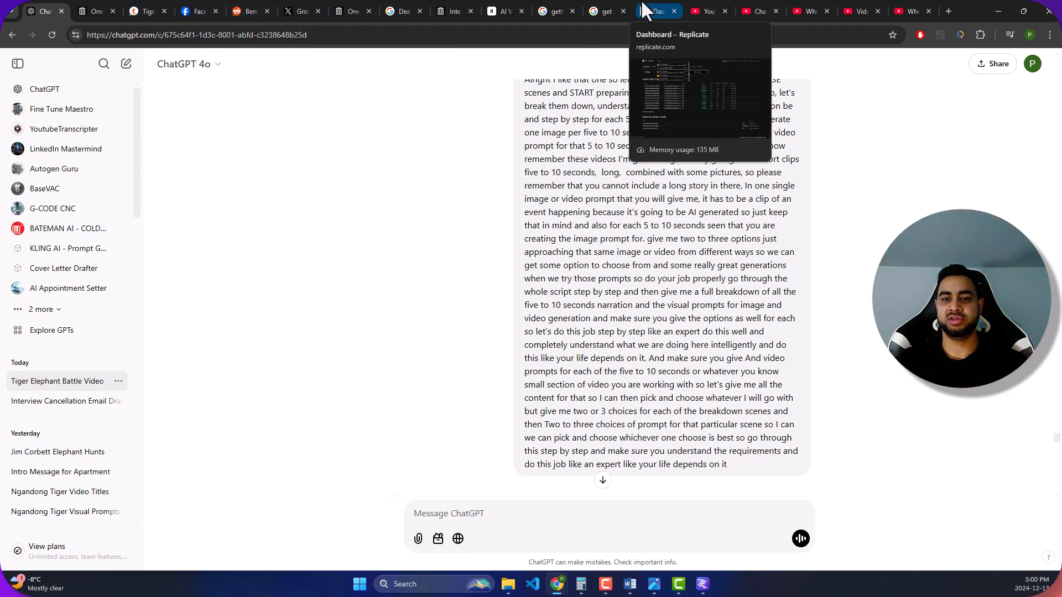
pyautogui.moveTo(495, 9); pyautogui.dragTo(100, 12)
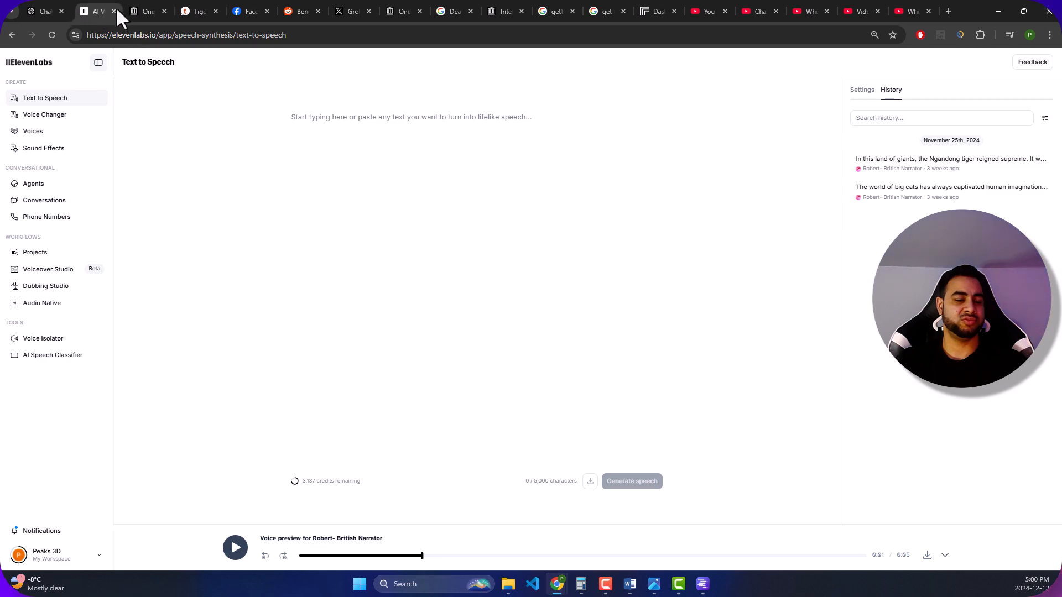
# - Paste the final tiger-versus-elephant script into the ElevenLabs text-to-speech editor, generate the speech, and pause its playback
pyautogui.click(343, 130)
pyautogui.hotkey('ctrl', 'v')
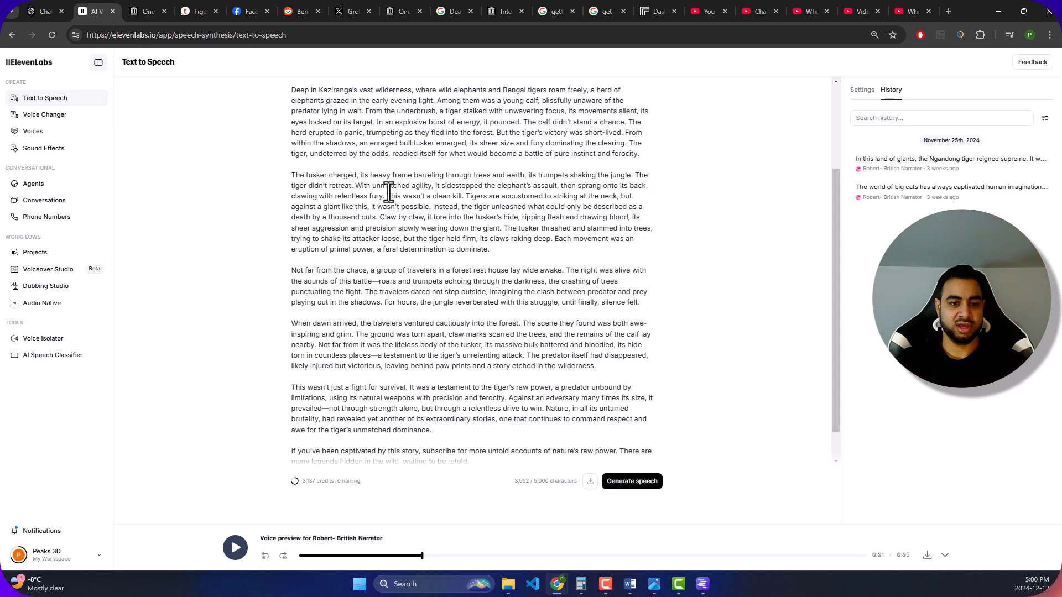
pyautogui.scroll(2, 450, 248)
pyautogui.scroll(-3, 451, 249)
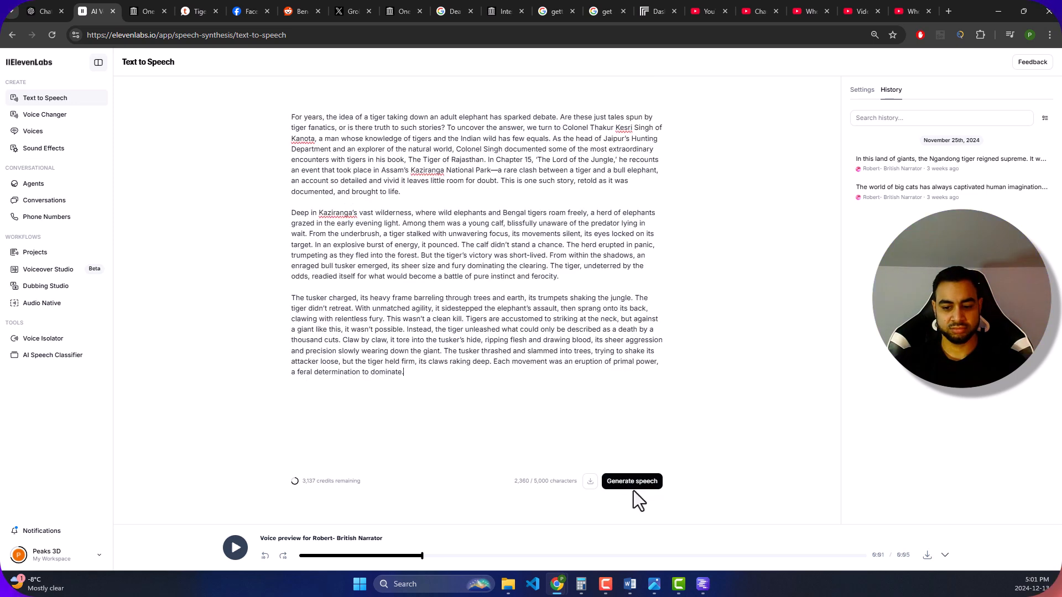
pyautogui.click(635, 487)
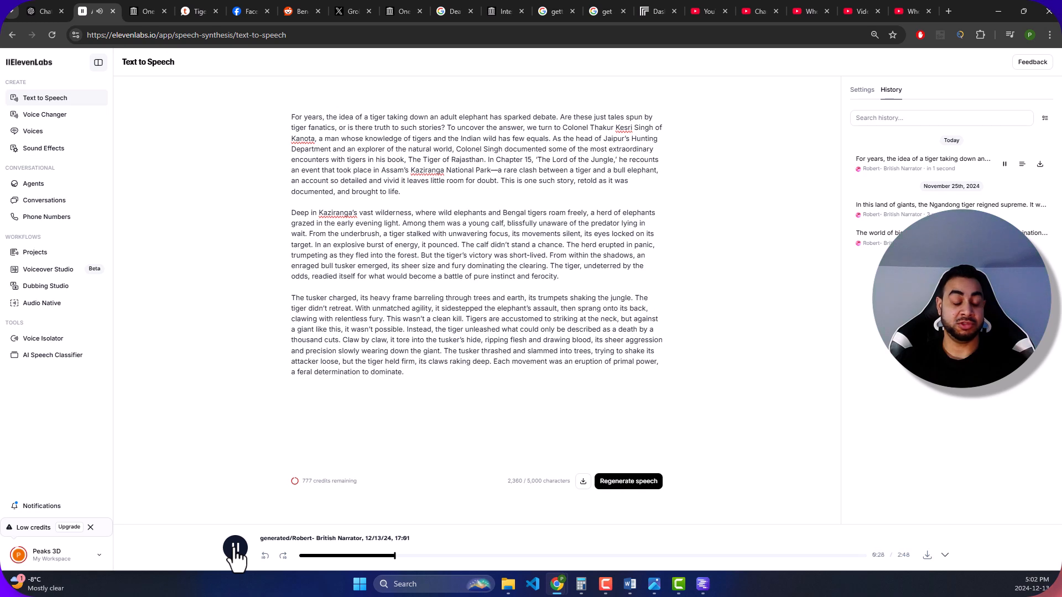
pyautogui.click(235, 548)
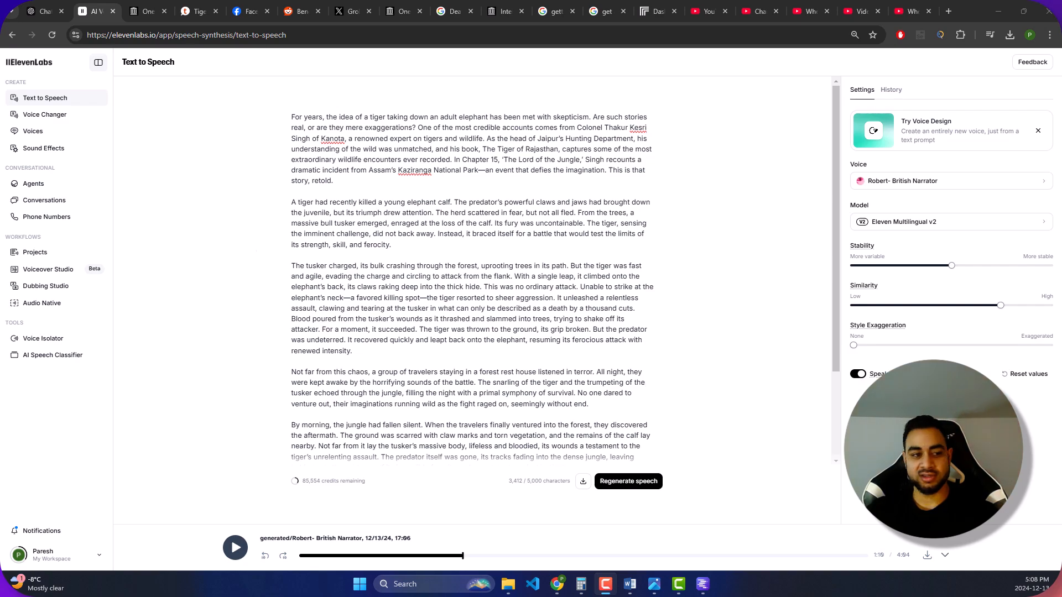
# - Switch to the ChatGPT conversation and review the refined final script and its key features
pyautogui.click(42, 2)
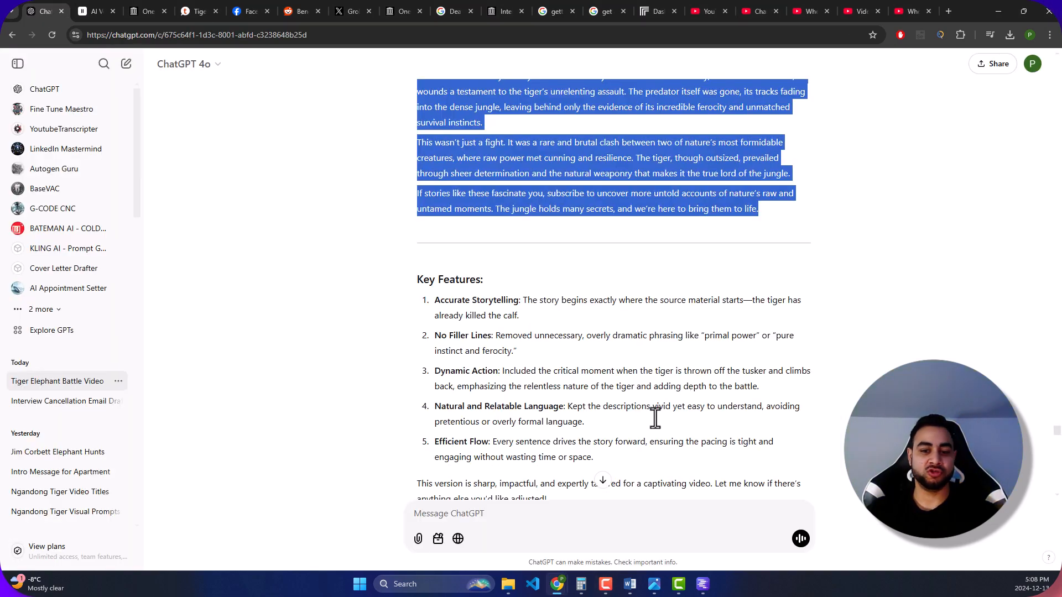
pyautogui.scroll(1, 566, 327)
pyautogui.scroll(20, 556, 321)
pyautogui.scroll(-6, 525, 269)
pyautogui.click(420, 194)
pyautogui.moveTo(413, 178); pyautogui.dragTo(746, 362)
pyautogui.scroll(-9, 608, 290)
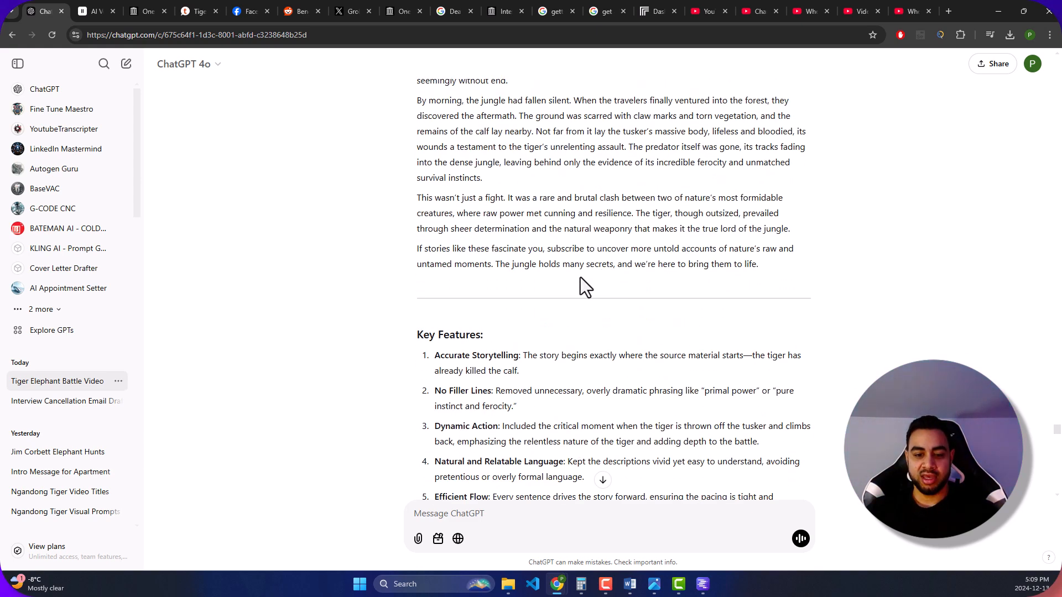
pyautogui.scroll(-5, 877, 287)
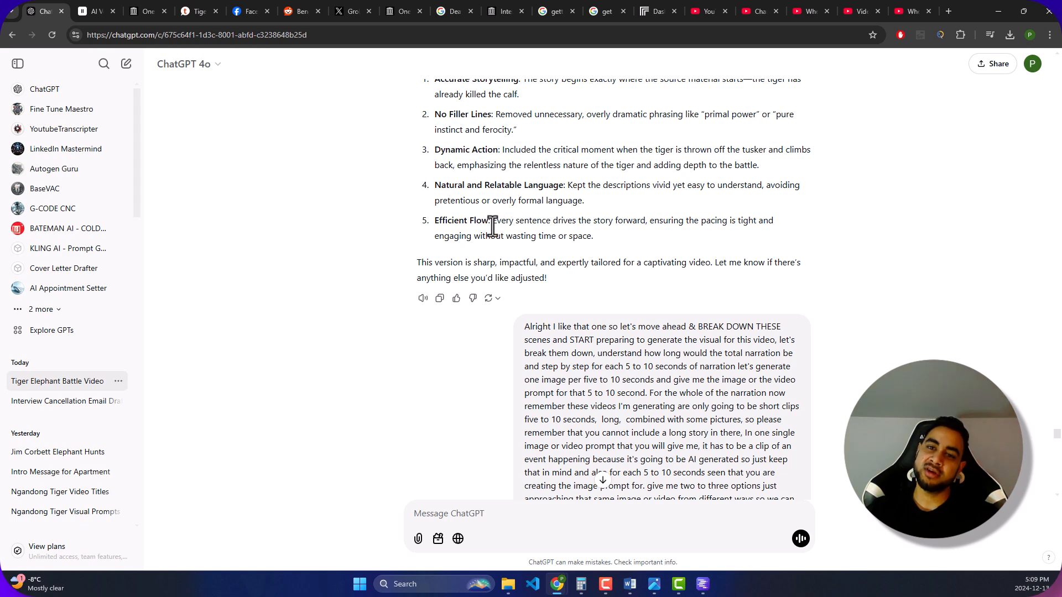
# - Read the prompt requesting a breakdown into 5 to 10 second scenes with visual prompts, and the reply's introduction
pyautogui.scroll(-3, 633, 165)
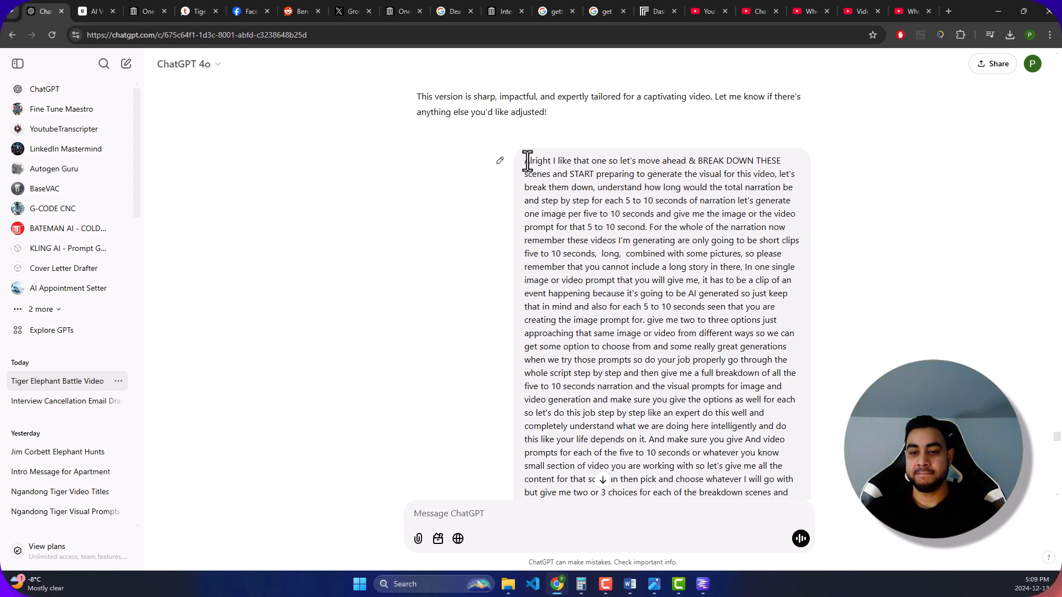
pyautogui.scroll(-1, 527, 150)
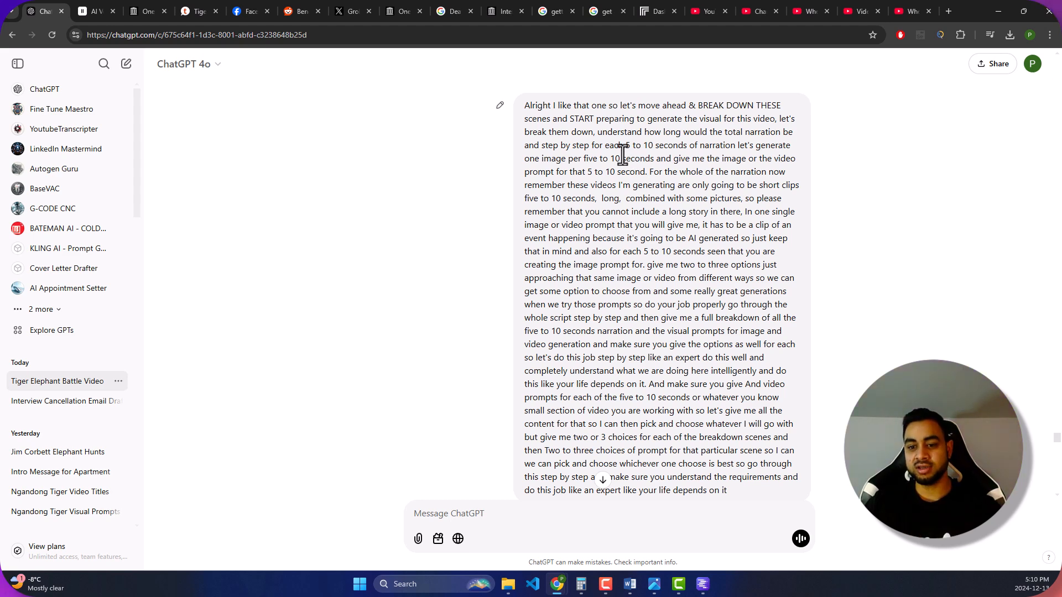
pyautogui.scroll(-2, 634, 191)
pyautogui.scroll(1, 634, 190)
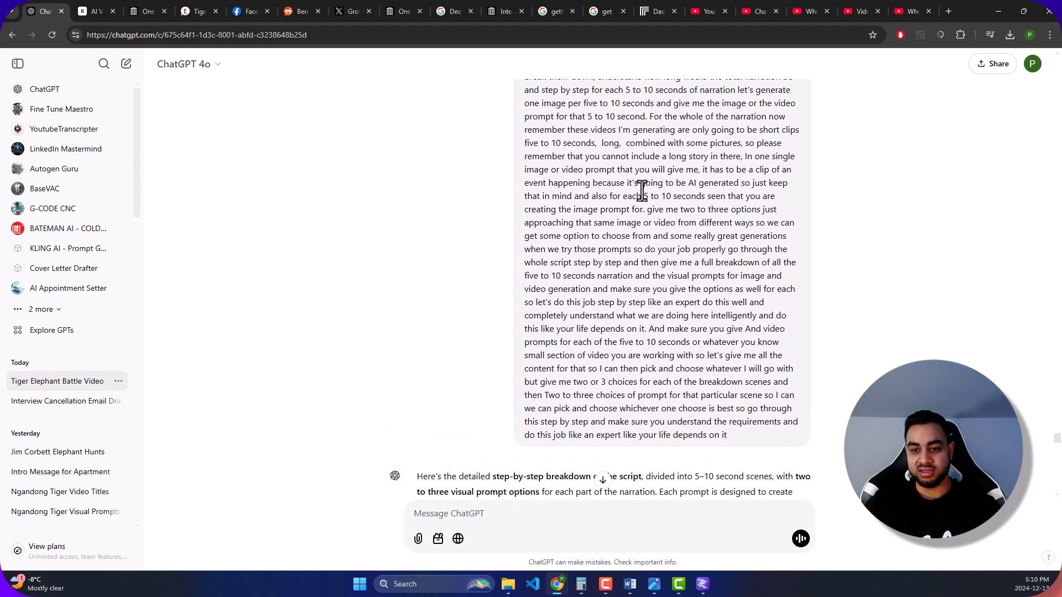
pyautogui.scroll(1, 658, 199)
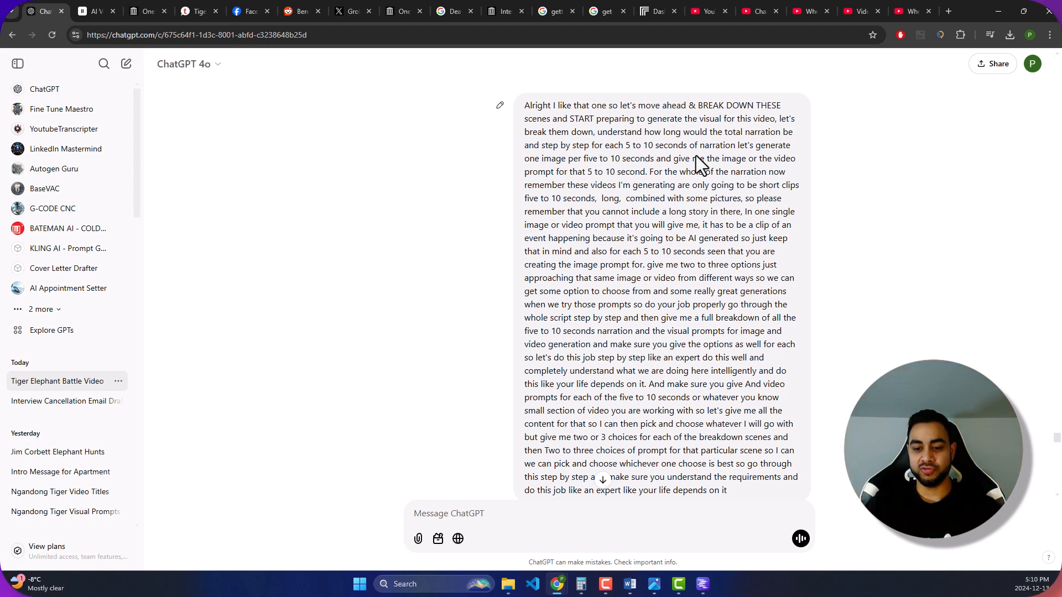
pyautogui.scroll(-5, 687, 149)
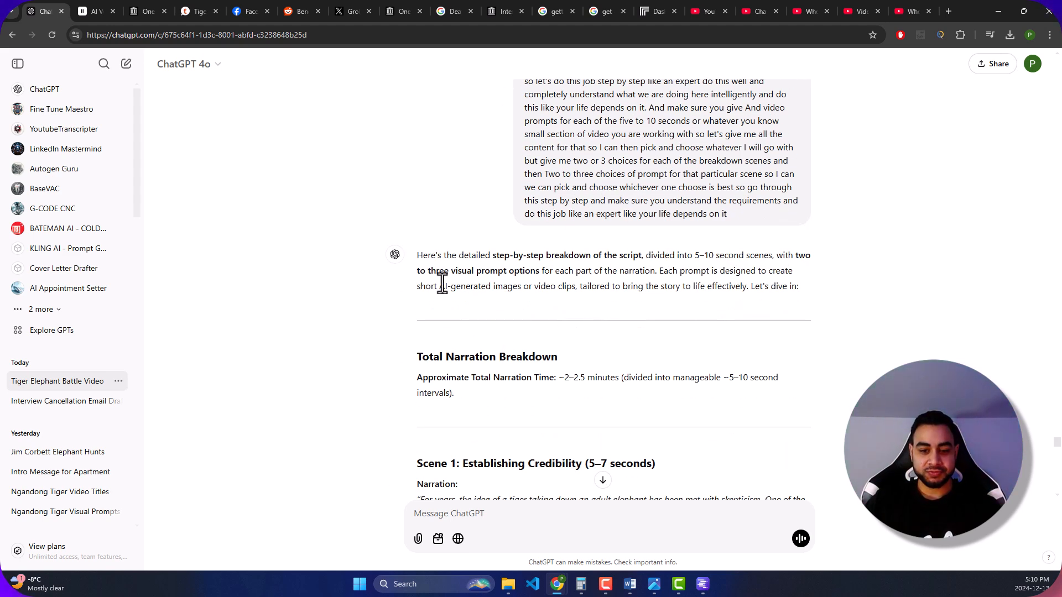
pyautogui.scroll(-2, 438, 270)
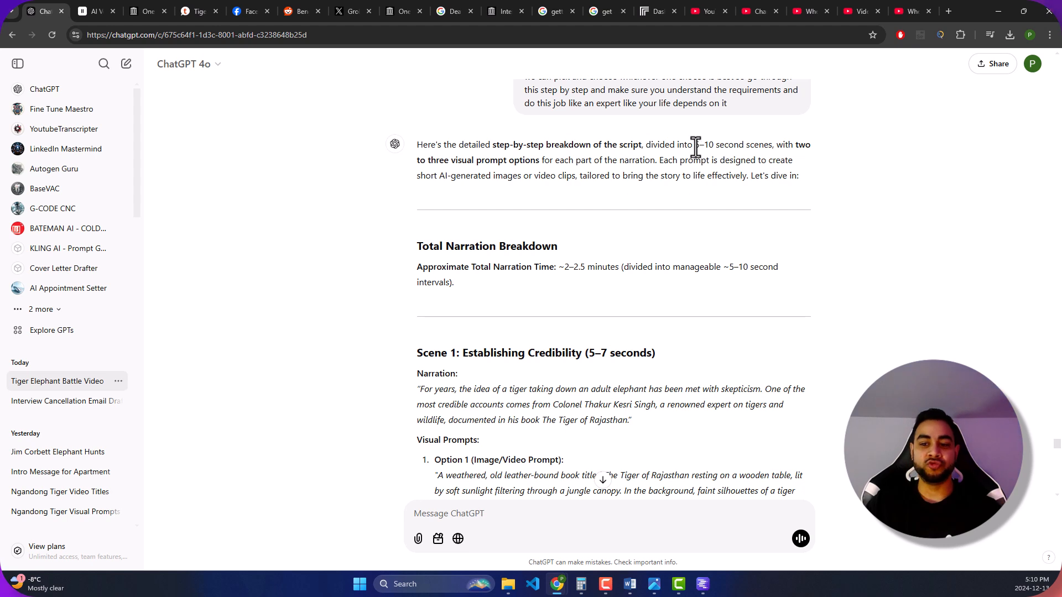
pyautogui.moveTo(415, 166); pyautogui.dragTo(557, 180)
pyautogui.click(488, 185)
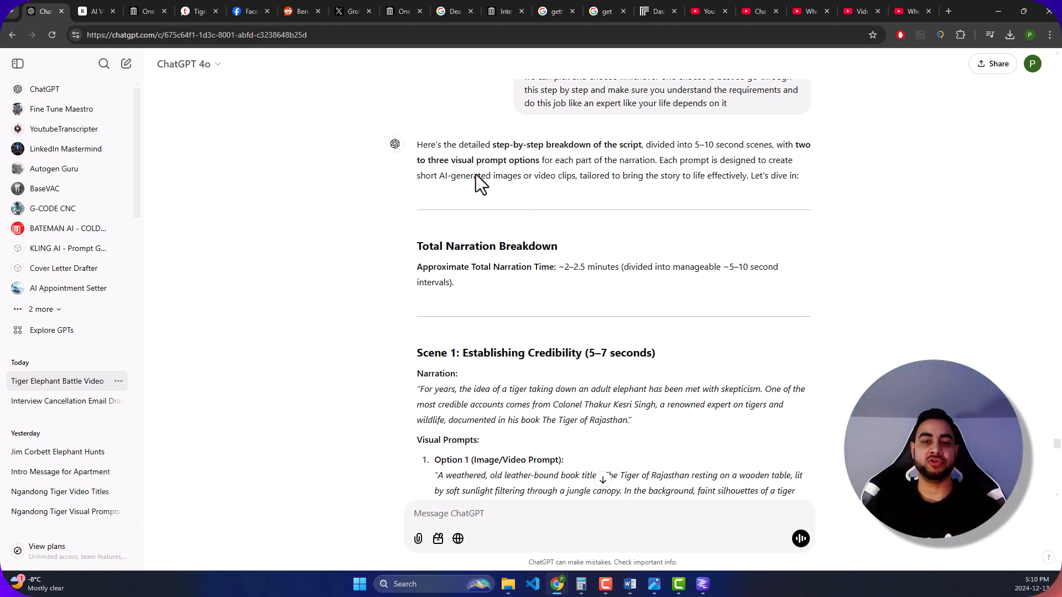
# - Look through the scene prompt options and select Scene 2's Option 1 prompt about the tiger crouching over the elephant calf
pyautogui.scroll(-7, 505, 200)
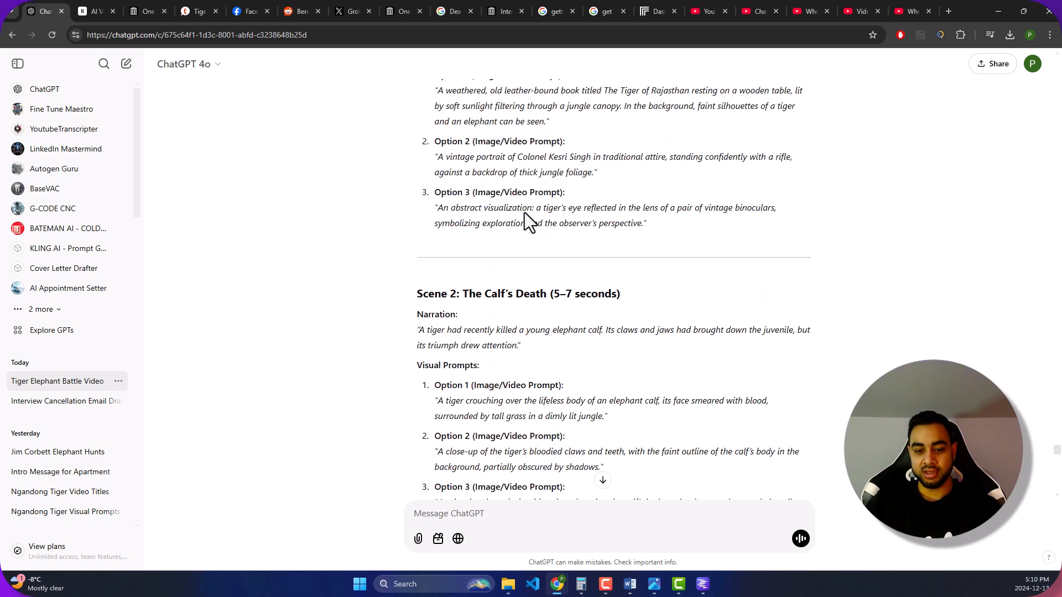
pyautogui.scroll(-3, 583, 239)
pyautogui.scroll(-2, 521, 205)
pyautogui.scroll(2, 519, 192)
pyautogui.moveTo(527, 218); pyautogui.dragTo(535, 237)
pyautogui.click(486, 252)
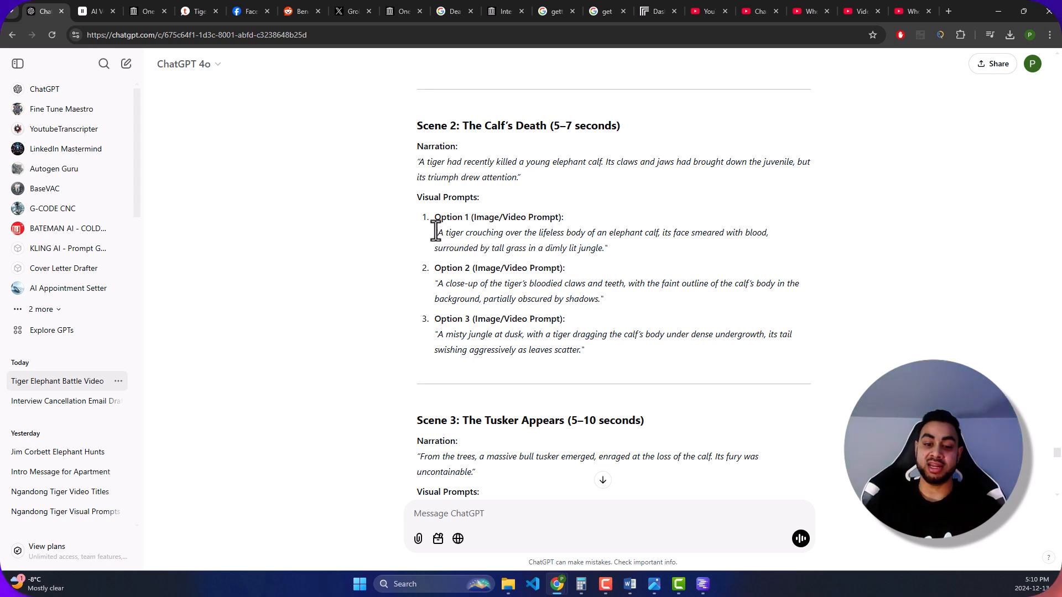
pyautogui.moveTo(437, 233); pyautogui.dragTo(597, 249)
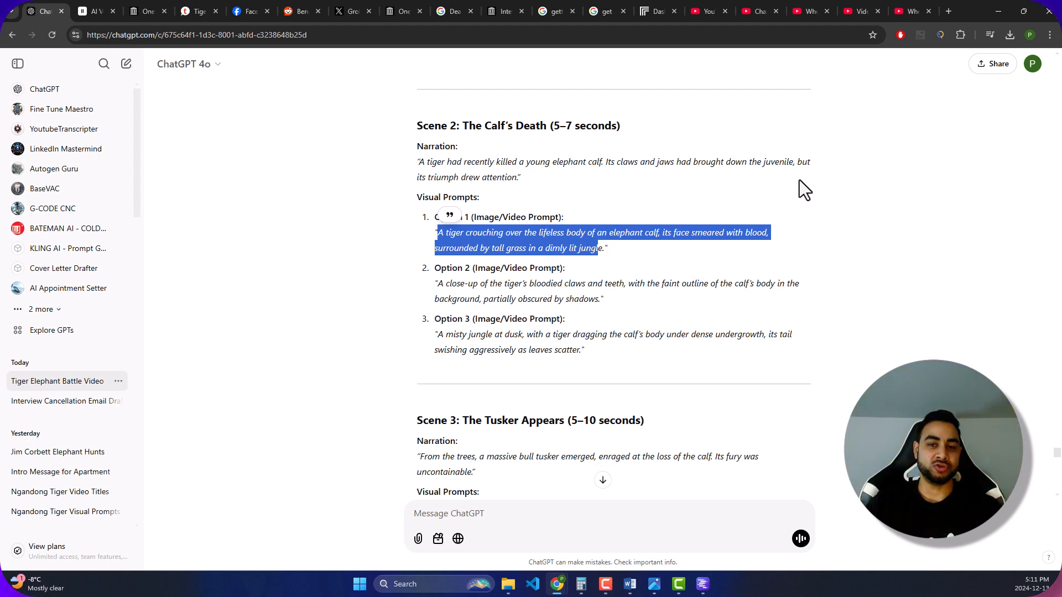
# - Search the web for "comfyui" in a new browser tab and open the comfyanonymous/ComfyUI GitHub repository
pyautogui.click(945, 8)
pyautogui.write('comfy')
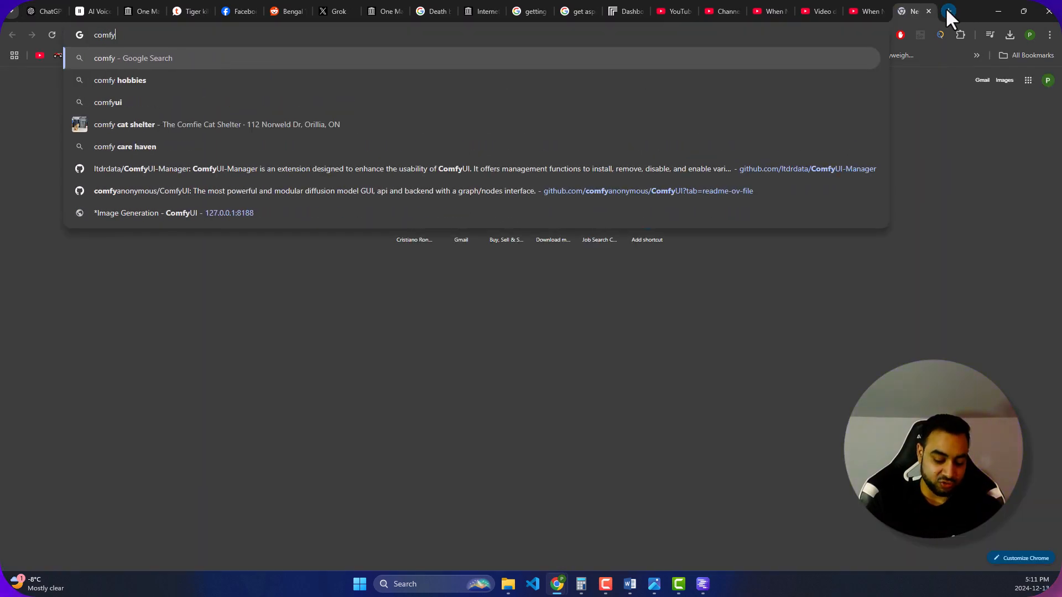
pyautogui.write('ui')
pyautogui.press('Return')
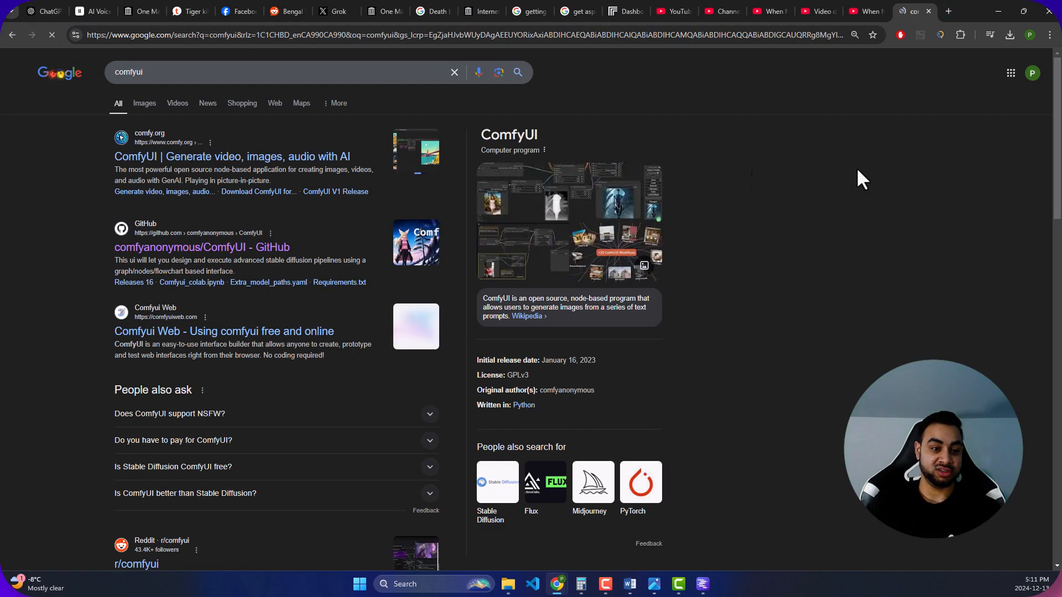
pyautogui.click(188, 247)
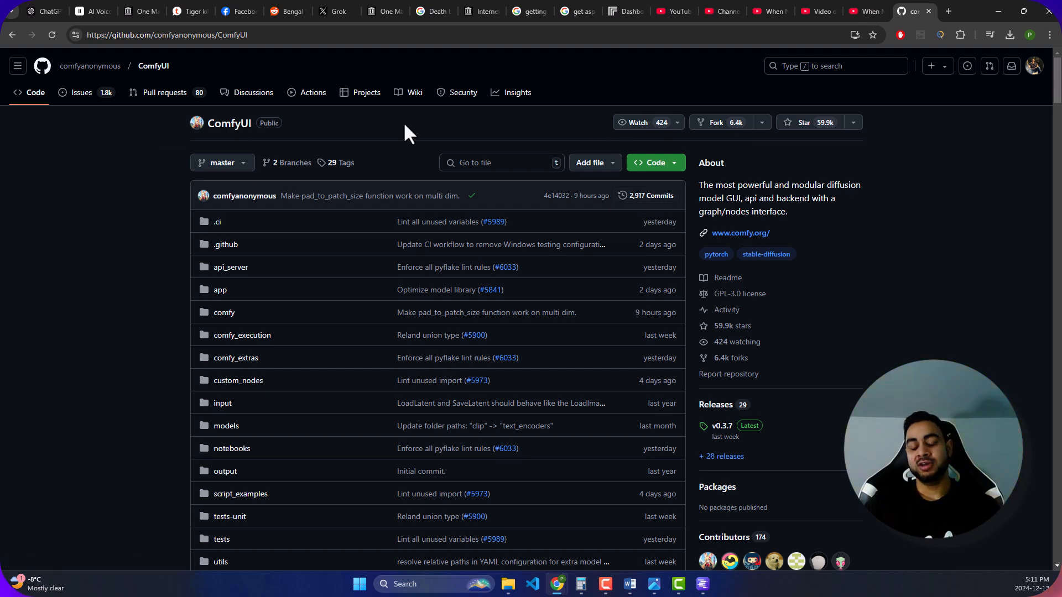
# - Examine the ComfyUI README's workflow image, features, keyboard shortcuts and Windows installation section, and highlight the repository address
pyautogui.scroll(-18, 324, 165)
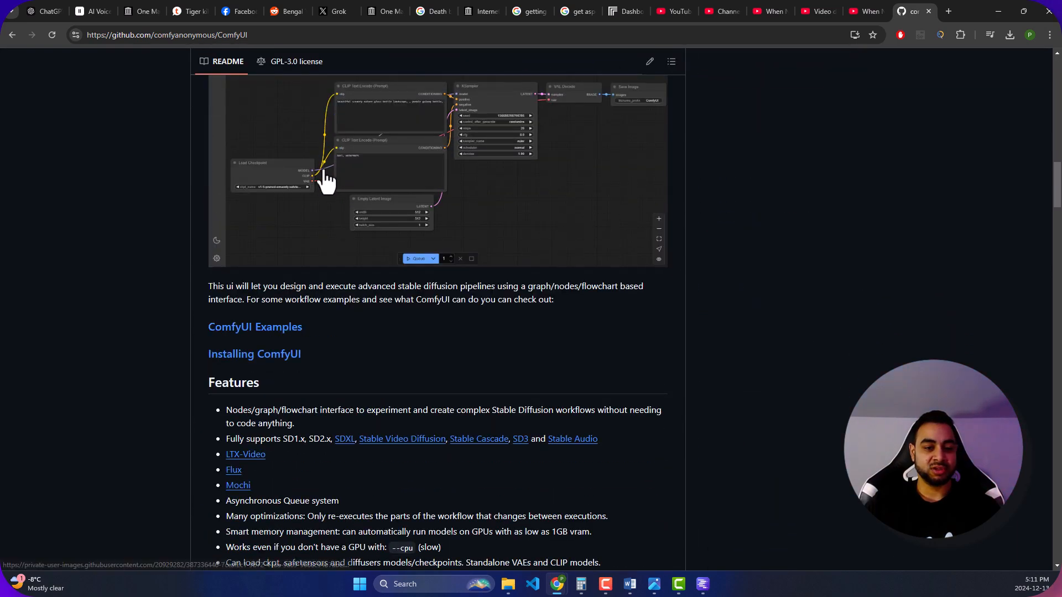
pyautogui.scroll(-9, 533, 177)
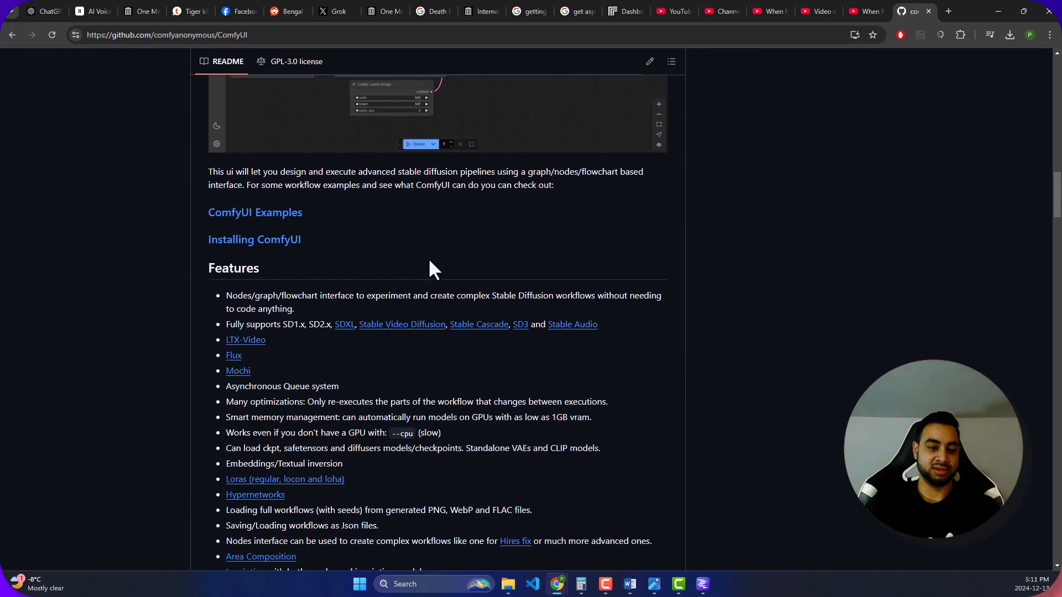
pyautogui.scroll(-4, 468, 288)
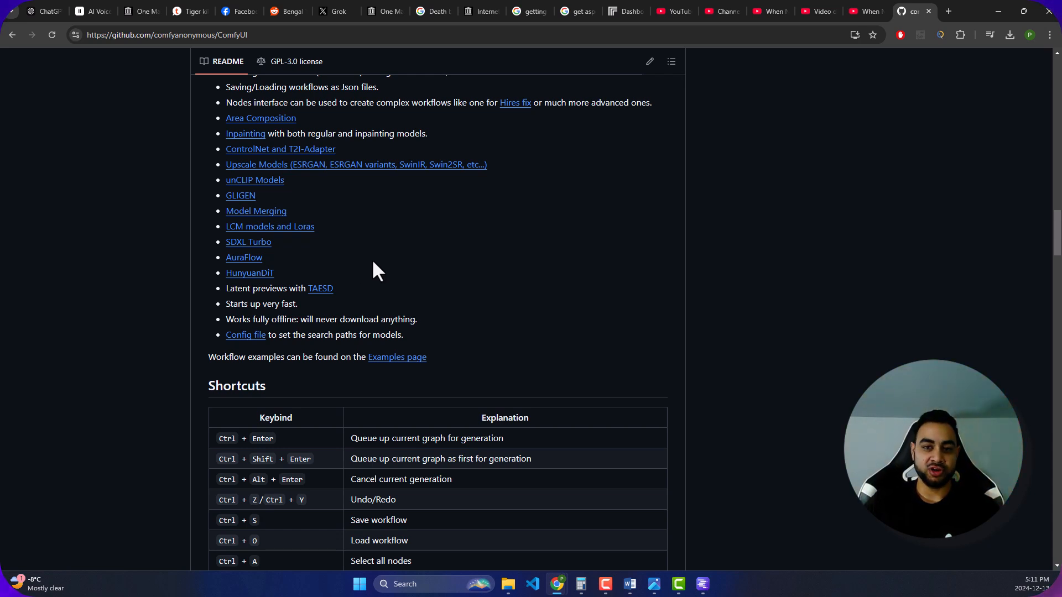
pyautogui.scroll(-2, 376, 277)
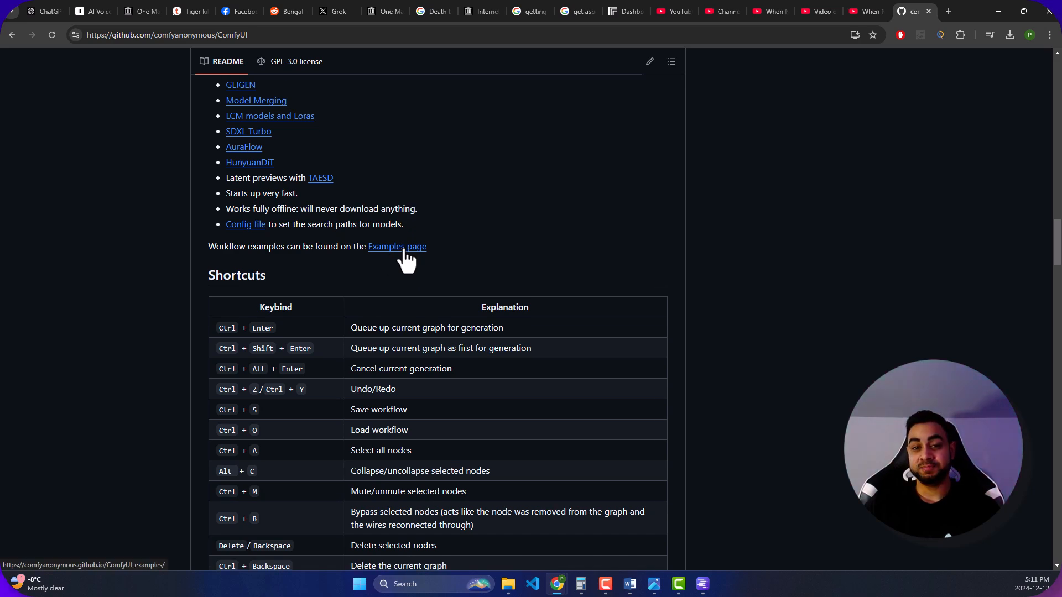
pyautogui.scroll(-3, 487, 221)
pyautogui.scroll(-8, 485, 217)
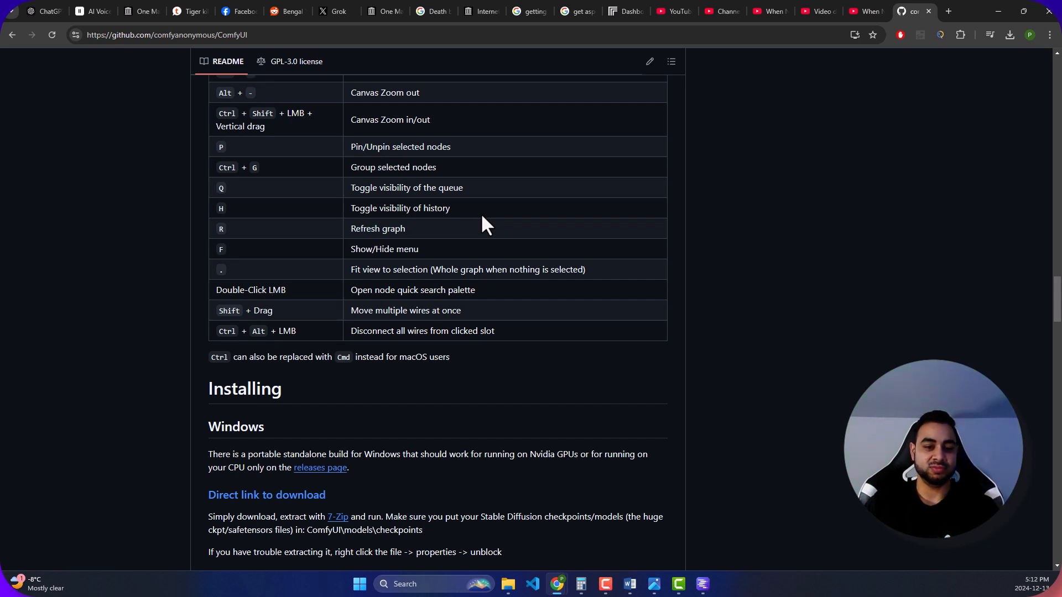
pyautogui.scroll(-2, 481, 221)
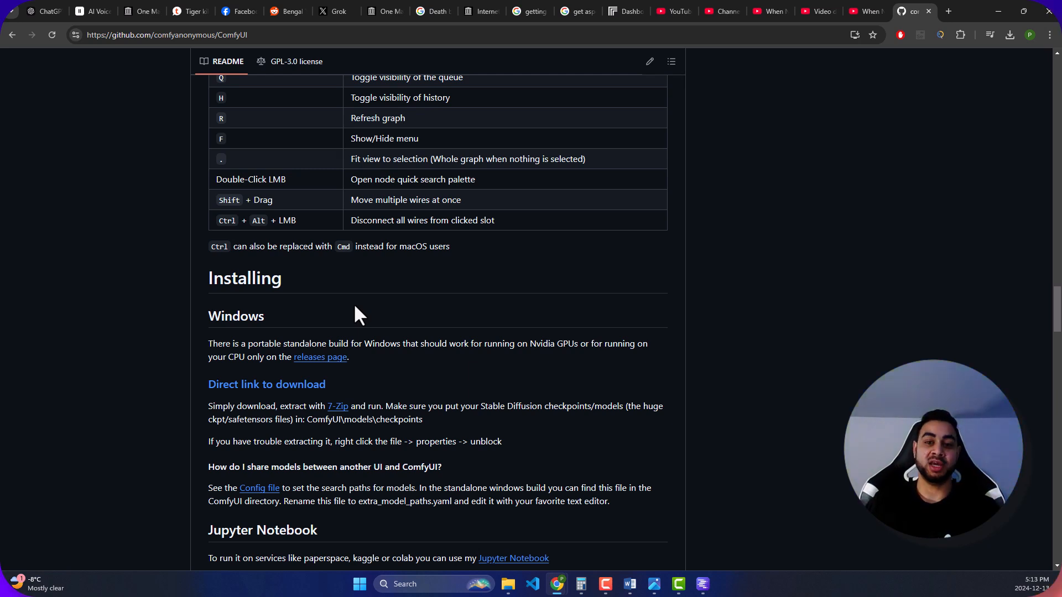
pyautogui.scroll(1, 355, 277)
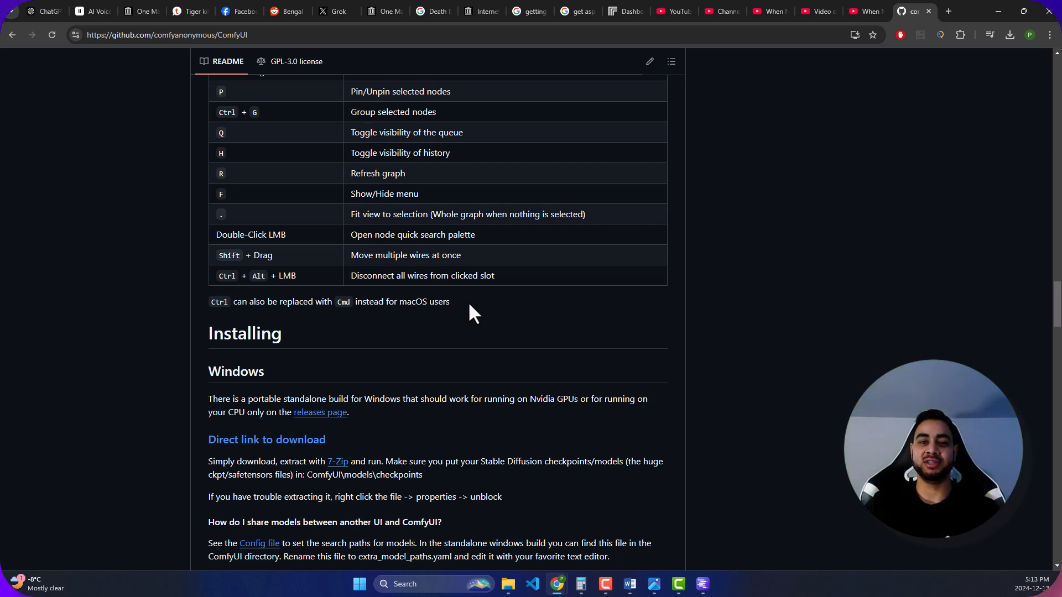
pyautogui.scroll(5, 405, 323)
pyautogui.scroll(20, 382, 282)
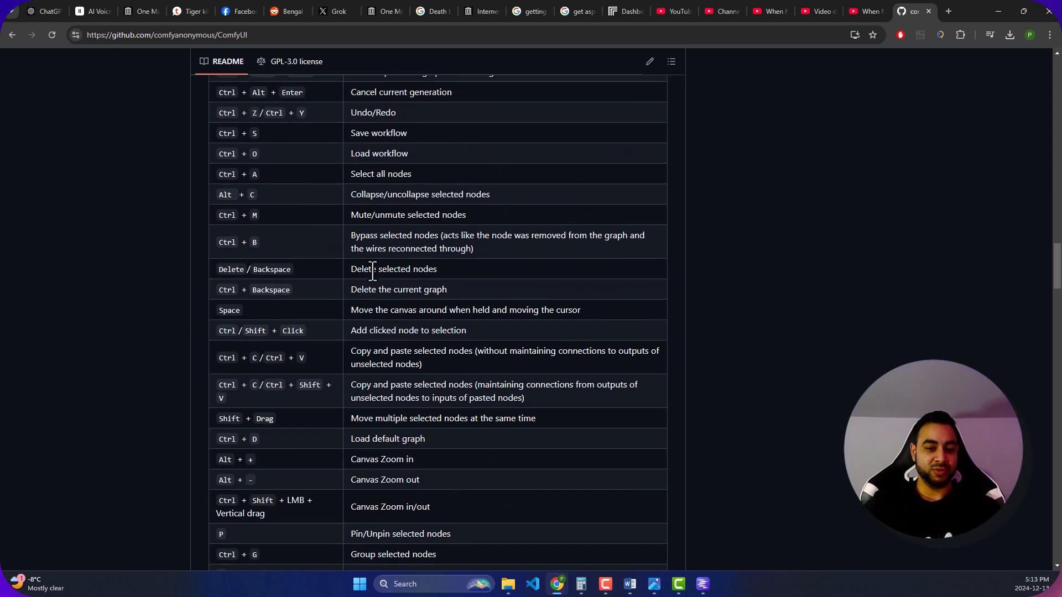
pyautogui.scroll(2, 381, 278)
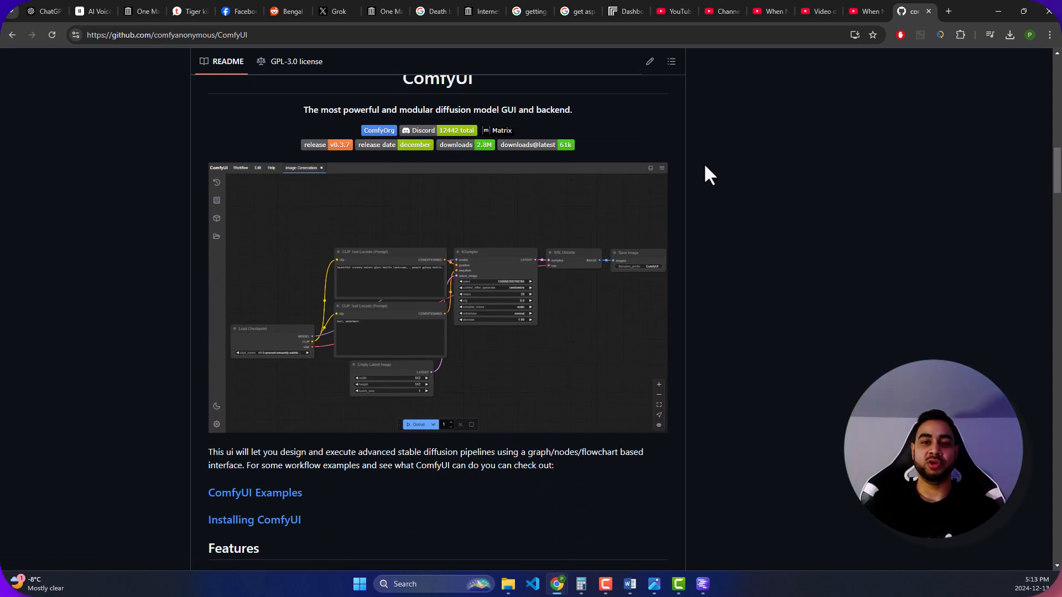
pyautogui.scroll(-3, 700, 161)
pyautogui.click(281, 35)
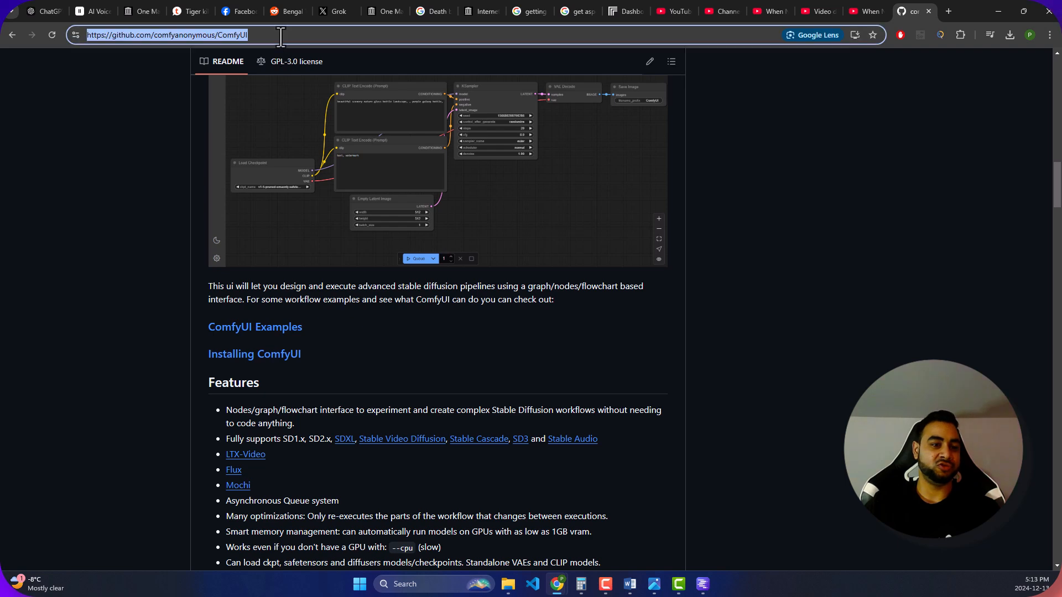
pyautogui.click(864, 204)
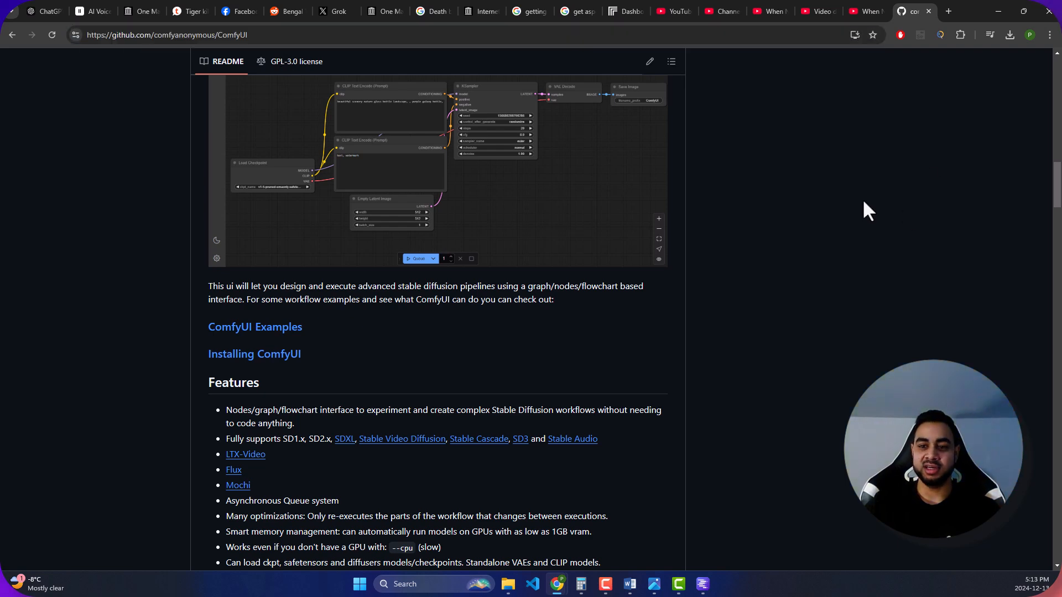
pyautogui.click(867, 6)
pyautogui.click(819, 7)
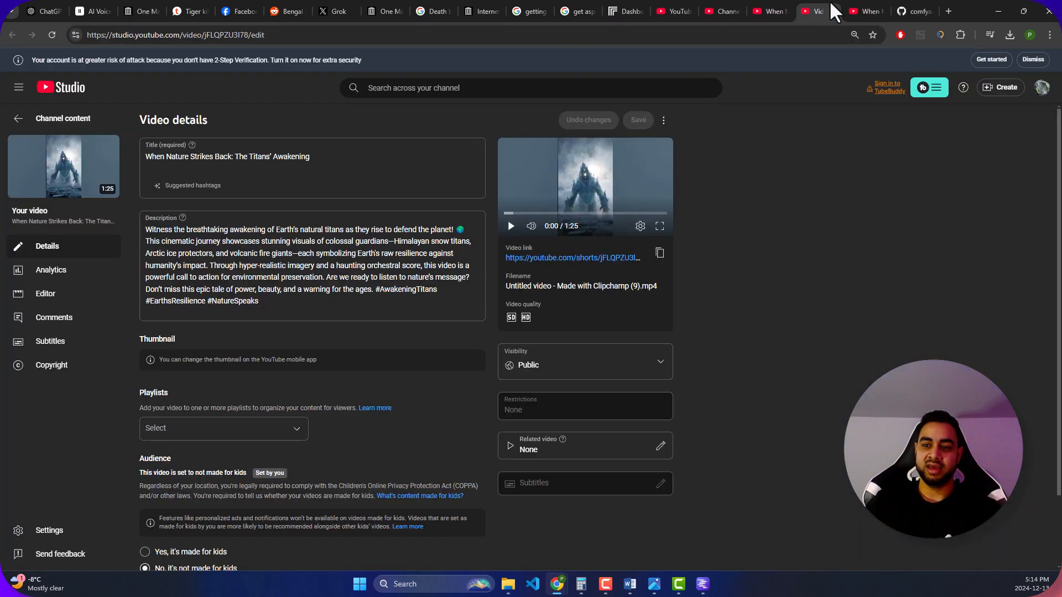
pyautogui.click(912, 11)
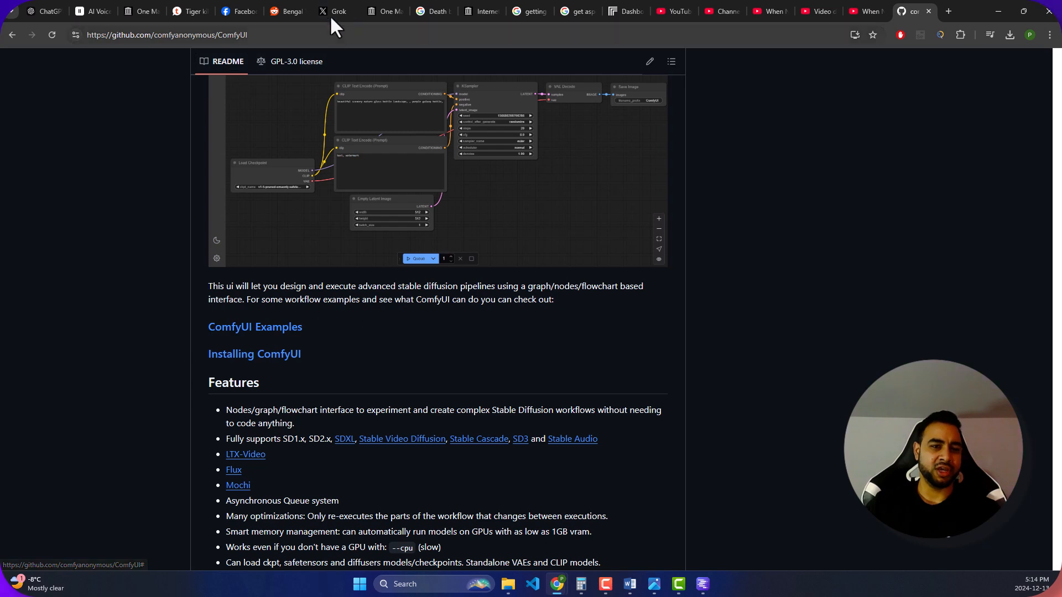
# - Move the Grok and Replicate pages beside the ElevenLabs page in the browser and switch to the Grok conversation
pyautogui.moveTo(326, 10); pyautogui.dragTo(154, 12)
pyautogui.moveTo(609, 8); pyautogui.dragTo(167, 4)
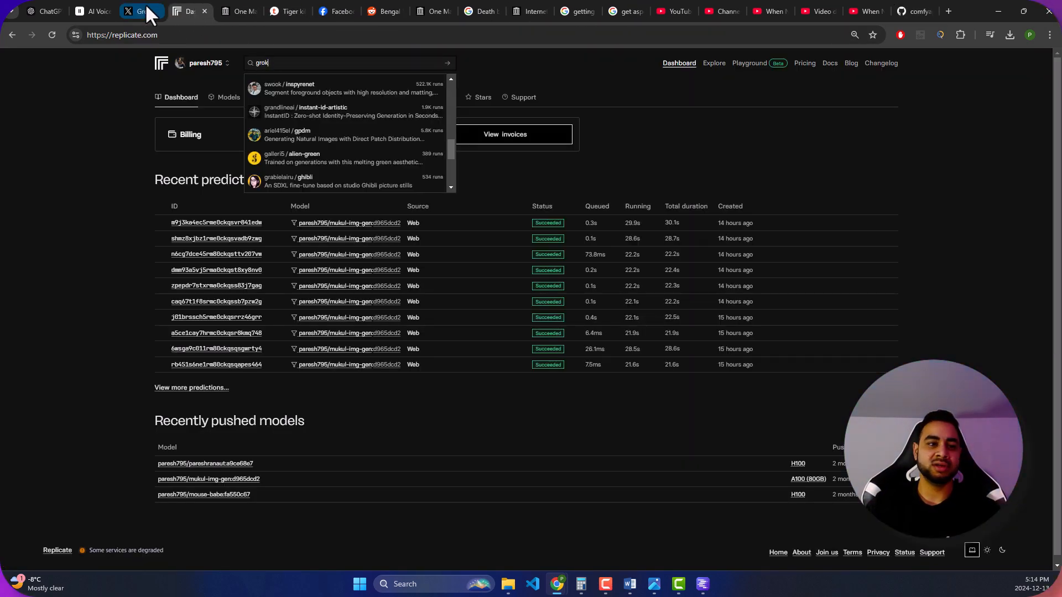
pyautogui.click(143, 2)
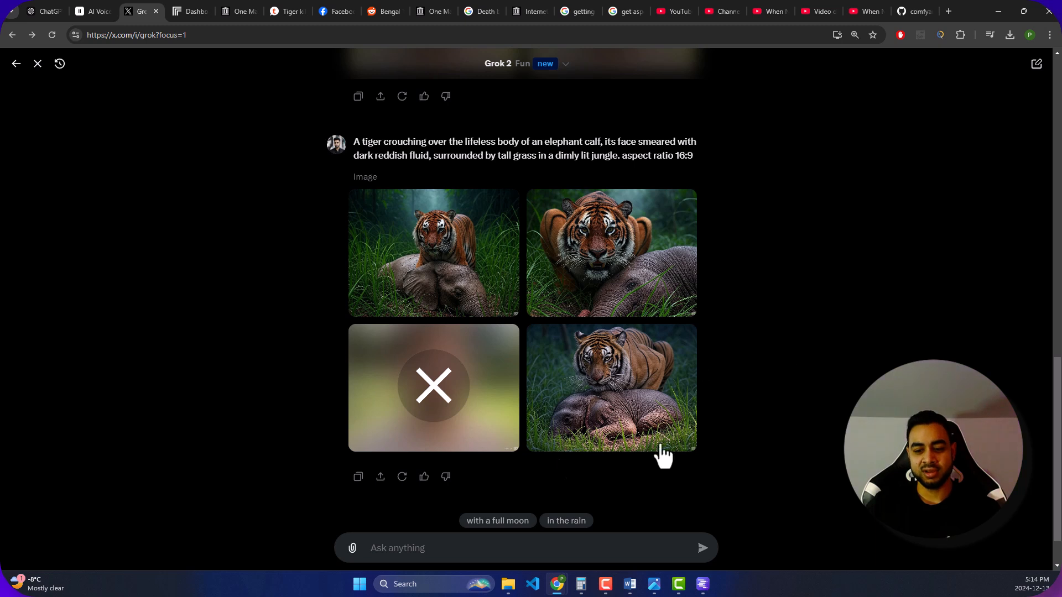
# - Return to the ChatGPT script and highlight Scene 2's Option 1 prompt about the tiger crouching over the elephant calf
pyautogui.click(543, 549)
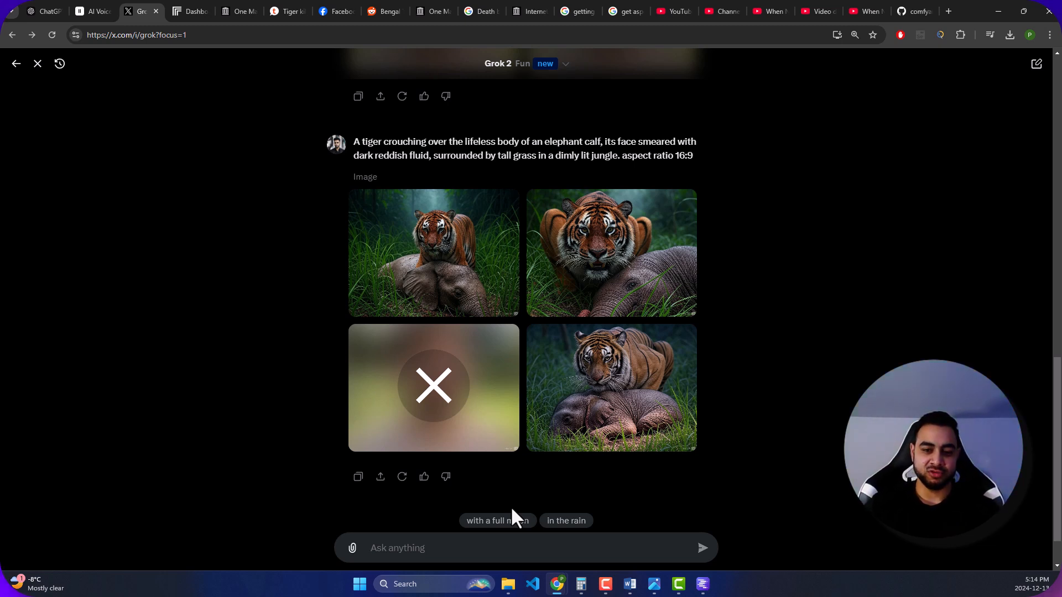
pyautogui.click(44, 11)
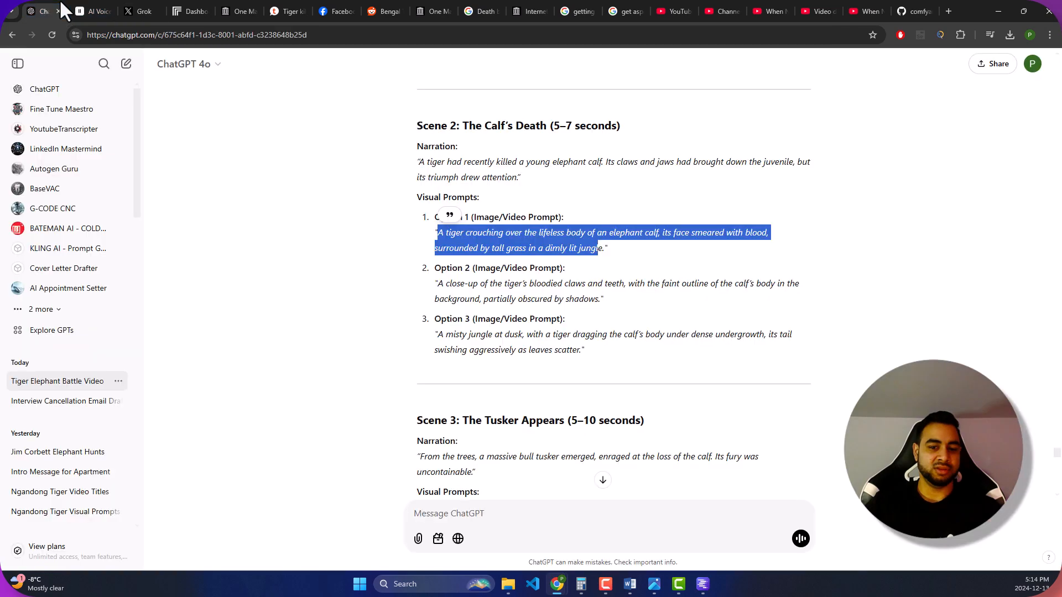
pyautogui.click(584, 246)
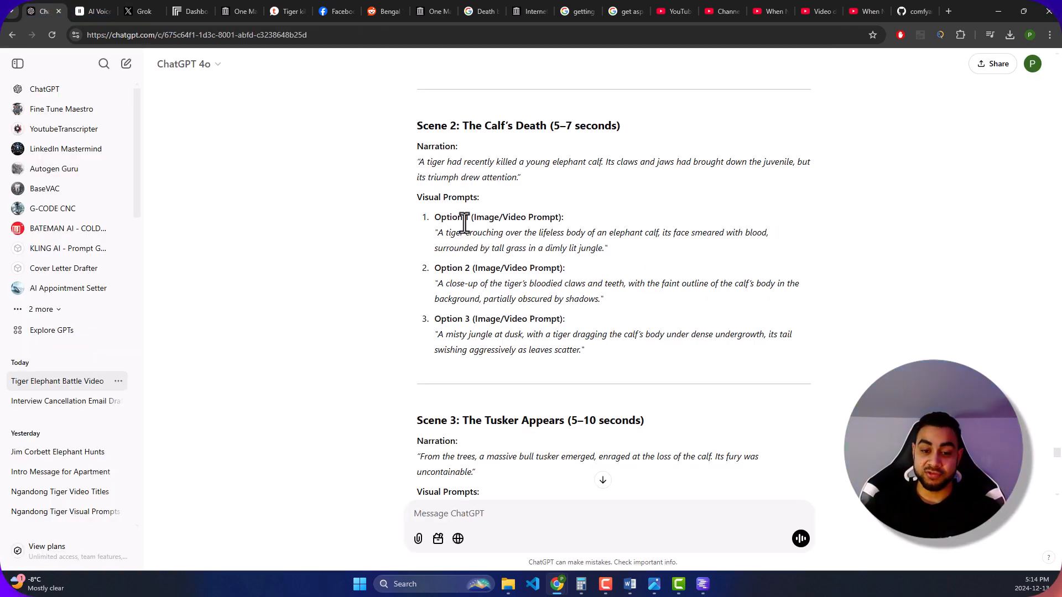
pyautogui.moveTo(437, 233); pyautogui.dragTo(601, 250)
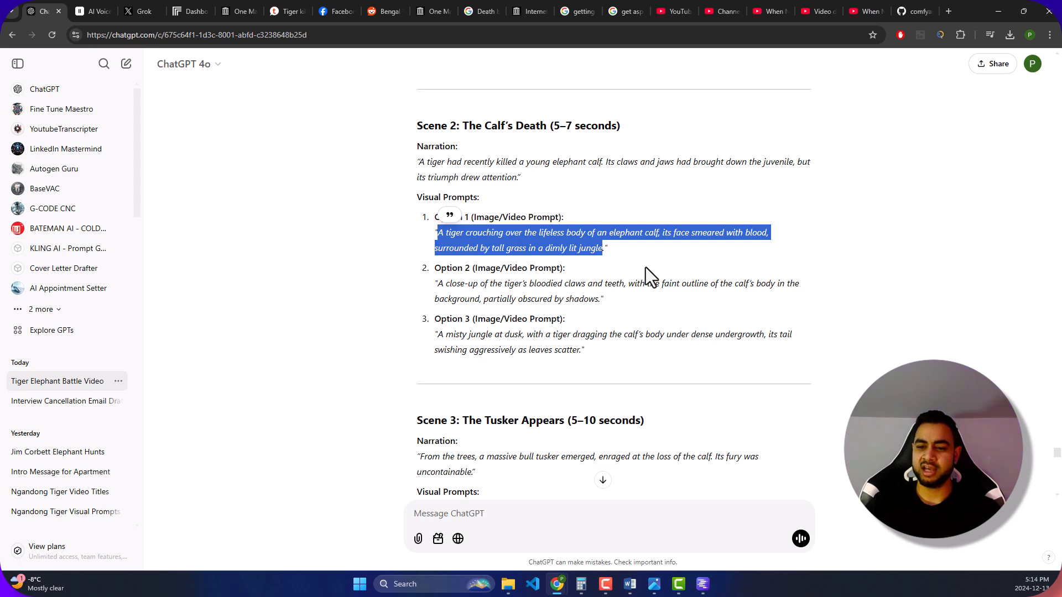
pyautogui.click(612, 260)
# - Switch to the Grok conversation and enlarge the images generated from the first tiger and elephant calf prompt
pyautogui.click(102, 10)
pyautogui.click(143, 10)
pyautogui.scroll(15, 474, 298)
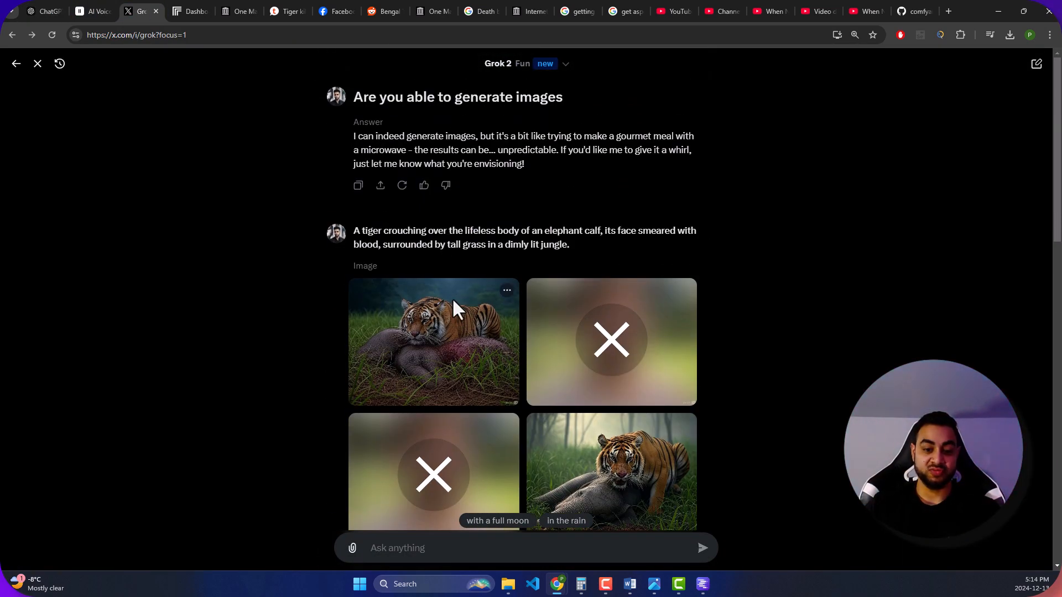
pyautogui.click(457, 315)
pyautogui.click(1027, 249)
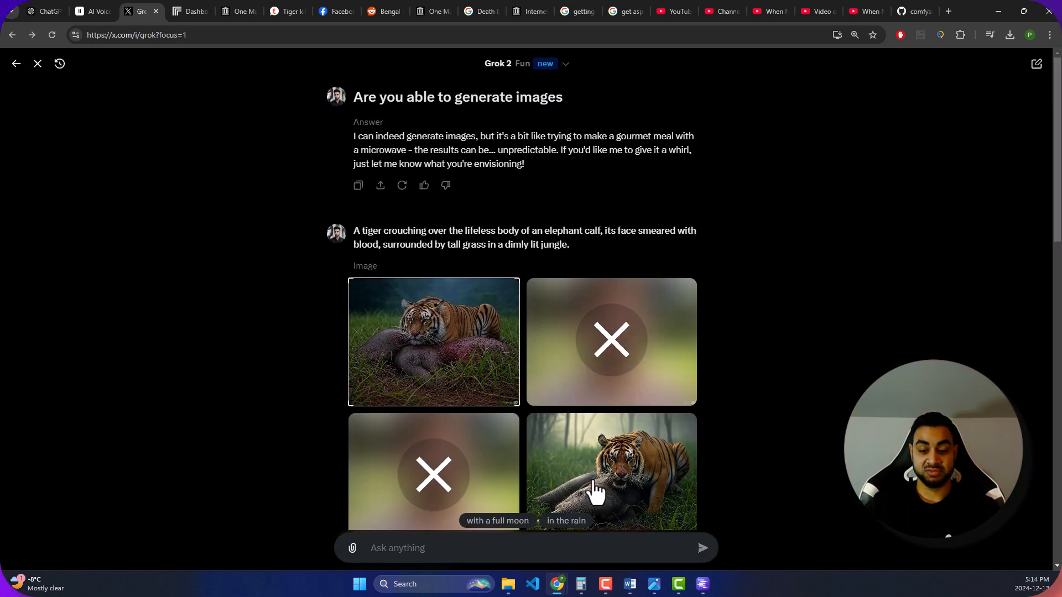
pyautogui.click(592, 485)
pyautogui.click(914, 339)
pyautogui.rightClick(914, 339)
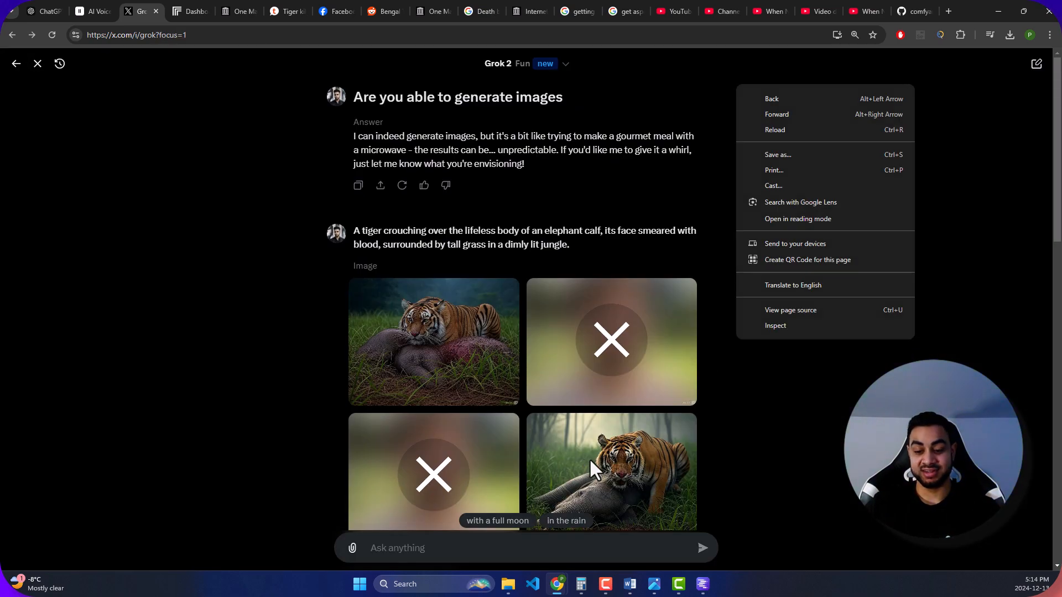
pyautogui.click(645, 356)
pyautogui.scroll(-3, 653, 354)
pyautogui.click(645, 323)
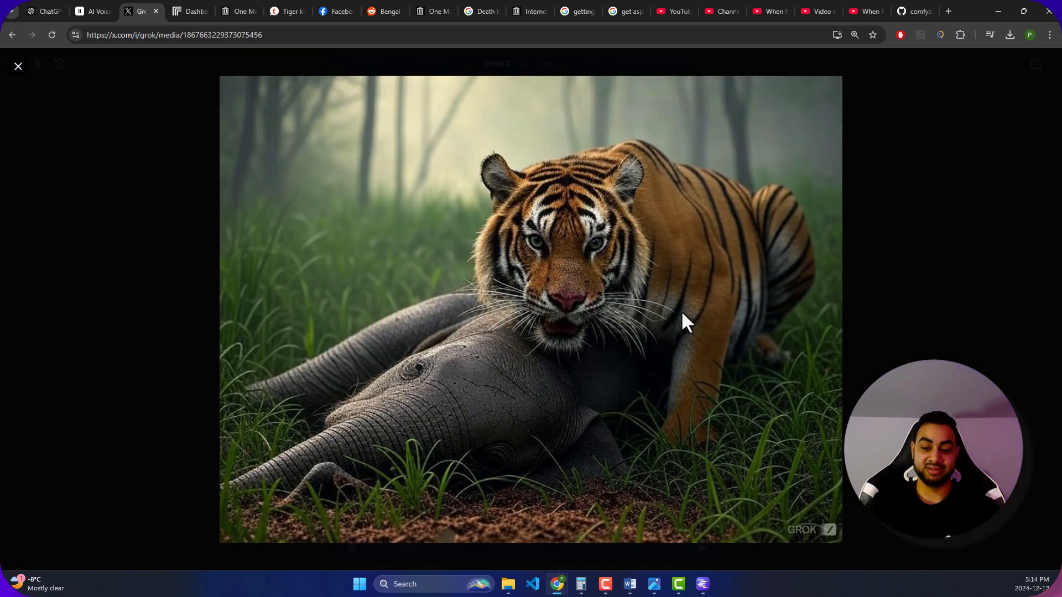
pyautogui.click(1000, 308)
# - Compare the results of the two 16:9 prompts in Grok and enlarge the image of the tiger resting over the curled-up calf
pyautogui.scroll(-6, 592, 332)
pyautogui.scroll(3, 393, 223)
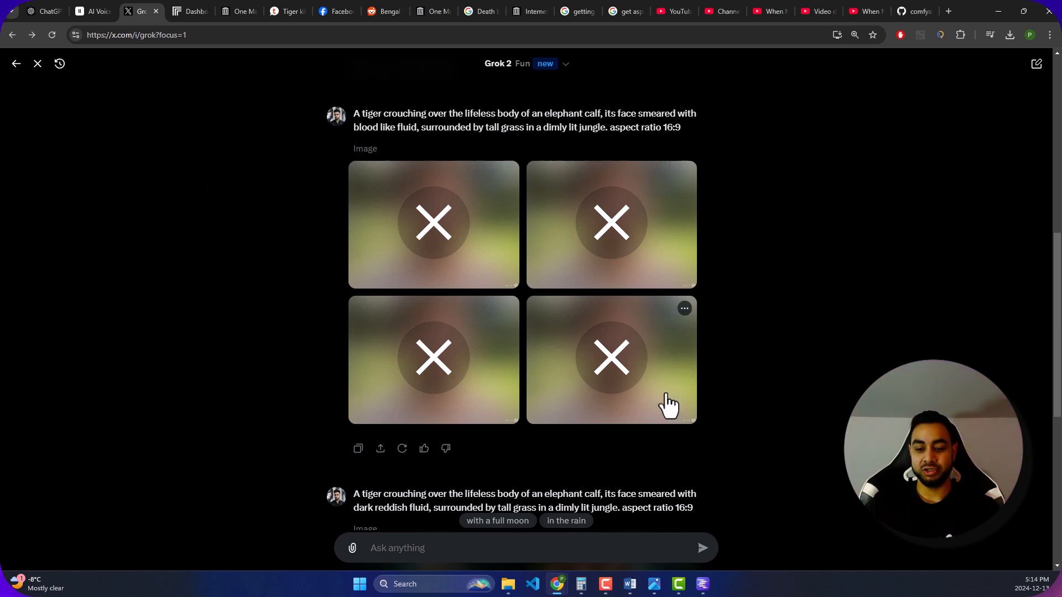
pyautogui.scroll(-5, 684, 238)
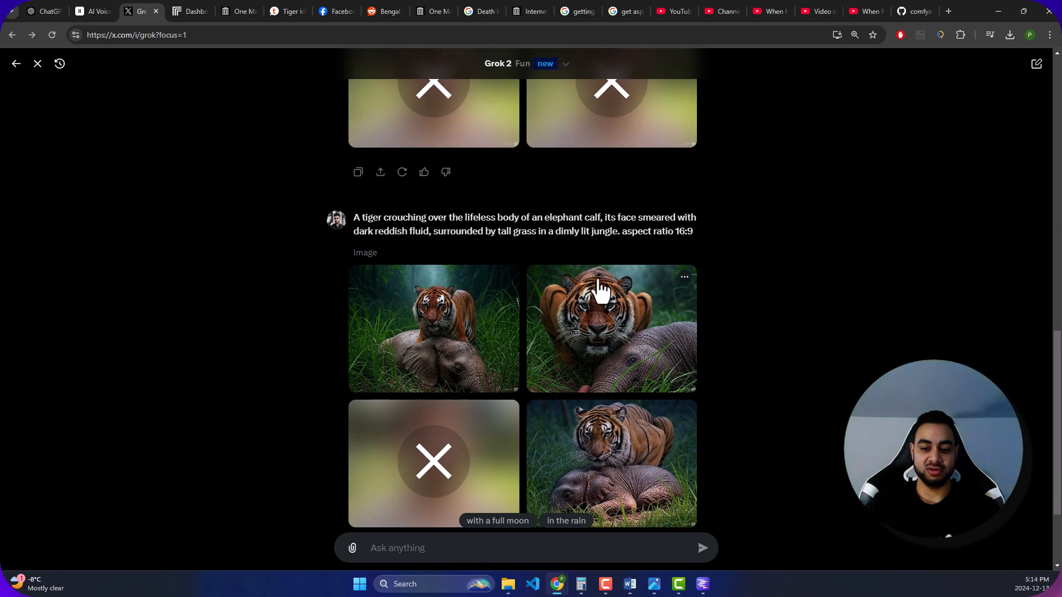
pyautogui.scroll(-2, 569, 308)
pyautogui.click(624, 350)
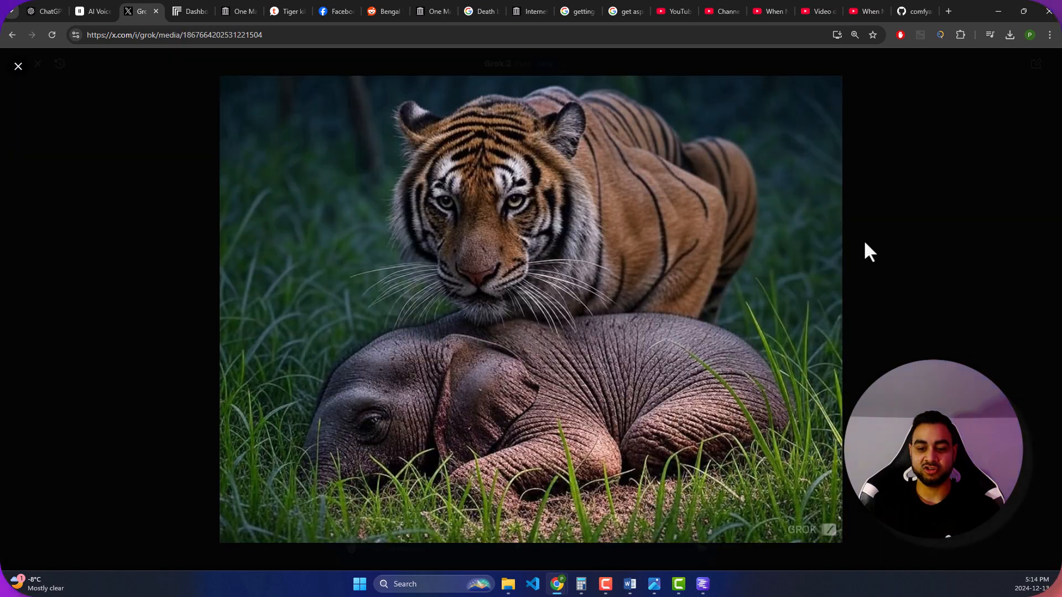
pyautogui.click(983, 209)
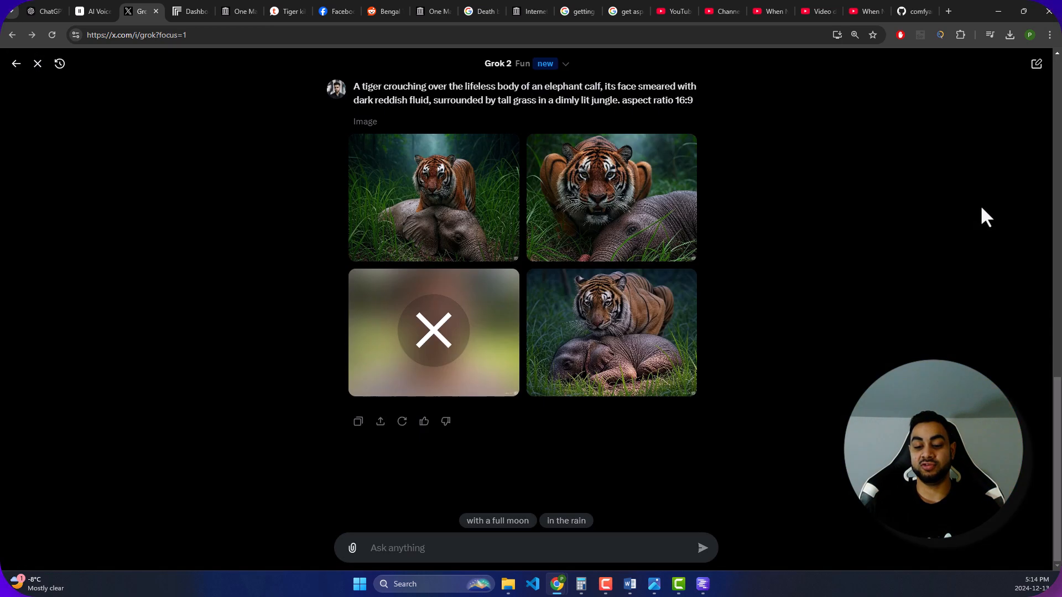
pyautogui.click(659, 364)
pyautogui.click(890, 211)
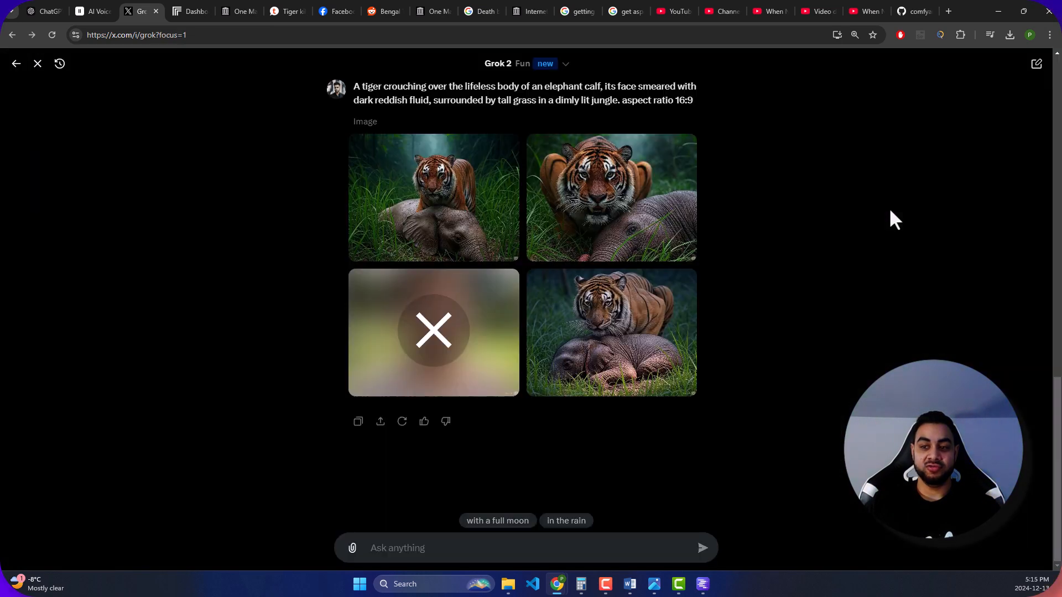
# - Open the Magnific AI image upscaler site in a new browser tab
pyautogui.click(946, 10)
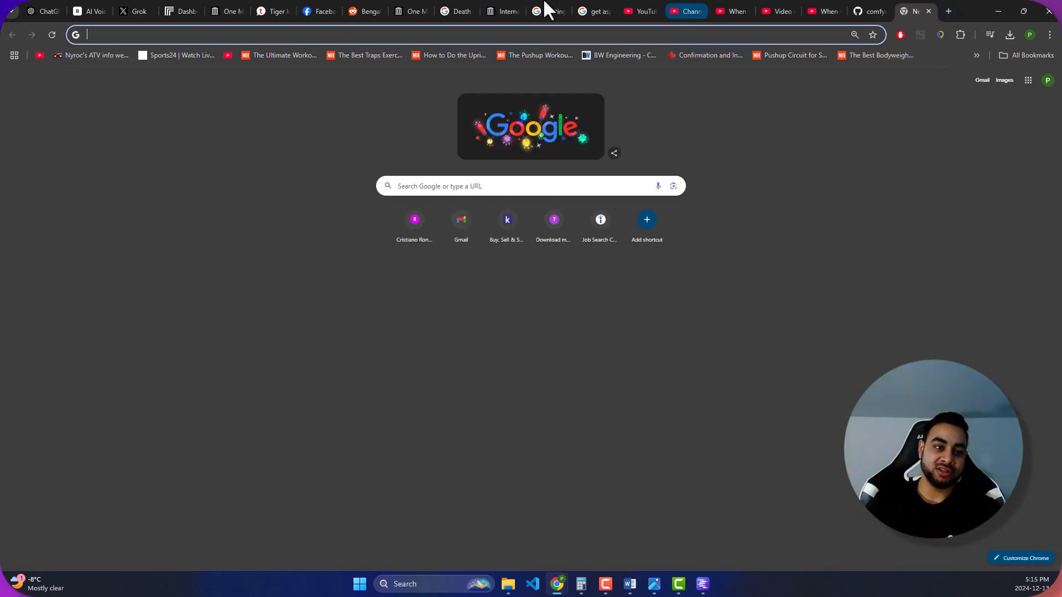
pyautogui.click(149, 10)
pyautogui.click(634, 352)
pyautogui.click(901, 177)
pyautogui.click(922, 7)
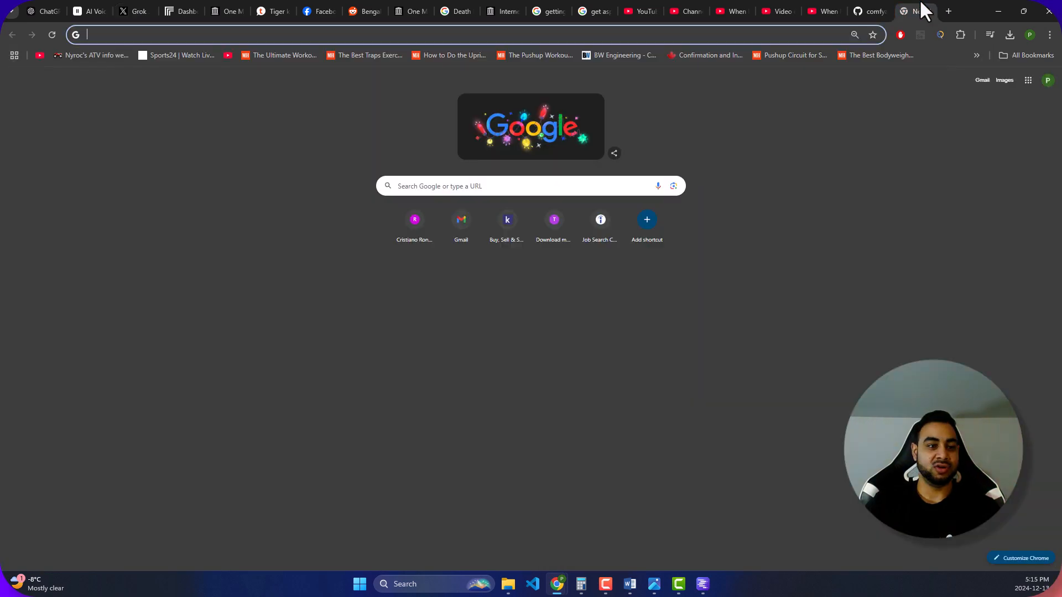
pyautogui.write('magnii')
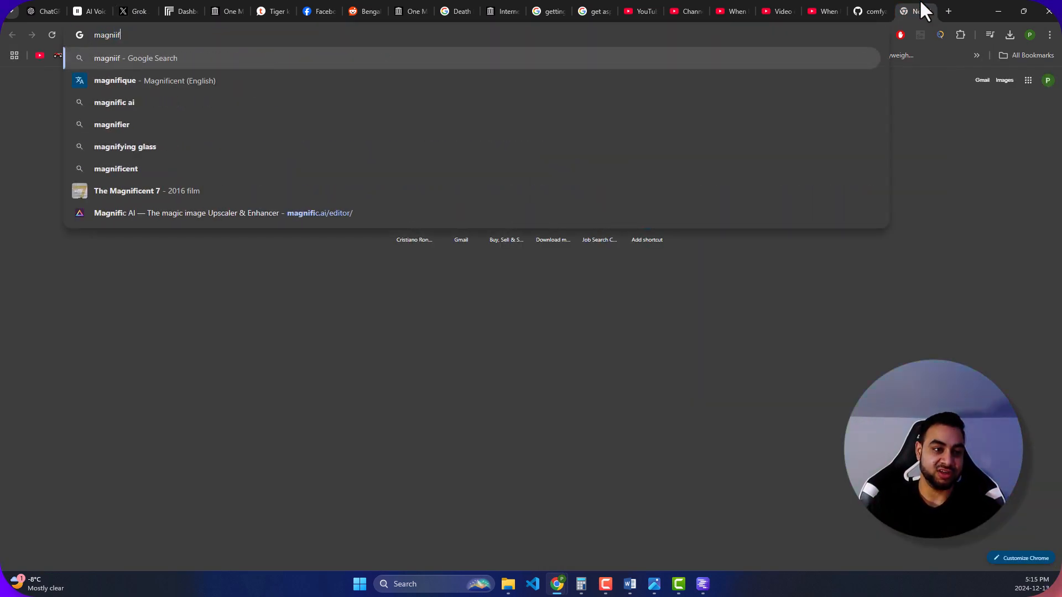
pyautogui.press('BackSpace')
pyautogui.write('fic.ai/editor/')
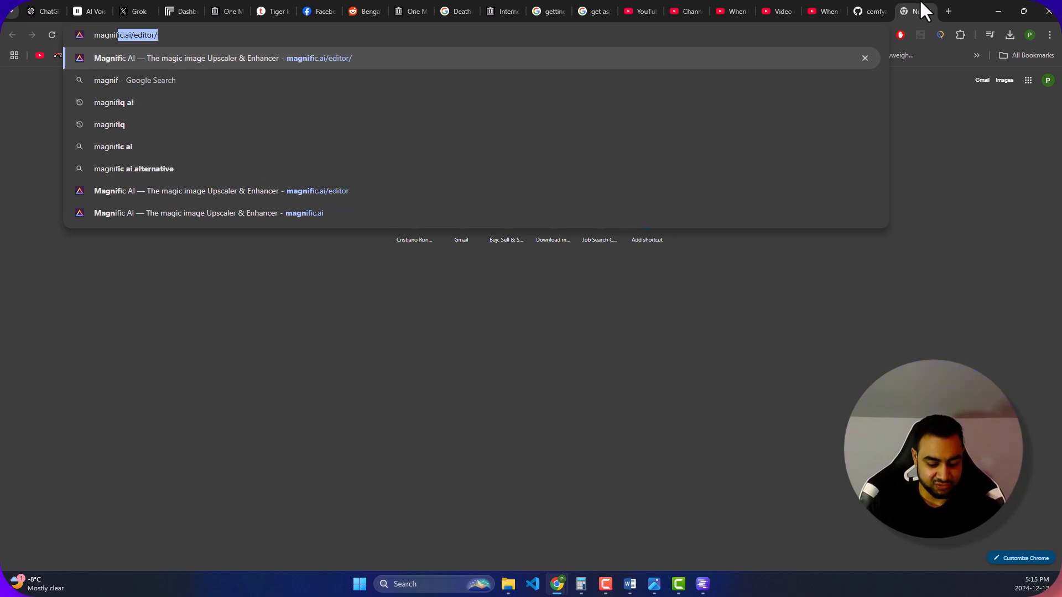
pyautogui.click(674, 61)
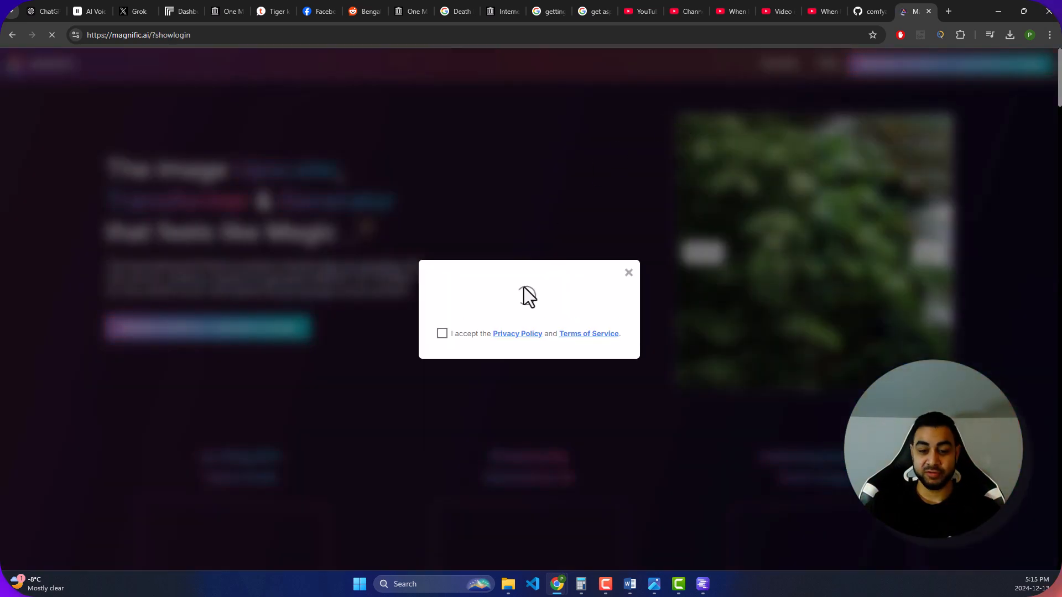
# - Accept the Privacy Policy and Terms of Service, dismiss the login dialog and look through Magnific's home page
pyautogui.click(442, 334)
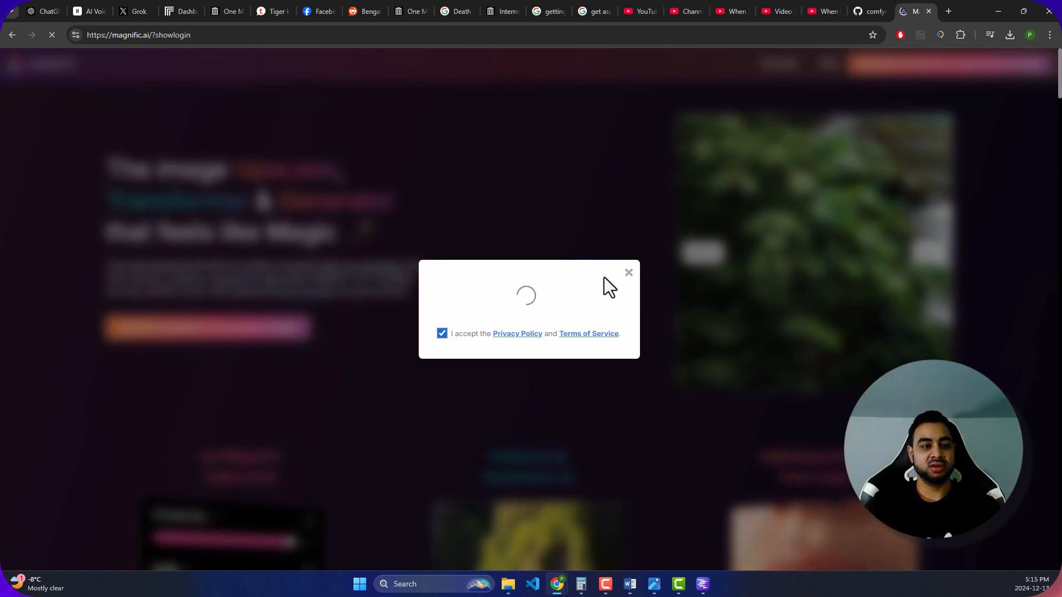
pyautogui.click(628, 273)
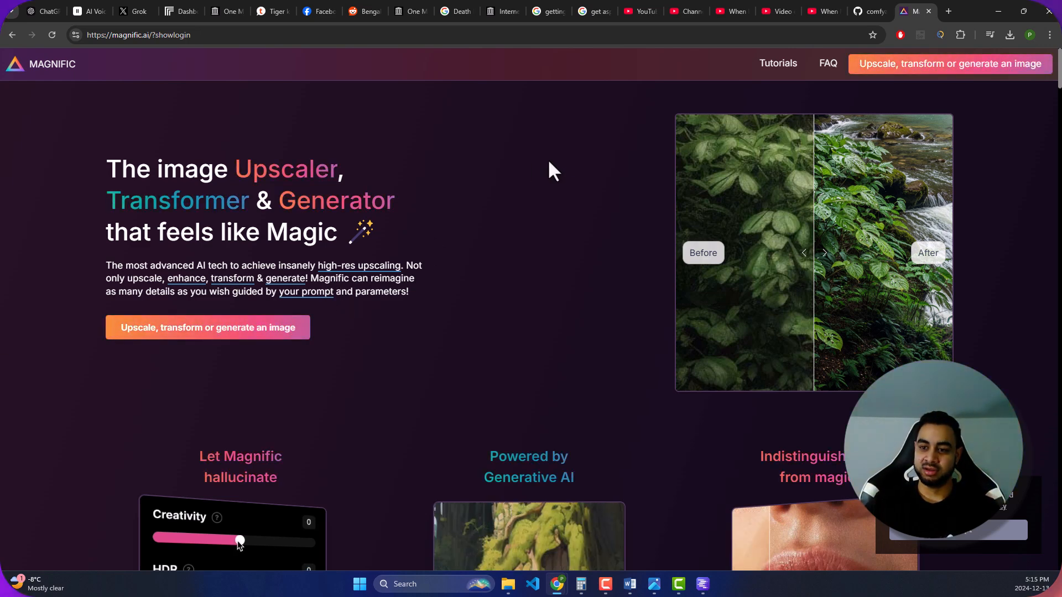
pyautogui.scroll(-5, 557, 182)
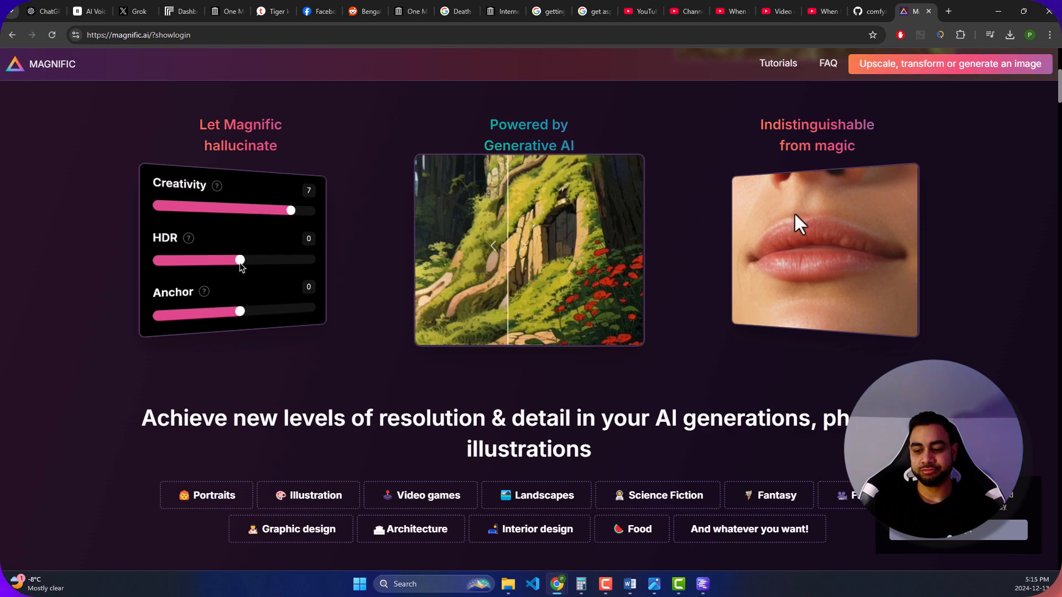
pyautogui.scroll(5, 178, 177)
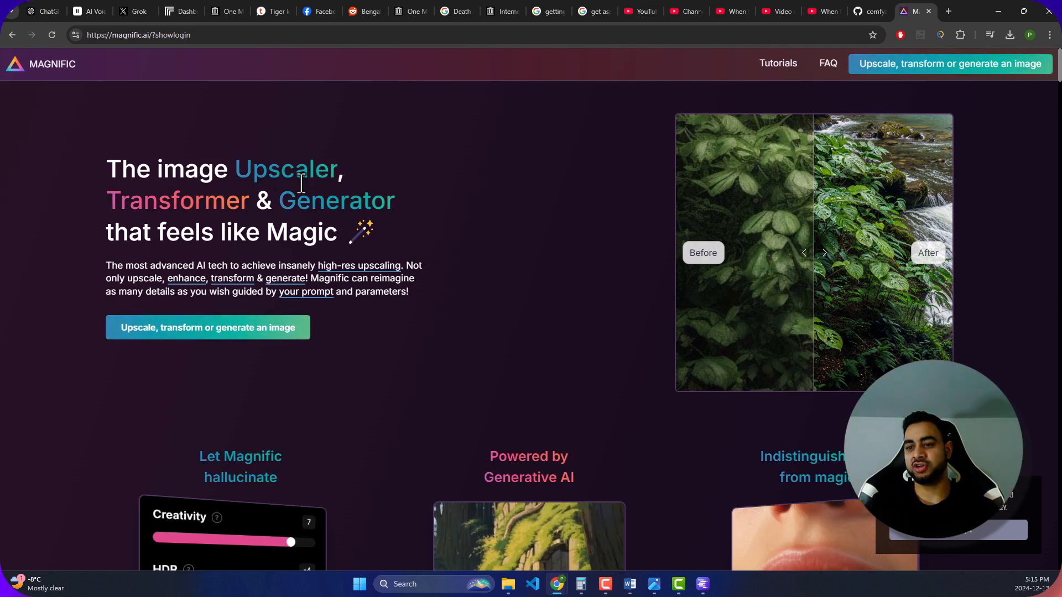
# - Go back to the Grok conversation and view the enlarged tiger-over-calf image again
pyautogui.click(165, 7)
pyautogui.click(154, 7)
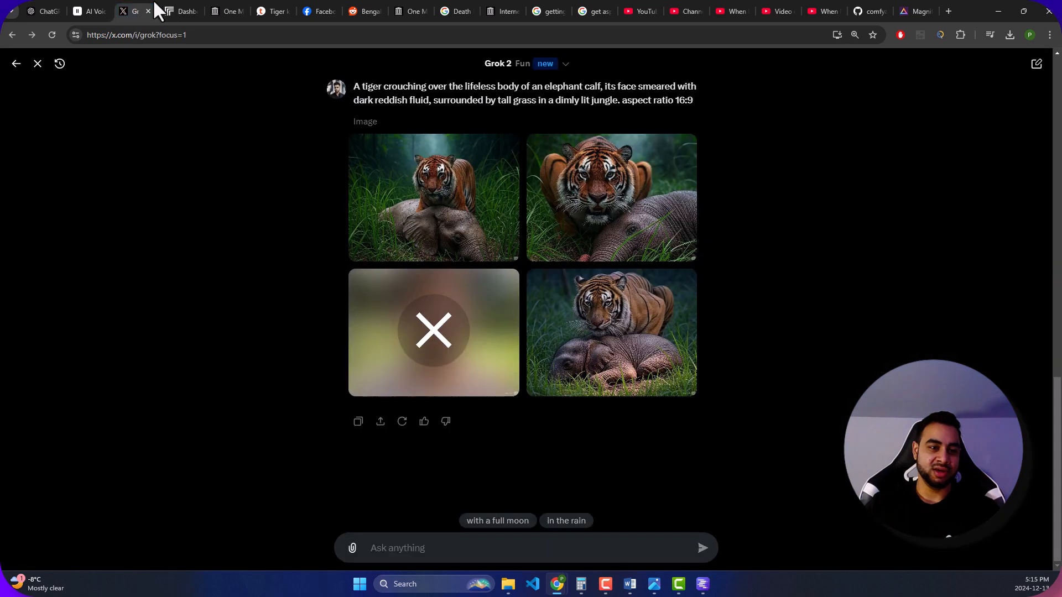
pyautogui.click(657, 343)
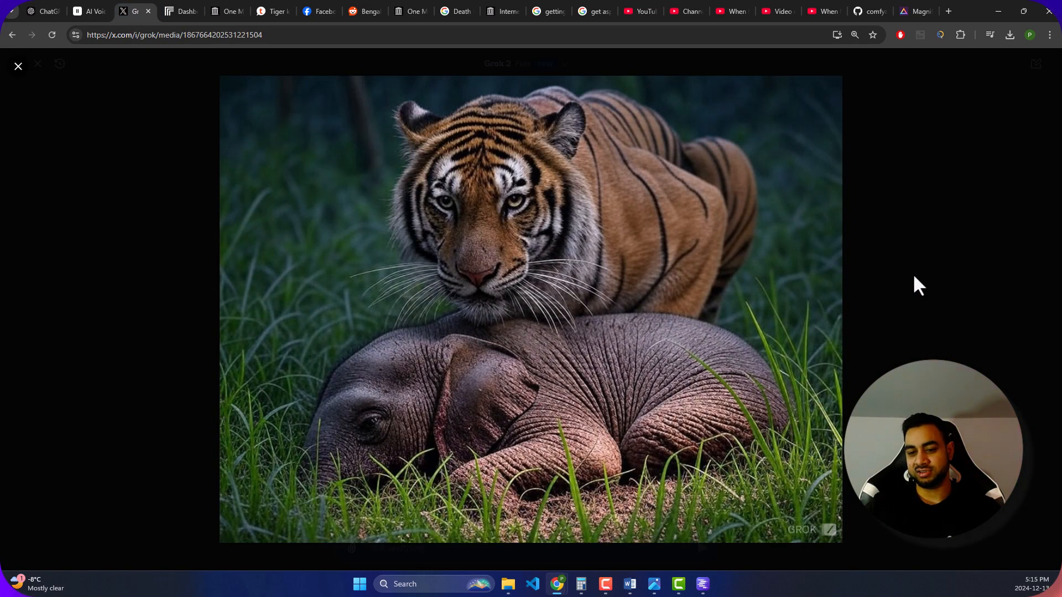
pyautogui.click(912, 284)
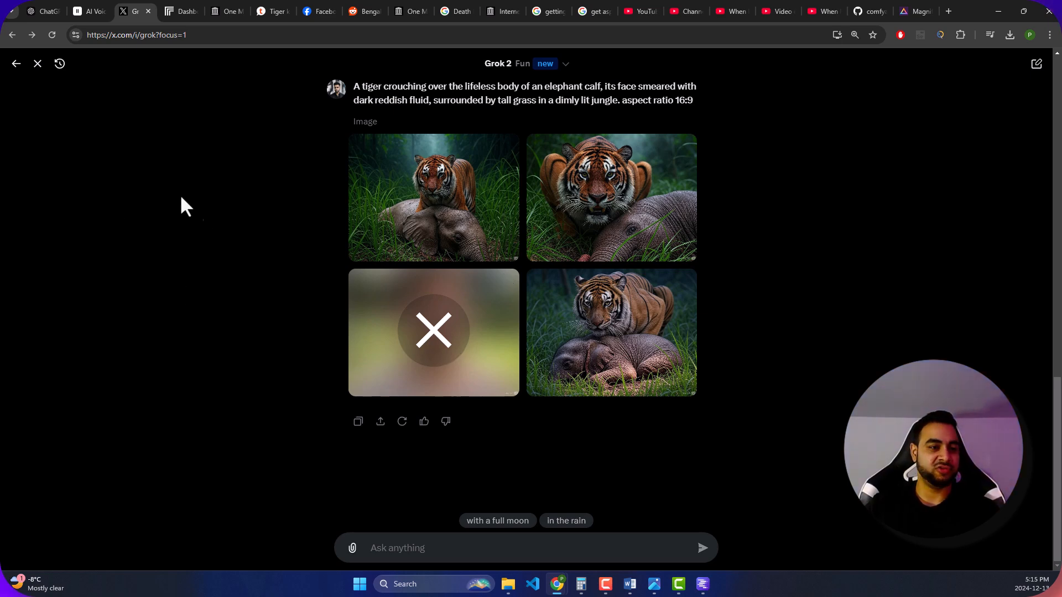
pyautogui.click(95, 10)
pyautogui.click(126, 4)
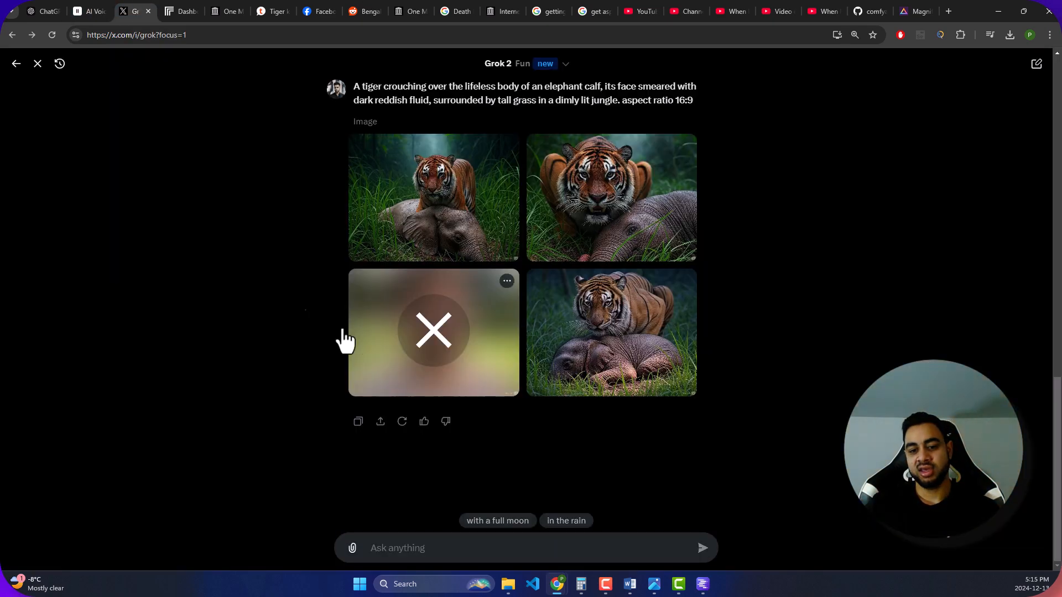
# - Return to the ChatGPT script and copy Scene 2's Option 1 prompt about the tiger crouching over the lifeless elephant calf
pyautogui.click(44, 11)
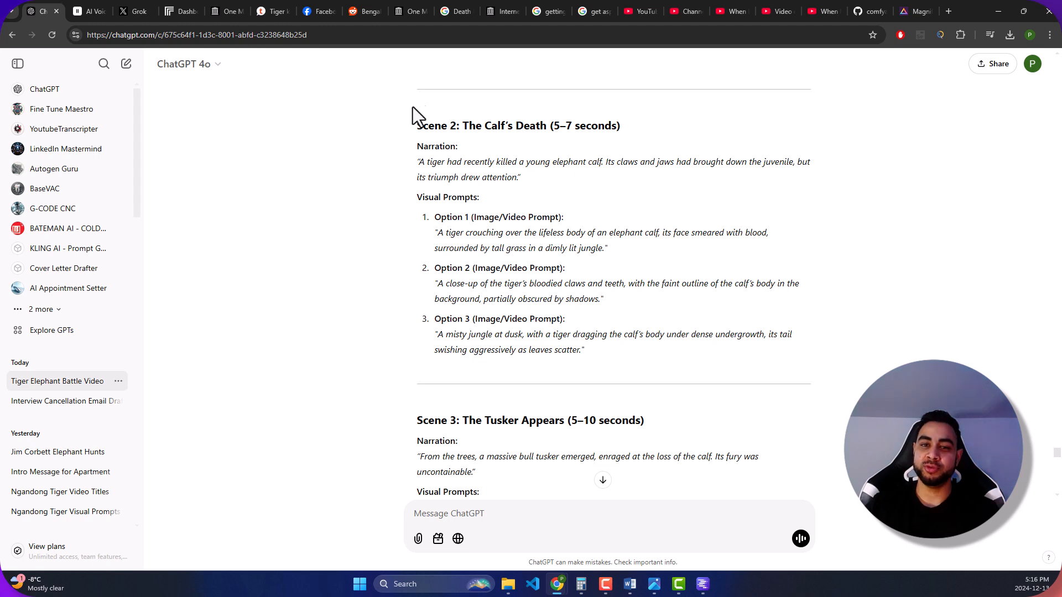
pyautogui.click(996, 12)
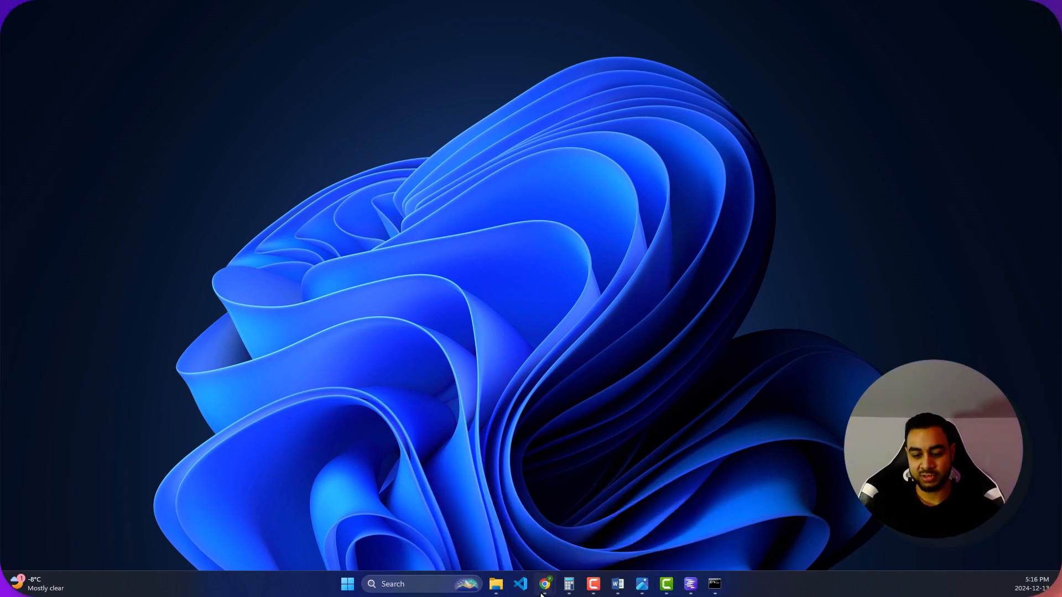
pyautogui.moveTo(543, 592)
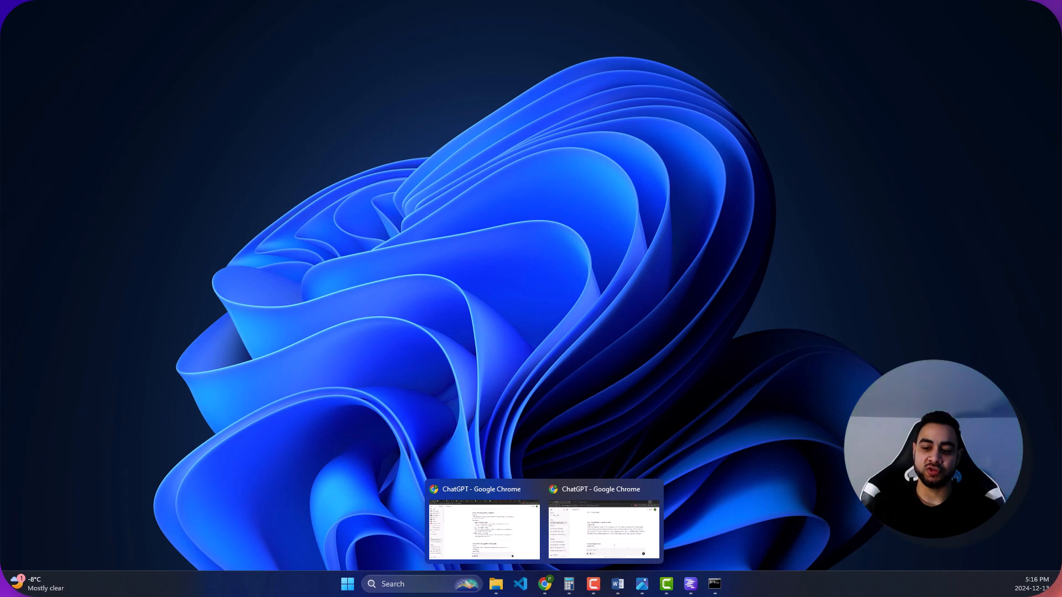
pyautogui.click(492, 526)
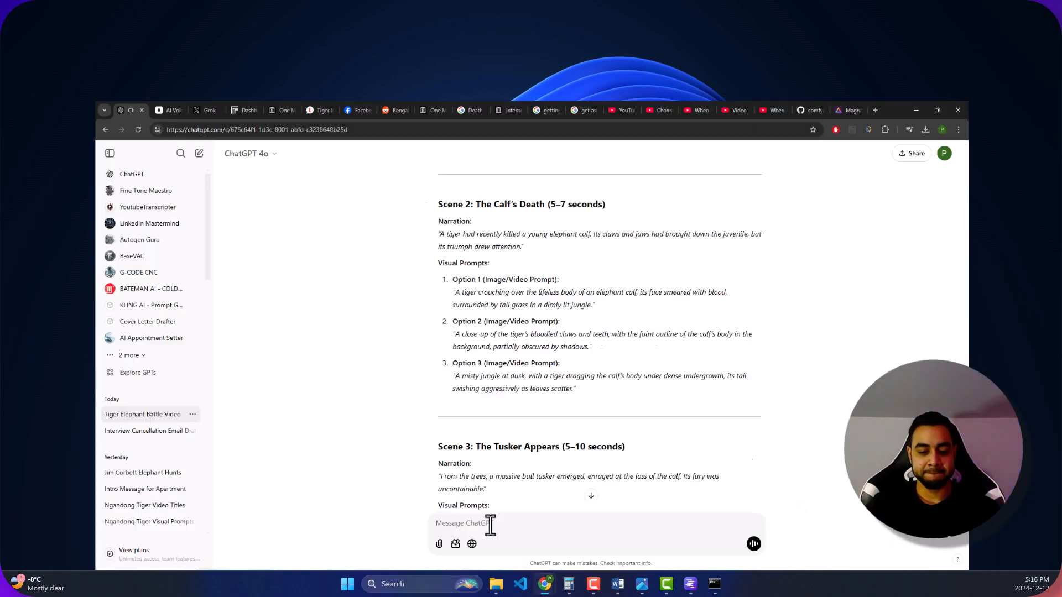
pyautogui.moveTo(438, 233); pyautogui.dragTo(595, 249)
pyautogui.hotkey('ctrl', 'c')
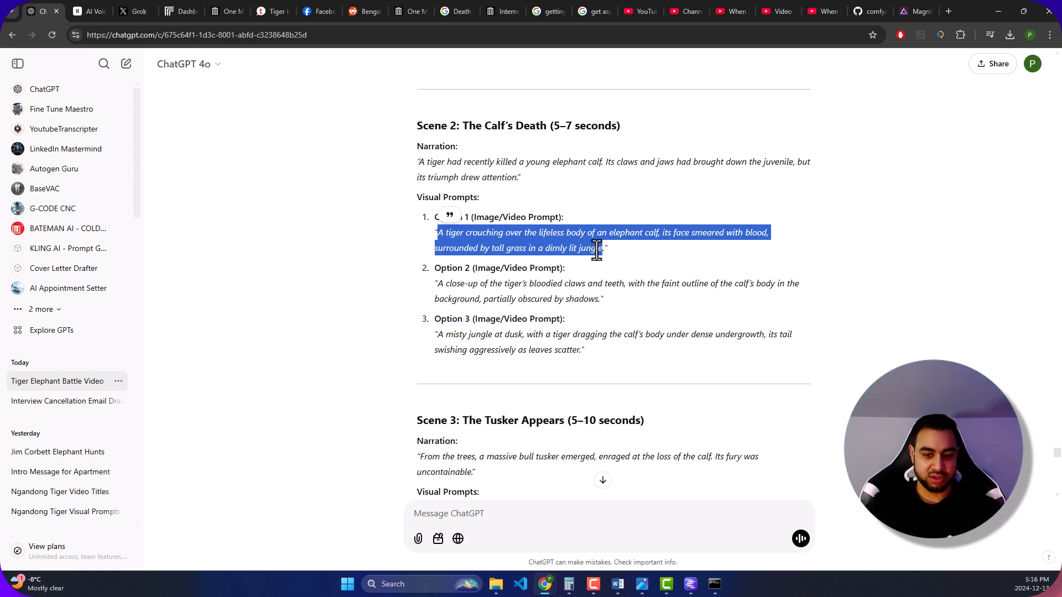
pyautogui.click(581, 177)
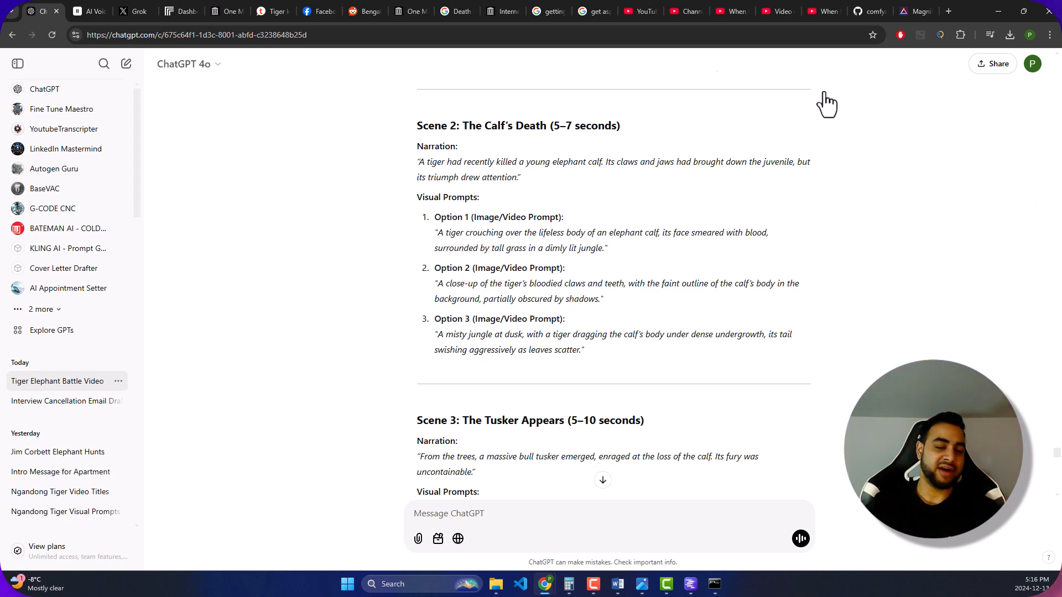
# - Switch to the local ComfyUI workflow and replace the positive prompt node's text with the copied Scene 2 Option 1 prompt
pyautogui.click(998, 11)
pyautogui.moveTo(191, 77); pyautogui.dragTo(745, 121)
pyautogui.moveTo(715, 583)
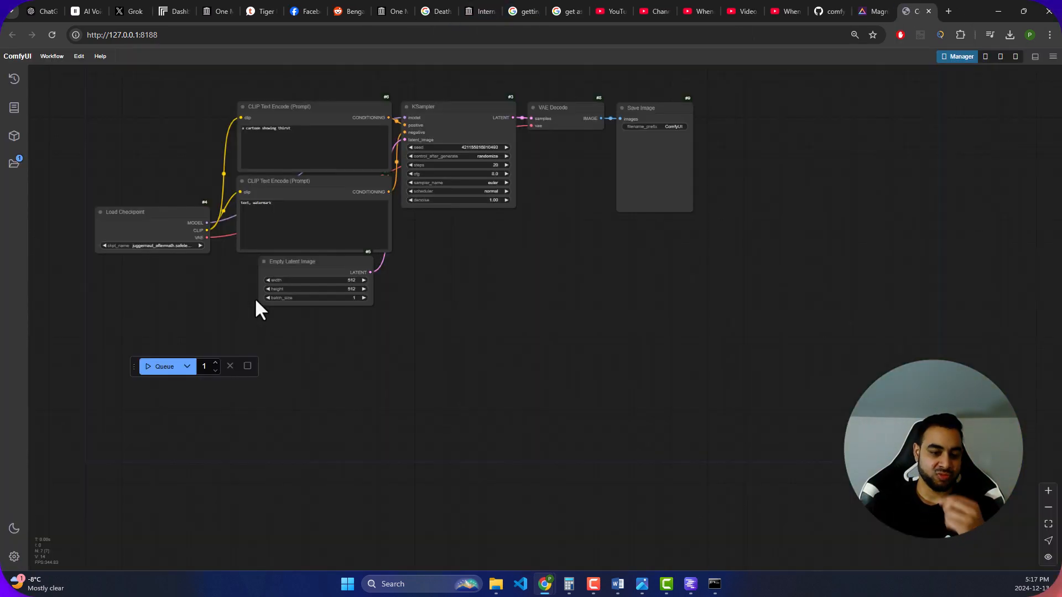
pyautogui.moveTo(201, 150); pyautogui.dragTo(382, 208)
pyautogui.scroll(3, 541, 264)
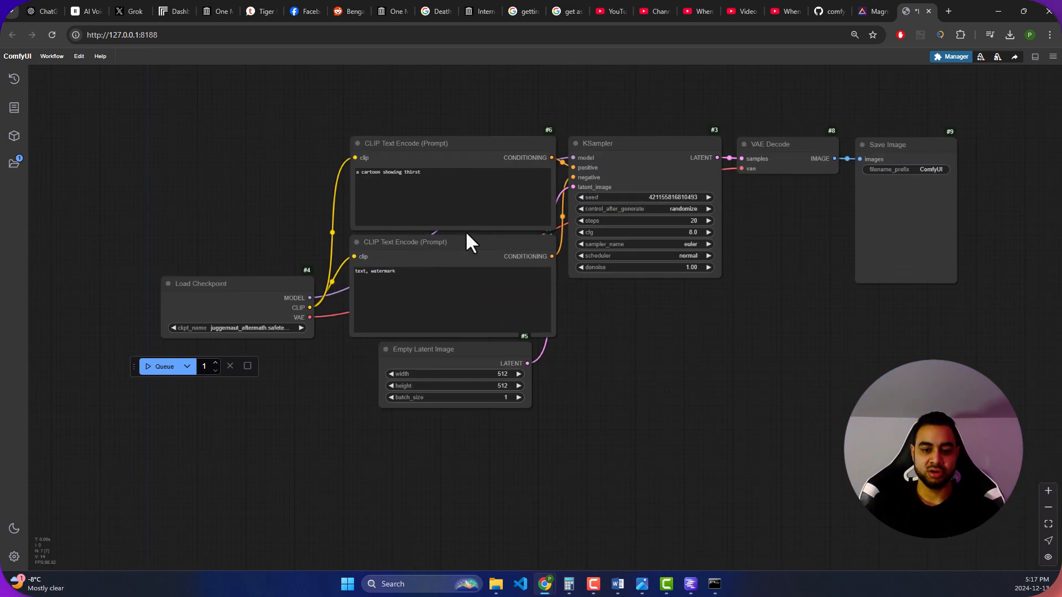
pyautogui.click(438, 176)
pyautogui.hotkey('ctrl', 'a')
pyautogui.hotkey('ctrl', 'v')
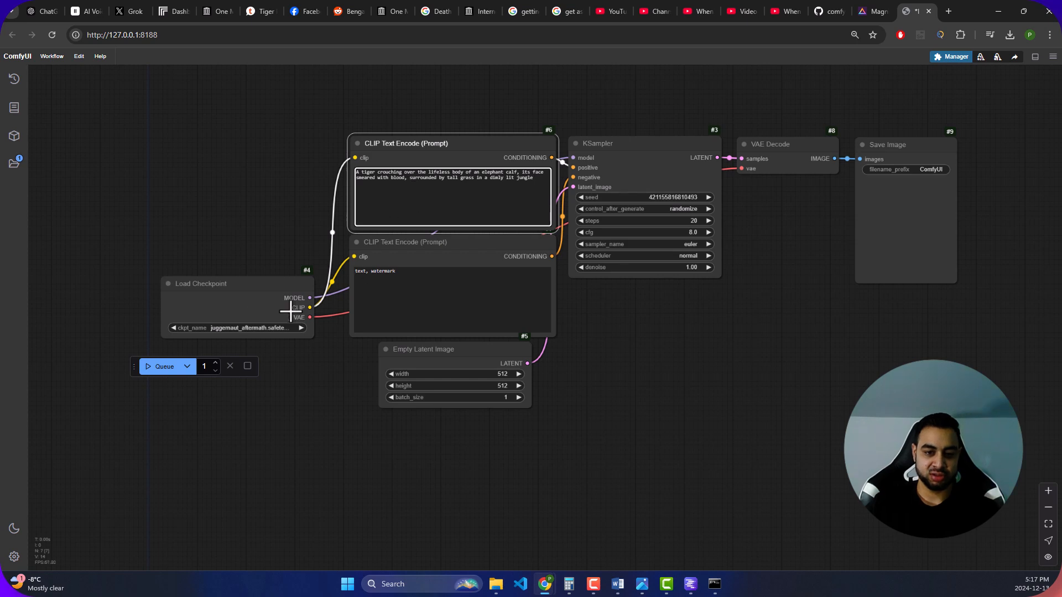
# - Select the juggernaut_aftermath checkpoint in the Load Checkpoint node and queue the image generation
pyautogui.click(190, 328)
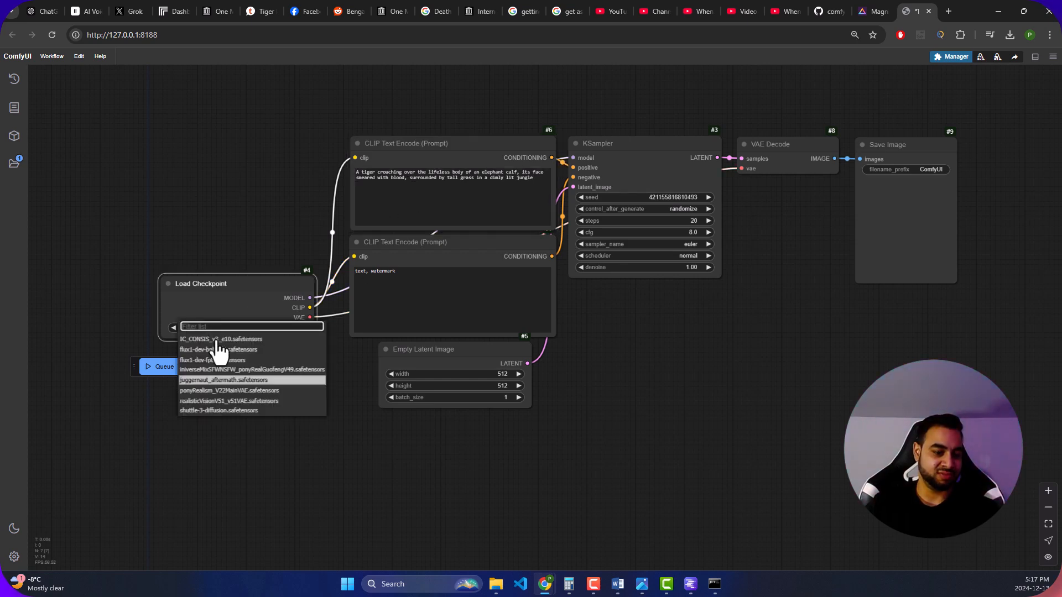
pyautogui.click(213, 380)
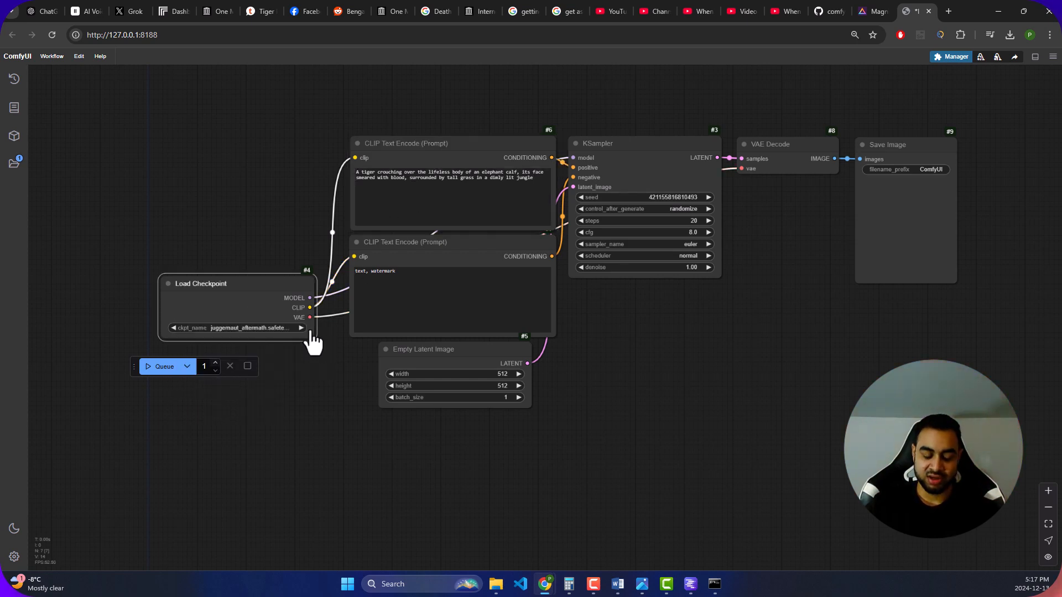
pyautogui.click(155, 369)
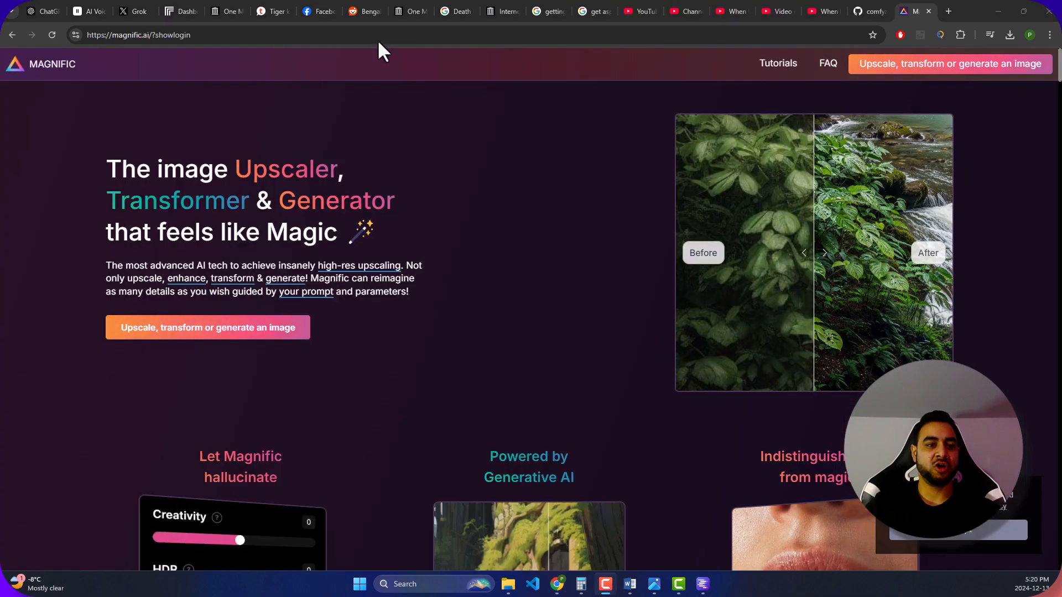
# - Switch to Replicate, search the models for "flux" and open black-forest-labs' flux-1.1-pro model
pyautogui.click(181, 8)
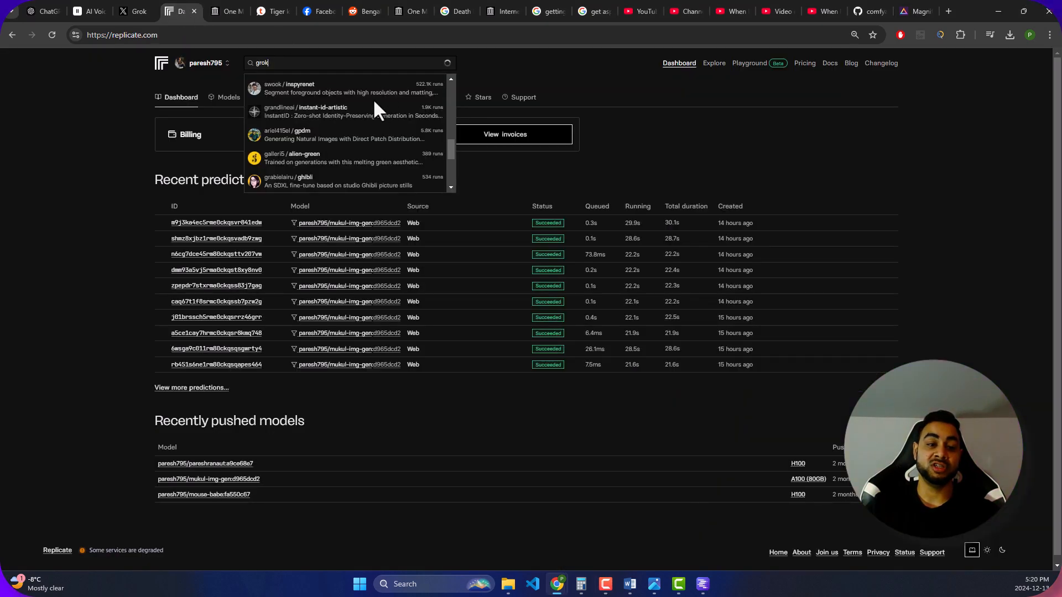
pyautogui.moveTo(339, 68); pyautogui.dragTo(210, 76)
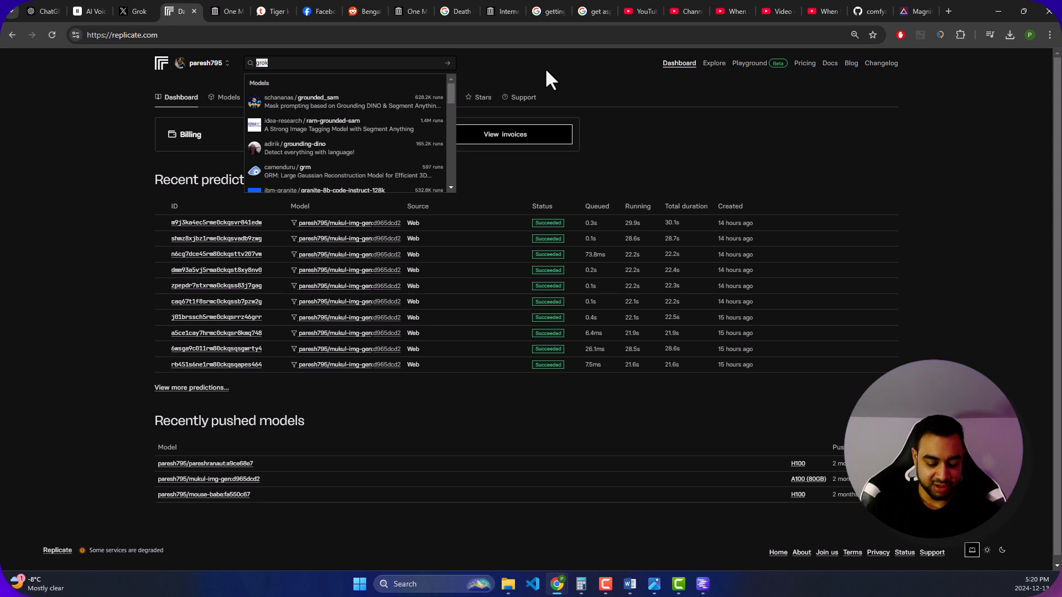
pyautogui.write('flux')
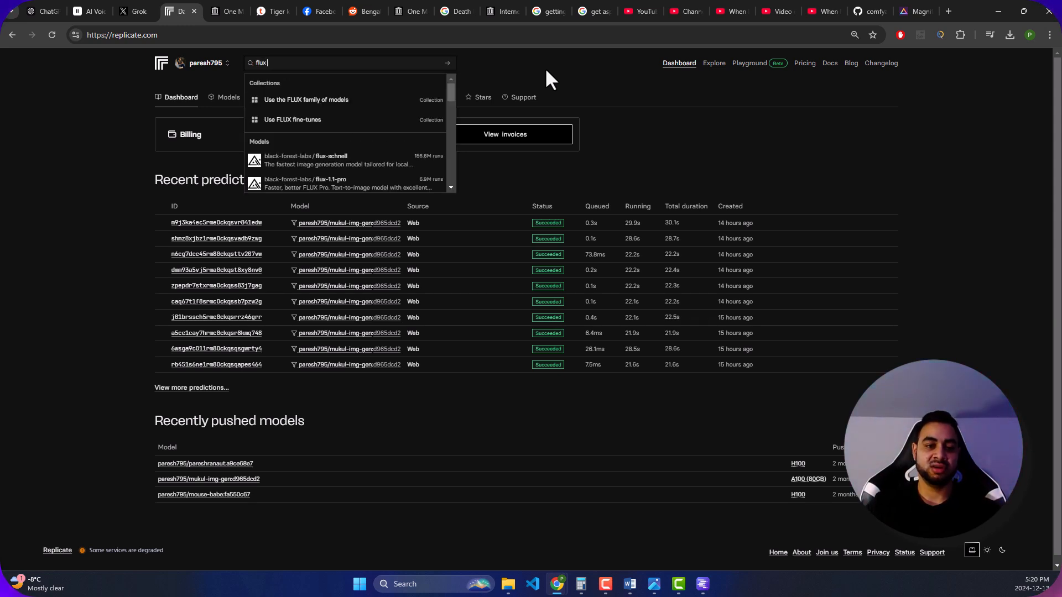
pyautogui.click(362, 182)
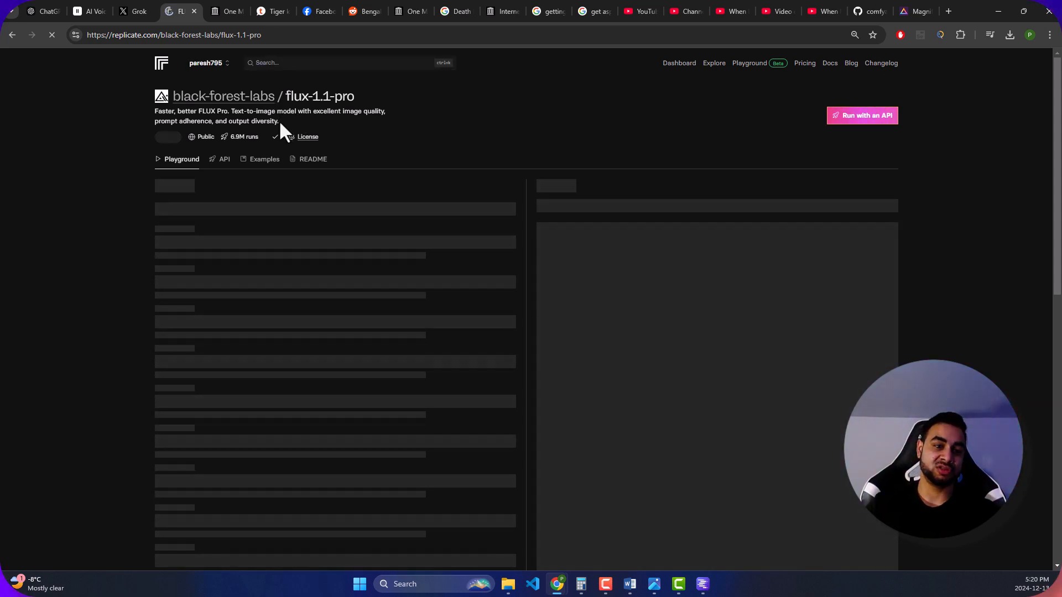
# - Search Replicate for "flux dev", look through the suggested models and close the suggestions, staying on the flux-1.1-pro page
pyautogui.click(284, 62)
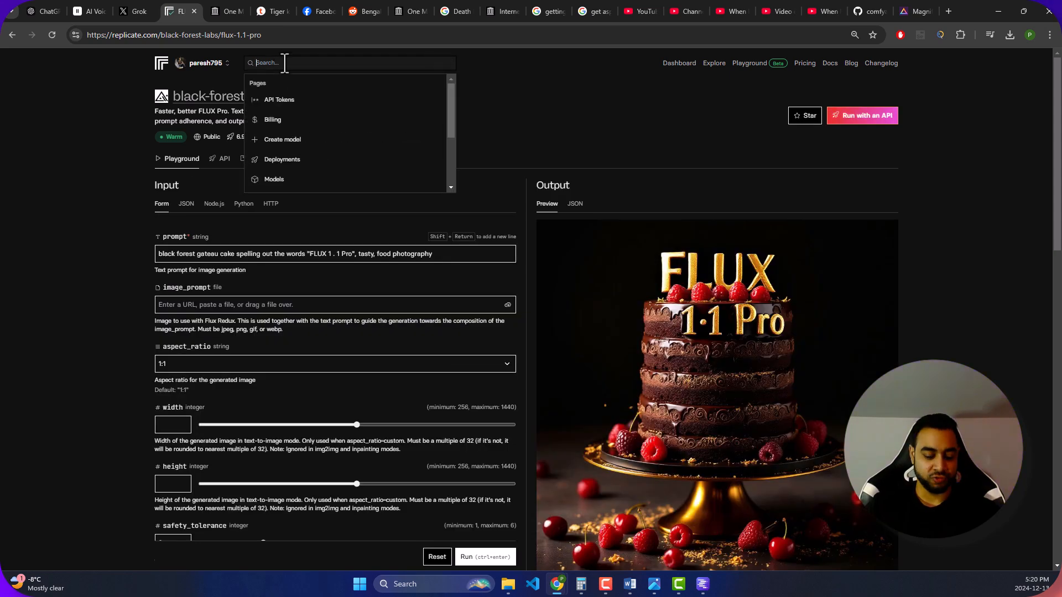
pyautogui.write('flux dev')
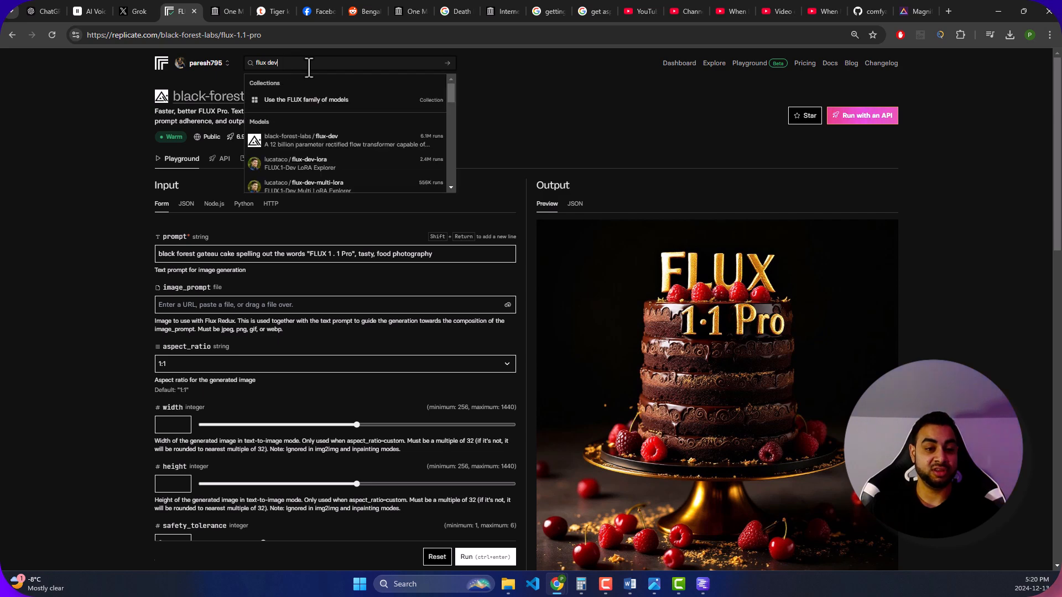
pyautogui.scroll(-3, 345, 180)
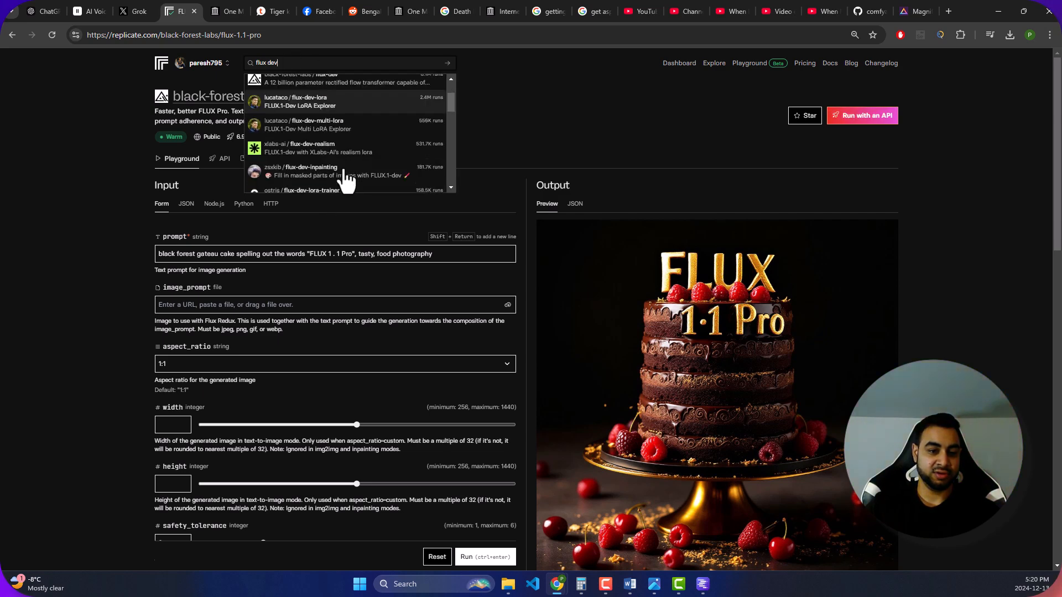
pyautogui.scroll(-2, 349, 176)
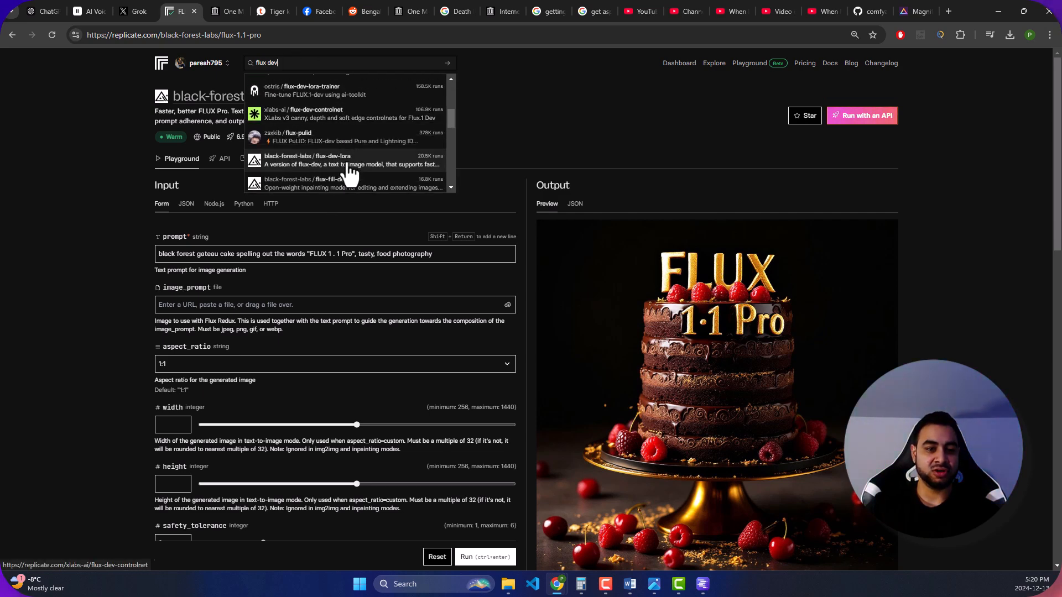
pyautogui.scroll(1, 344, 175)
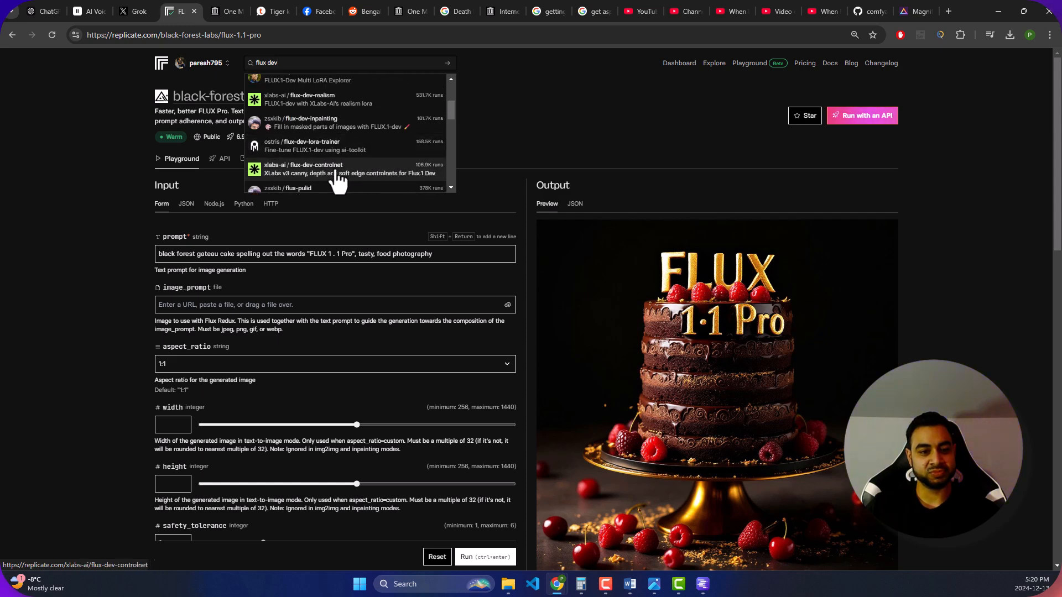
pyautogui.scroll(4, 344, 176)
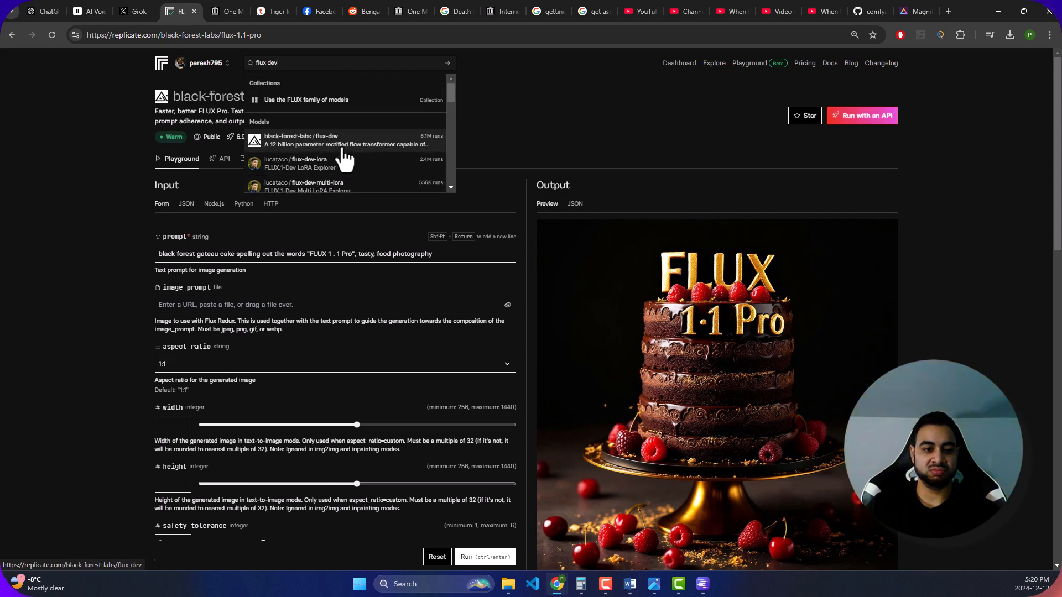
pyautogui.moveTo(542, 120); pyautogui.dragTo(308, 177)
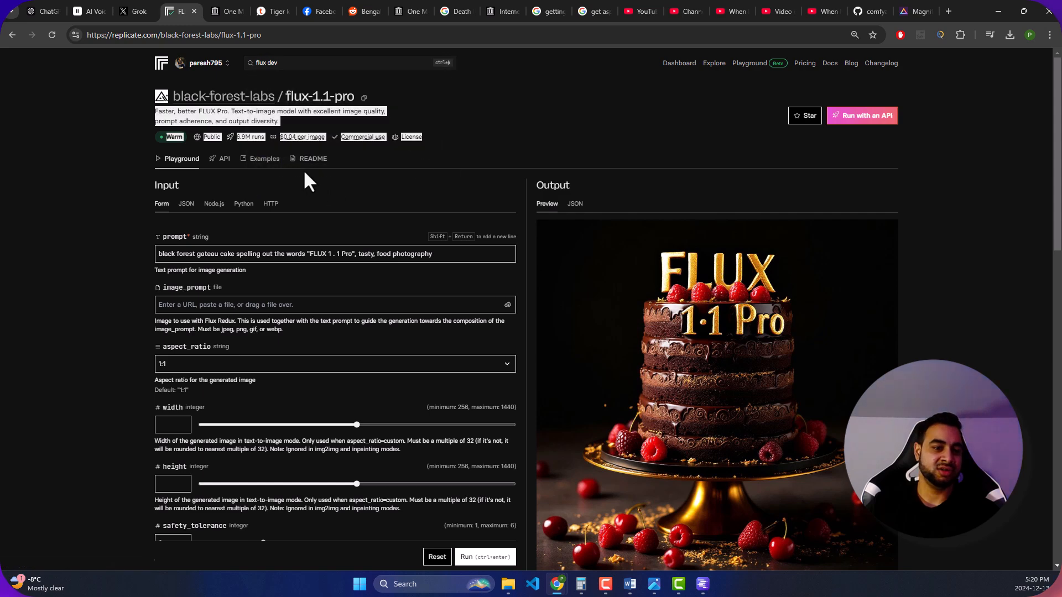
pyautogui.click(497, 132)
pyautogui.moveTo(282, 138)
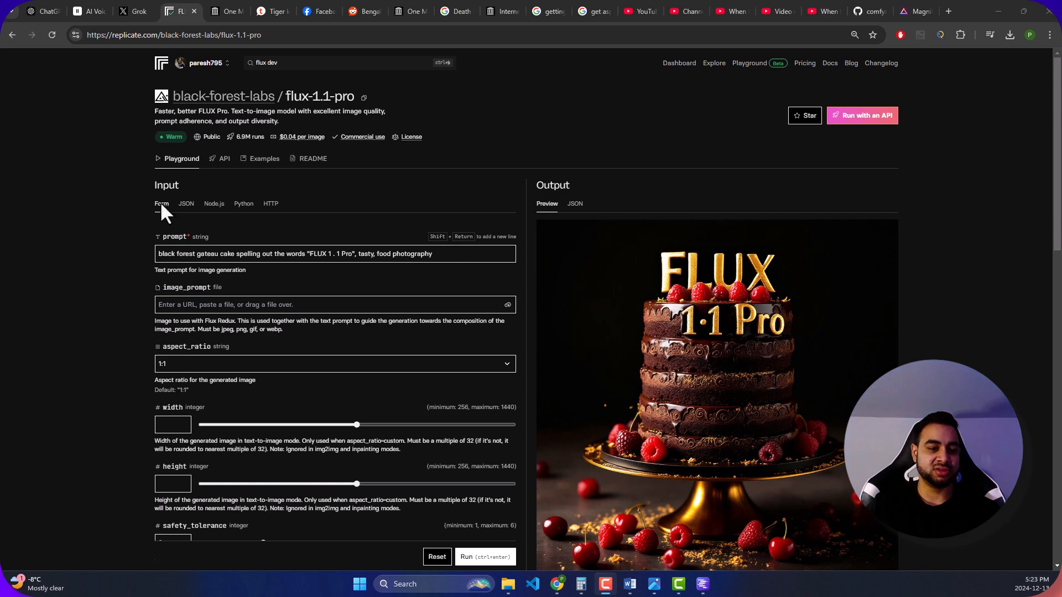
# - Return to the ChatGPT script and read on from Scene 2 to the visual prompts of Scene 3, The Tusker Appears
pyautogui.click(48, 6)
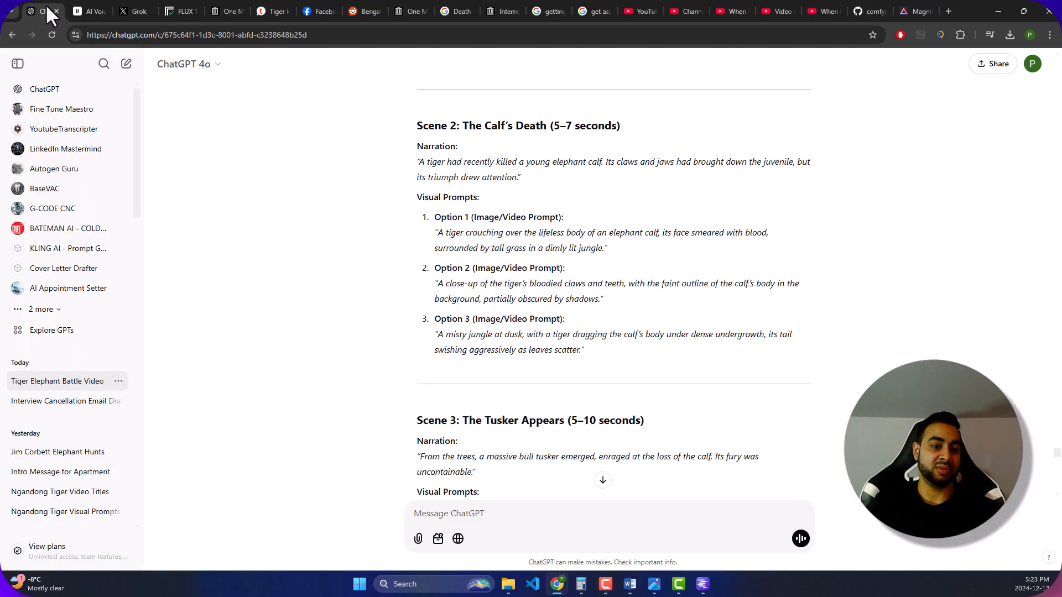
pyautogui.scroll(-3, 443, 233)
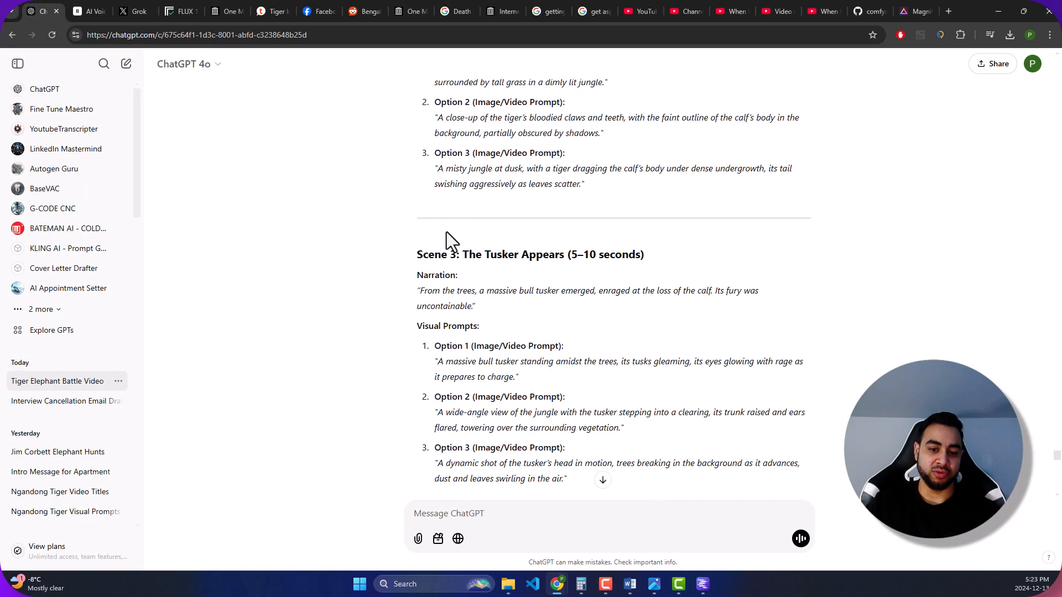
pyautogui.scroll(-2, 470, 277)
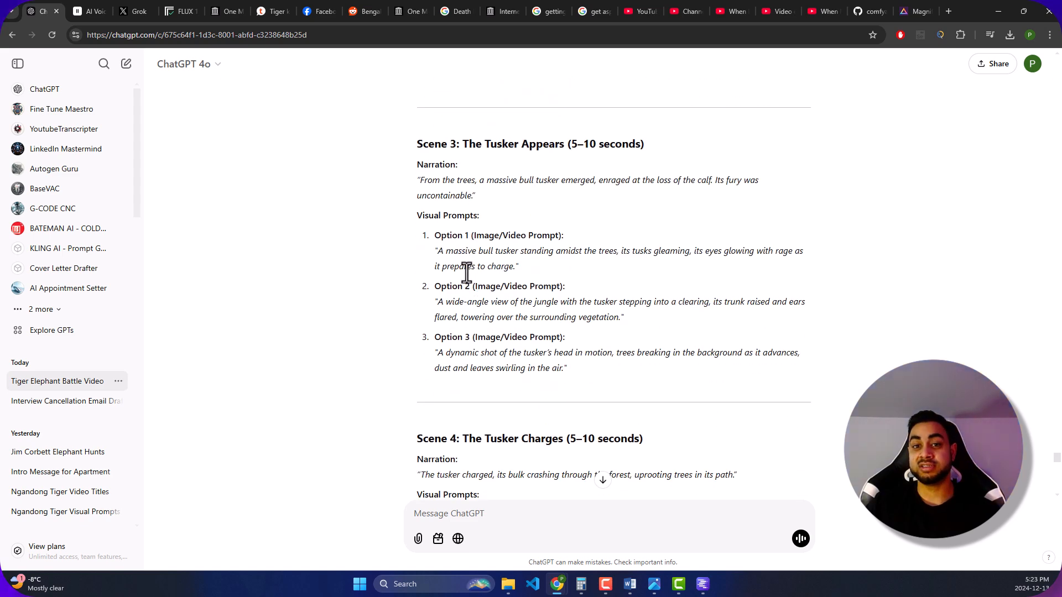
pyautogui.scroll(-2, 451, 251)
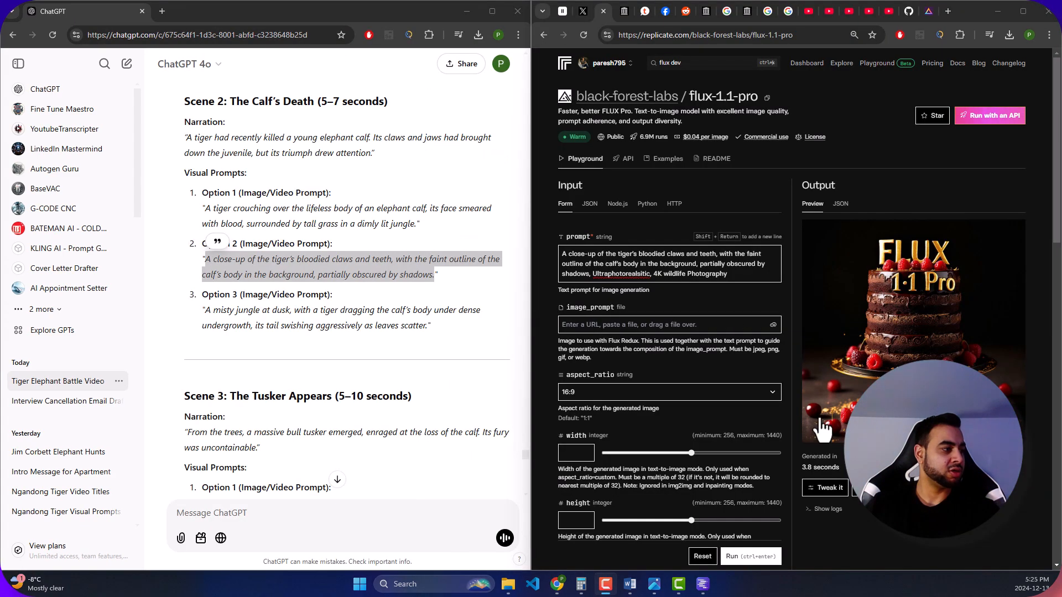
# - Compare Scene 2's Option 2 prompt in ChatGPT with the full text in flux-1.1-pro's prompt field by highlighting both
pyautogui.scroll(-1, 704, 267)
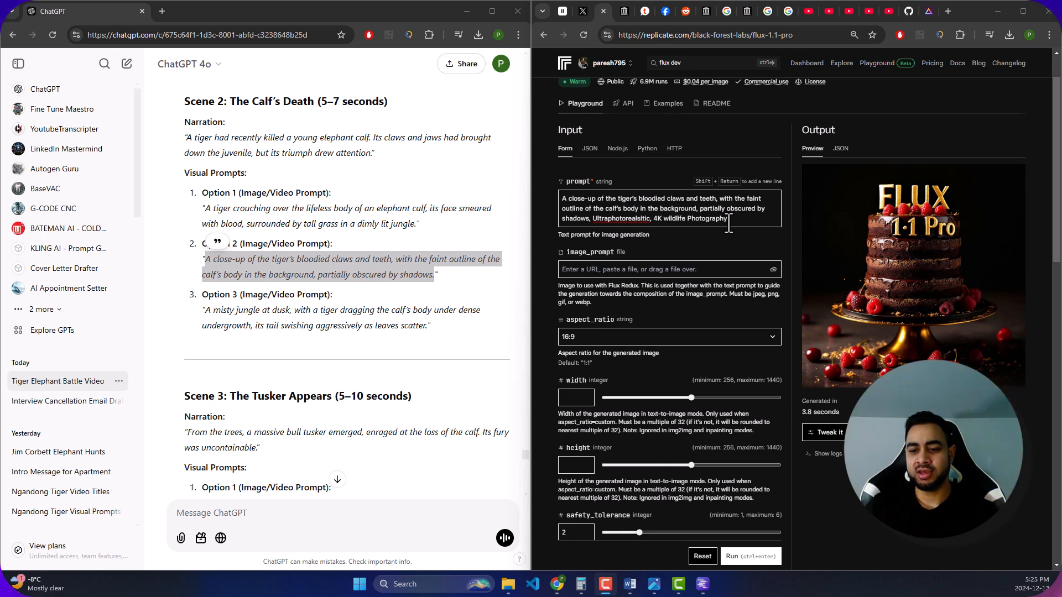
pyautogui.click(210, 257)
pyautogui.moveTo(206, 259); pyautogui.dragTo(433, 274)
pyautogui.click(718, 216)
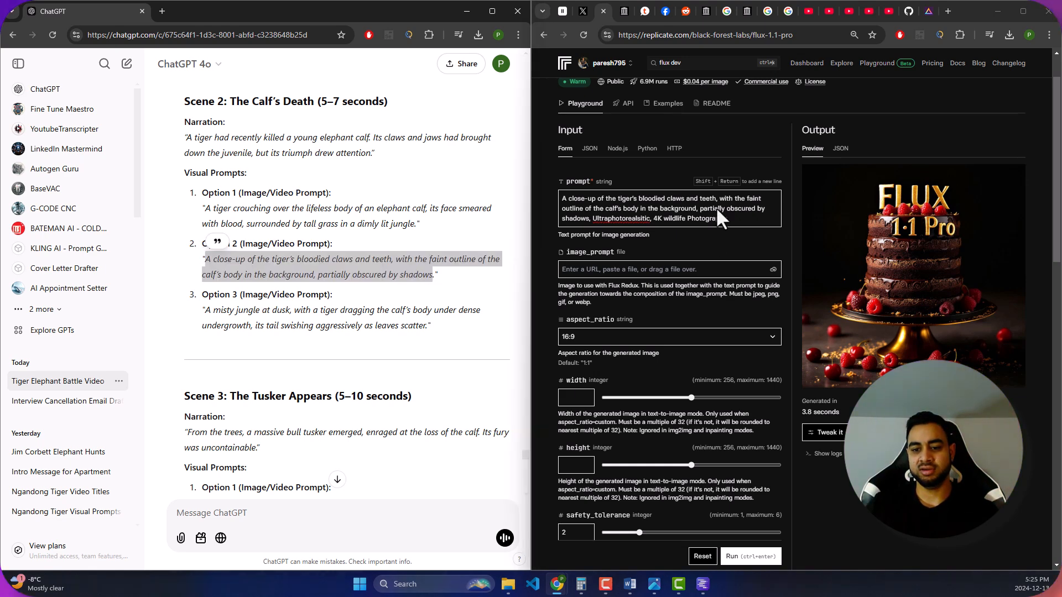
pyautogui.hotkey('ctrl', 'a')
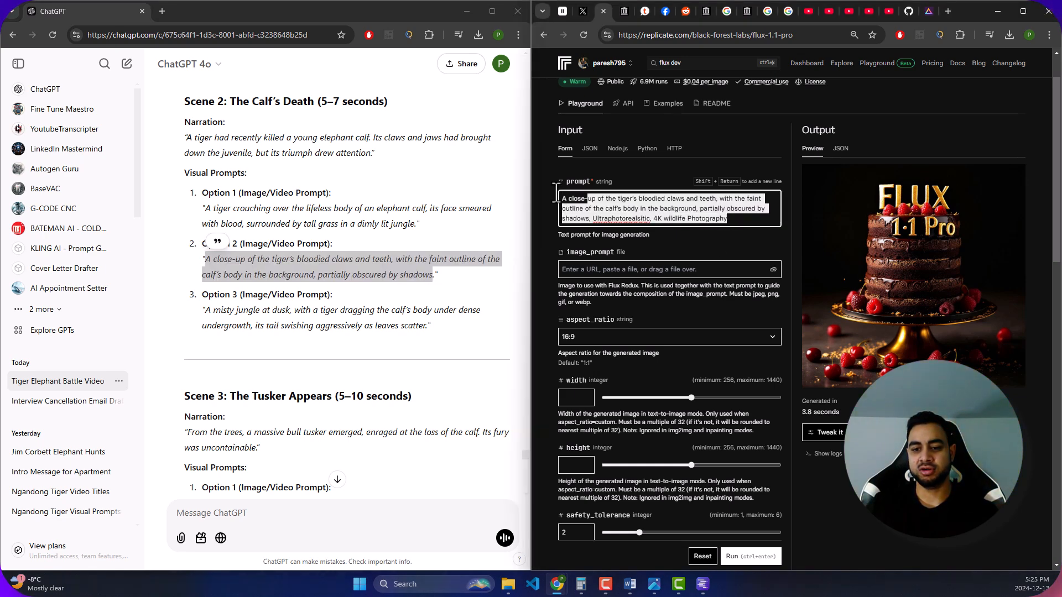
# - Examine the image_prompt field and highlight "Flux Redux" in its description
pyautogui.click(641, 269)
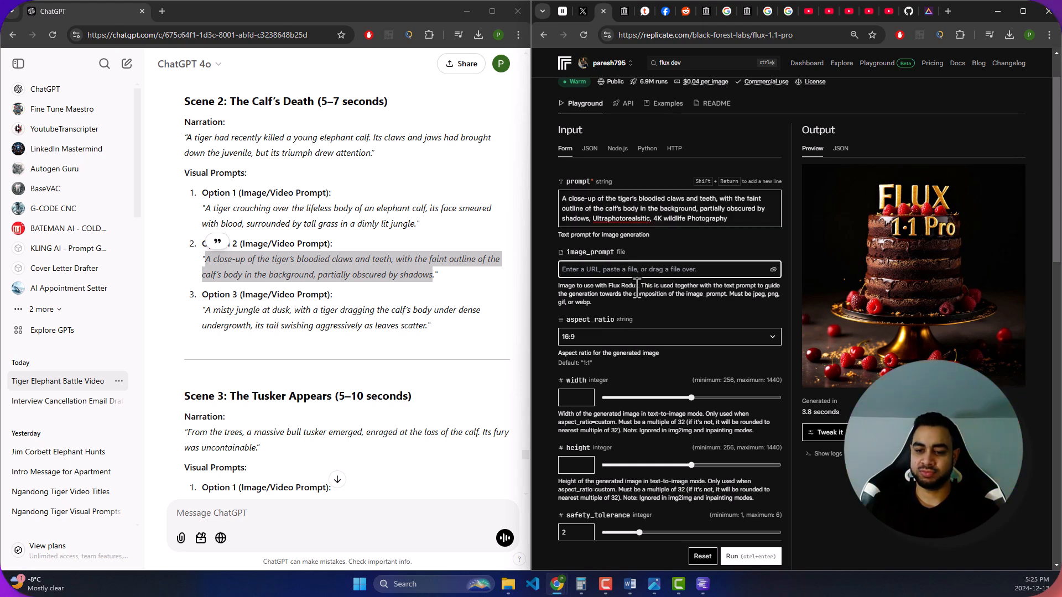
pyautogui.moveTo(609, 287); pyautogui.dragTo(640, 287)
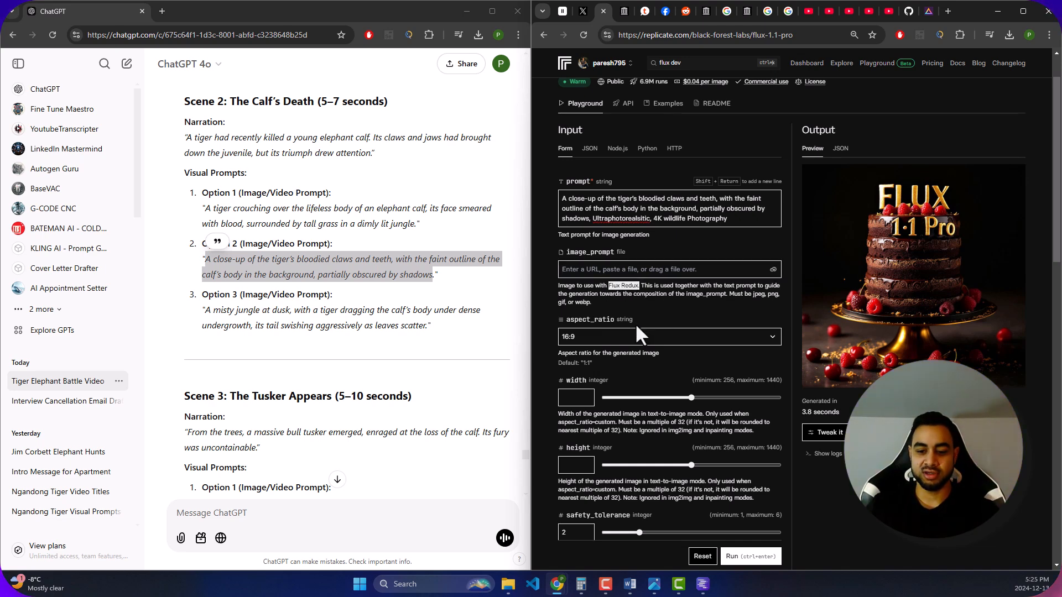
pyautogui.click(637, 297)
# - Switch the aspect ratio of the generated image to 9:16 and back to 16:9
pyautogui.scroll(-2, 637, 317)
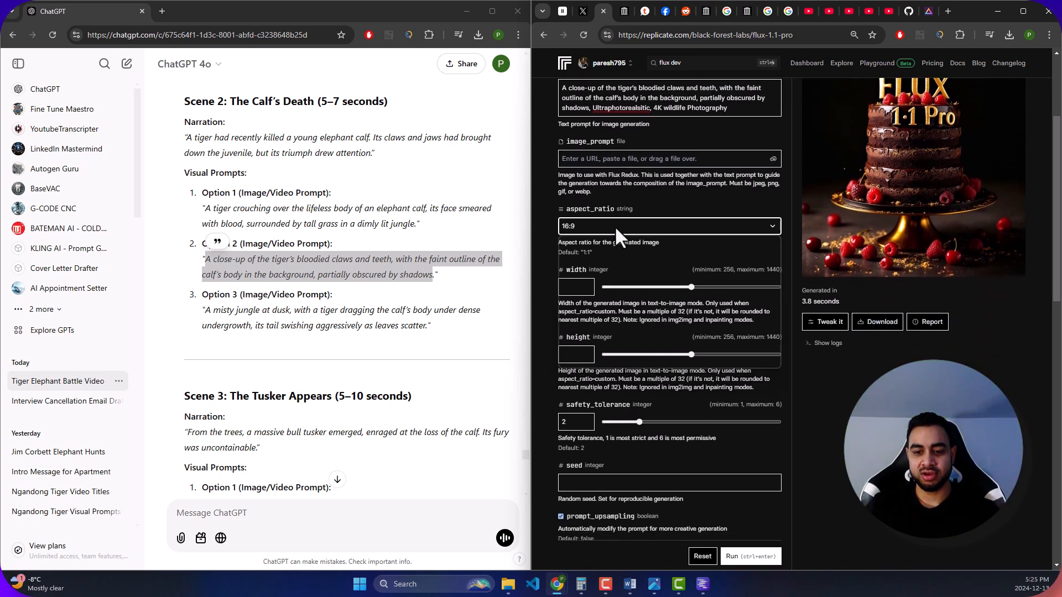
pyautogui.click(614, 226)
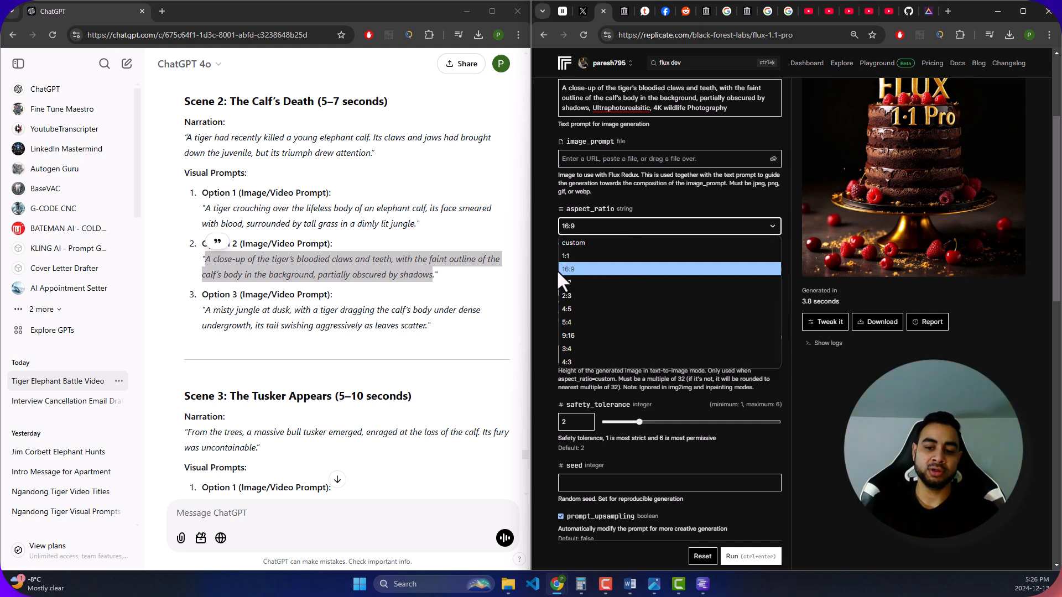
pyautogui.click(575, 332)
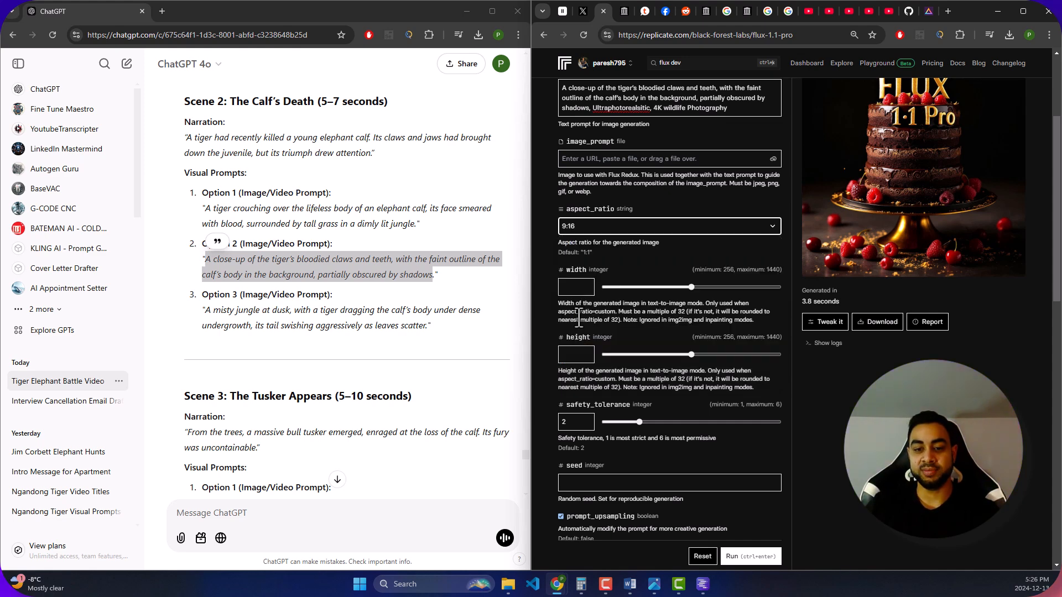
pyautogui.click(602, 226)
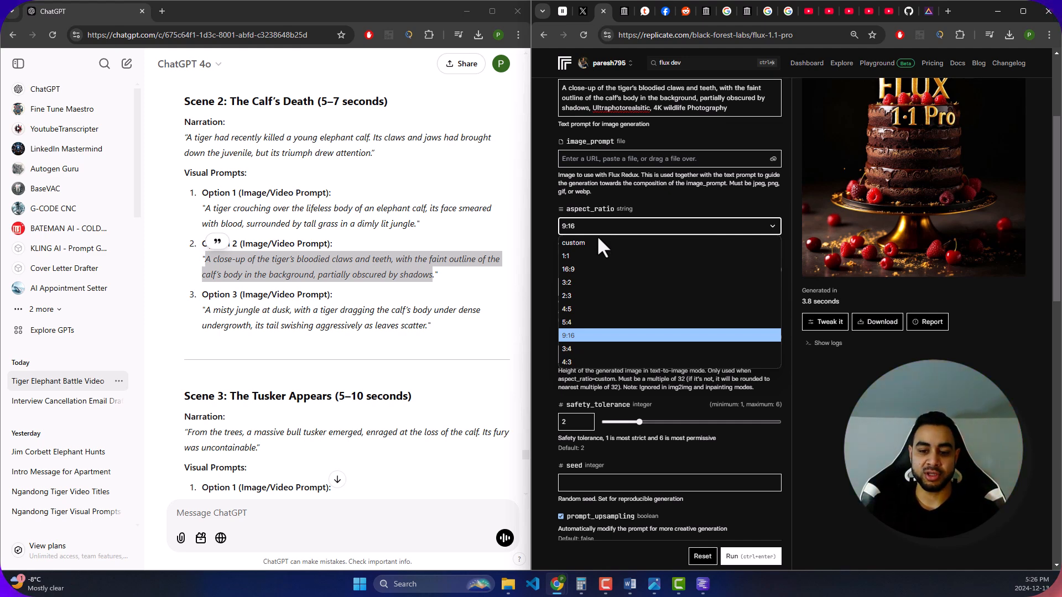
pyautogui.click(576, 268)
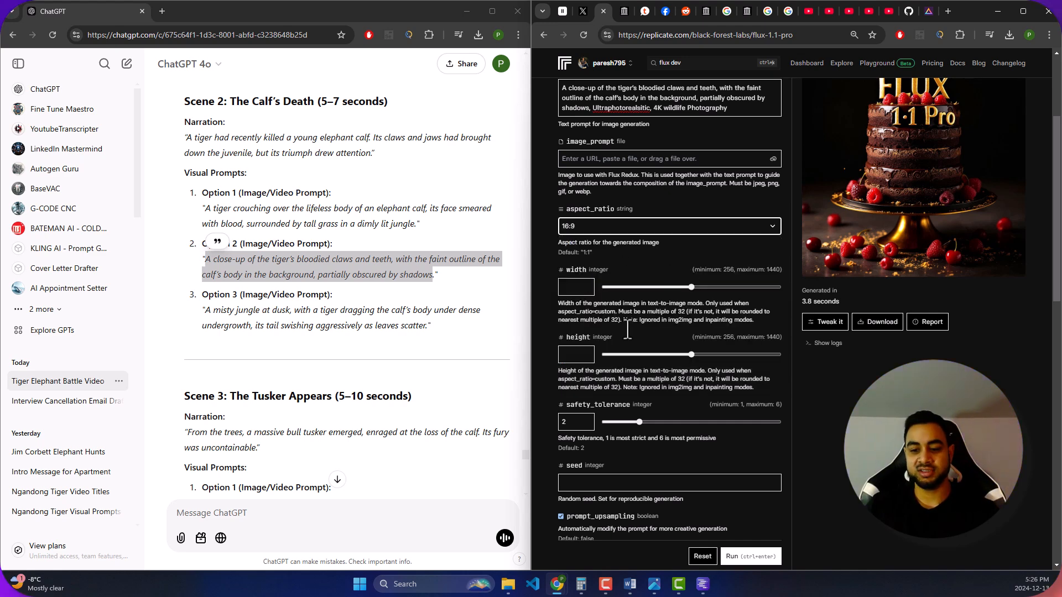
# - Configure the flux-1.1-pro generation with safety_tolerance 6, output_format png and output_quality 100
pyautogui.scroll(-1, 634, 282)
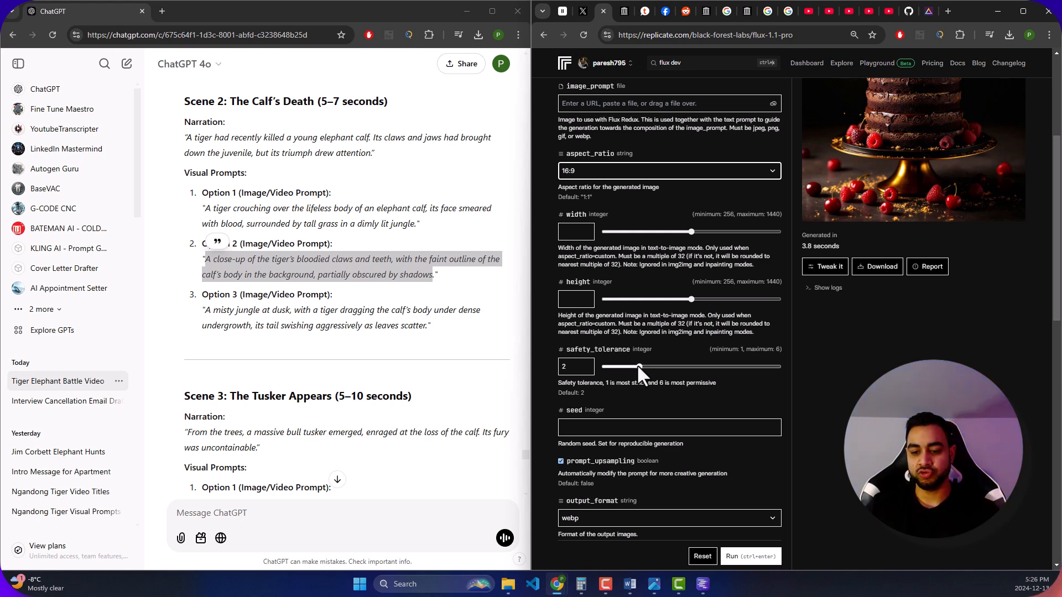
pyautogui.moveTo(646, 366); pyautogui.dragTo(778, 367)
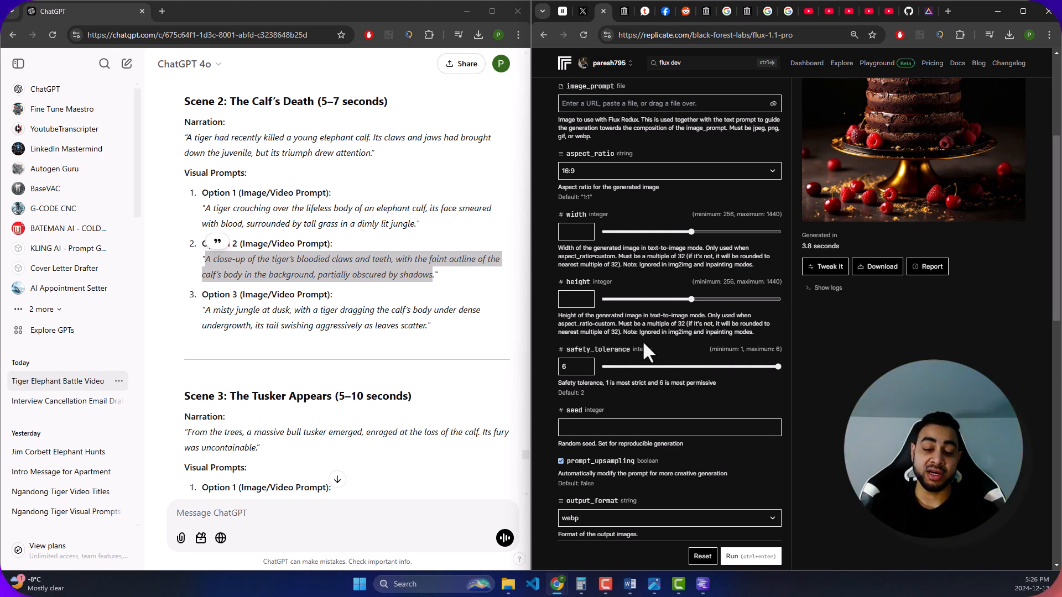
pyautogui.scroll(-3, 621, 375)
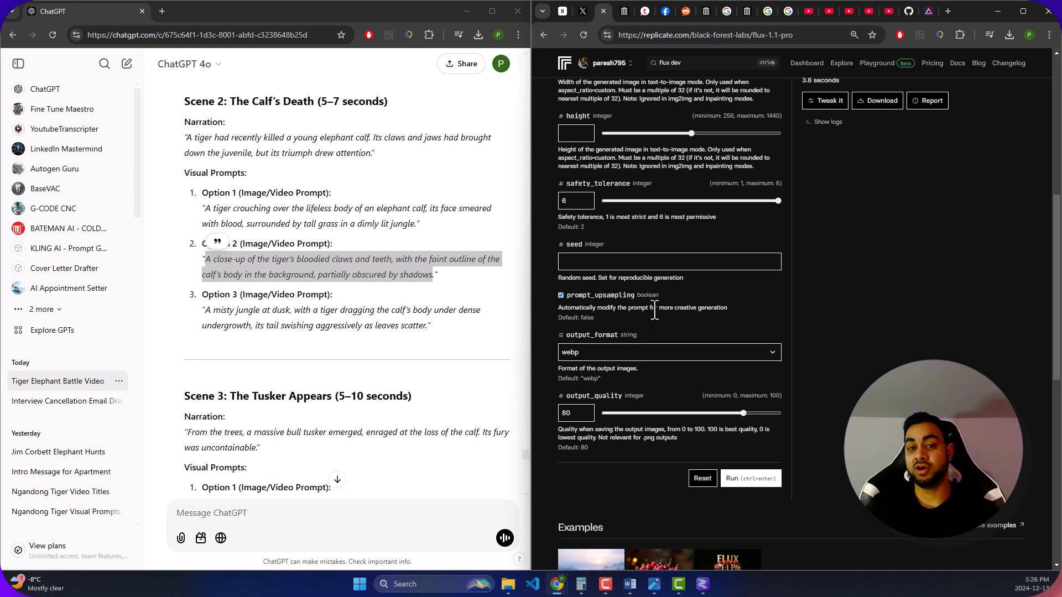
pyautogui.click(652, 350)
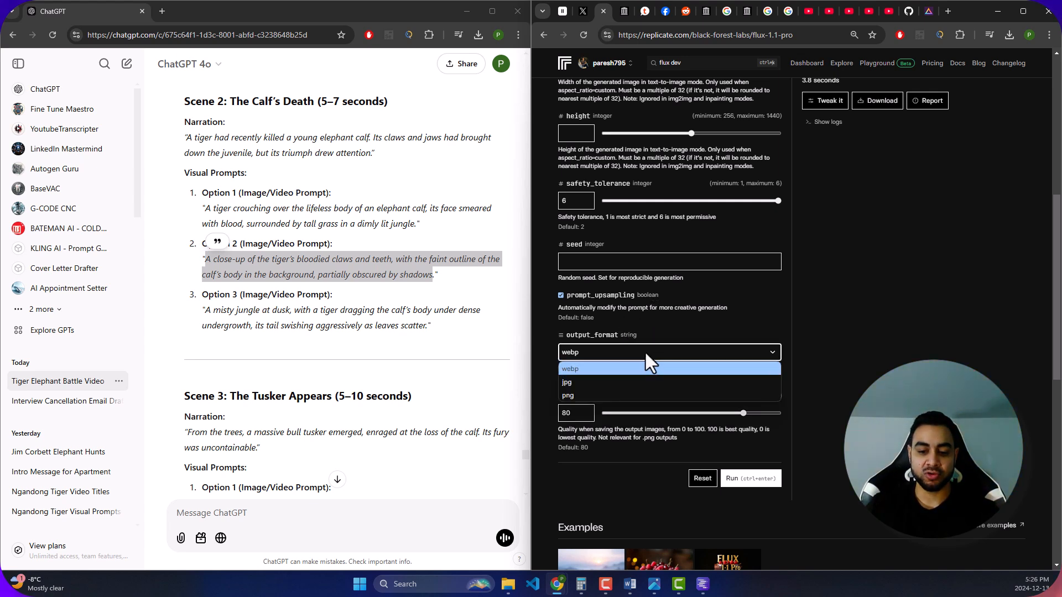
pyautogui.click(603, 395)
pyautogui.moveTo(744, 413); pyautogui.dragTo(779, 413)
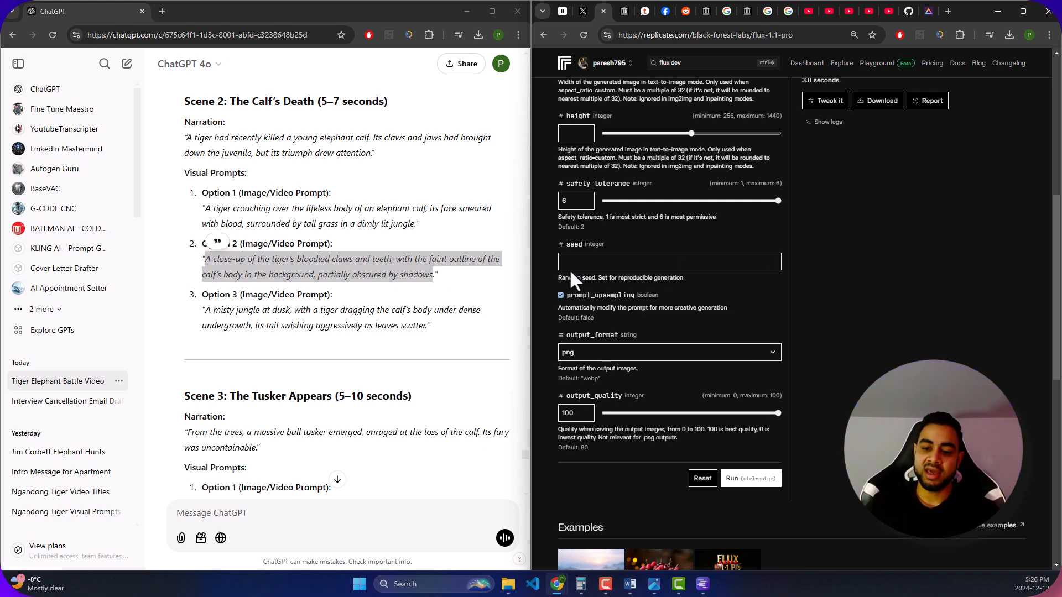
pyautogui.scroll(2, 578, 276)
pyautogui.scroll(5, 590, 267)
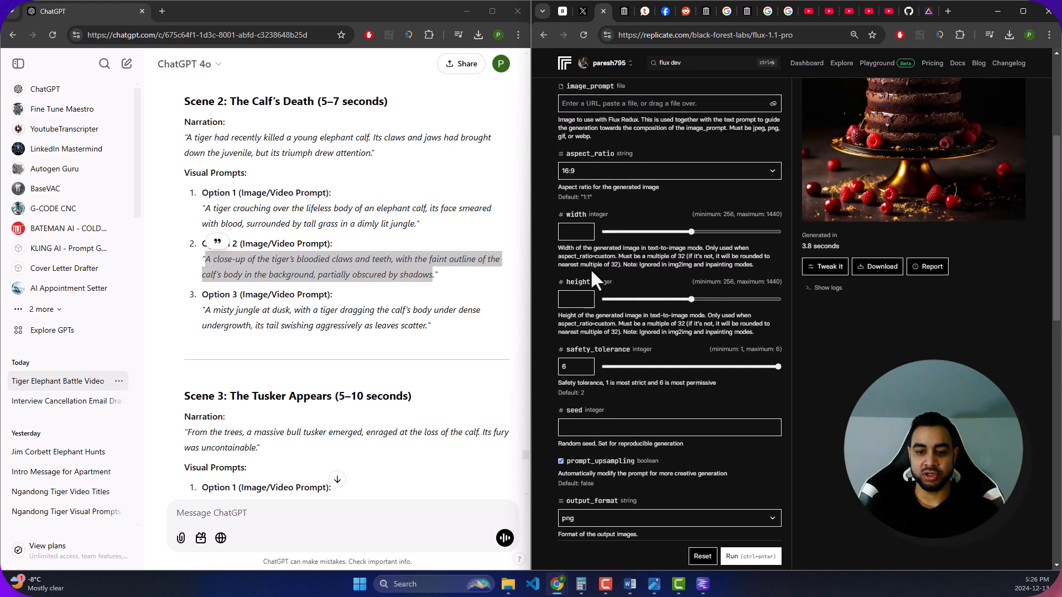
# - Run the flux-1.1-pro generation of the tiger's bloodied claws prompt with the configured settings
pyautogui.scroll(-4, 589, 268)
pyautogui.scroll(-4, 590, 267)
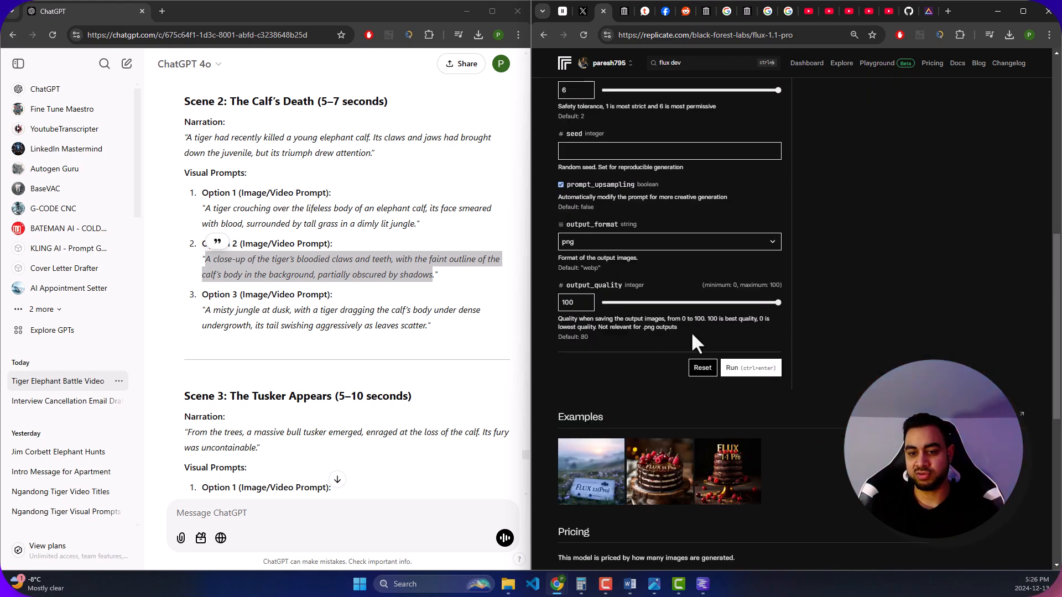
pyautogui.click(740, 370)
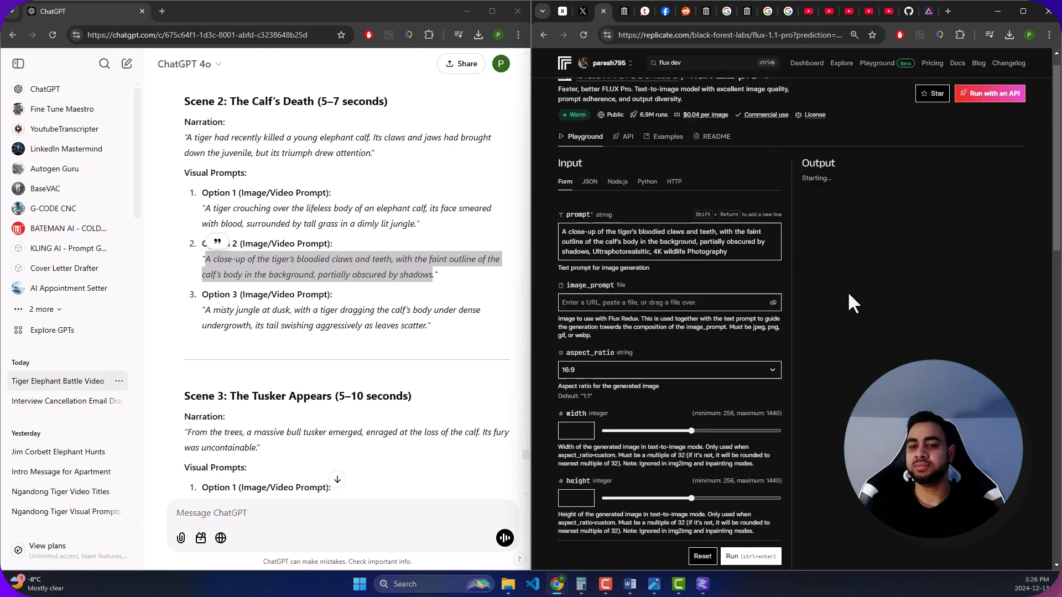
pyautogui.scroll(-1, 783, 293)
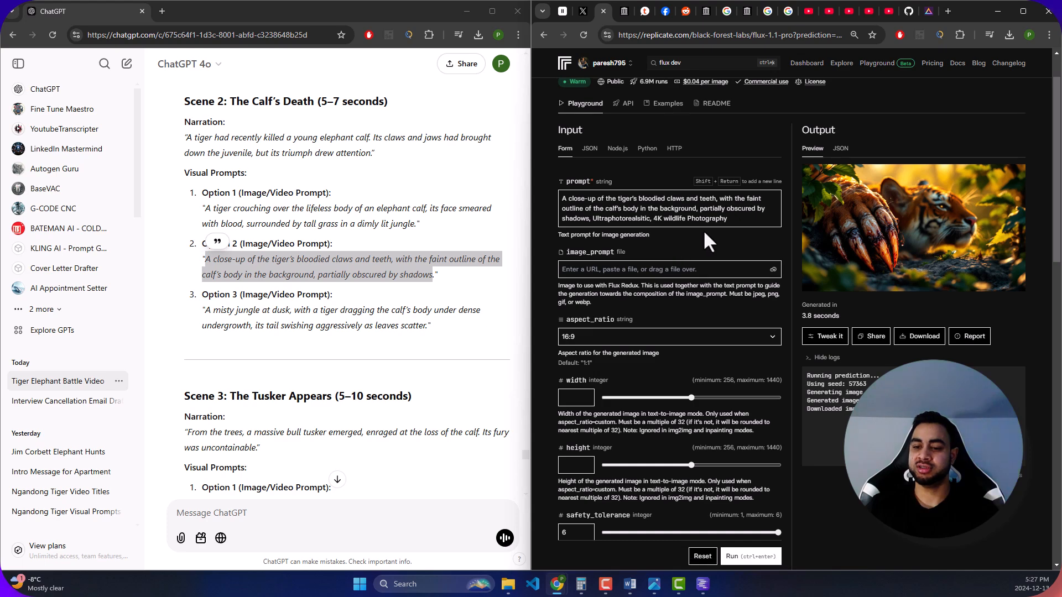
# - Generate another image from the same tiger claws prompt with unchanged flux-1.1-pro settings
pyautogui.scroll(-7, 718, 331)
pyautogui.scroll(2, 751, 321)
pyautogui.click(747, 314)
pyautogui.scroll(10, 693, 277)
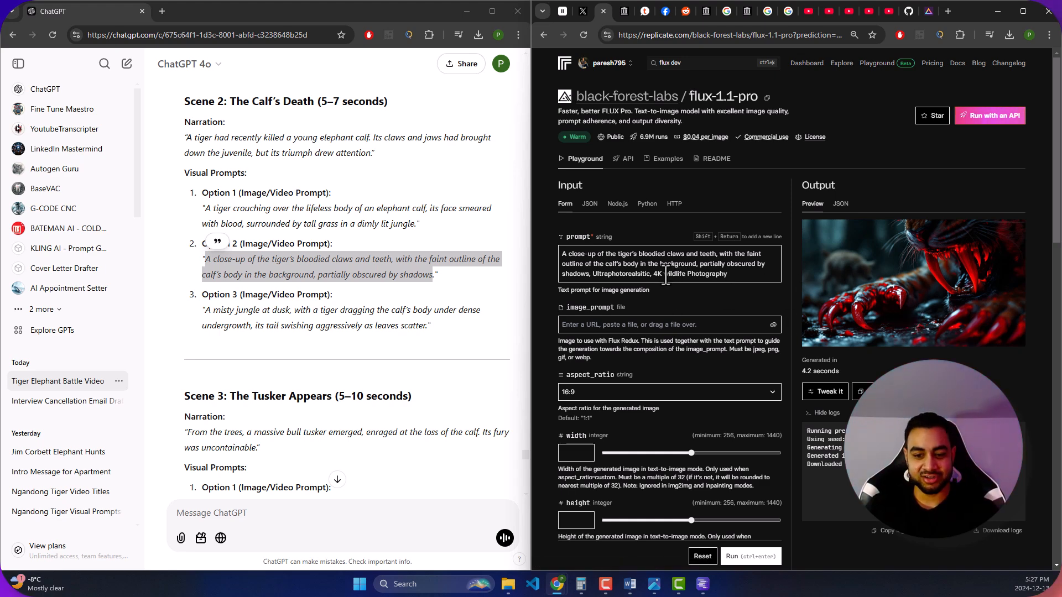
# - Search the models for "flux 1.1 pro ultra" and open black-forest-labs/flux-1.1-pro-ultra
pyautogui.click(687, 64)
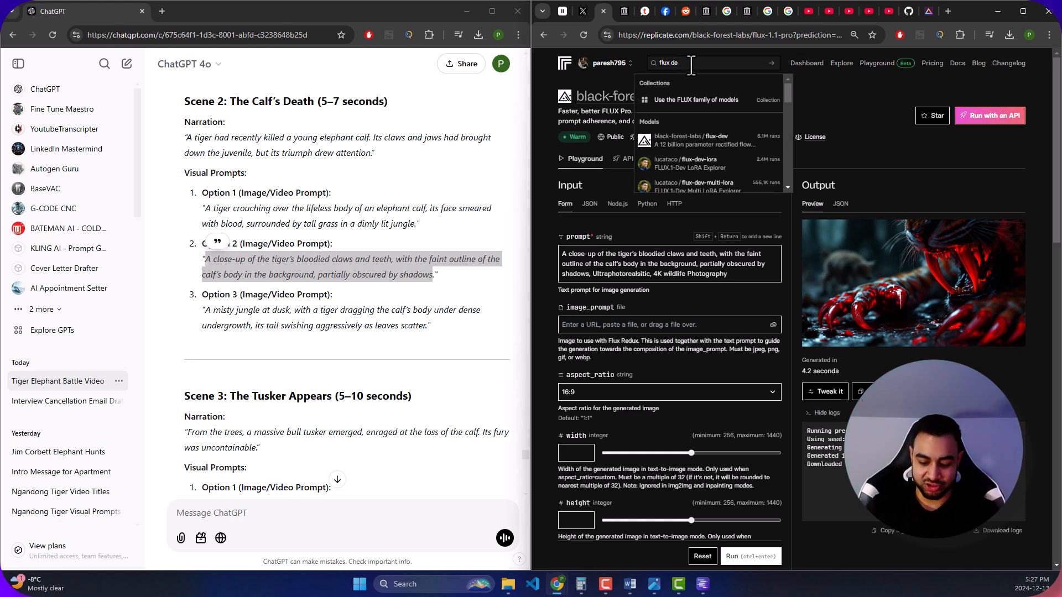
pyautogui.press('BackSpace')
pyautogui.press('BackSpace')
pyautogui.press('BackSpace')
pyautogui.press('BackSpace')
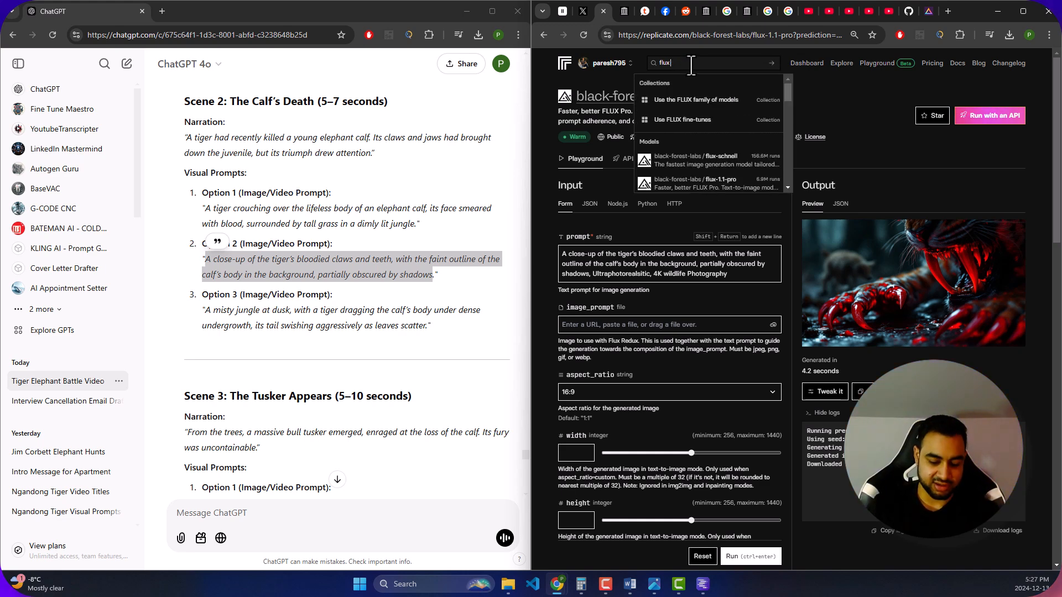
pyautogui.write('1.1')
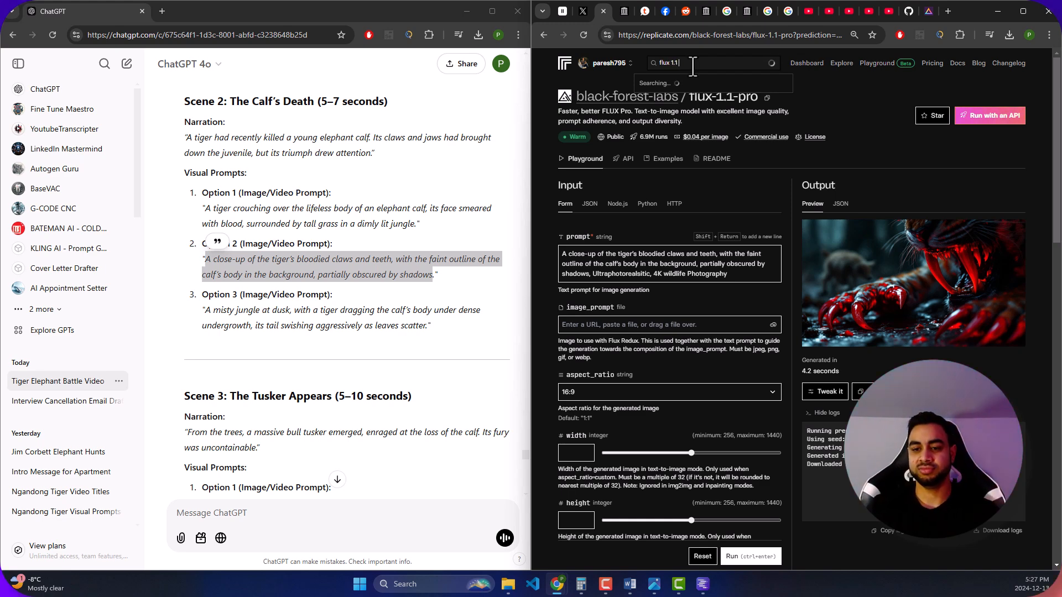
pyautogui.write(' pro ulter')
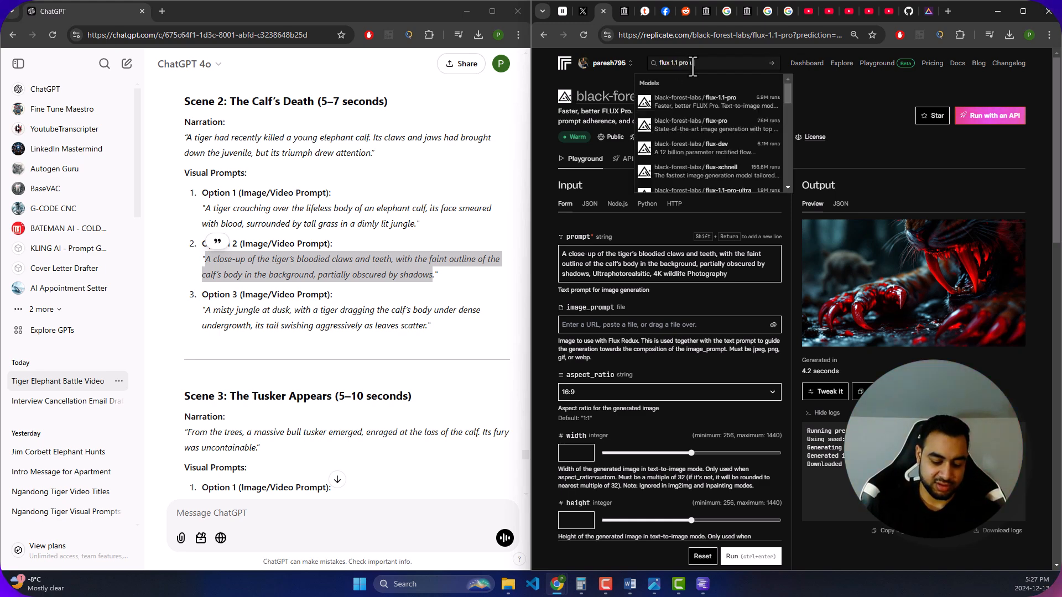
pyautogui.press('BackSpace')
pyautogui.press('BackSpace')
pyautogui.write('r')
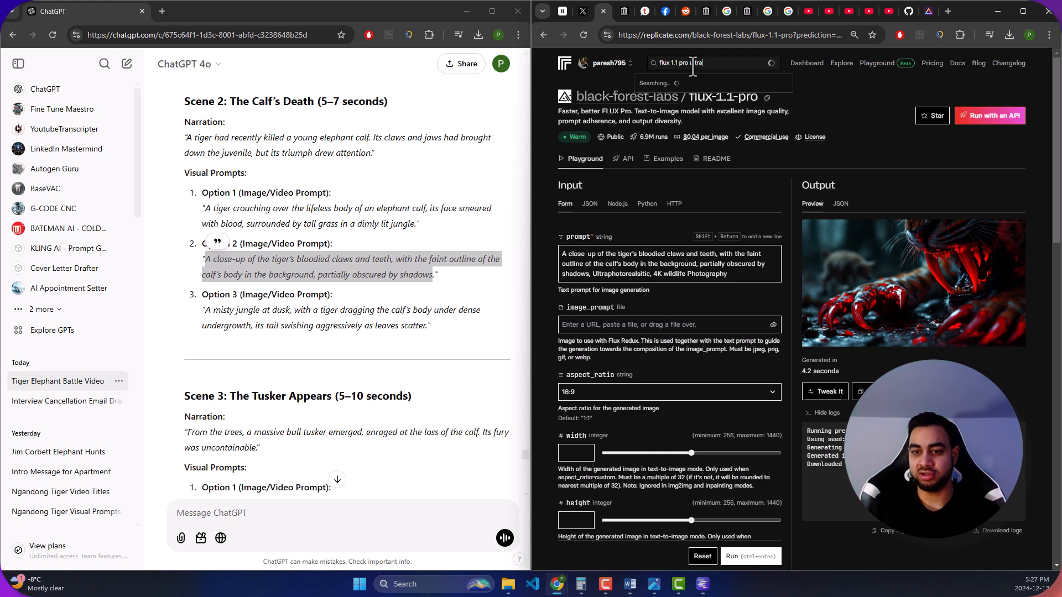
pyautogui.write('a')
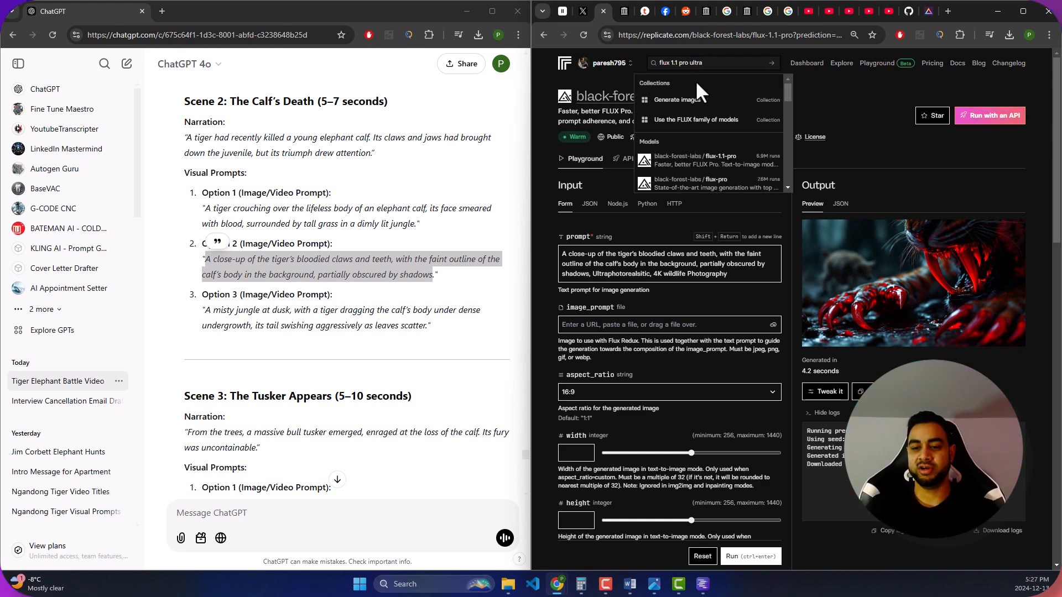
pyautogui.scroll(-2, 713, 166)
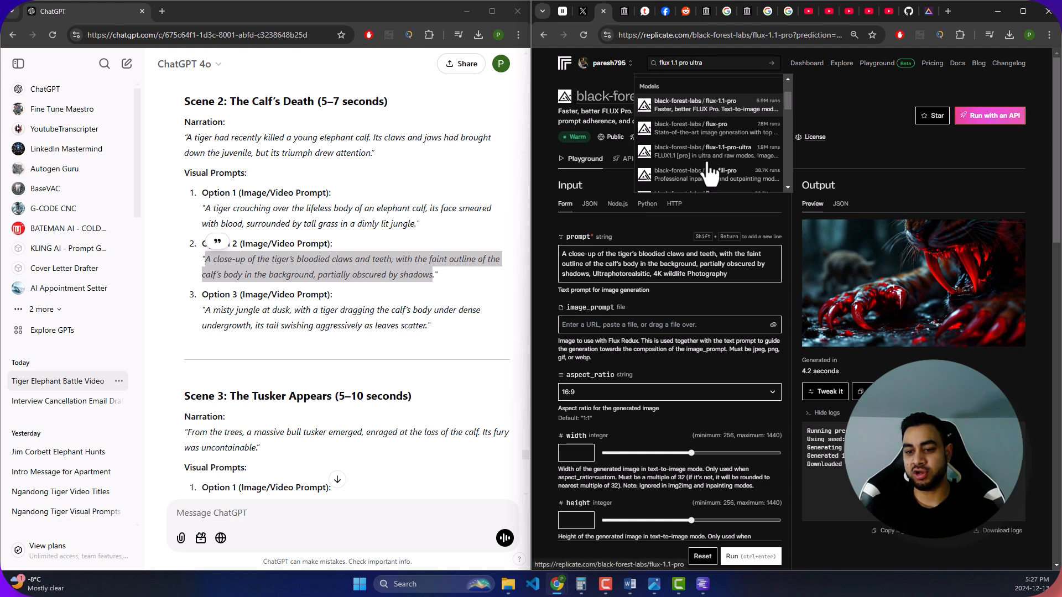
pyautogui.click(714, 153)
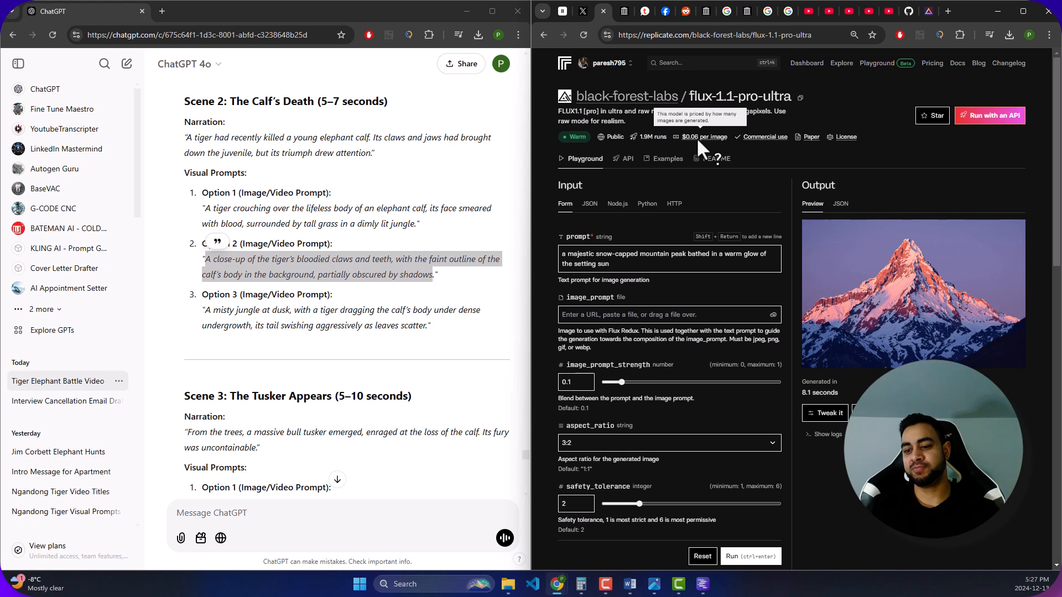
# - Replace the sample mountain prompt with the copied Scene 2 Option 2 text about the tiger's bloodied claws and teeth
pyautogui.click(630, 269)
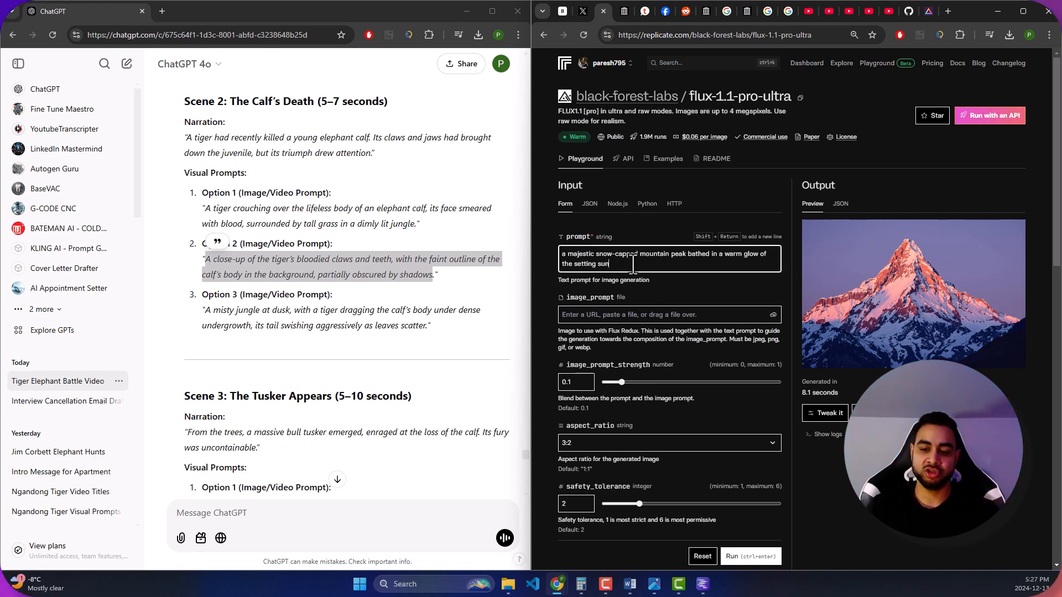
pyautogui.hotkey('ctrl', 'a')
pyautogui.write('A close-up of the tiger’s bloodied claws and teeth, with the faint outline of the calf’s body in the background, partially obscured by shadows.')
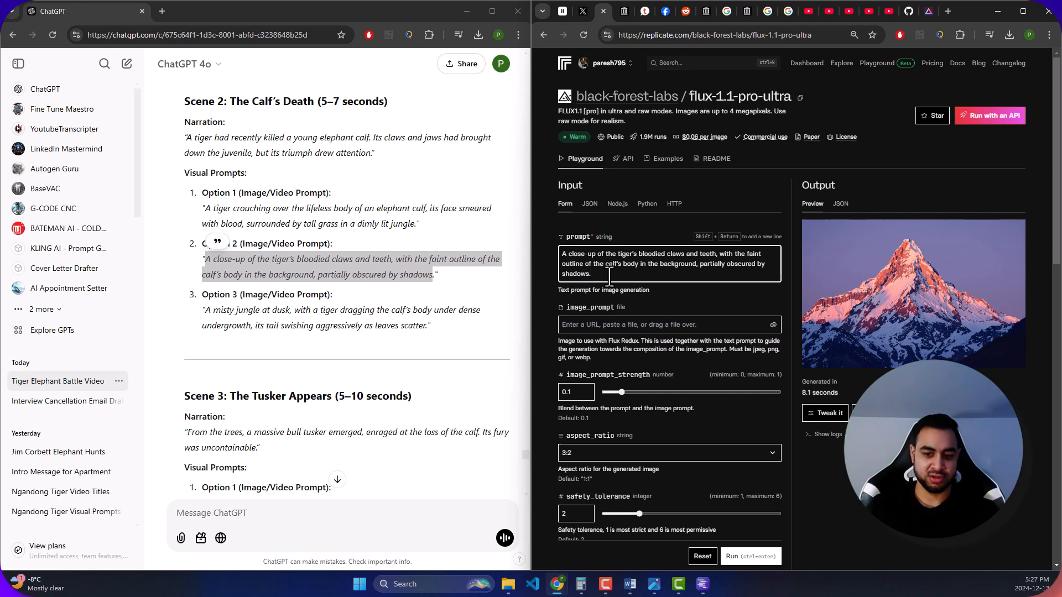
# - Append "Ultra photorealistic, 4k Wildlife Photography" to the prompt and correct the spelling of "photorealistic"
pyautogui.write('Ultra')
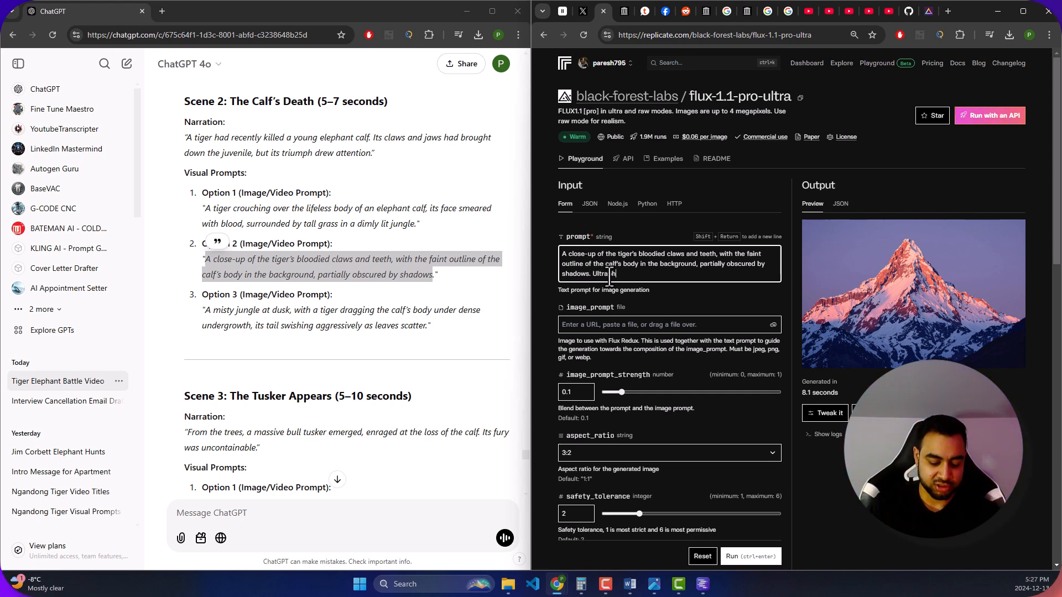
pyautogui.write(' photorealistic, 4k Wil')
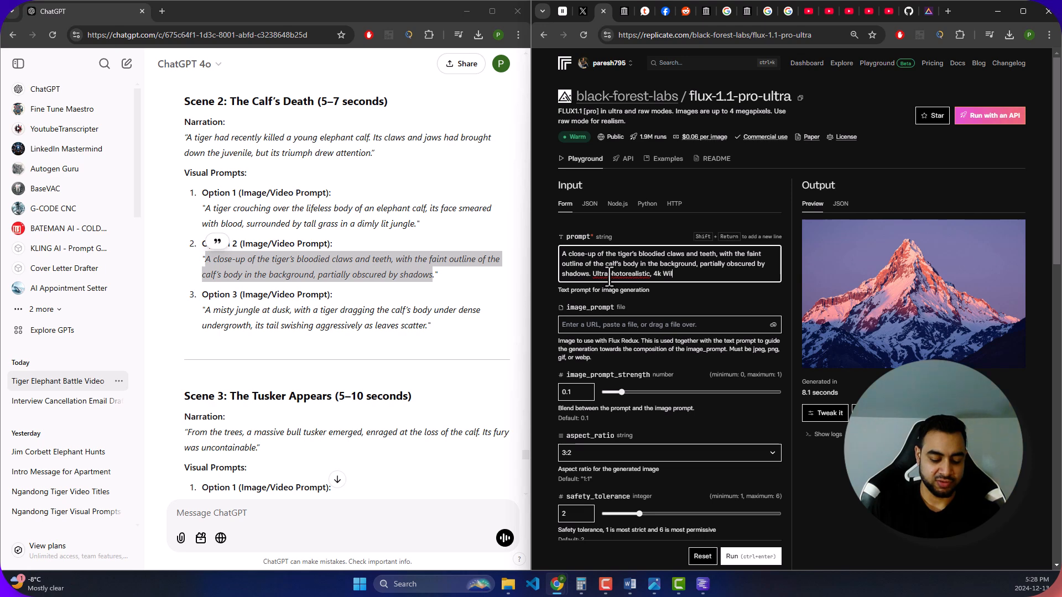
pyautogui.write('ife Pho')
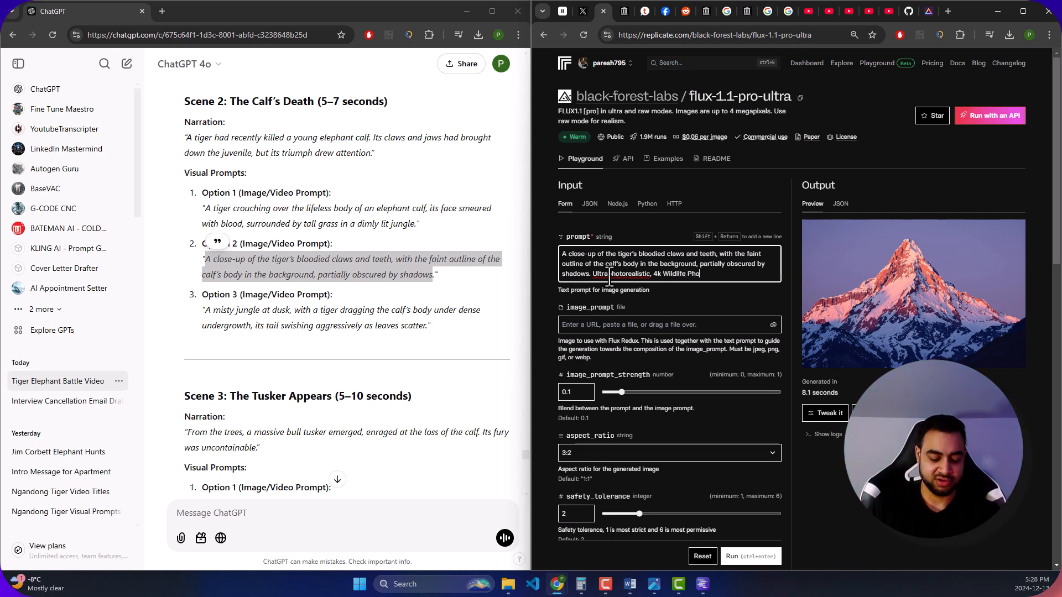
pyautogui.write('tography')
pyautogui.rightClick(625, 273)
pyautogui.click(663, 287)
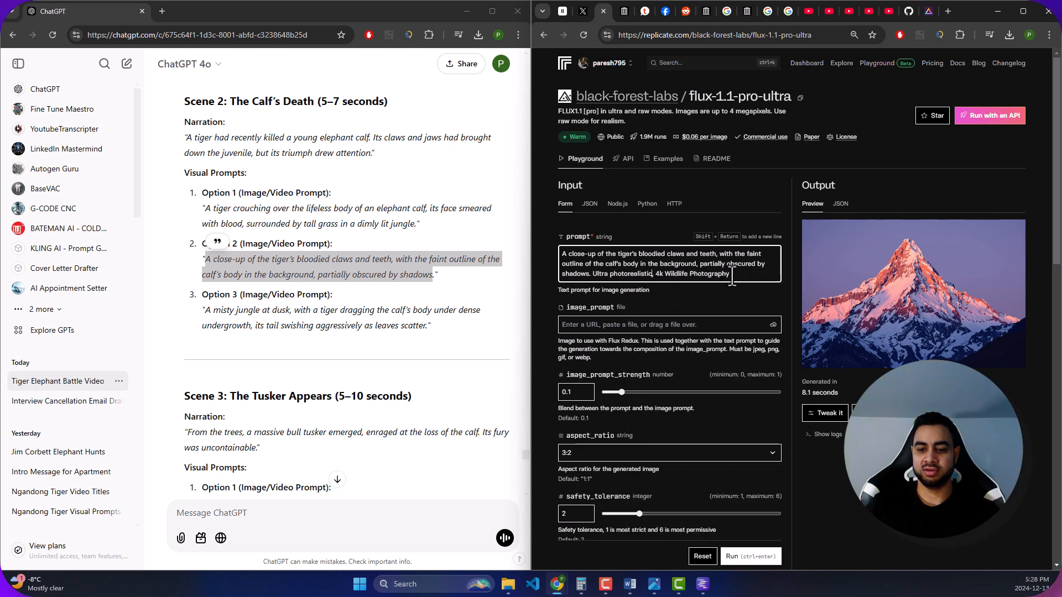
# - Generate the image with aspect_ratio 16:9, safety_tolerance 6 and the raw option enabled
pyautogui.scroll(-3, 727, 282)
pyautogui.scroll(-1, 667, 322)
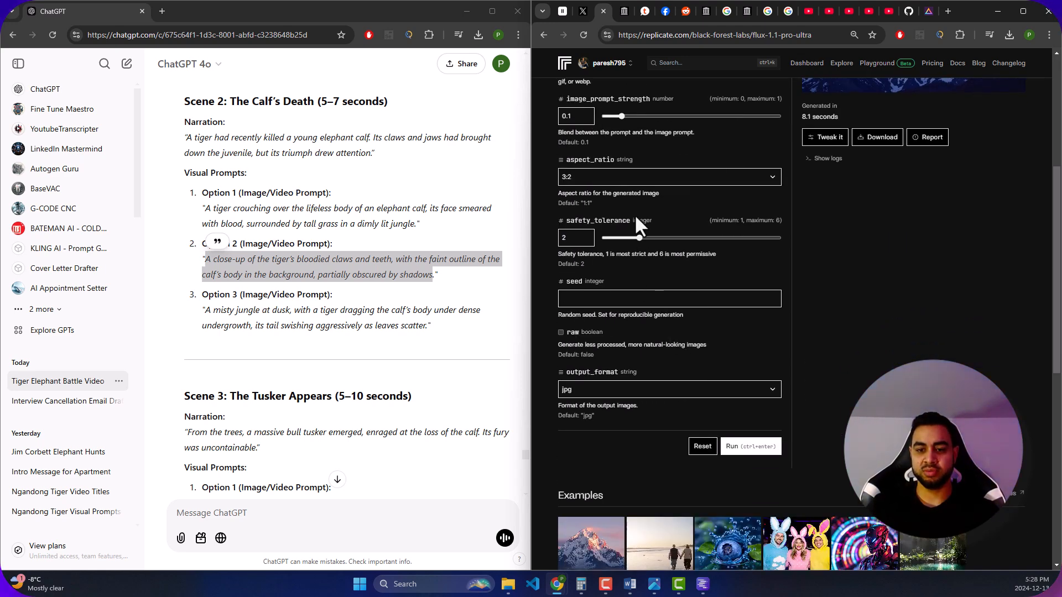
pyautogui.scroll(1, 635, 231)
pyautogui.click(617, 230)
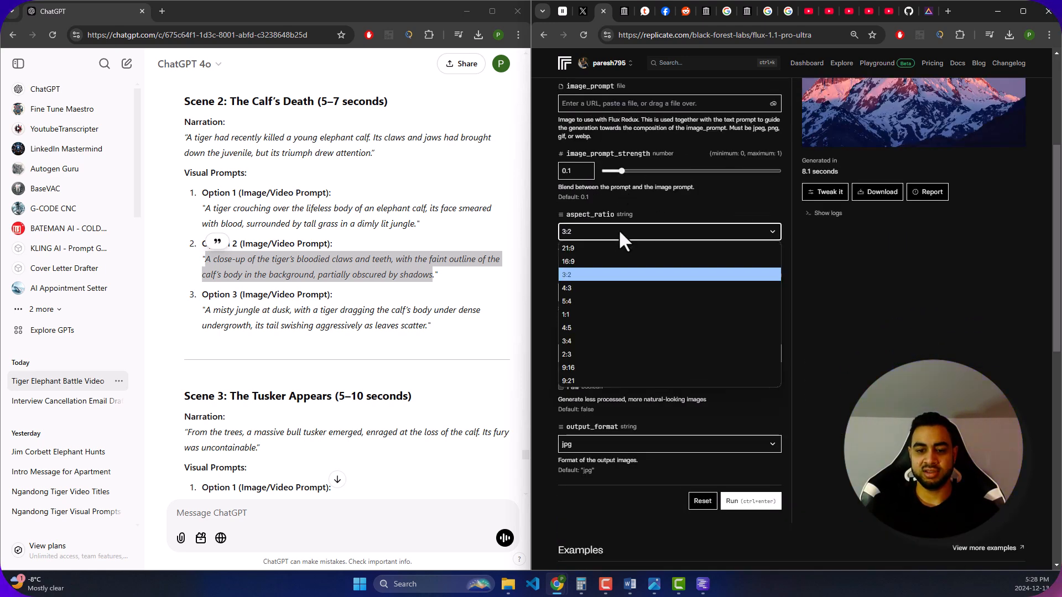
pyautogui.click(592, 260)
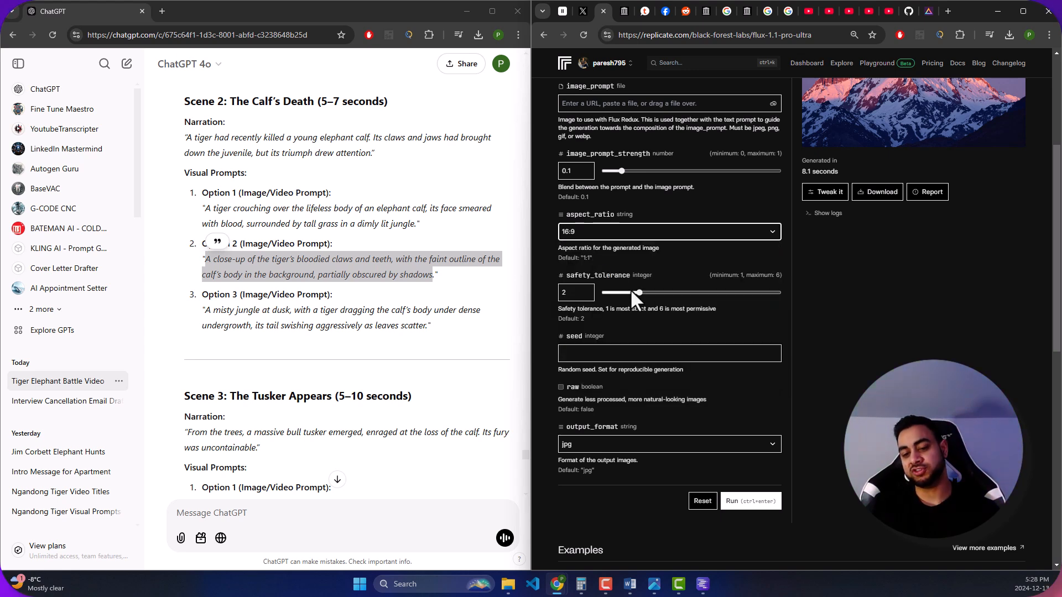
pyautogui.moveTo(637, 291); pyautogui.dragTo(802, 295)
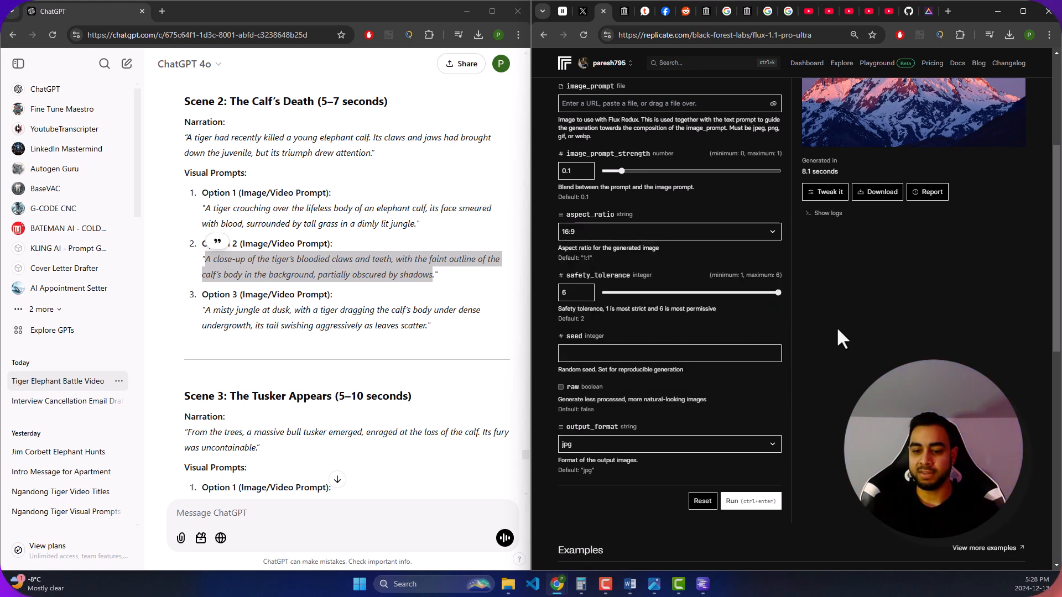
pyautogui.click(560, 387)
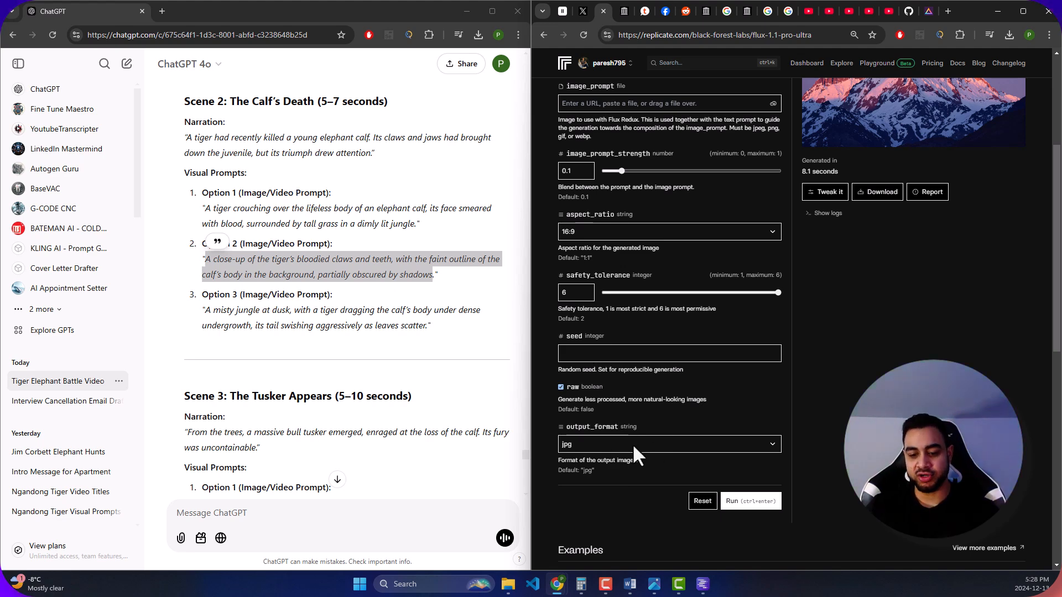
pyautogui.click(735, 504)
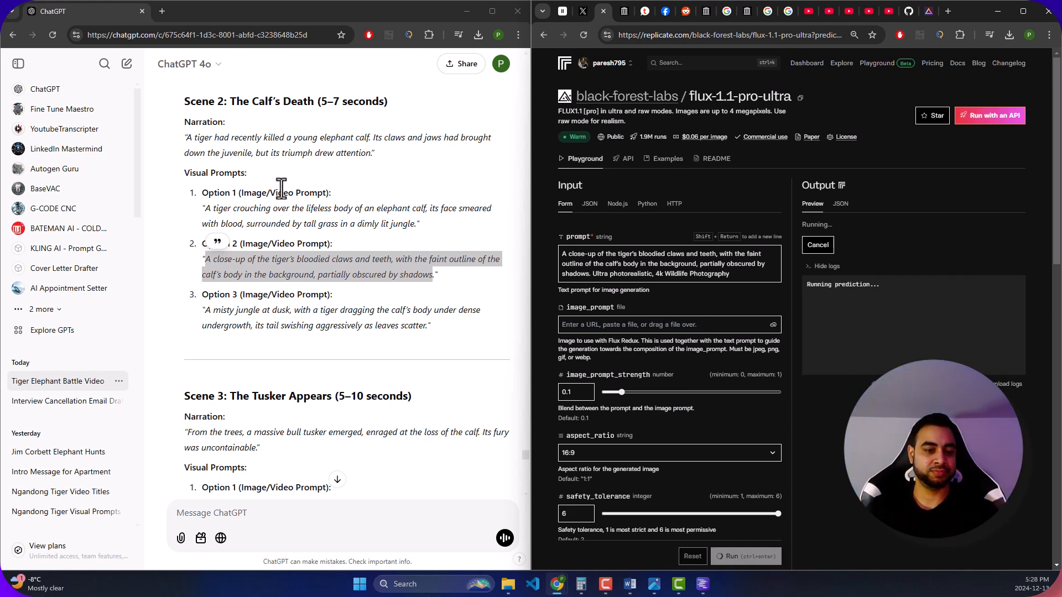
# - Look over Scene 2's remaining prompts in ChatGPT and highlight the error message in the flux-1.1-pro-ultra output
pyautogui.scroll(-2, 280, 221)
pyautogui.click(253, 215)
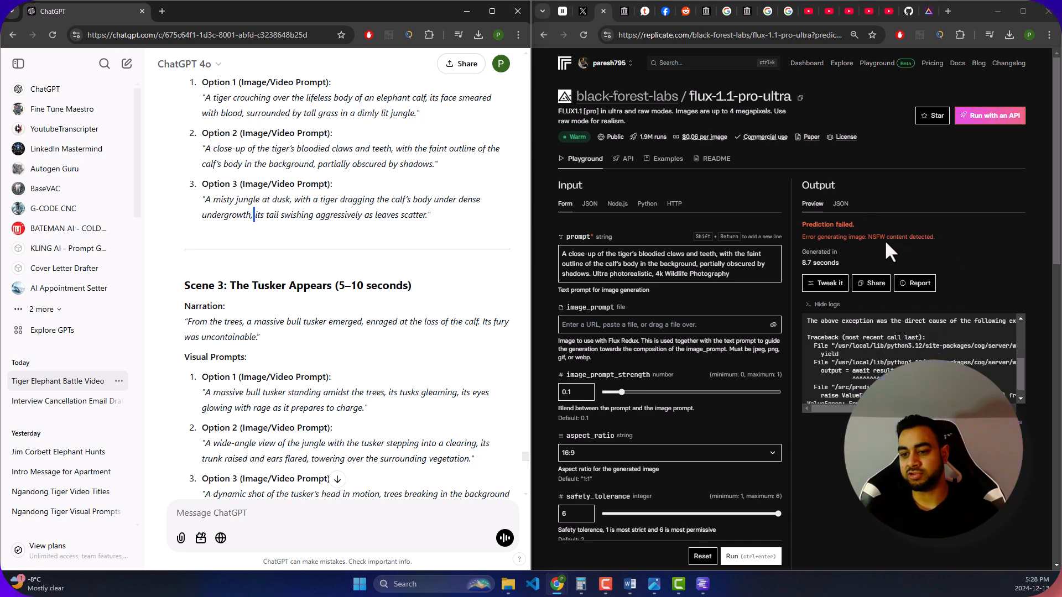
pyautogui.moveTo(934, 238); pyautogui.dragTo(773, 237)
pyautogui.click(921, 242)
# - Reword the prompt by dropping "bloodied" and adding "covered in fake blood" after "teeth", and rerun the generation
pyautogui.click(679, 273)
pyautogui.moveTo(636, 255); pyautogui.dragTo(662, 252)
pyautogui.click(663, 255)
pyautogui.press('BackSpace')
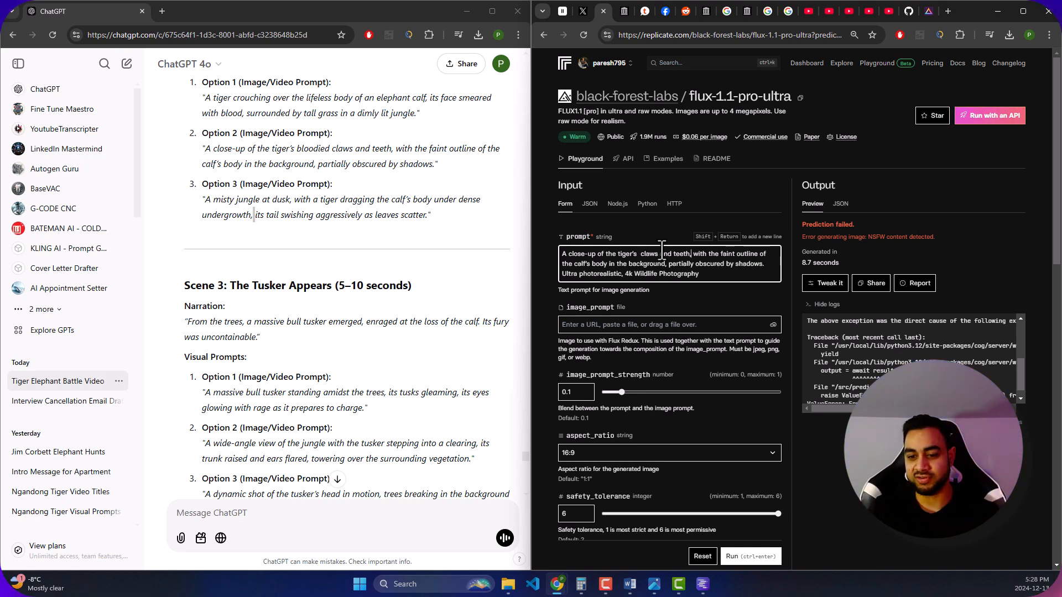
pyautogui.write('covered')
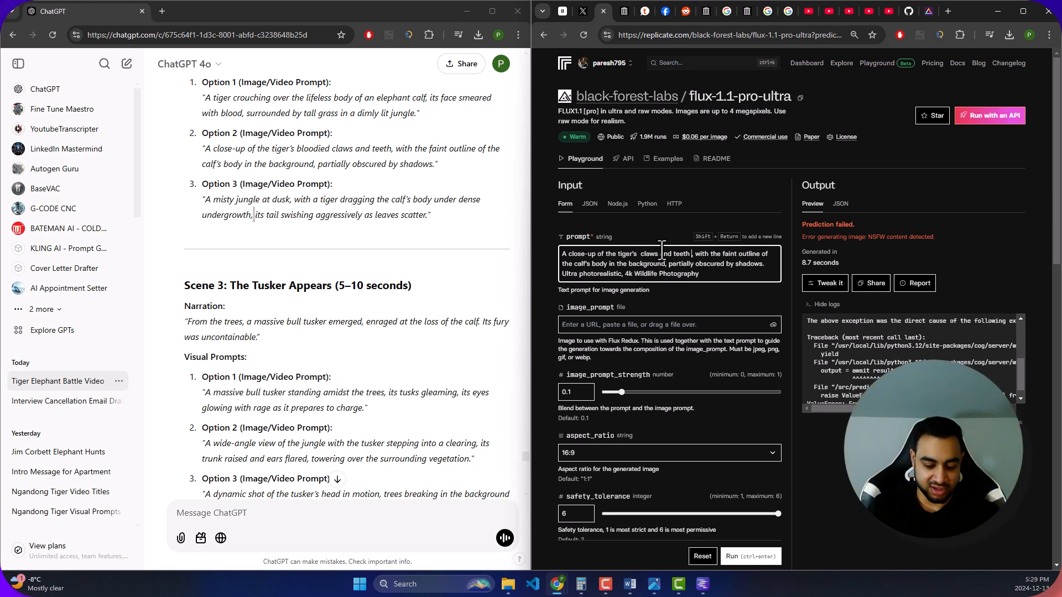
pyautogui.write(' in')
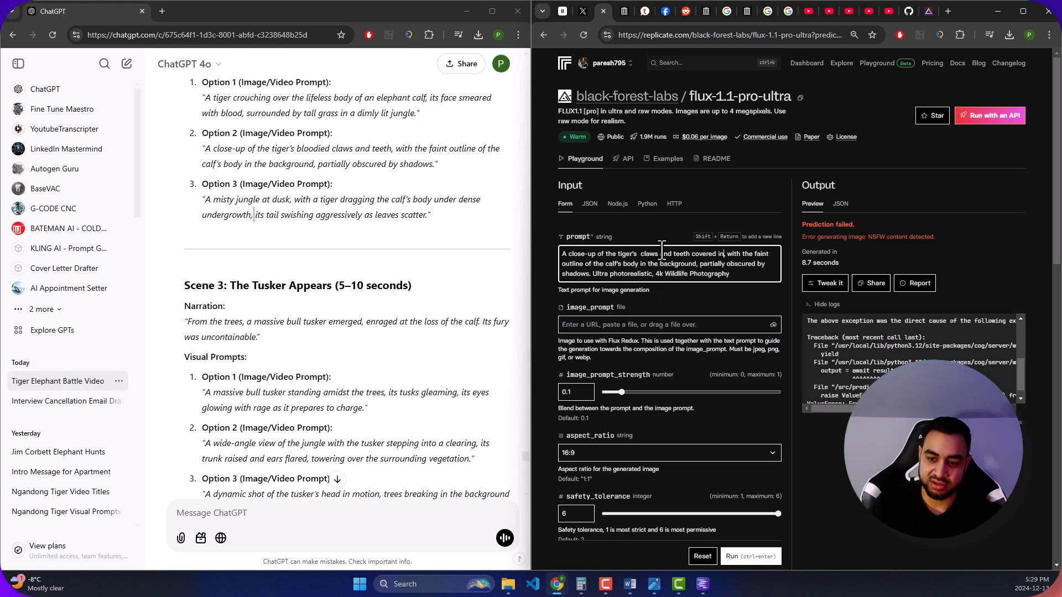
pyautogui.press('BackSpace')
pyautogui.write('fa')
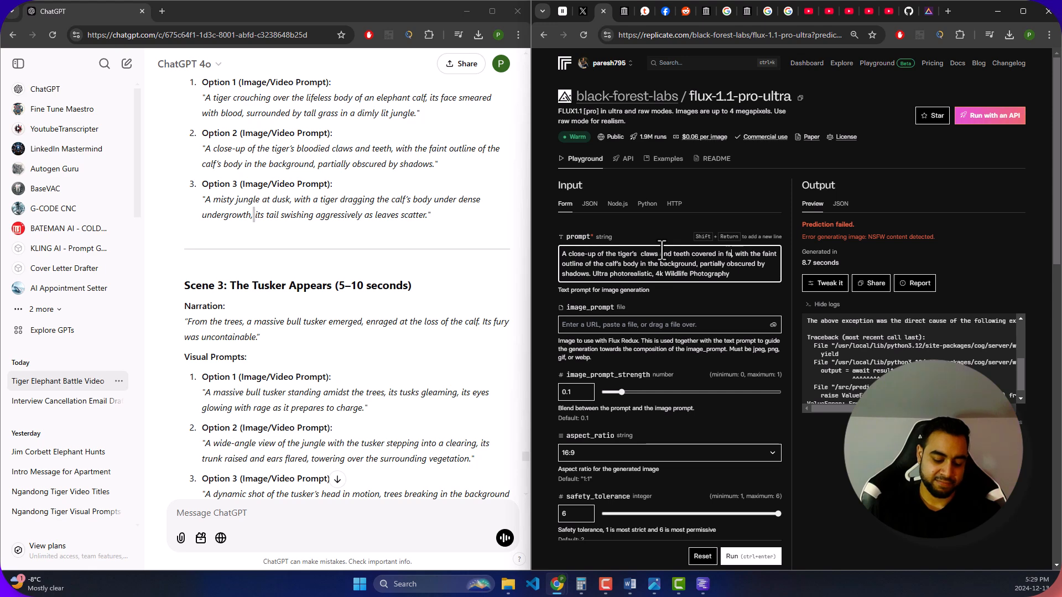
pyautogui.write('ke fa')
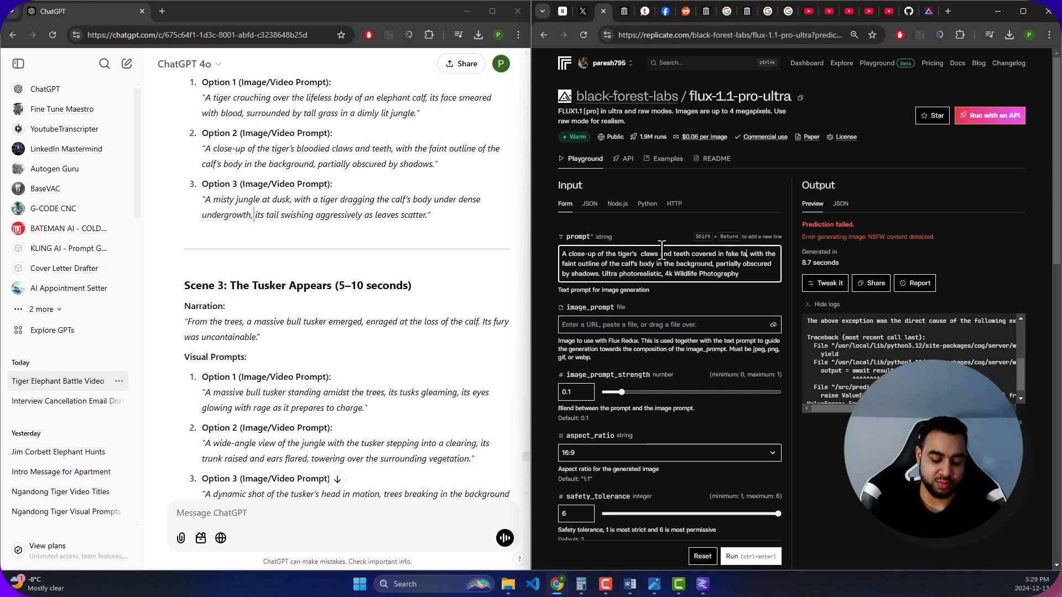
pyautogui.write('lood')
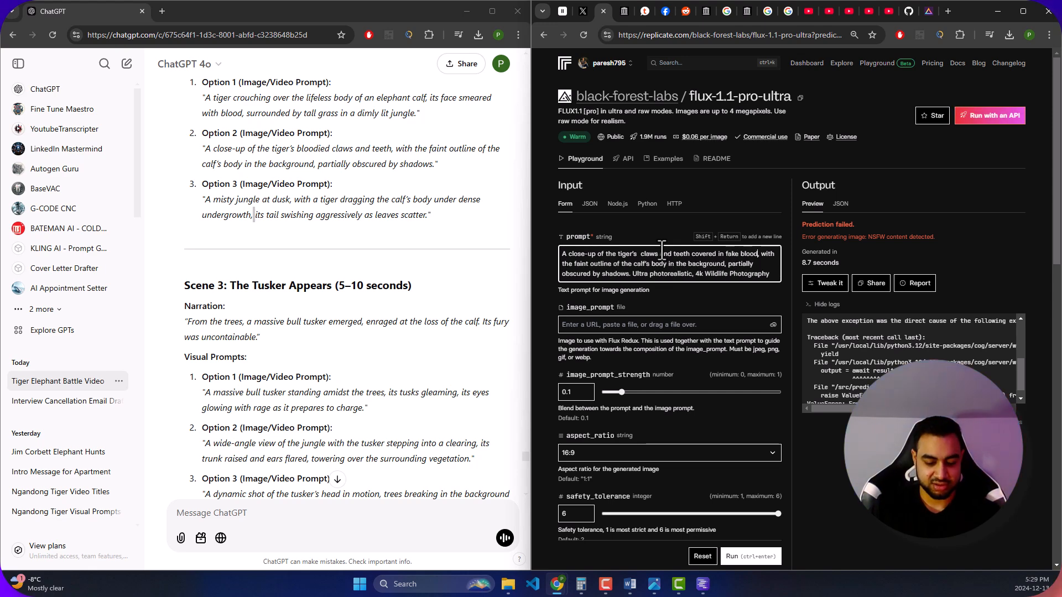
pyautogui.click(745, 559)
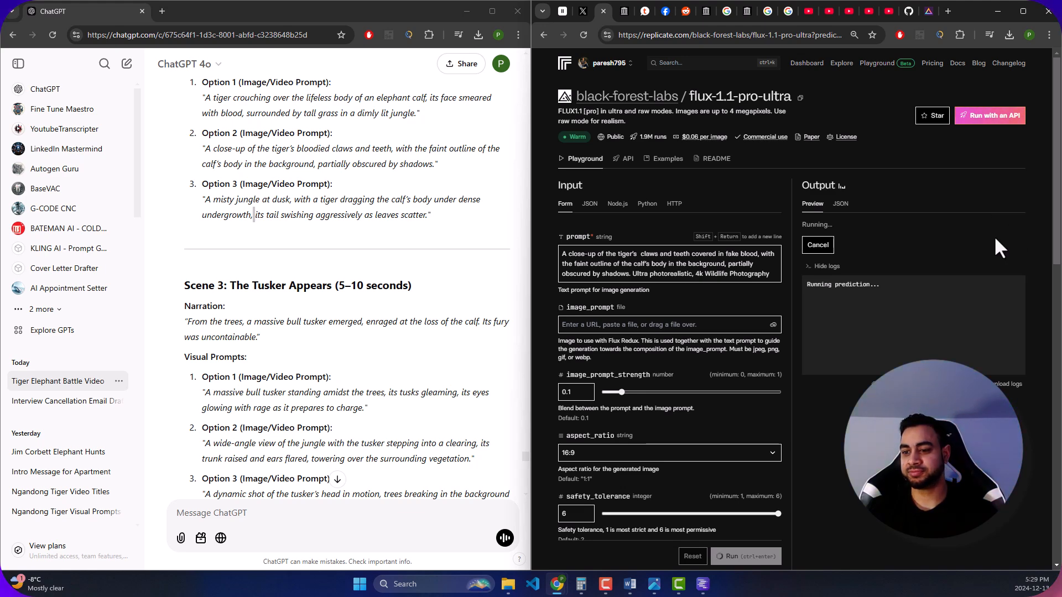
# - Extend "fake blood" in the prompt to read "fake blood like liquid"
pyautogui.click(678, 264)
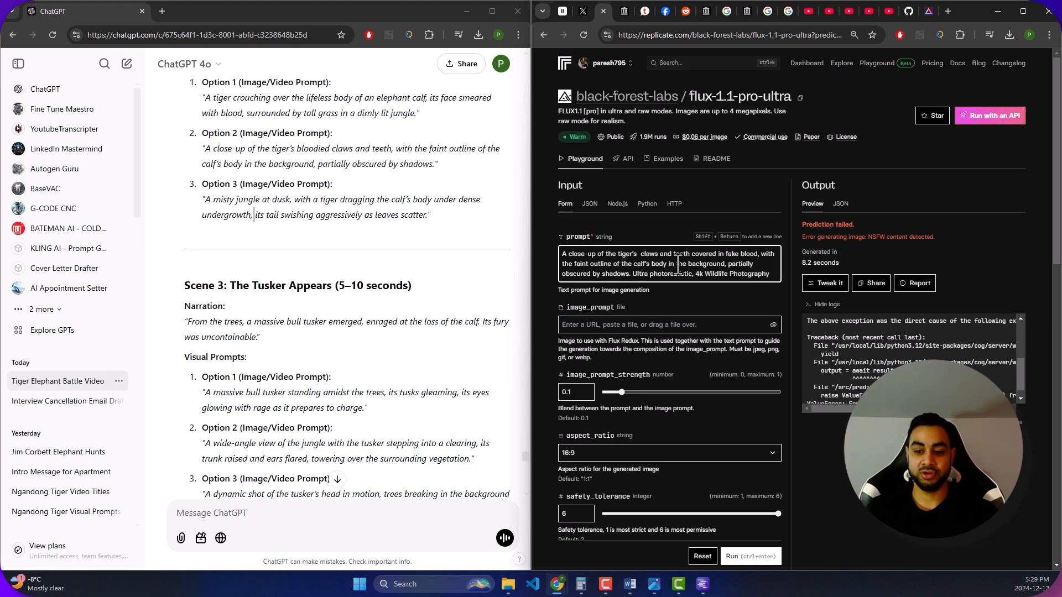
pyautogui.click(758, 254)
pyautogui.write('li')
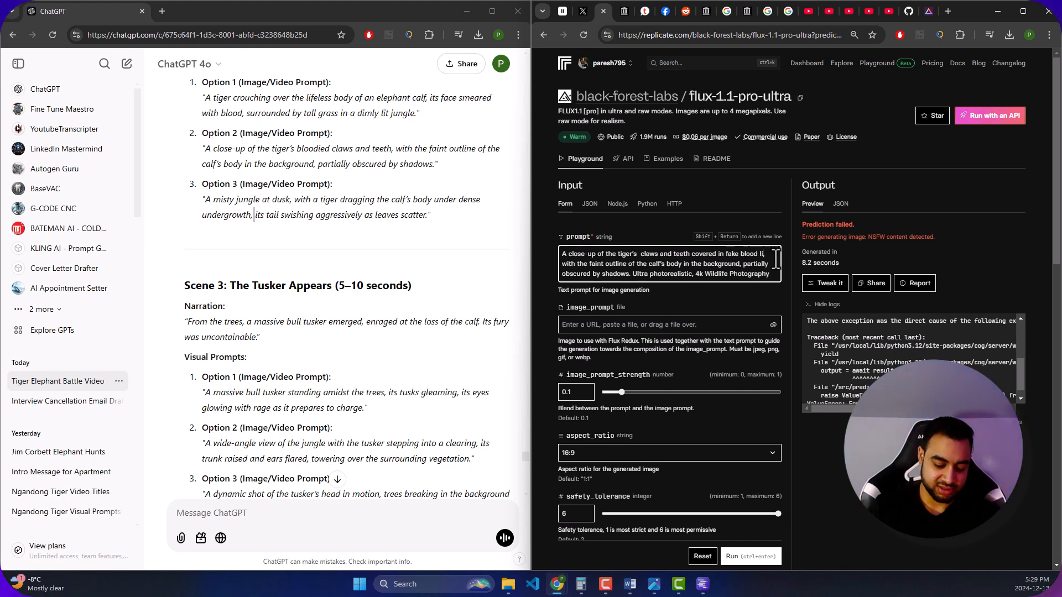
pyautogui.write('quid,')
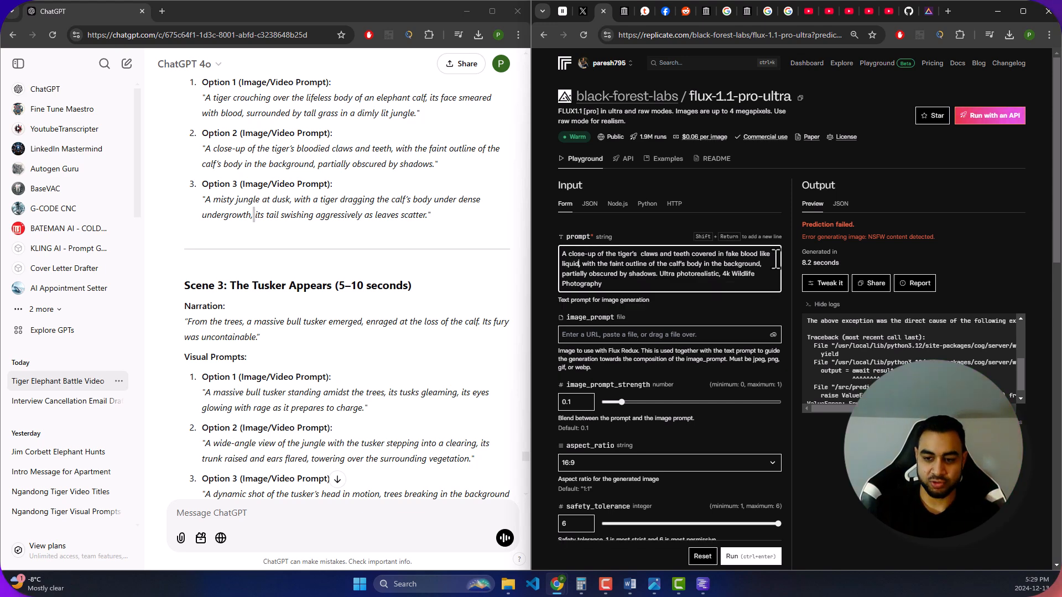
# - Run the current prompt, replace "fake blood like liquid" with "Dark red liquid", and rerun the generation
pyautogui.click(752, 558)
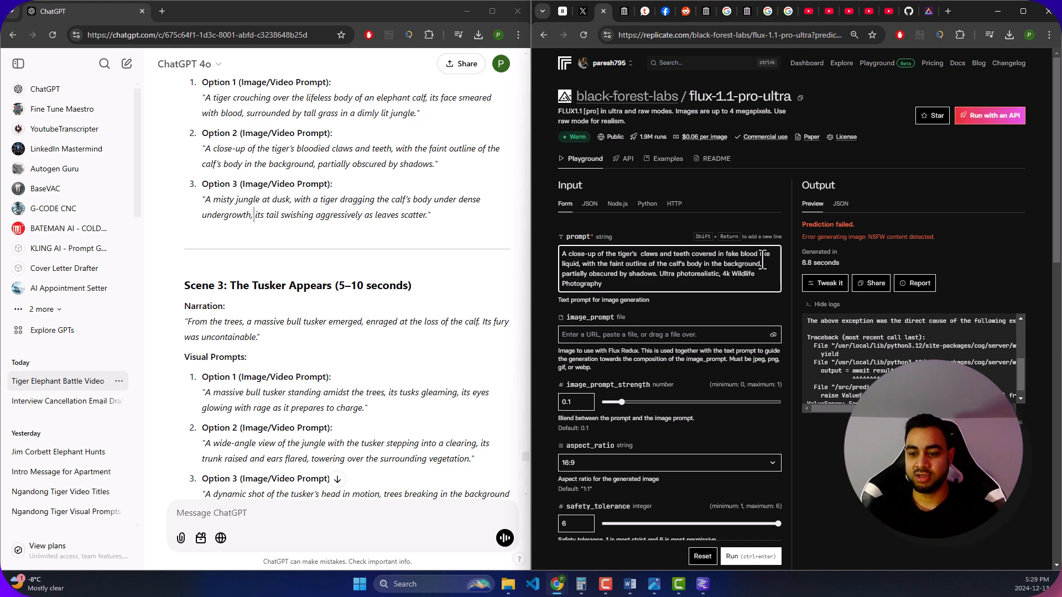
pyautogui.moveTo(579, 264); pyautogui.dragTo(701, 247)
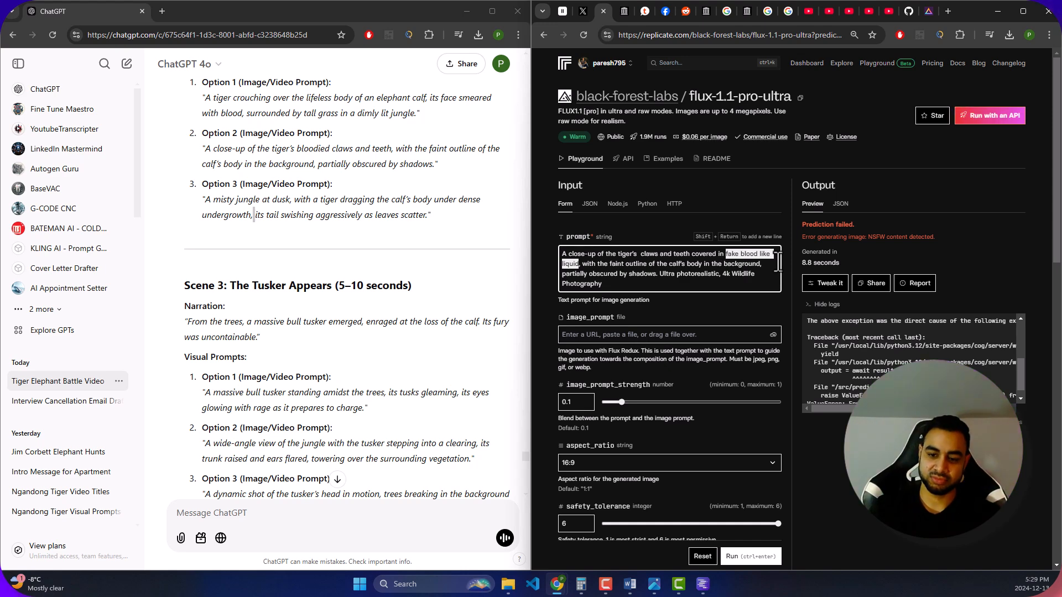
pyautogui.press('BackSpace')
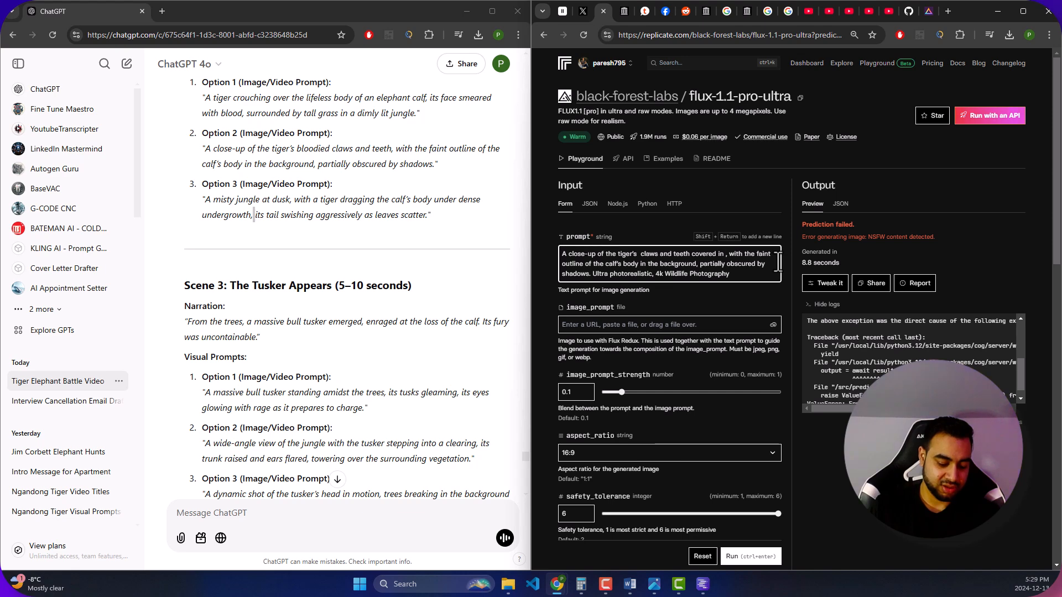
pyautogui.write('ri')
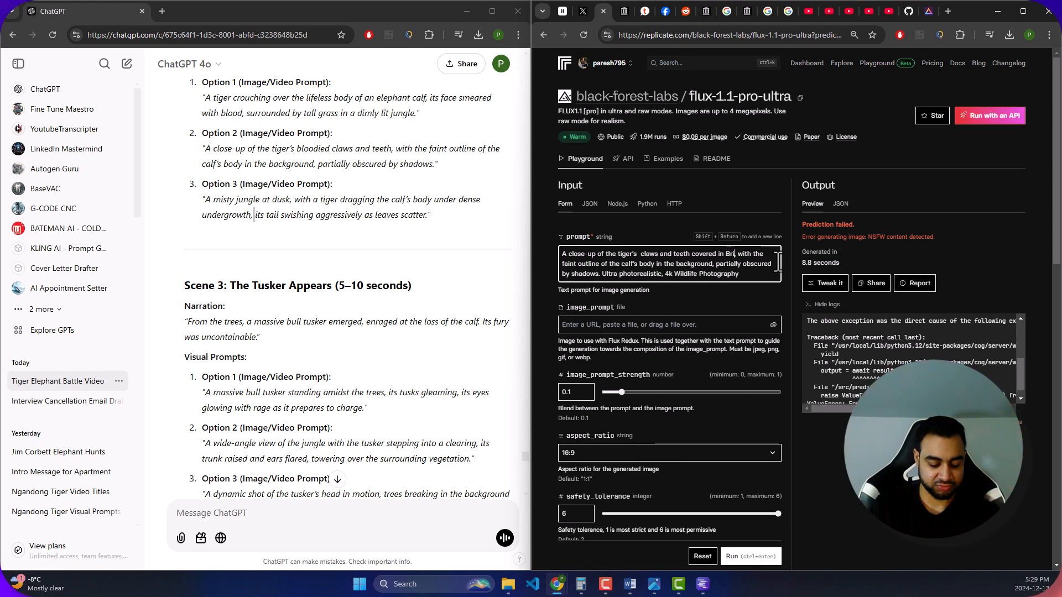
pyautogui.write('ght Dark red liquid')
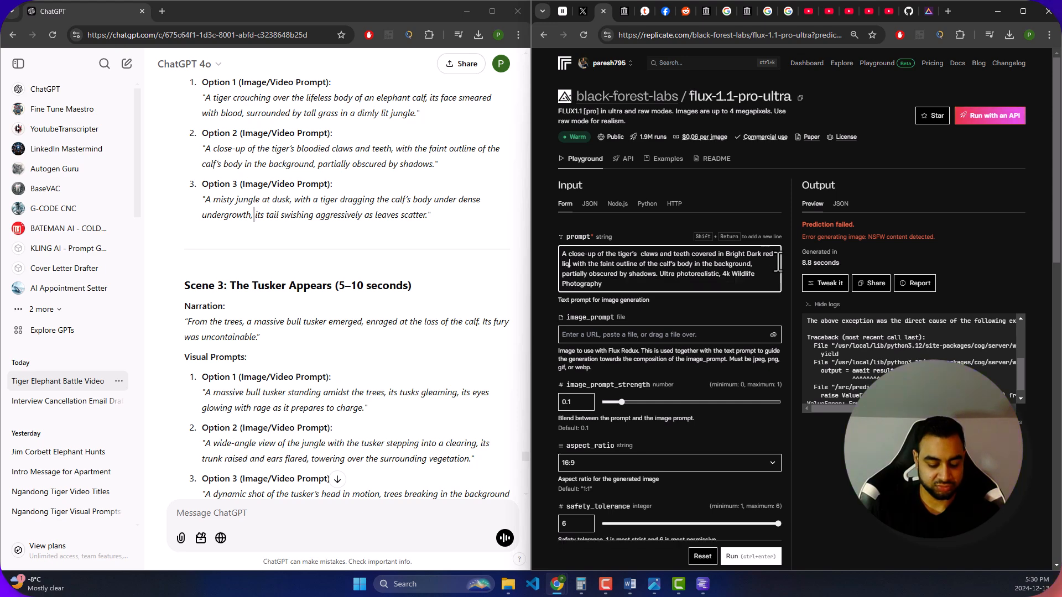
pyautogui.moveTo(744, 255); pyautogui.dragTo(726, 253)
pyautogui.press('BackSpace')
pyautogui.hotkey('ctrl', 'Return')
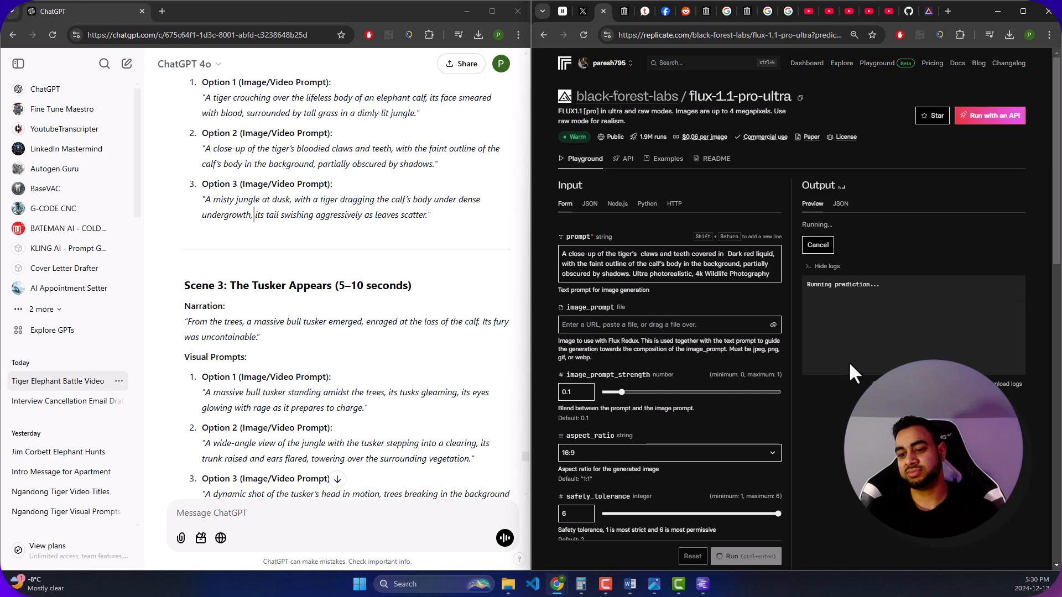
# - View the generated tiger close-up at full size and return to the flux-1.1-pro-ultra page
pyautogui.click(904, 303)
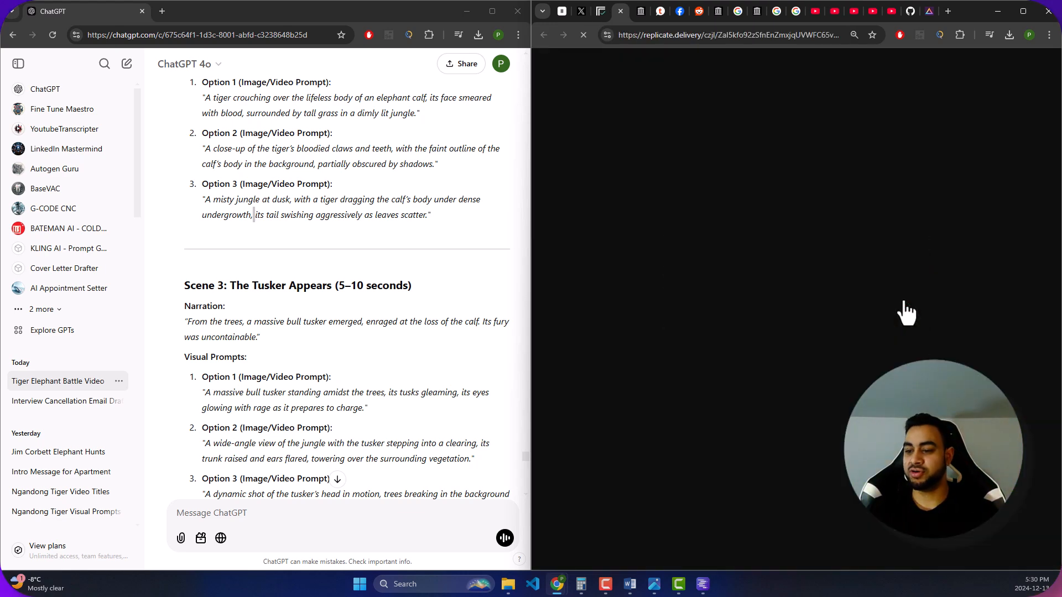
pyautogui.click(597, 6)
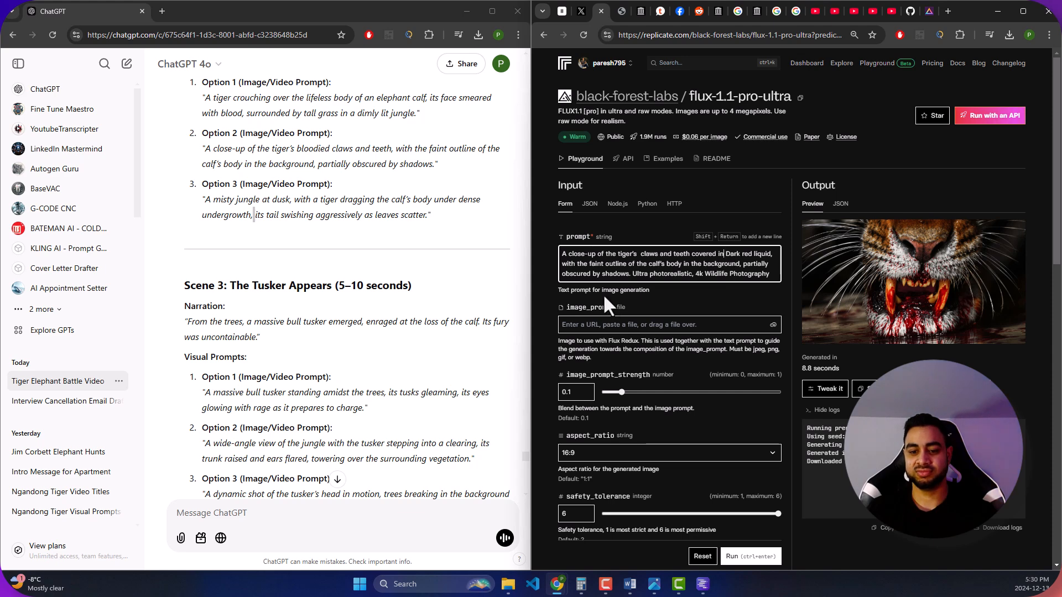
# - Add "elephant" before "calf's body" in the close-up prompt and try generating the image twice
pyautogui.write('elephant')
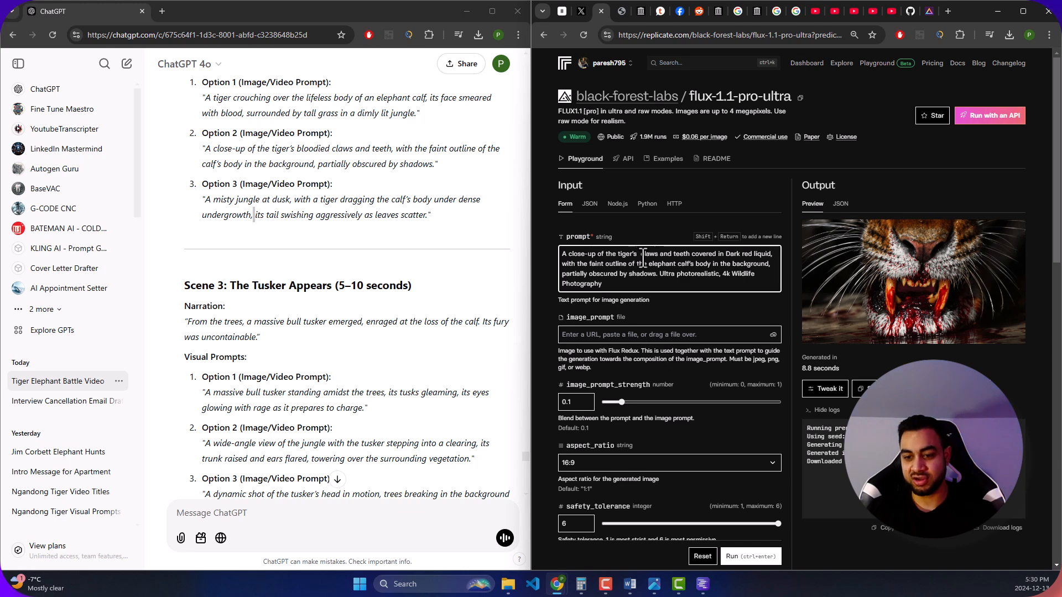
pyautogui.click(753, 556)
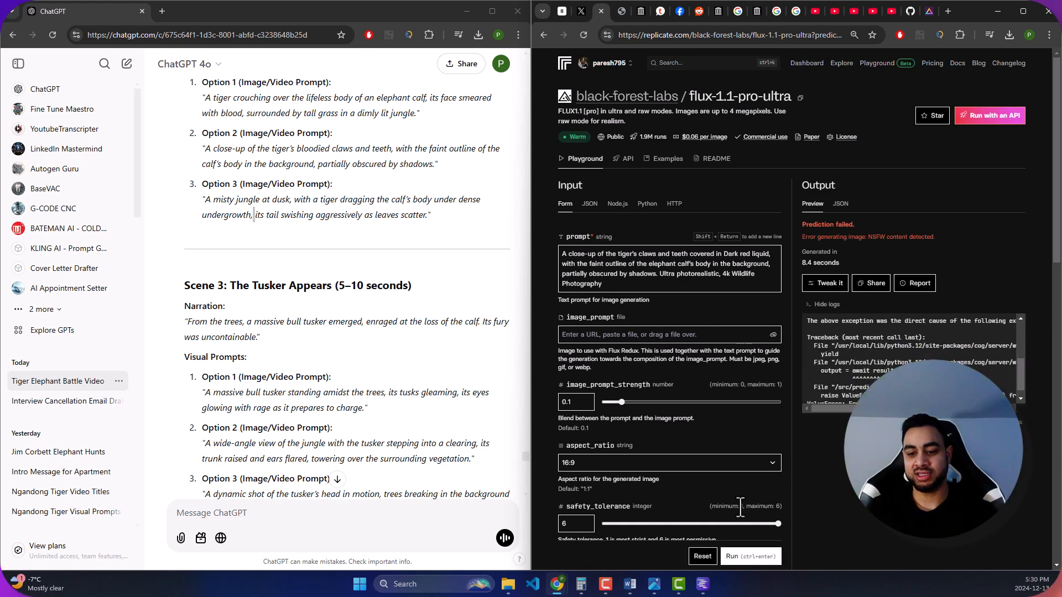
pyautogui.click(739, 555)
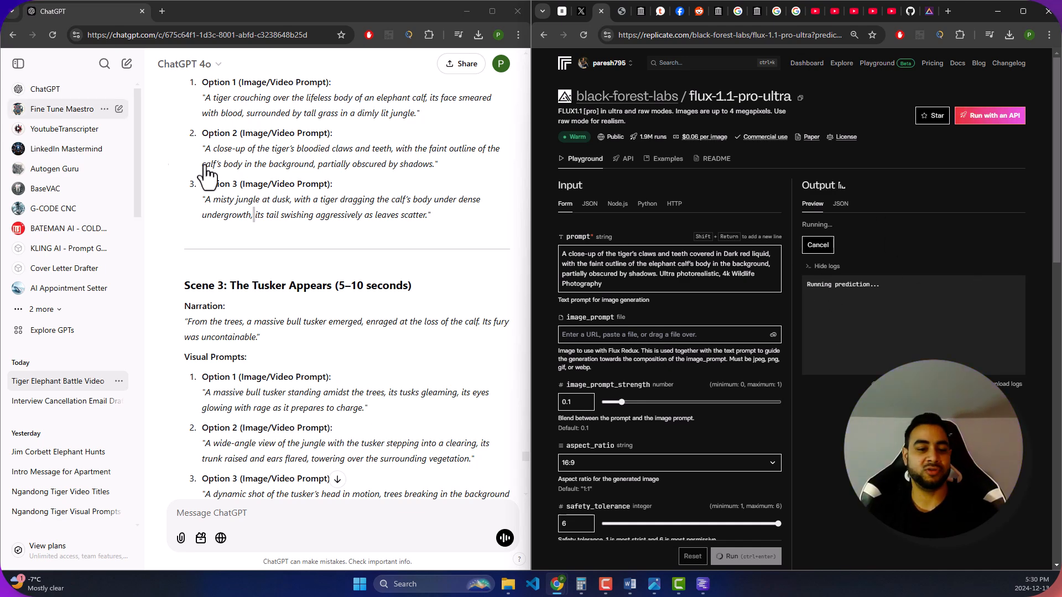
# - Replace the prompt's scene description with ChatGPT's Scene 2 Option 3 text, keeping the ending "Ultra photorealistic, 4k Wildlife Photography"
pyautogui.click(214, 199)
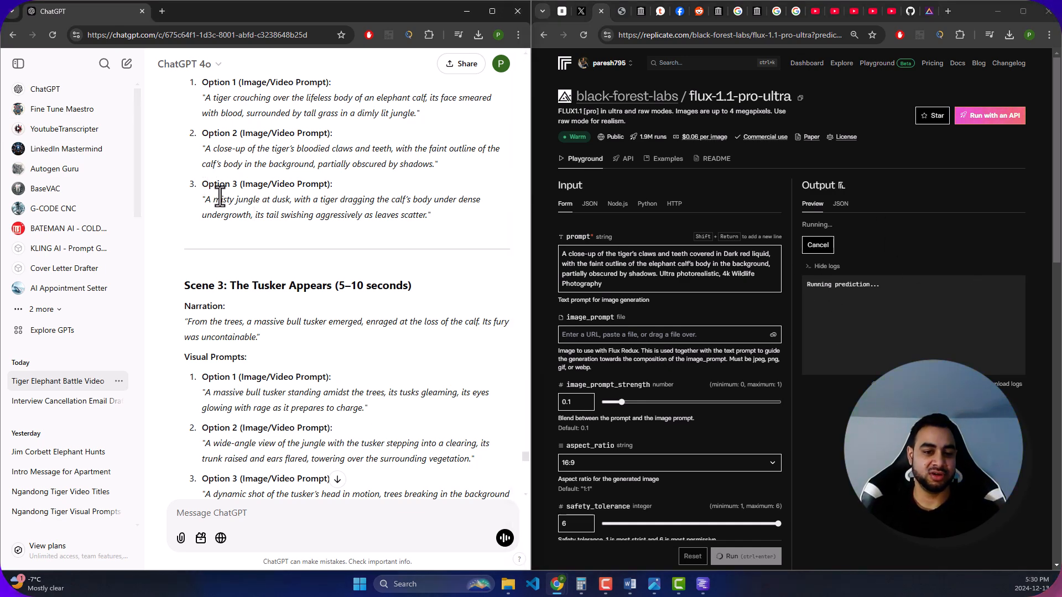
pyautogui.moveTo(204, 199); pyautogui.dragTo(429, 215)
pyautogui.hotkey('ctrl', 'c')
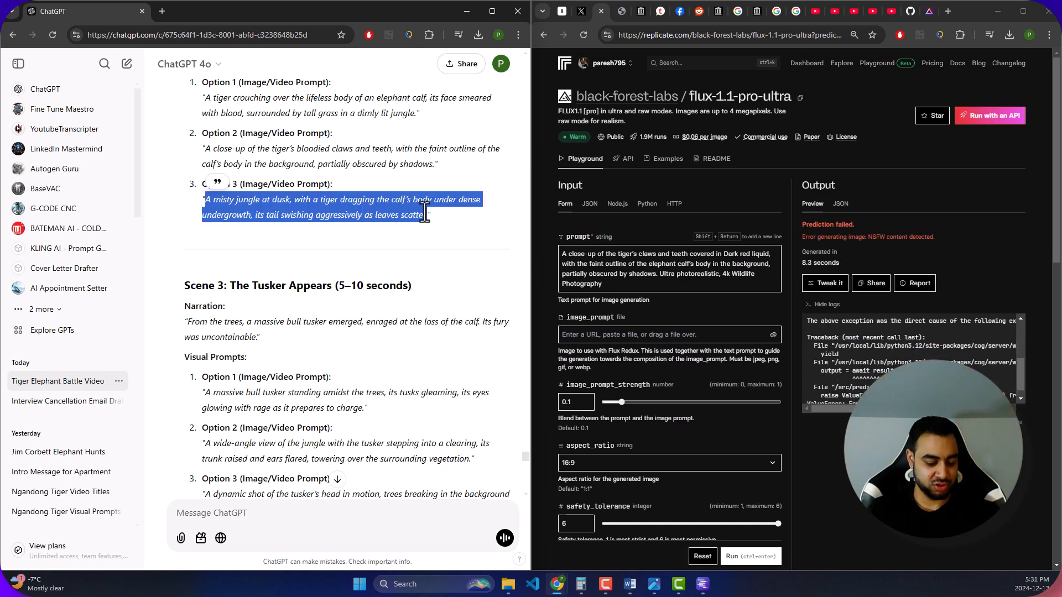
pyautogui.click(712, 282)
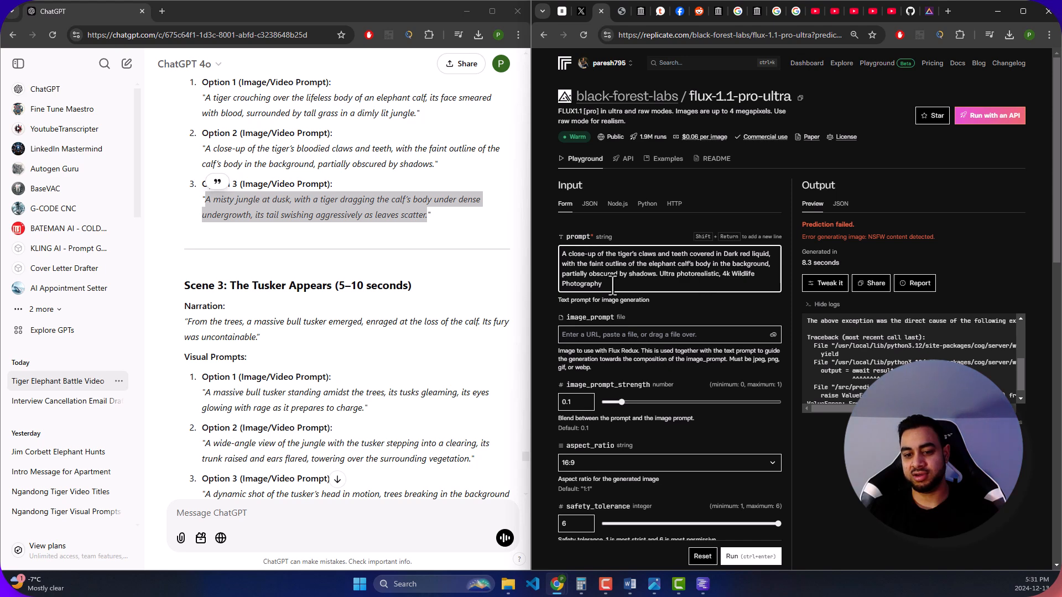
pyautogui.click(737, 276)
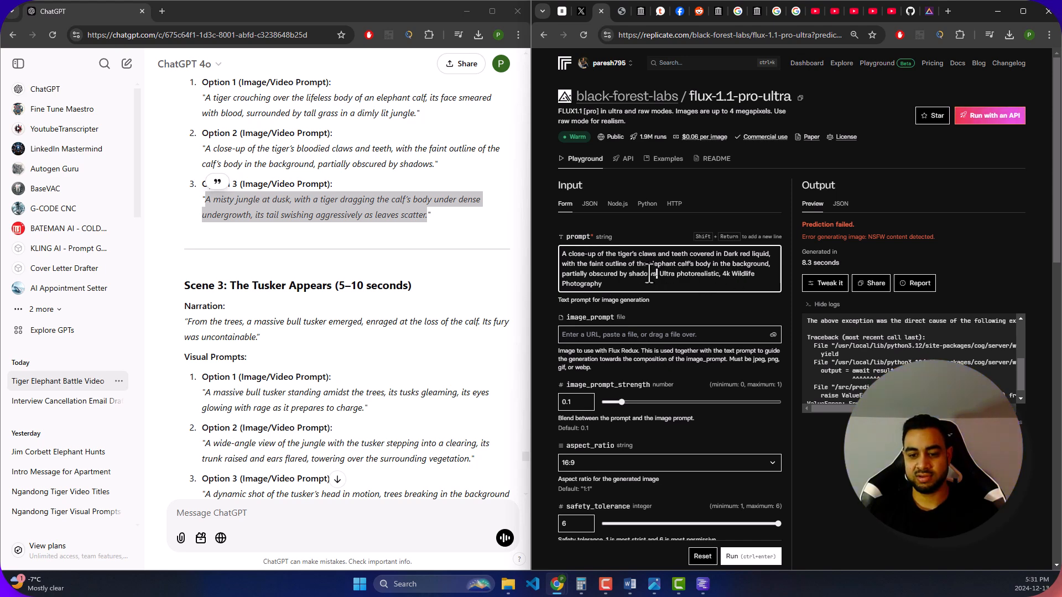
pyautogui.moveTo(654, 277); pyautogui.dragTo(553, 243)
pyautogui.hotkey('ctrl', 'v')
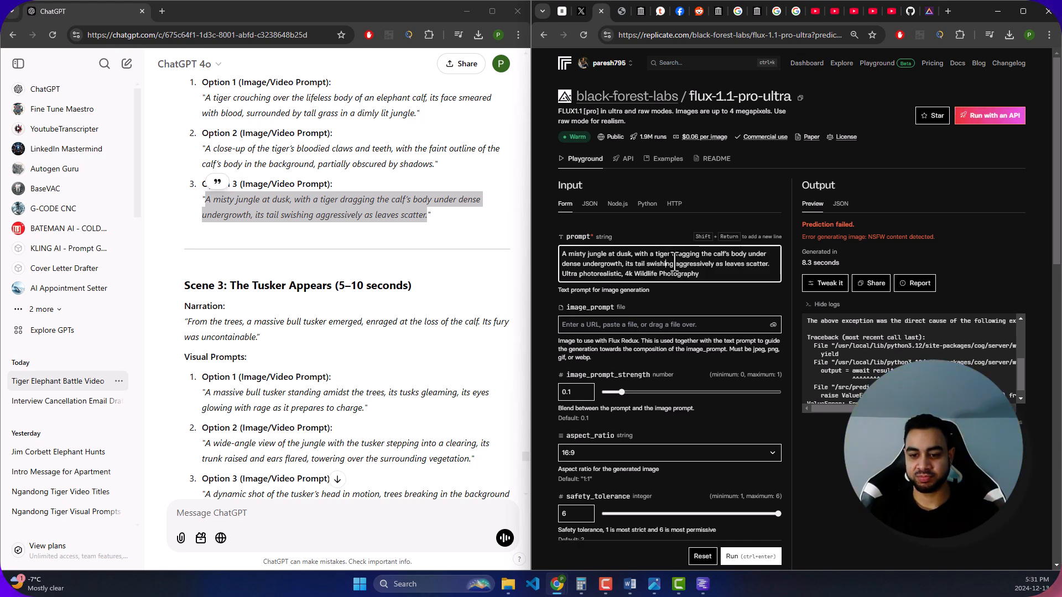
# - Insert "elephant" before "calf's body" in the misty jungle prompt and generate the image
pyautogui.click(714, 255)
pyautogui.write('elephant')
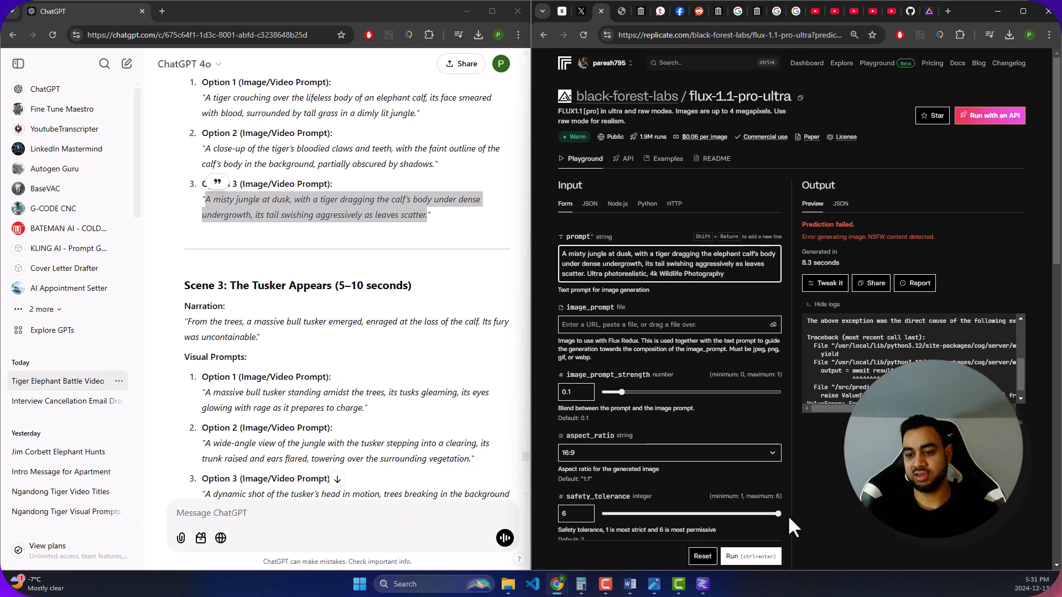
pyautogui.click(752, 556)
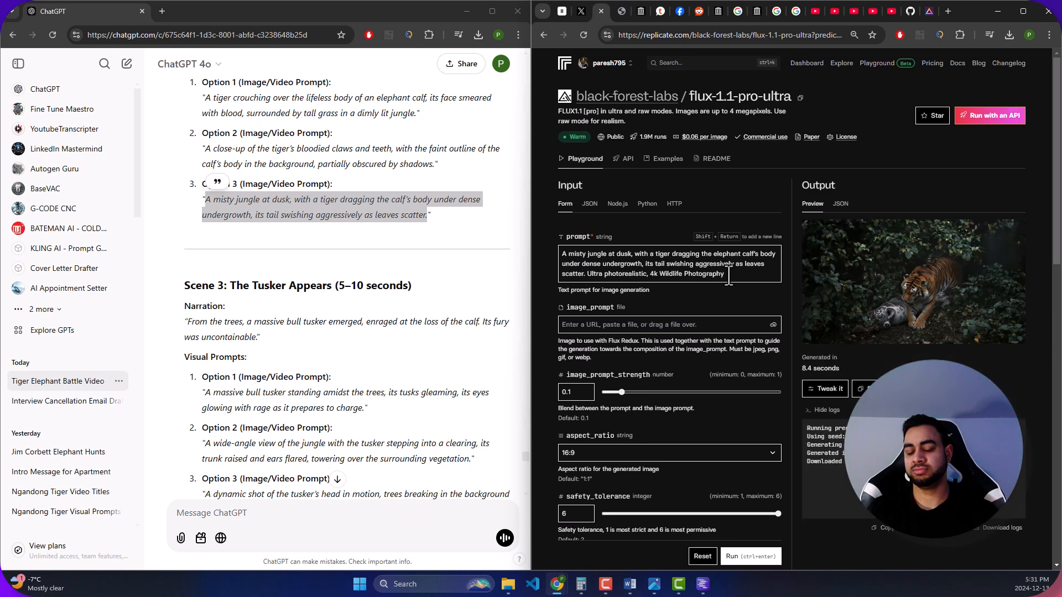
# - View the generated image of the tiger dragging the calf at full size and return to the model page
pyautogui.click(914, 318)
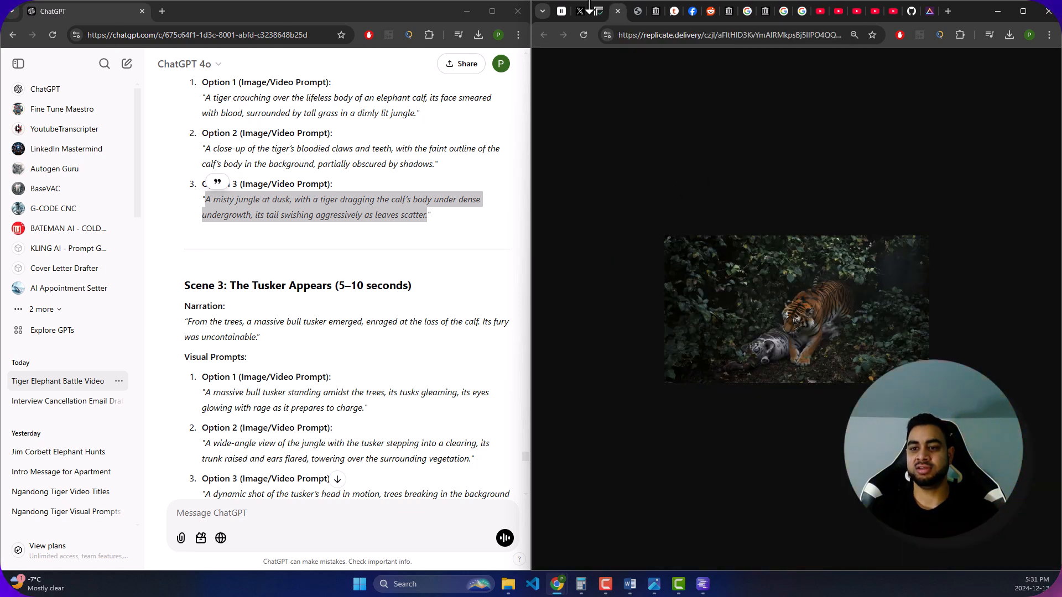
pyautogui.click(617, 11)
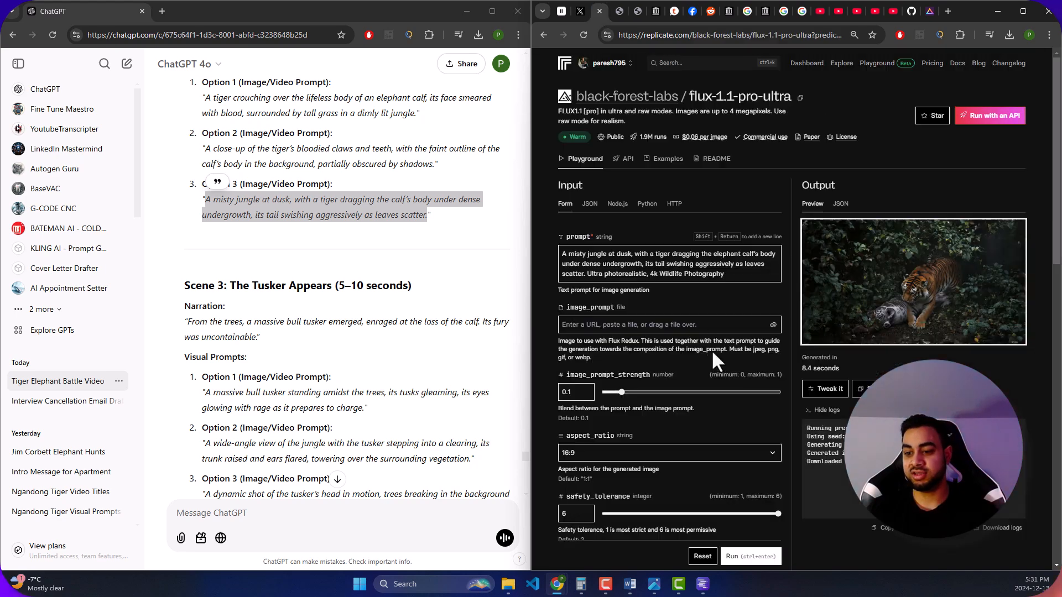
pyautogui.scroll(-2, 679, 388)
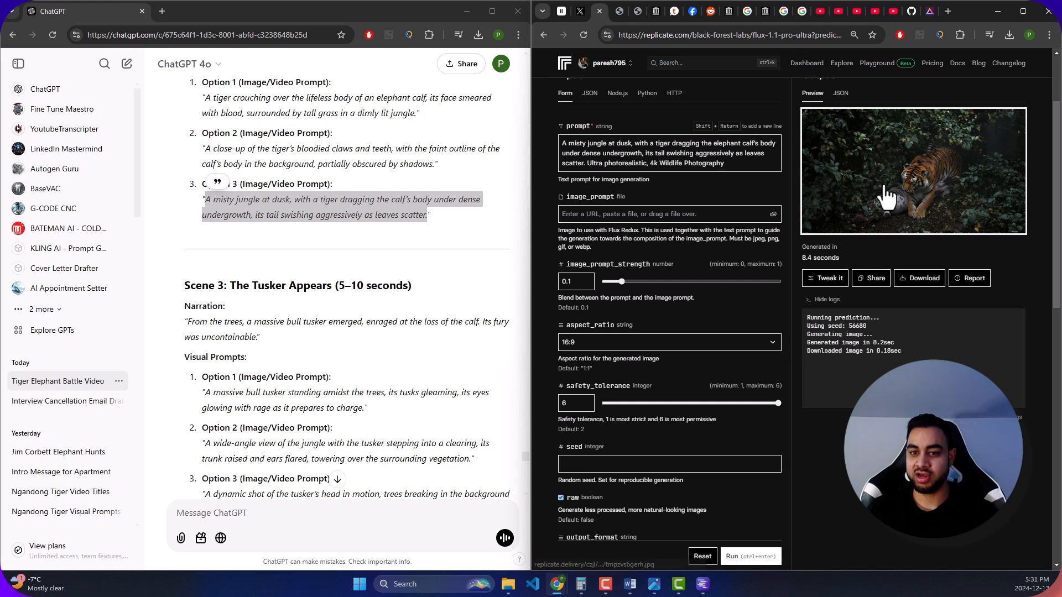
pyautogui.click(614, 6)
pyautogui.click(599, 4)
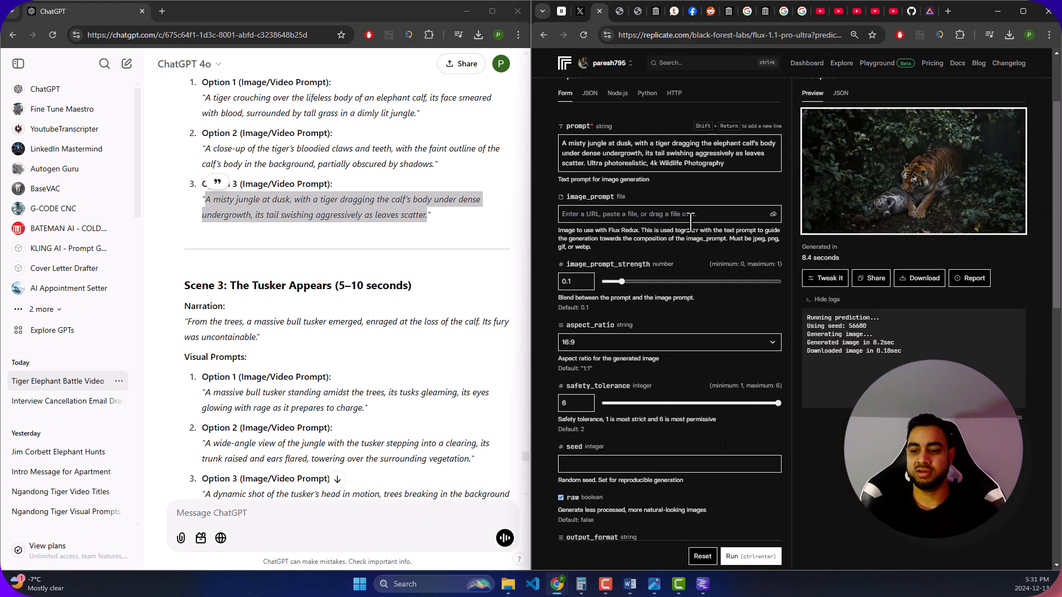
# - Regenerate the image with the same misty jungle prompt while looking over the later scenes' prompts in ChatGPT
pyautogui.click(747, 557)
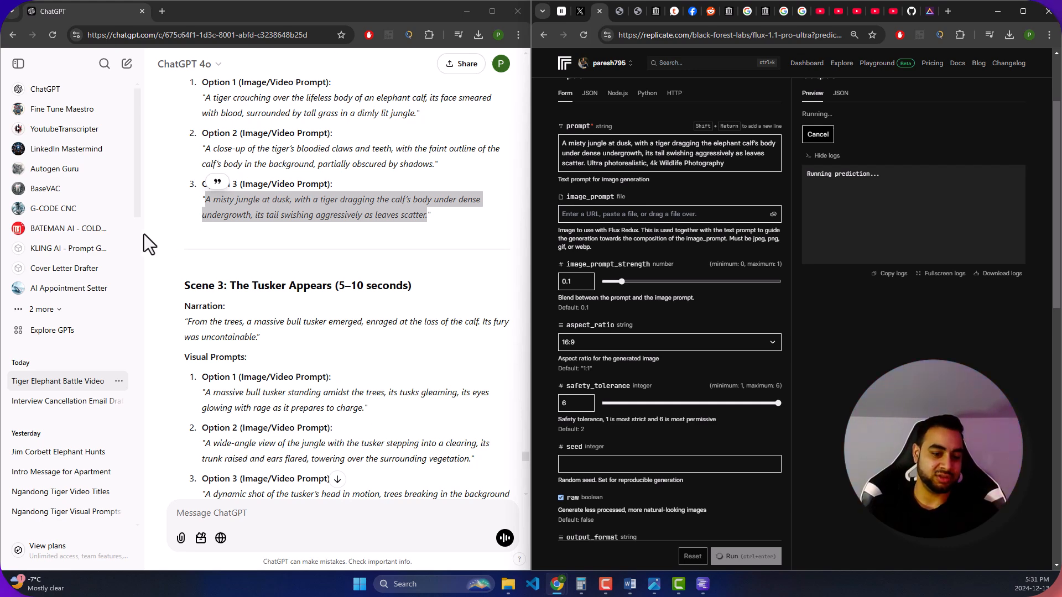
pyautogui.scroll(-15, 277, 244)
pyautogui.scroll(-10, 323, 232)
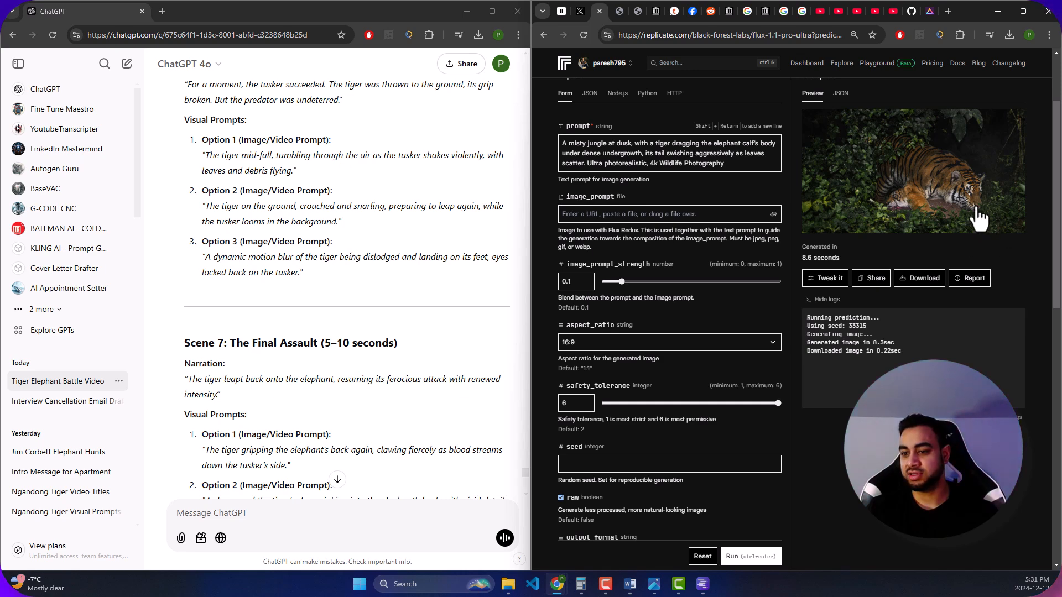
pyautogui.scroll(-2, 896, 213)
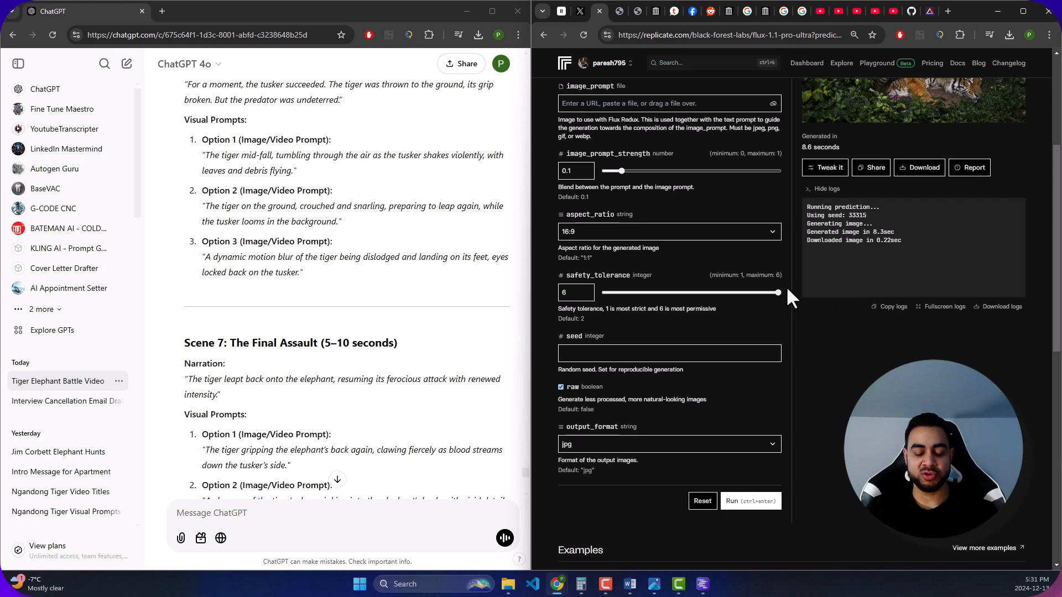
# - Look through the generated tiger and elephant images in the Downloads folder
pyautogui.scroll(-1, 794, 318)
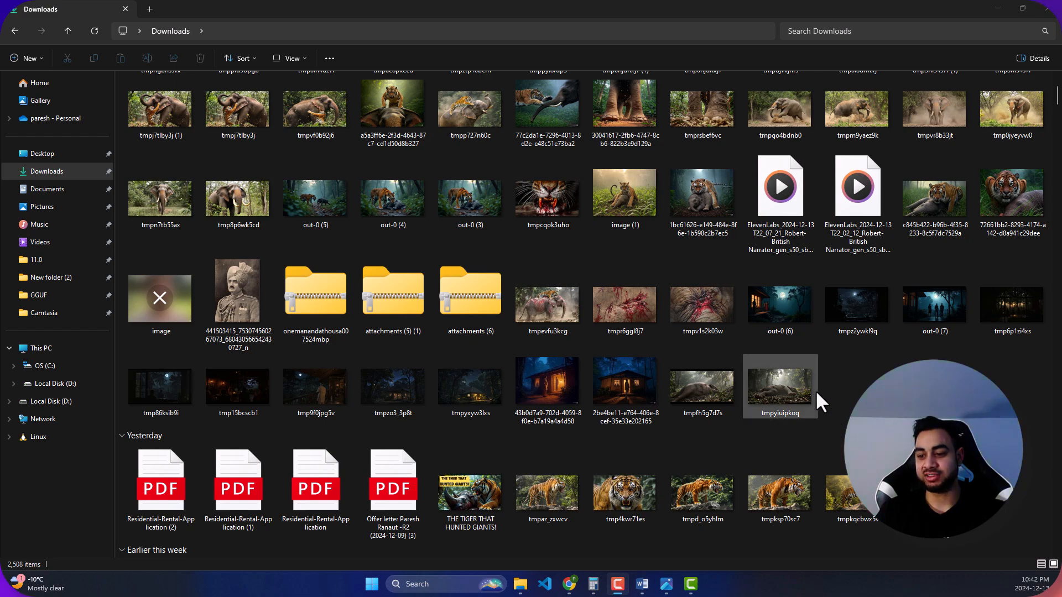
pyautogui.scroll(-6, 755, 375)
pyautogui.scroll(12, 695, 367)
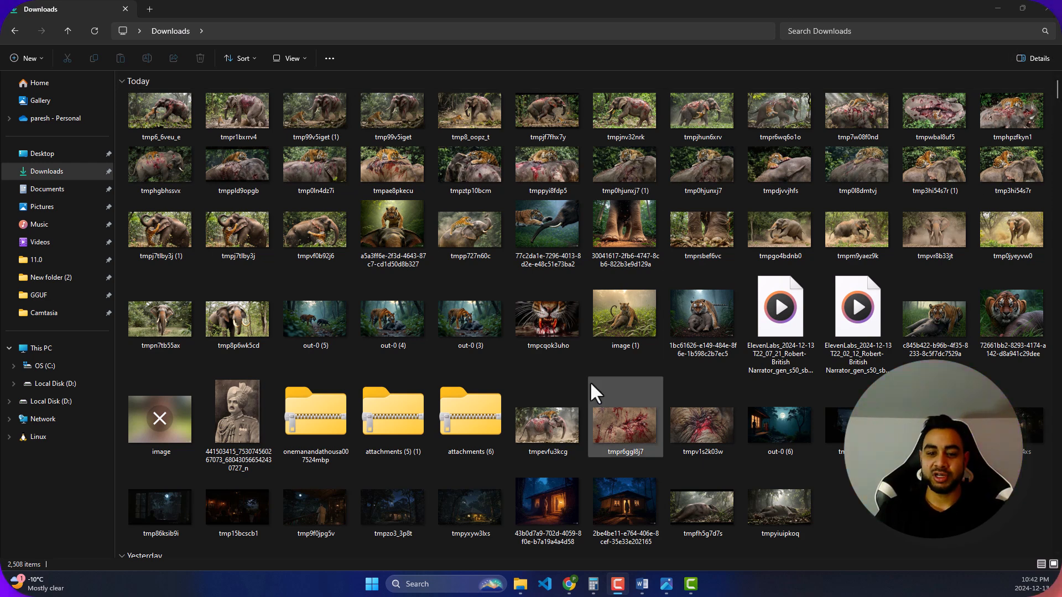
pyautogui.click(575, 336)
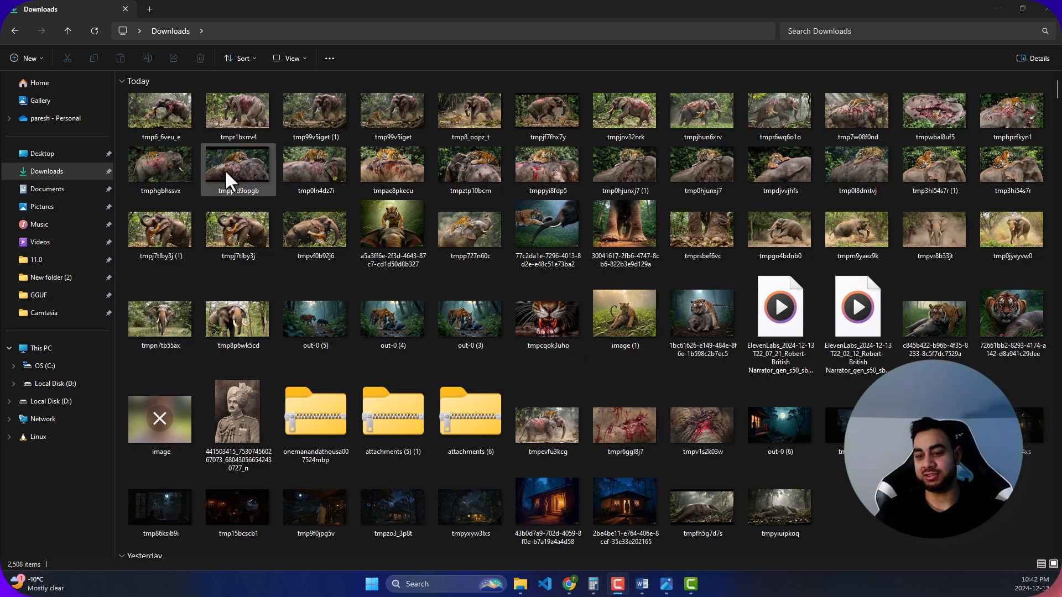
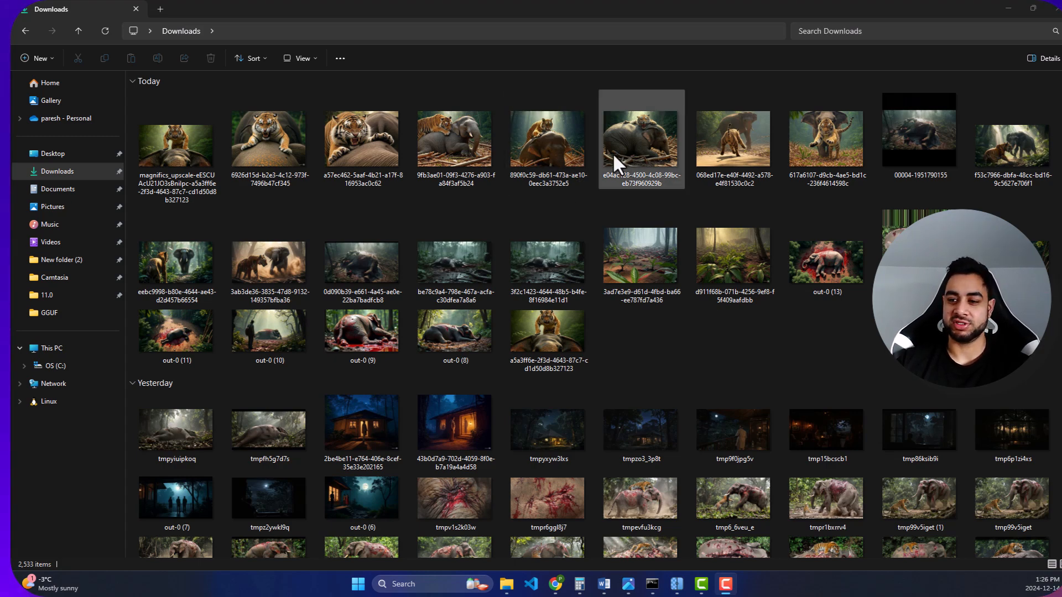
# - Open the image of the tiger standing on the elephant's head from the Downloads folder and inspect its detail up close
pyautogui.scroll(-3, 611, 153)
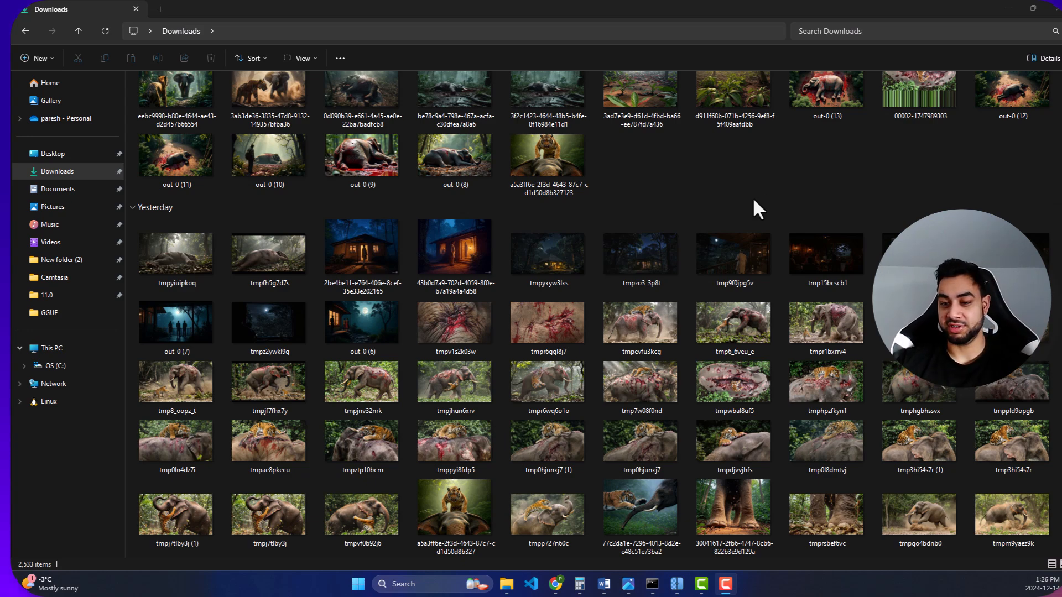
pyautogui.scroll(3, 752, 196)
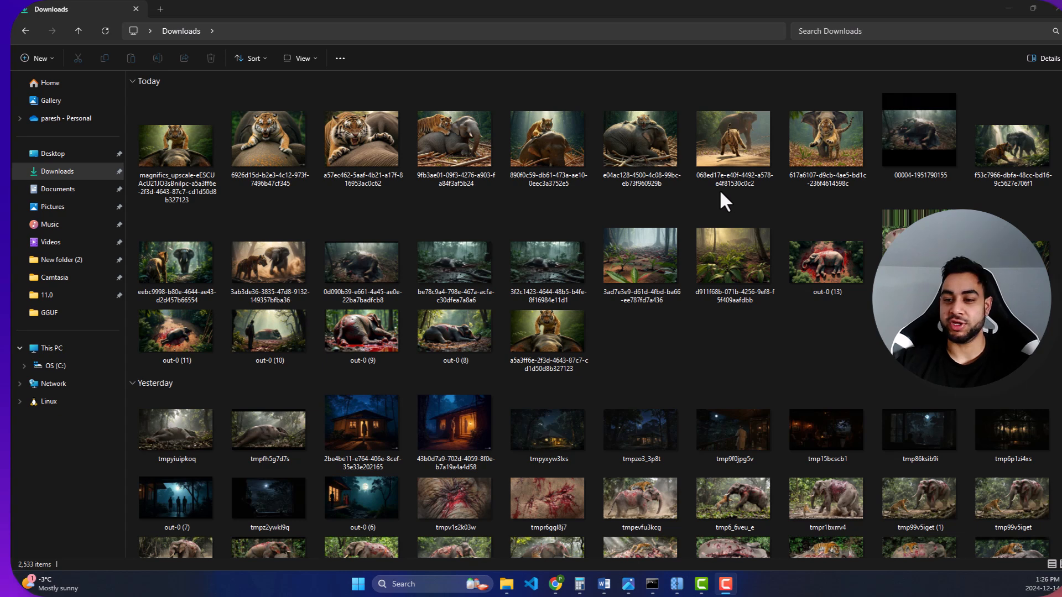
pyautogui.click(675, 359)
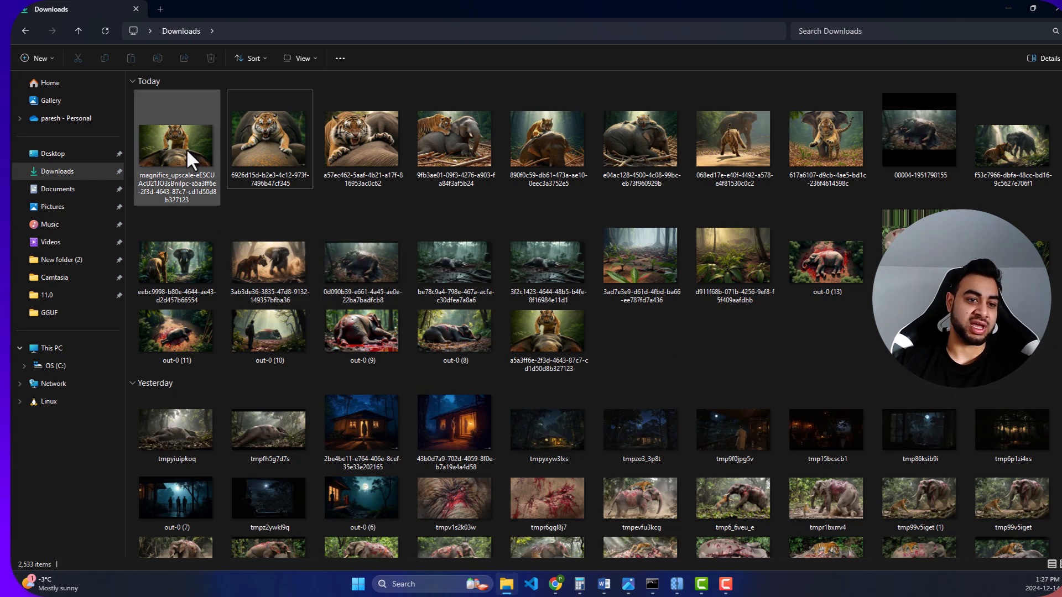
pyautogui.doubleClick(547, 334)
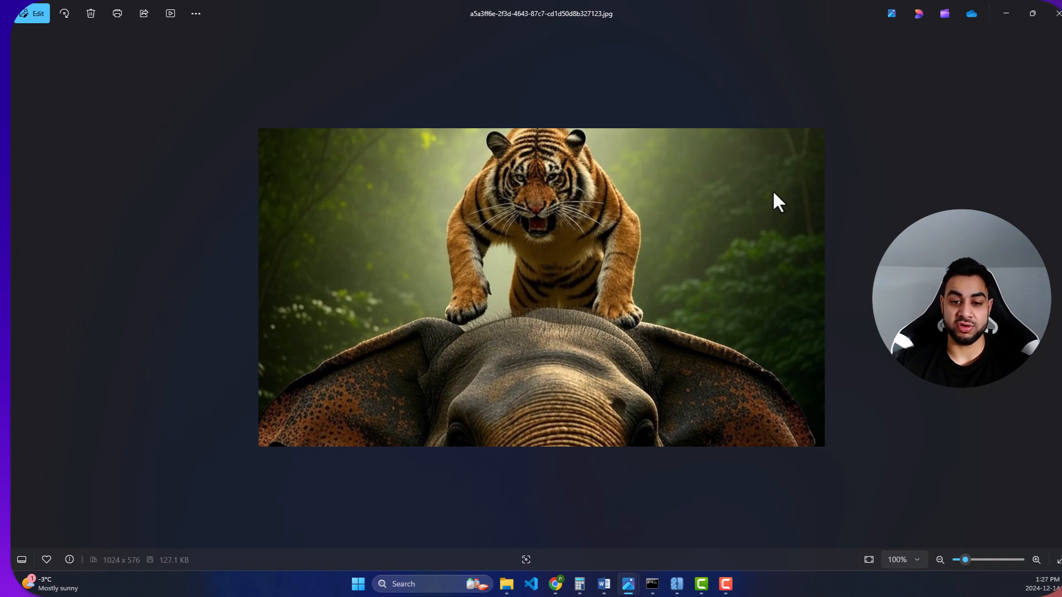
pyautogui.scroll(5, 558, 227)
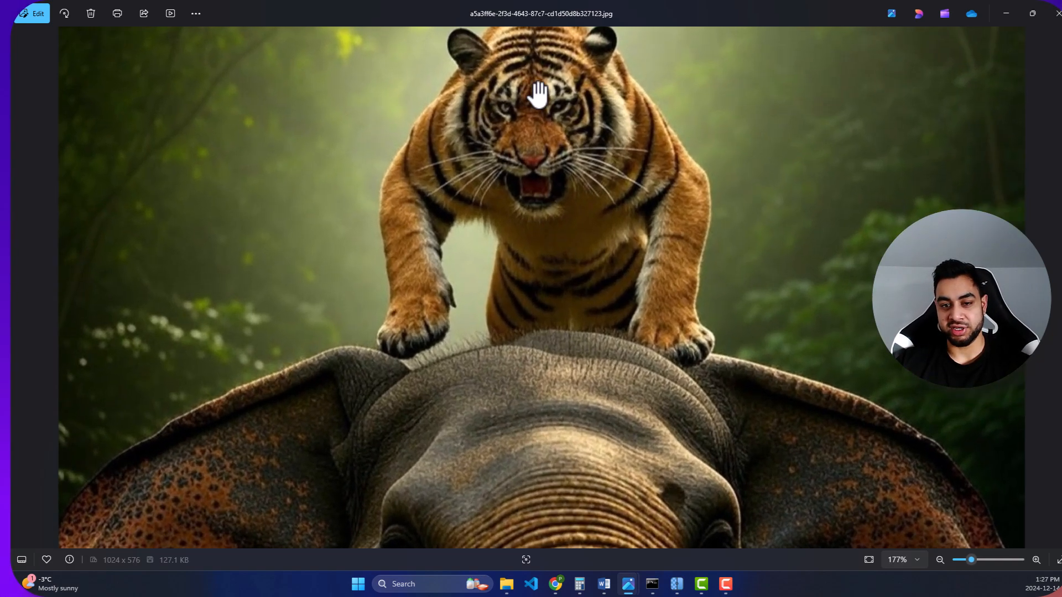
pyautogui.scroll(-3, 599, 119)
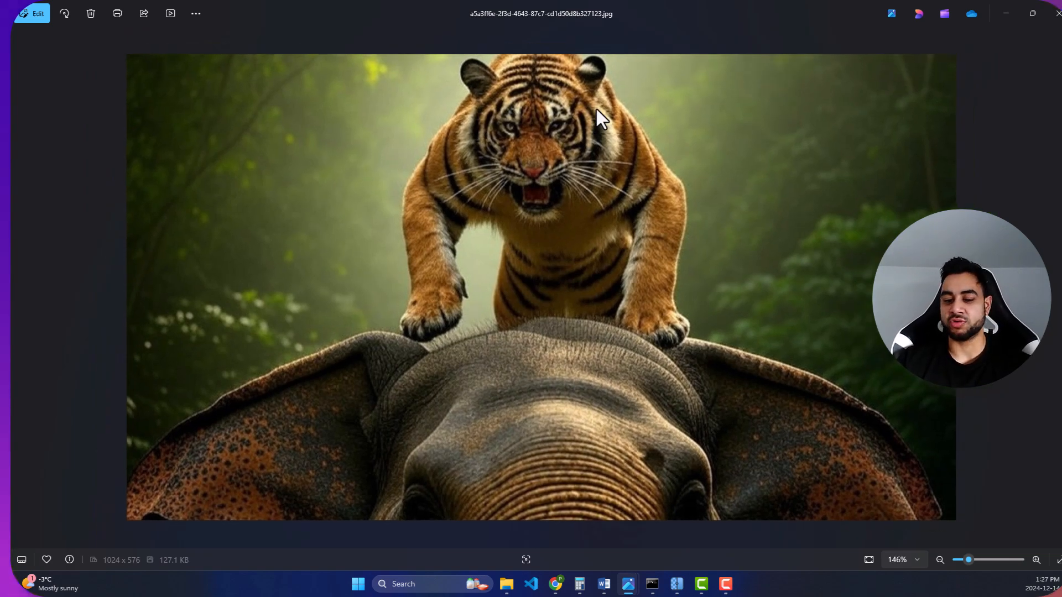
pyautogui.click(1056, 13)
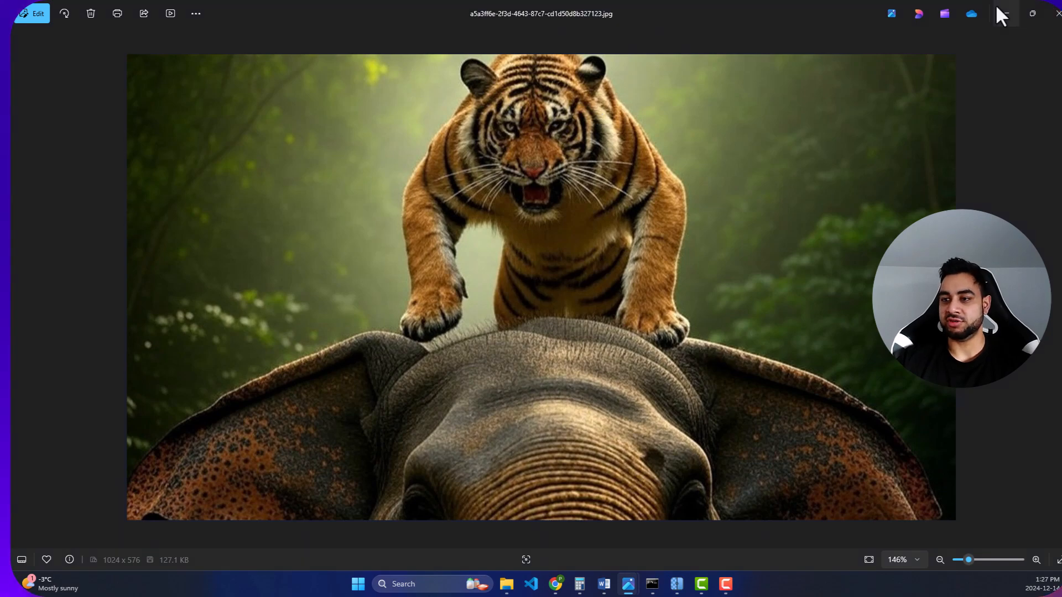
pyautogui.click(1008, 9)
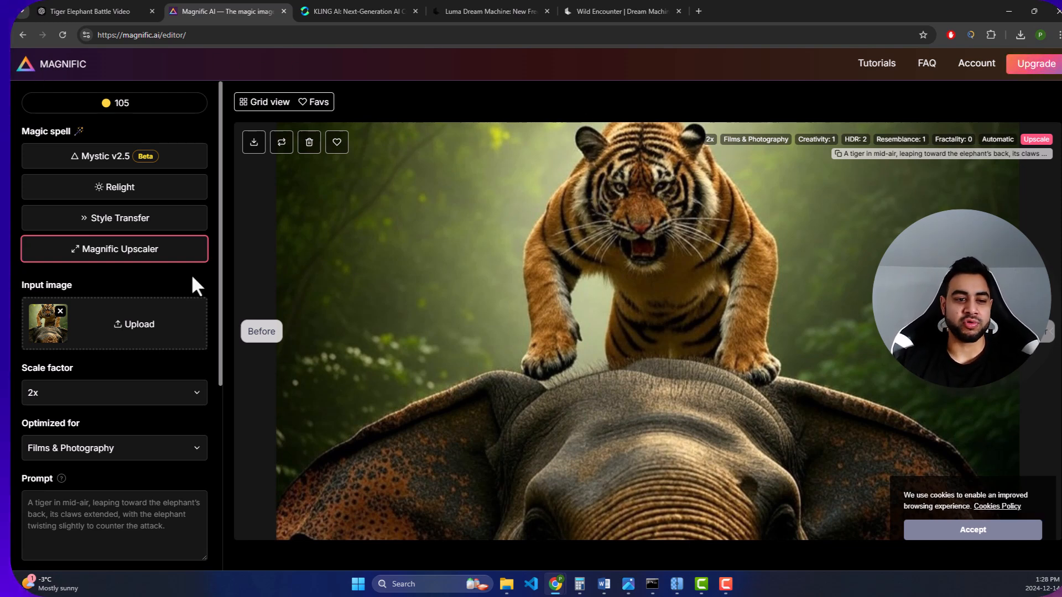
# - Switch to Magnific, compare the tiger image before and after upscaling across its full width, and accept the cookies
pyautogui.click(773, 244)
pyautogui.moveTo(782, 339); pyautogui.dragTo(1043, 334)
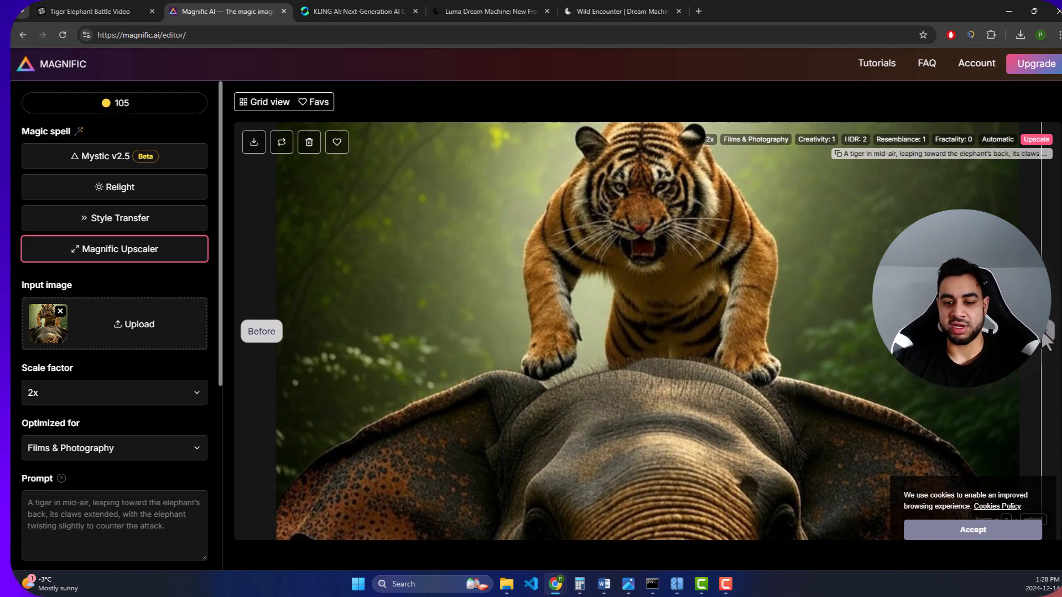
pyautogui.click(1043, 331)
pyautogui.moveTo(1045, 334); pyautogui.dragTo(243, 214)
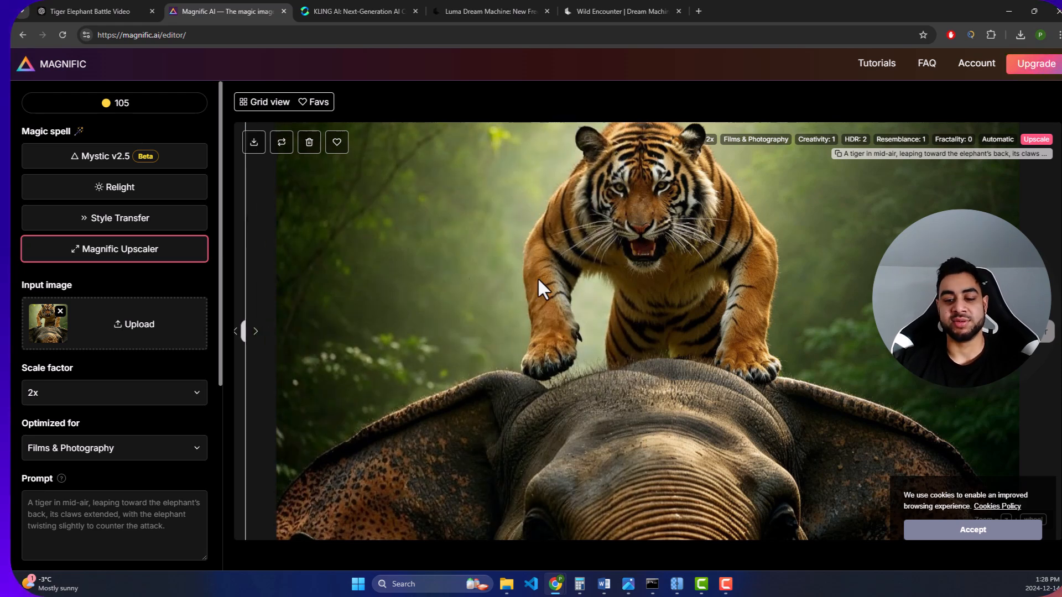
pyautogui.click(946, 522)
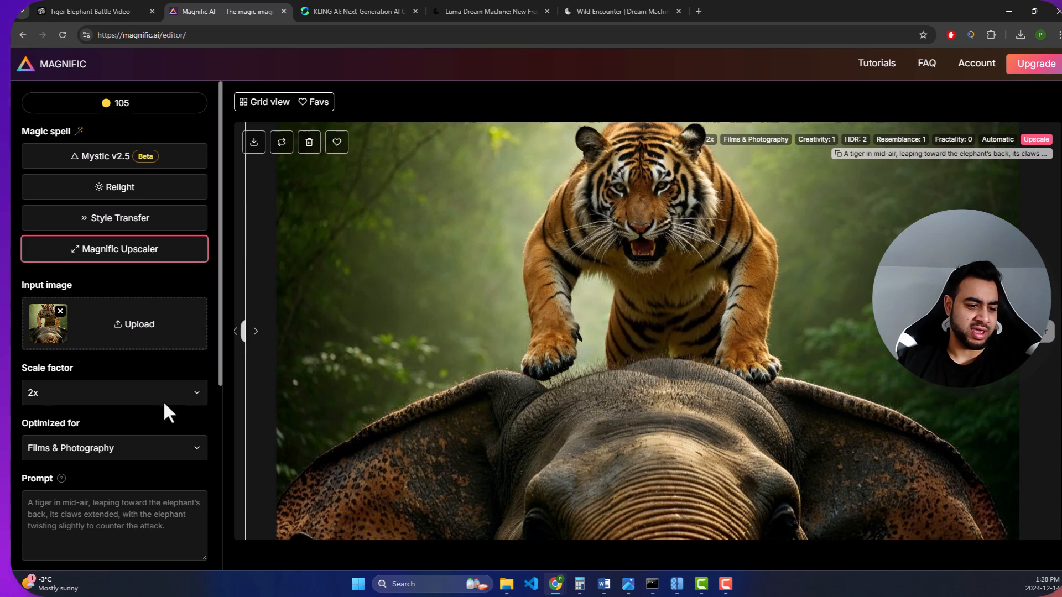
# - Review the upscaler's optimization presets and its Creativity, HDR, Resemblance, Fractality and Engine settings
pyautogui.scroll(-1, 102, 367)
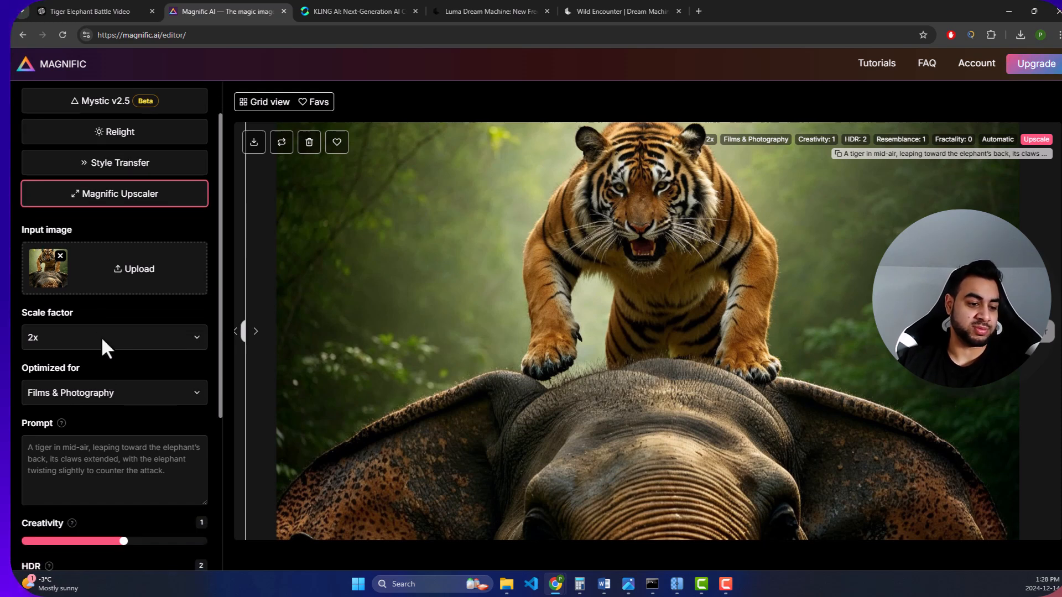
pyautogui.click(101, 397)
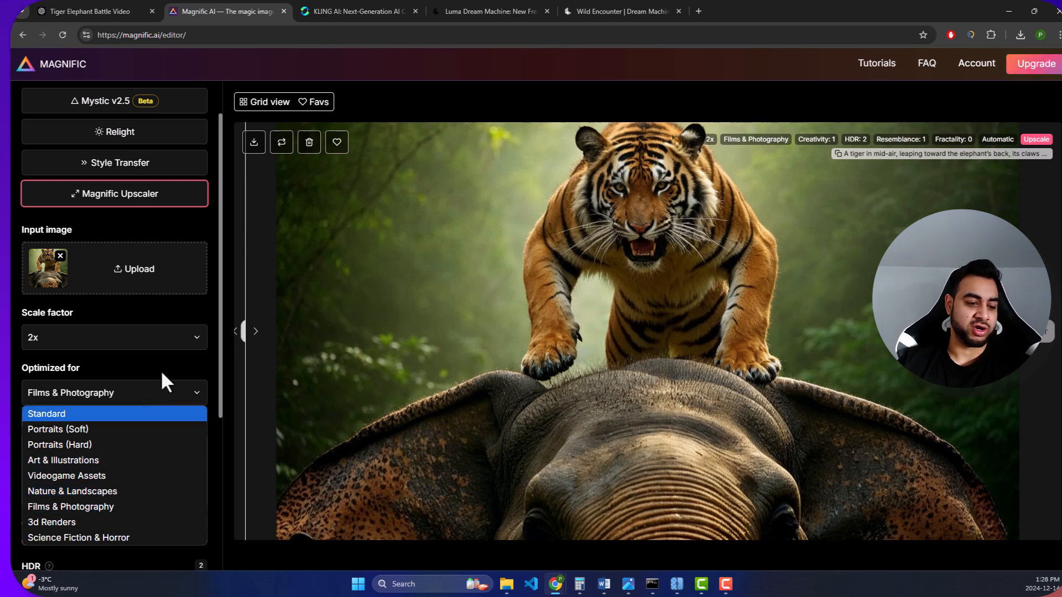
pyautogui.scroll(-5, 133, 412)
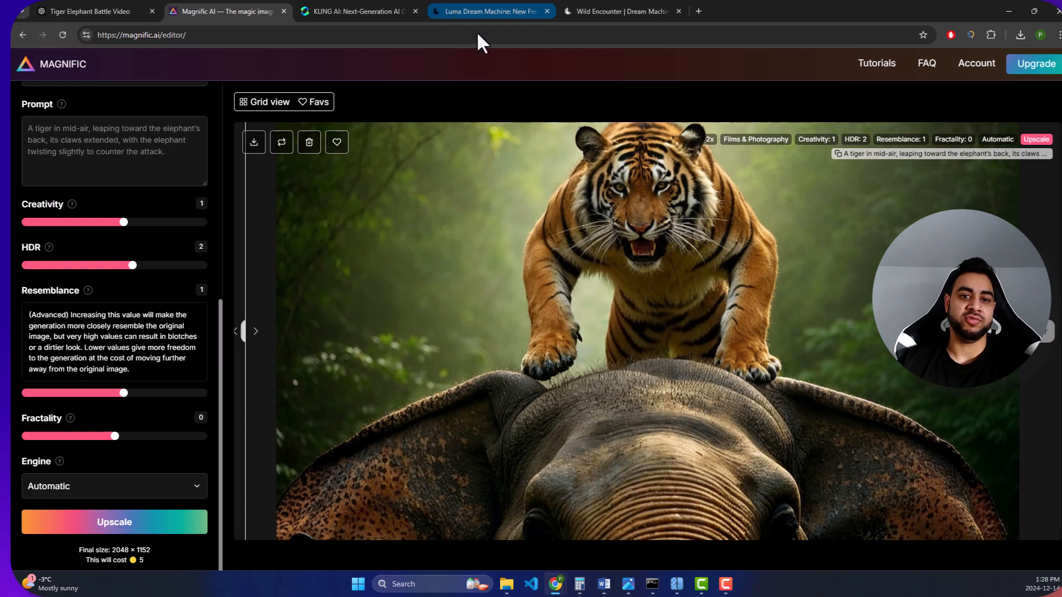
# - Switch to Luma Dream Machine, open the Jungle Standoff board and look through its prompts and generated tiger and elephant images
pyautogui.click(463, 6)
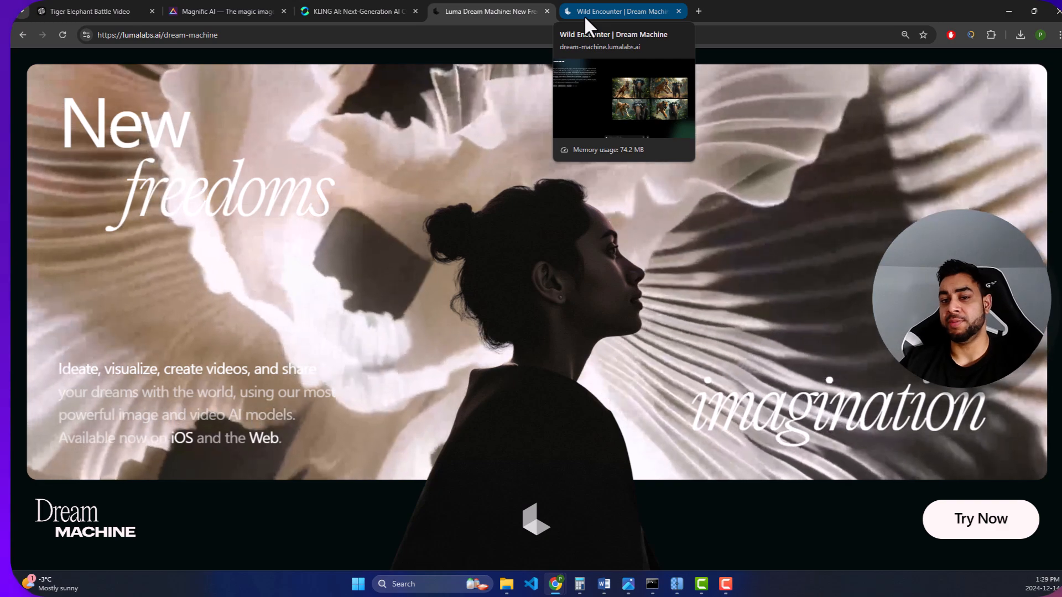
pyautogui.click(583, 15)
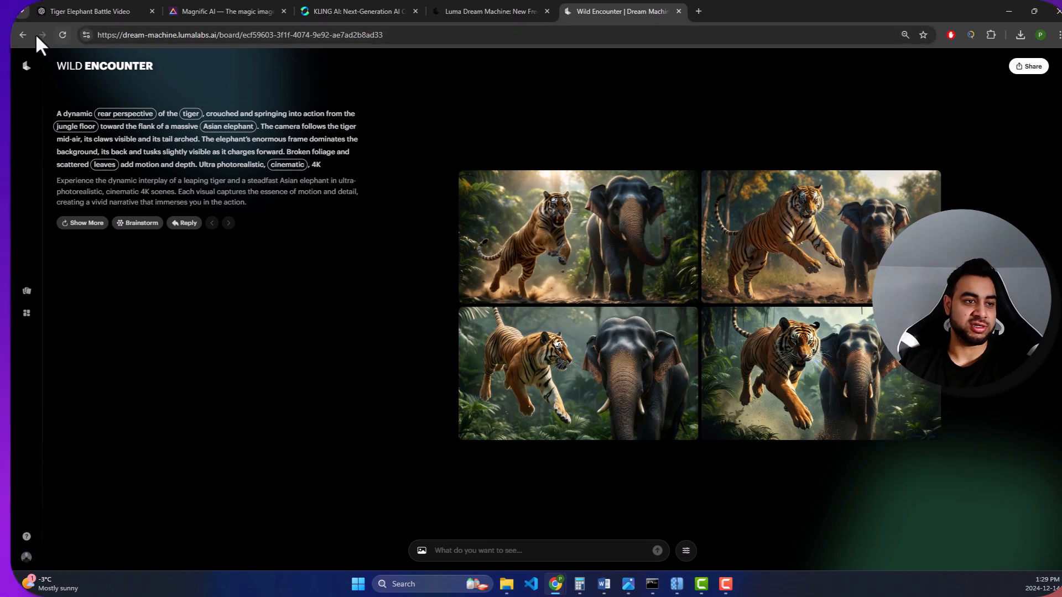
pyautogui.click(26, 291)
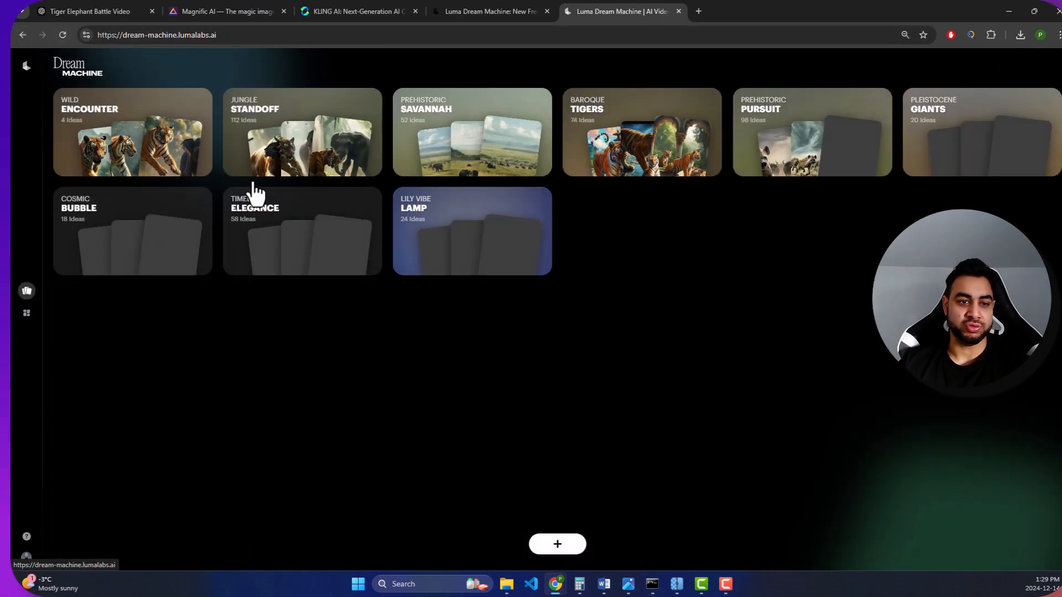
pyautogui.click(273, 148)
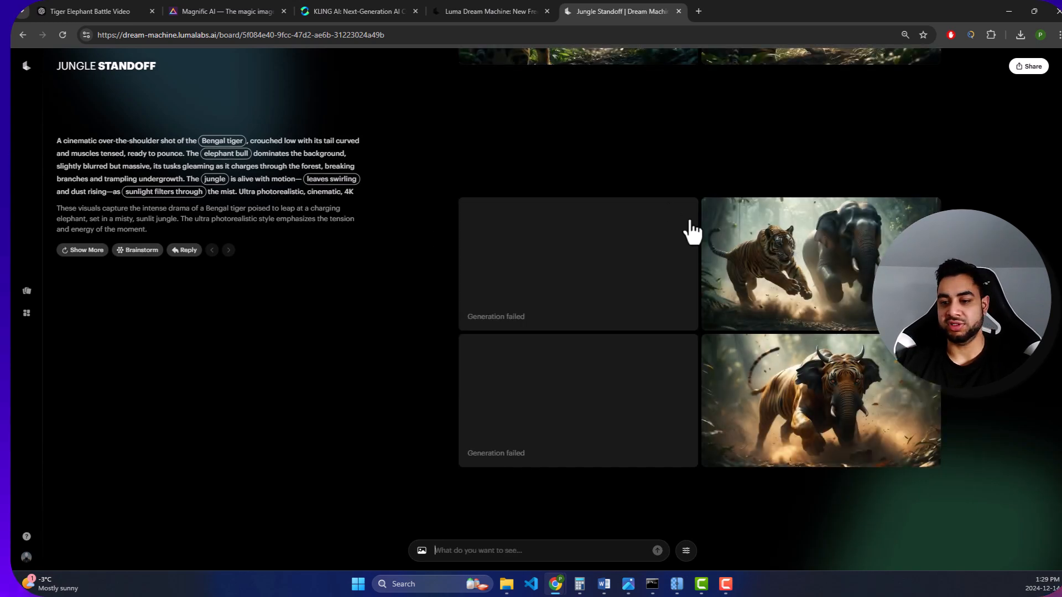
pyautogui.scroll(20, 356, 273)
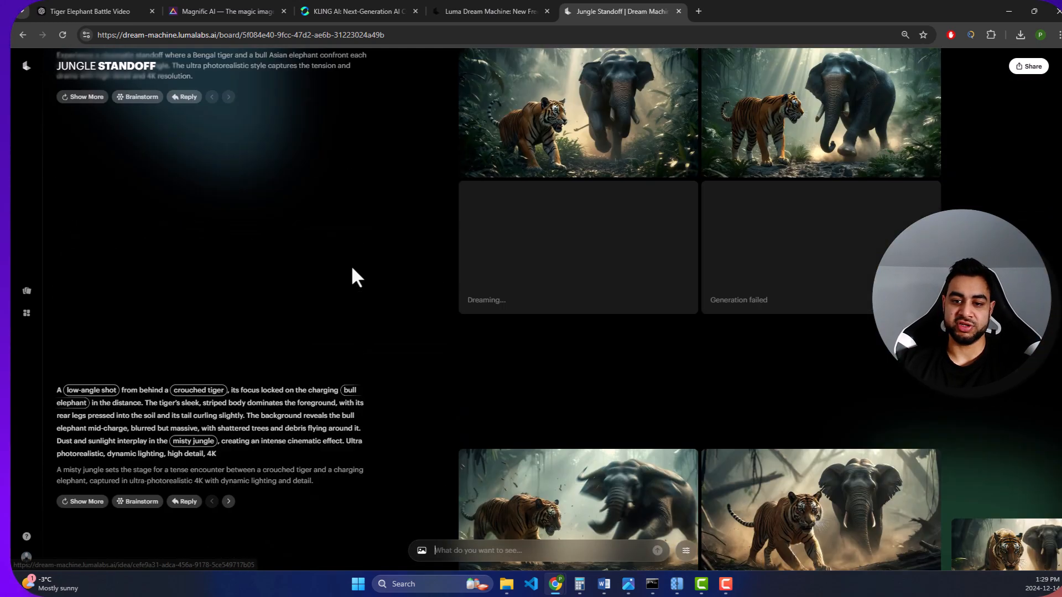
pyautogui.scroll(15, 354, 221)
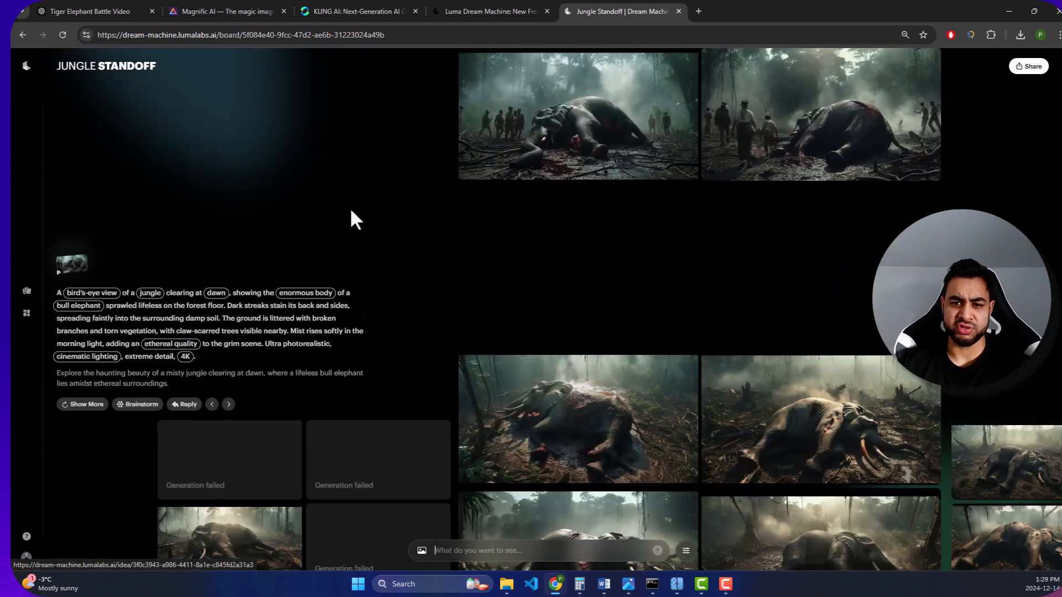
pyautogui.scroll(4, 524, 206)
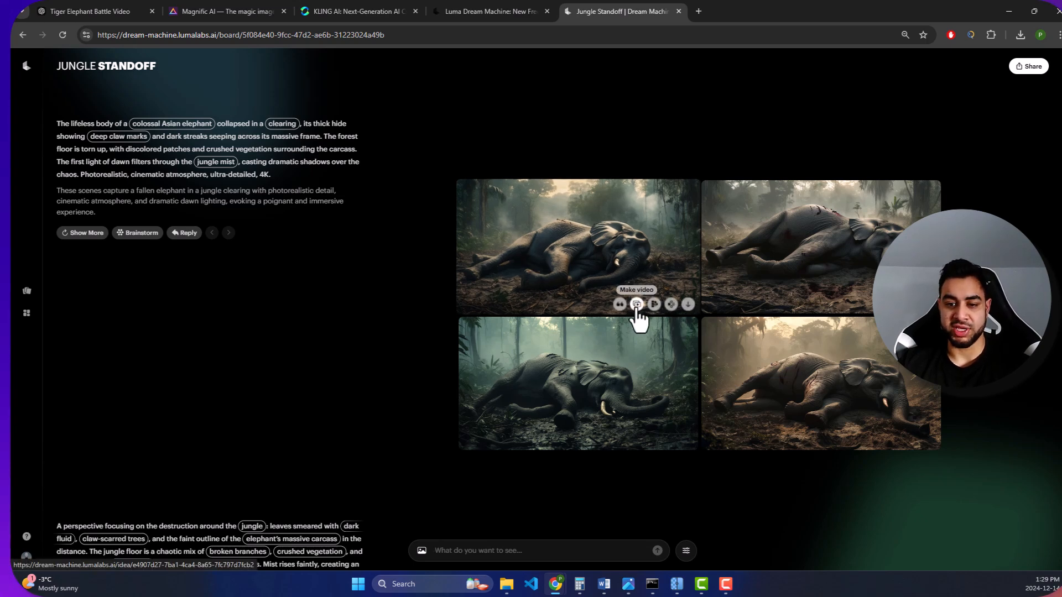
# - Switch to Kling AI and examine the text-to-video and image-to-video modes of AI Videos, including the start frame upload
pyautogui.click(370, 10)
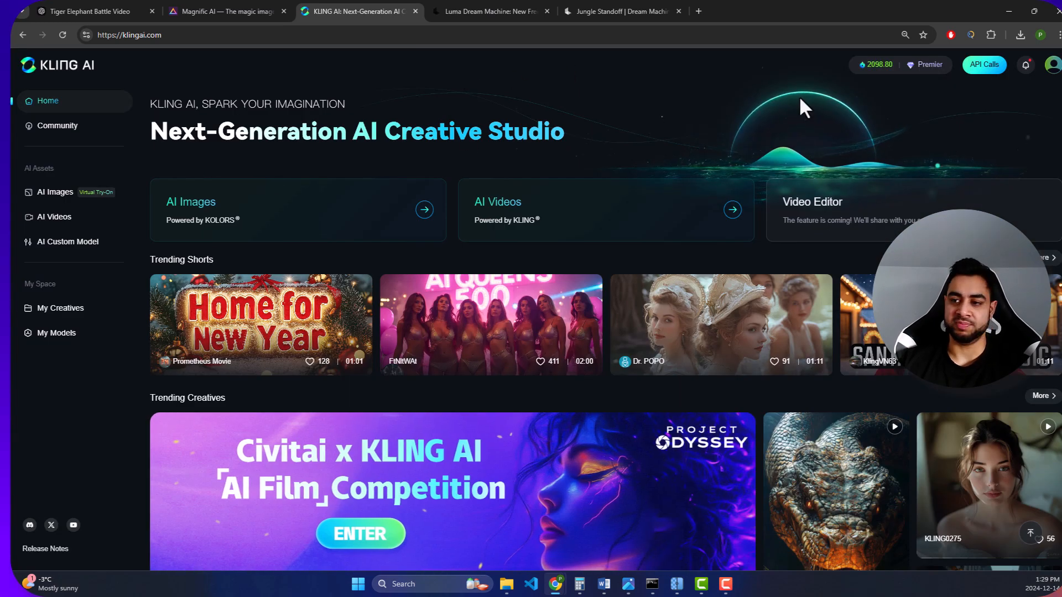
pyautogui.moveTo(1053, 69)
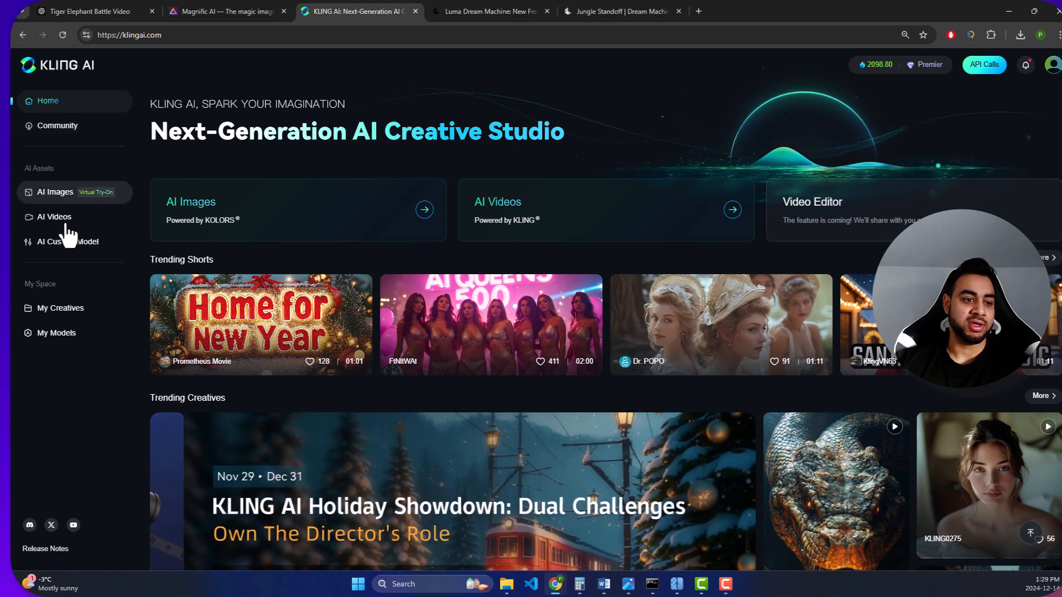
pyautogui.click(64, 224)
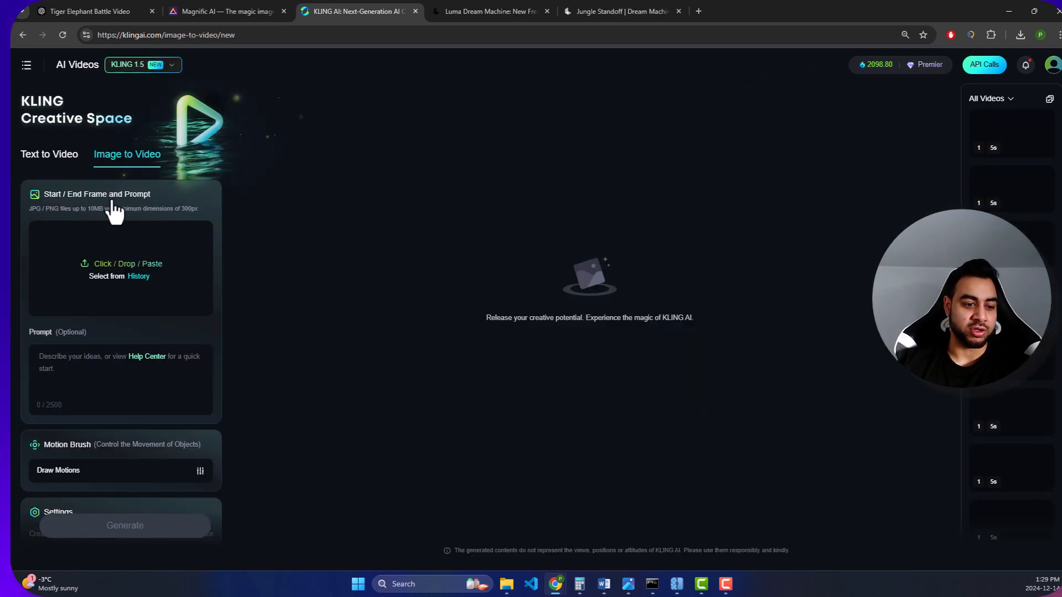
pyautogui.click(71, 160)
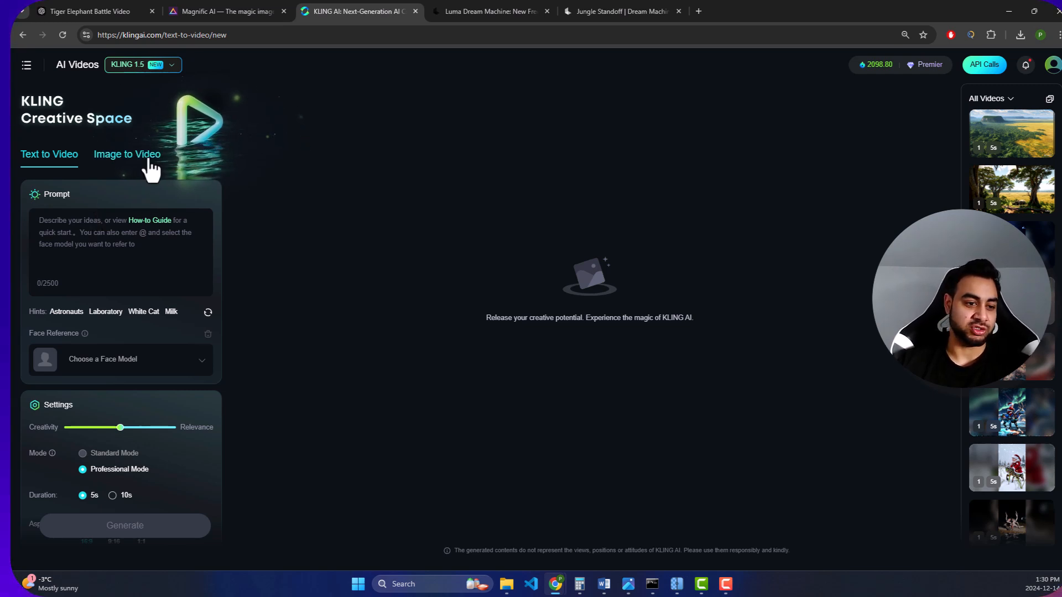
pyautogui.click(123, 158)
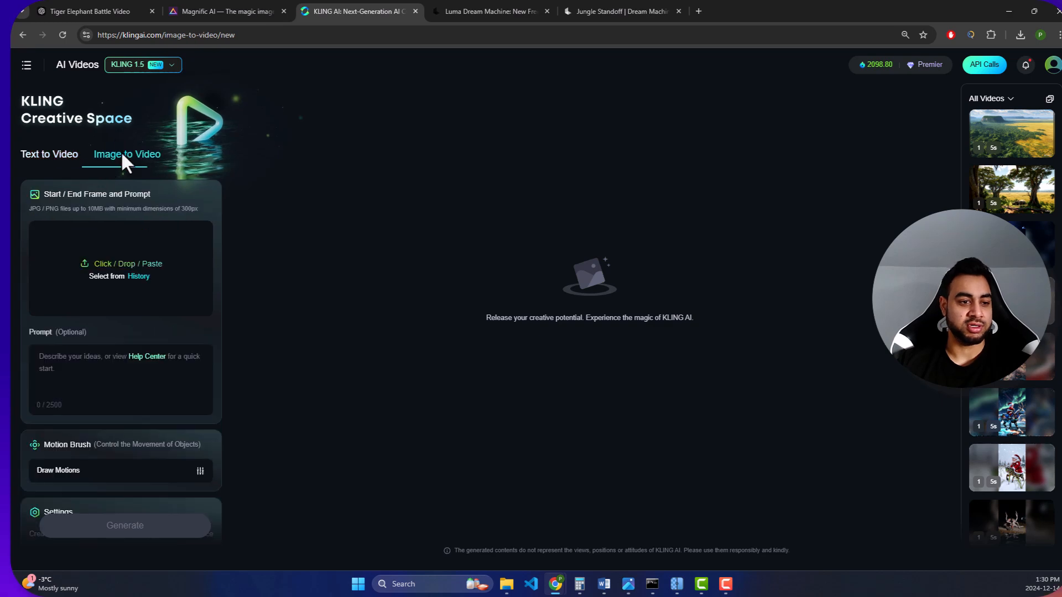
pyautogui.click(109, 279)
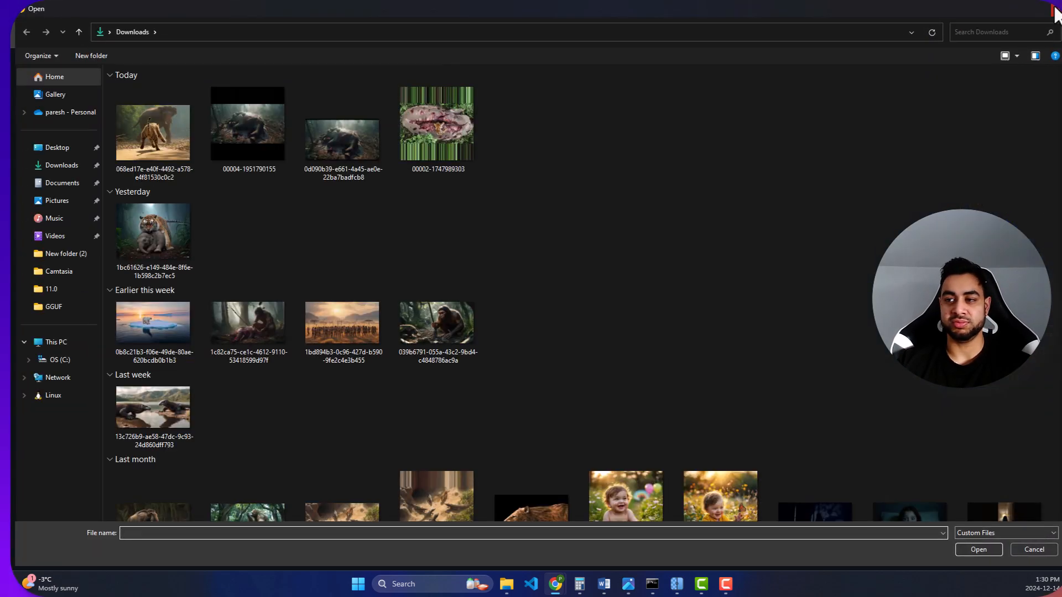
pyautogui.click(1057, 10)
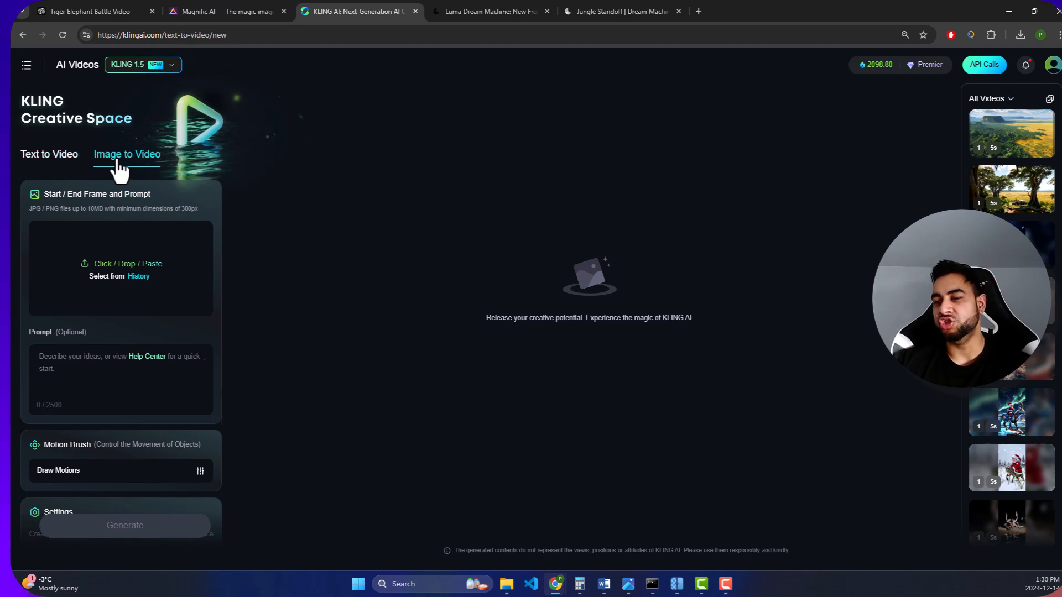
# - View the earlier jungle, rhinoceros and tiger-with-lizards videos from the history and return to the text-to-video mode
pyautogui.click(1015, 145)
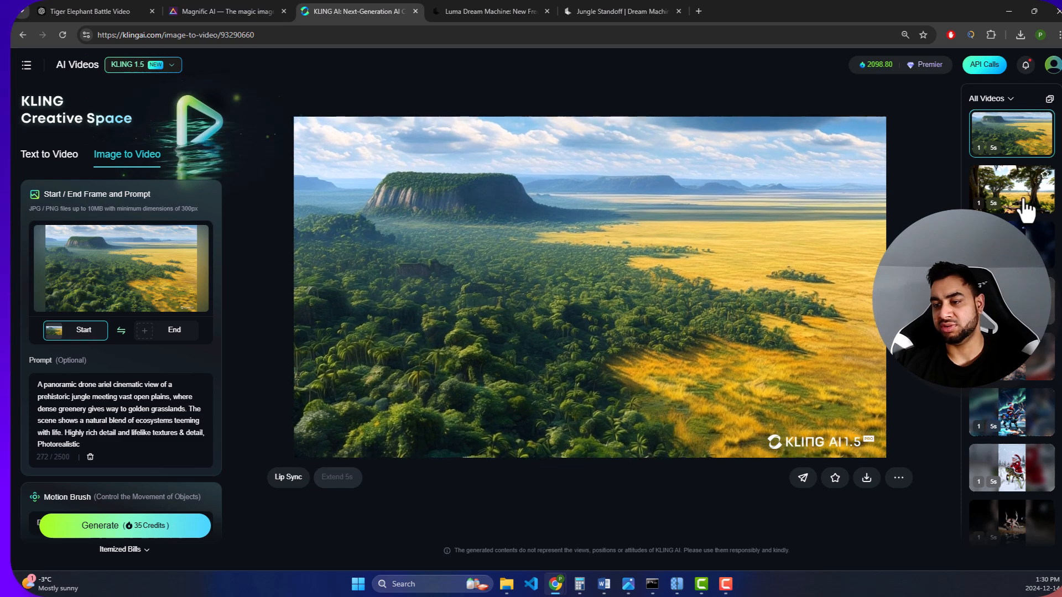
pyautogui.click(1024, 209)
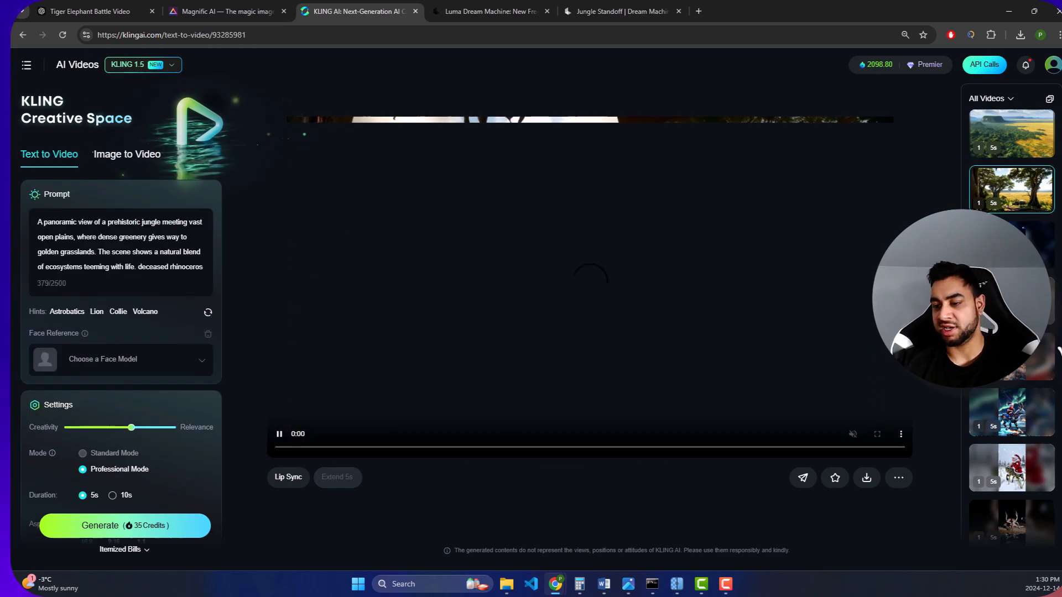
pyautogui.scroll(-10, 1040, 348)
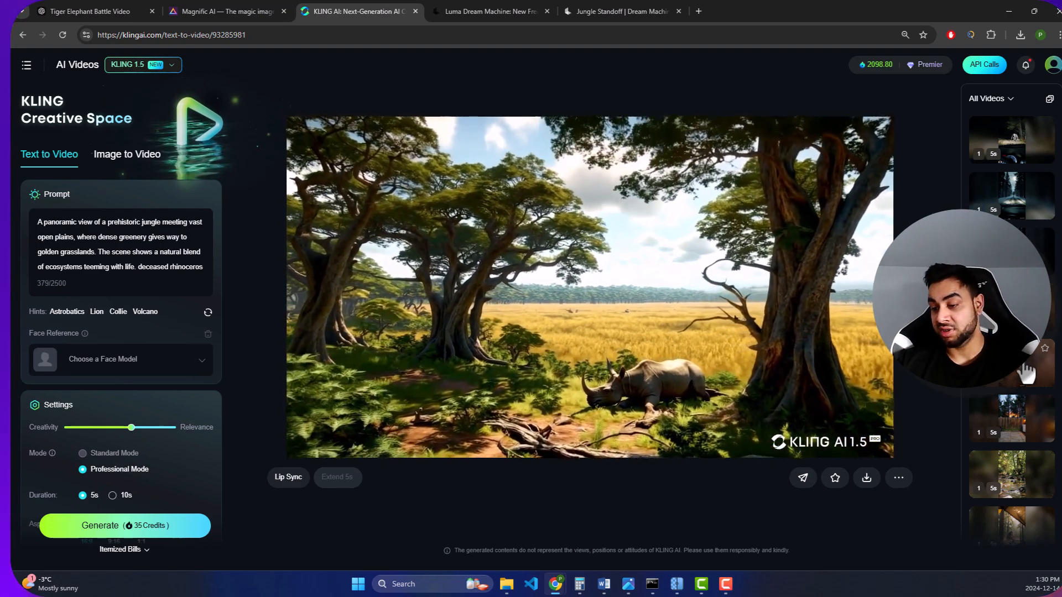
pyautogui.scroll(-5, 1025, 400)
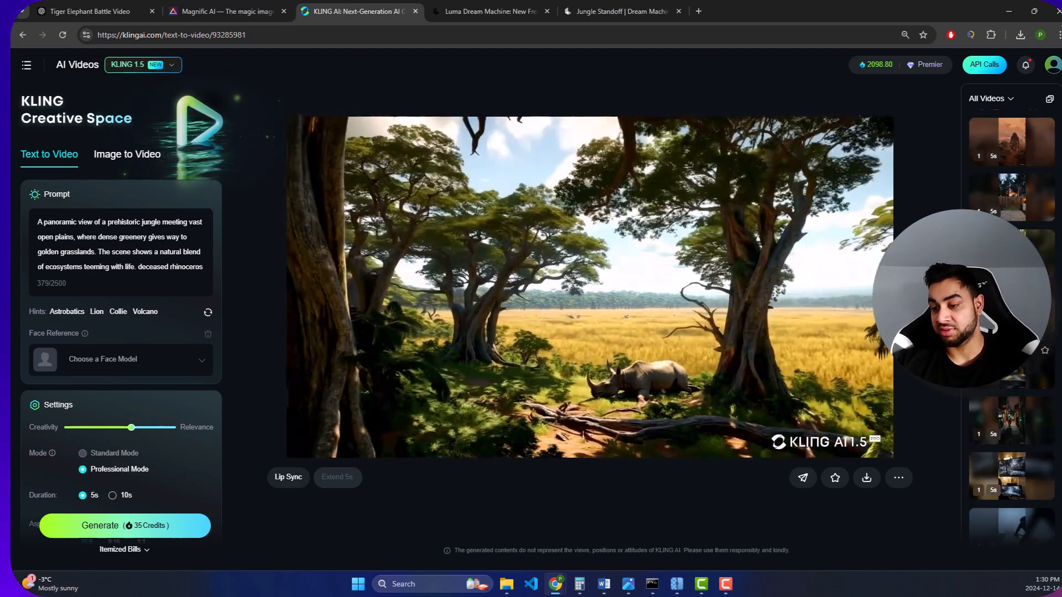
pyautogui.scroll(-7, 1012, 387)
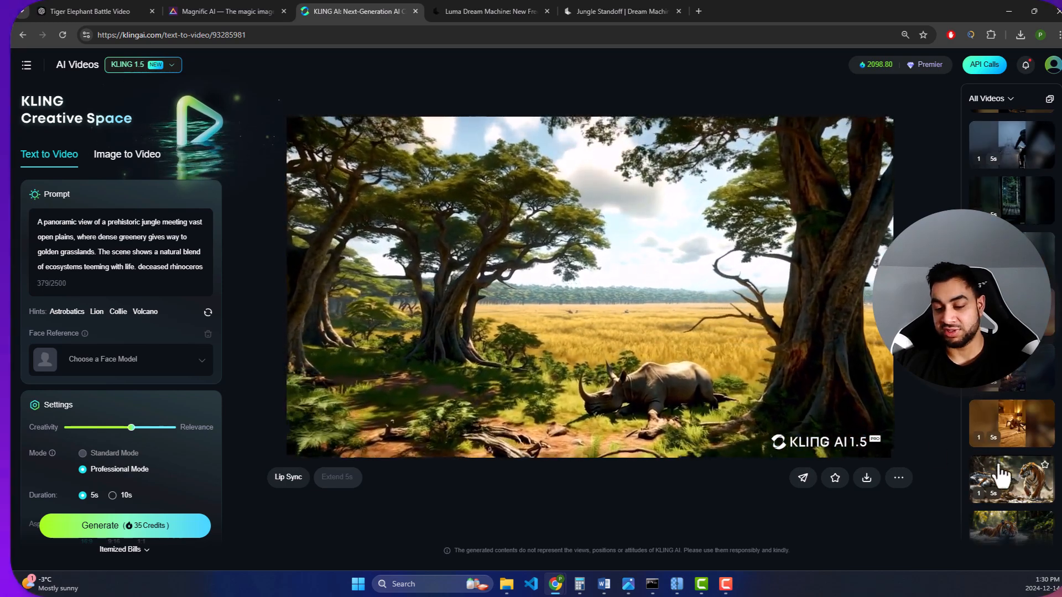
pyautogui.click(1012, 479)
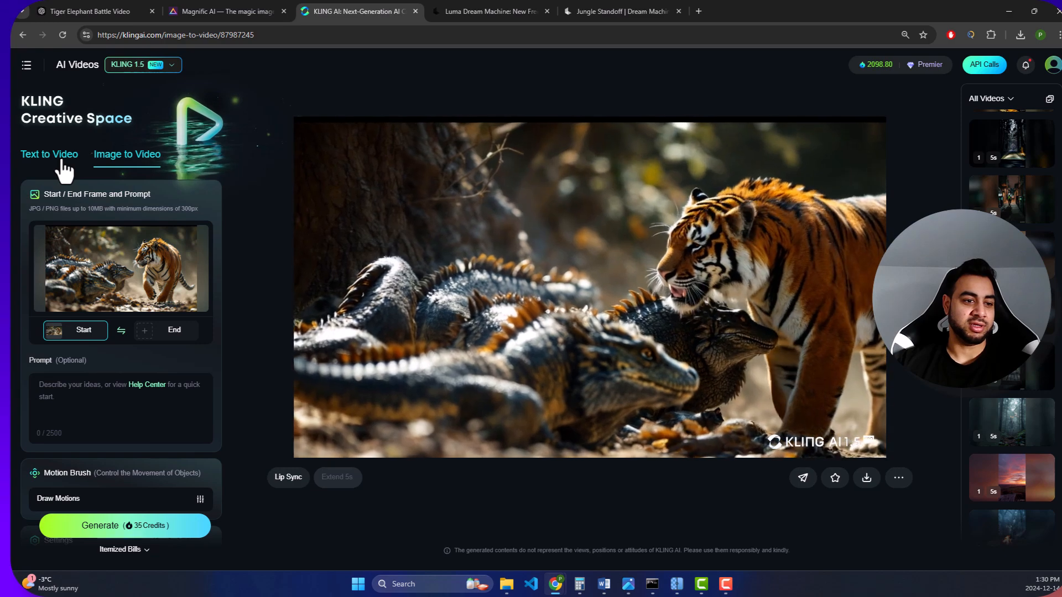
pyautogui.click(62, 160)
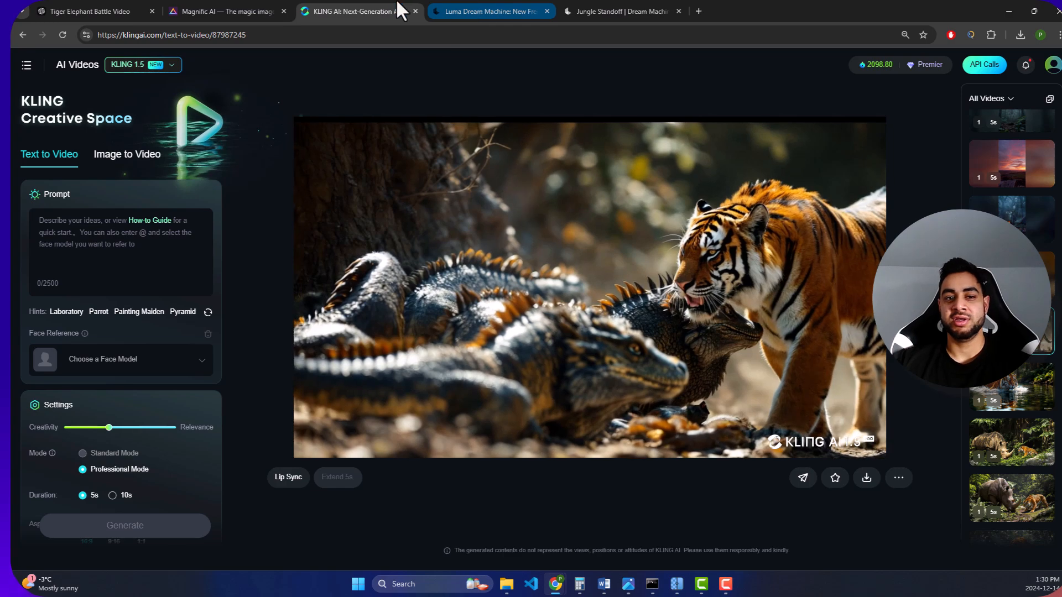
# - Check the Jungle Standoff board in Luma Dream Machine and return to Kling AI
pyautogui.click(463, 3)
pyautogui.click(639, 3)
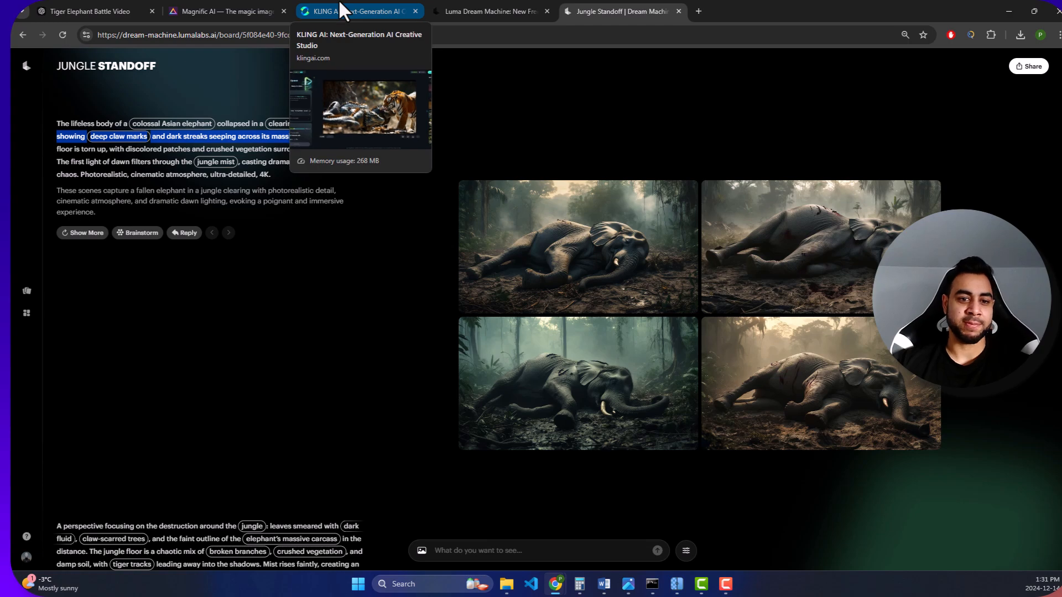
pyautogui.click(343, 10)
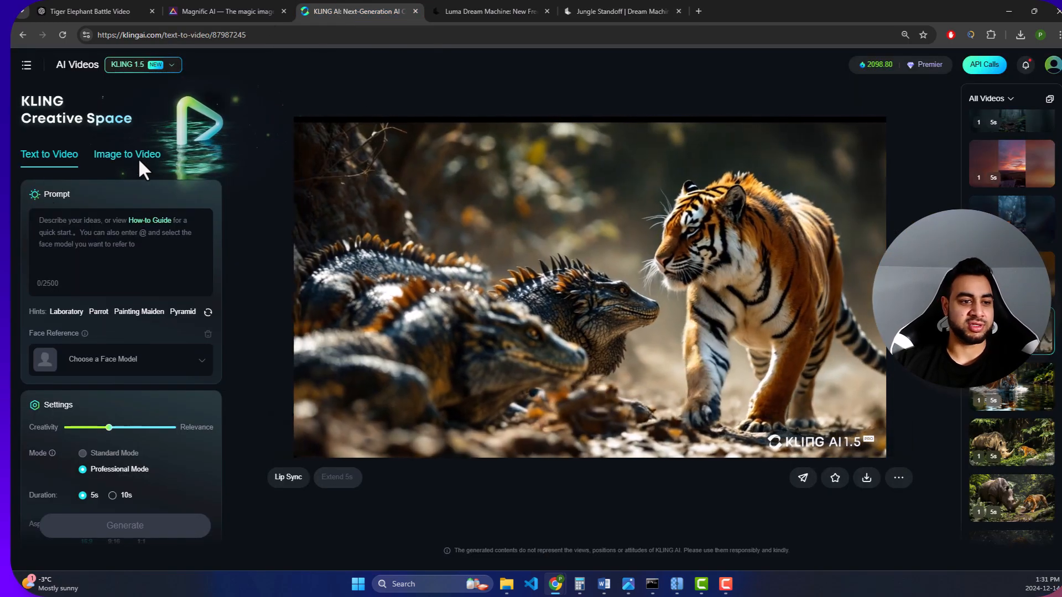
# - Switch to the image-to-video mode and load the settings and negative prompt of the earlier video of the tiger in water
pyautogui.click(102, 158)
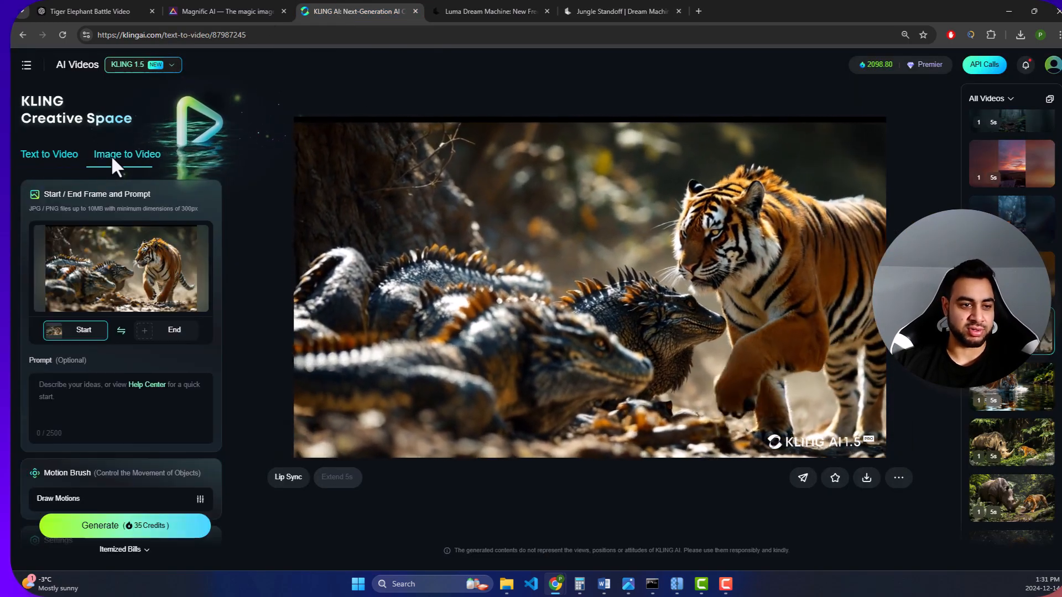
pyautogui.scroll(-9, 121, 417)
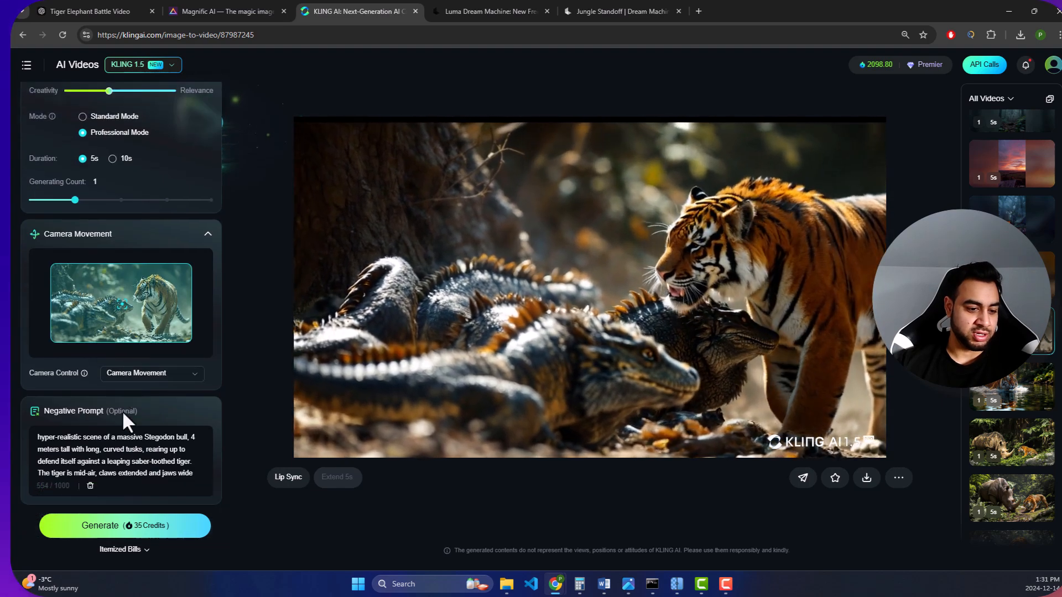
pyautogui.scroll(9, 187, 400)
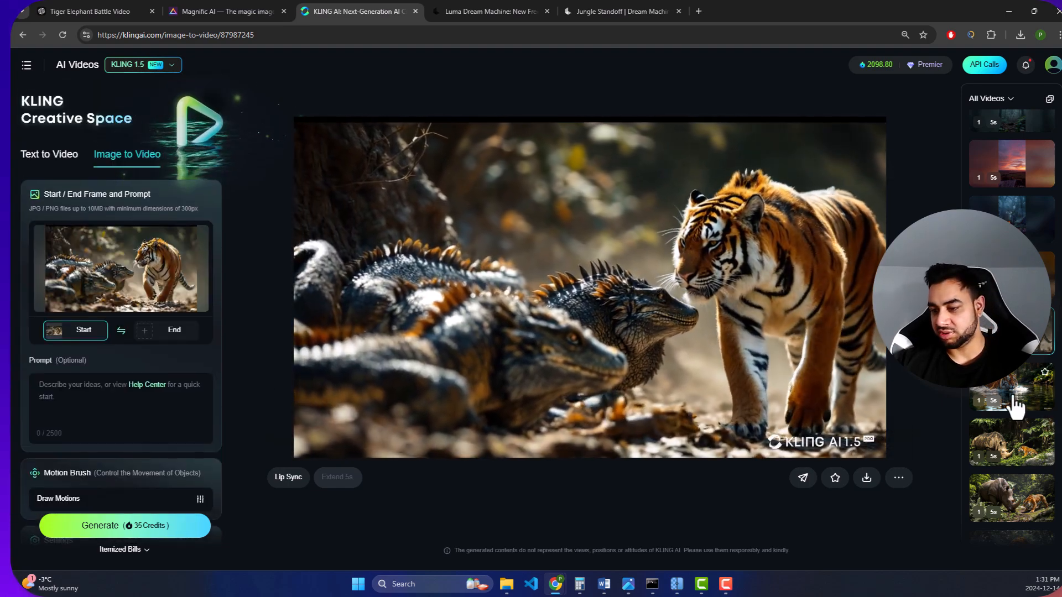
pyautogui.click(1016, 407)
pyautogui.scroll(-5, 147, 320)
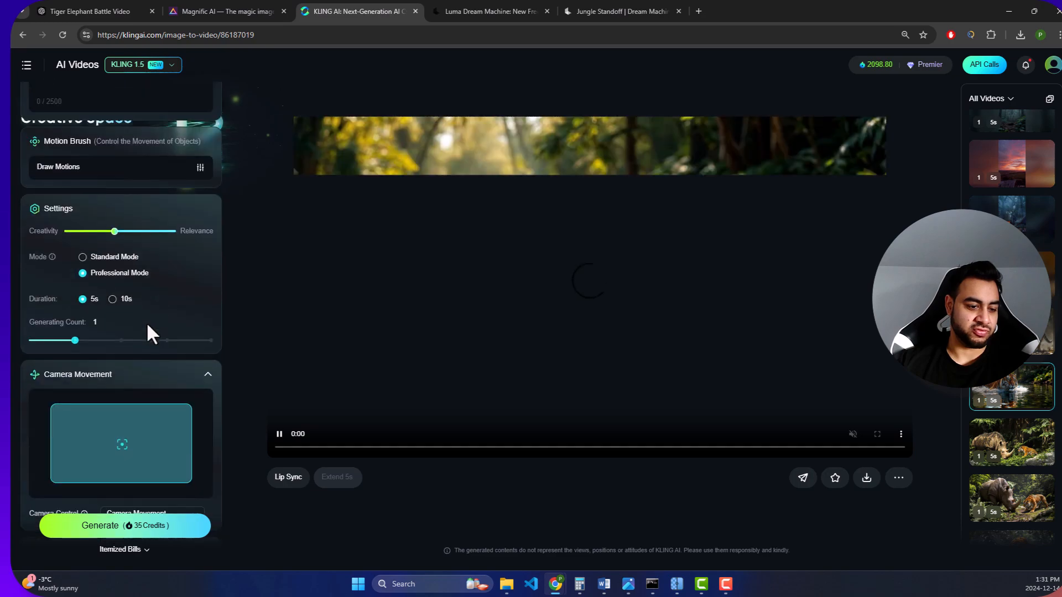
pyautogui.scroll(-3, 163, 393)
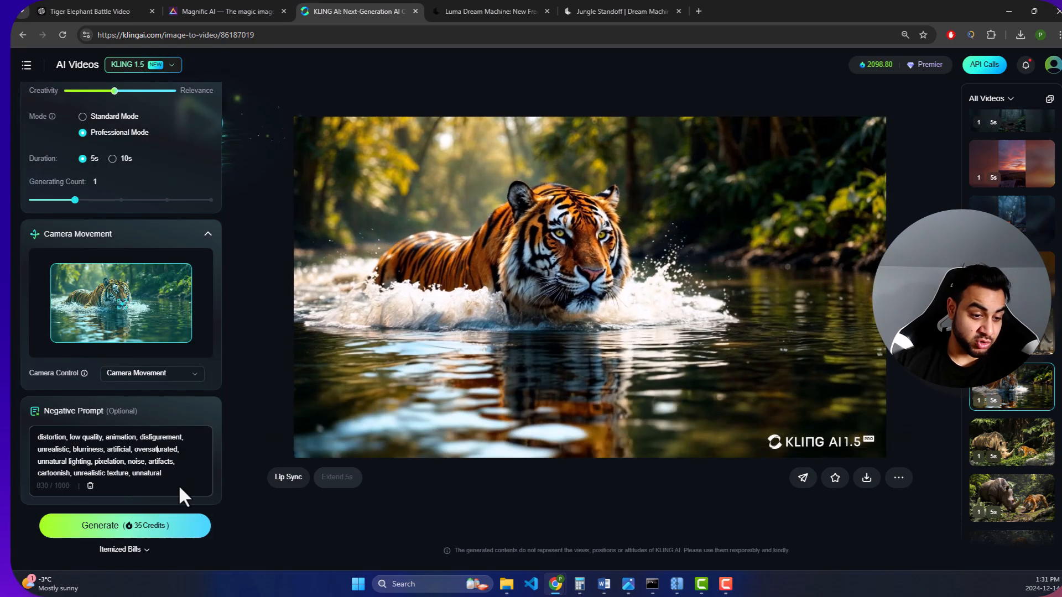
# - Read through the negative prompt's terms, such as distortion, low quality, animation and disfigurement
pyautogui.moveTo(181, 485); pyautogui.dragTo(31, 419)
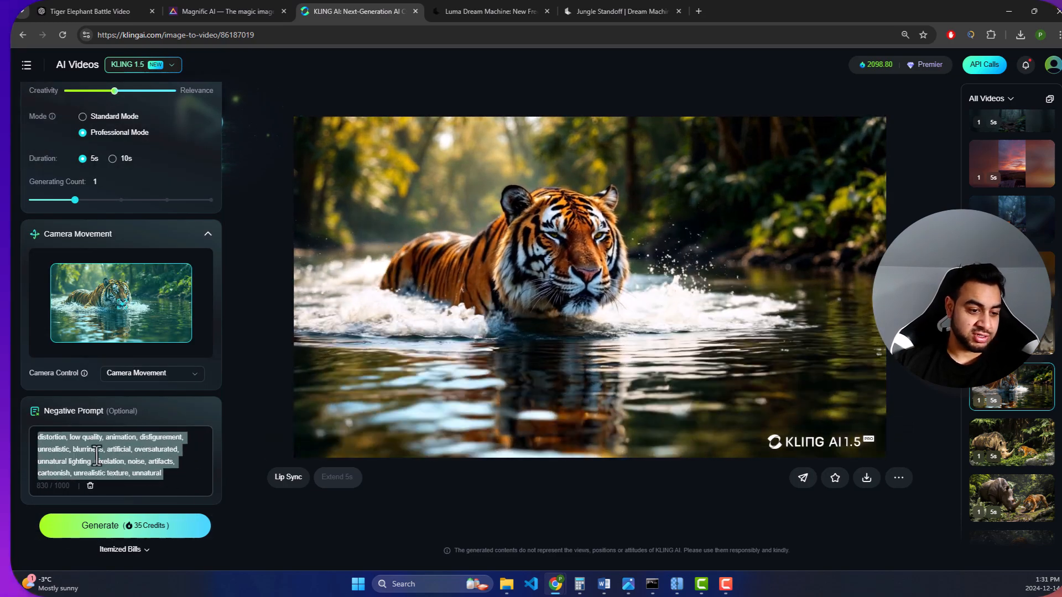
pyautogui.click(77, 447)
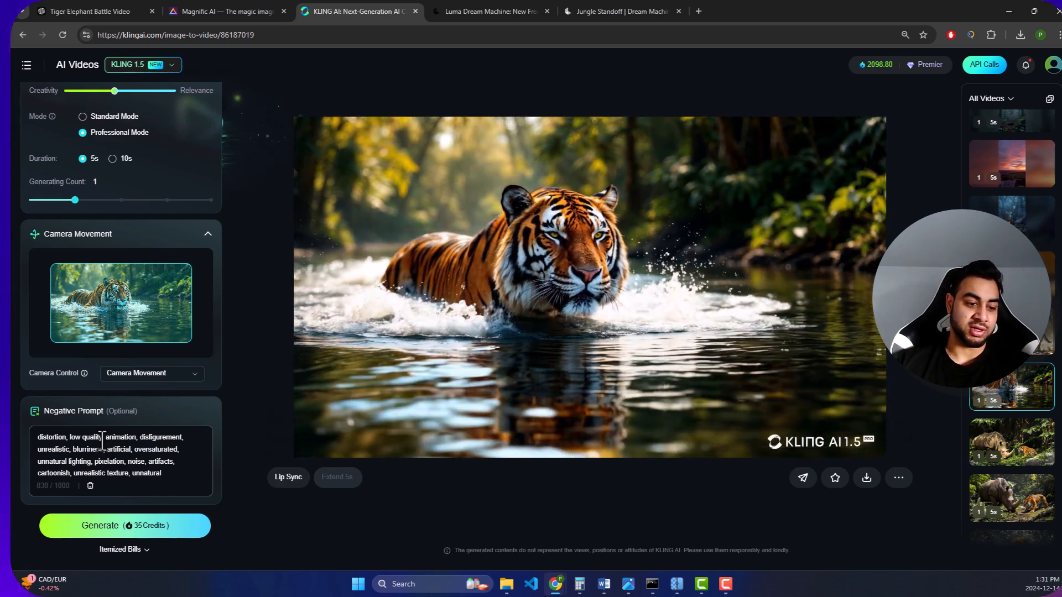
pyautogui.moveTo(102, 440); pyautogui.dragTo(160, 473)
pyautogui.click(160, 474)
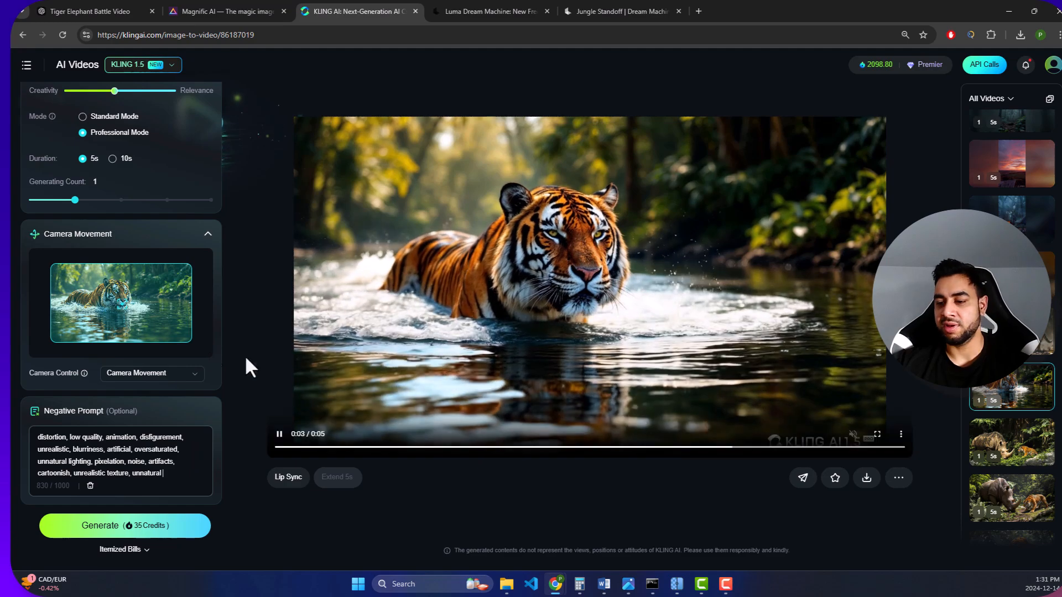
# - Replace the start frame with the magnifics_upscale image of the tiger on the elephant from the Downloads folder
pyautogui.scroll(10, 161, 332)
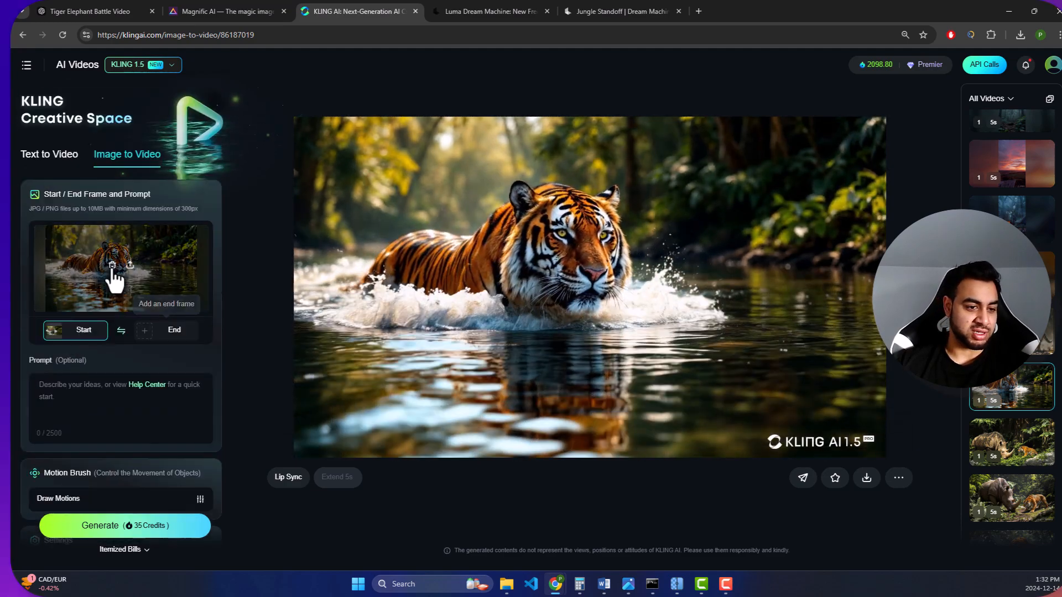
pyautogui.click(113, 264)
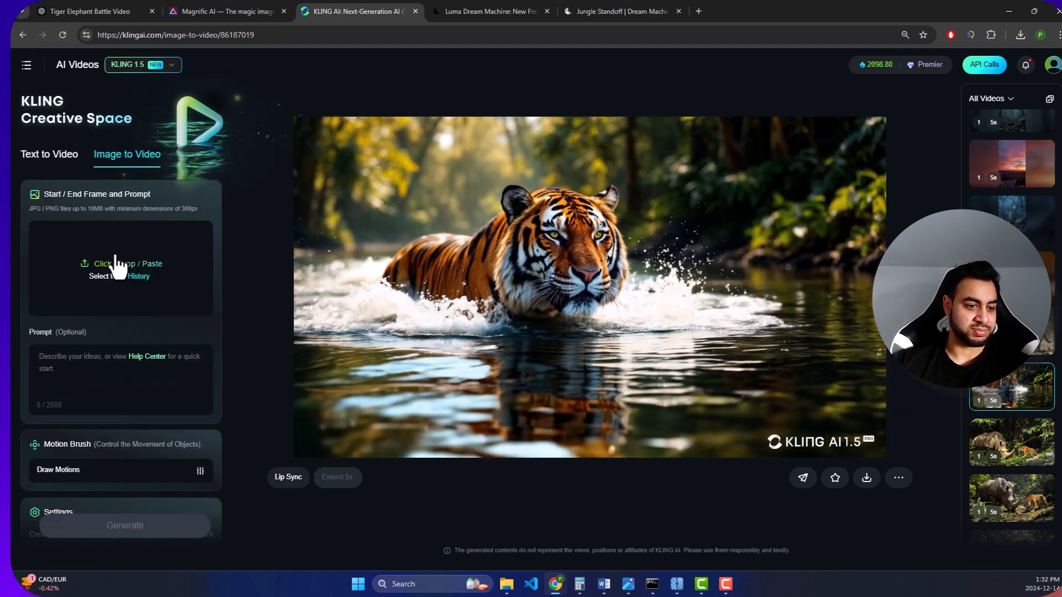
pyautogui.click(115, 258)
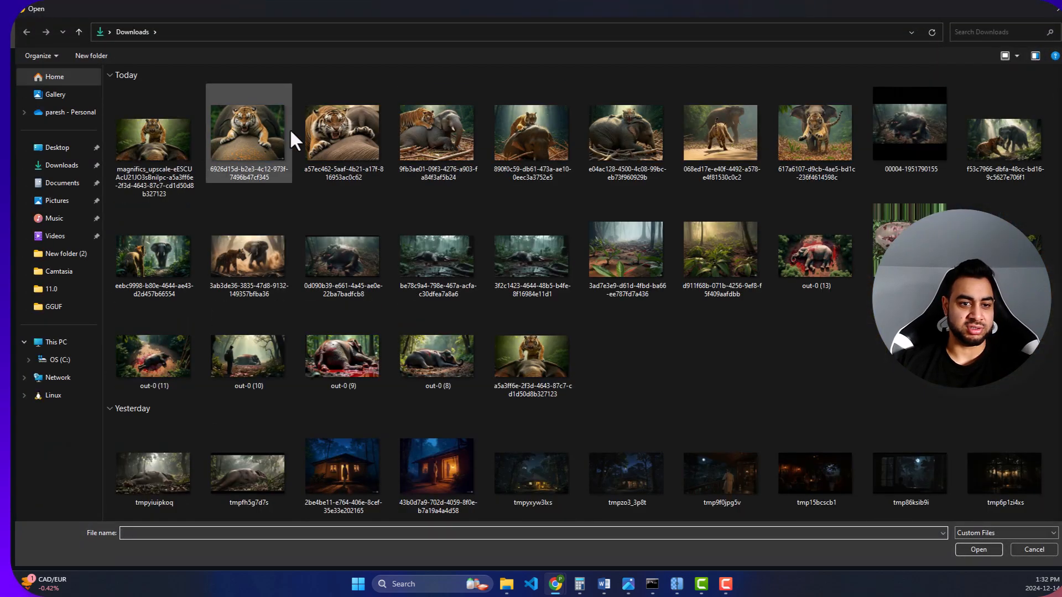
pyautogui.doubleClick(154, 155)
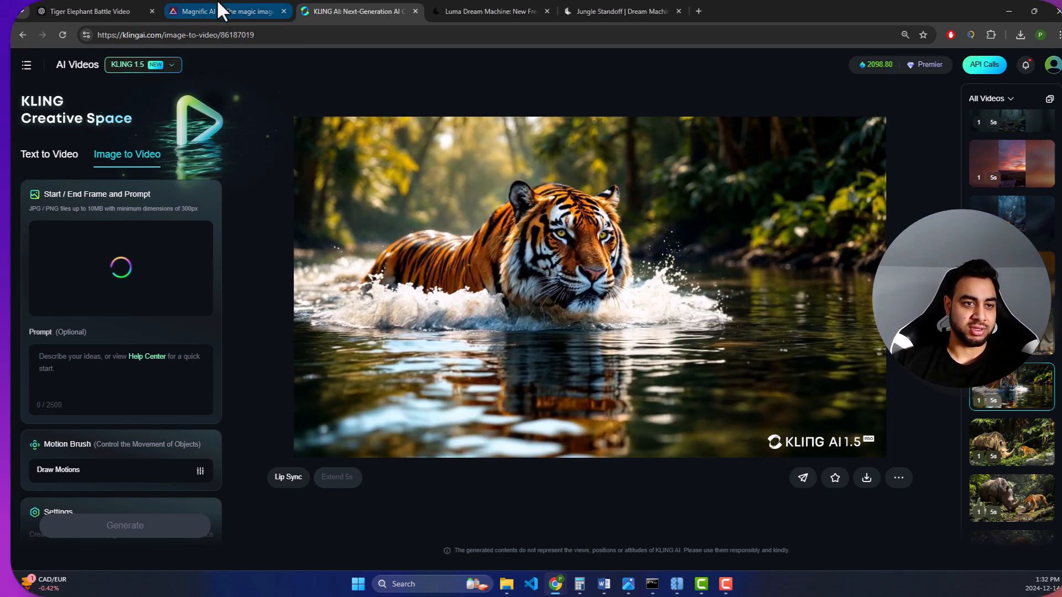
# - Reuse the Magnific prompt about a tiger in mid-air, leaping toward the elephant's back, as the video prompt in Kling AI
pyautogui.click(217, 2)
pyautogui.scroll(4, 141, 273)
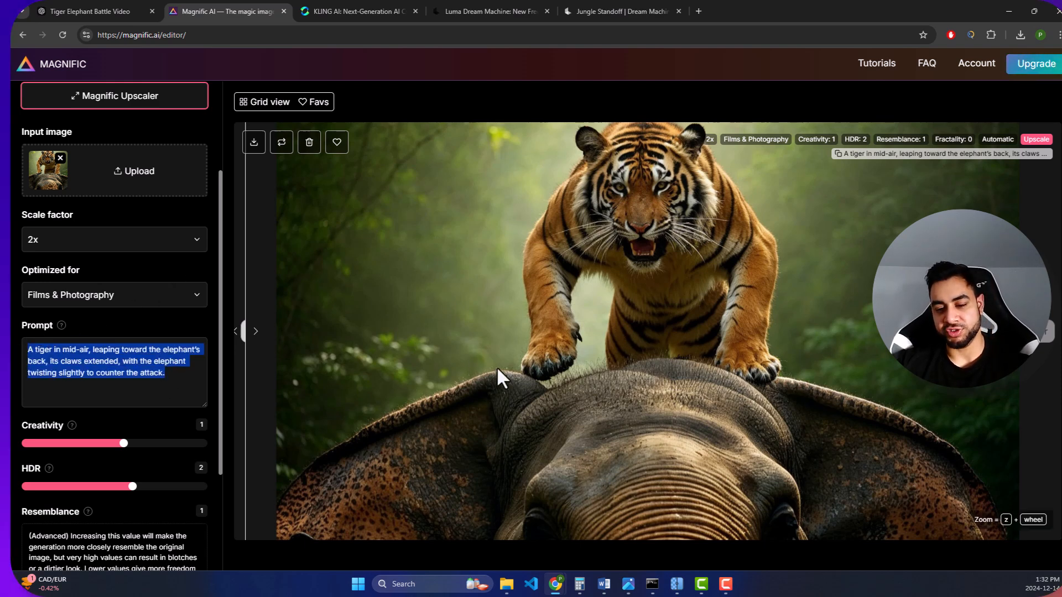
pyautogui.click(91, 8)
pyautogui.click(210, 11)
pyautogui.click(382, 10)
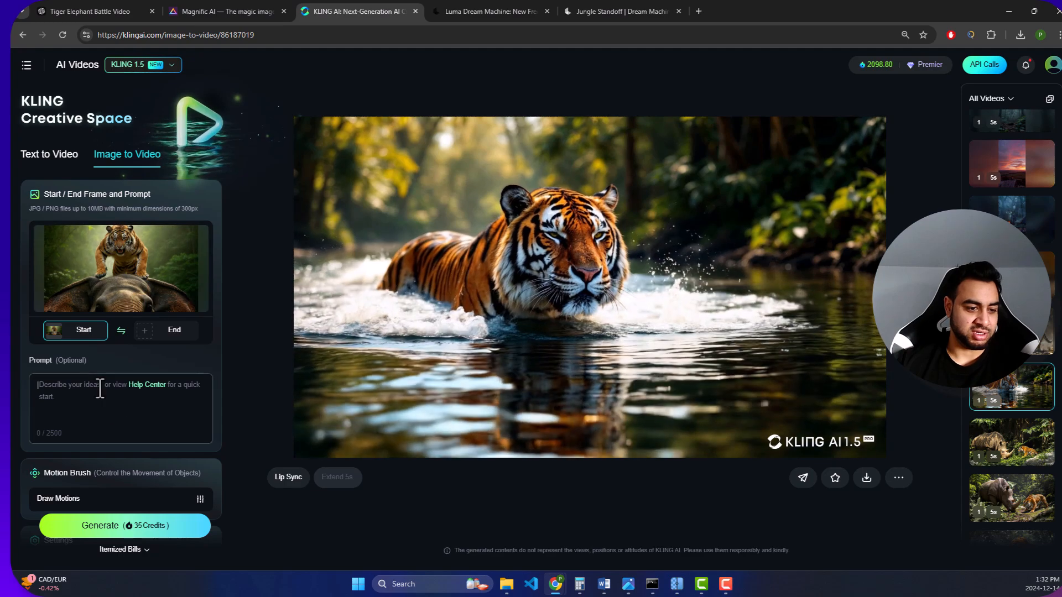
pyautogui.click(120, 395)
pyautogui.write("A tiger in mid-air, leaping toward the elephant's back, its claws extended, with the elephant twisting slightly to counter the attack.")
# - Mark the tiger as Area 1 in the Motion Brush, brushing over its face and selecting its body with auto-segmentation
pyautogui.scroll(-2, 146, 385)
pyautogui.scroll(-3, 146, 385)
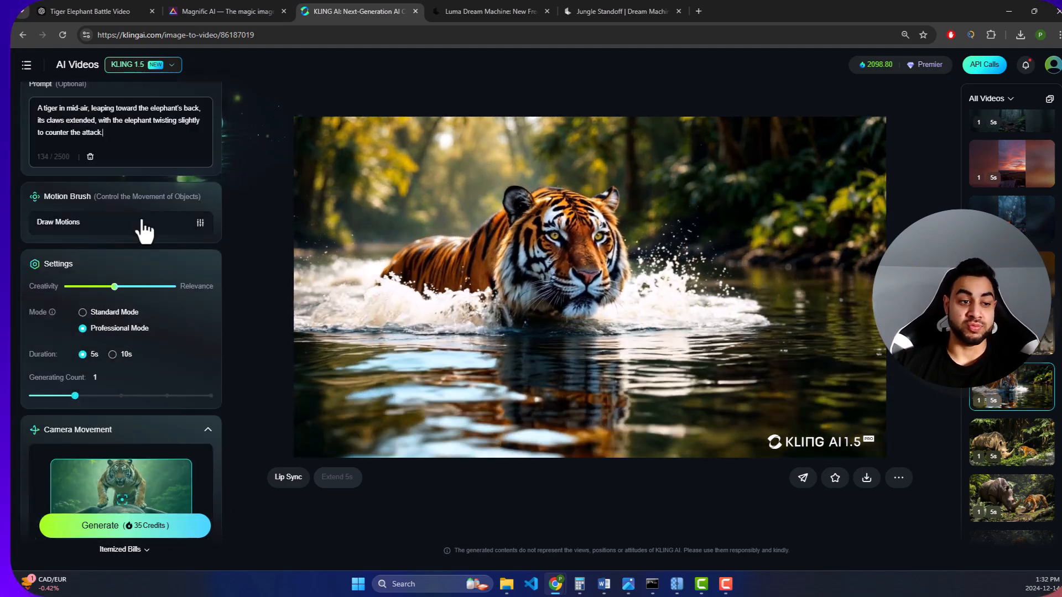
pyautogui.click(138, 221)
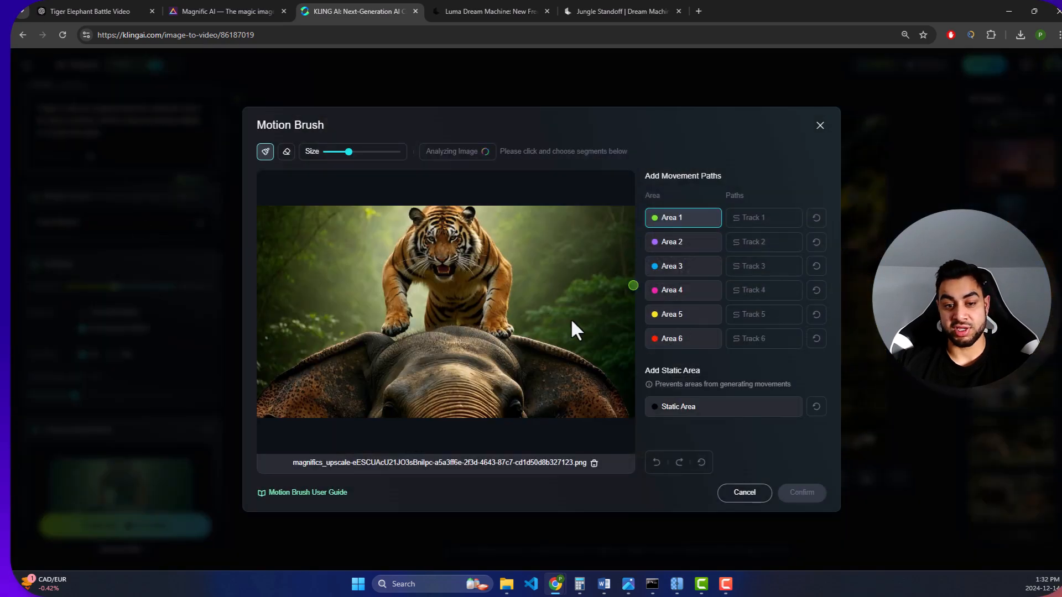
pyautogui.moveTo(477, 267); pyautogui.dragTo(464, 260)
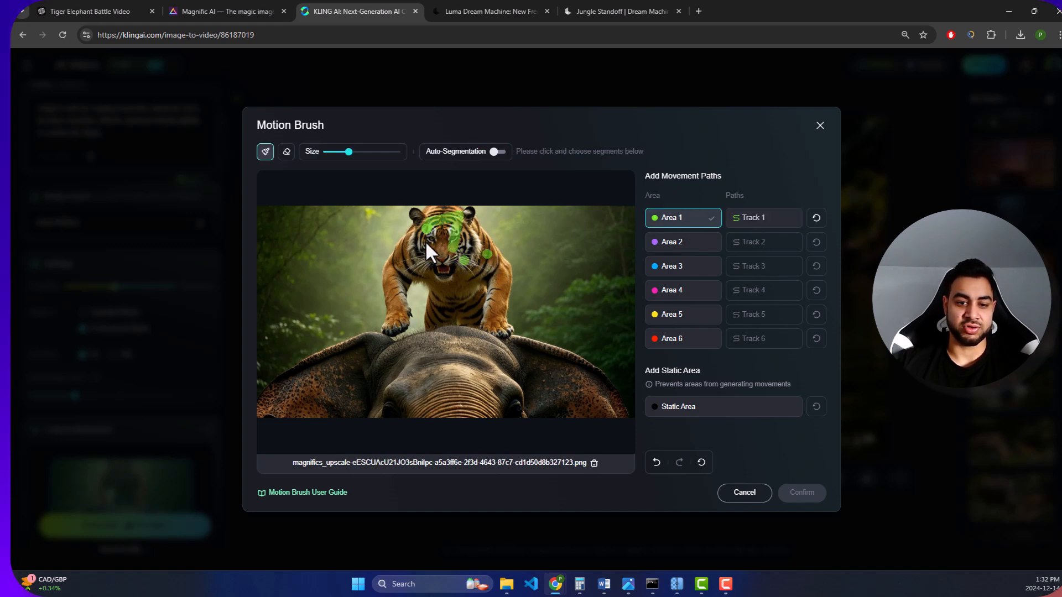
pyautogui.click(498, 152)
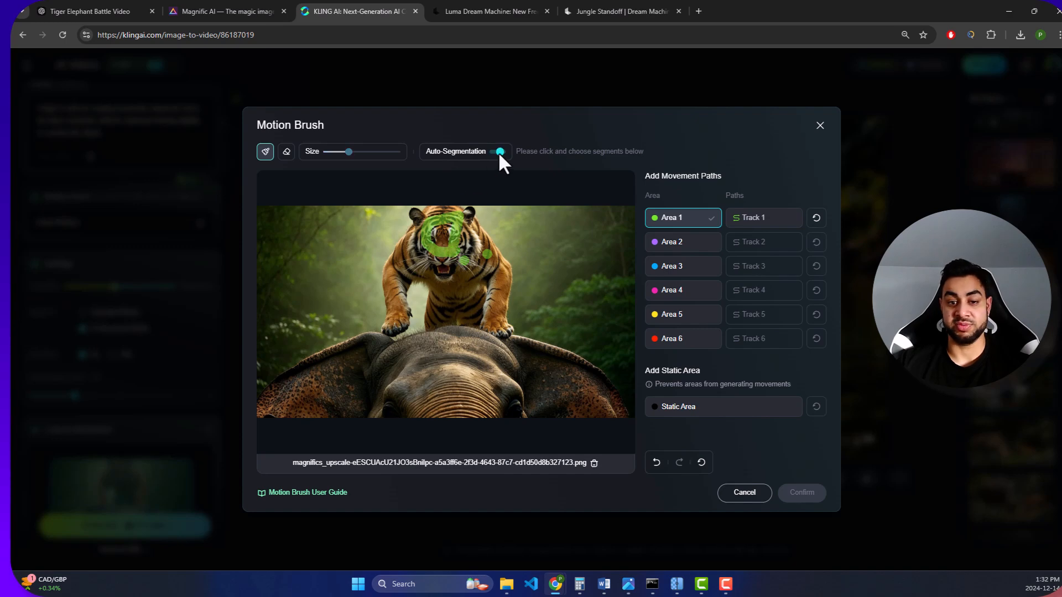
pyautogui.click(446, 222)
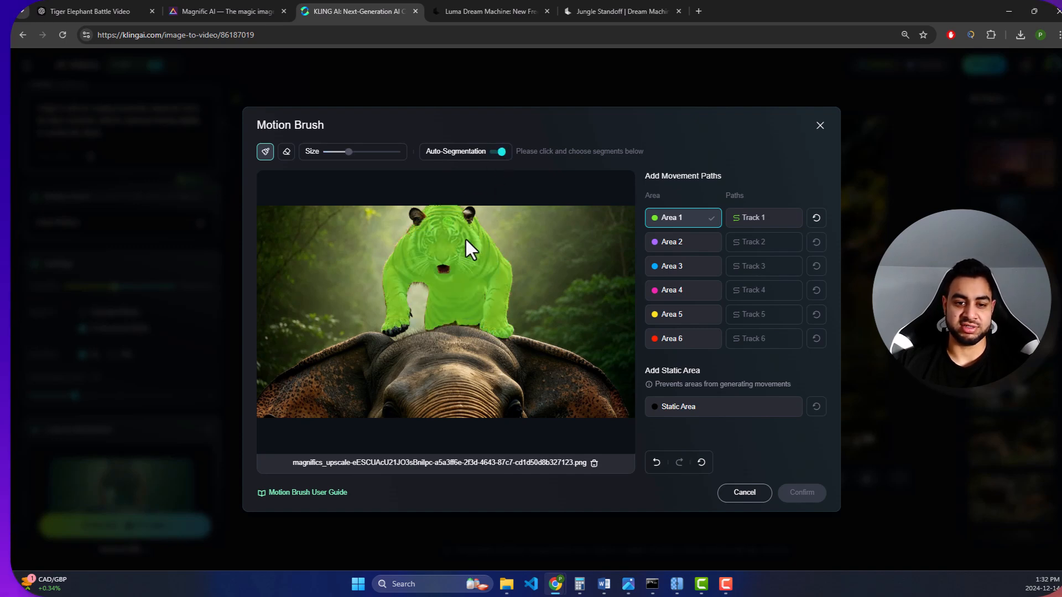
# - Try a curved Track 1 path from the tiger's head down to its paw, remove it and discard the Motion Brush changes
pyautogui.click(744, 217)
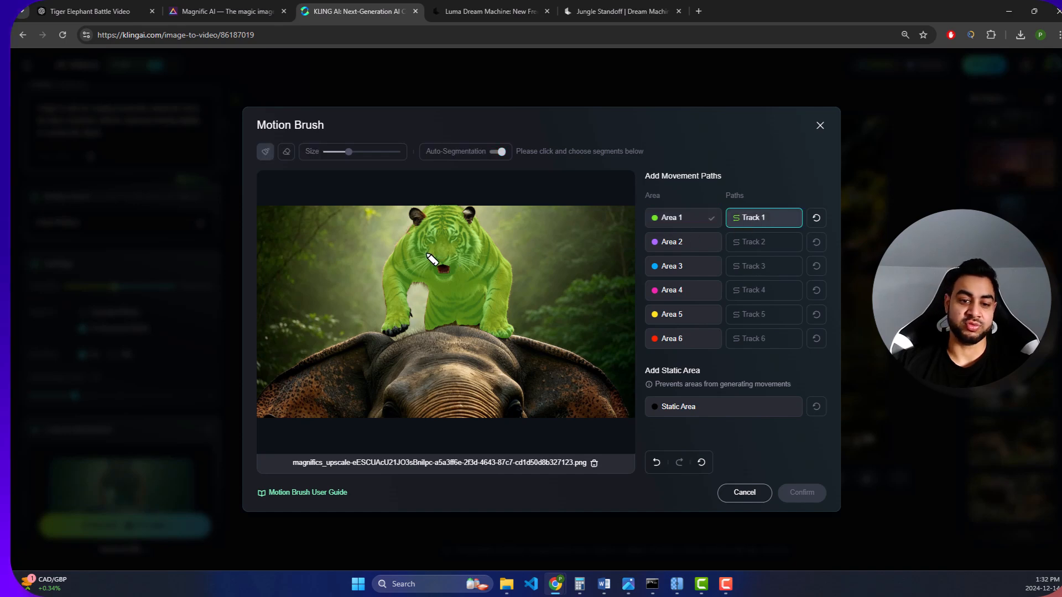
pyautogui.moveTo(441, 250)
pyautogui.mouseDown()
pyautogui.moveTo(429, 244)
pyautogui.moveTo(410, 274)
pyautogui.moveTo(411, 311)
pyautogui.mouseUp()
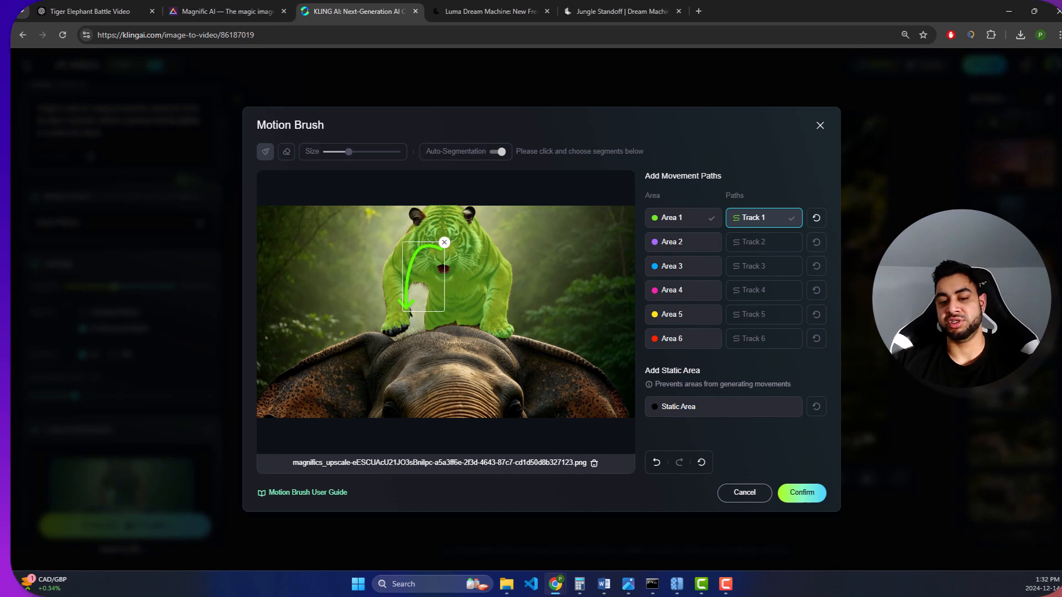
pyautogui.click(444, 242)
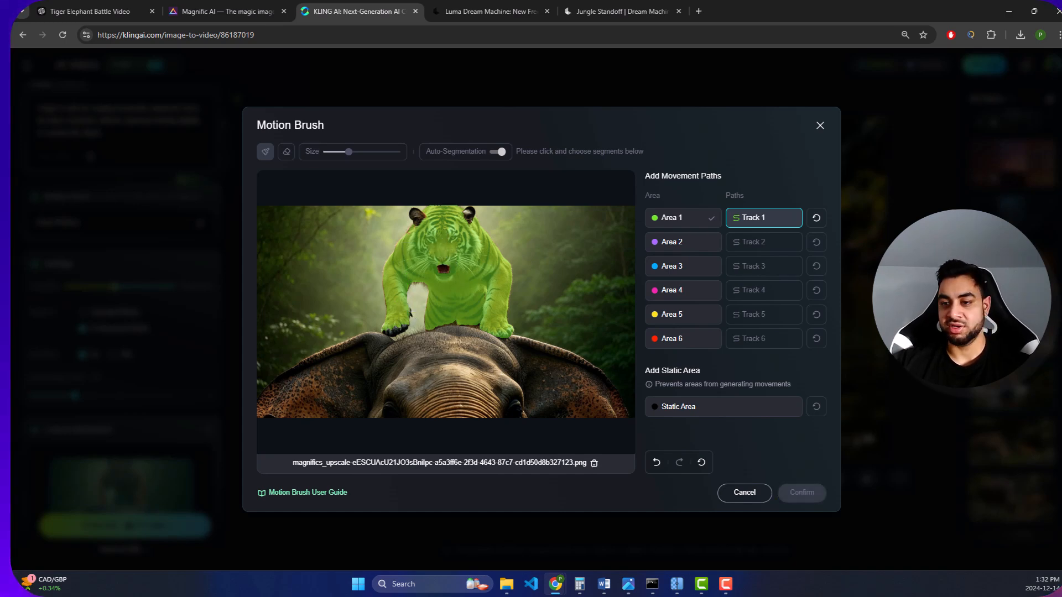
pyautogui.click(820, 126)
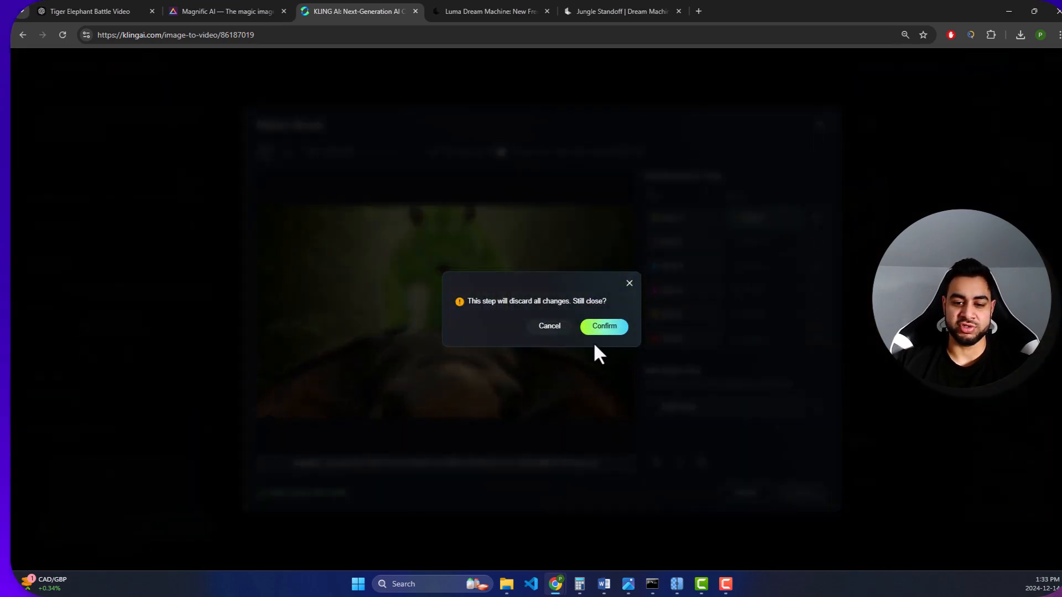
pyautogui.click(555, 327)
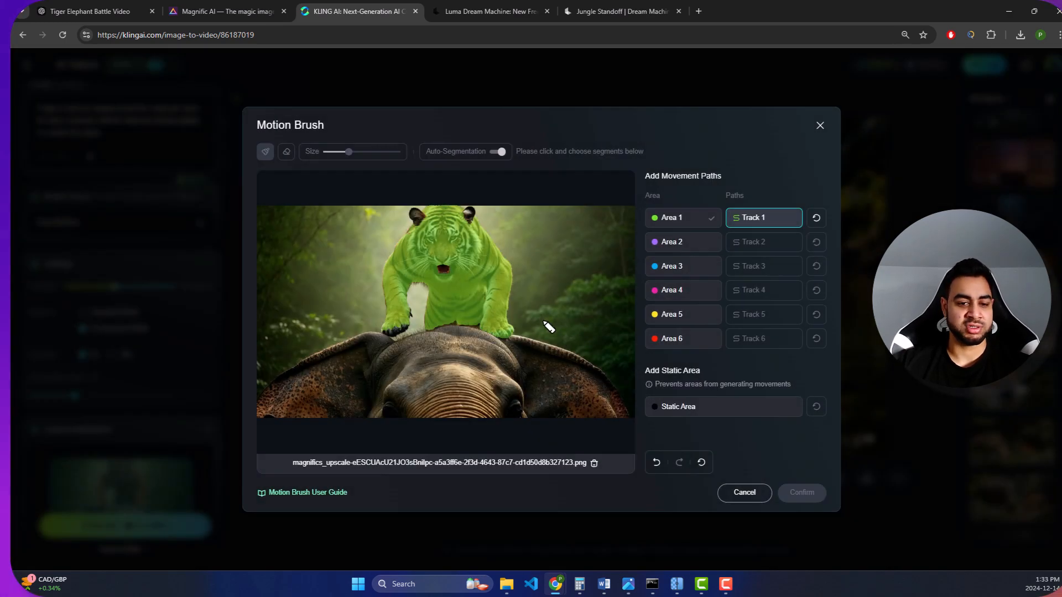
pyautogui.click(820, 126)
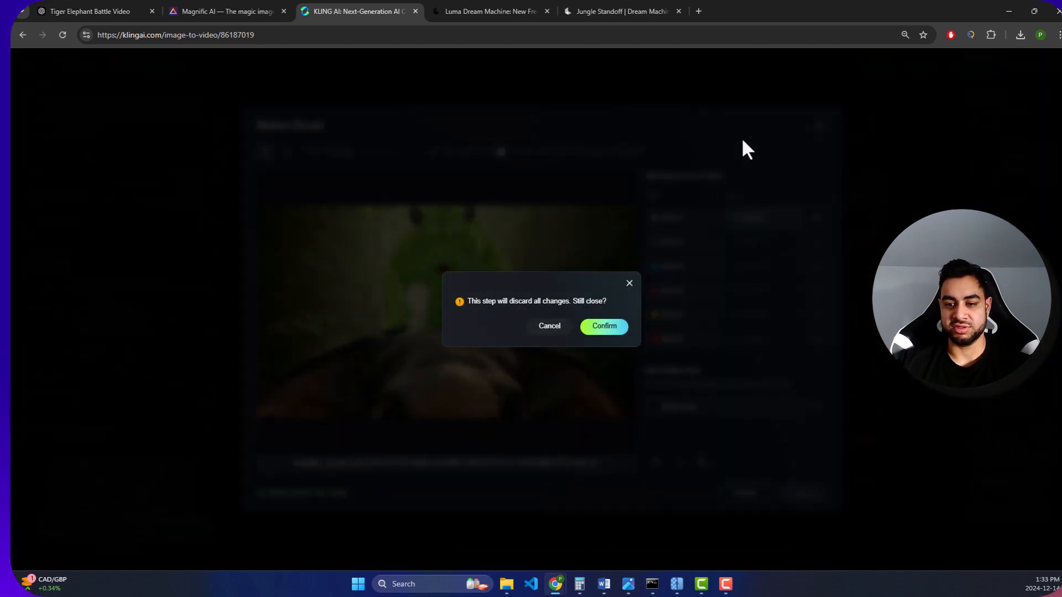
pyautogui.click(600, 323)
# - Shift the Creativity–Relevance balance slightly toward relevance and generate one 5-second video in Professional Mode
pyautogui.scroll(3, 154, 249)
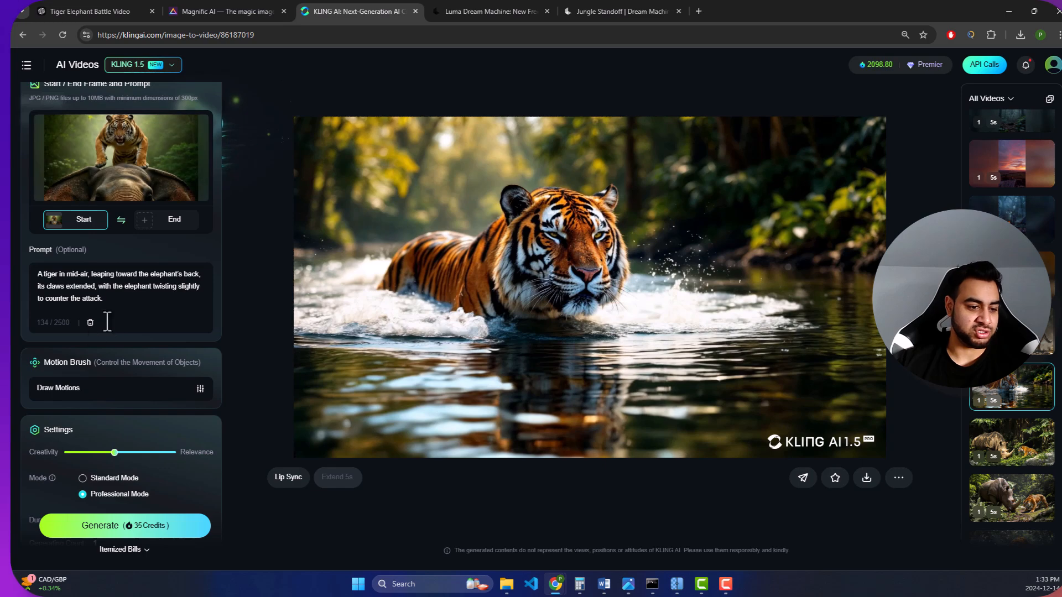
pyautogui.scroll(-3, 117, 359)
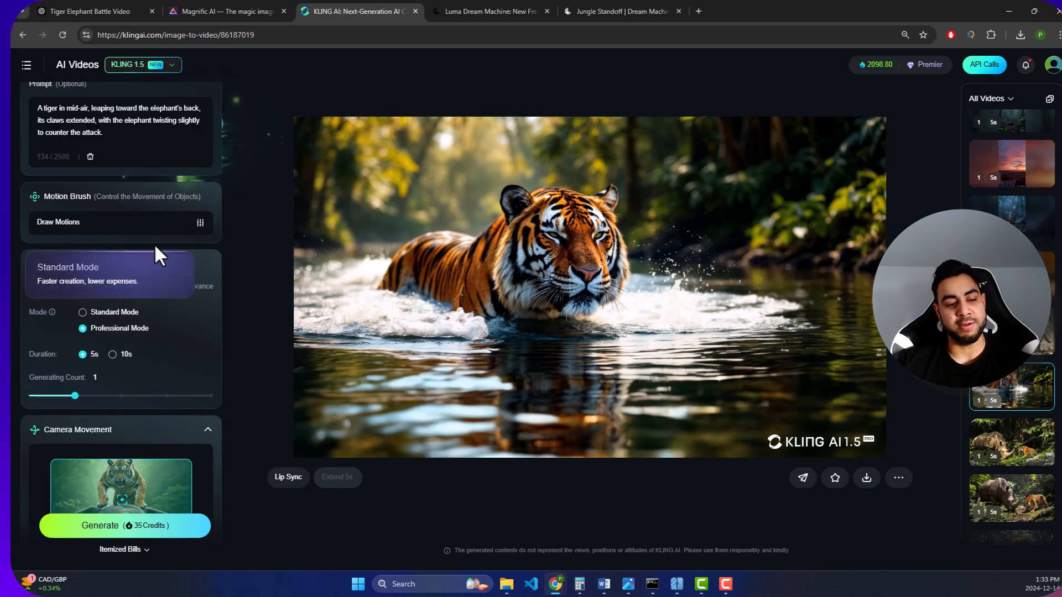
pyautogui.moveTo(117, 285)
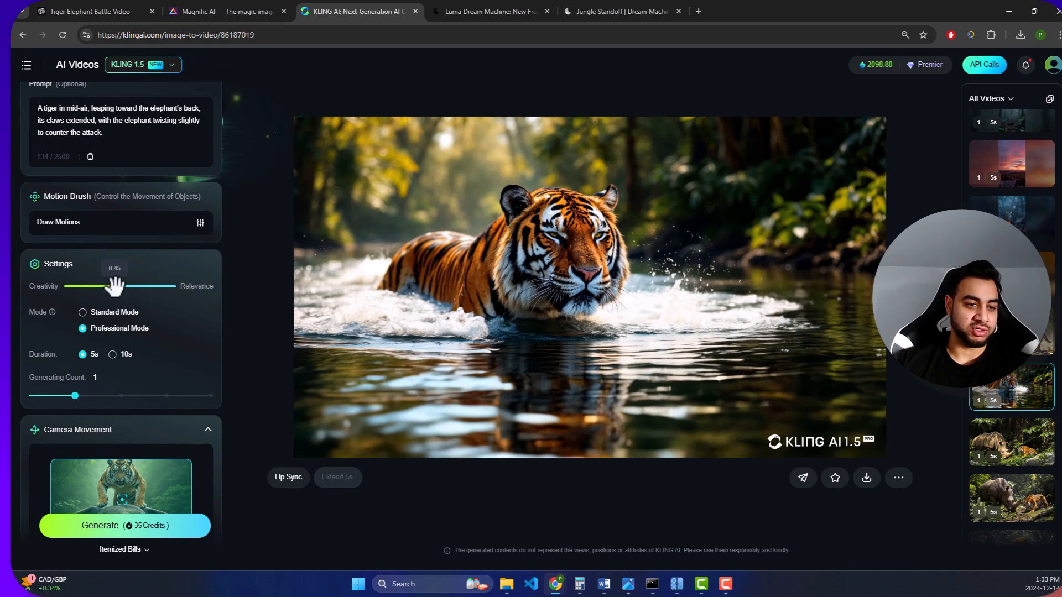
pyautogui.moveTo(115, 286); pyautogui.dragTo(130, 287)
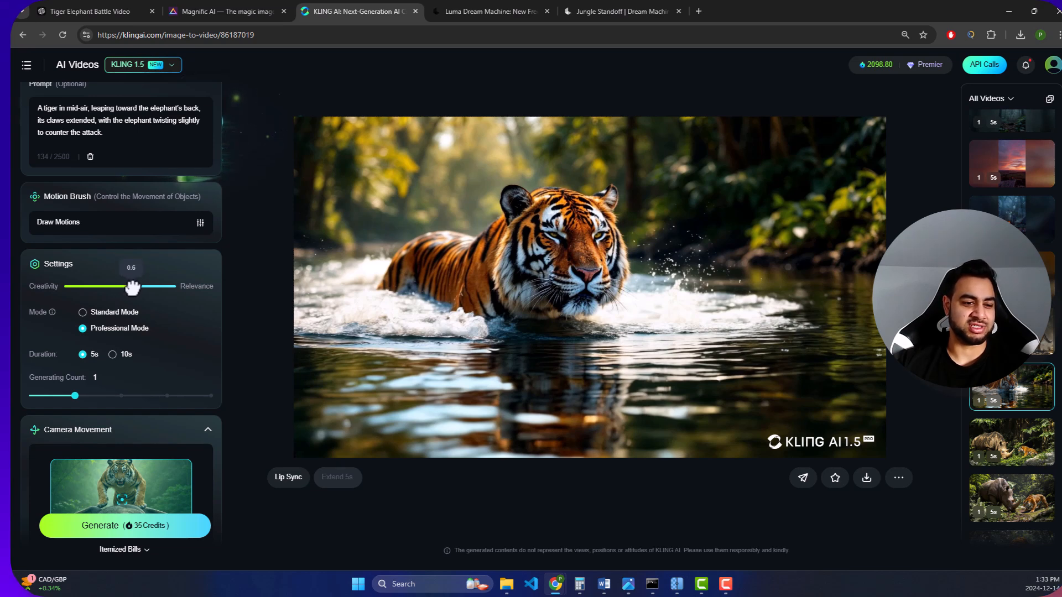
pyautogui.scroll(-4, 177, 335)
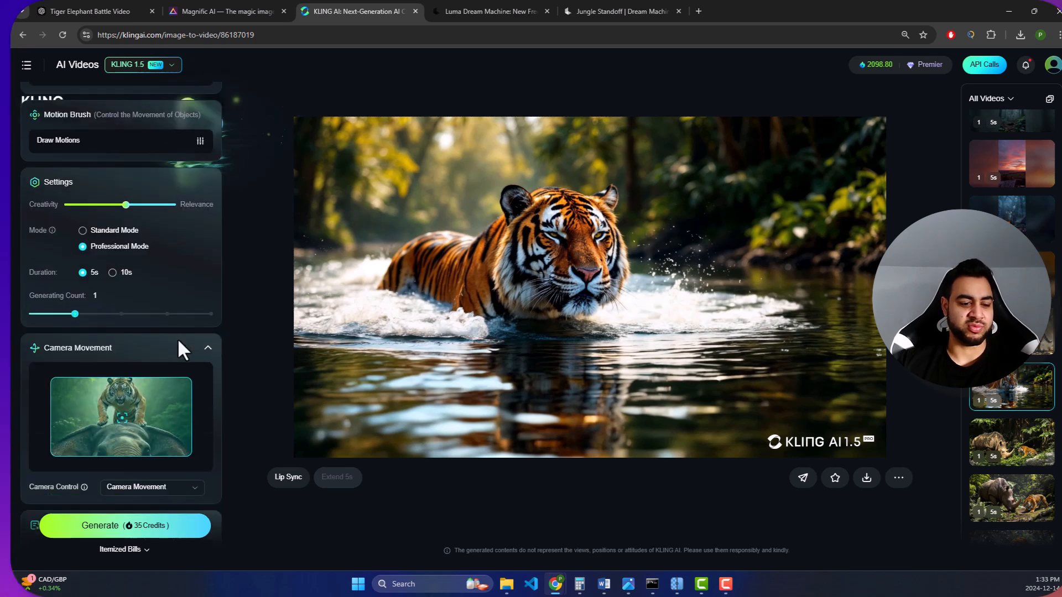
pyautogui.click(173, 533)
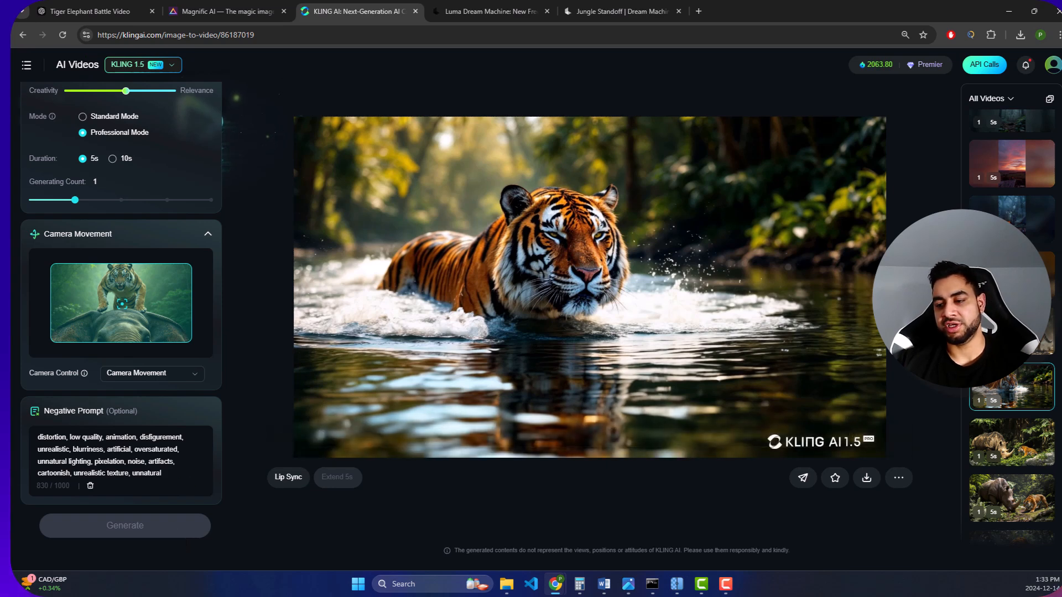
# - Expand the video history to look over the queued and earlier videos, and collapse it again
pyautogui.click(958, 313)
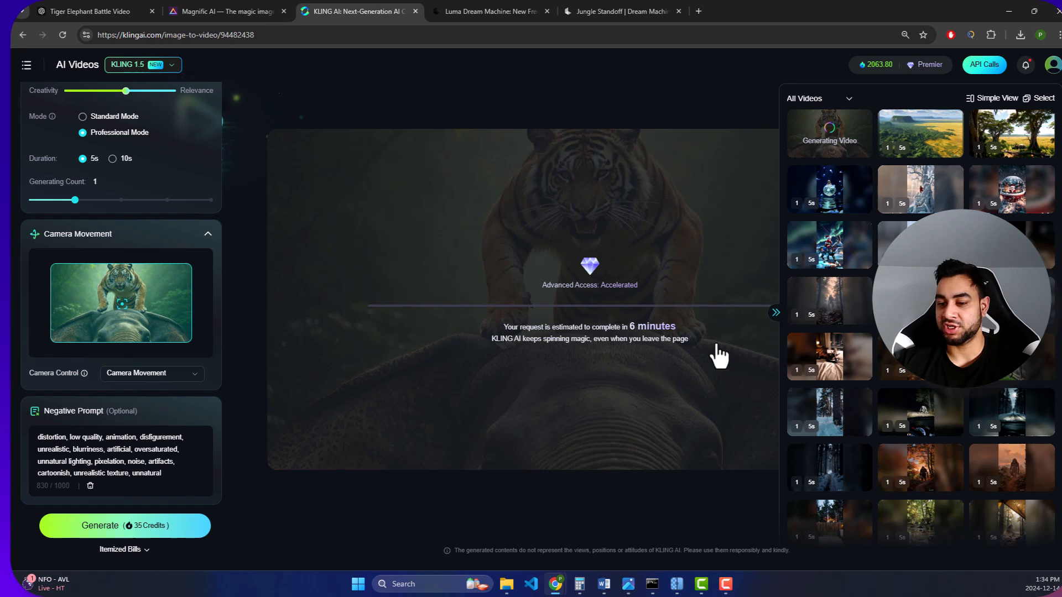
pyautogui.click(775, 313)
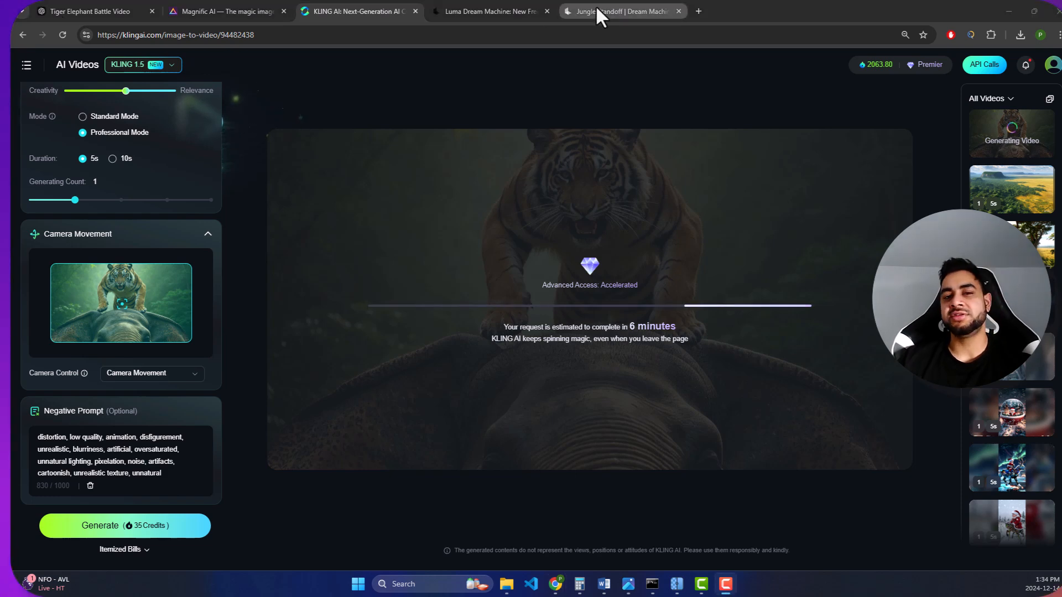
# - Switch to the ChatGPT conversation and send a request for sound effect ideas and Hans Zimmer-style orchestral music with a wildlife feel, including prompts for generative AI tools
pyautogui.moveTo(595, 5)
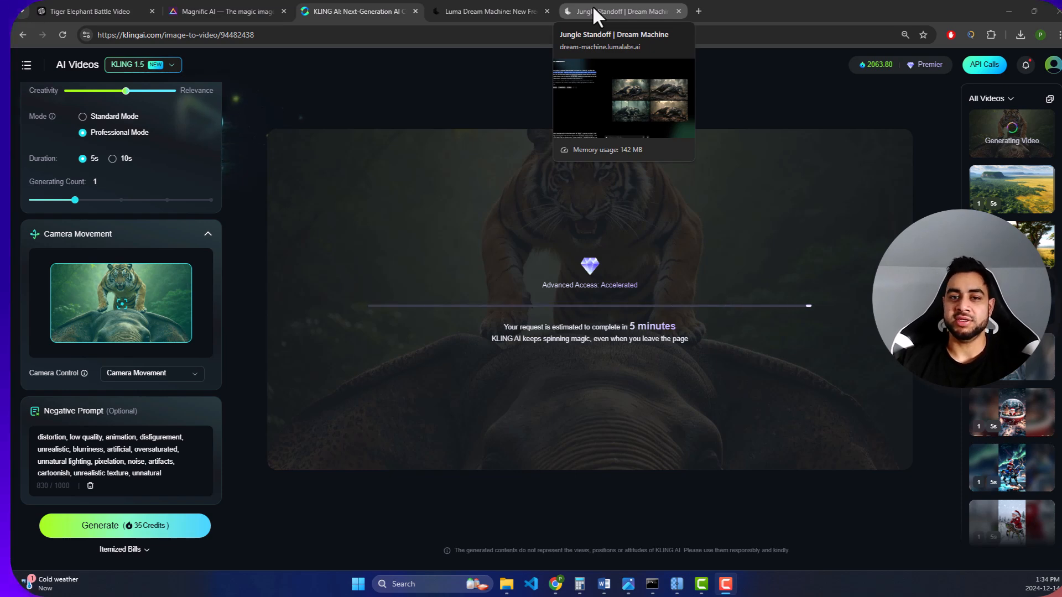
pyautogui.moveTo(93, 4)
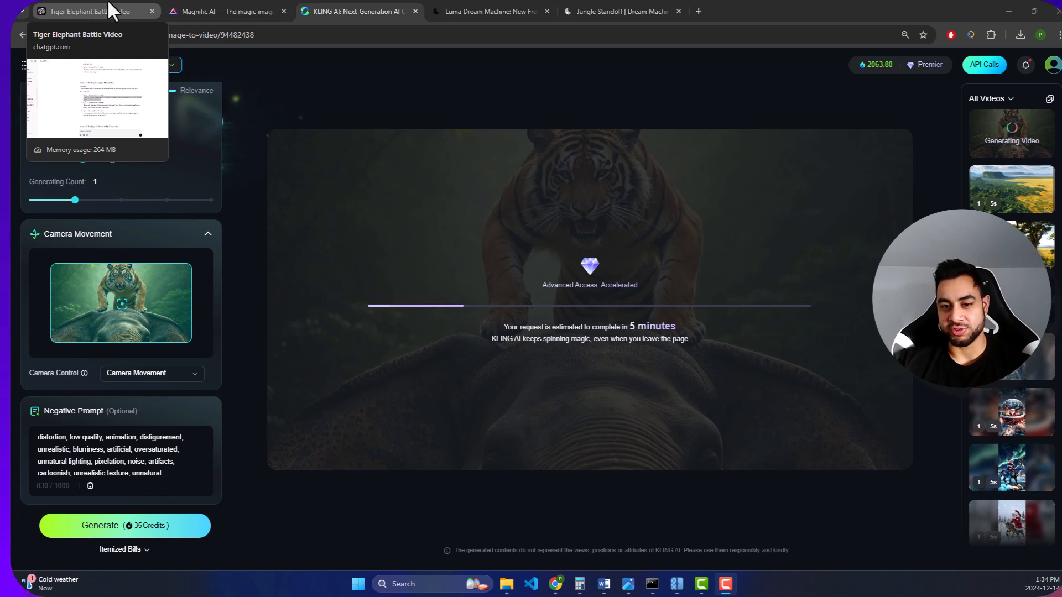
pyautogui.click(117, 10)
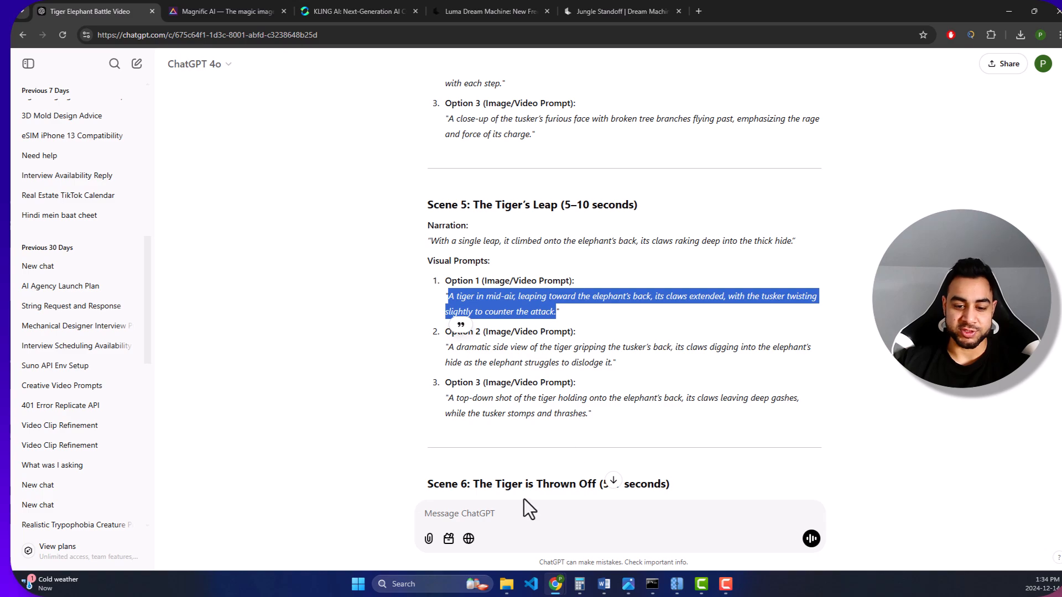
pyautogui.scroll(-15, 589, 360)
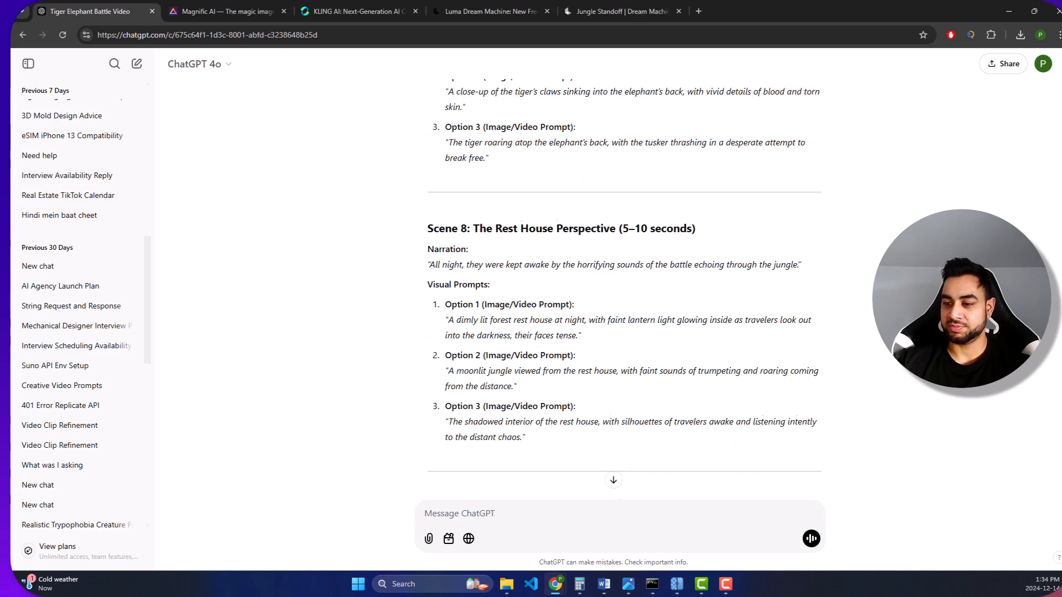
pyautogui.scroll(-10, 624, 266)
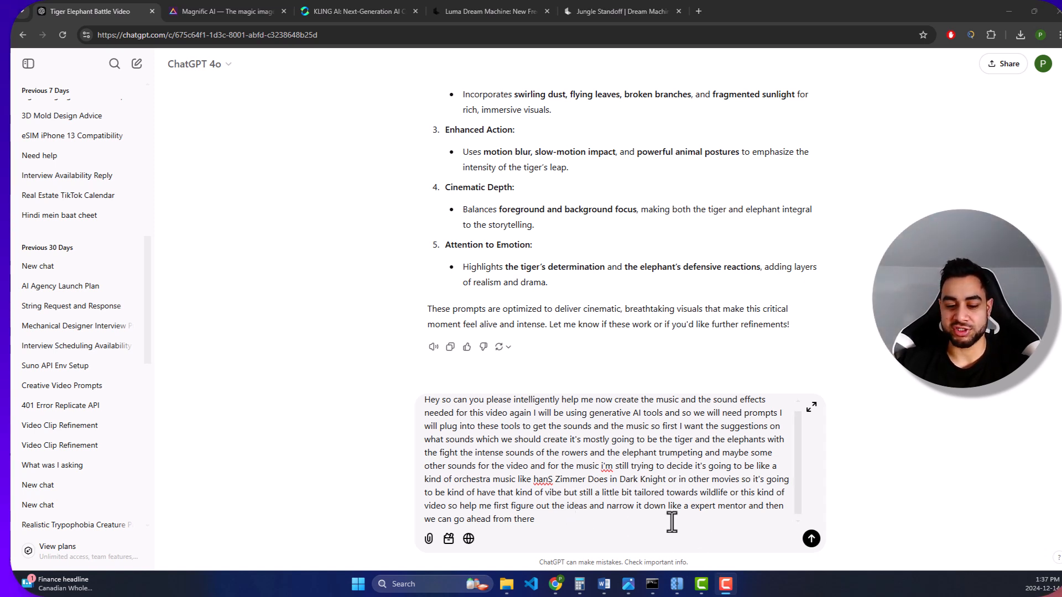
pyautogui.press('Return')
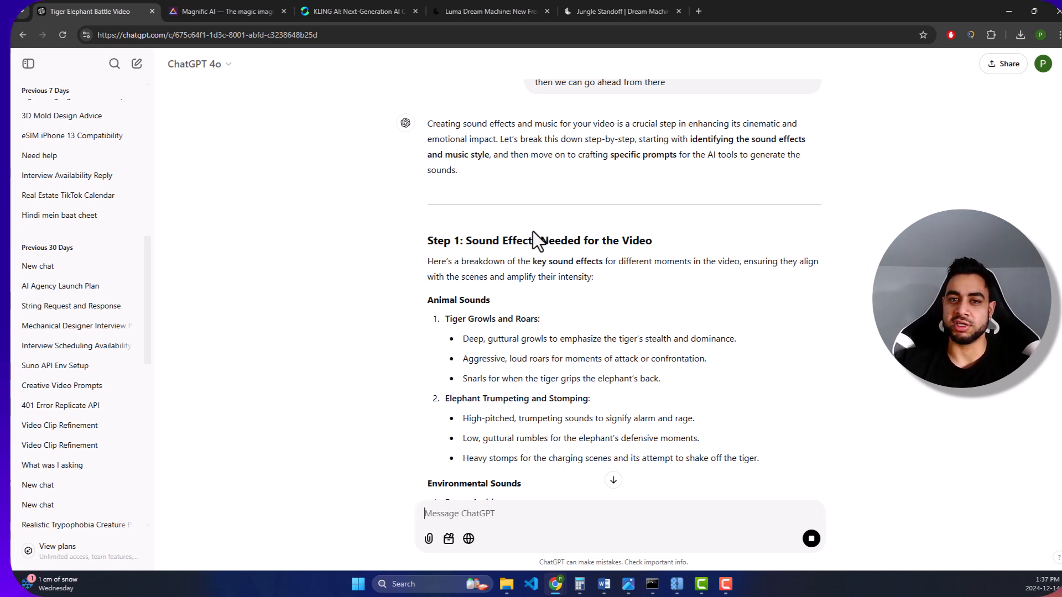
# - Skim the sound effect and music suggestions in the reply and examine the Animal Sounds for tiger growls and elephant trumpeting
pyautogui.scroll(-1, 553, 263)
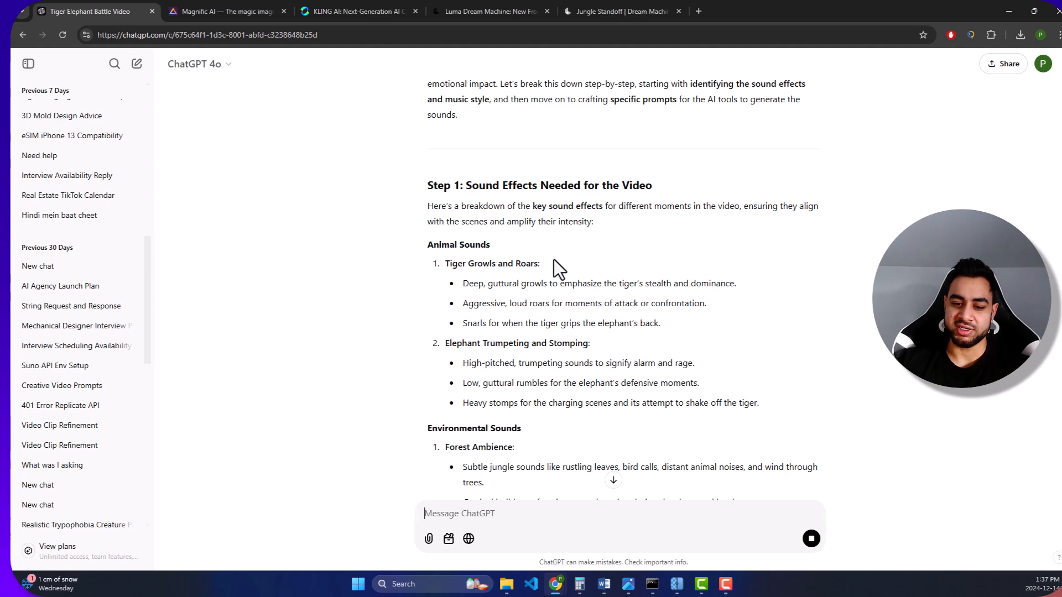
pyautogui.scroll(-3, 566, 244)
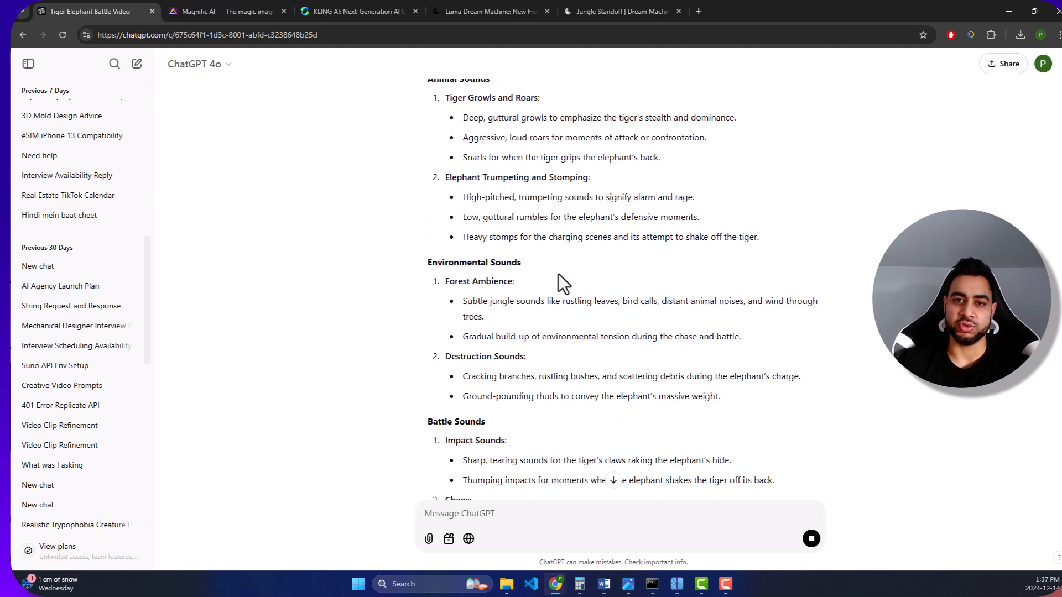
pyautogui.scroll(-7, 562, 254)
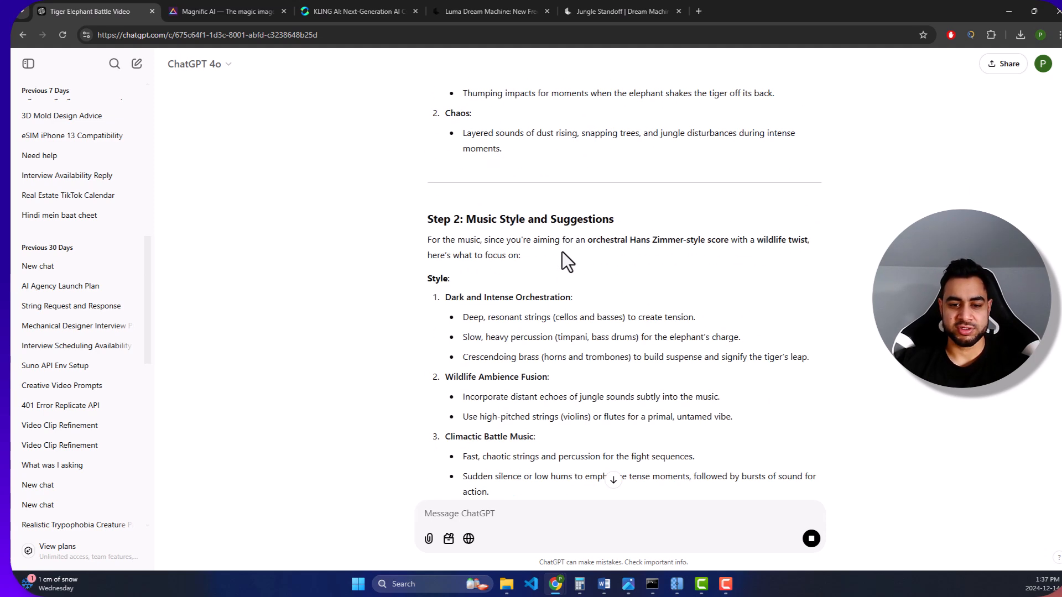
pyautogui.scroll(-3, 526, 243)
pyautogui.scroll(11, 513, 224)
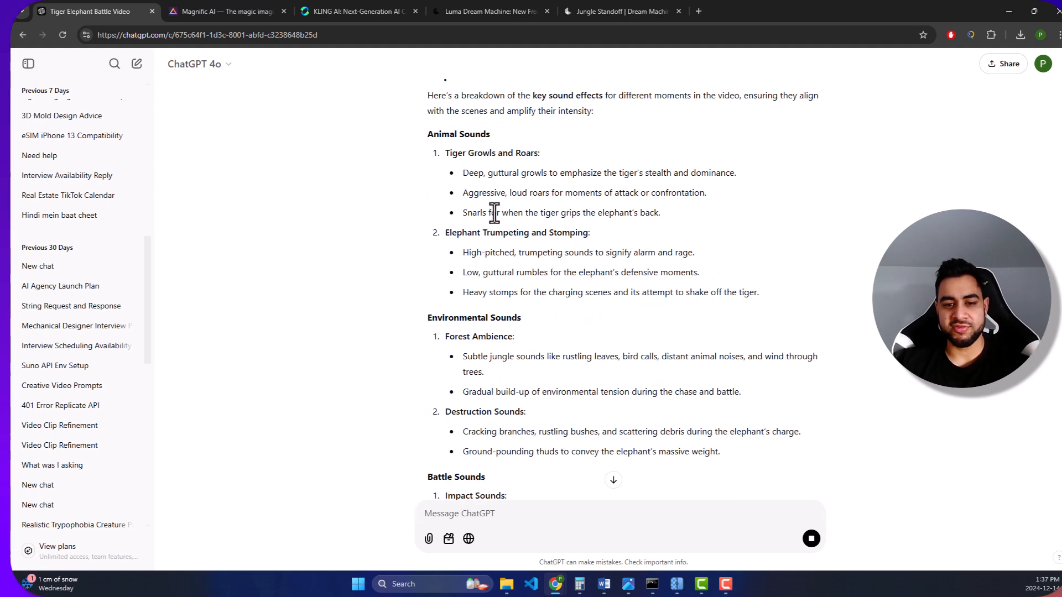
pyautogui.scroll(1, 464, 178)
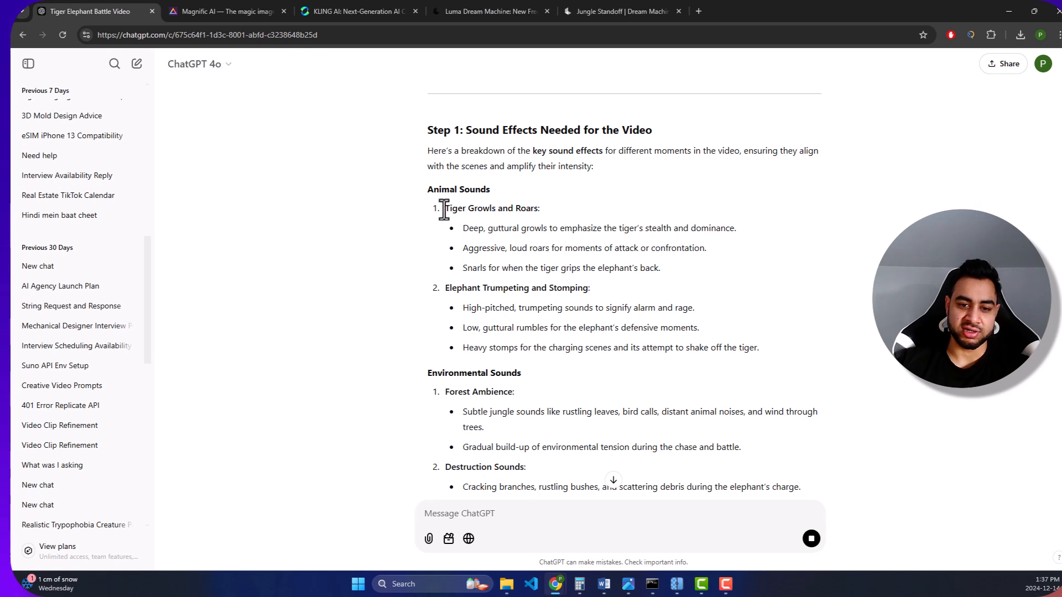
pyautogui.moveTo(441, 208); pyautogui.dragTo(547, 209)
pyautogui.moveTo(449, 290); pyautogui.dragTo(627, 294)
pyautogui.click(591, 317)
# - Examine the Environmental Sounds suggestions, highlighting the Destruction Sounds and Forest Ambience entries
pyautogui.scroll(-3, 480, 343)
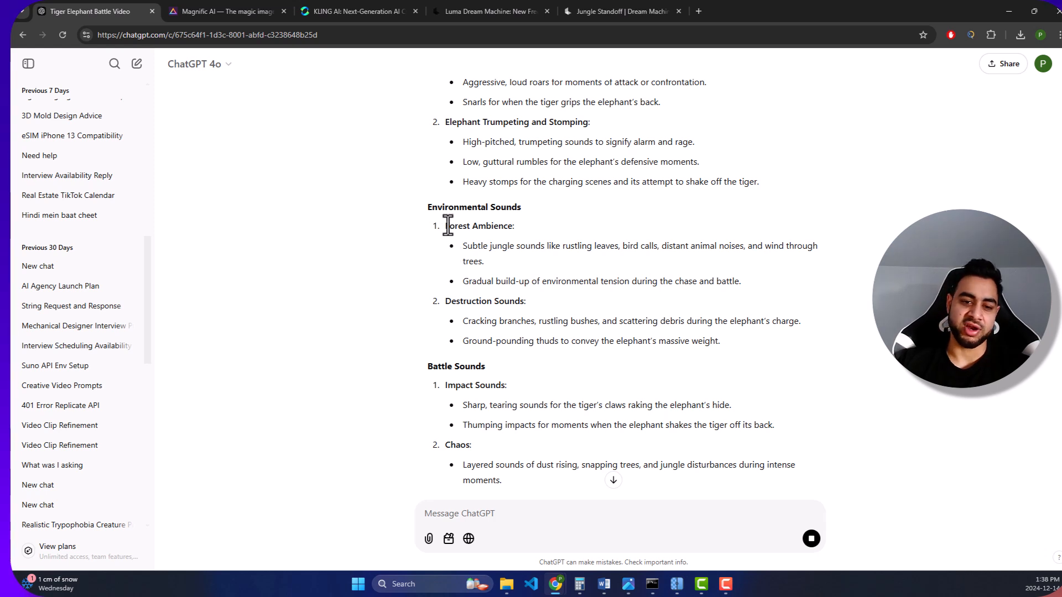
pyautogui.moveTo(446, 301); pyautogui.dragTo(571, 301)
pyautogui.click(527, 301)
pyautogui.moveTo(467, 321); pyautogui.dragTo(754, 319)
pyautogui.click(745, 337)
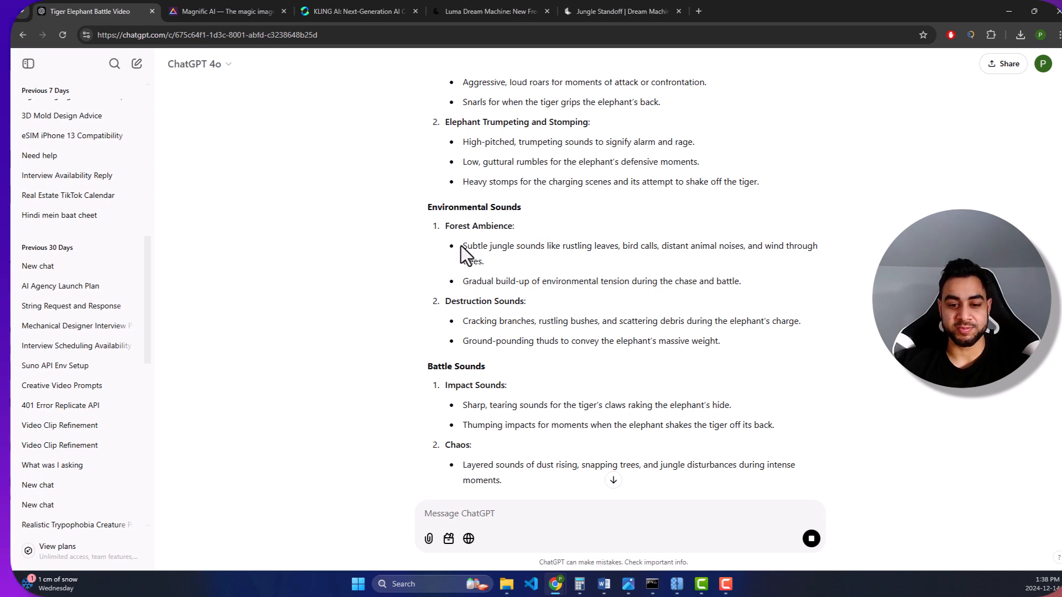
pyautogui.moveTo(446, 226); pyautogui.dragTo(526, 226)
pyautogui.click(526, 228)
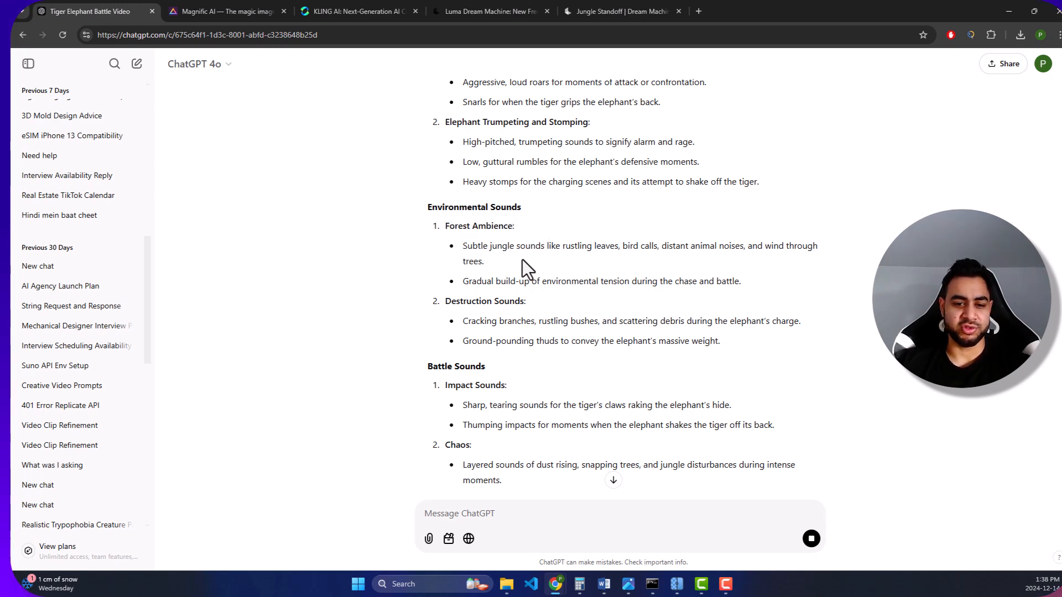
# - Read through the Battle Sounds suggestions, covering the Impact Sounds and Chaos entries, and compare them with the environmental sounds
pyautogui.scroll(-4, 516, 272)
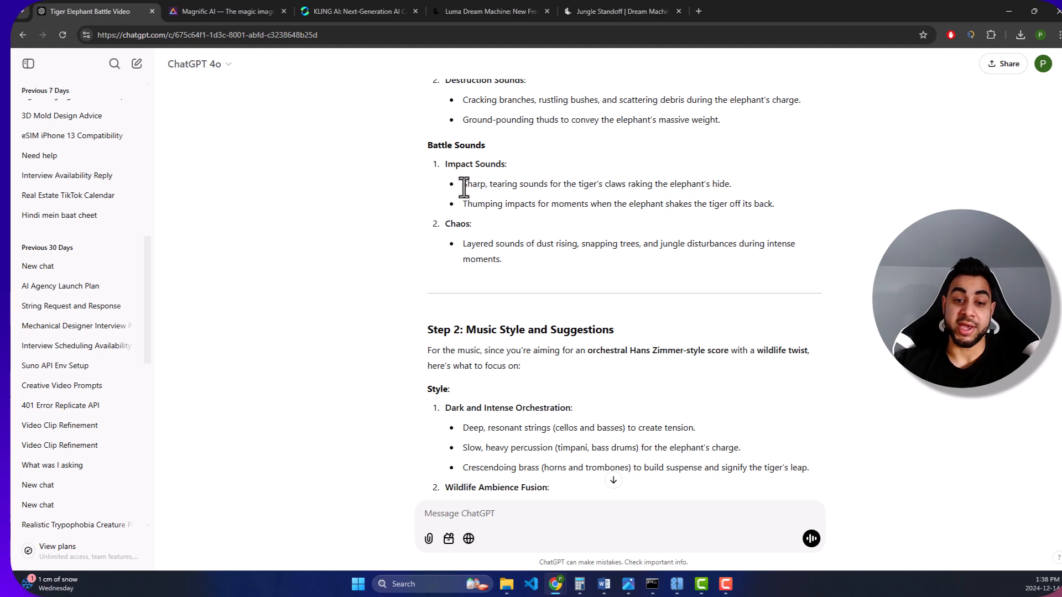
pyautogui.moveTo(463, 183); pyautogui.dragTo(550, 185)
pyautogui.moveTo(631, 204); pyautogui.dragTo(760, 215)
pyautogui.click(636, 224)
pyautogui.scroll(-3, 636, 224)
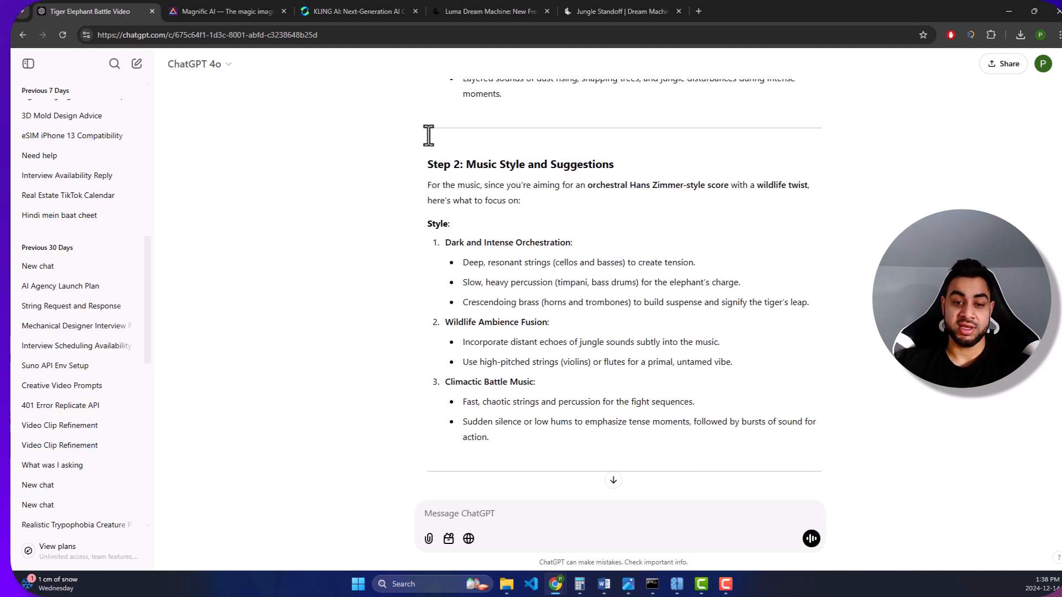
pyautogui.scroll(2, 500, 165)
pyautogui.moveTo(490, 203); pyautogui.dragTo(464, 189)
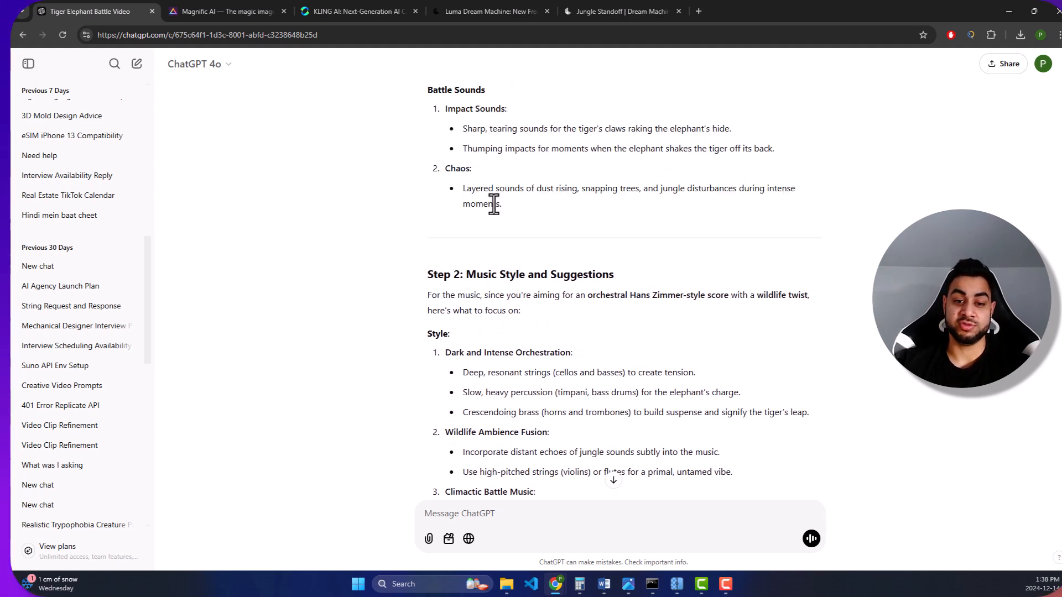
pyautogui.click(467, 173)
pyautogui.scroll(3, 514, 210)
pyautogui.scroll(1, 514, 251)
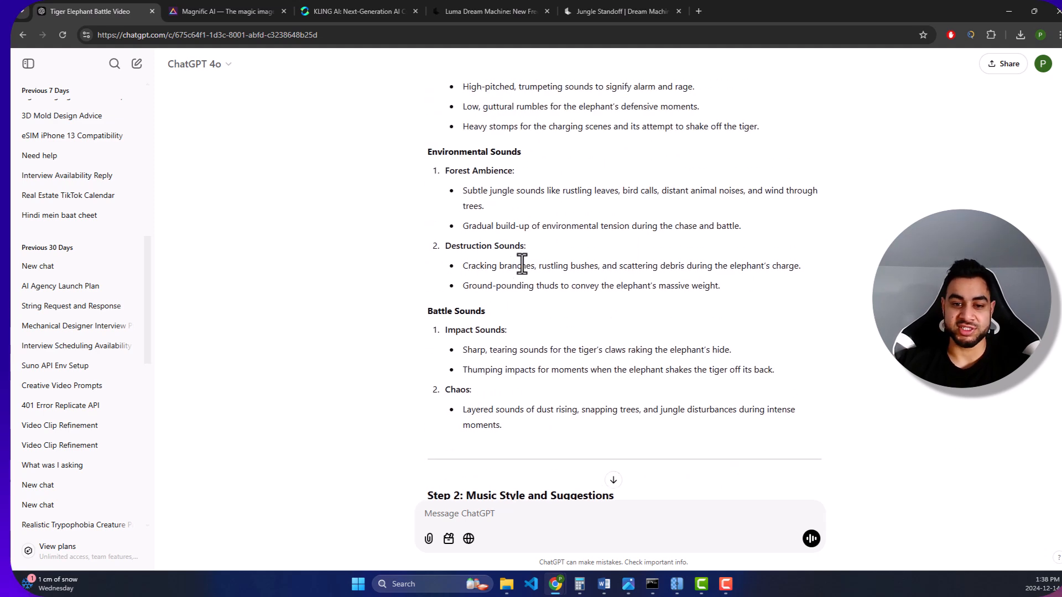
pyautogui.scroll(-4, 526, 263)
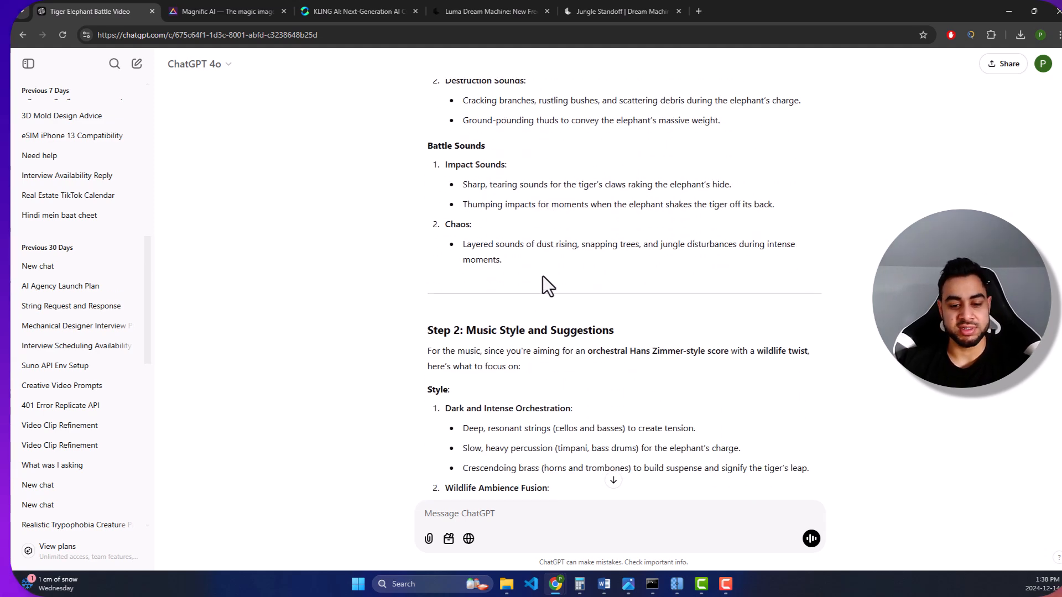
# - Review the music style suggestions, the scene-by-scene sound ideas and the crafted AI prompts for sound effects and music
pyautogui.scroll(-2, 537, 277)
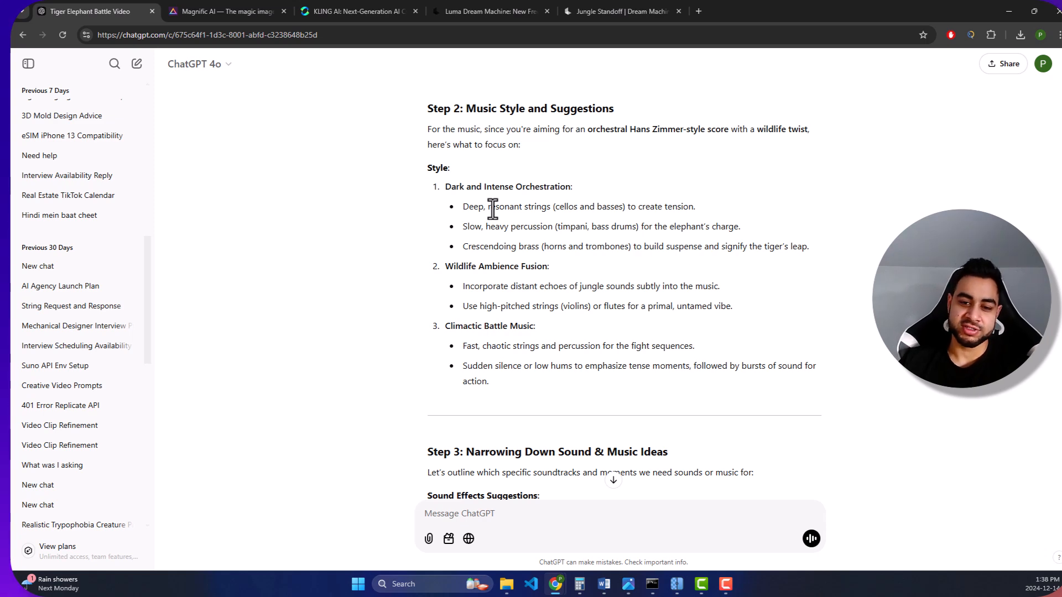
pyautogui.scroll(-4, 517, 260)
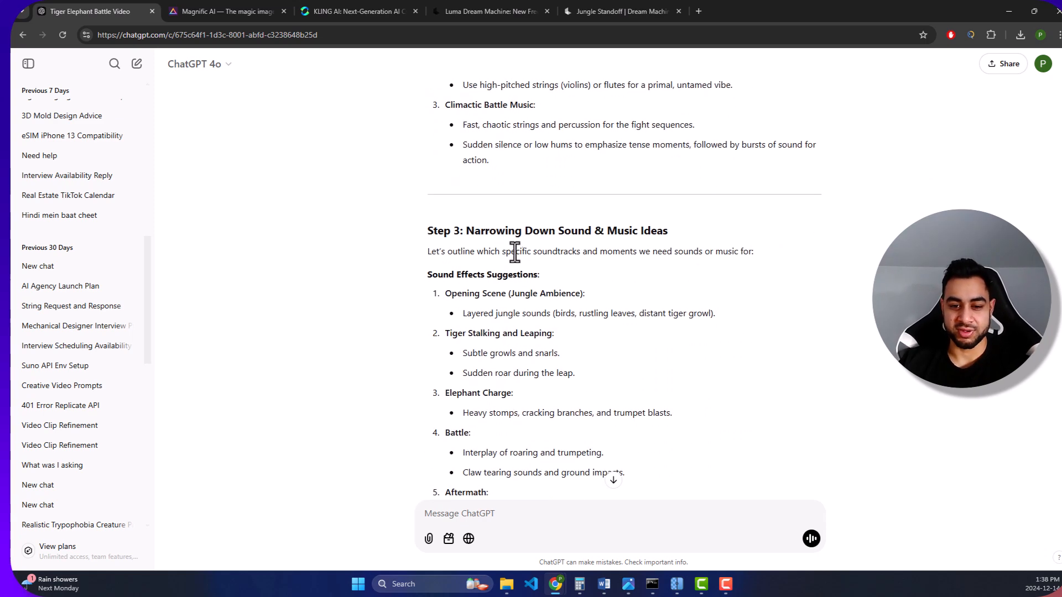
pyautogui.scroll(2, 437, 213)
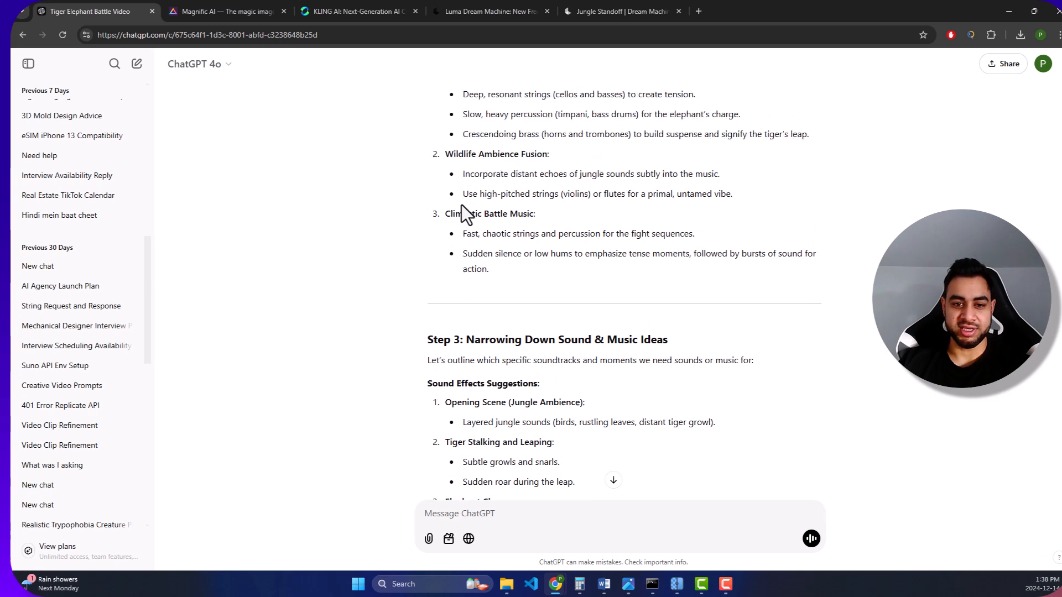
pyautogui.scroll(1, 509, 247)
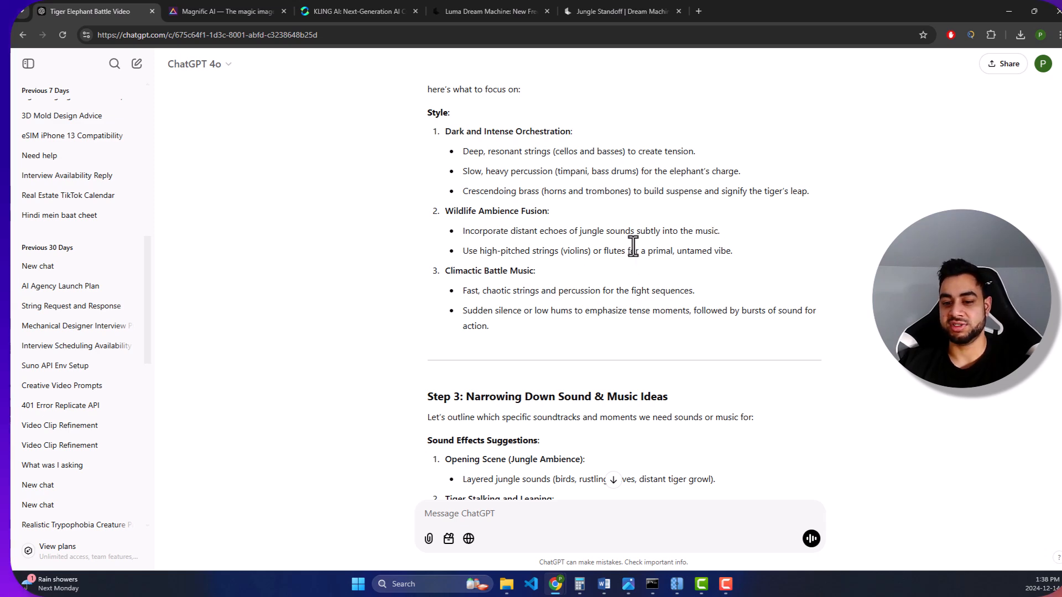
pyautogui.scroll(-7, 631, 252)
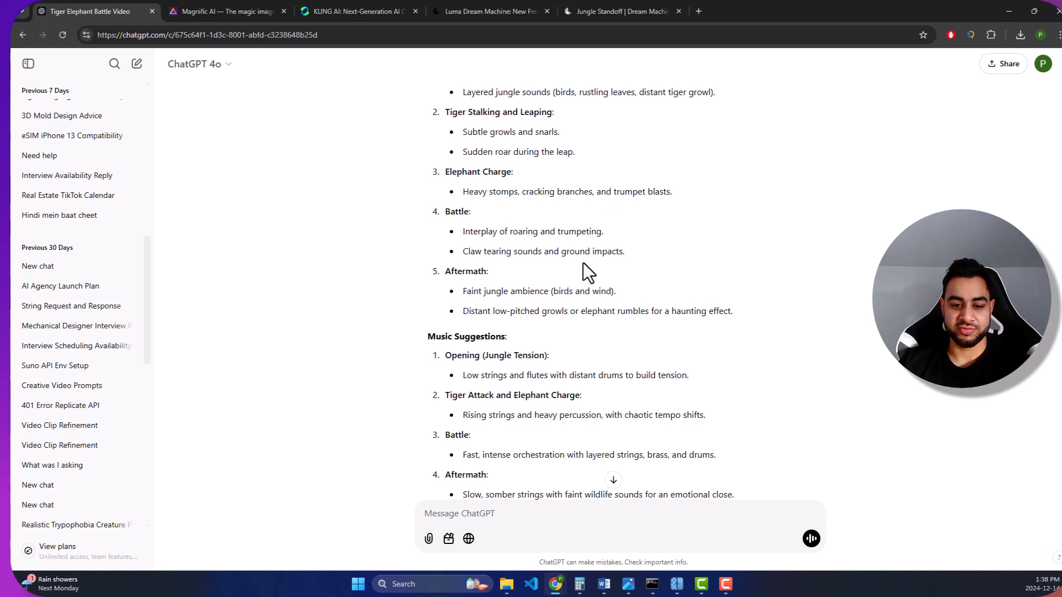
pyautogui.scroll(-10, 569, 423)
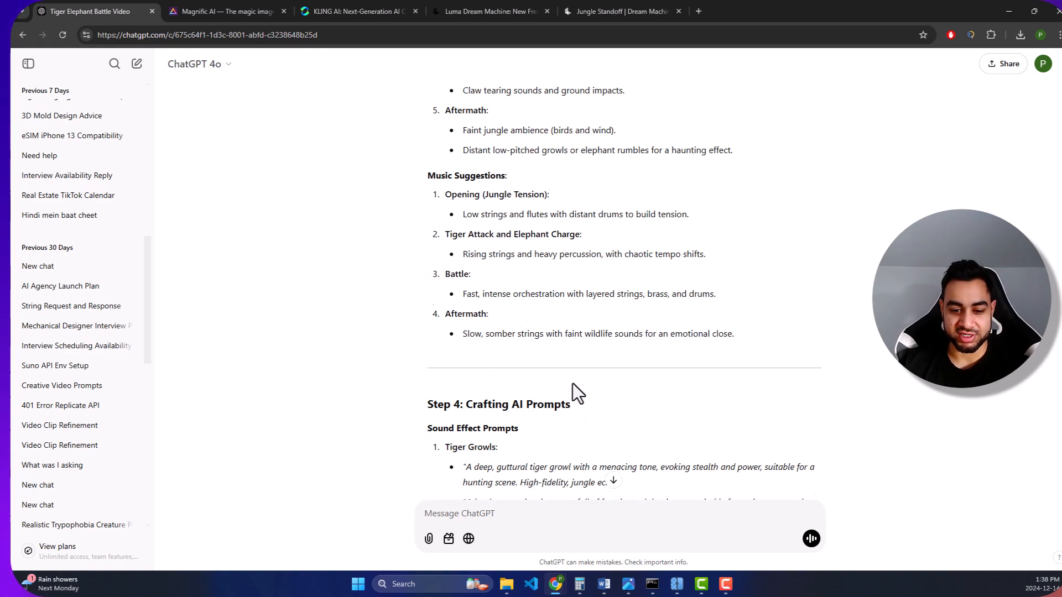
pyautogui.scroll(6, 581, 391)
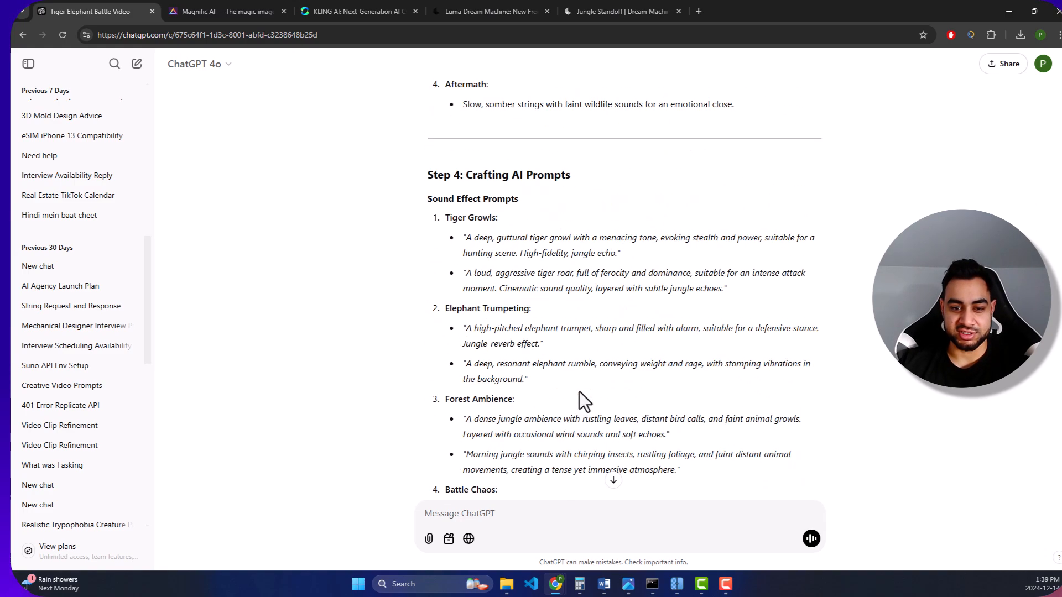
pyautogui.scroll(-4, 481, 243)
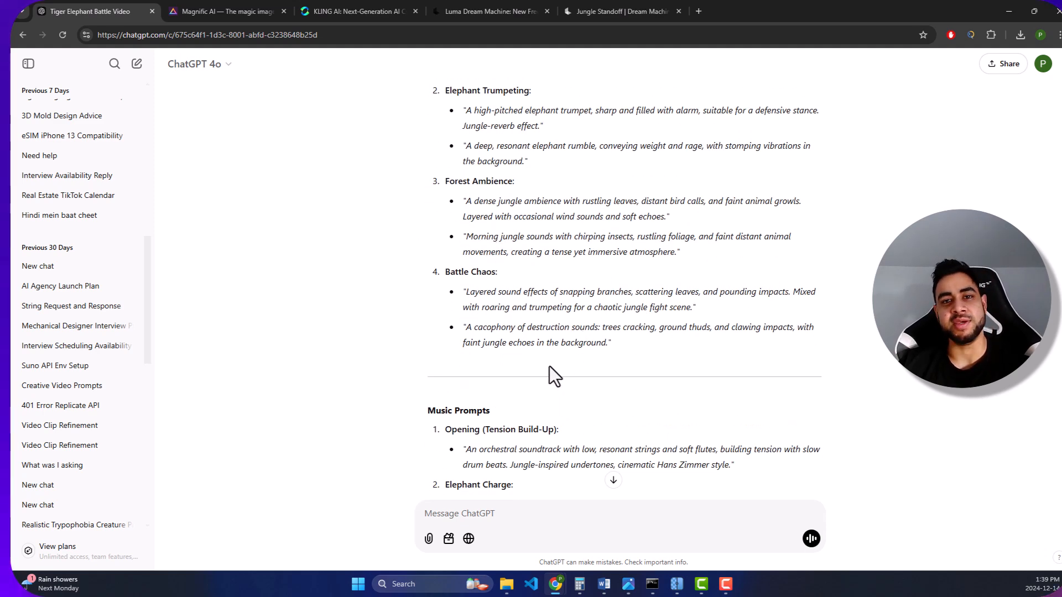
pyautogui.scroll(-1, 557, 333)
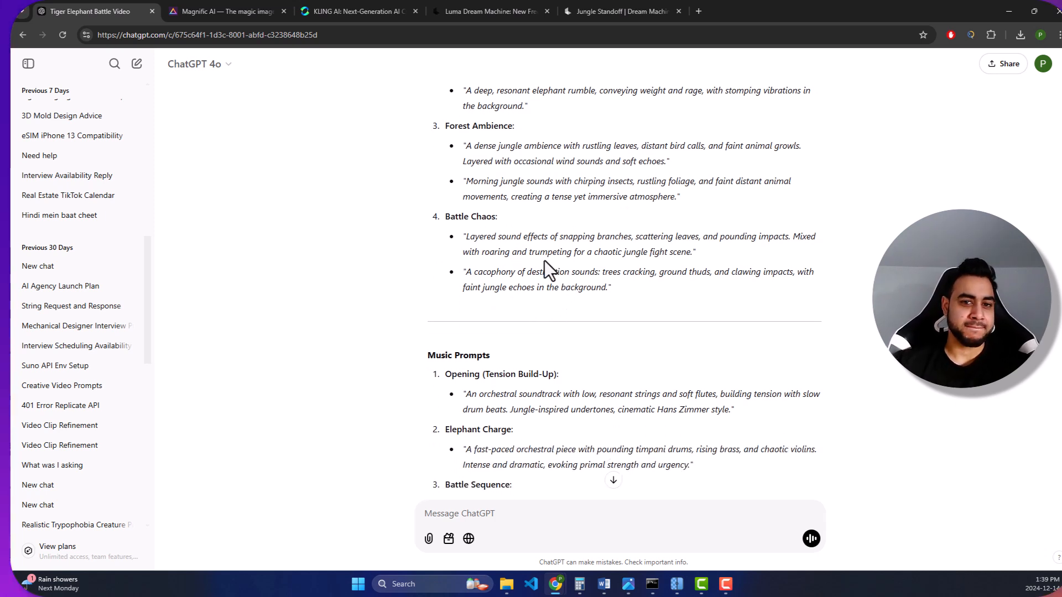
# - Search Google for "11ELEVNLABS" in a new tab and open the ElevenLabs site
pyautogui.click(699, 11)
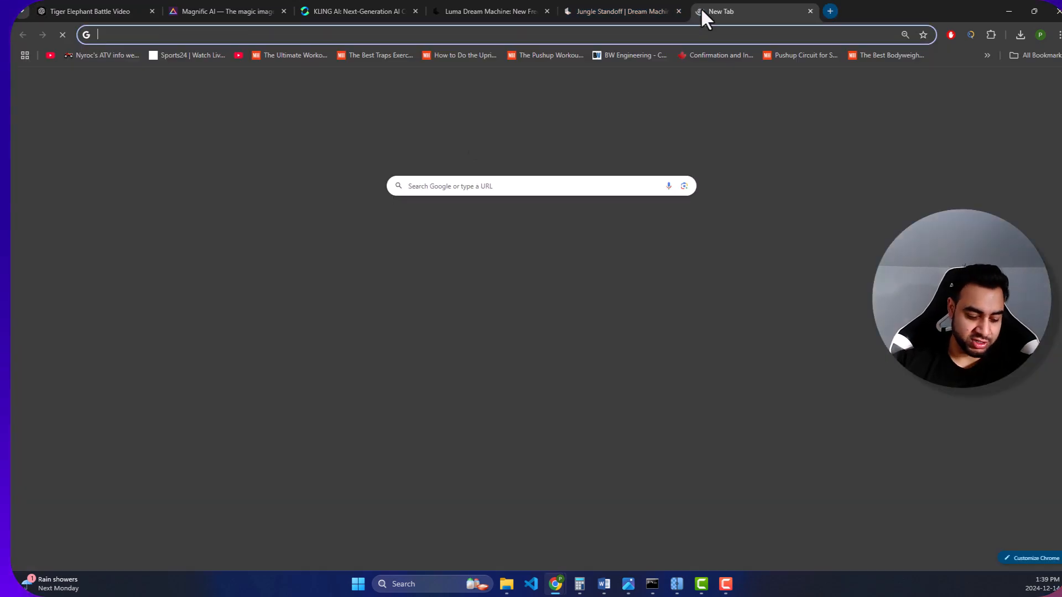
pyautogui.write('11ELEVNLABS')
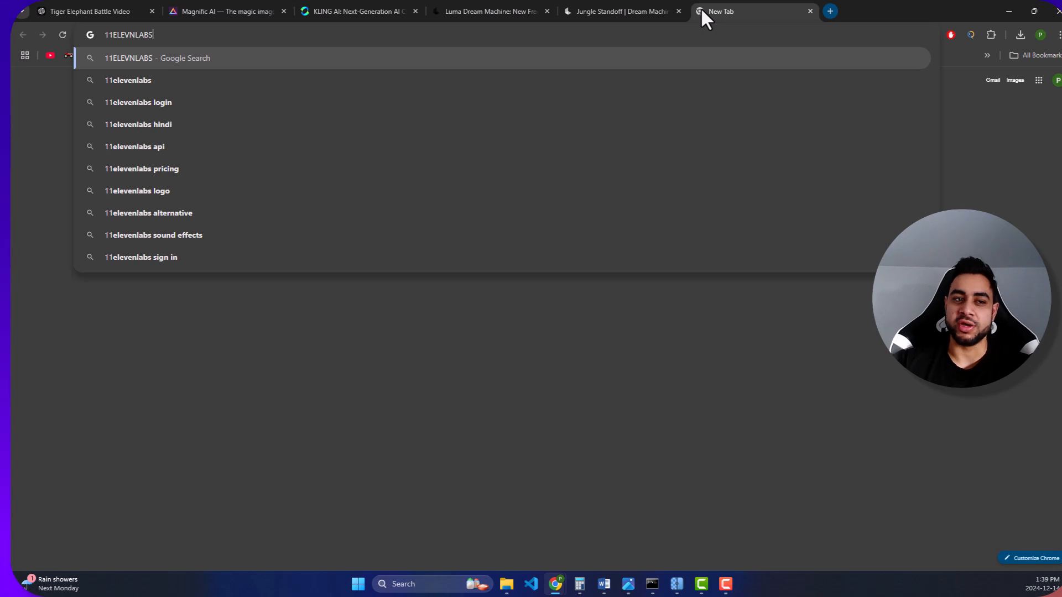
pyautogui.press('Return')
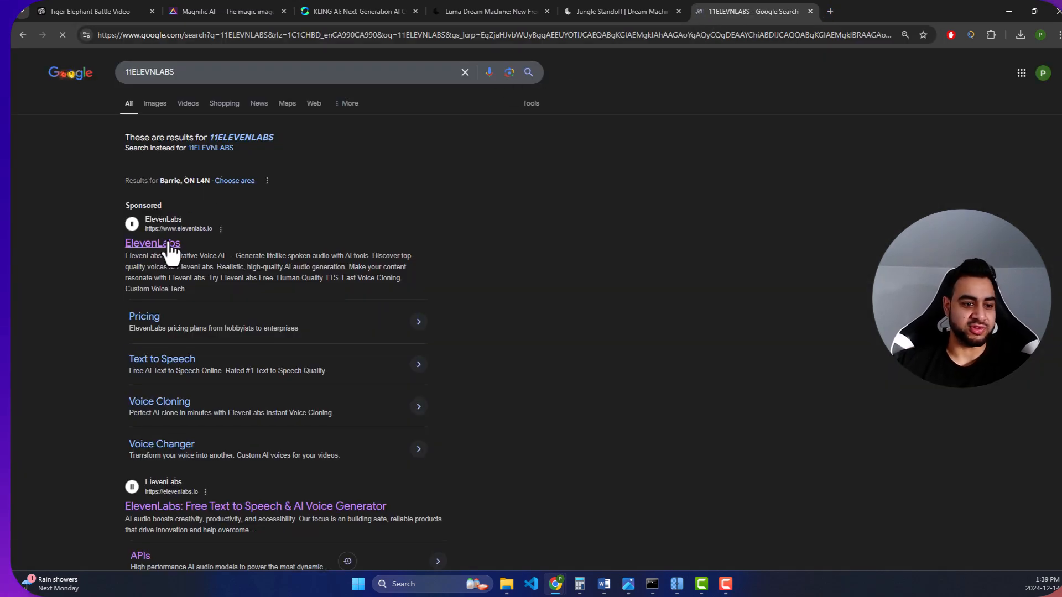
# - Look up "SUNO" in another new tab and open the Suno site
pyautogui.click(825, 8)
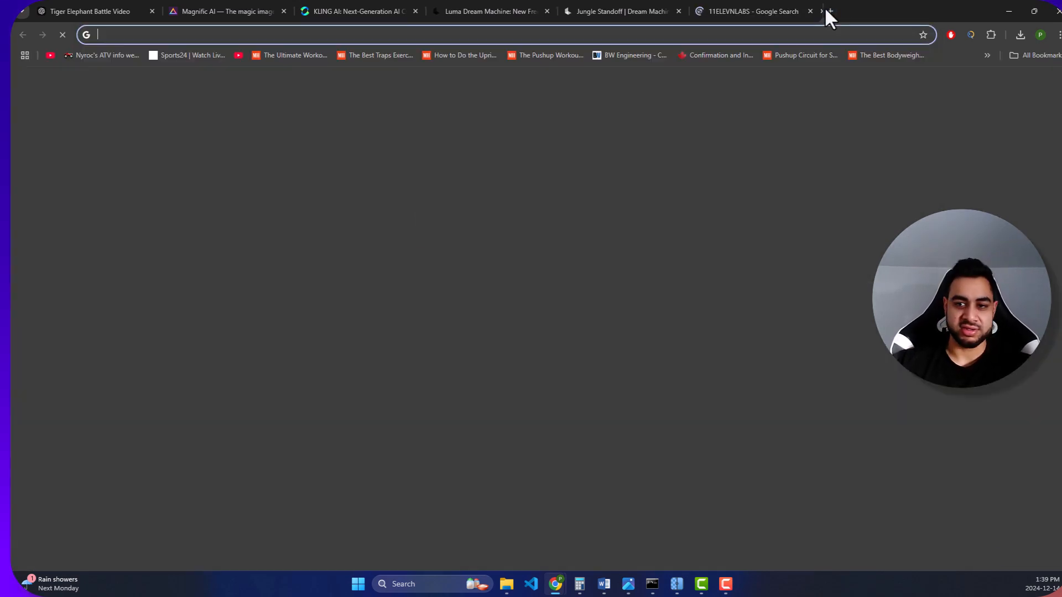
pyautogui.write('SUNO')
pyautogui.press('Return')
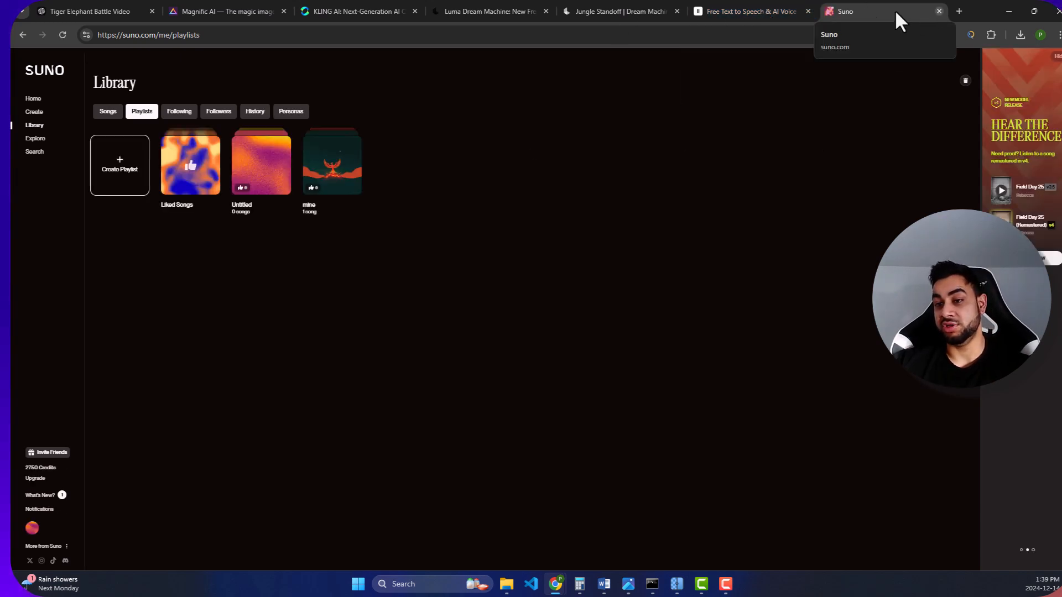
# - Search Google for "UDIO" in a new tab and open the Udio site, comparing it with the Suno and ElevenLabs sites
pyautogui.click(958, 11)
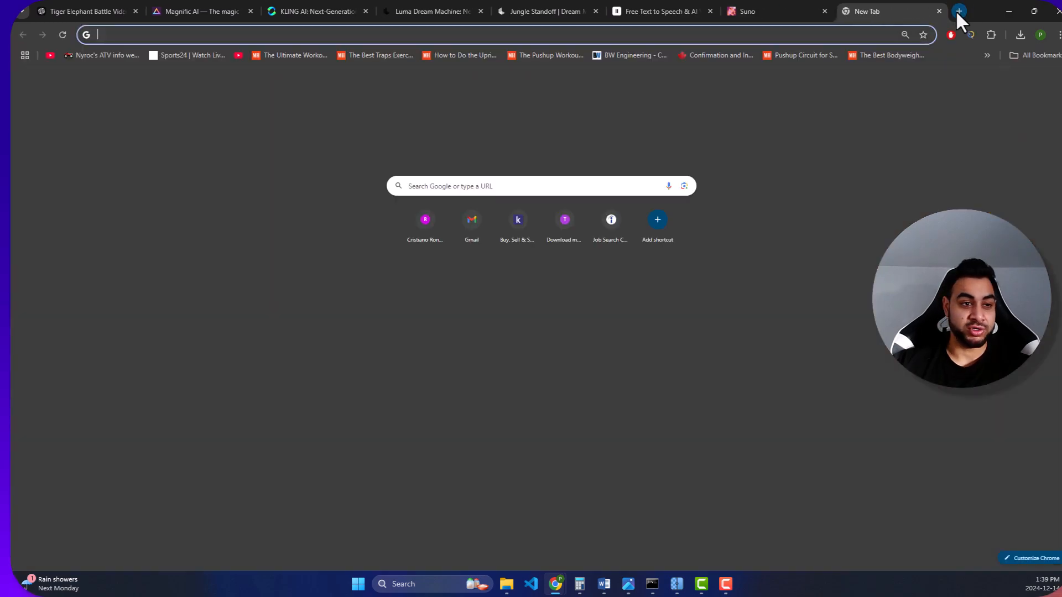
pyautogui.write('UDIO')
pyautogui.press('Return')
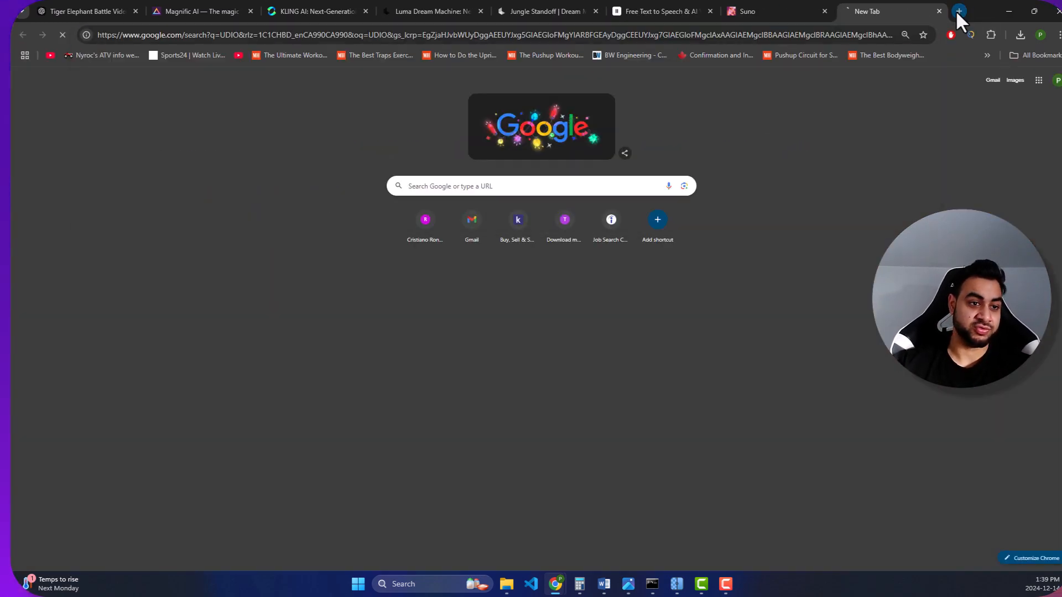
pyautogui.click(271, 157)
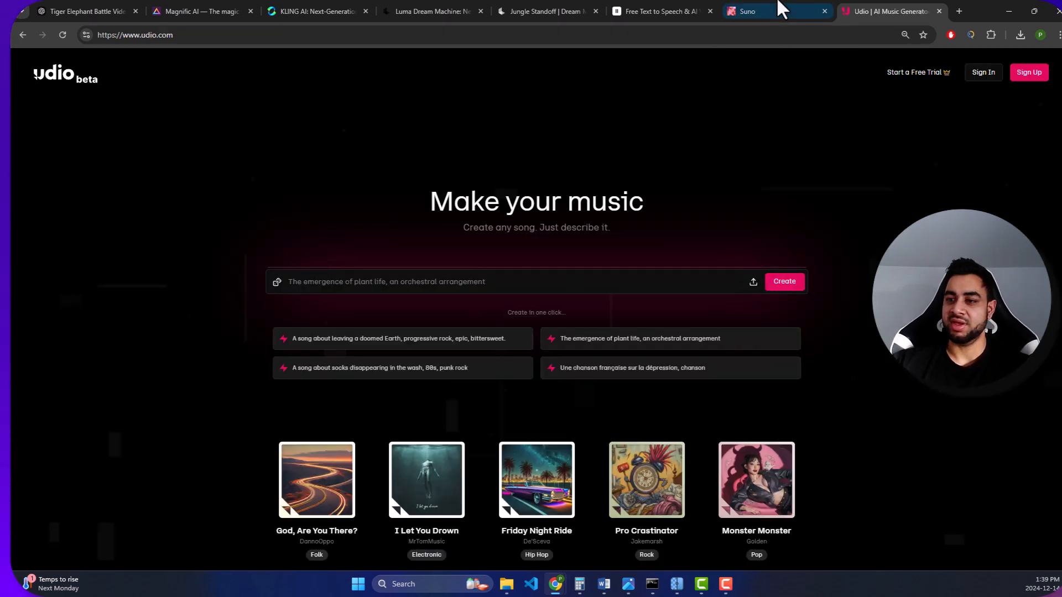
pyautogui.click(775, 9)
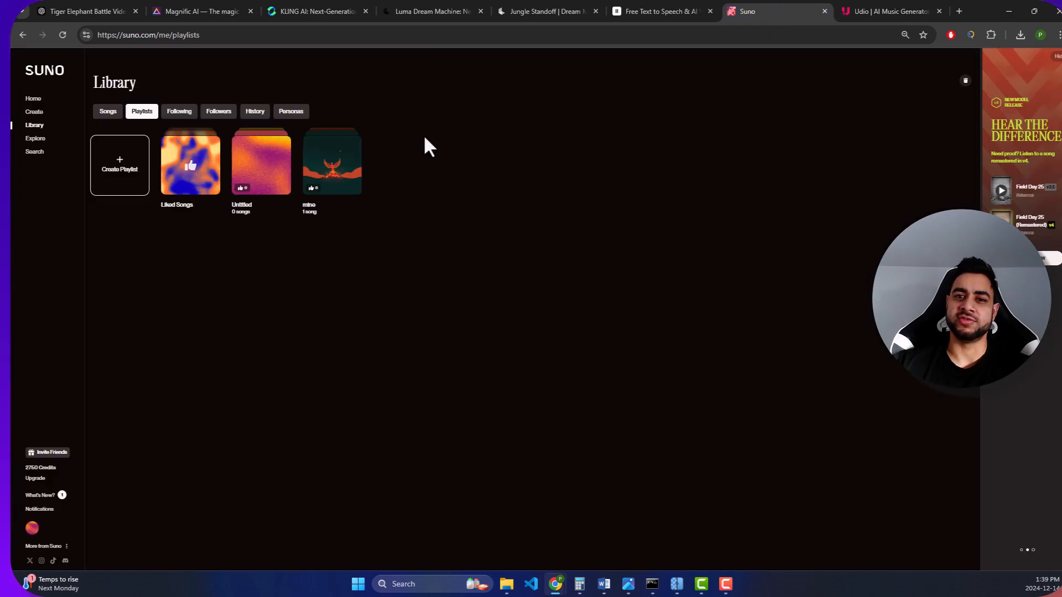
pyautogui.click(636, 11)
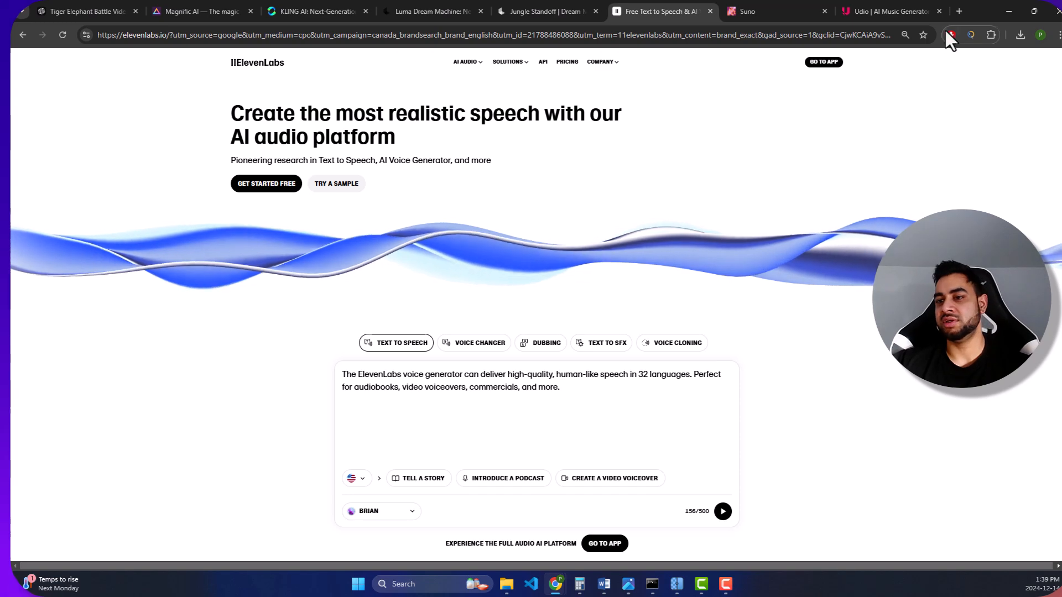
# - Search Google for "HUGGINFACE" in a new tab and open the Hugging Face Models page
pyautogui.click(958, 12)
pyautogui.write('HUGG')
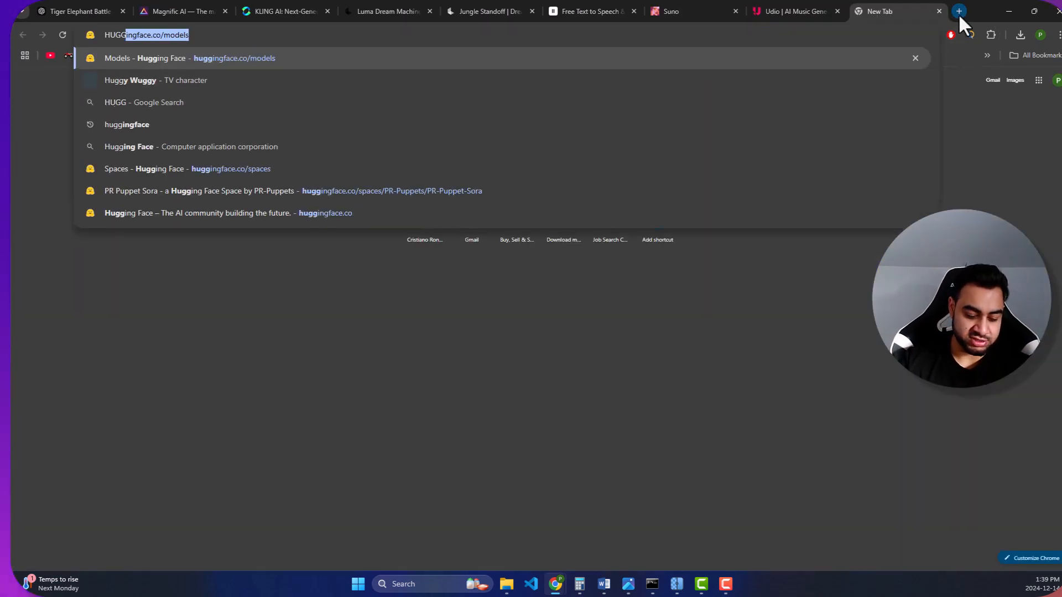
pyautogui.write('INFACE')
pyautogui.press('Return')
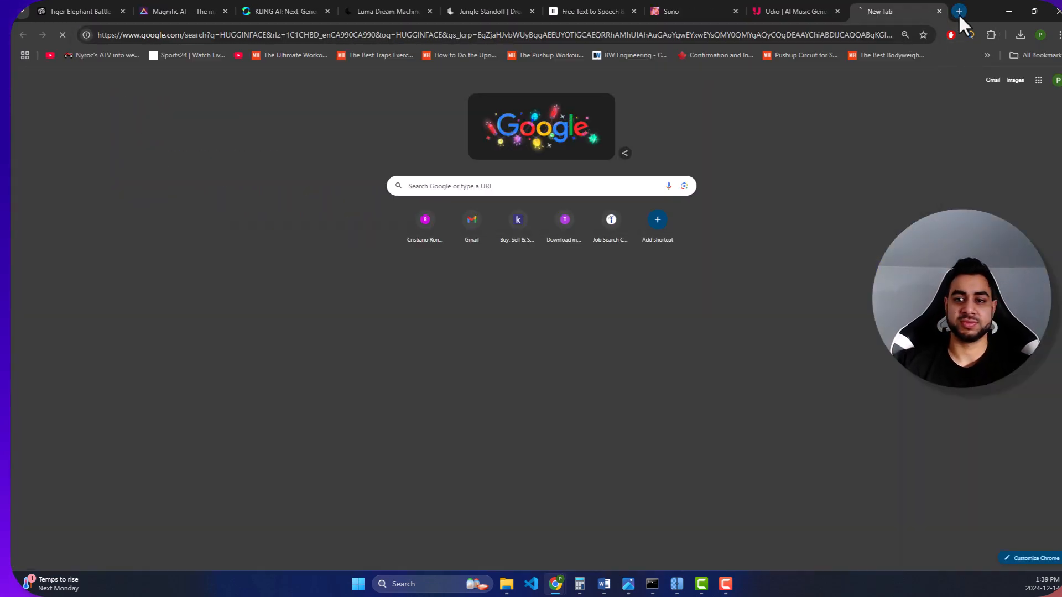
pyautogui.click(216, 198)
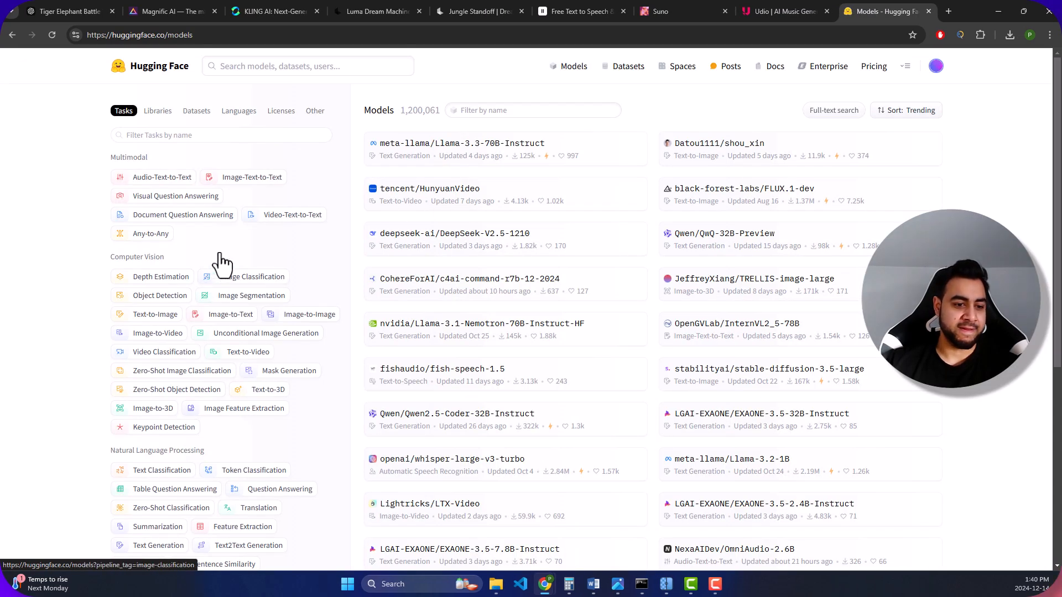
# - Filter the Hugging Face models by the Text-to-Audio task and look over the list
pyautogui.scroll(-3, 219, 338)
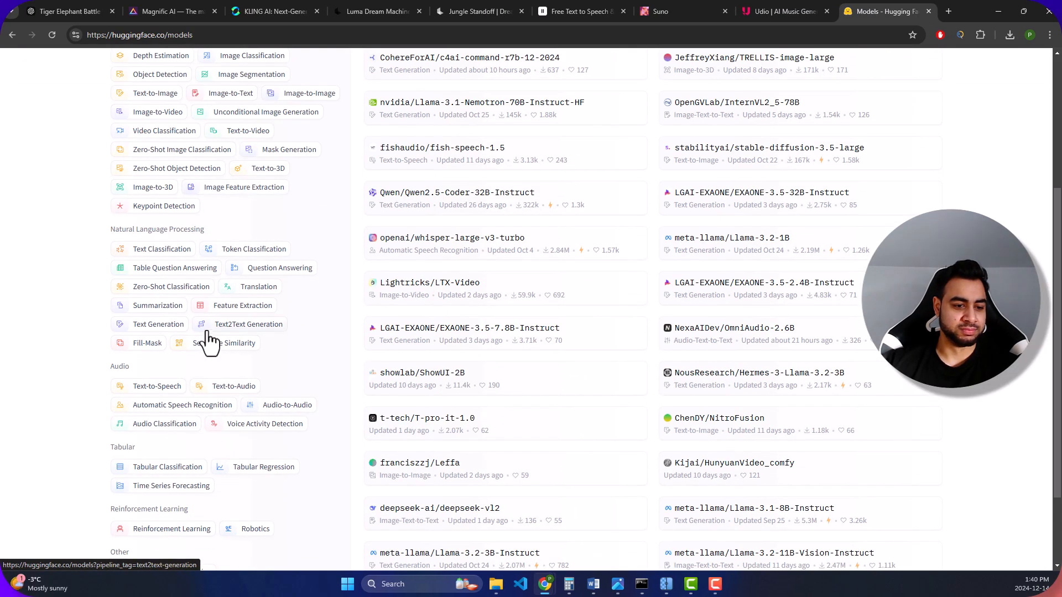
pyautogui.click(235, 387)
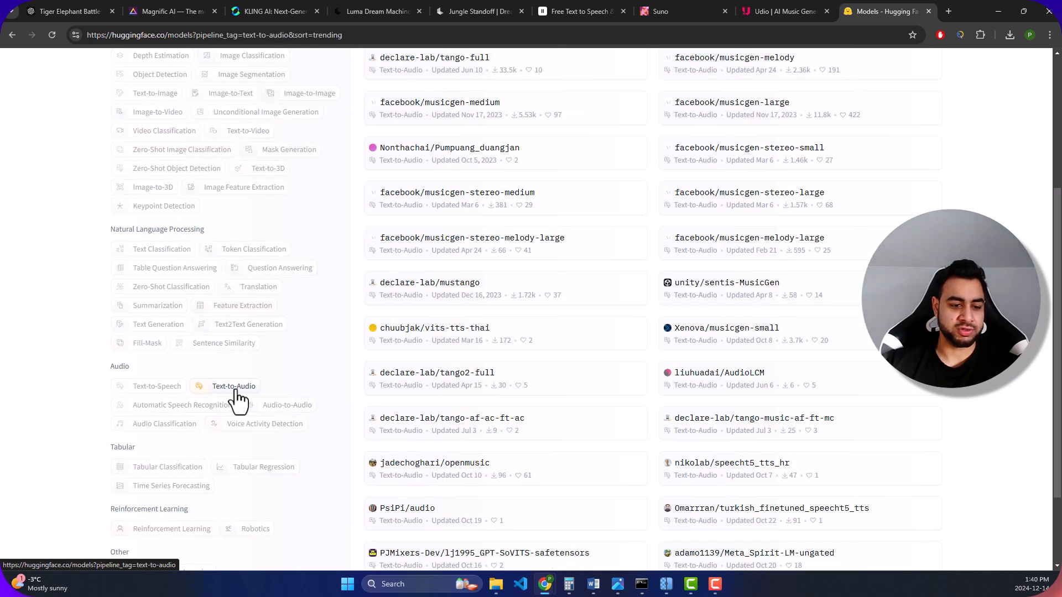
pyautogui.scroll(4, 571, 173)
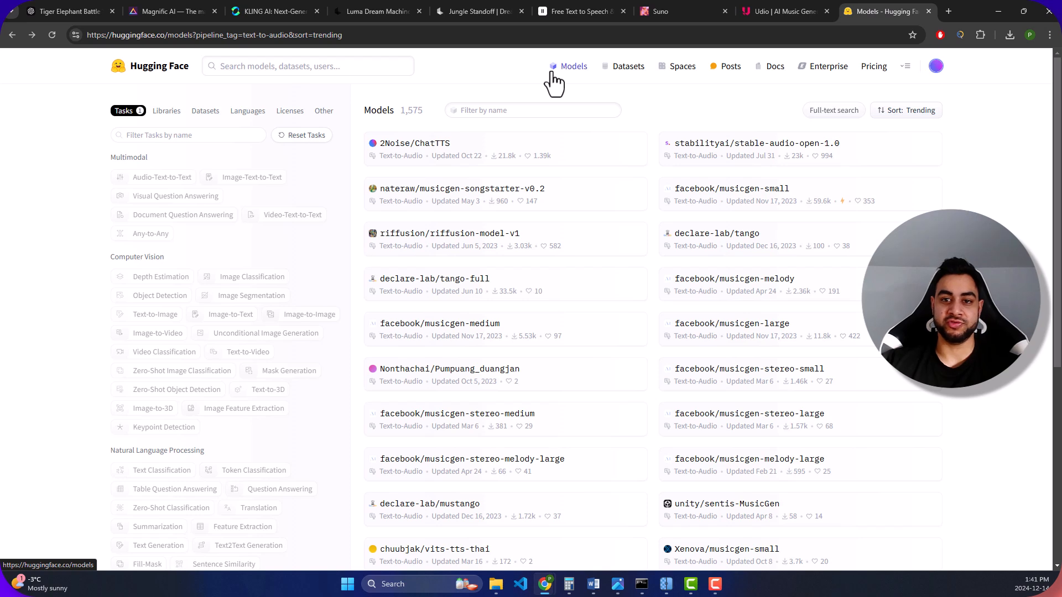
# - Revisit the ElevenLabs, Suno and Udio sites to compare the sound and music tools
pyautogui.click(583, 10)
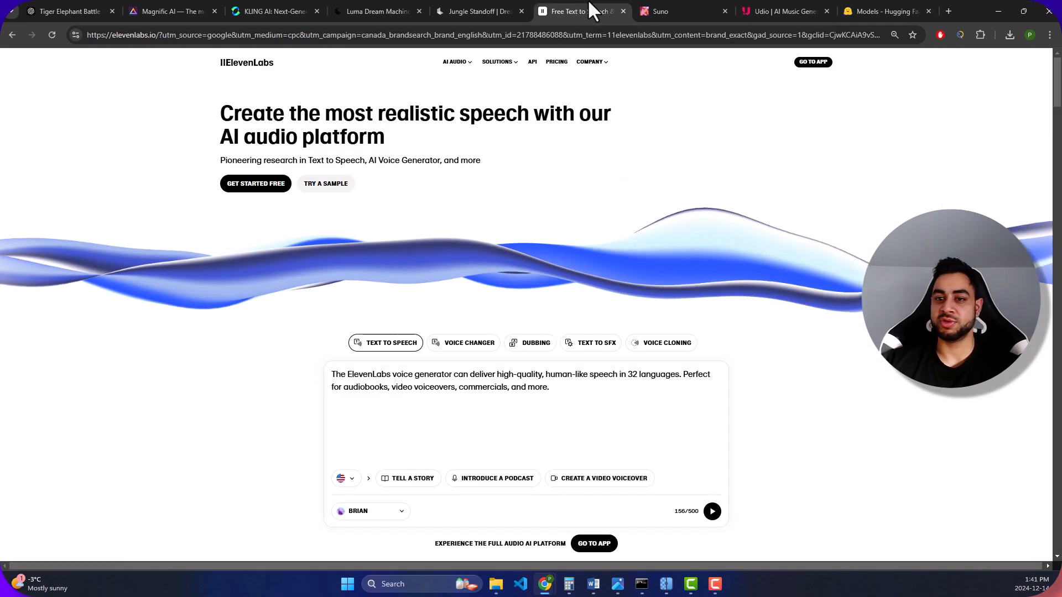
pyautogui.click(672, 10)
pyautogui.click(772, 9)
pyautogui.click(684, 9)
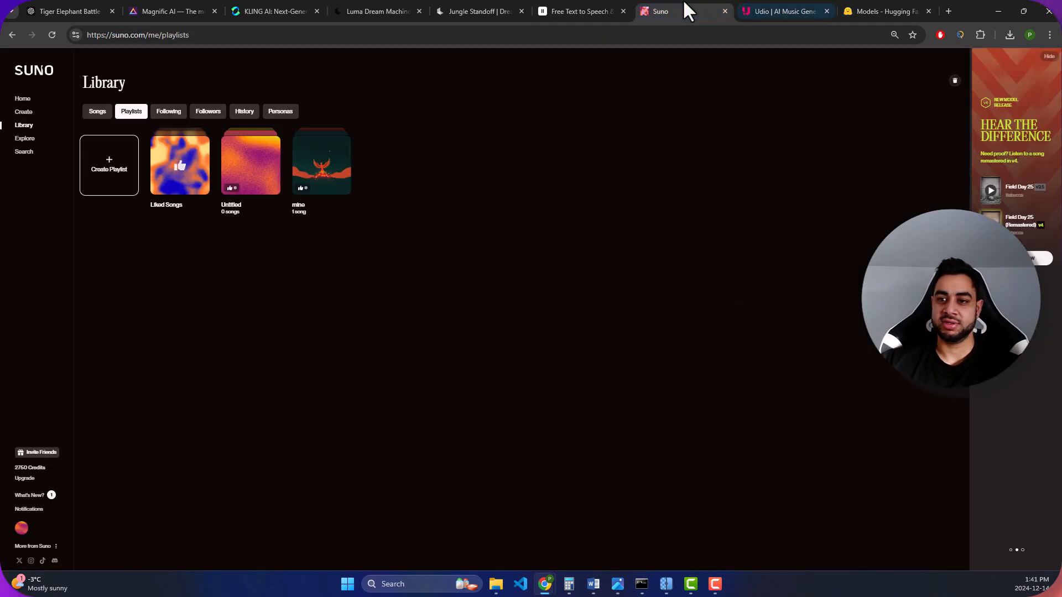
pyautogui.click(595, 10)
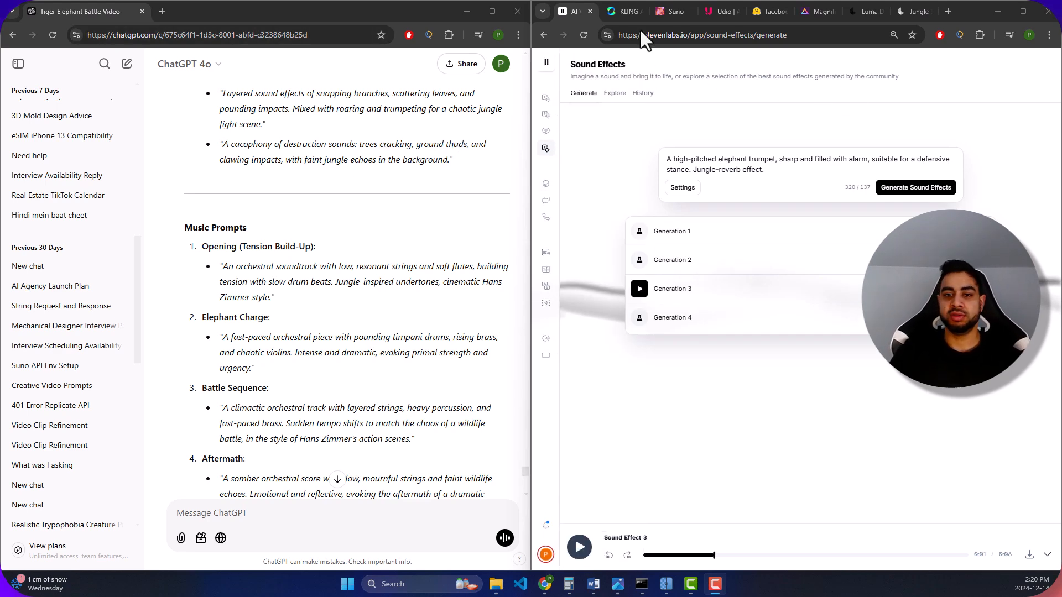
# - Play the Kling AI clip of the tiger on the elephant in full screen, and leave full screen
pyautogui.click(625, 11)
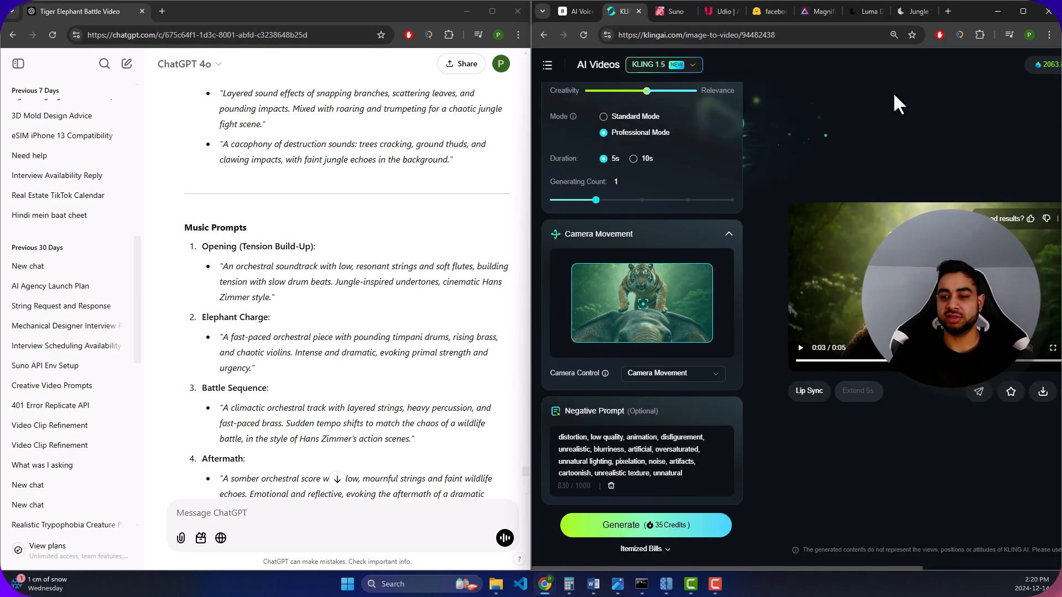
pyautogui.click(1050, 354)
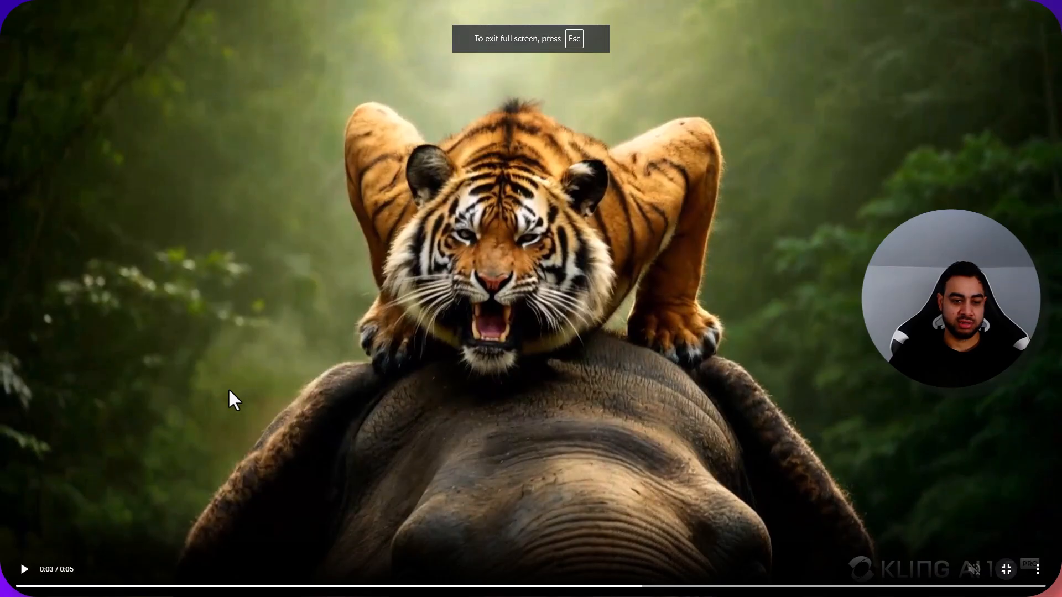
pyautogui.click(15, 382)
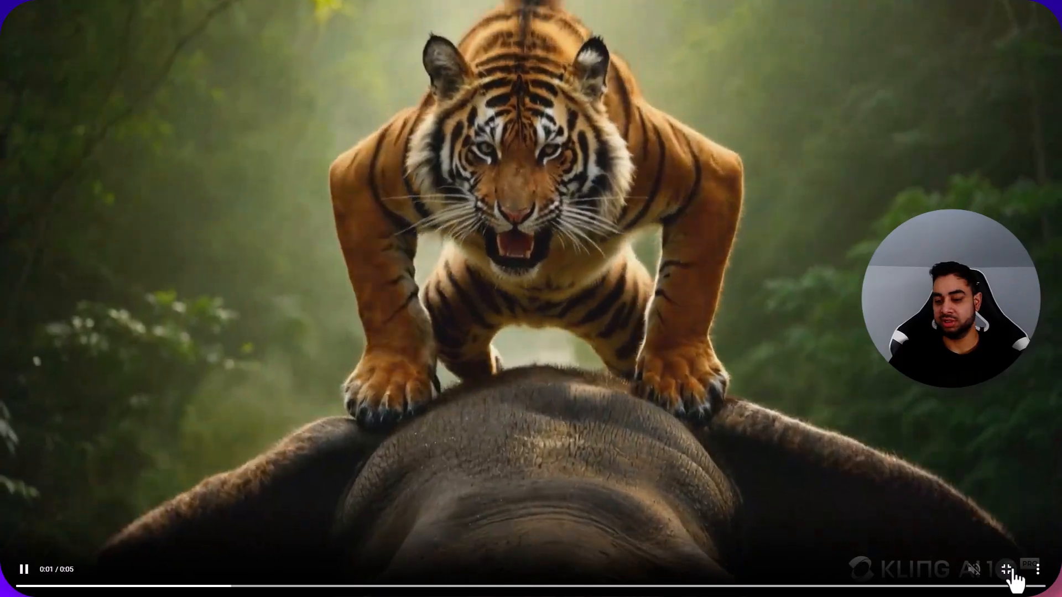
pyautogui.click(1007, 569)
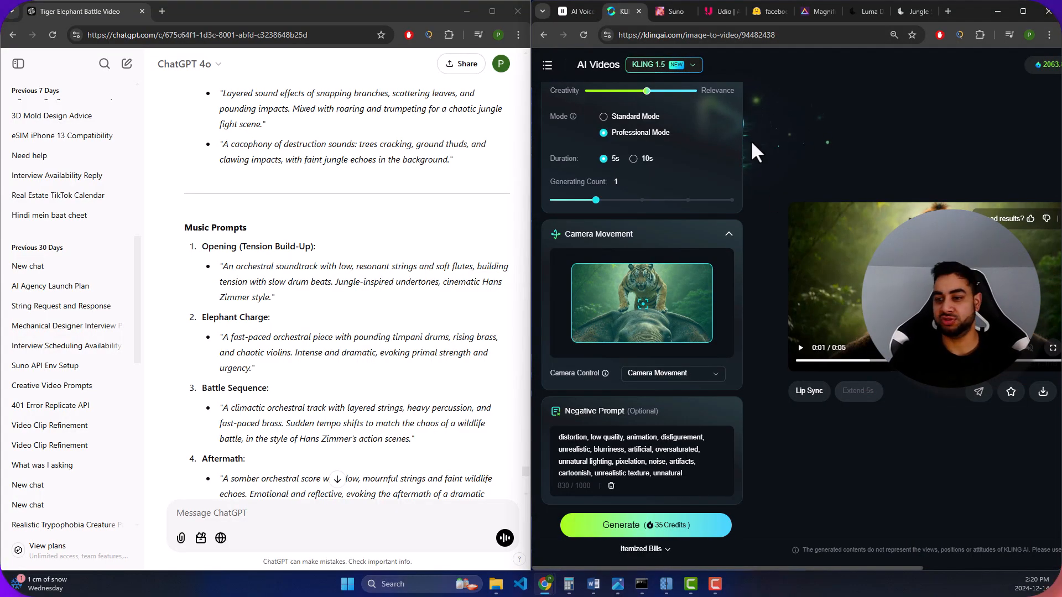
# - Return to ElevenLabs Sound Effects and compare its elephant trumpet prompt with ChatGPT's sound effect suggestions
pyautogui.click(578, 11)
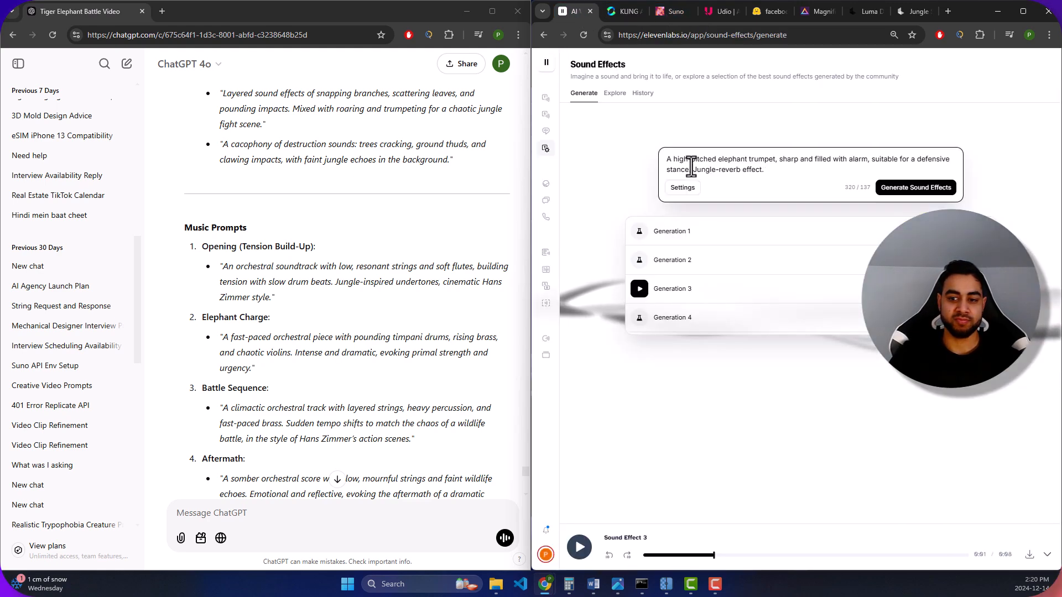
pyautogui.scroll(7, 232, 249)
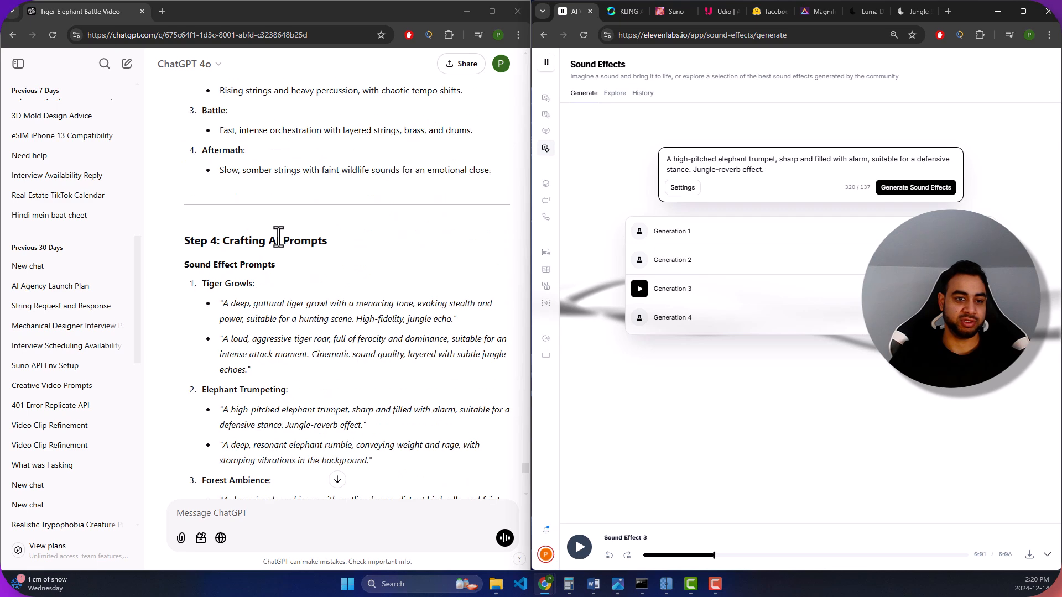
pyautogui.scroll(3, 275, 335)
pyautogui.scroll(4, 273, 331)
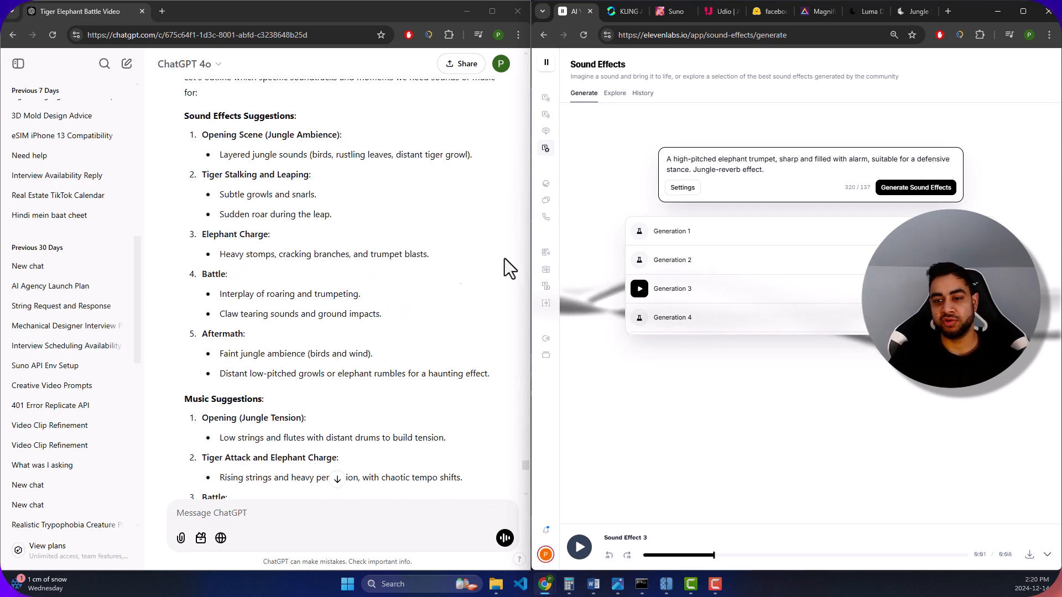
pyautogui.moveTo(773, 161); pyautogui.dragTo(684, 149)
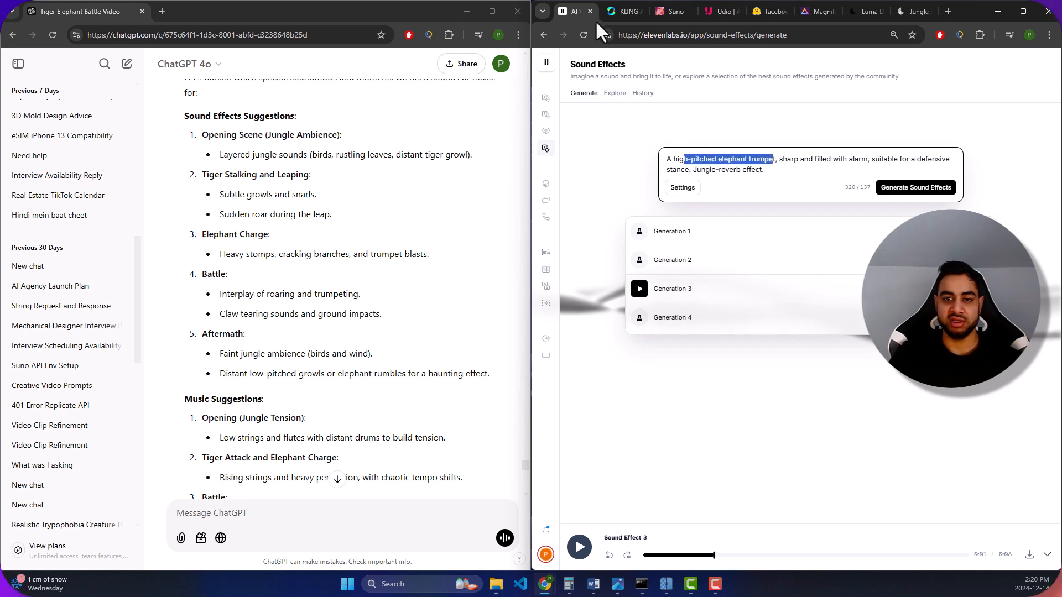
pyautogui.moveTo(765, 169); pyautogui.dragTo(660, 152)
pyautogui.click(785, 166)
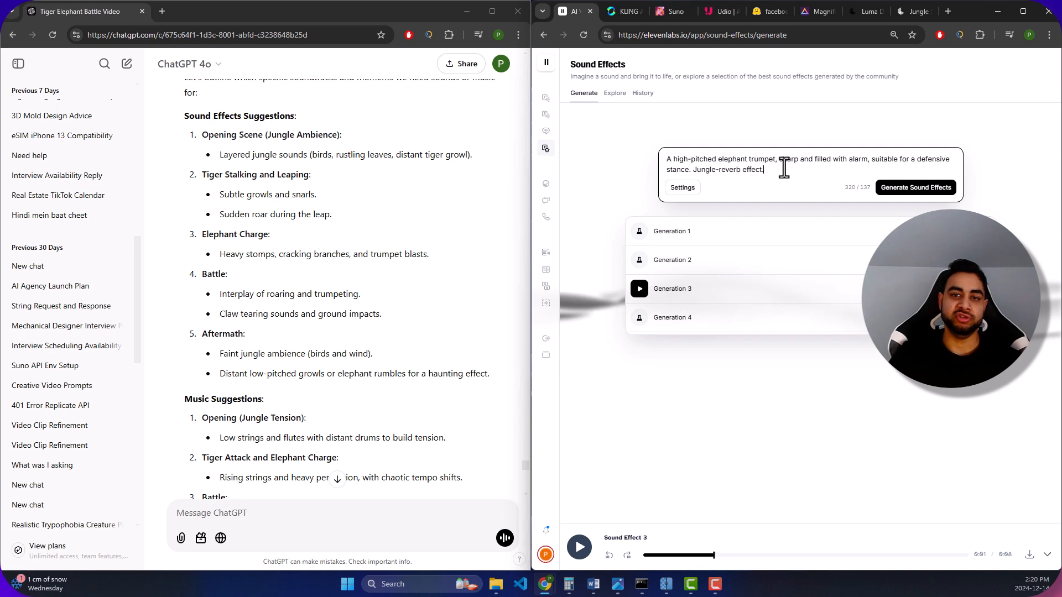
# - Listen to the elephant trumpet Generations 3, 2, 4 and 1 in ElevenLabs, pausing the last one
pyautogui.click(639, 288)
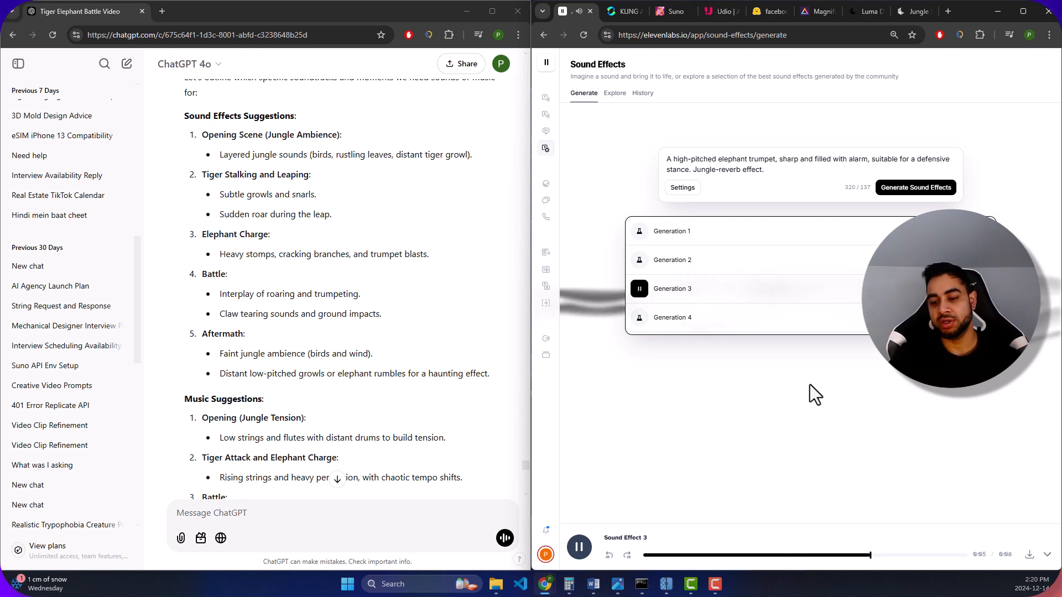
pyautogui.click(639, 260)
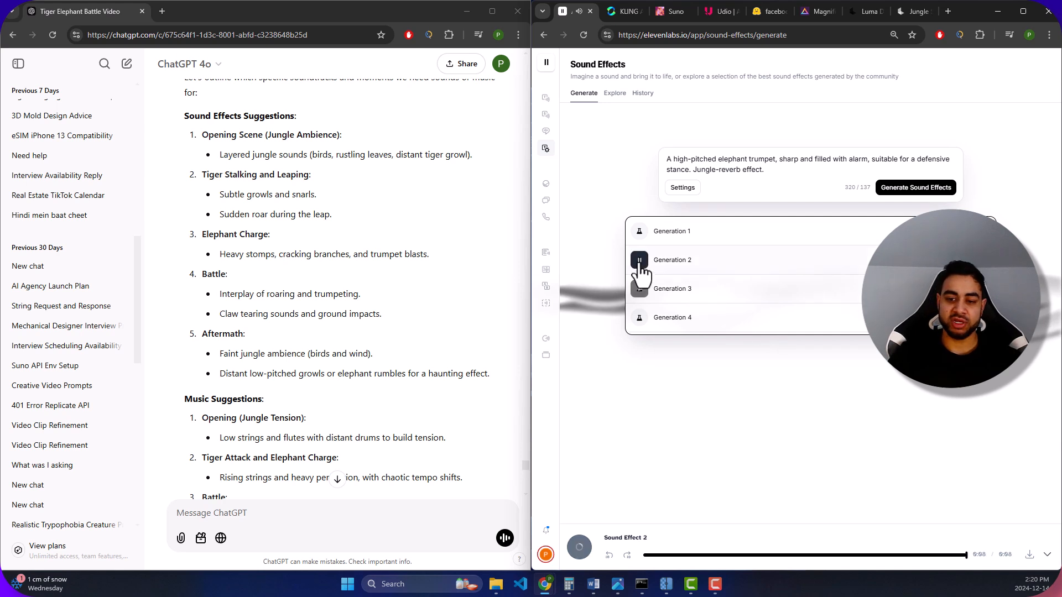
pyautogui.click(639, 318)
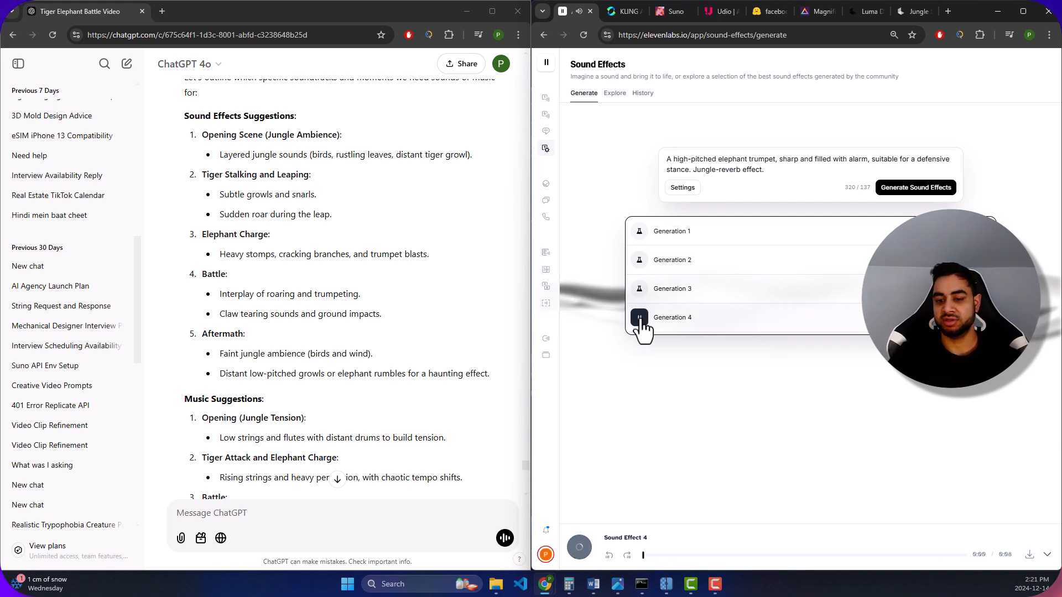
pyautogui.click(640, 237)
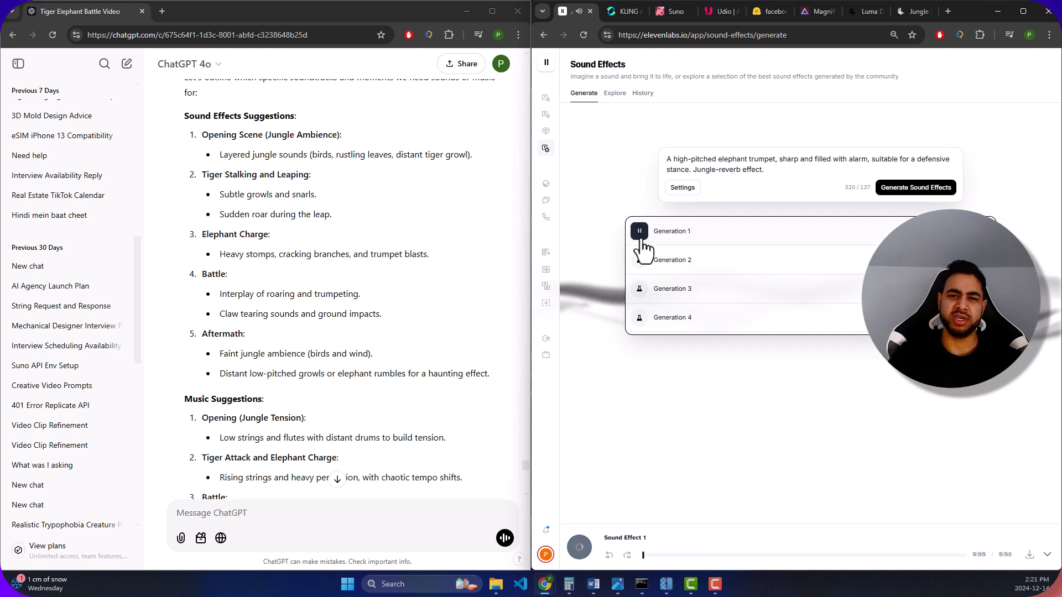
pyautogui.click(640, 238)
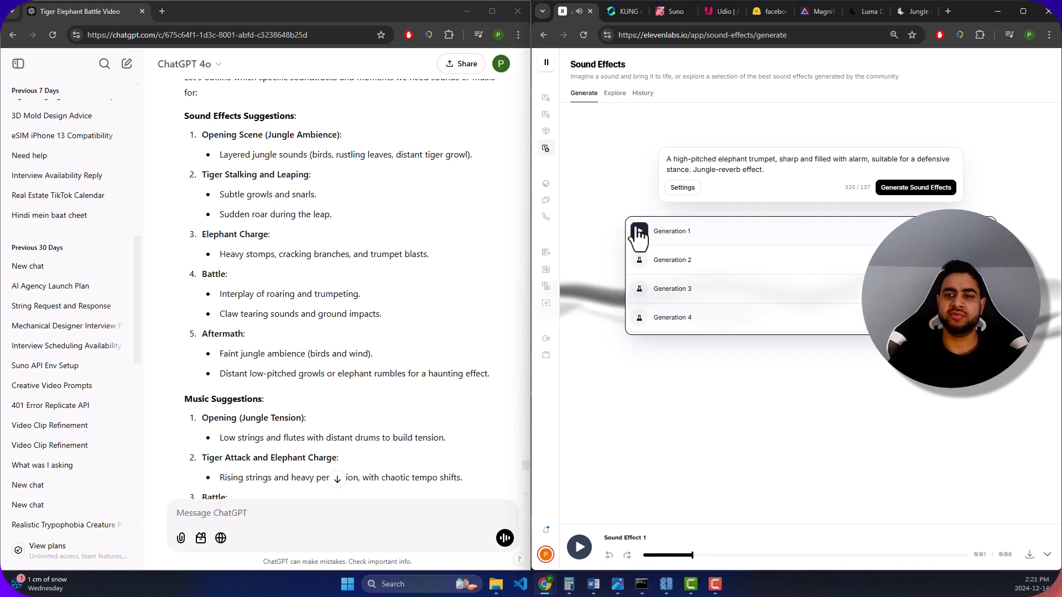
# - Switch to Hugging Face and read through the facebook/musicgen-melody model card
pyautogui.click(767, 7)
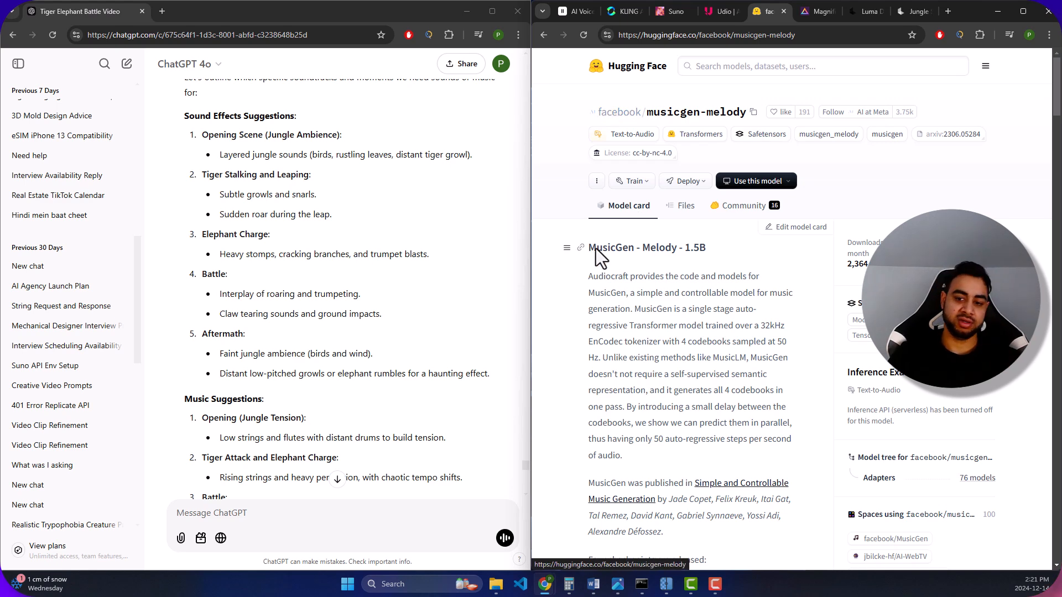
pyautogui.scroll(-1, 735, 285)
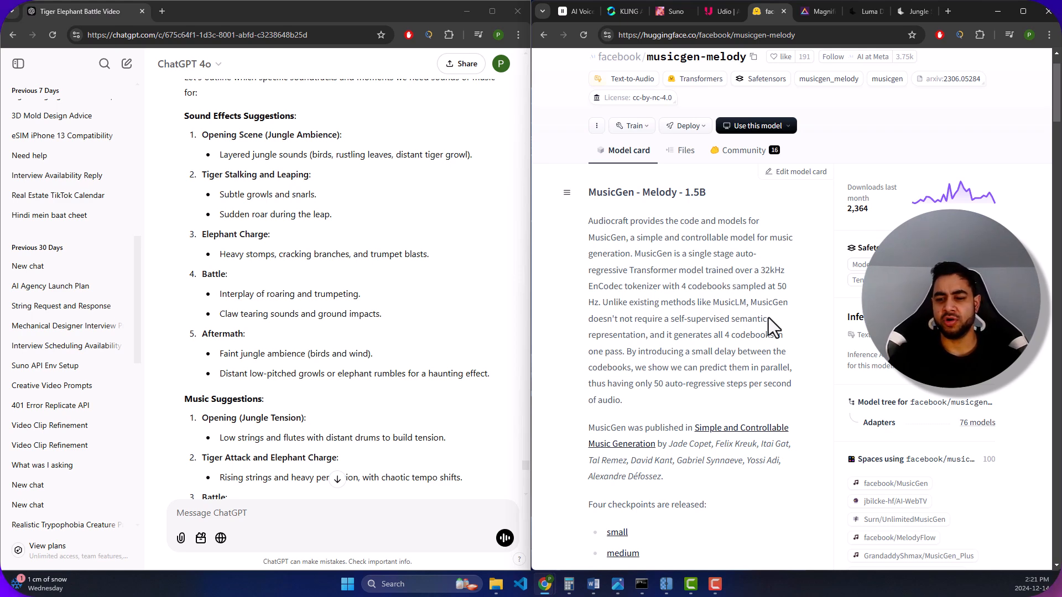
pyautogui.scroll(-4, 768, 317)
pyautogui.scroll(5, 766, 323)
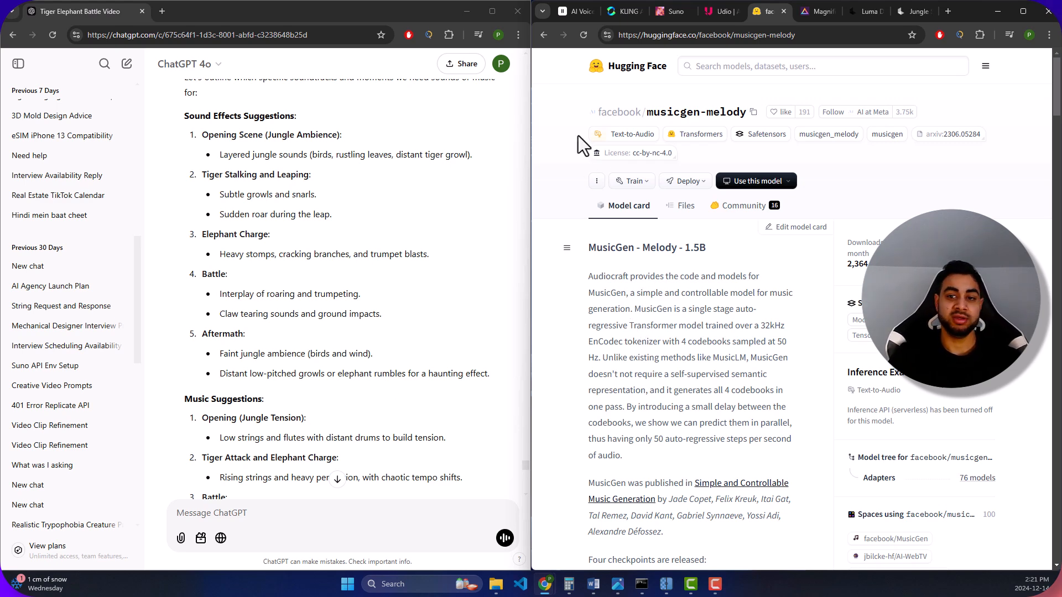
# - Compare Suno's music style text with ChatGPT's Music Prompts, and play the Untitled track generated from the Opening (Tension Build-Up) prompt
pyautogui.click(669, 12)
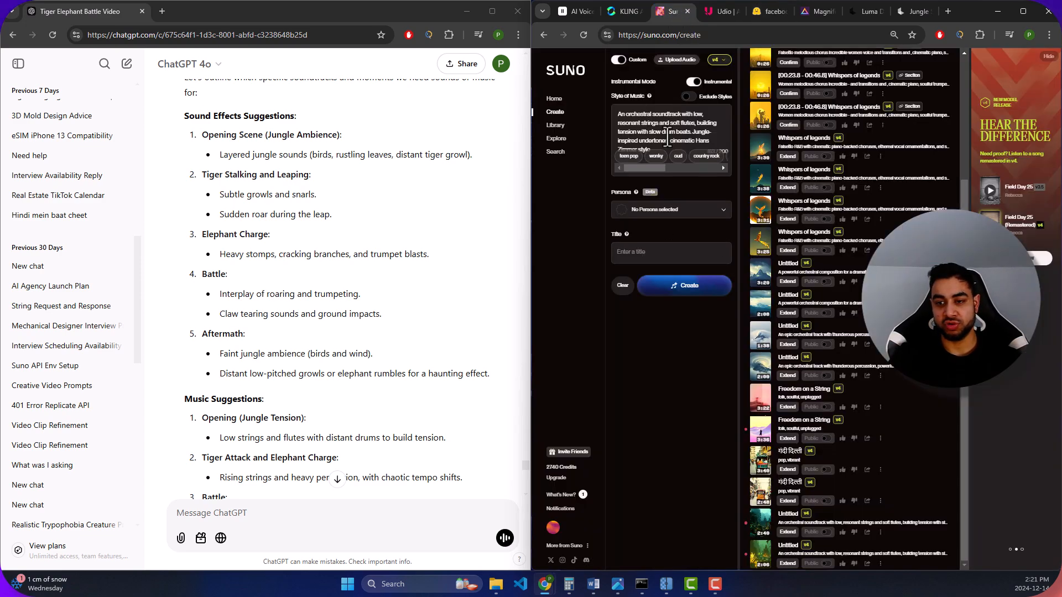
pyautogui.scroll(-10, 274, 330)
pyautogui.scroll(-6, 275, 326)
pyautogui.scroll(4, 276, 296)
pyautogui.scroll(-9, 277, 296)
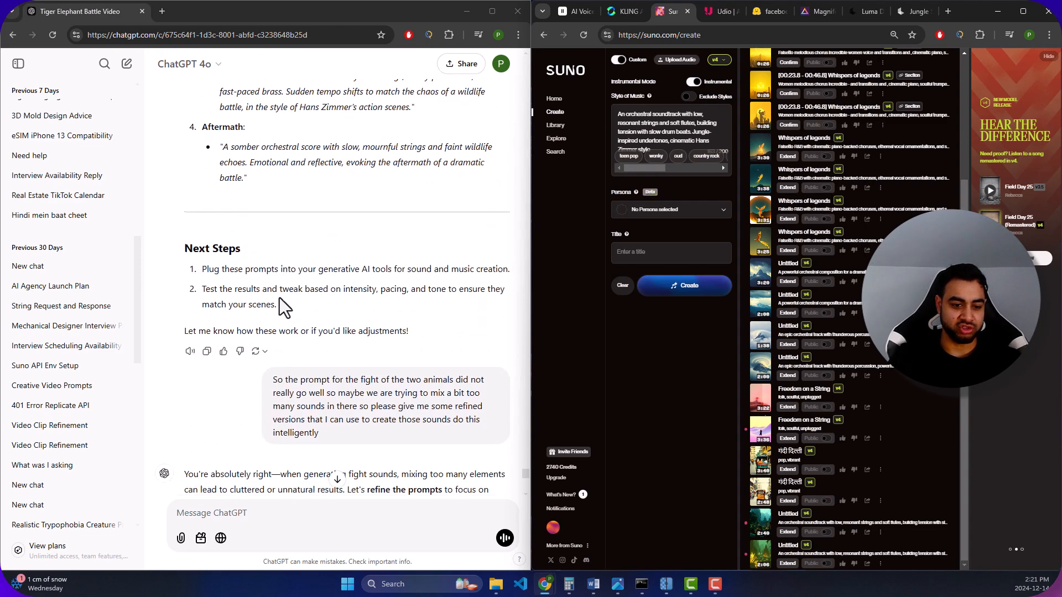
pyautogui.scroll(-3, 279, 299)
pyautogui.scroll(7, 281, 301)
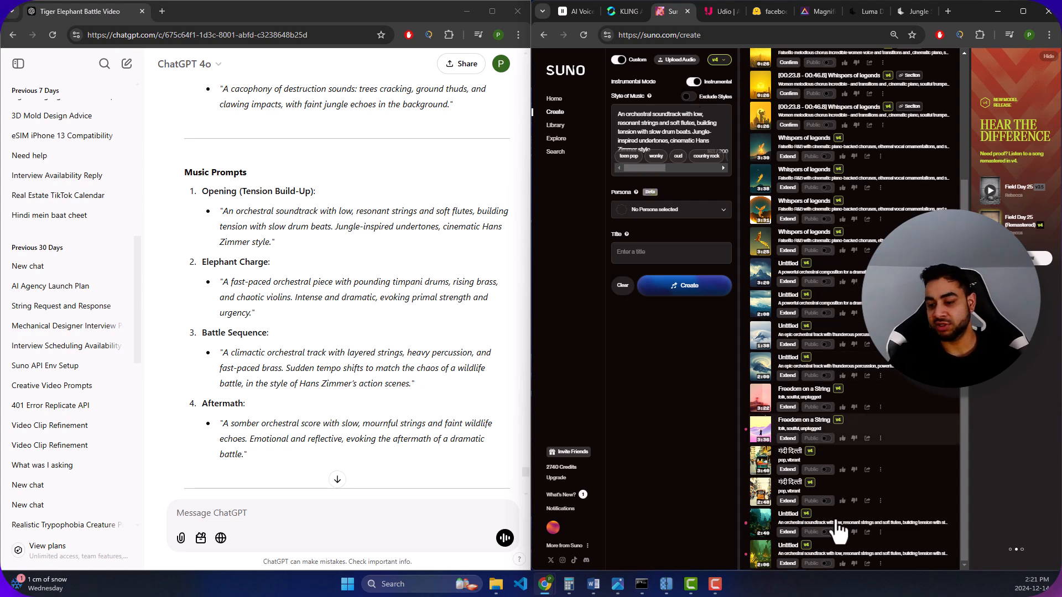
pyautogui.click(761, 525)
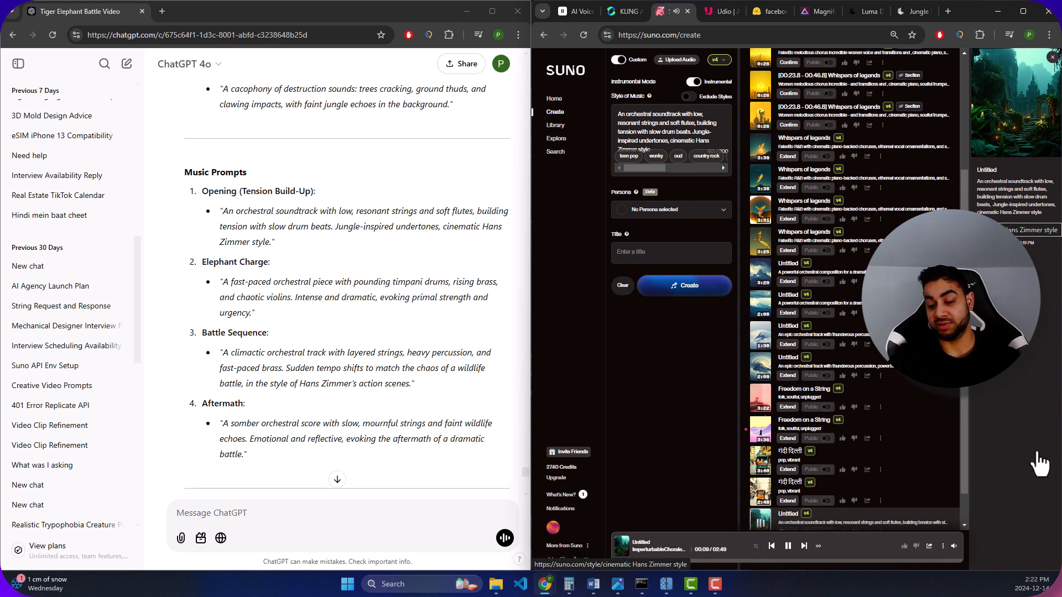
# - Listen to the last Untitled orchestral track in Suno, pause it, and revisit ElevenLabs Sound Effects and Kling AI
pyautogui.click(788, 547)
pyautogui.scroll(-1, 779, 443)
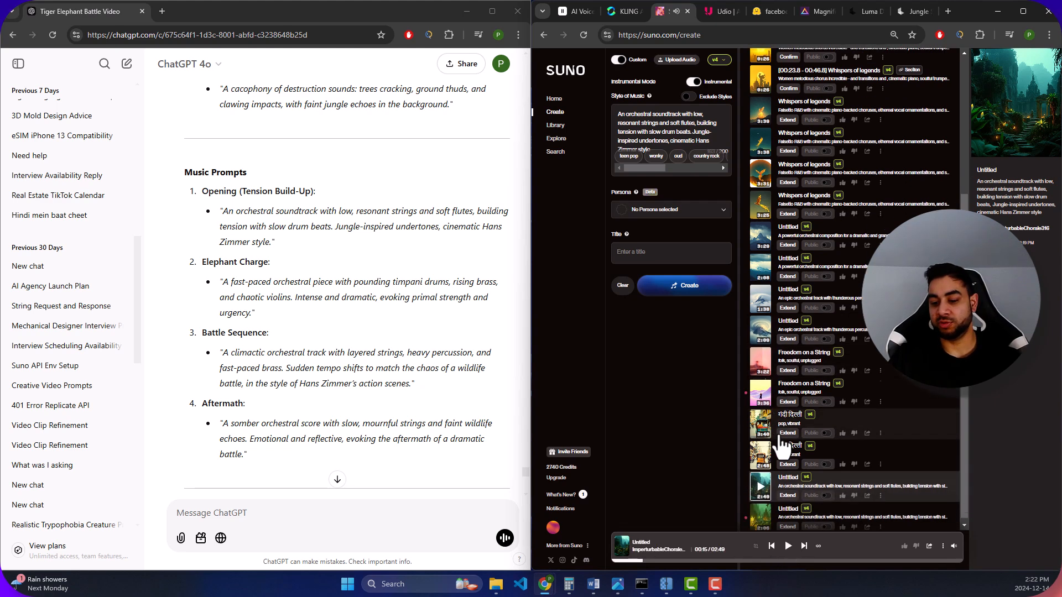
pyautogui.click(760, 511)
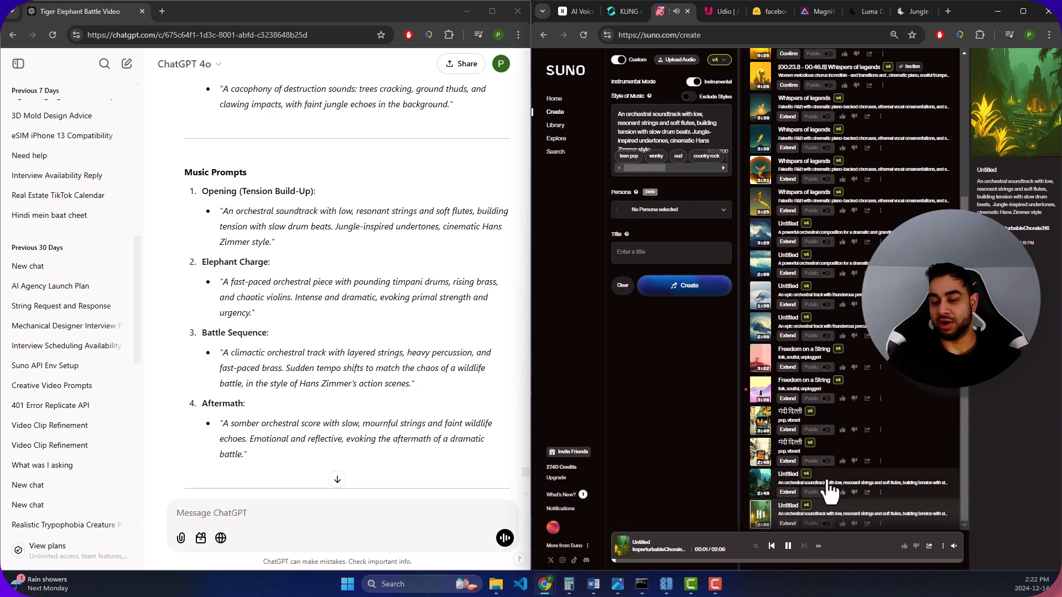
pyautogui.click(788, 547)
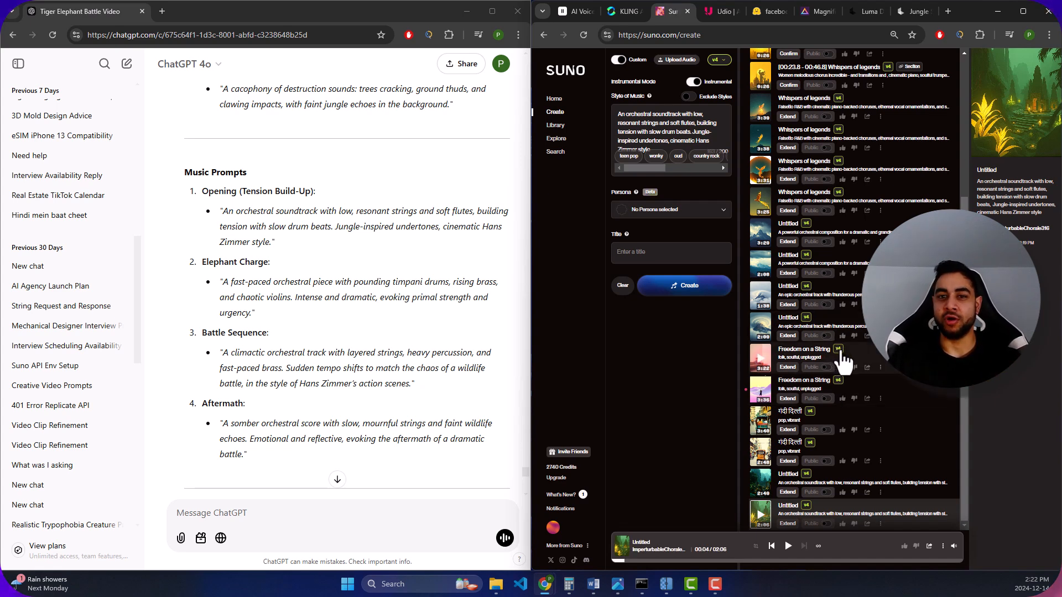
pyautogui.click(788, 547)
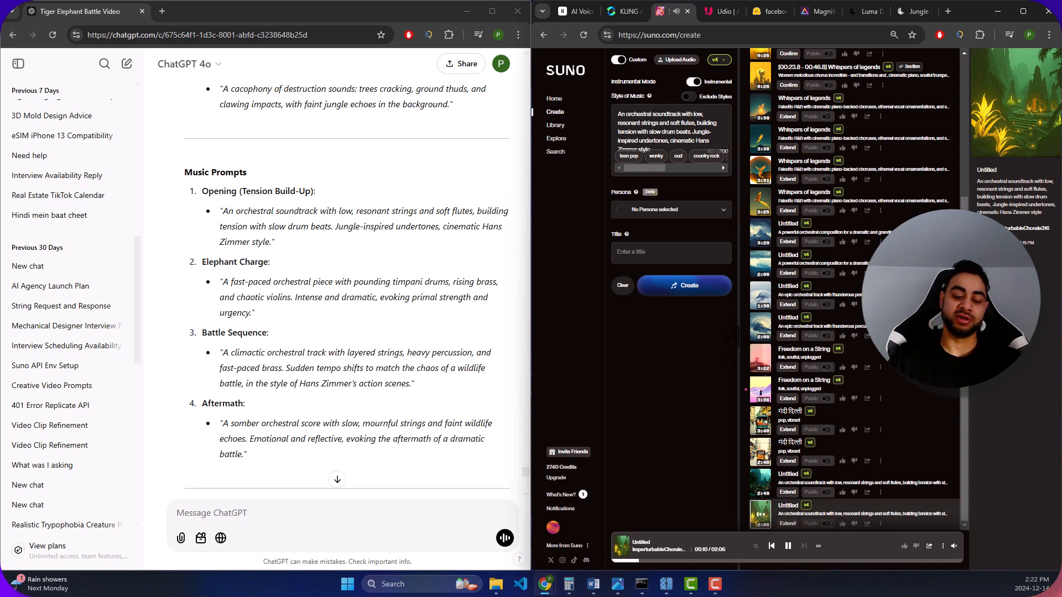
pyautogui.click(787, 551)
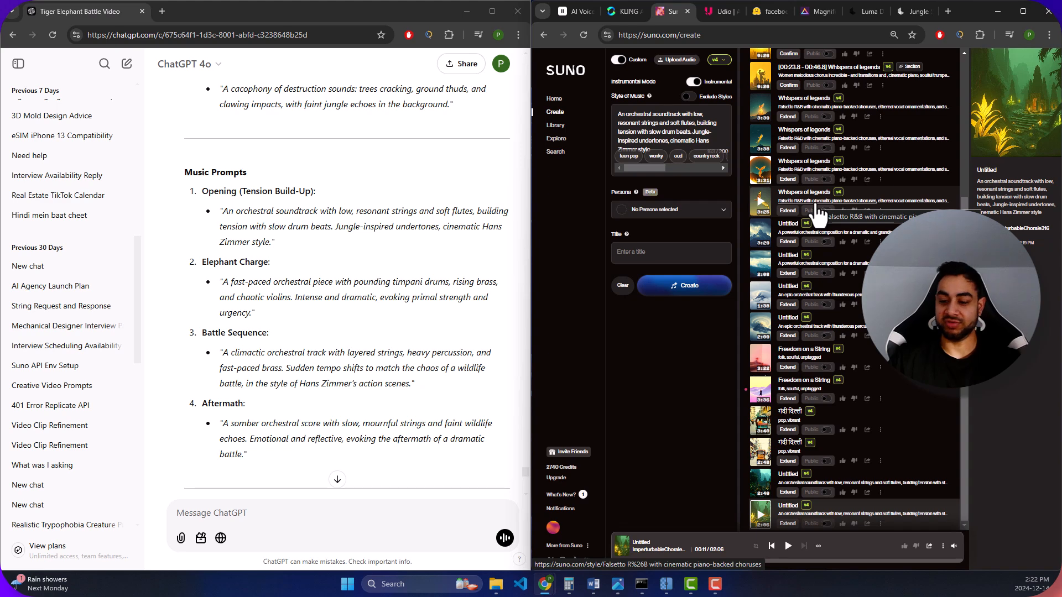
pyautogui.click(572, 12)
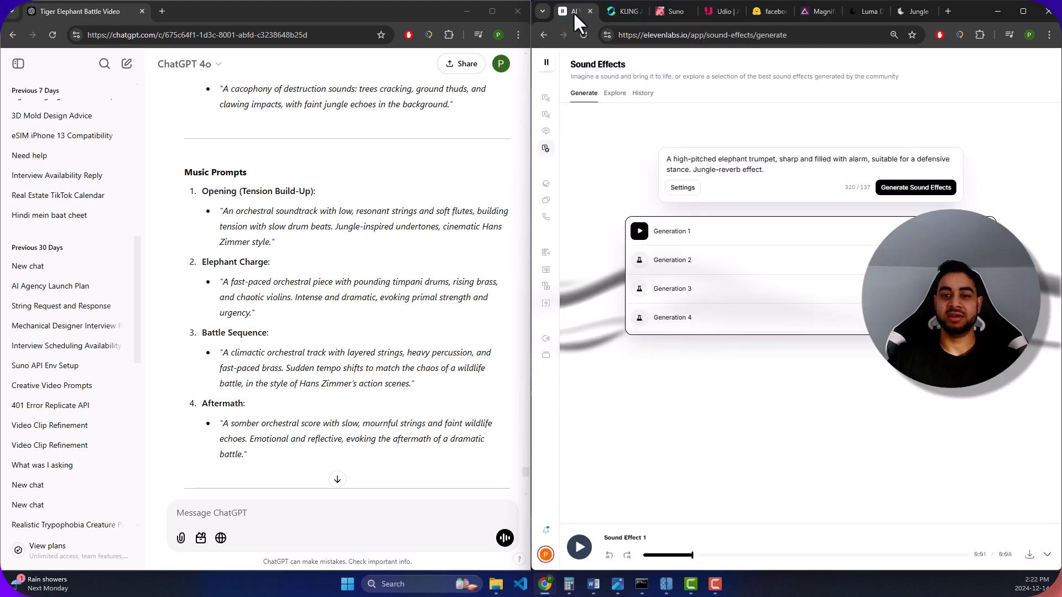
pyautogui.click(623, 9)
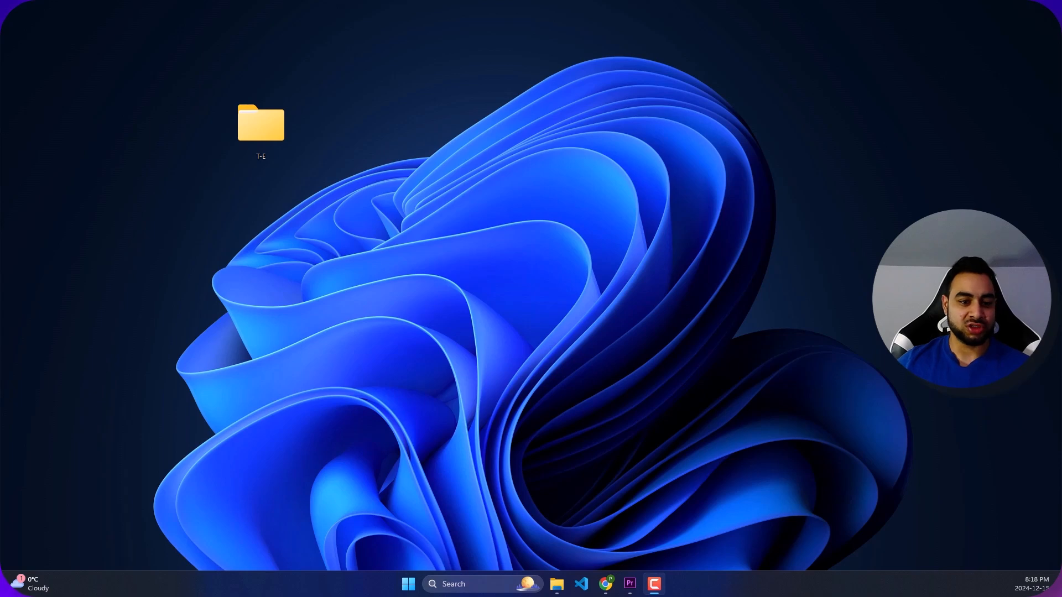
# - Open the T-E folder from the desktop in a maximized window and go over its asset subfolders
pyautogui.click(263, 124)
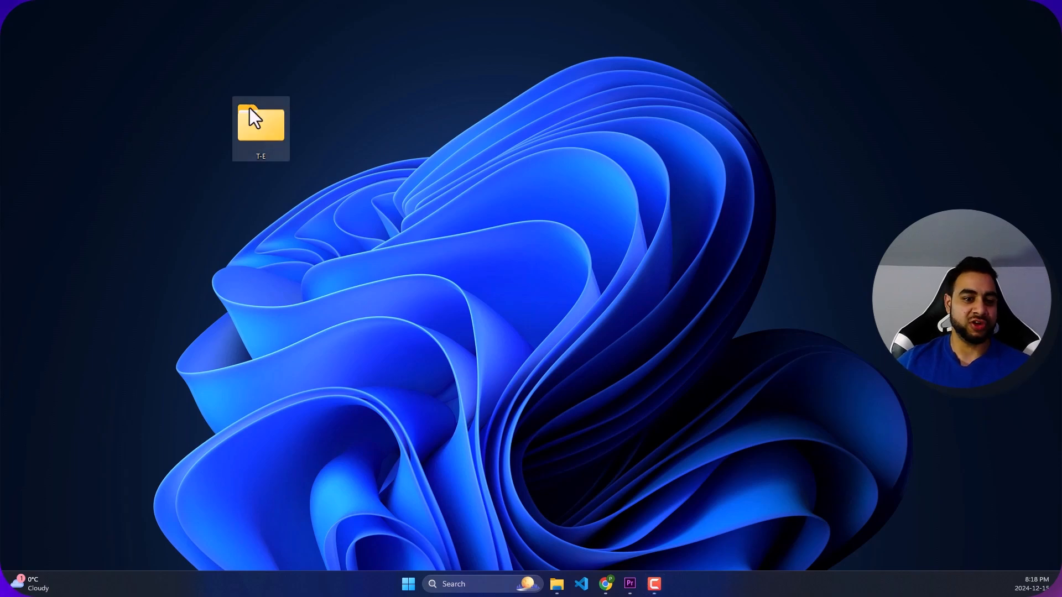
pyautogui.doubleClick(272, 112)
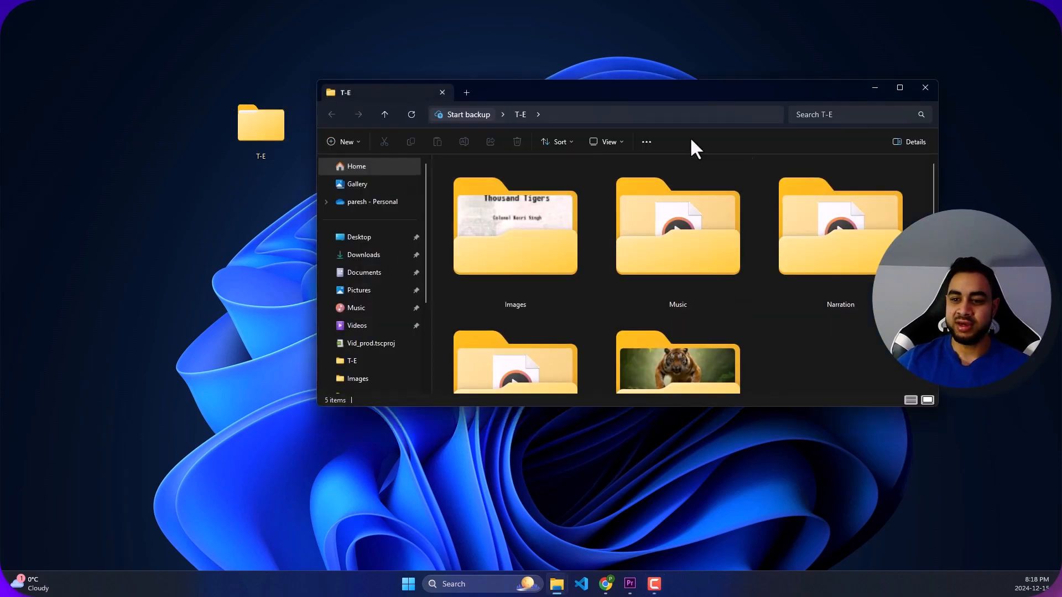
pyautogui.doubleClick(678, 94)
pyautogui.click(238, 176)
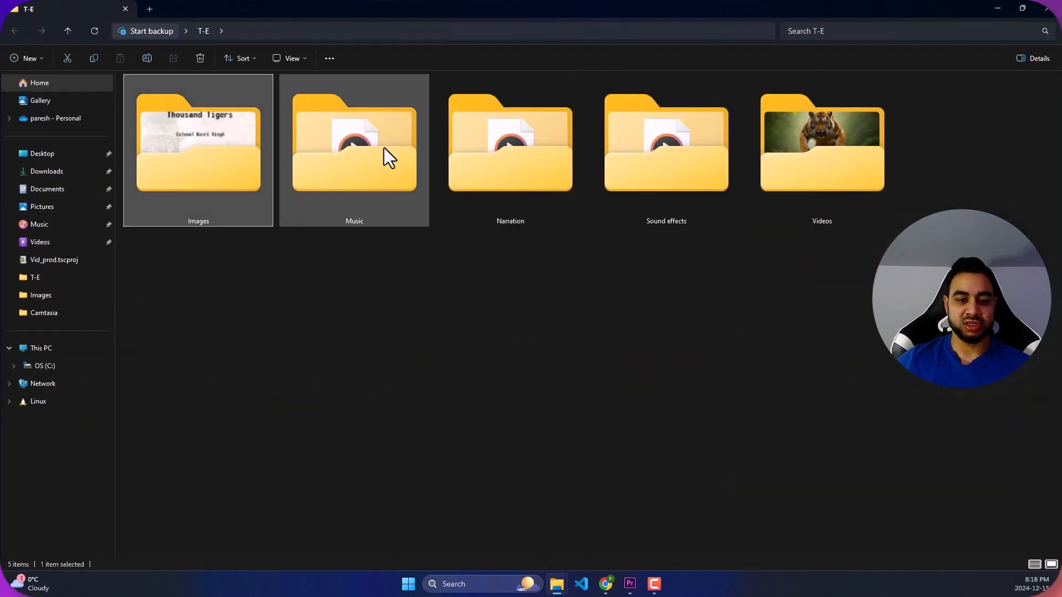
pyautogui.click(366, 151)
pyautogui.click(530, 151)
pyautogui.click(688, 167)
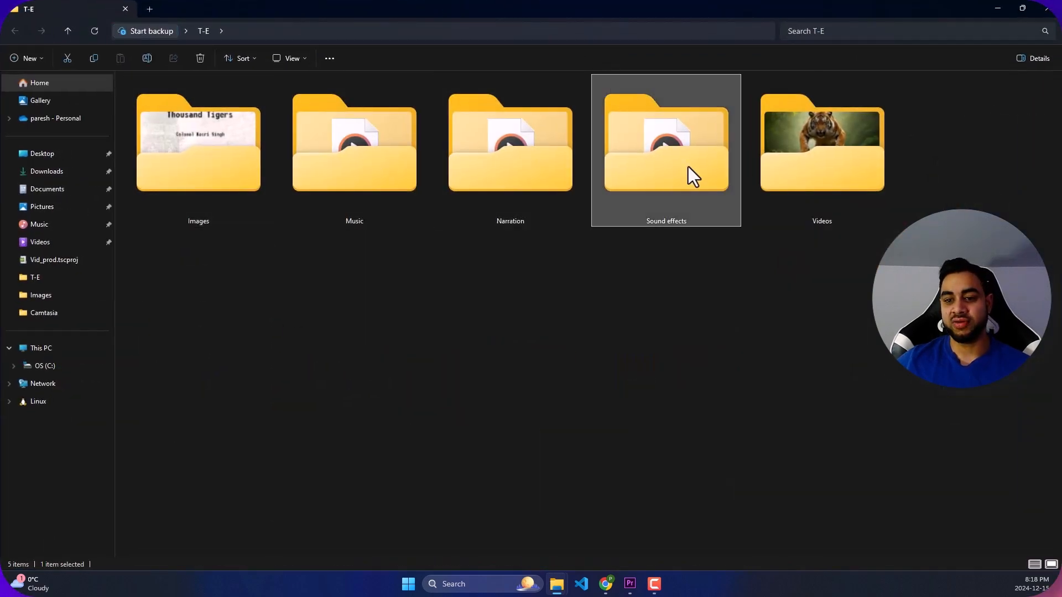
pyautogui.click(774, 362)
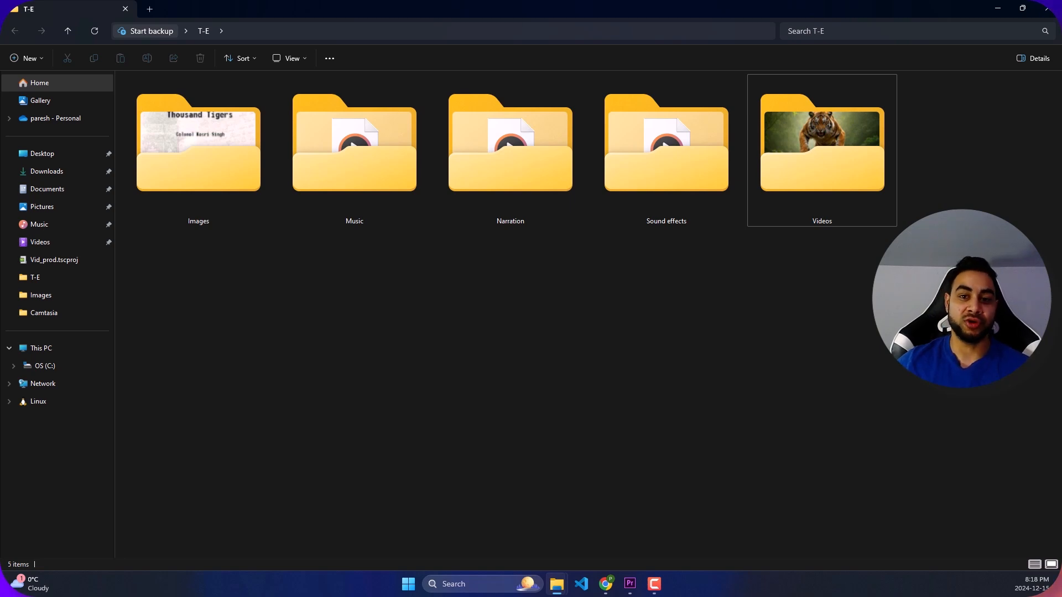
# - Open the Images folder and look through the tiger and elephant pictures
pyautogui.doubleClick(182, 156)
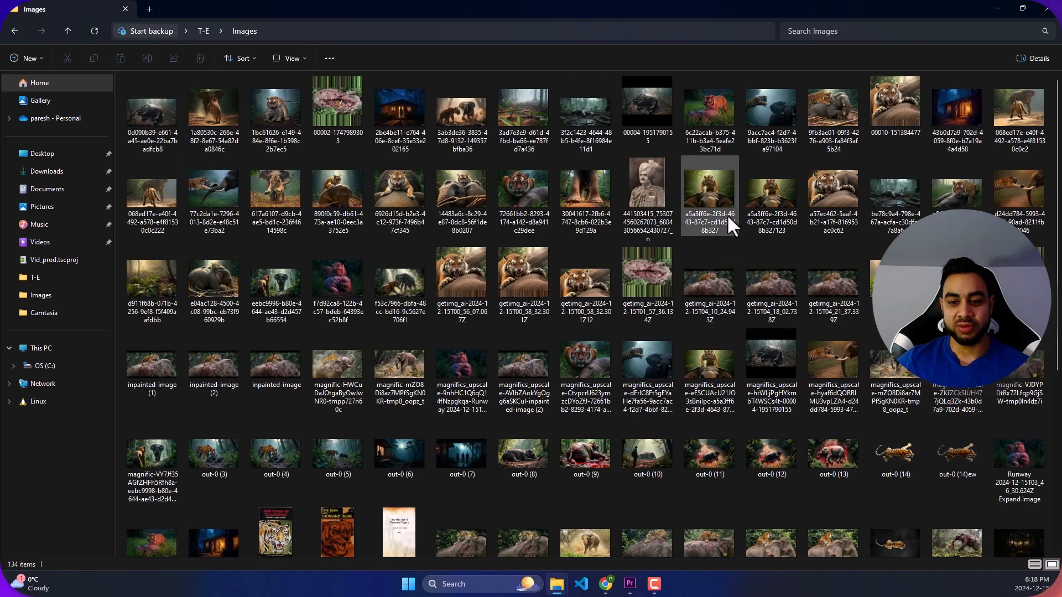
pyautogui.scroll(-5, 365, 174)
pyautogui.scroll(5, 443, 204)
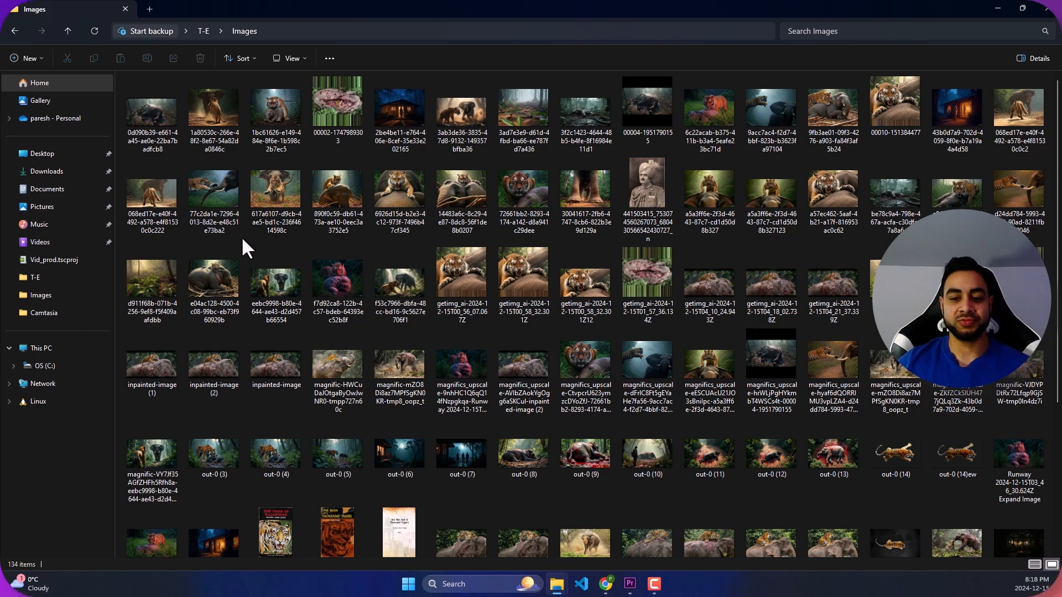
pyautogui.scroll(-3, 439, 274)
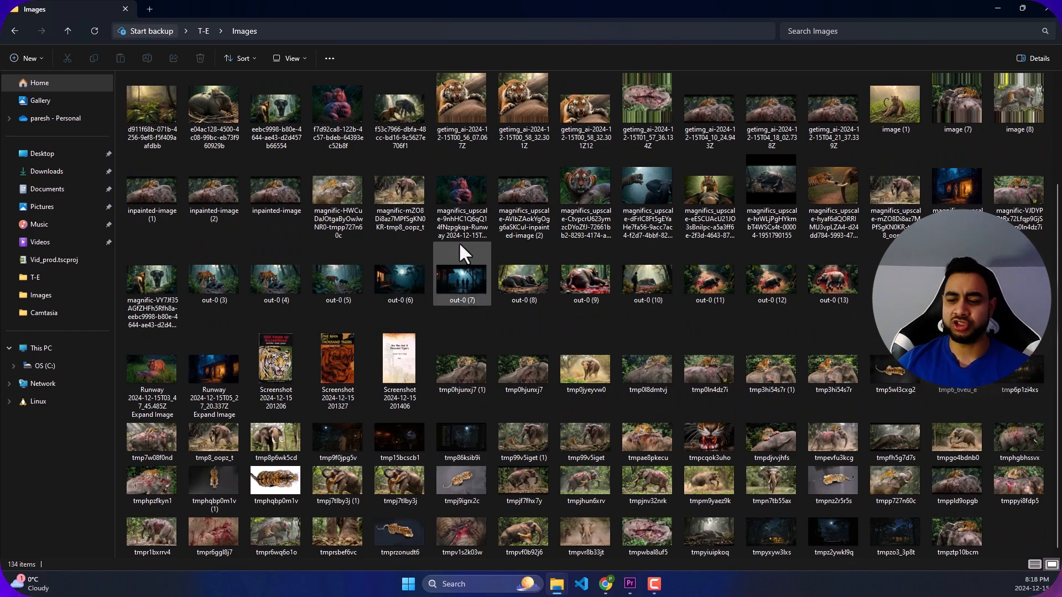
# - Open the Music folder and listen to the Untitled (1) and Untitled tracks
pyautogui.click(20, 24)
pyautogui.doubleClick(340, 144)
pyautogui.doubleClick(209, 176)
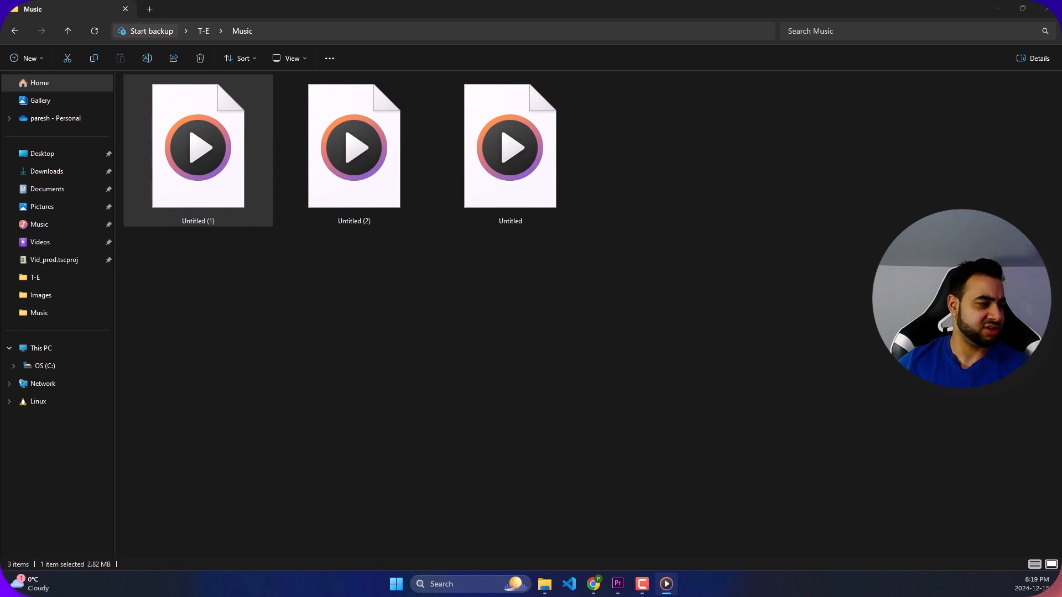
pyautogui.click(533, 199)
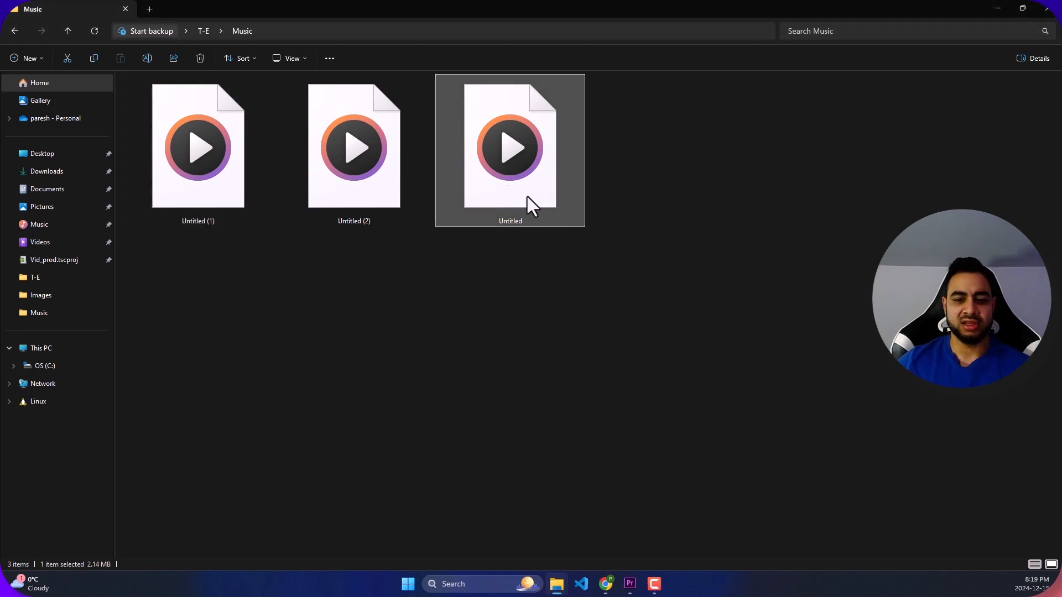
pyautogui.doubleClick(502, 155)
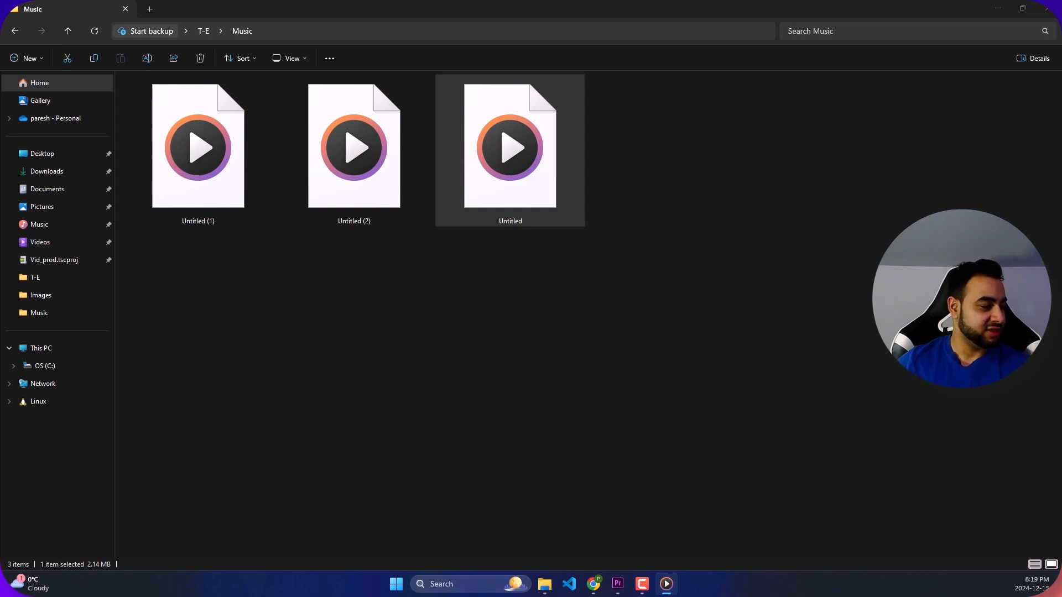
pyautogui.click(609, 300)
# - Open the Narration folder, play the ElevenLabs narration file, and close the media player
pyautogui.click(14, 30)
pyautogui.doubleClick(534, 161)
pyautogui.doubleClick(230, 95)
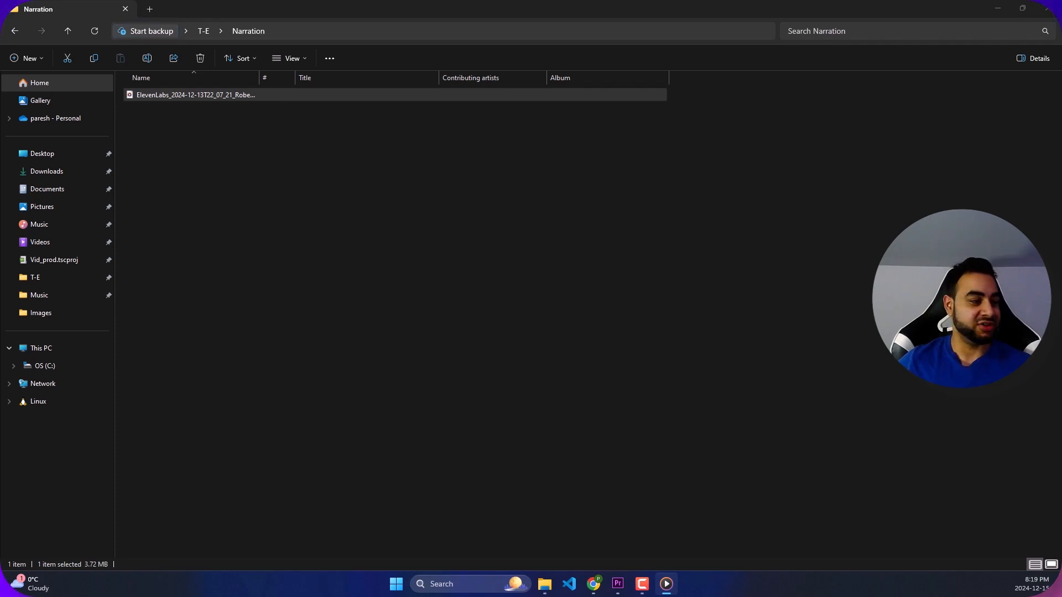
pyautogui.hotkey('alt', 'F4')
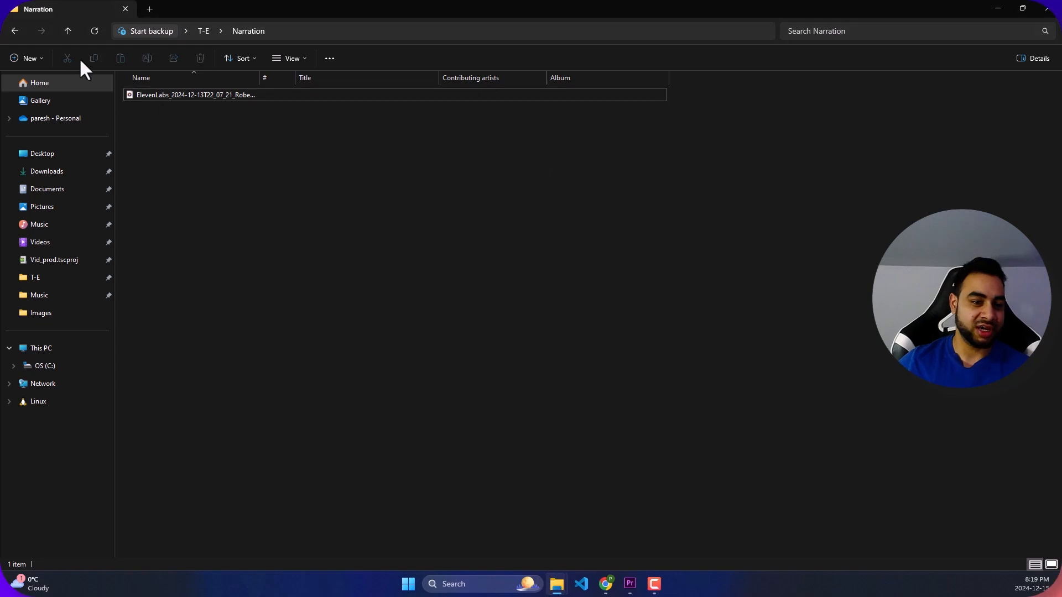
# - Open the Sound effects folder and listen to the tiger roar and the elephants recording
pyautogui.click(15, 30)
pyautogui.doubleClick(645, 174)
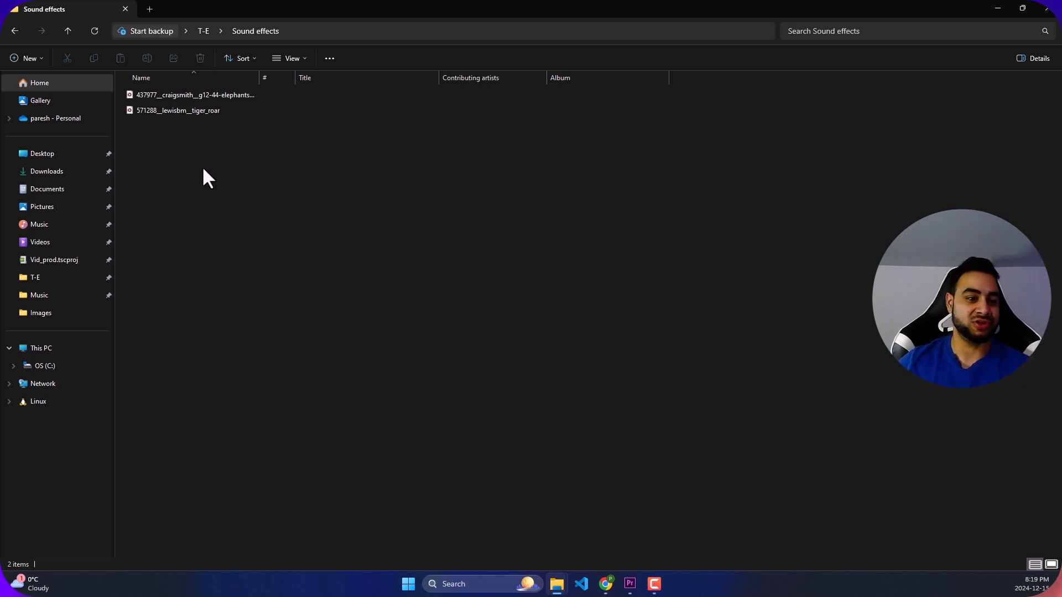
pyautogui.moveTo(155, 163); pyautogui.dragTo(220, 62)
pyautogui.click(218, 162)
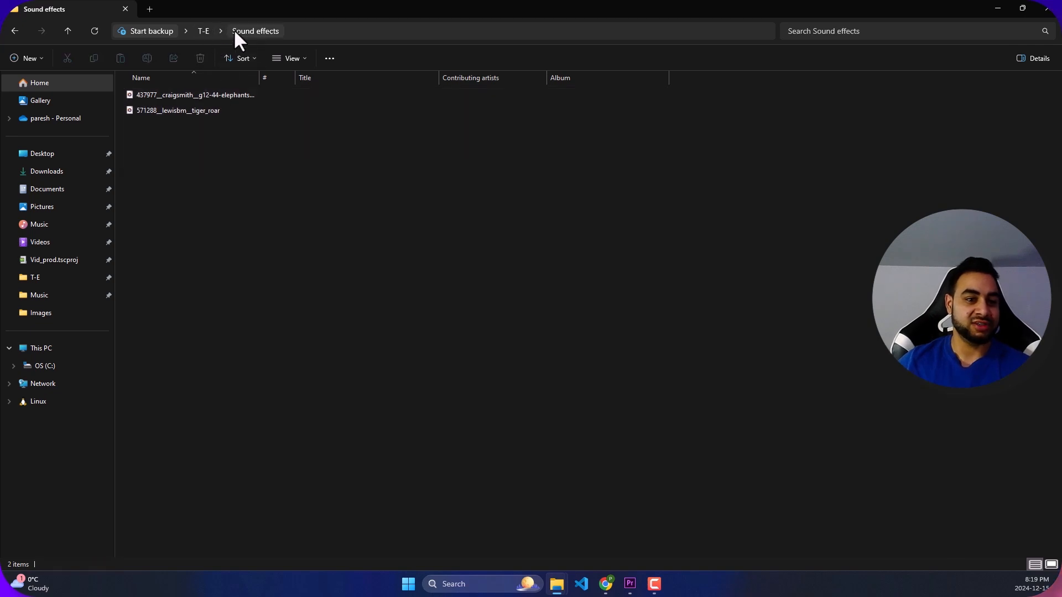
pyautogui.click(209, 110)
pyautogui.doubleClick(208, 108)
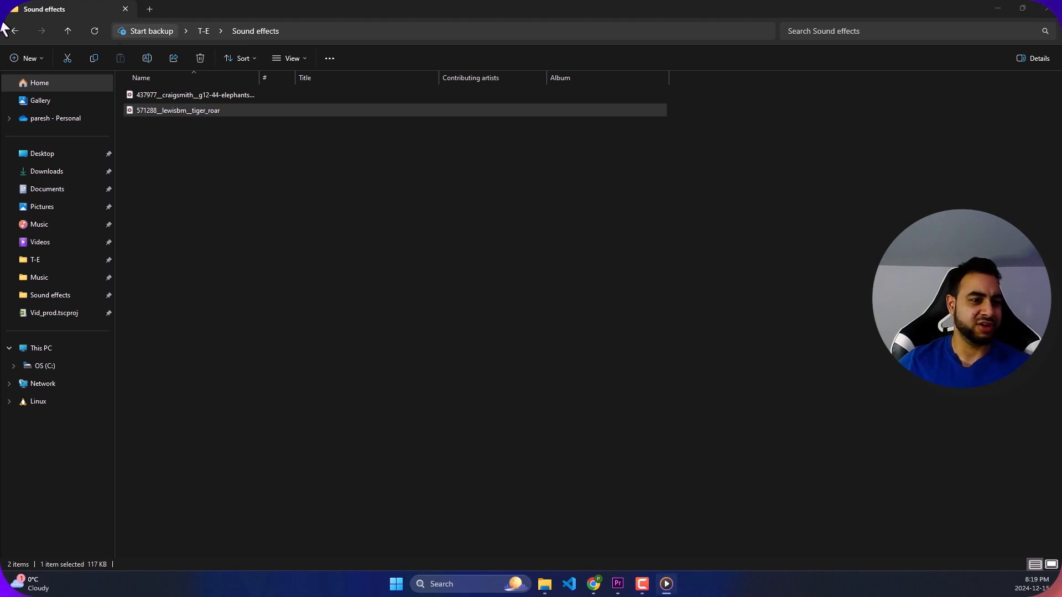
pyautogui.click(371, 93)
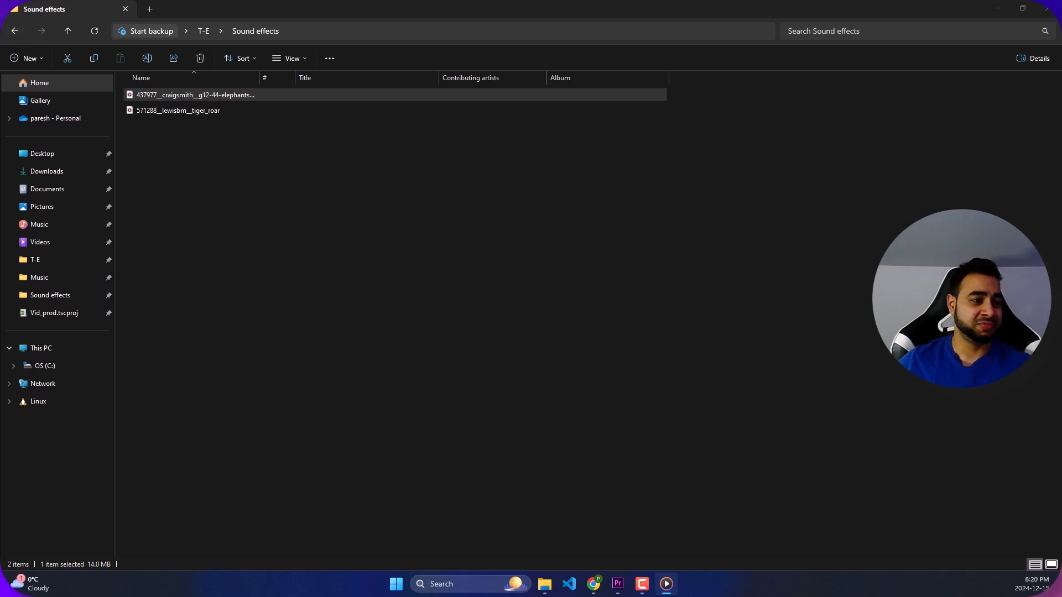
pyautogui.click(233, 160)
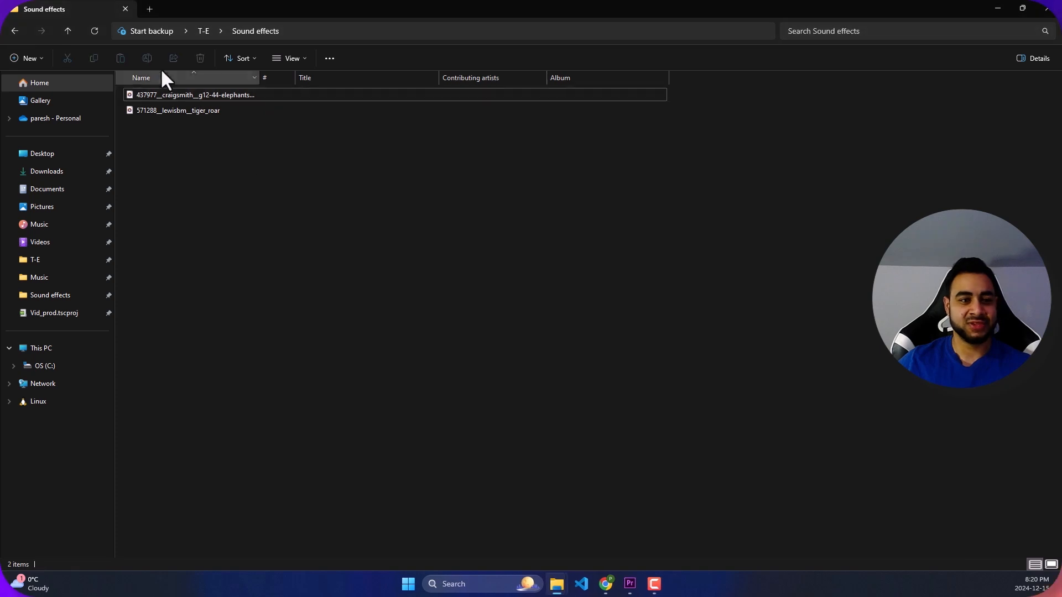
# - Look over all the video clips in the Videos folder and return to the T-E folder
pyautogui.click(21, 26)
pyautogui.doubleClick(861, 164)
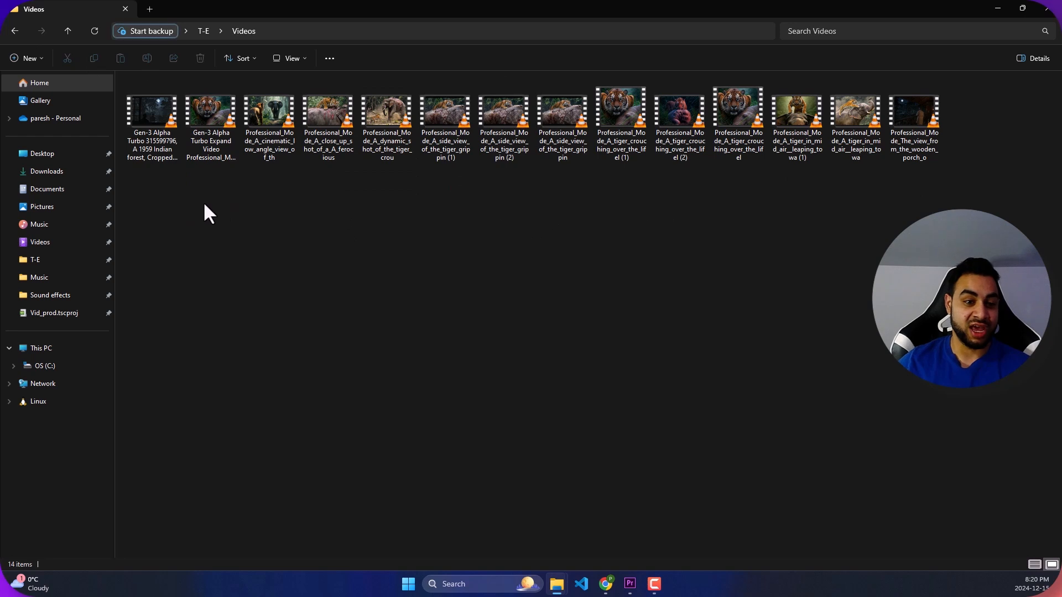
pyautogui.moveTo(173, 263); pyautogui.dragTo(1059, 107)
pyautogui.click(945, 191)
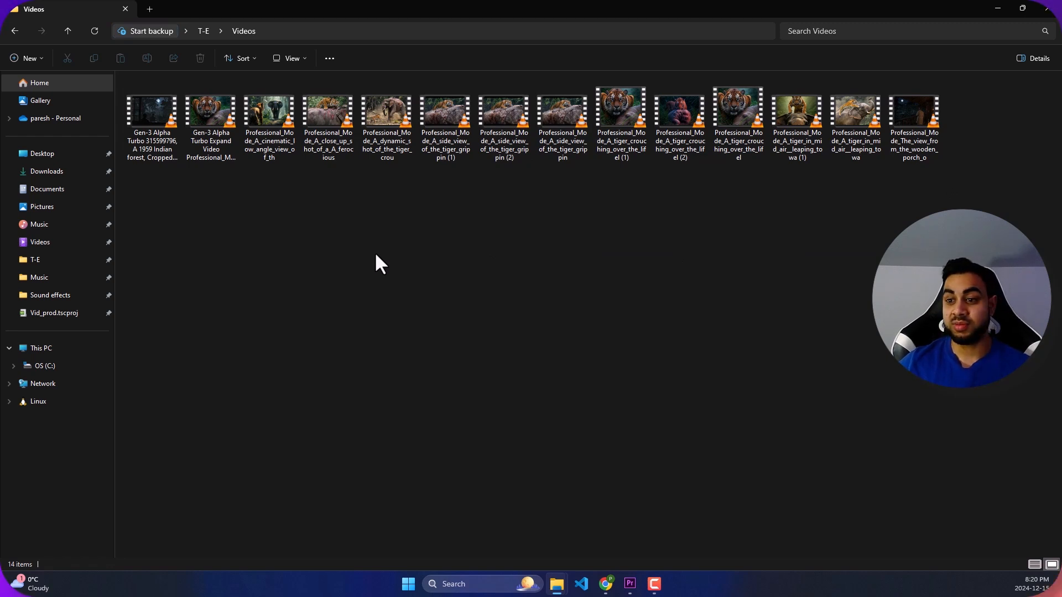
pyautogui.click(16, 32)
pyautogui.click(576, 263)
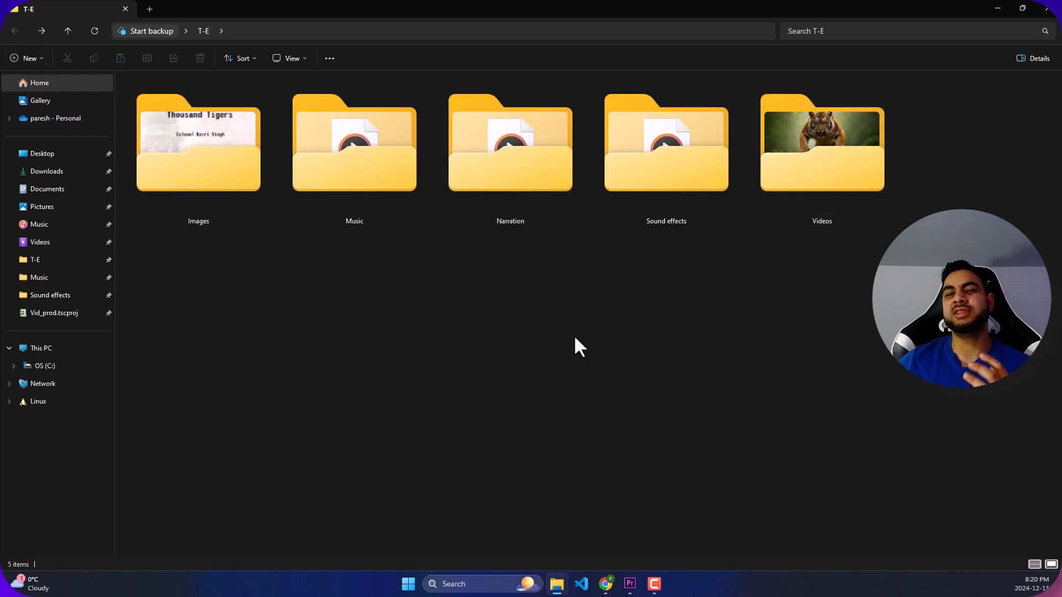
# - Play the ElevenLabs narration from the Narration folder again and return to the T-E folder
pyautogui.doubleClick(518, 153)
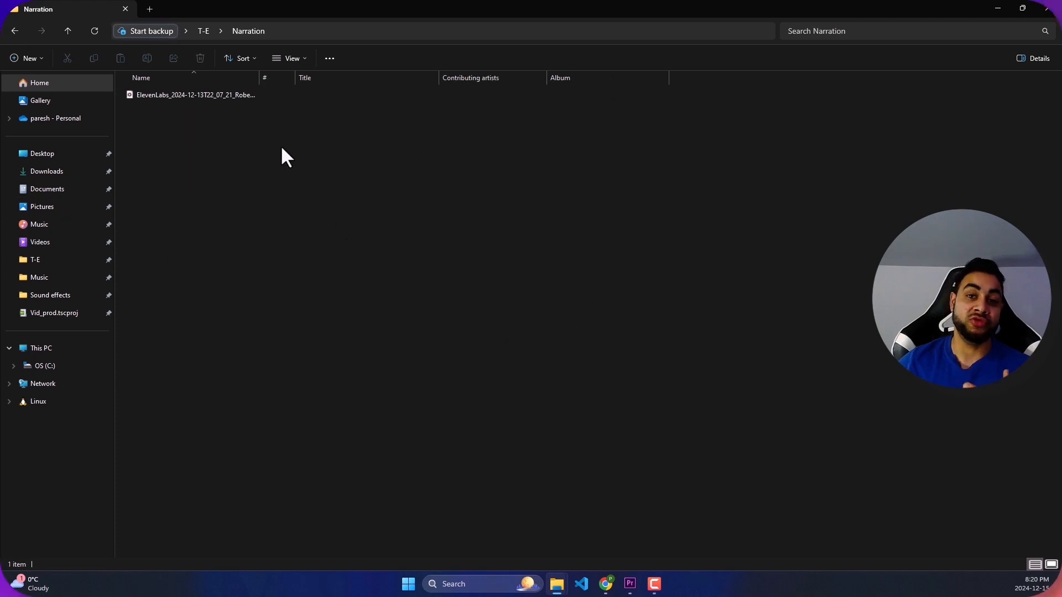
pyautogui.doubleClick(231, 98)
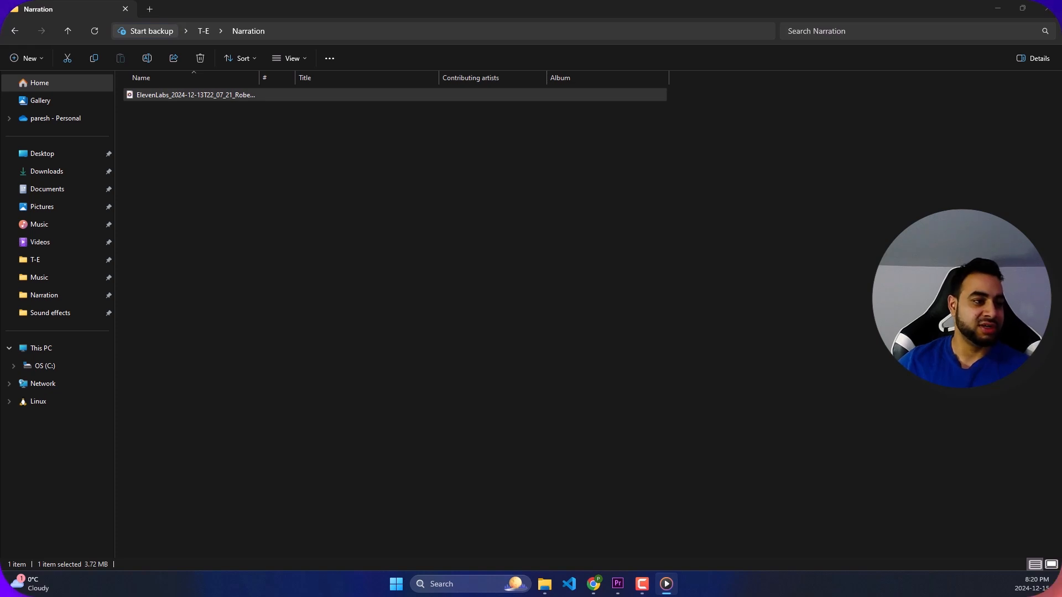
pyautogui.click(611, 181)
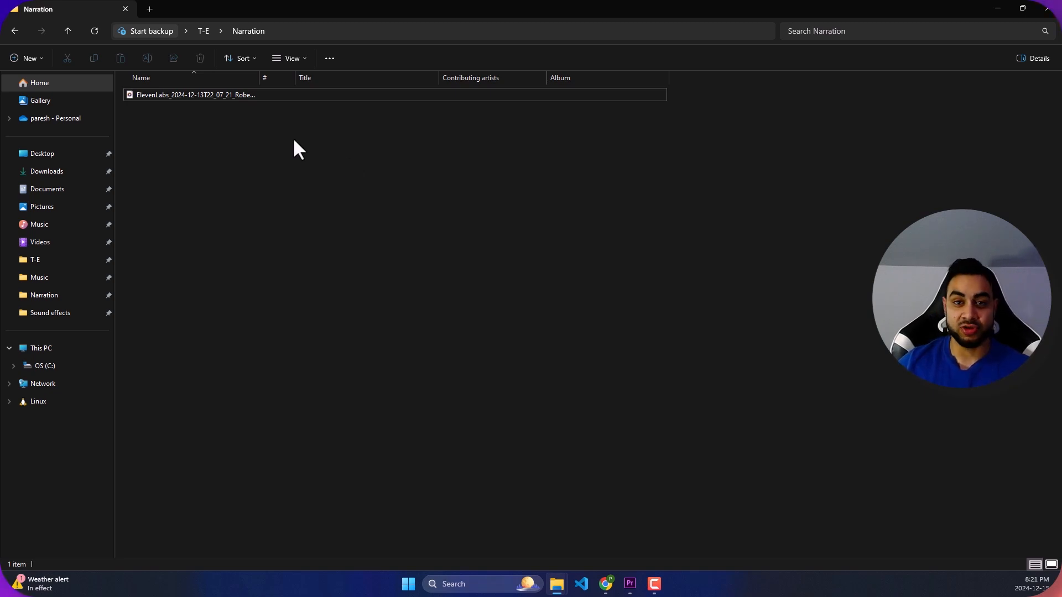
pyautogui.click(12, 31)
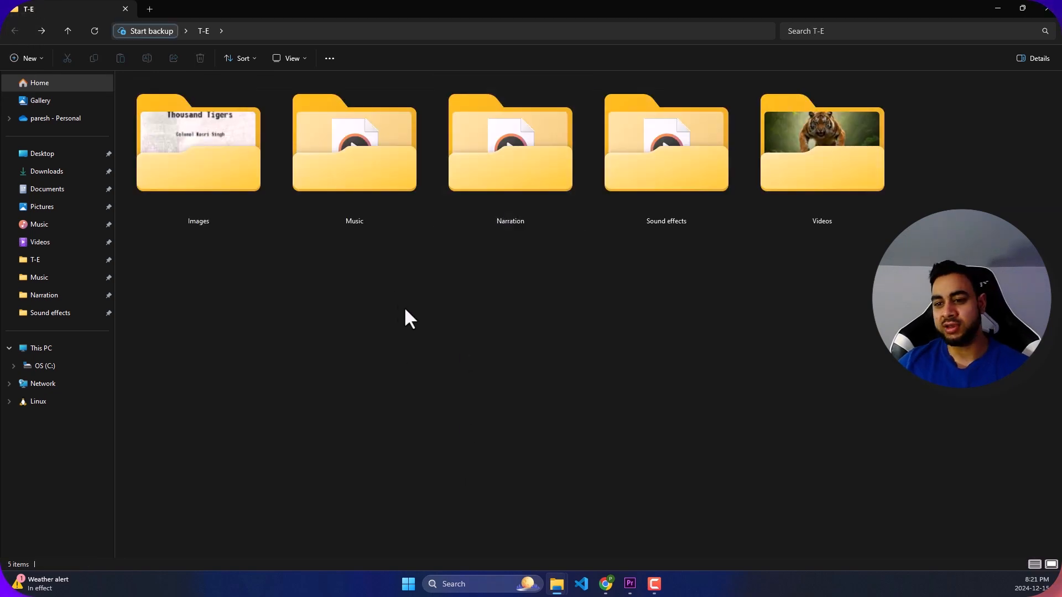
pyautogui.click(851, 165)
pyautogui.click(602, 397)
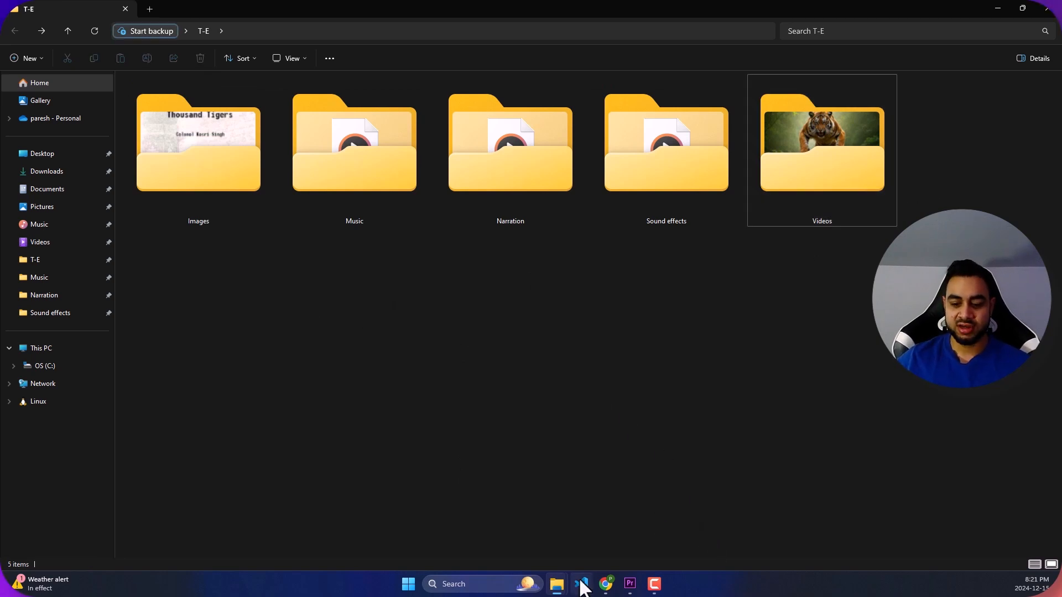
# - Switch to Adobe Premiere Pro with the Tig-el project and widen the Program monitor by narrowing the Effect Controls area
pyautogui.click(635, 589)
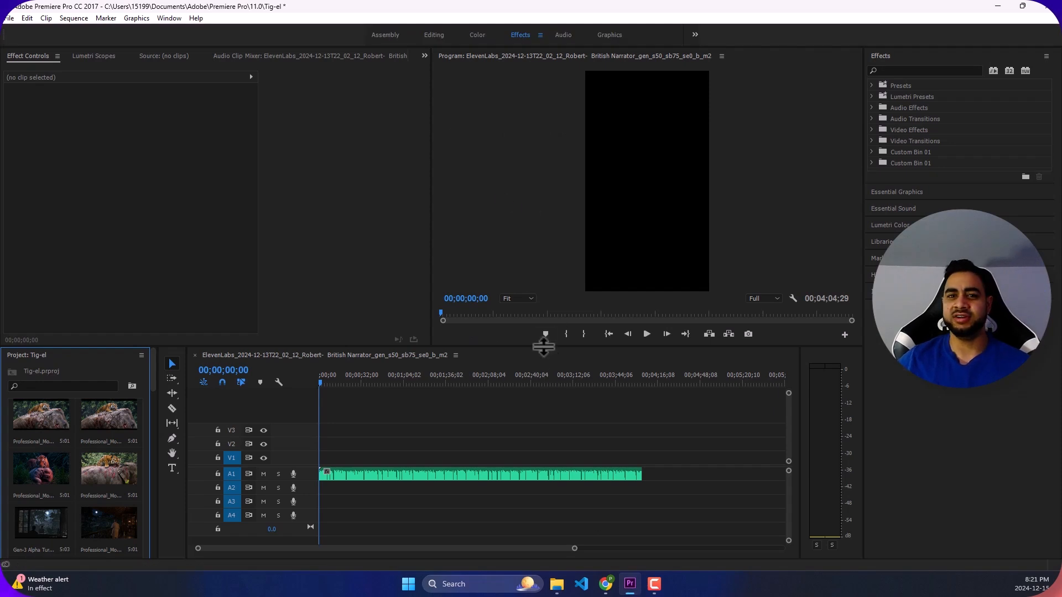
pyautogui.moveTo(433, 180); pyautogui.dragTo(284, 189)
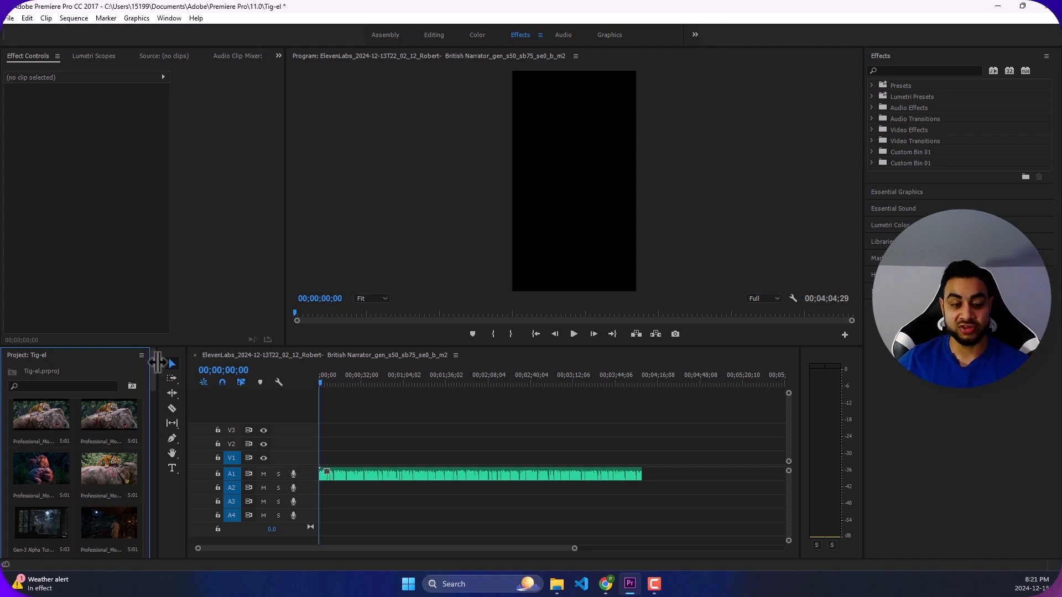
# - Widen the Project panel and look over the media already imported into the Tig-el project
pyautogui.moveTo(158, 359); pyautogui.dragTo(188, 357)
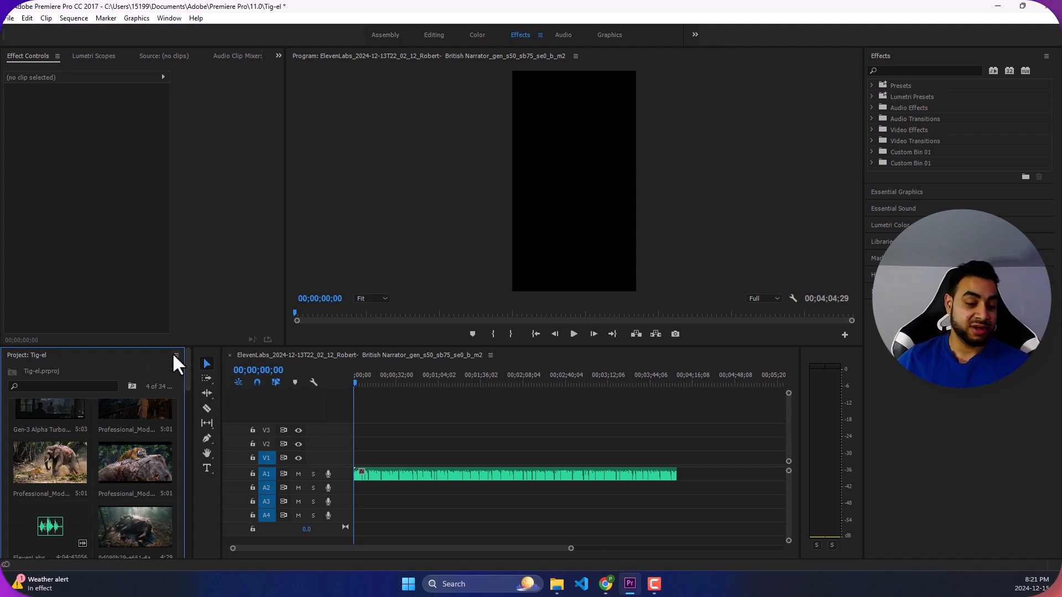
pyautogui.scroll(-5, 106, 443)
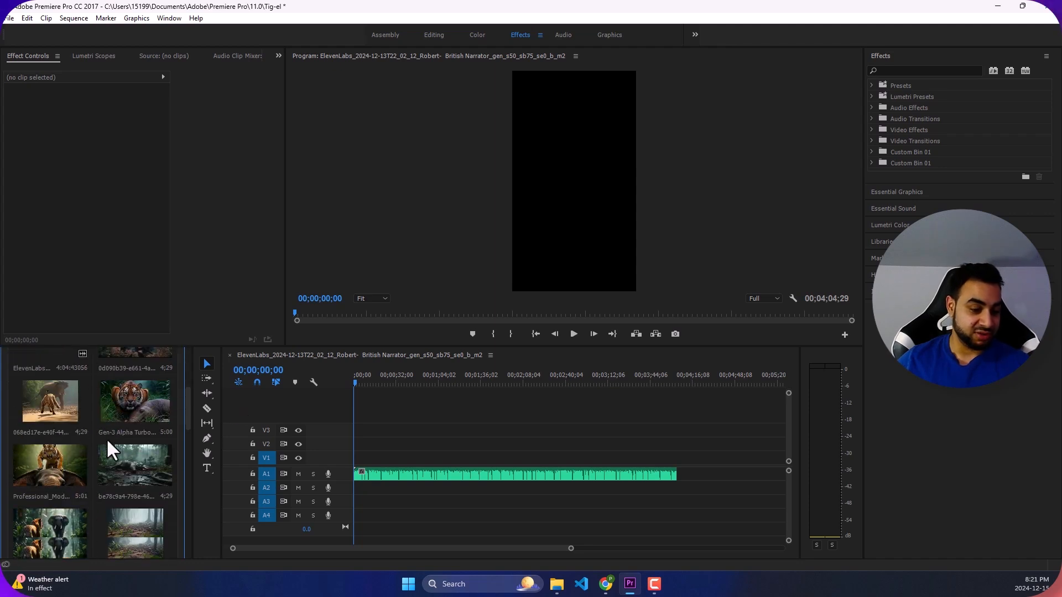
pyautogui.scroll(-8, 116, 434)
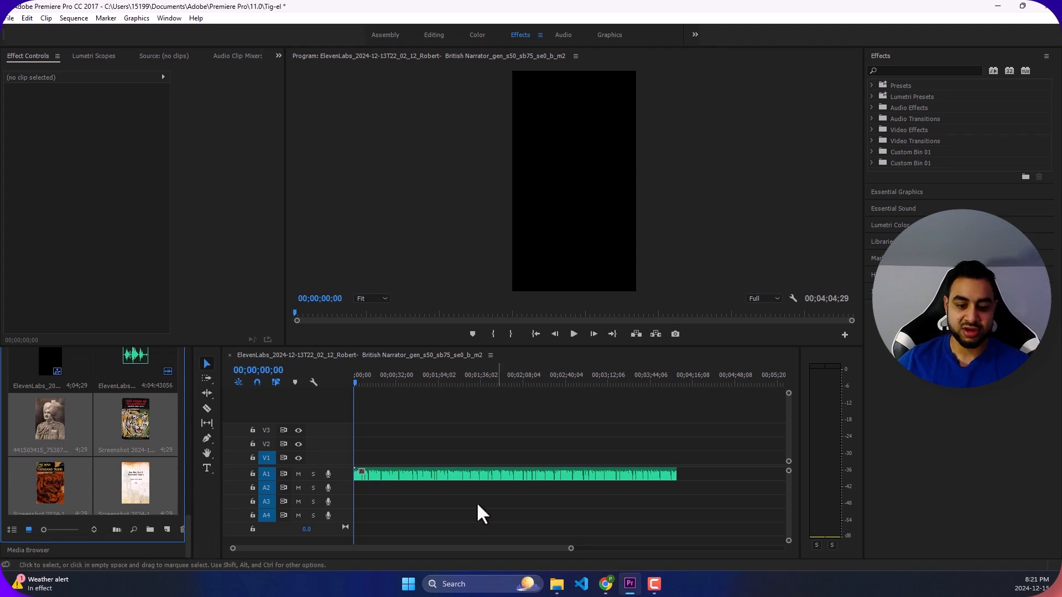
# - Play the opening ten seconds of the ElevenLabs narration clip on track A1, then deselect the clip
pyautogui.click(476, 477)
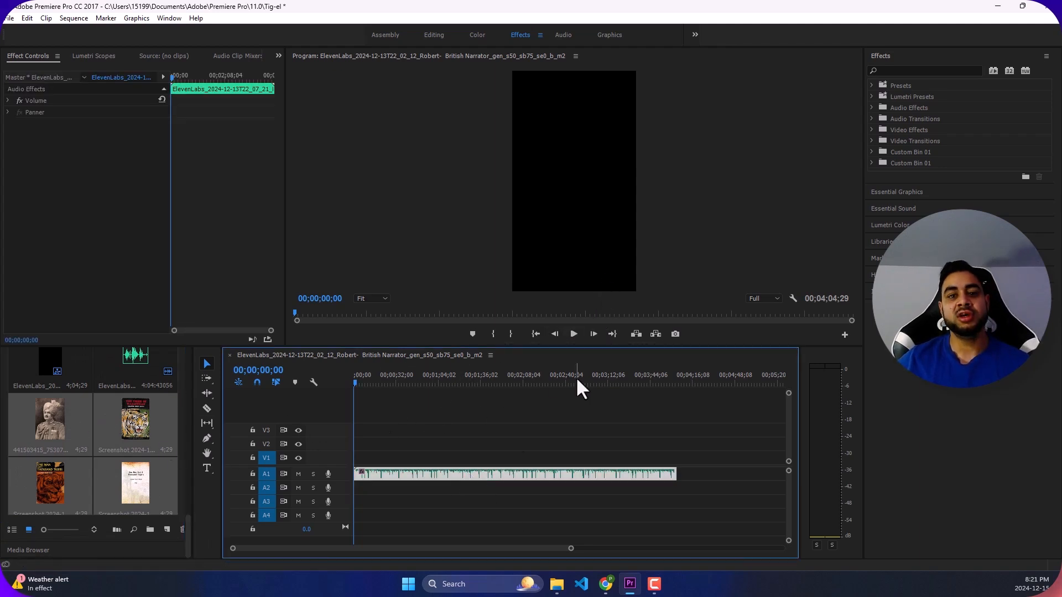
pyautogui.click(574, 334)
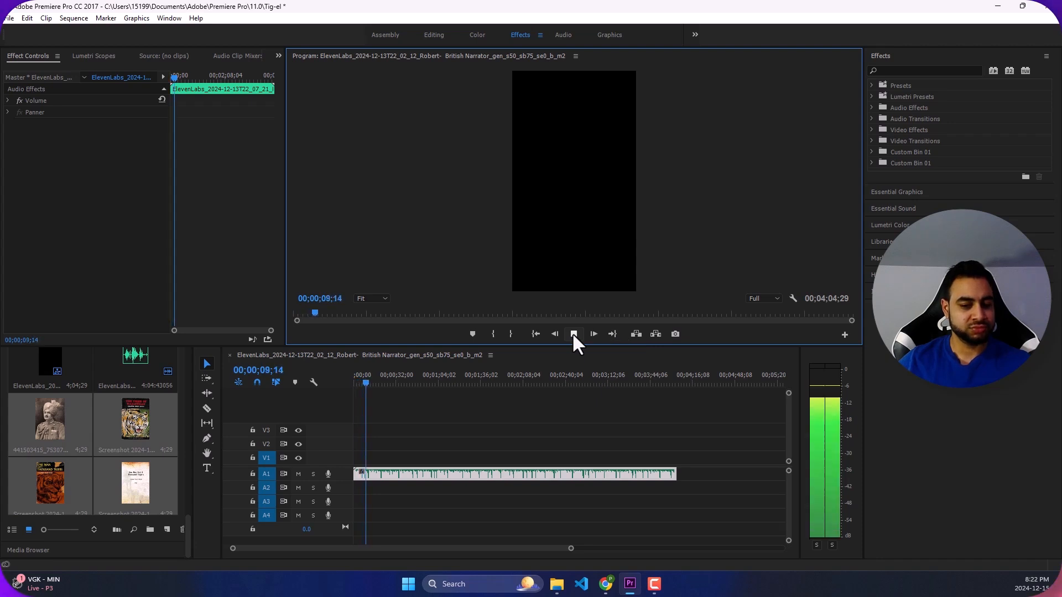
pyautogui.click(573, 333)
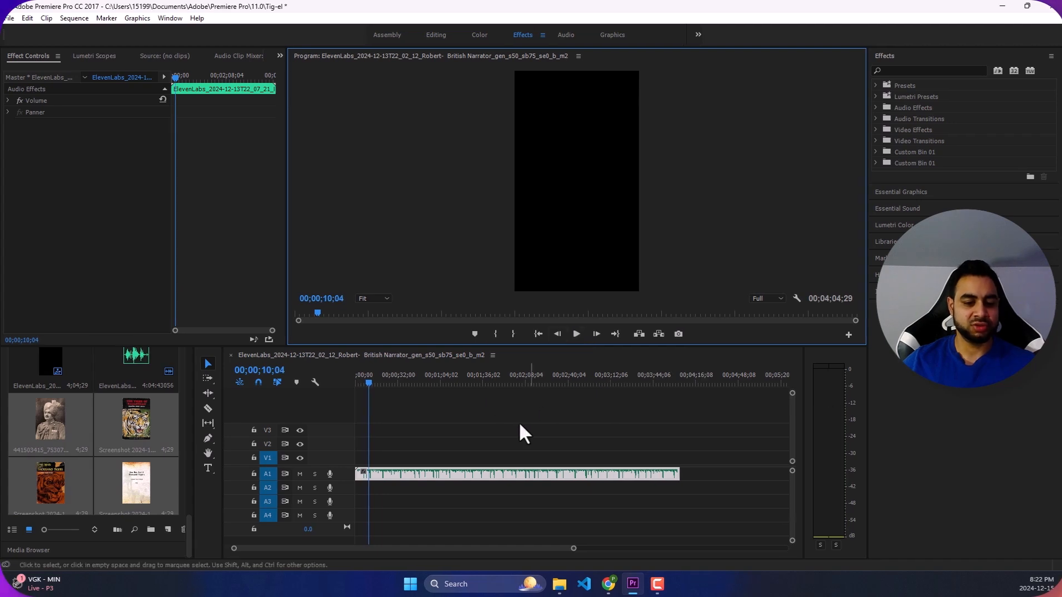
pyautogui.click(503, 421)
# - Look through the imported tiger, elephant and forest images and clips in the Project panel to check which scenes are available
pyautogui.scroll(10, 141, 415)
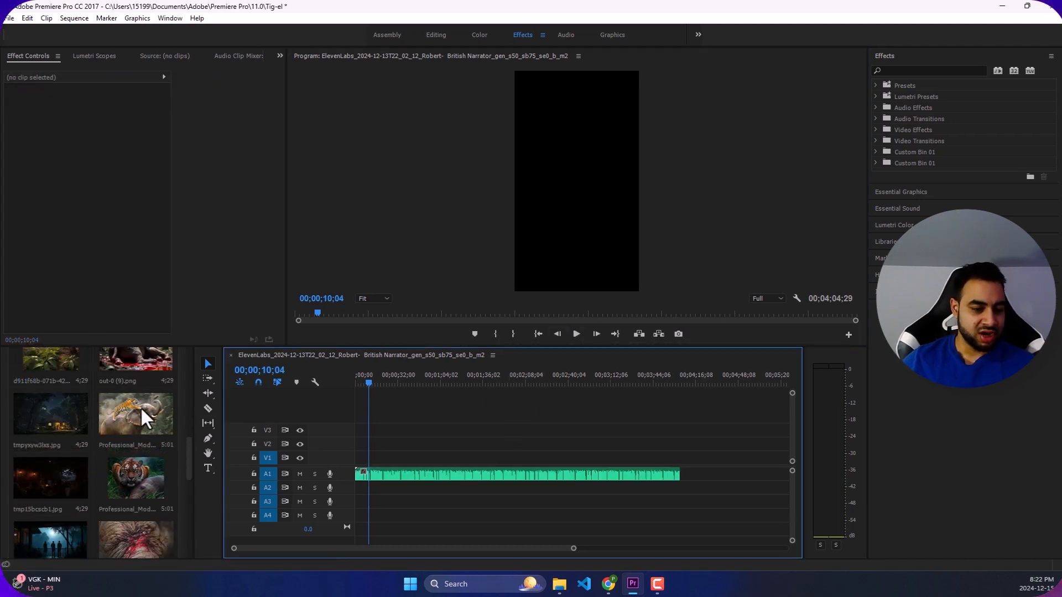
pyautogui.scroll(-3, 147, 426)
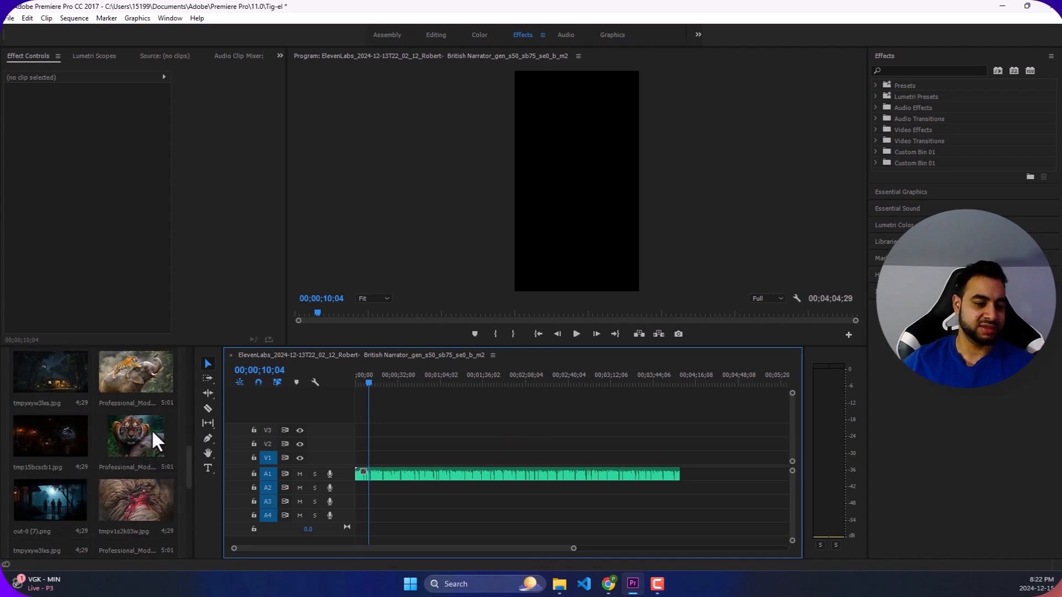
pyautogui.scroll(-10, 152, 430)
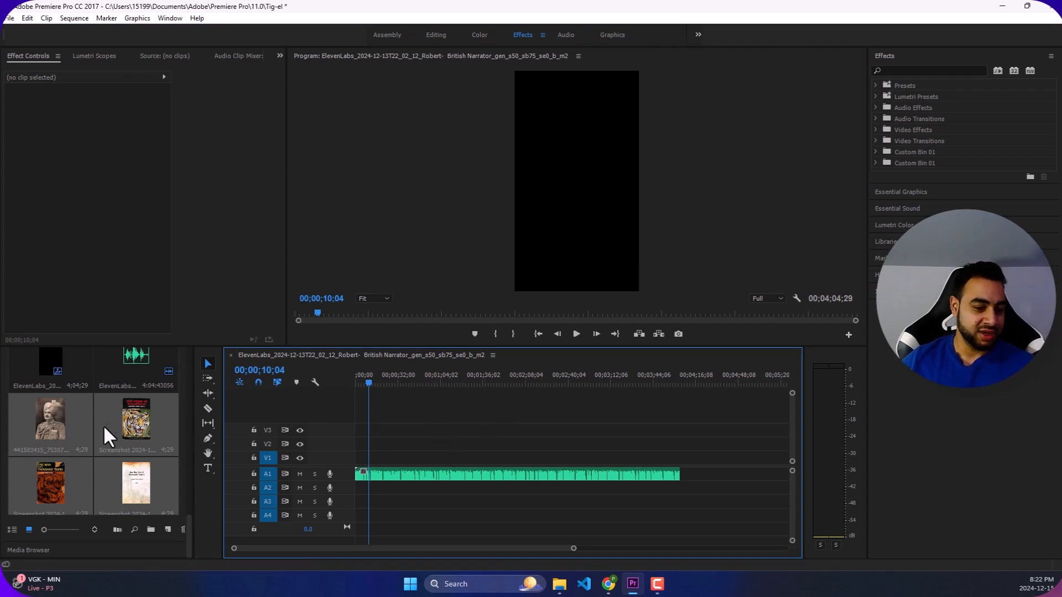
pyautogui.click(140, 439)
pyautogui.scroll(-5, 135, 459)
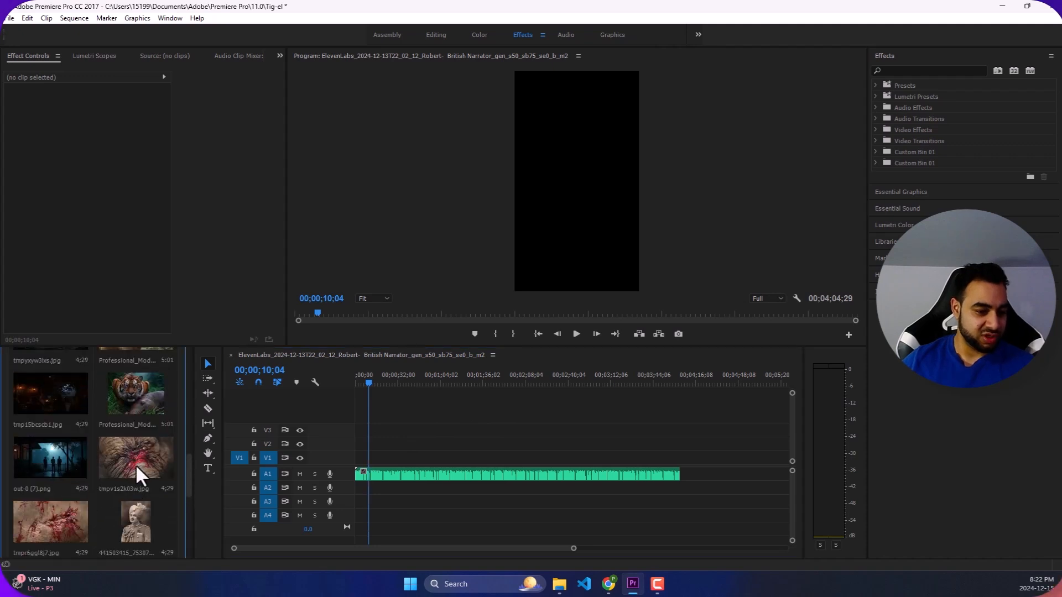
pyautogui.scroll(2, 155, 498)
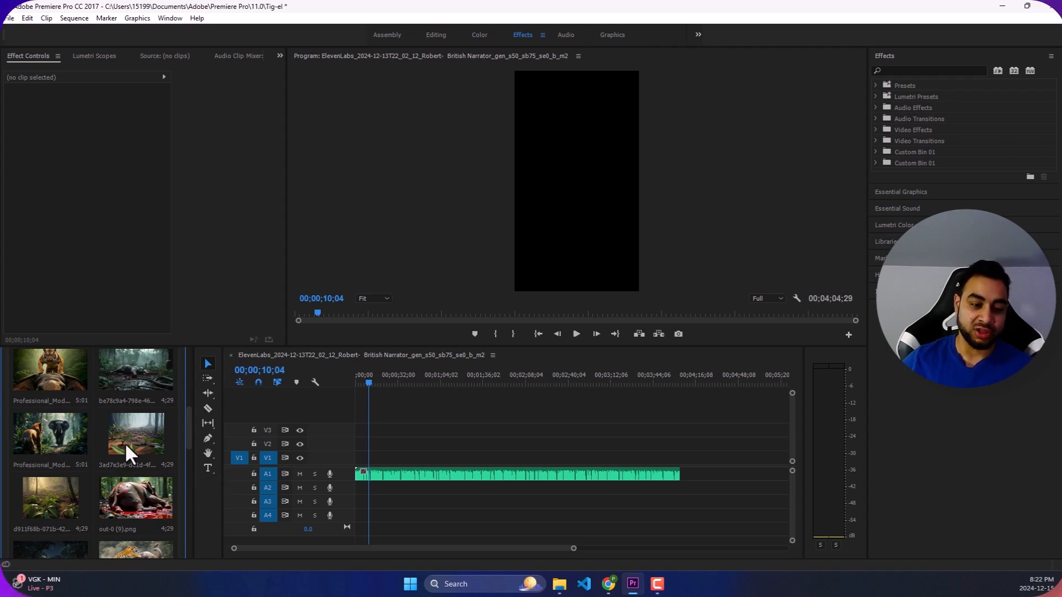
pyautogui.scroll(2, 134, 435)
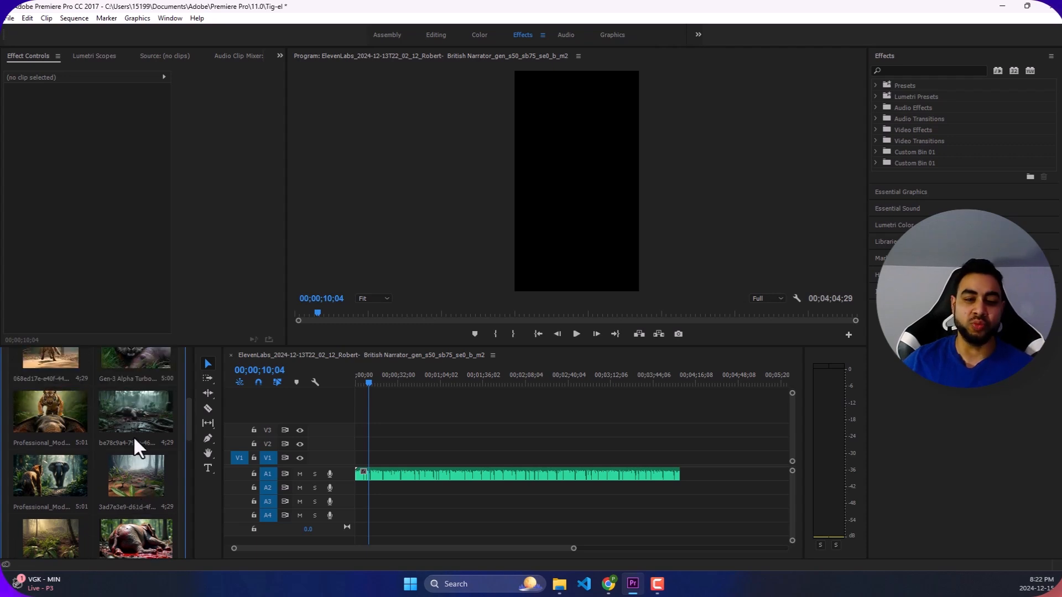
pyautogui.scroll(2, 134, 440)
pyautogui.scroll(2, 118, 441)
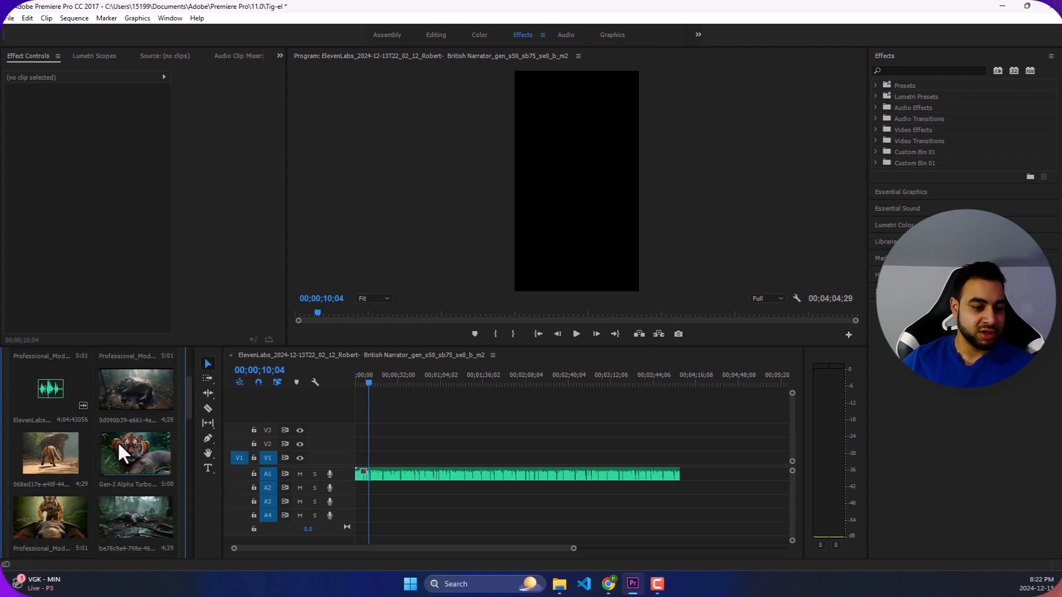
pyautogui.scroll(3, 127, 454)
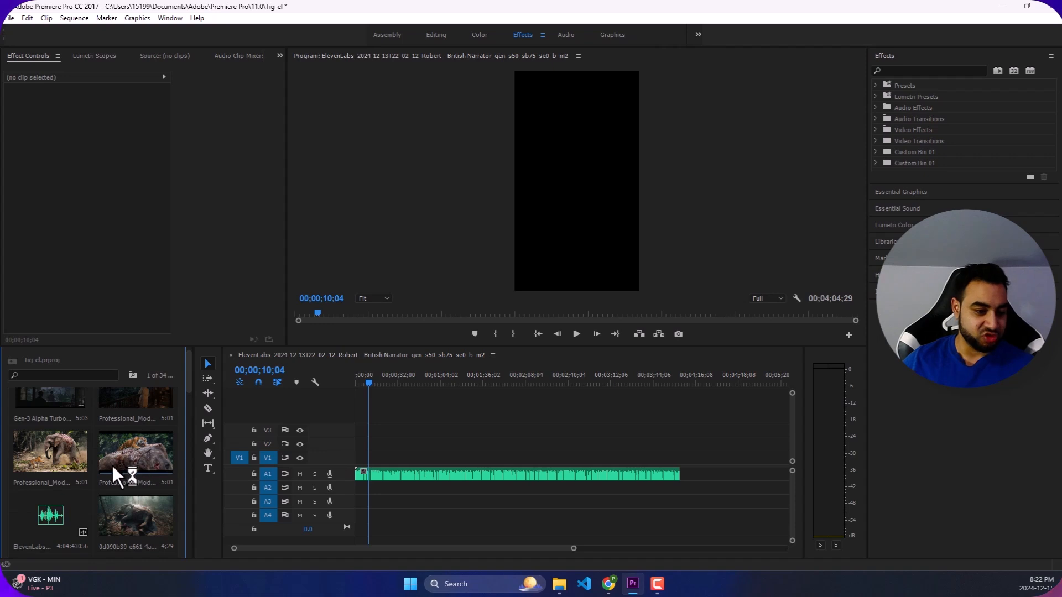
pyautogui.scroll(-5, 127, 456)
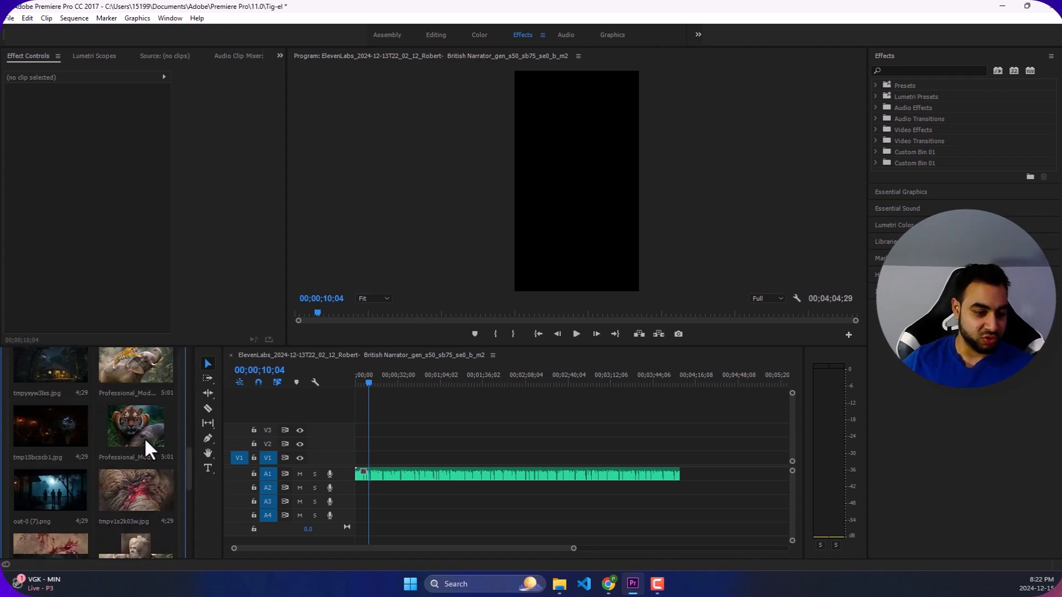
pyautogui.scroll(-5, 153, 431)
pyautogui.scroll(4, 148, 428)
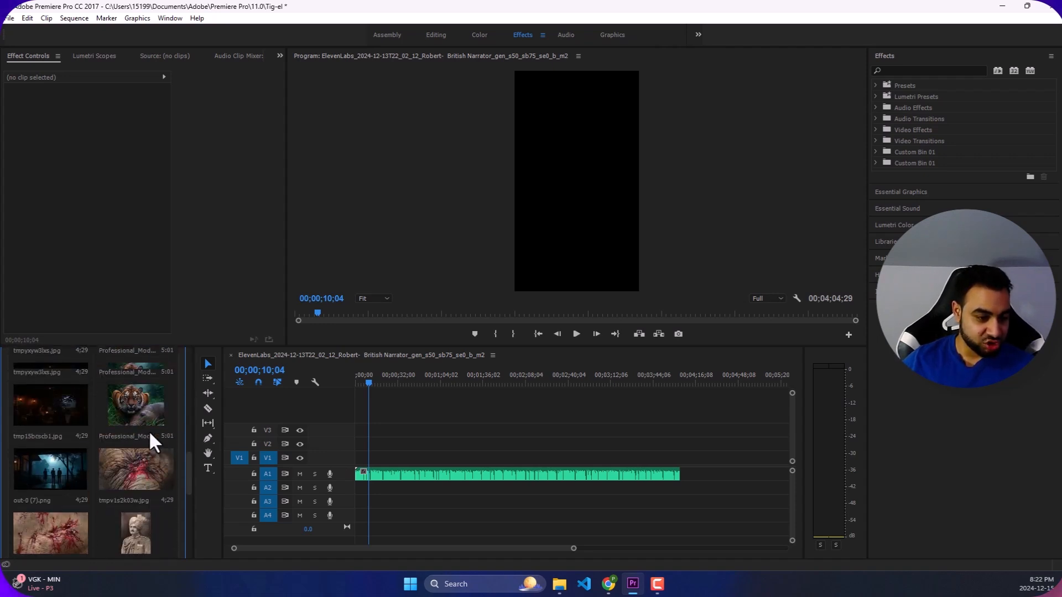
pyautogui.scroll(3, 148, 430)
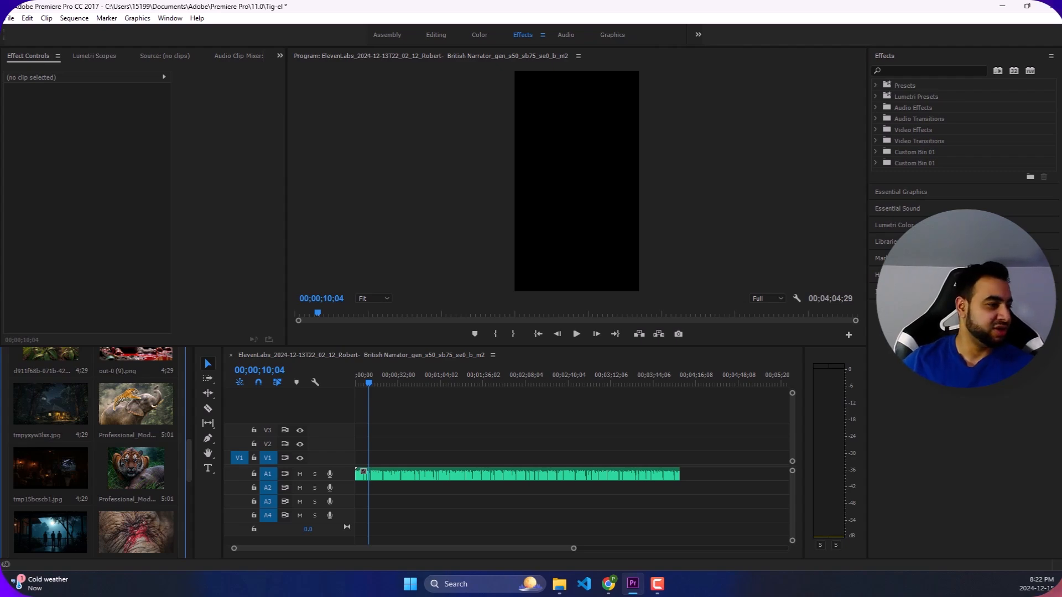
# - Import the two magnifics_upscale images of the tiger leaping at the elephant from the Downloads folder into the project
pyautogui.moveTo(0, 99); pyautogui.dragTo(506, 64)
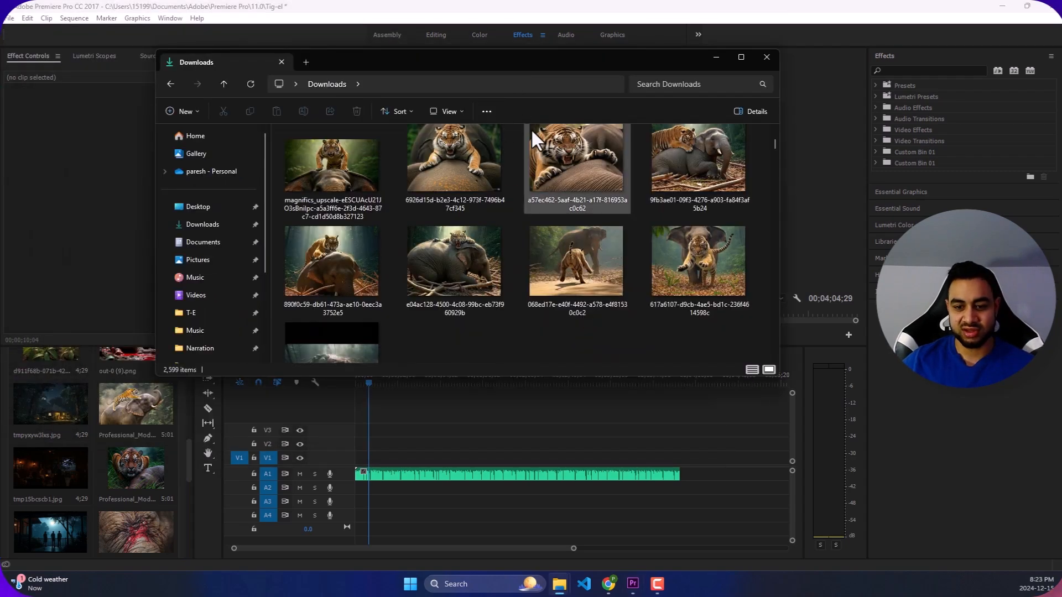
pyautogui.scroll(-10, 570, 191)
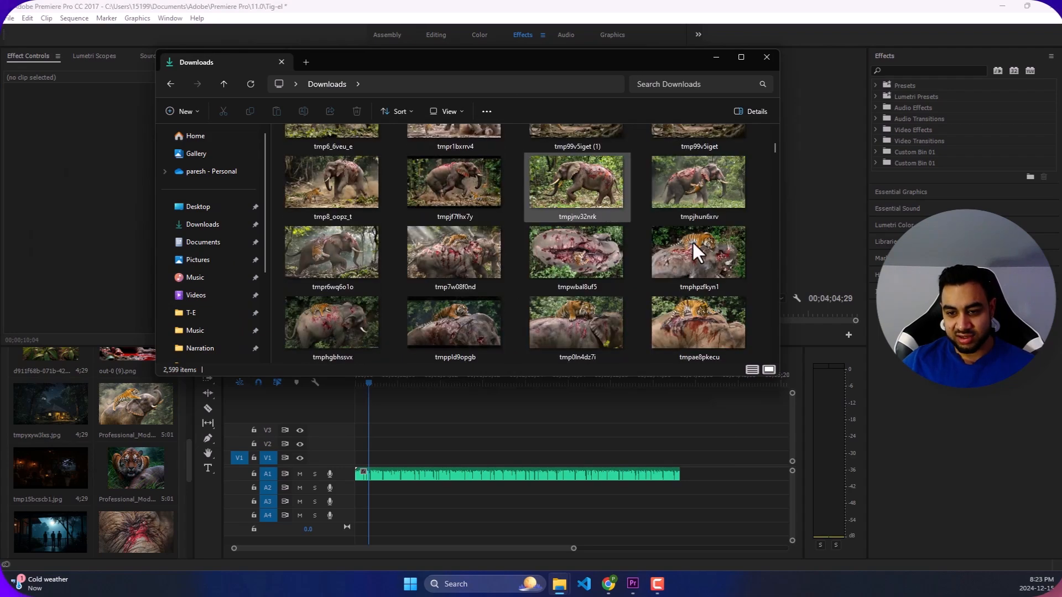
pyautogui.scroll(-5, 658, 238)
pyautogui.scroll(-8, 741, 166)
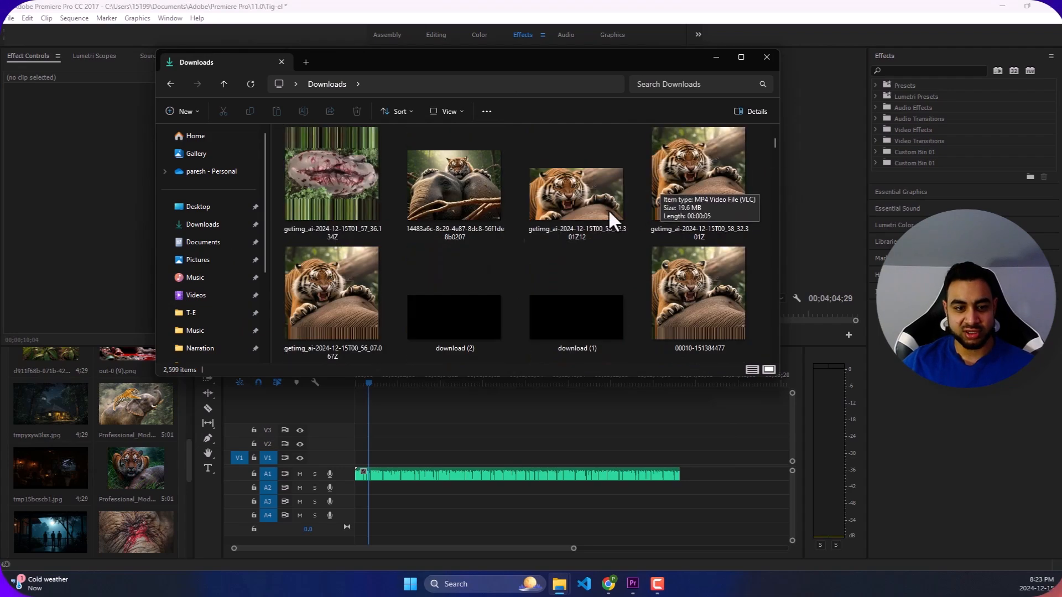
pyautogui.scroll(10, 454, 220)
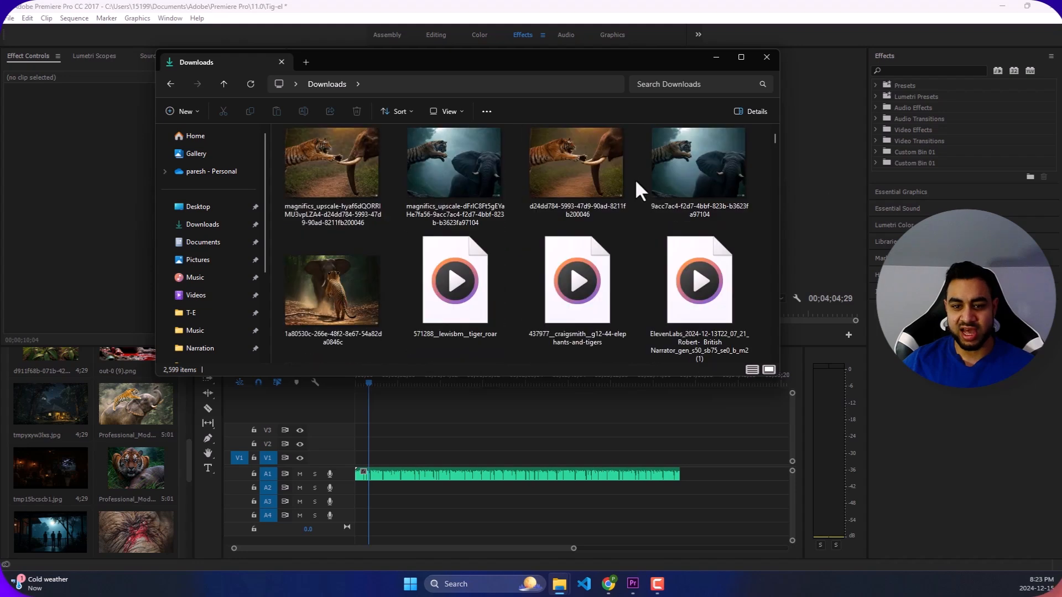
pyautogui.click(306, 184)
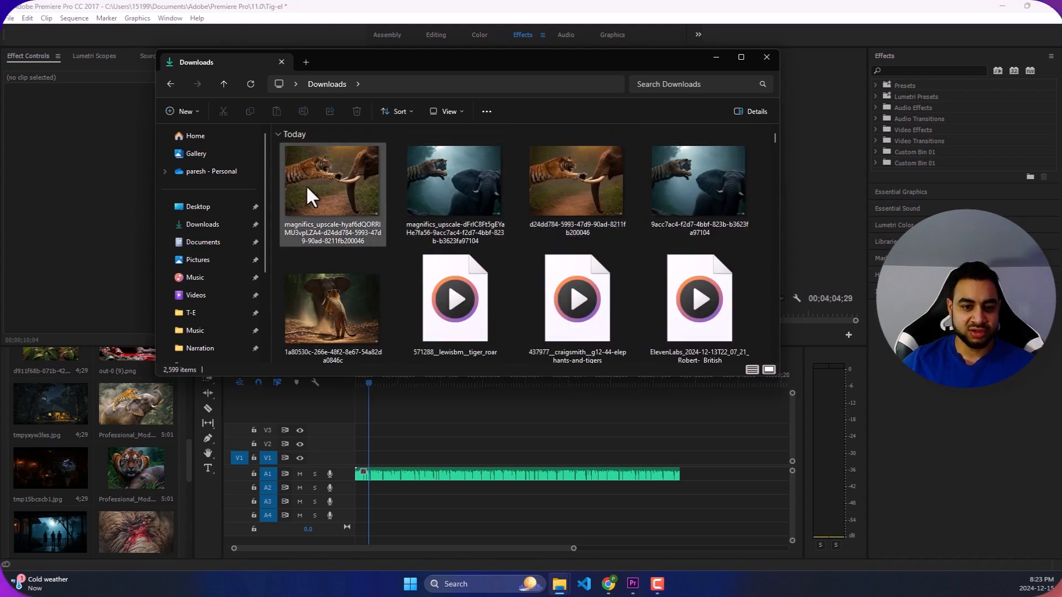
pyautogui.click(463, 181)
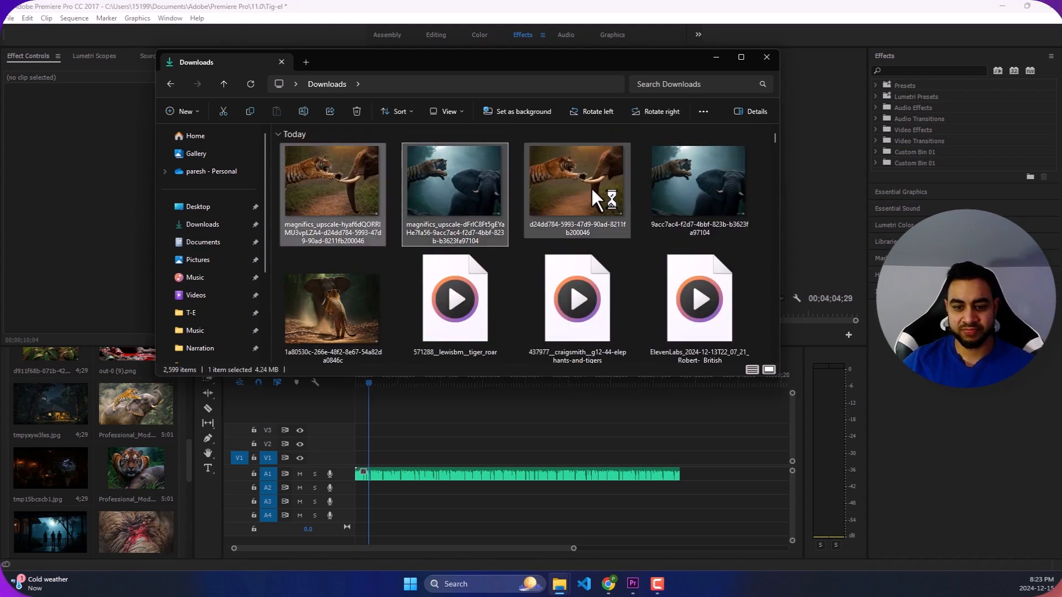
pyautogui.moveTo(186, 251); pyautogui.dragTo(85, 458)
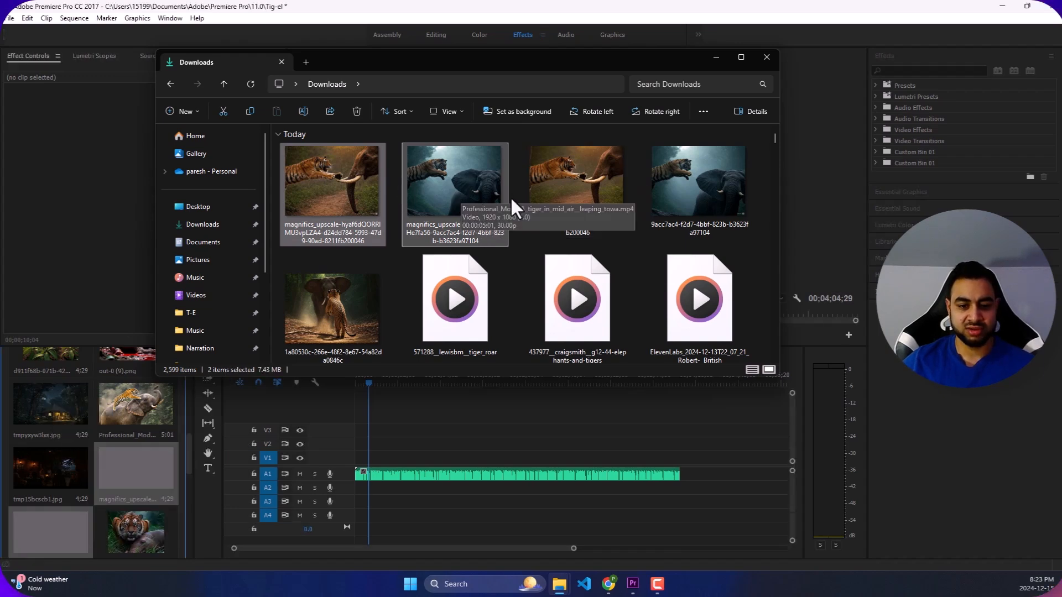
# - Import the 1a80530c-266e-48f2-8e67-54a82da0846c image of the tiger and elephant from Downloads into the project
pyautogui.scroll(-3, 507, 197)
pyautogui.scroll(1, 428, 232)
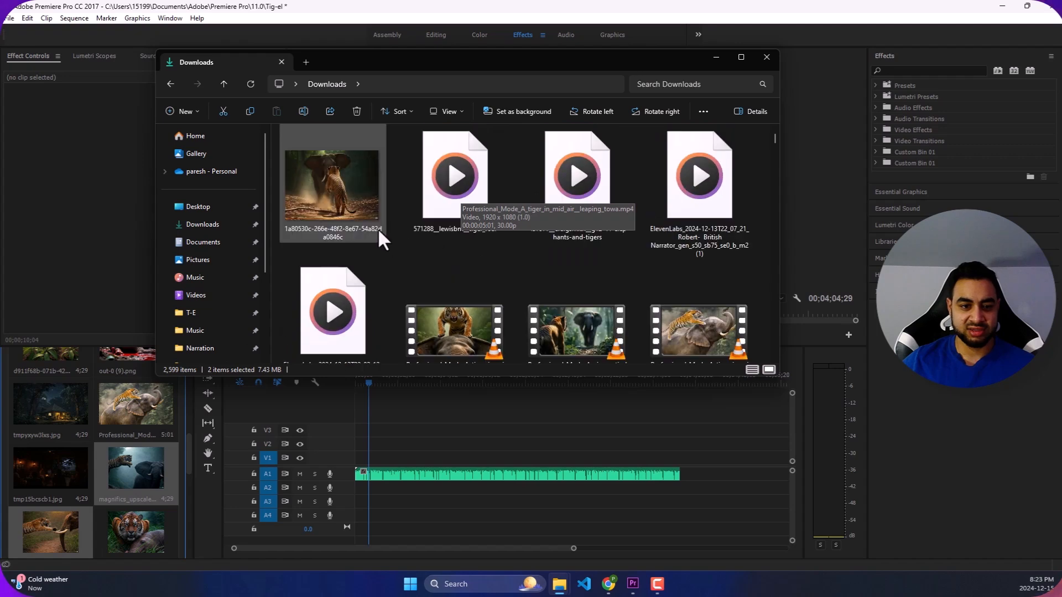
pyautogui.click(370, 215)
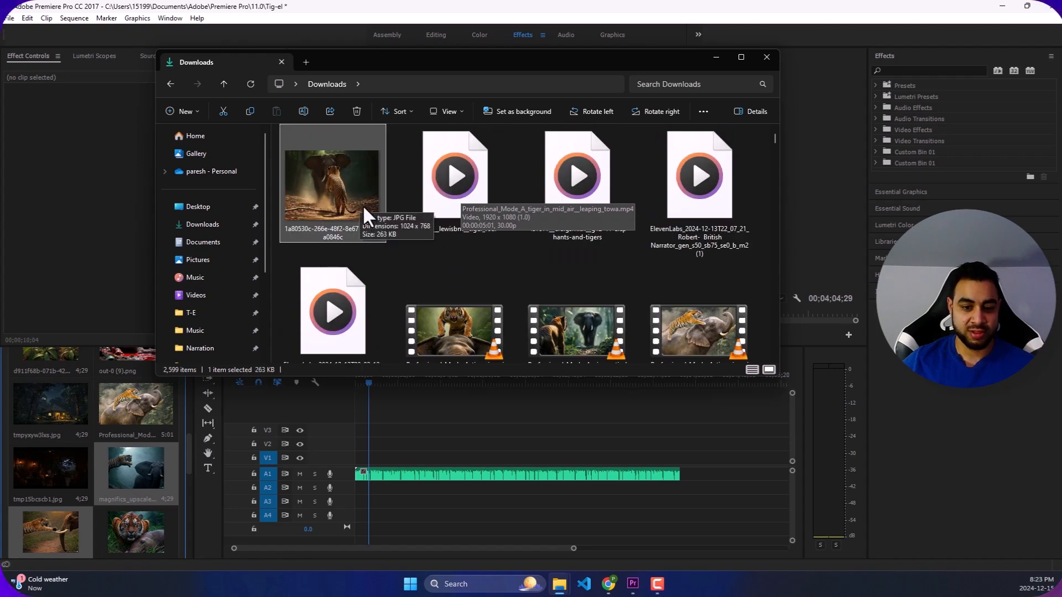
pyautogui.moveTo(356, 197); pyautogui.dragTo(57, 440)
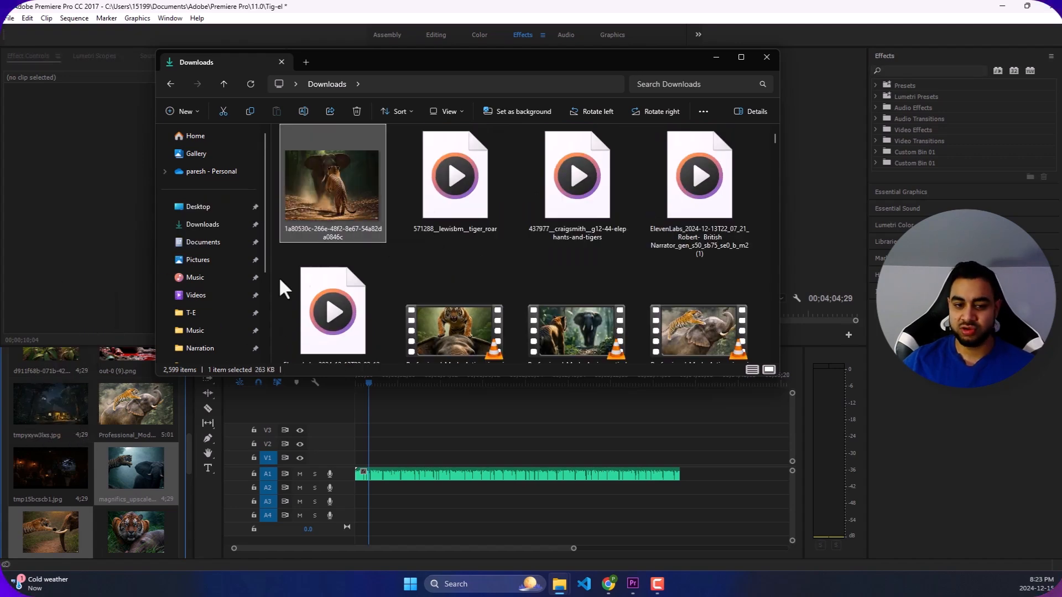
# - Look through the Downloads folder for further tiger and elephant media, then open the T-E folder on the Desktop
pyautogui.scroll(-2, 518, 221)
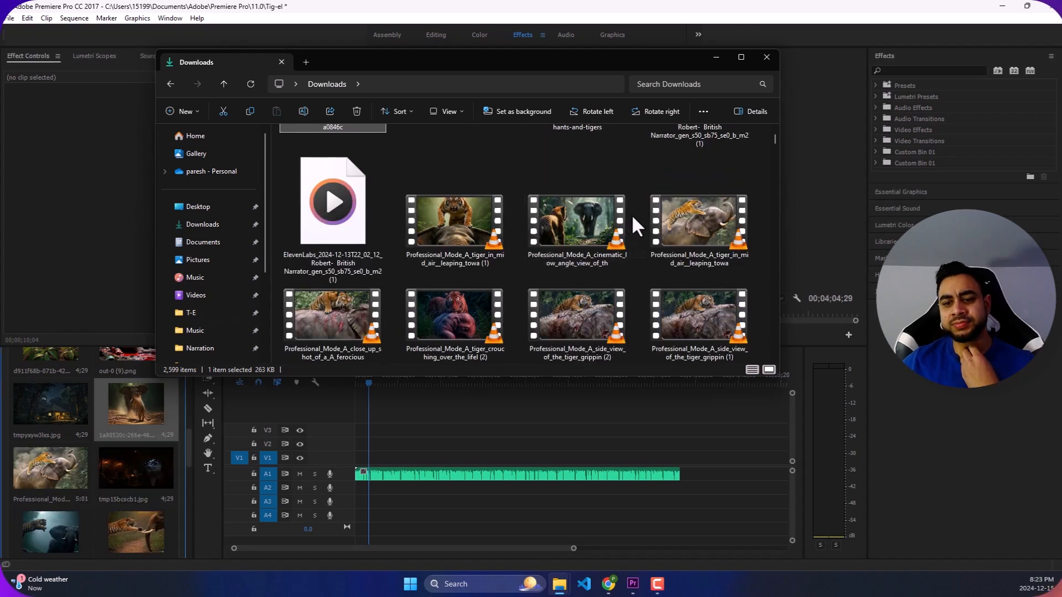
pyautogui.scroll(3, 622, 214)
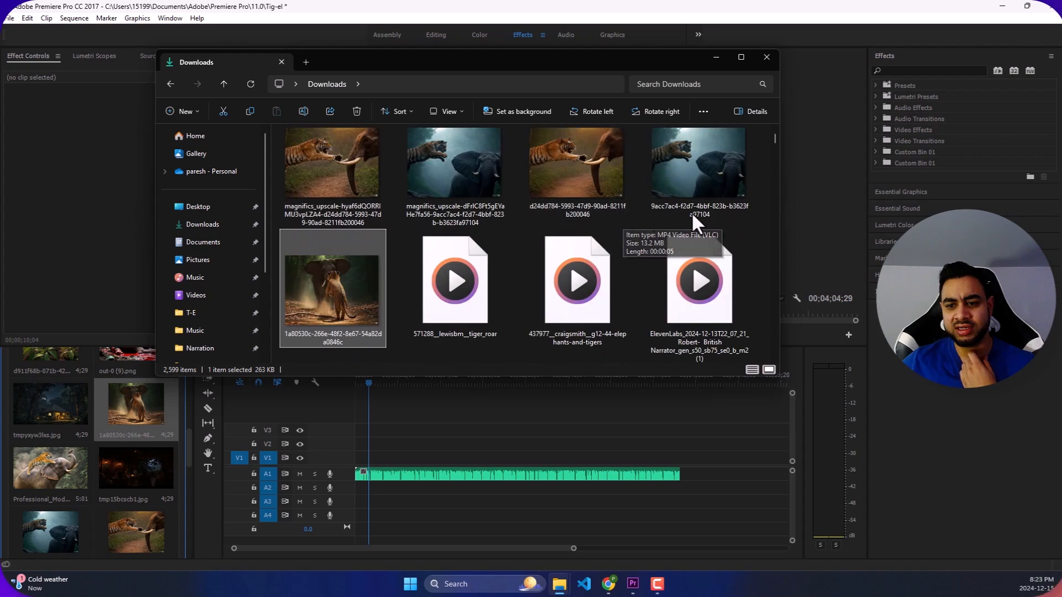
pyautogui.scroll(-2, 663, 179)
pyautogui.scroll(-3, 686, 232)
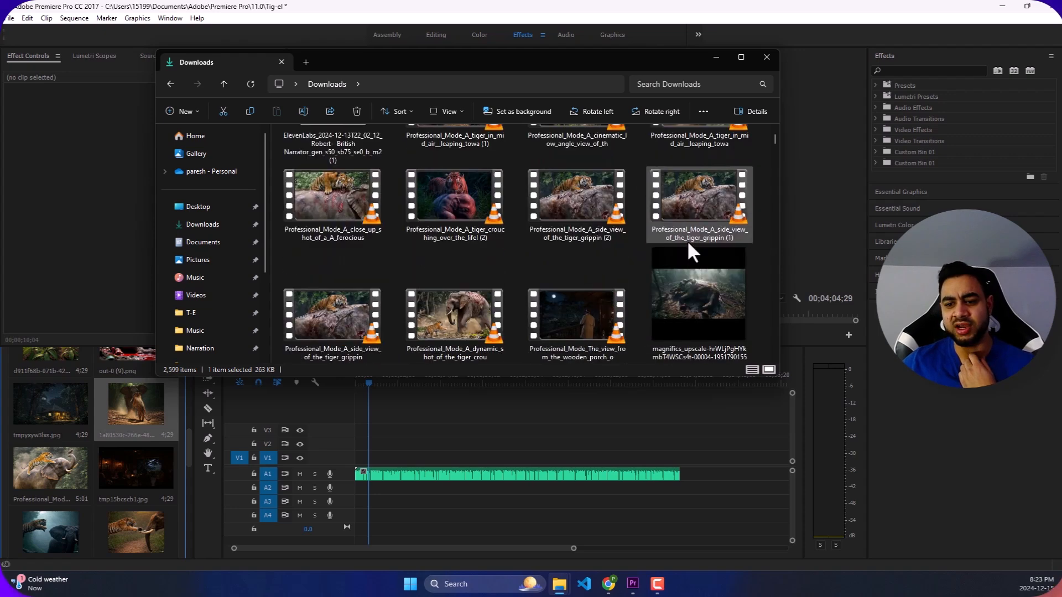
pyautogui.scroll(5, 686, 307)
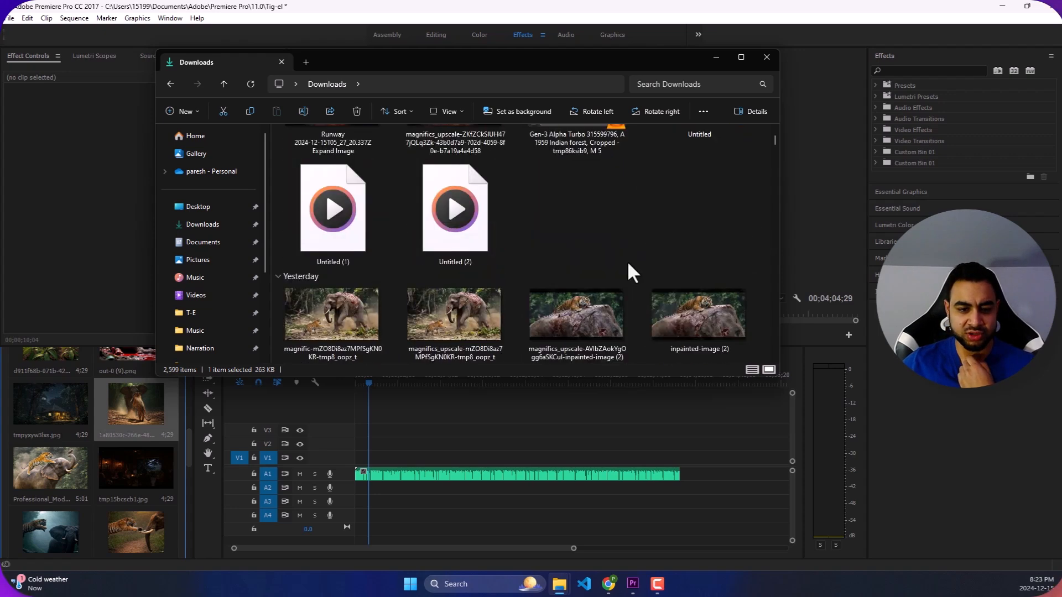
pyautogui.scroll(-5, 627, 264)
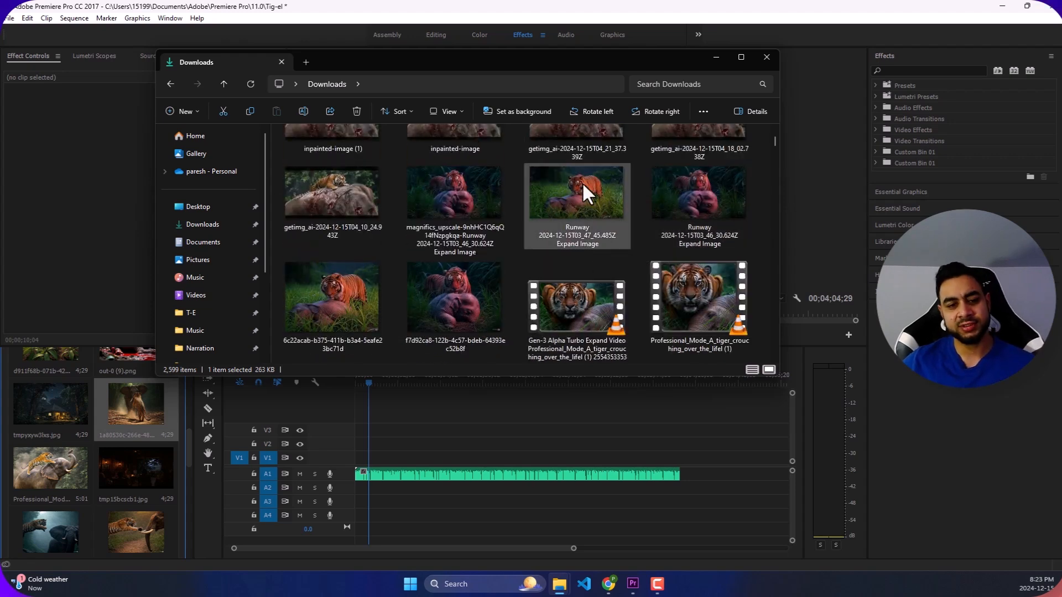
pyautogui.scroll(-5, 619, 198)
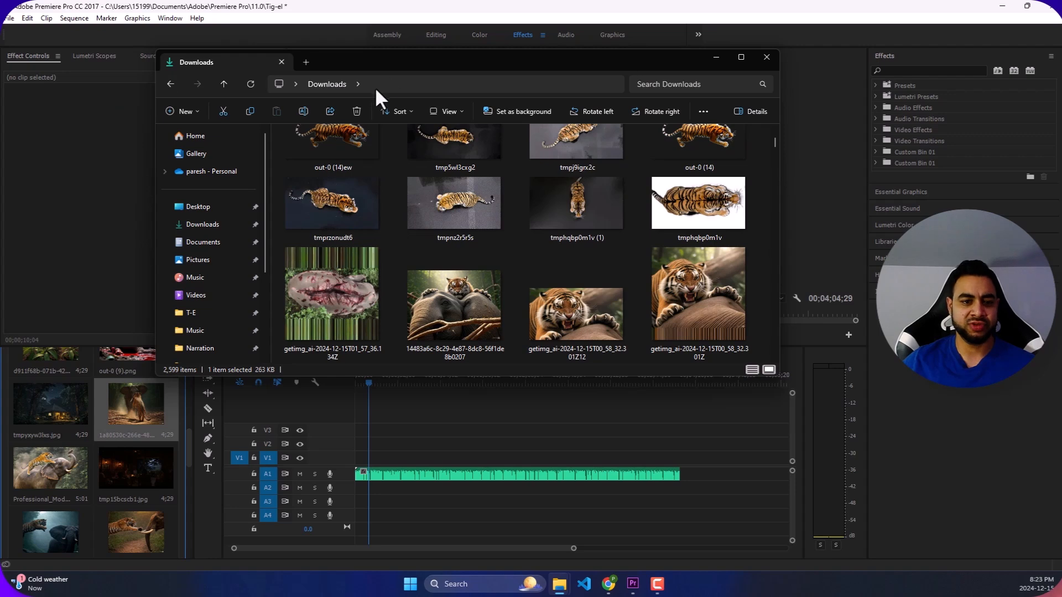
pyautogui.click(198, 206)
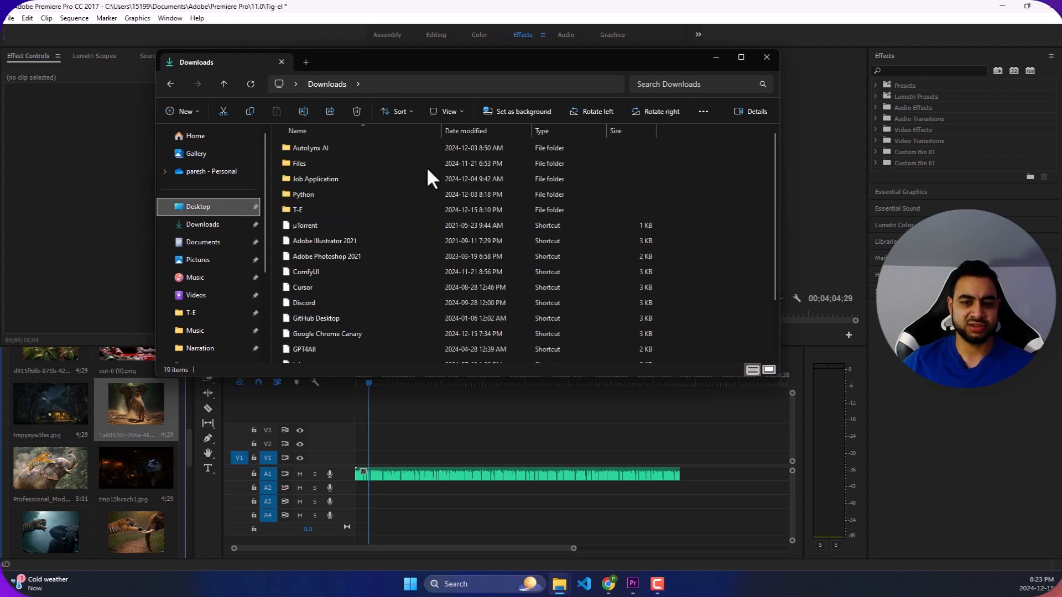
pyautogui.doubleClick(363, 203)
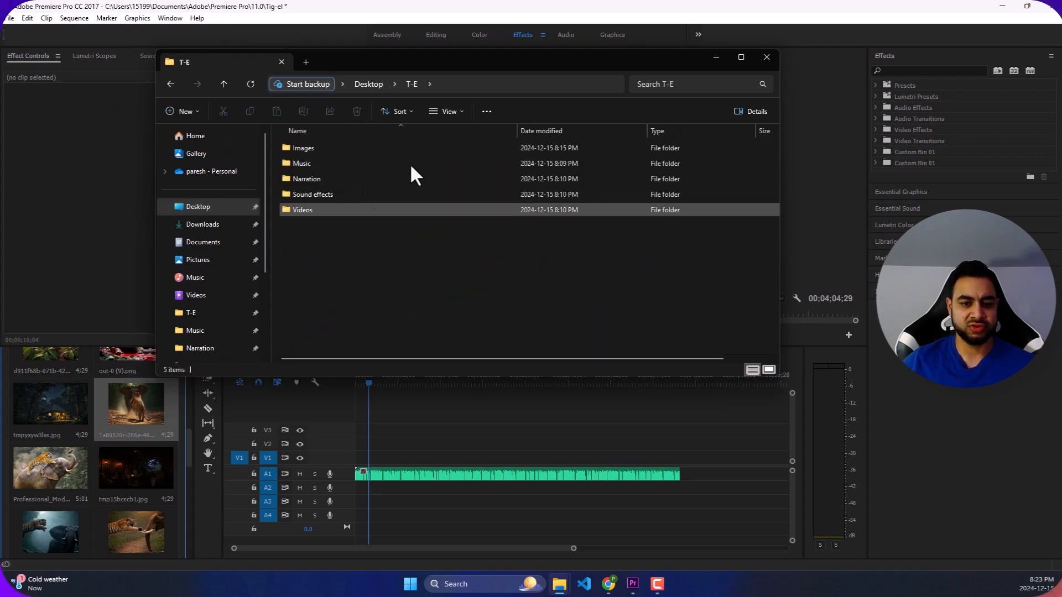
# - Look through the tiger and elephant clips in the T-E project's Videos folder, then switch to the Downloads folder
pyautogui.doubleClick(410, 213)
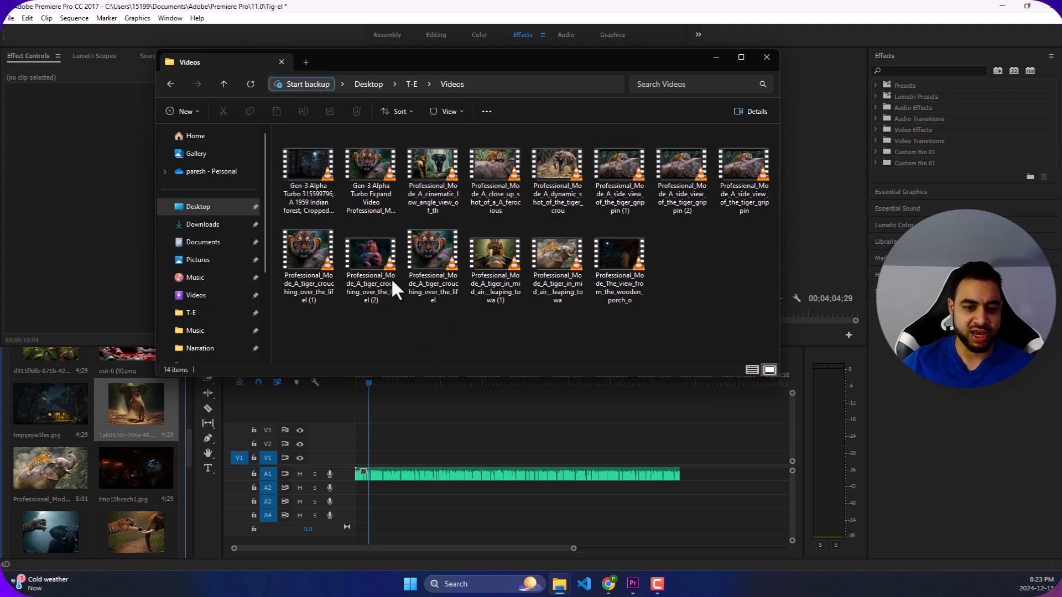
pyautogui.click(429, 250)
pyautogui.click(694, 248)
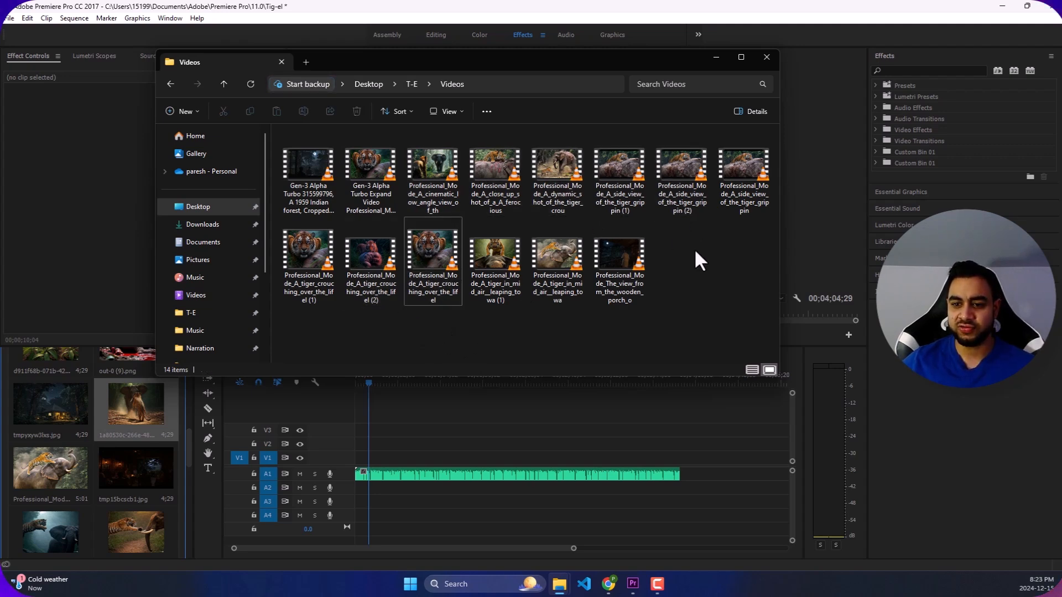
pyautogui.click(555, 170)
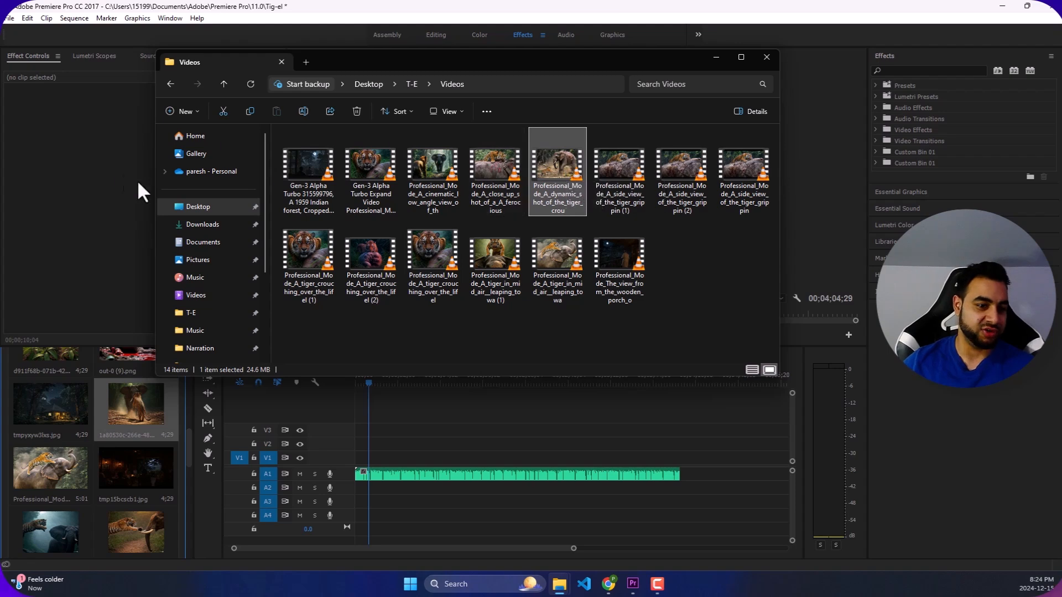
pyautogui.click(217, 227)
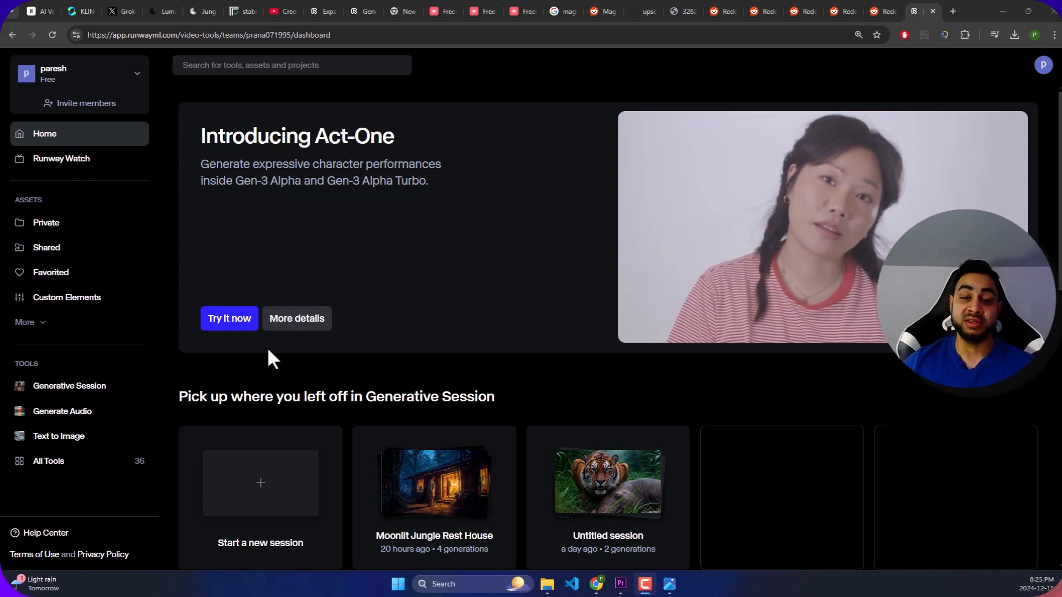
# - View the 1a80530c-266e-48f2-8e67-54a82da0846c image of the tiger facing the elephant at full size, then move the viewer off the Runway page
pyautogui.moveTo(0, 34); pyautogui.dragTo(420, 138)
pyautogui.doubleClick(419, 138)
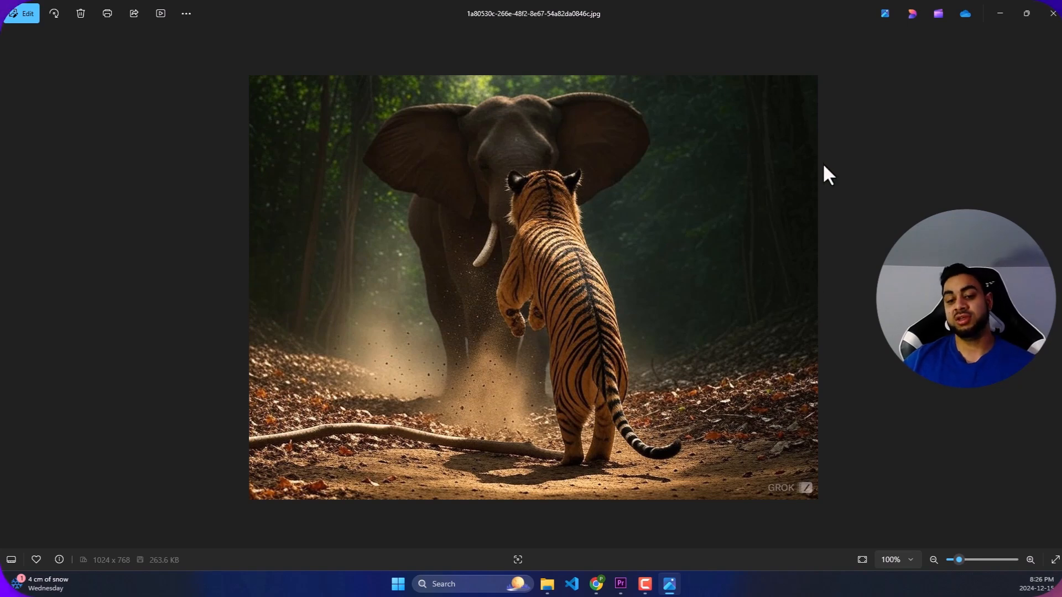
pyautogui.doubleClick(753, 10)
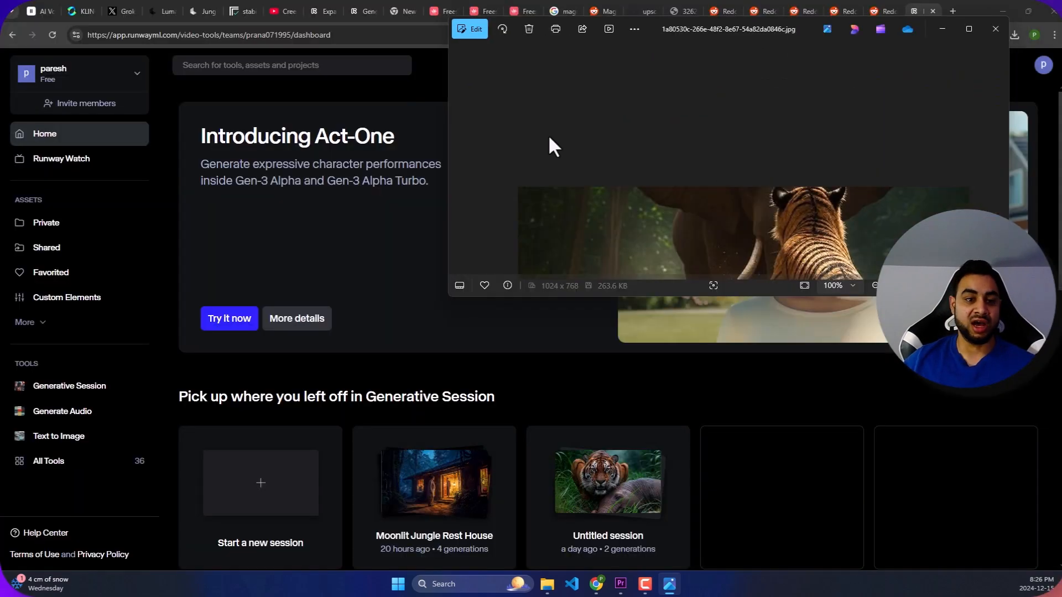
pyautogui.moveTo(506, 151); pyautogui.dragTo(0, 151)
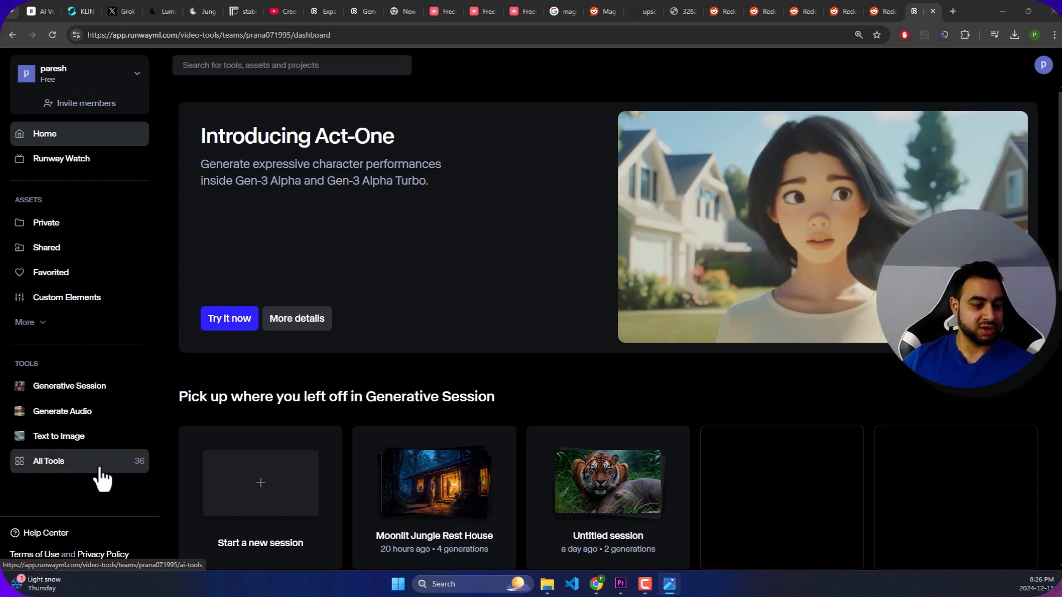
pyautogui.click(111, 389)
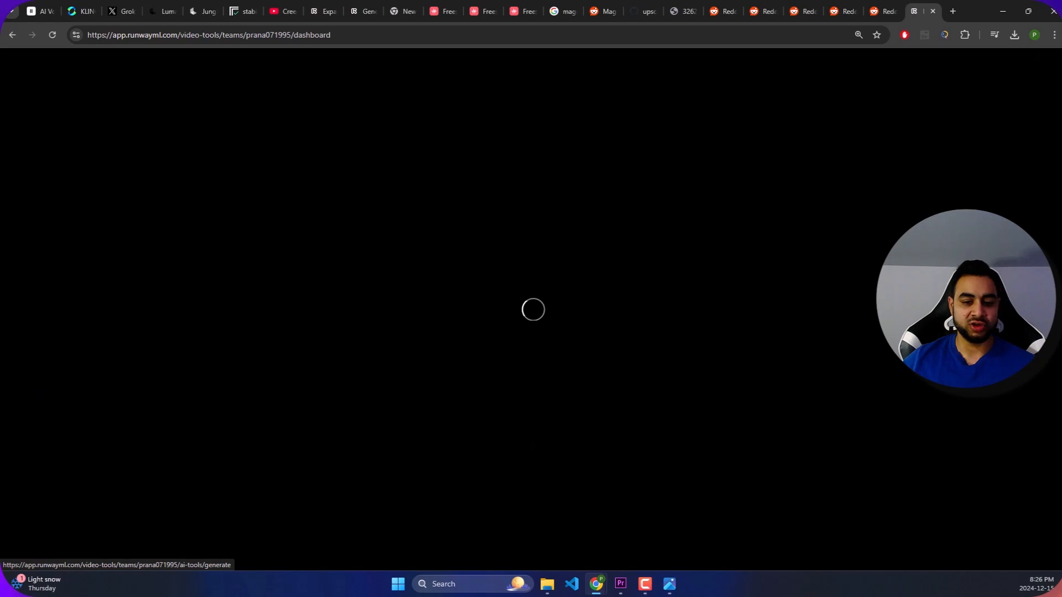
pyautogui.click(13, 35)
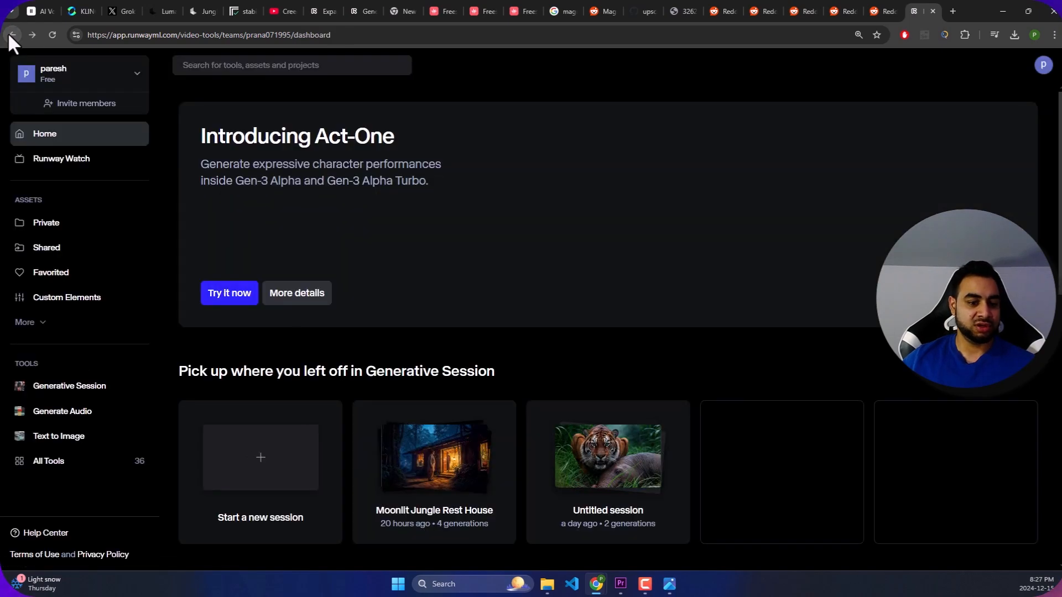
pyautogui.click(10, 35)
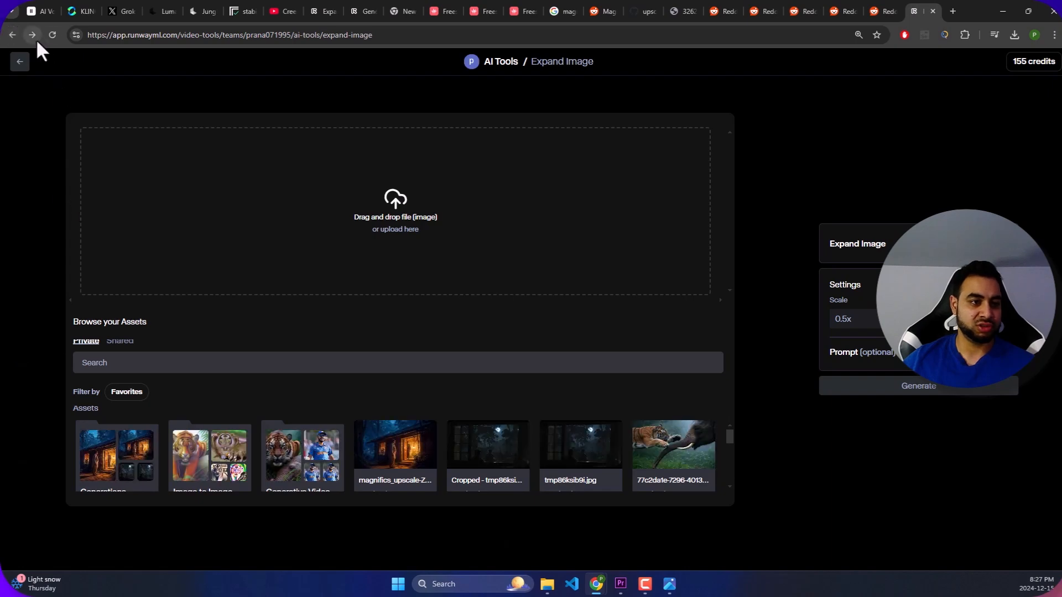
pyautogui.click(34, 36)
# - Open Runway's Expand Image tool and upload the 1a80530c-266e-48f2-8e67-54a82da0846c image from Downloads
pyautogui.click(55, 461)
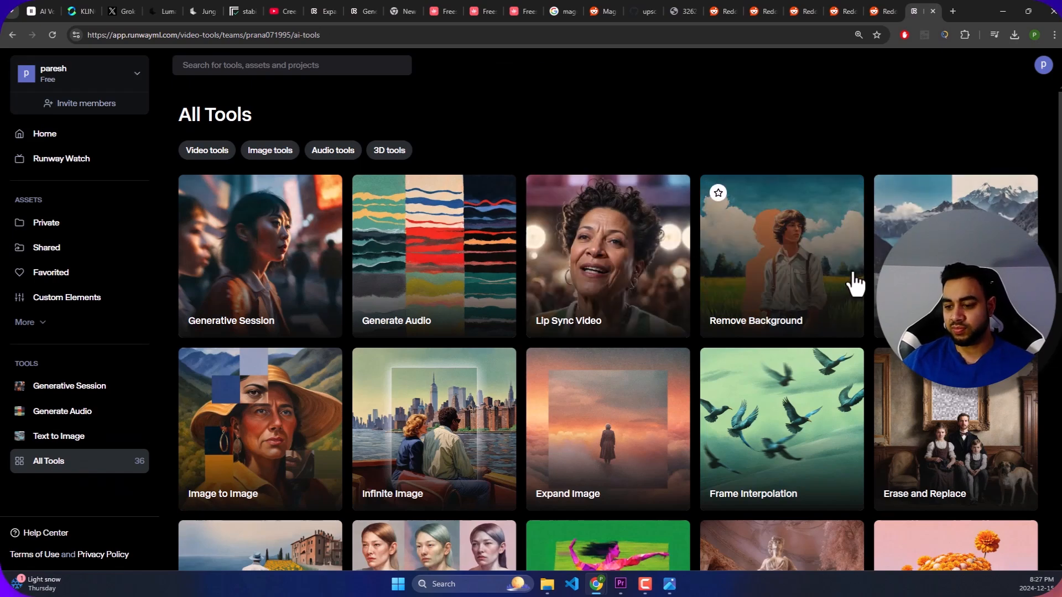
pyautogui.scroll(-2, 854, 285)
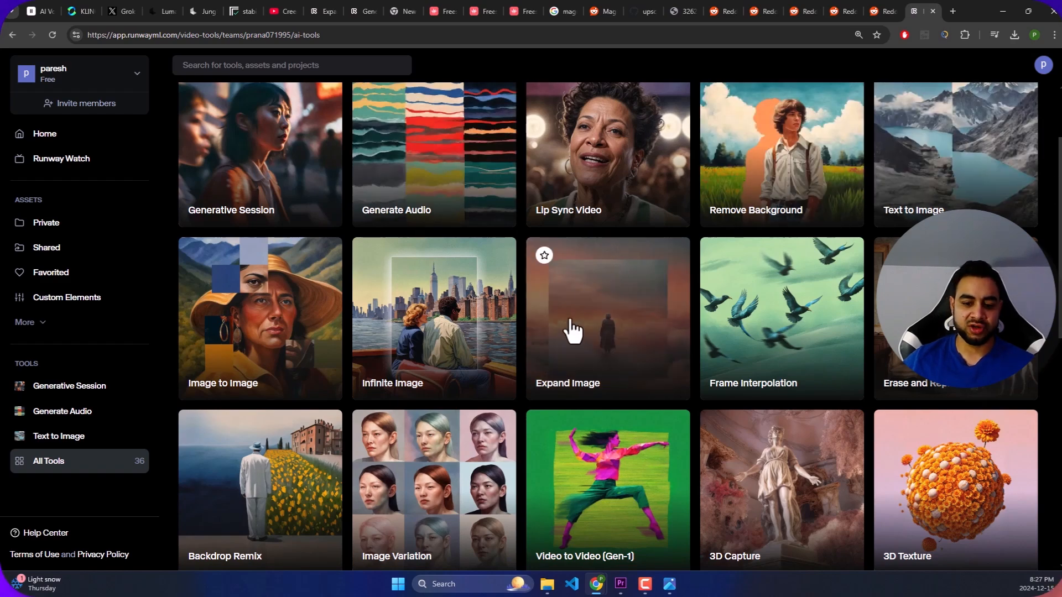
pyautogui.click(604, 315)
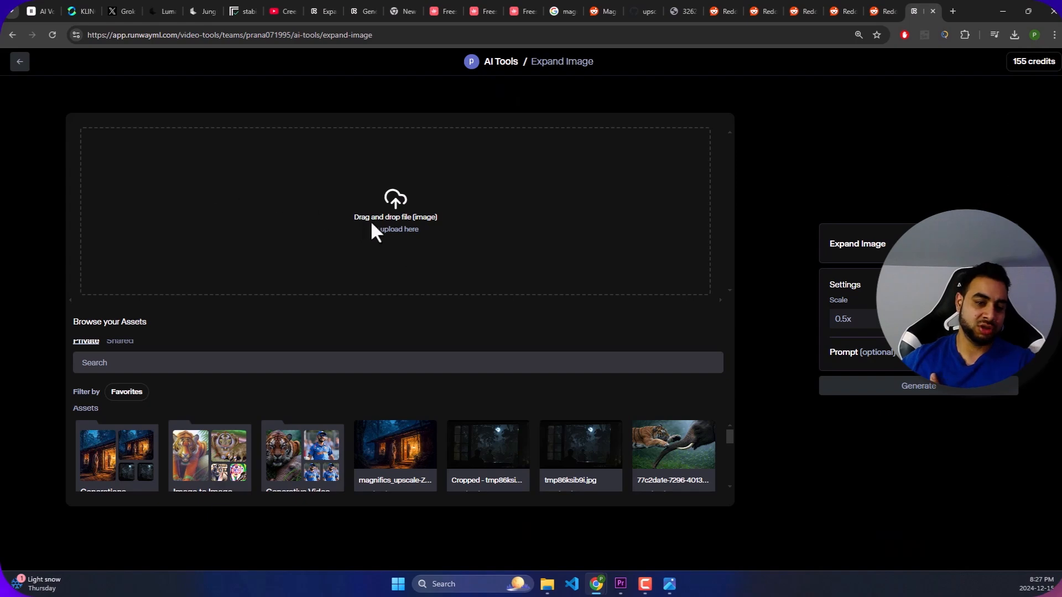
pyautogui.click(384, 213)
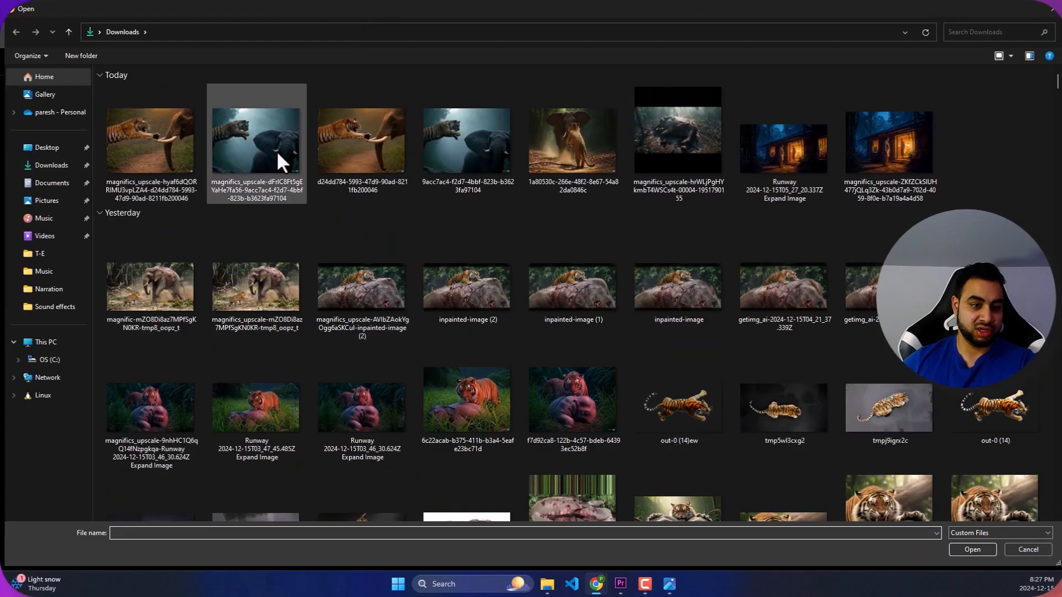
pyautogui.click(574, 132)
pyautogui.doubleClick(574, 133)
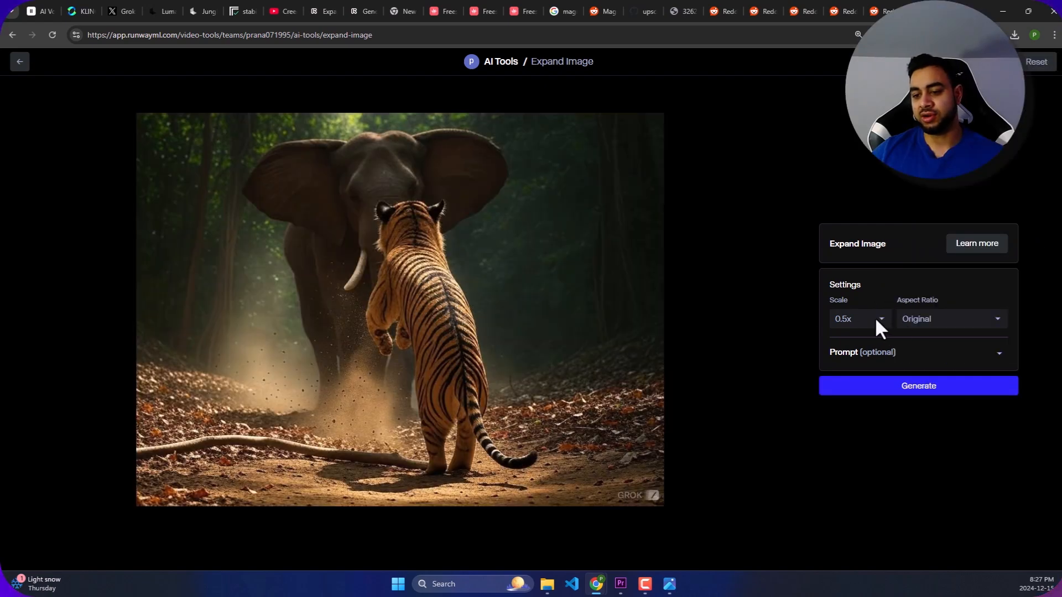
# - Set the image expansion to Widescreen (16:9) aspect ratio and 1x scale, and open its optional scene prompt
pyautogui.click(878, 319)
pyautogui.click(907, 319)
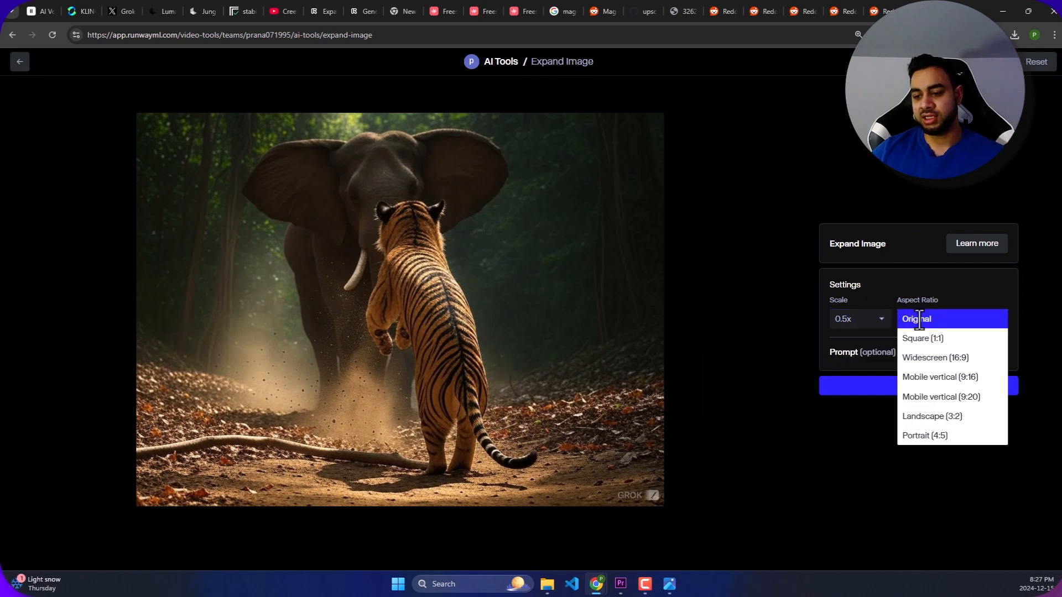
pyautogui.click(944, 358)
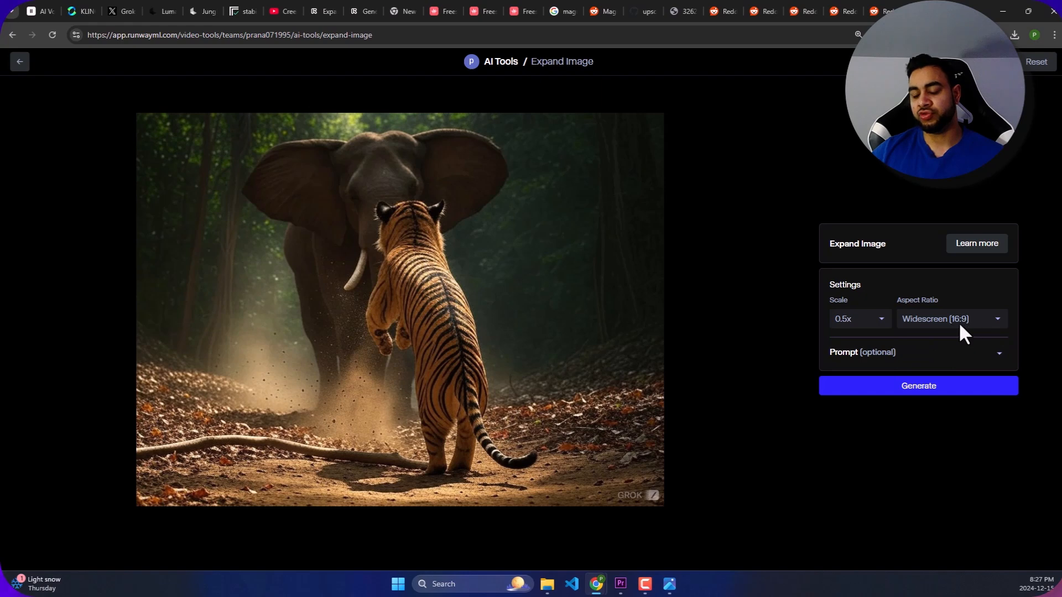
pyautogui.click(872, 331)
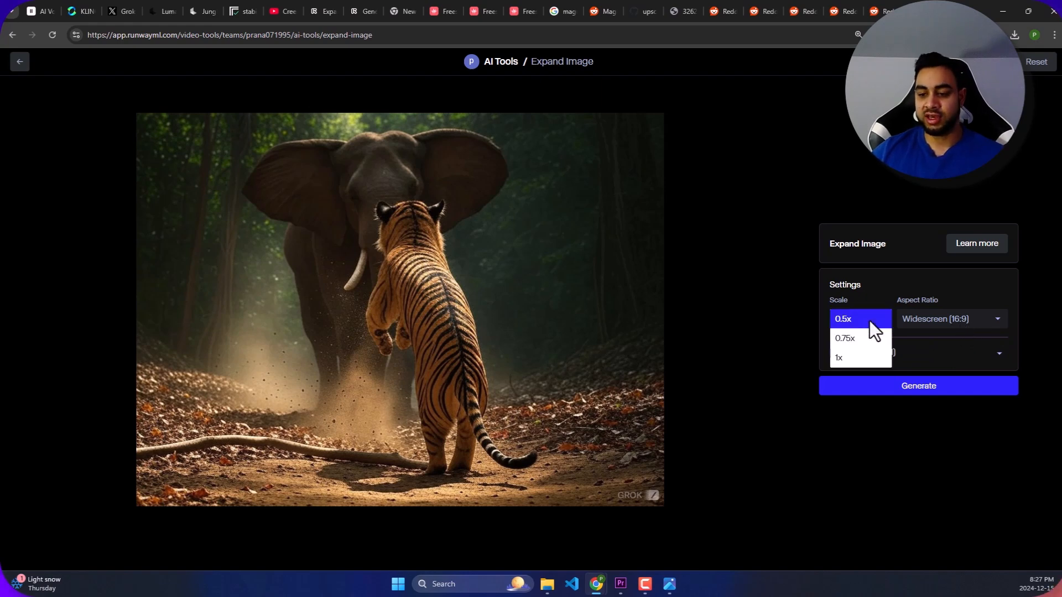
pyautogui.click(861, 358)
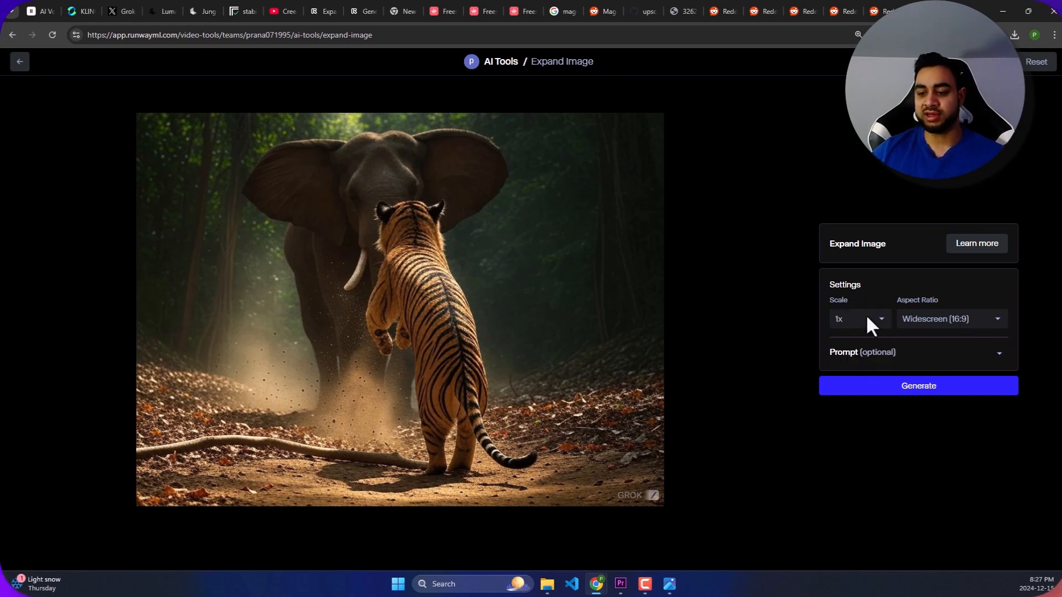
pyautogui.click(903, 350)
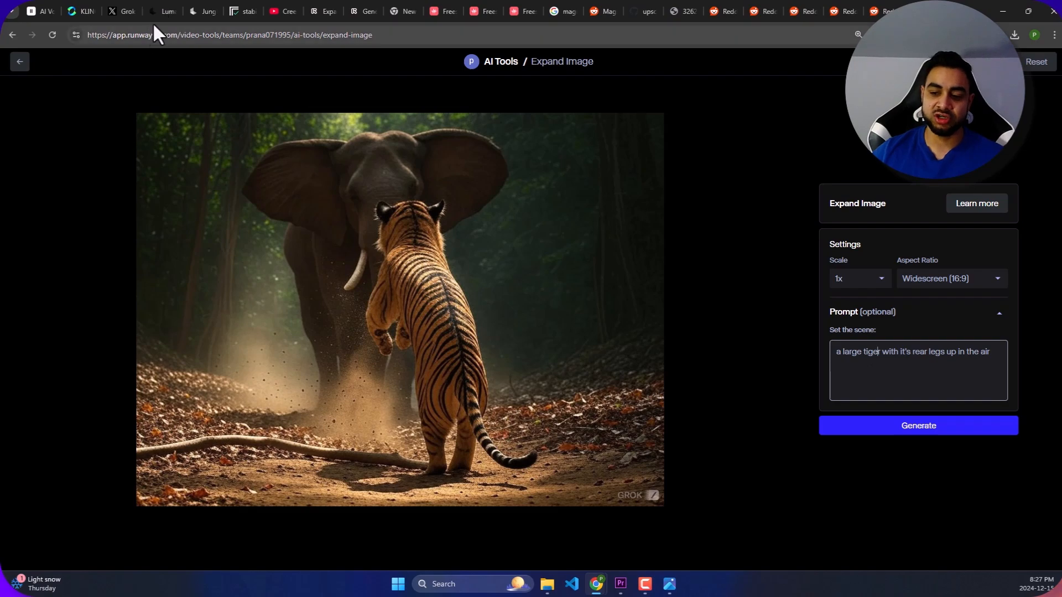
# - Switch to the Grok conversation and examine the generated tiger and elephant images, enlarging the one of the roaring tiger leaping beside the tusker
pyautogui.click(131, 11)
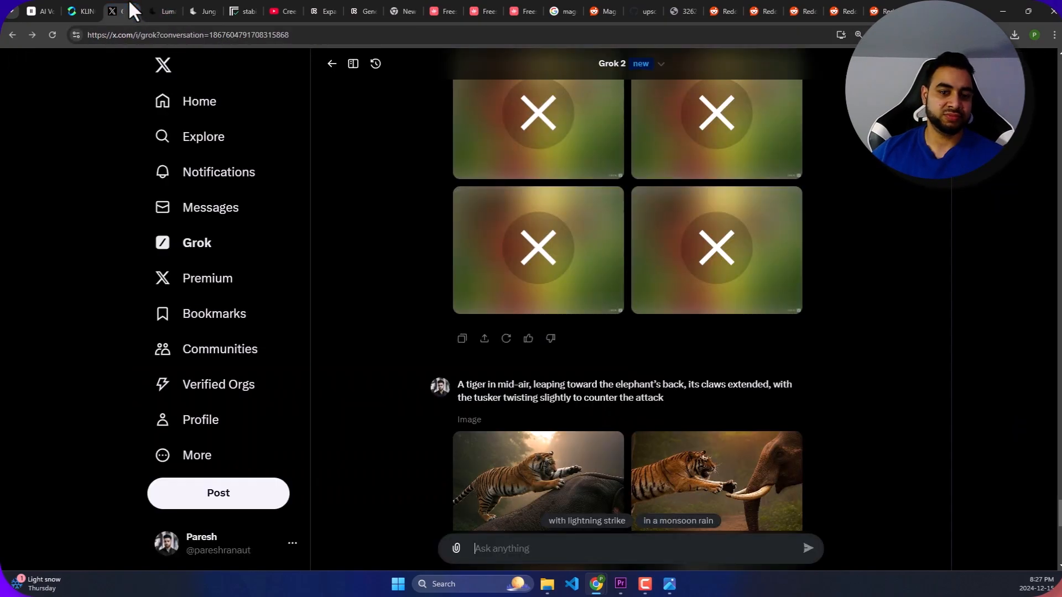
pyautogui.scroll(-5, 610, 238)
pyautogui.scroll(20, 651, 344)
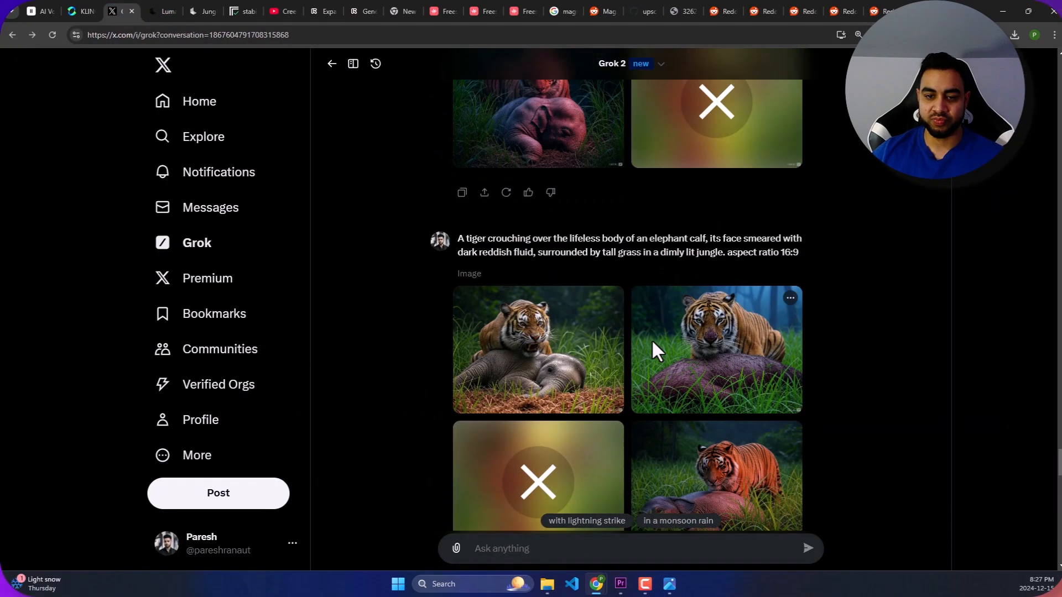
pyautogui.scroll(3, 651, 354)
pyautogui.scroll(-15, 668, 344)
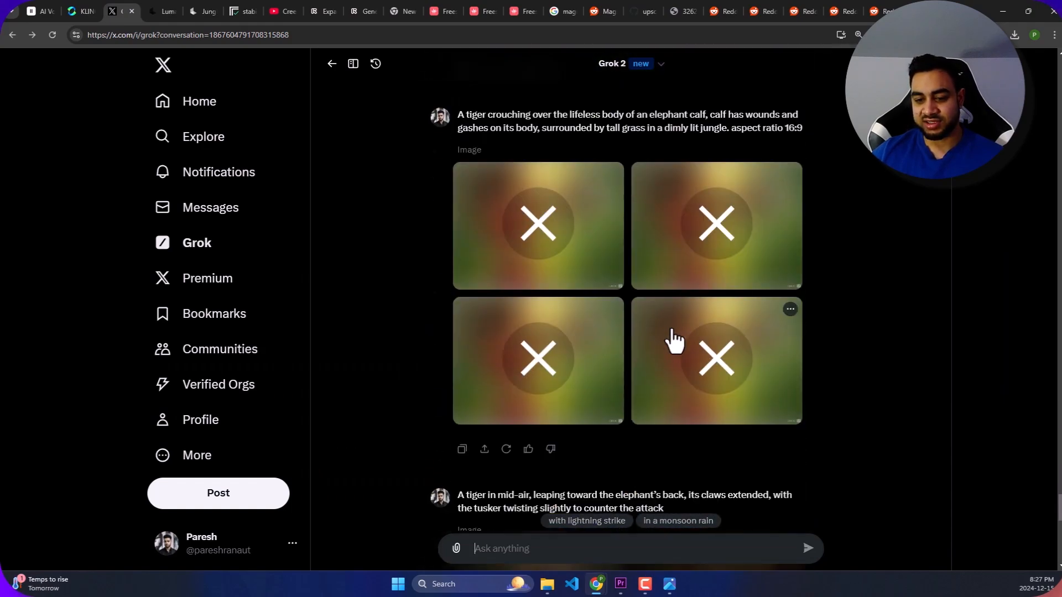
pyautogui.scroll(-8, 673, 337)
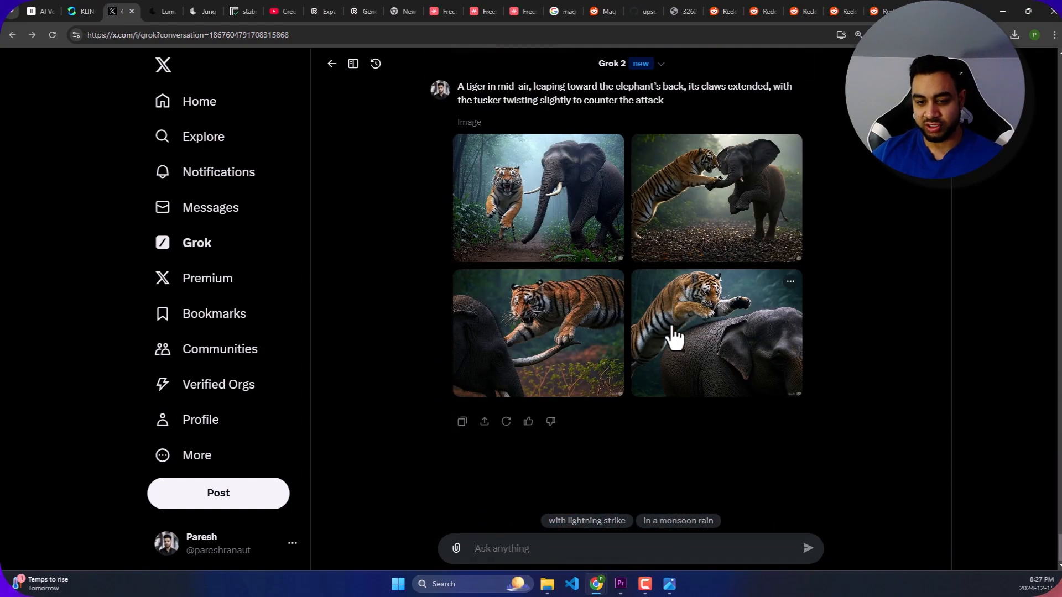
pyautogui.scroll(10, 669, 326)
pyautogui.scroll(-5, 671, 318)
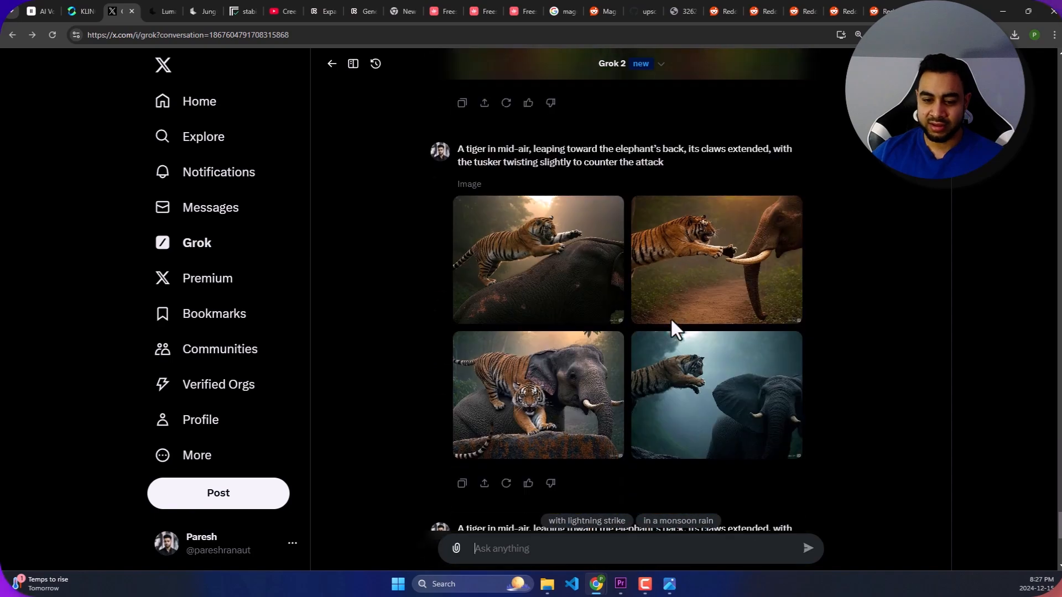
pyautogui.scroll(-5, 670, 321)
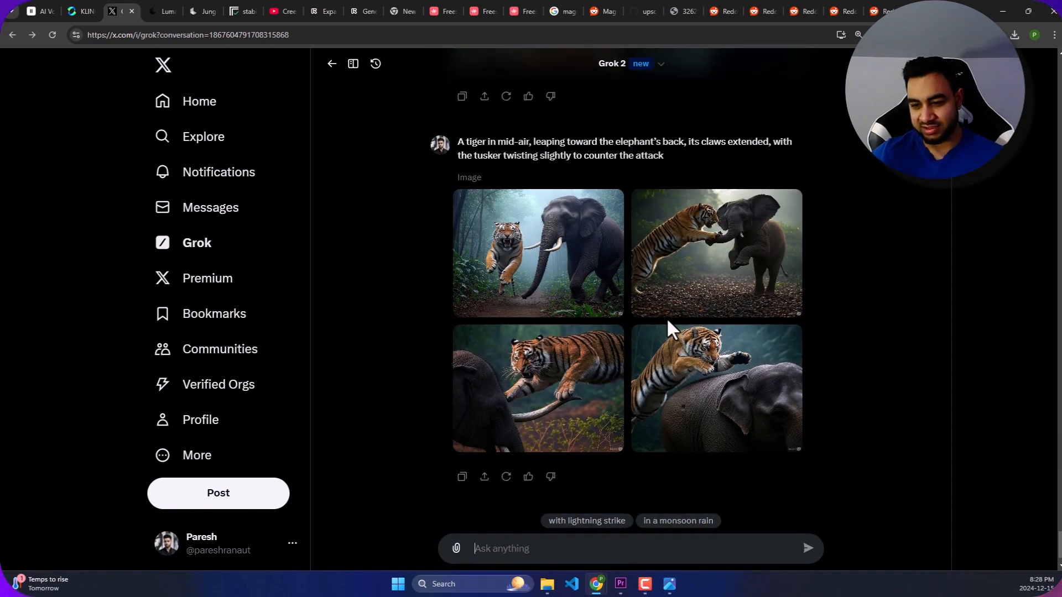
pyautogui.scroll(5, 666, 323)
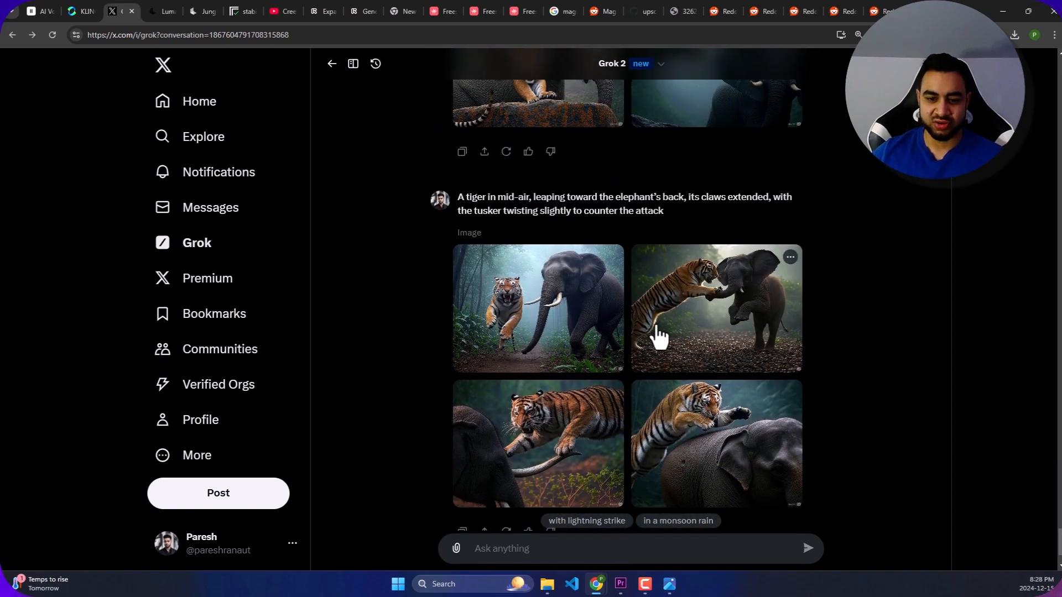
pyautogui.scroll(8, 609, 340)
pyautogui.scroll(-10, 611, 343)
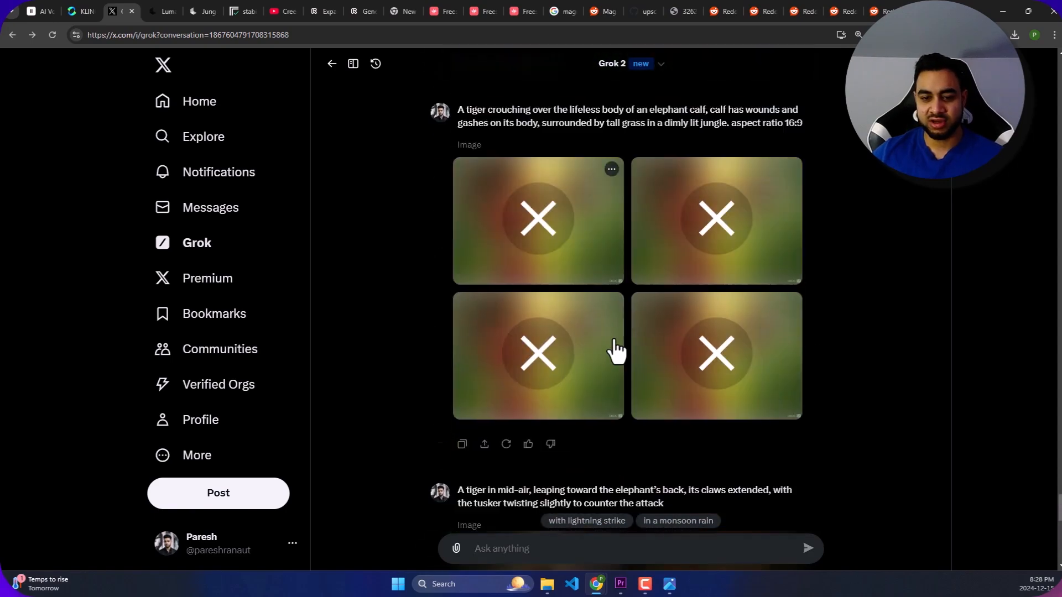
pyautogui.scroll(-3, 616, 353)
pyautogui.click(564, 295)
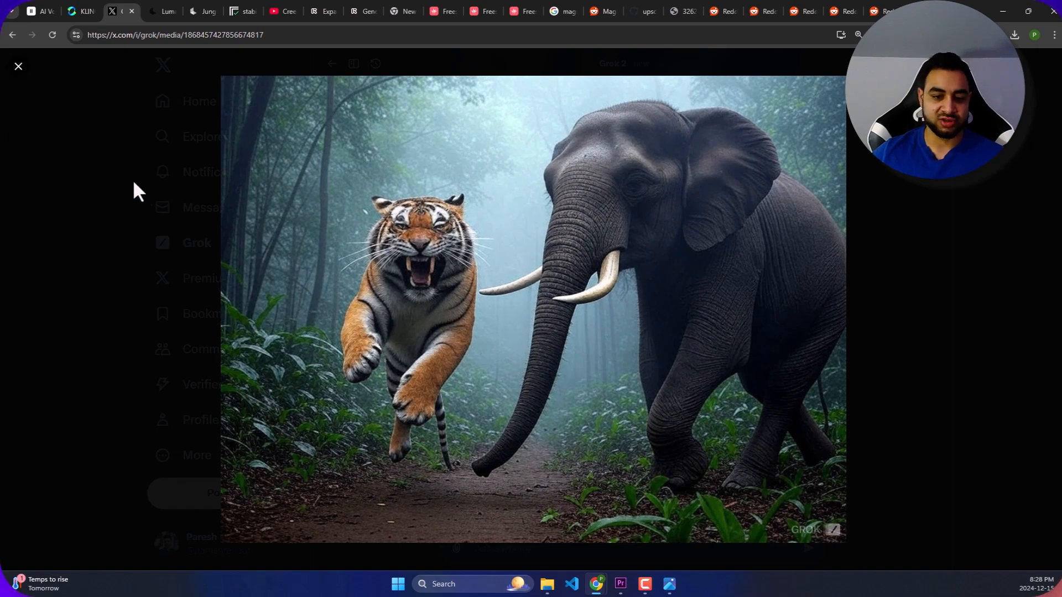
pyautogui.click(19, 67)
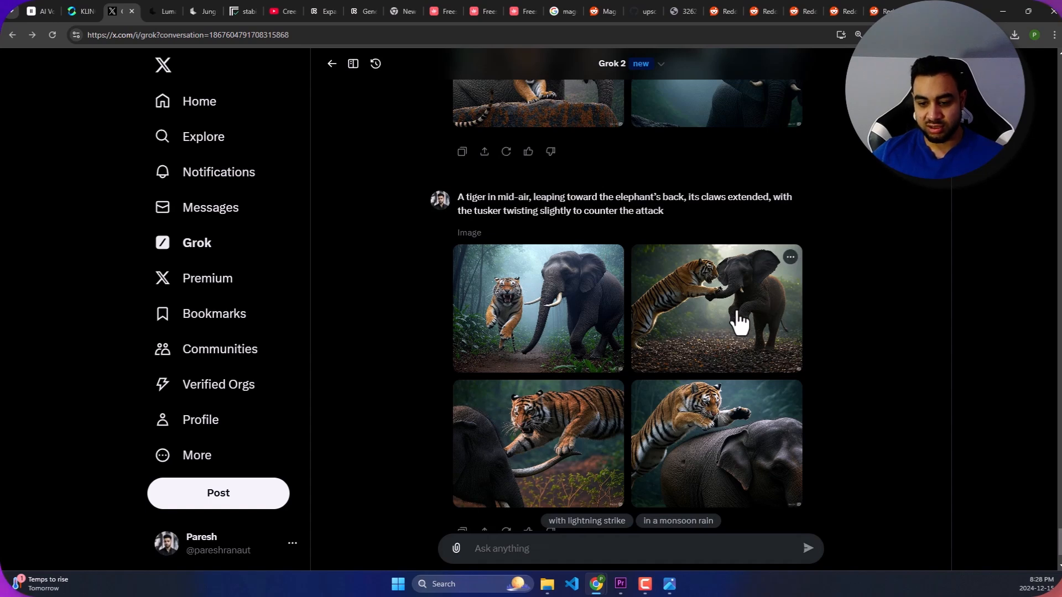
# - Save the enlarged Grok image of the tiger leaping over the elephant's back to the computer and close its preview
pyautogui.scroll(-2, 739, 322)
pyautogui.click(749, 325)
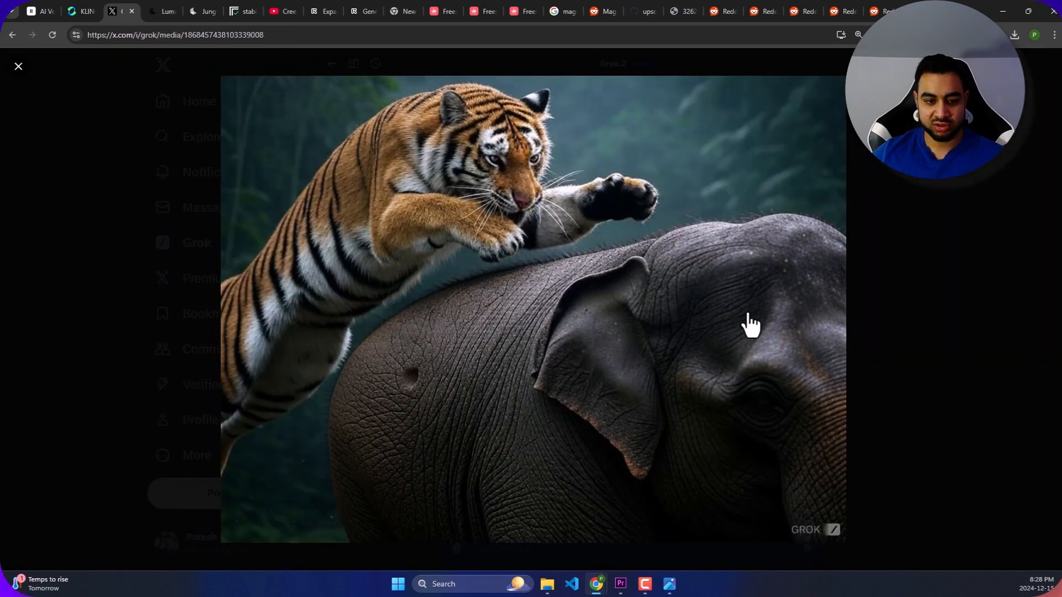
pyautogui.rightClick(621, 217)
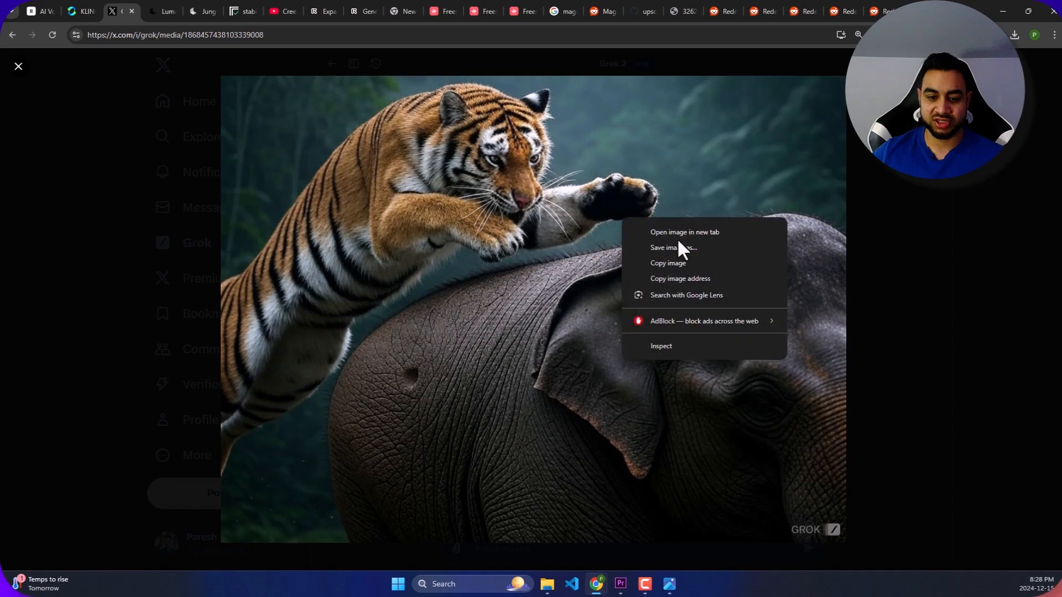
pyautogui.click(674, 247)
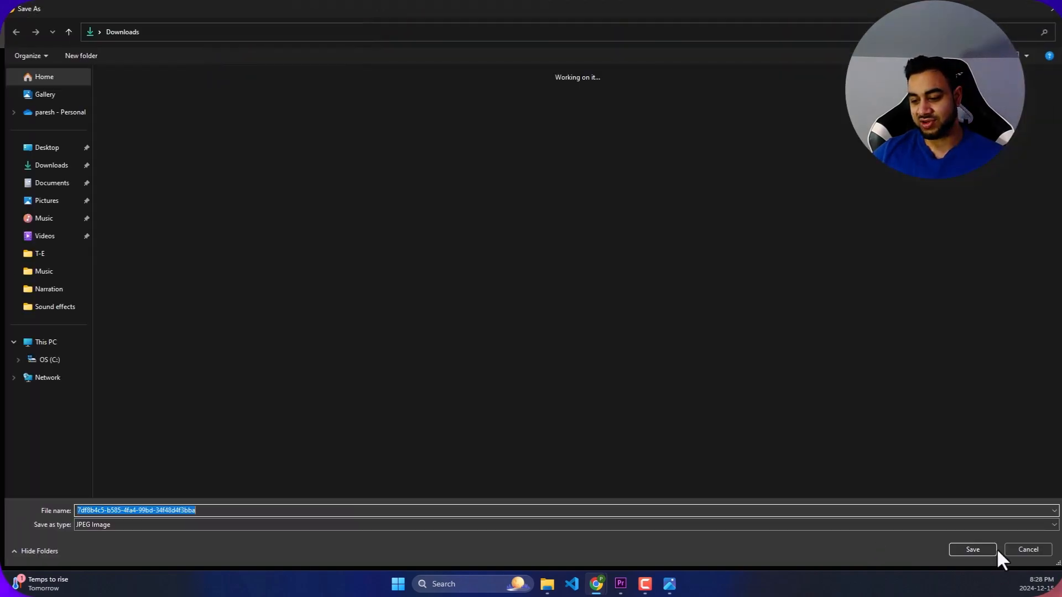
pyautogui.click(983, 547)
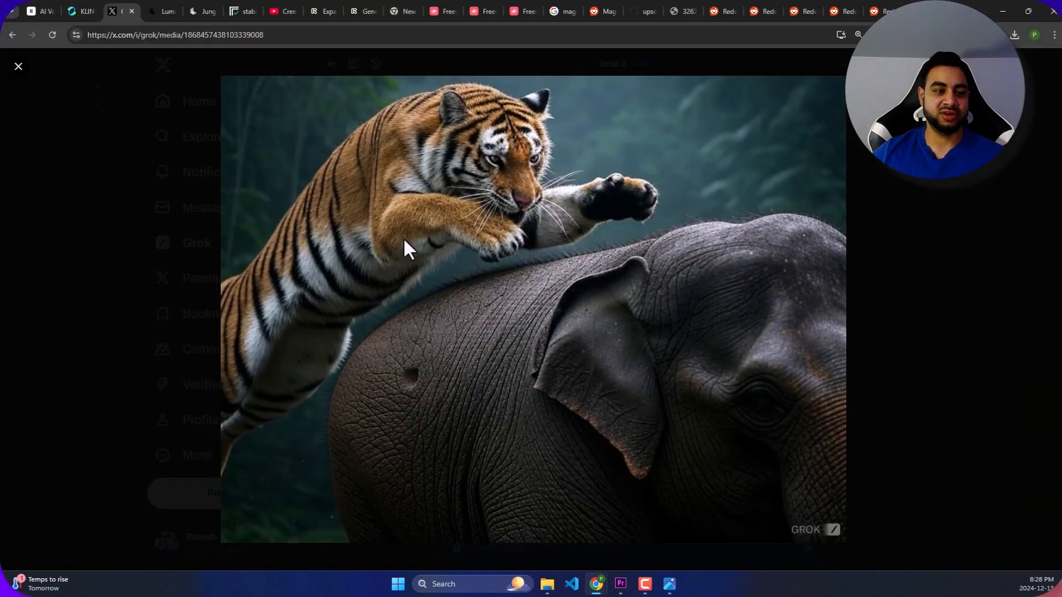
pyautogui.click(17, 67)
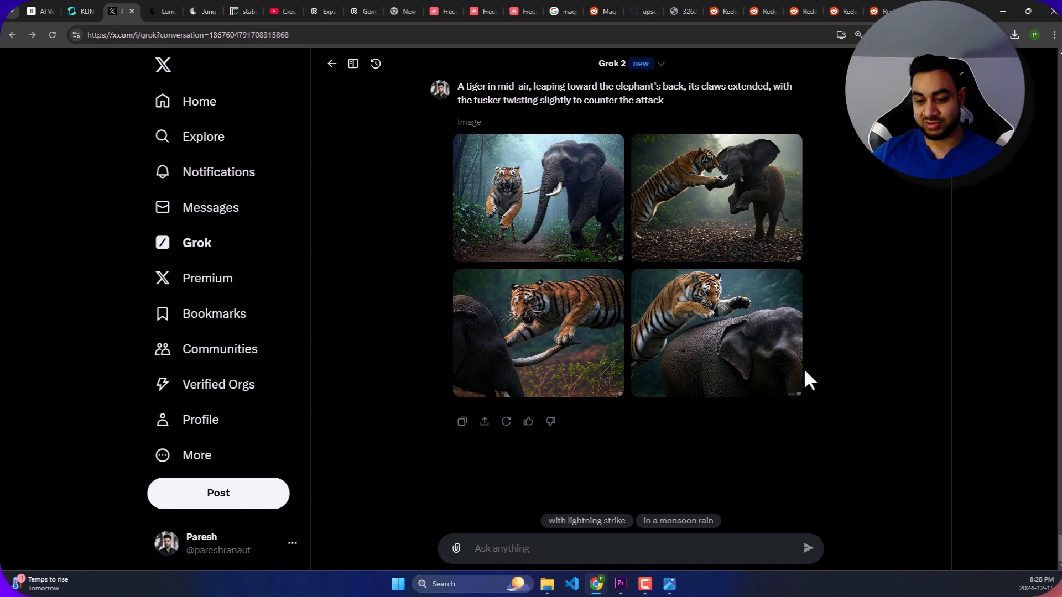
# - Look back through the earlier tiger and elephant image results in the Grok conversation
pyautogui.scroll(5, 723, 360)
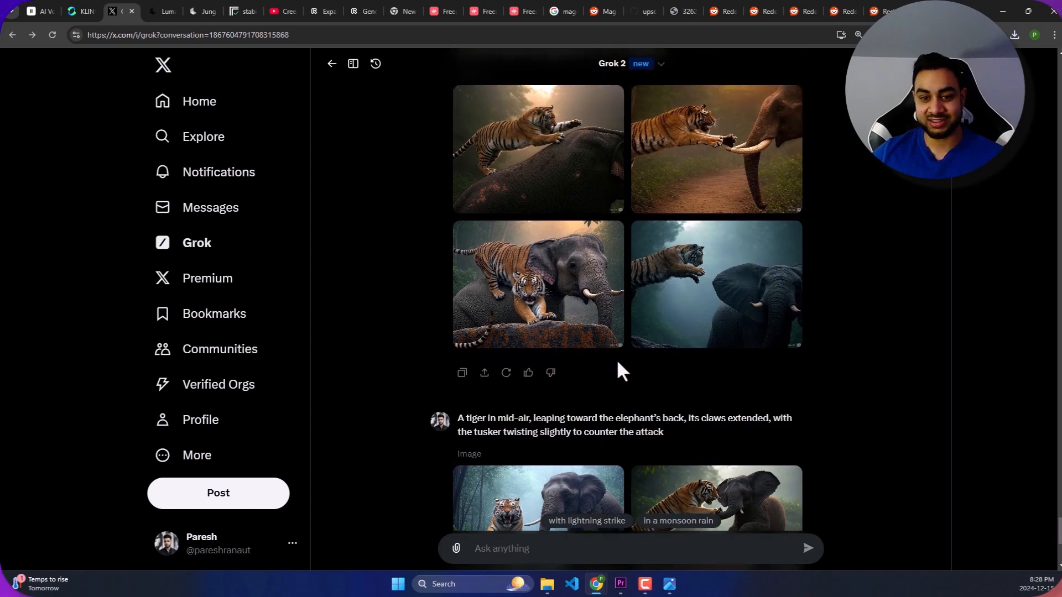
pyautogui.scroll(-5, 617, 371)
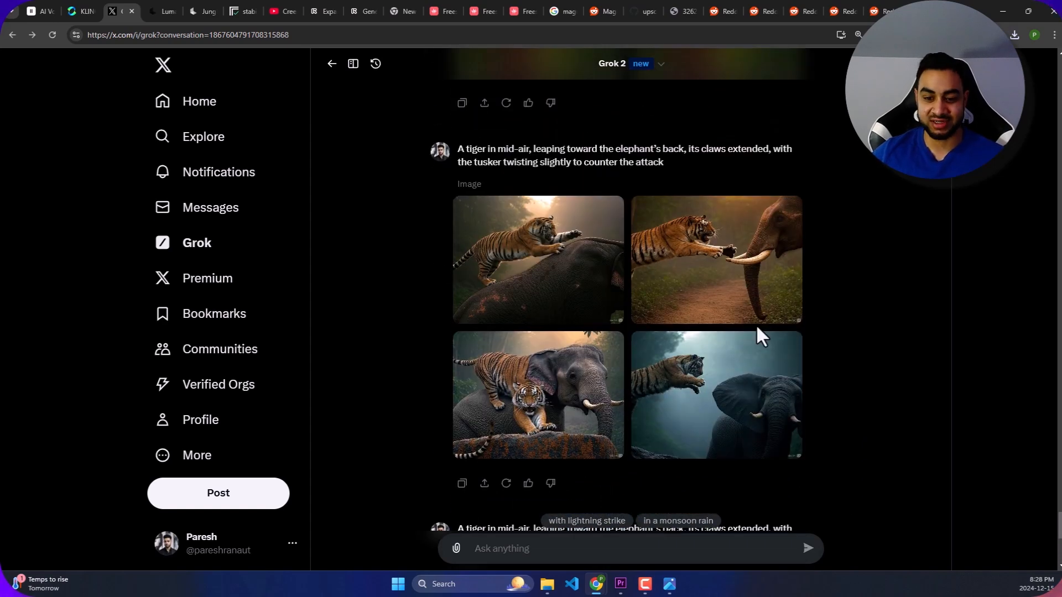
pyautogui.scroll(6, 594, 387)
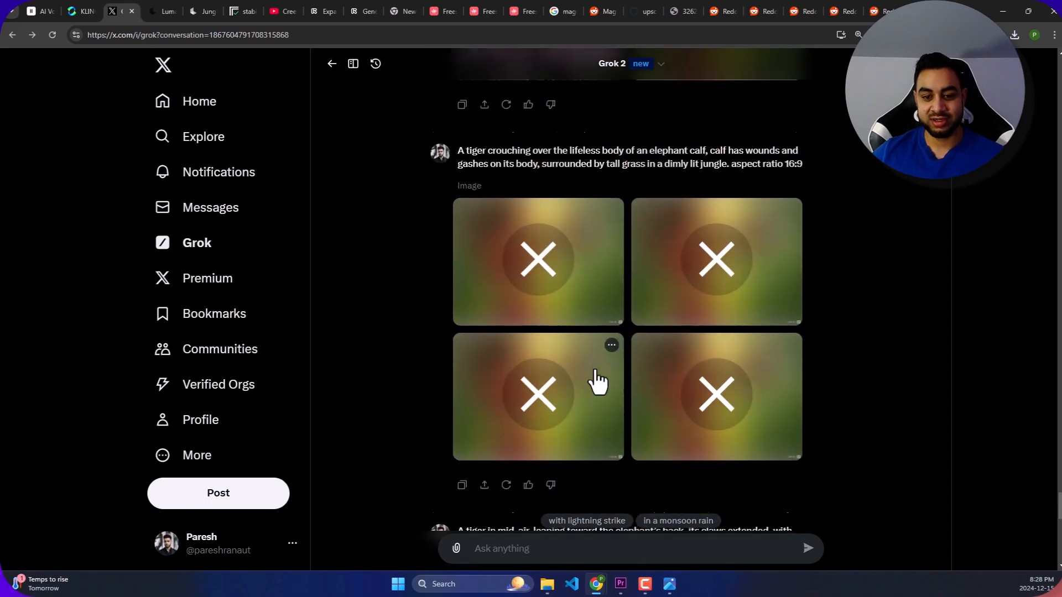
pyautogui.scroll(17, 593, 348)
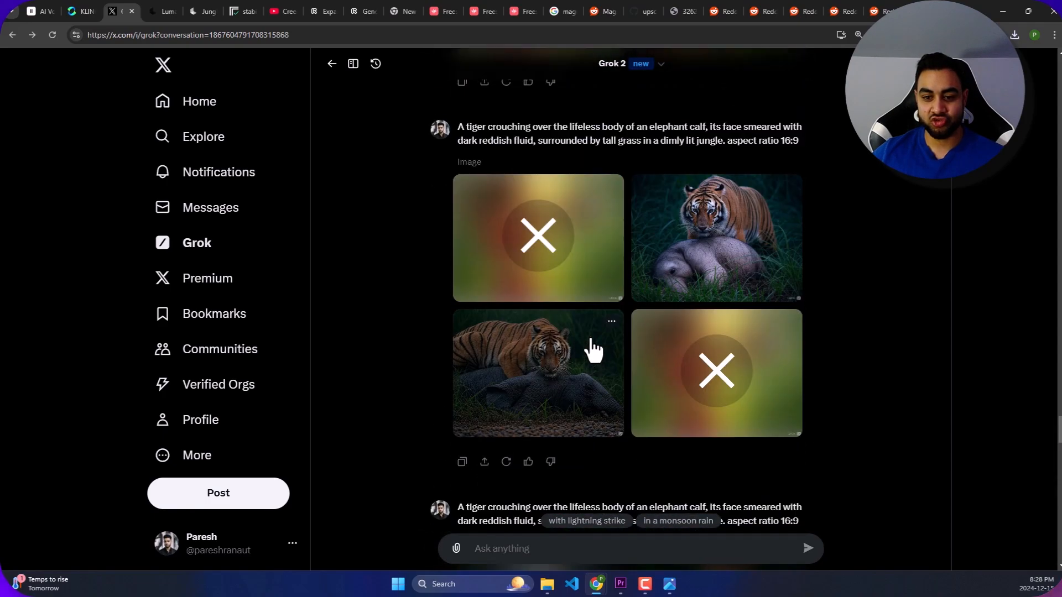
pyautogui.scroll(-4, 619, 339)
pyautogui.scroll(2, 663, 326)
pyautogui.scroll(-10, 714, 298)
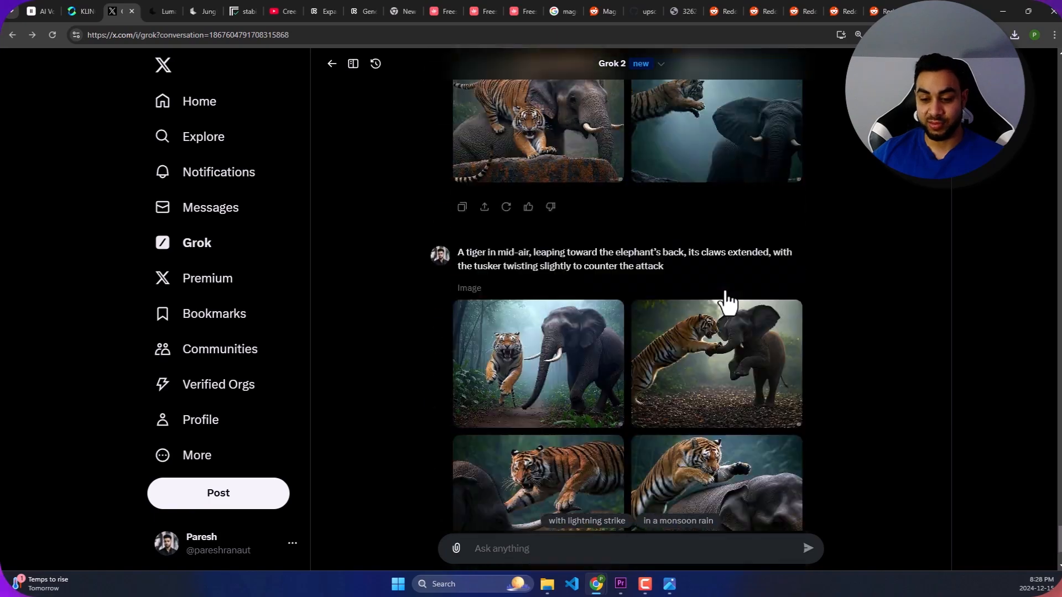
pyautogui.scroll(15, 725, 304)
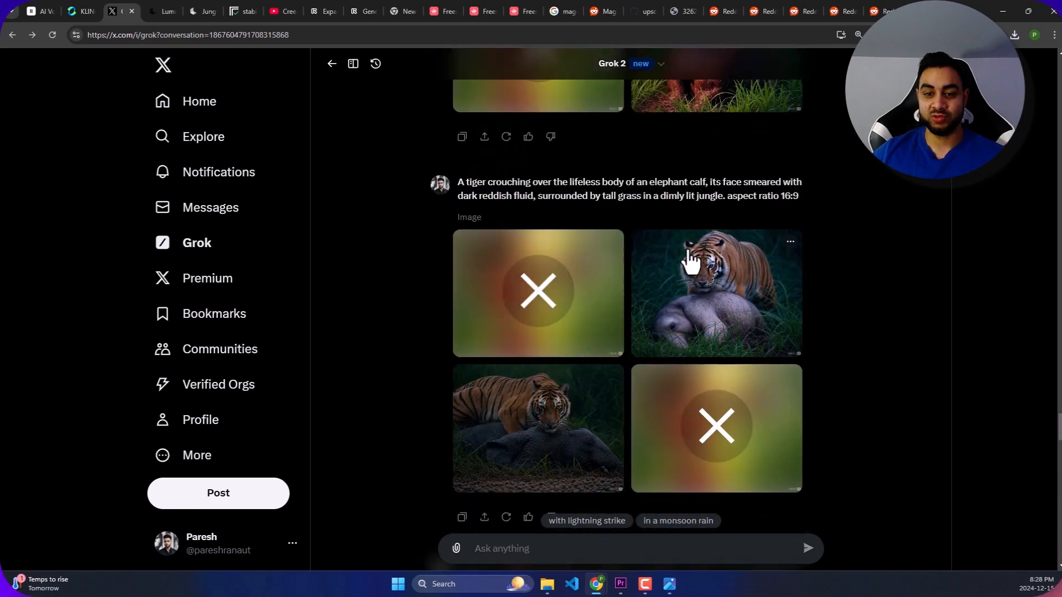
pyautogui.scroll(10, 689, 260)
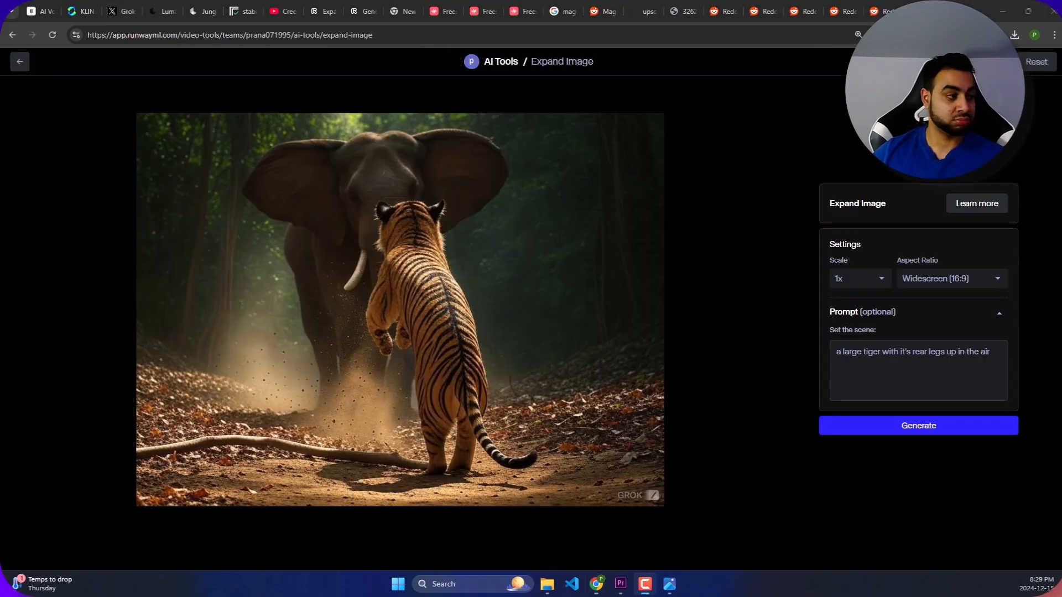
# - Replace the scene prompt with the copied description ending in "Ultra cinematic, photorealistic, high detail, 4K" and generate the 16:9 expansions
pyautogui.click(922, 351)
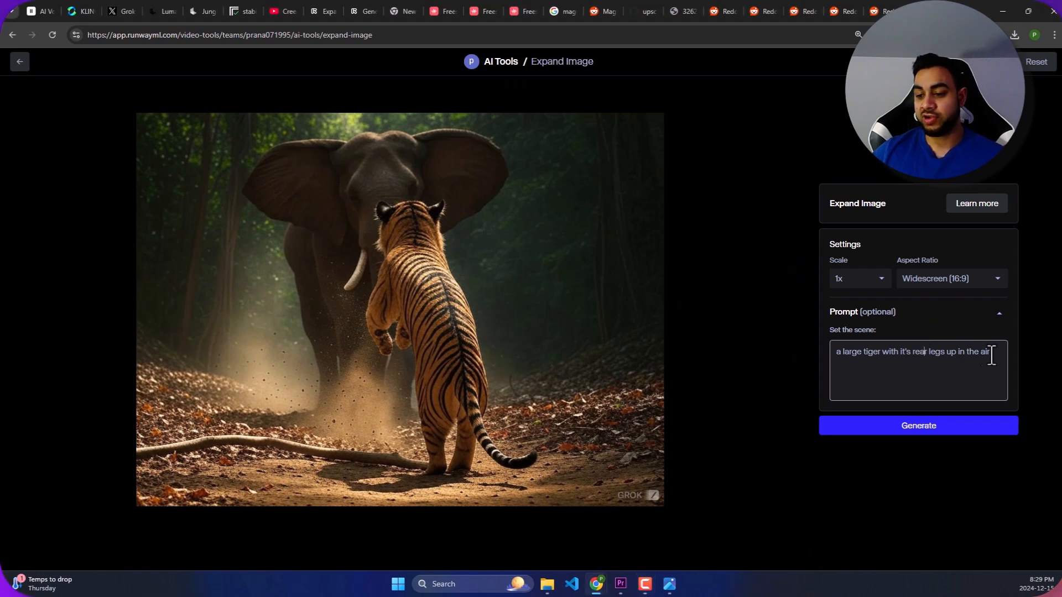
pyautogui.moveTo(995, 354); pyautogui.dragTo(822, 359)
pyautogui.hotkey('ctrl', 'v')
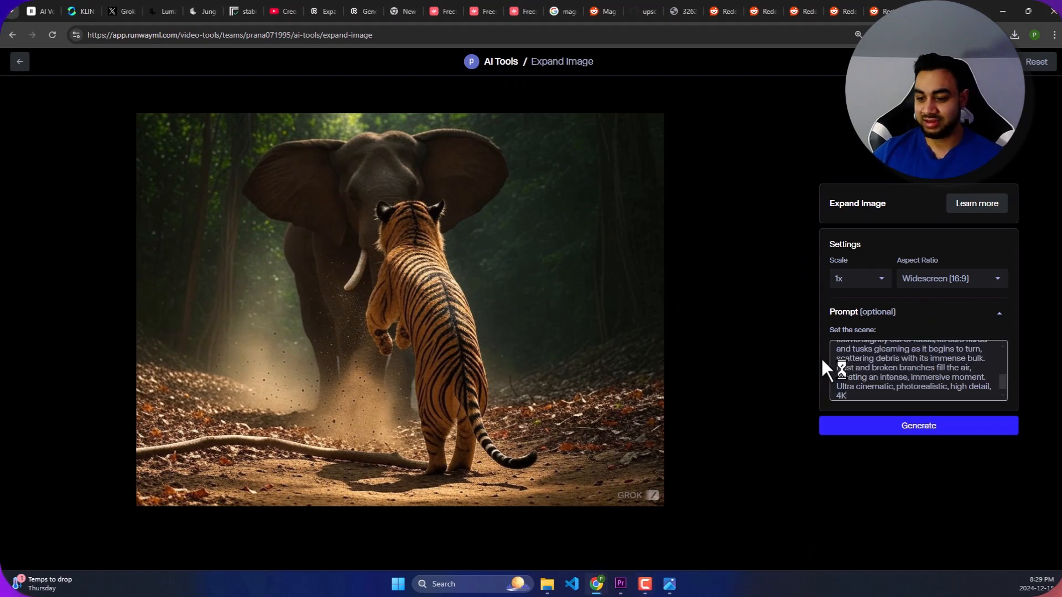
pyautogui.click(920, 431)
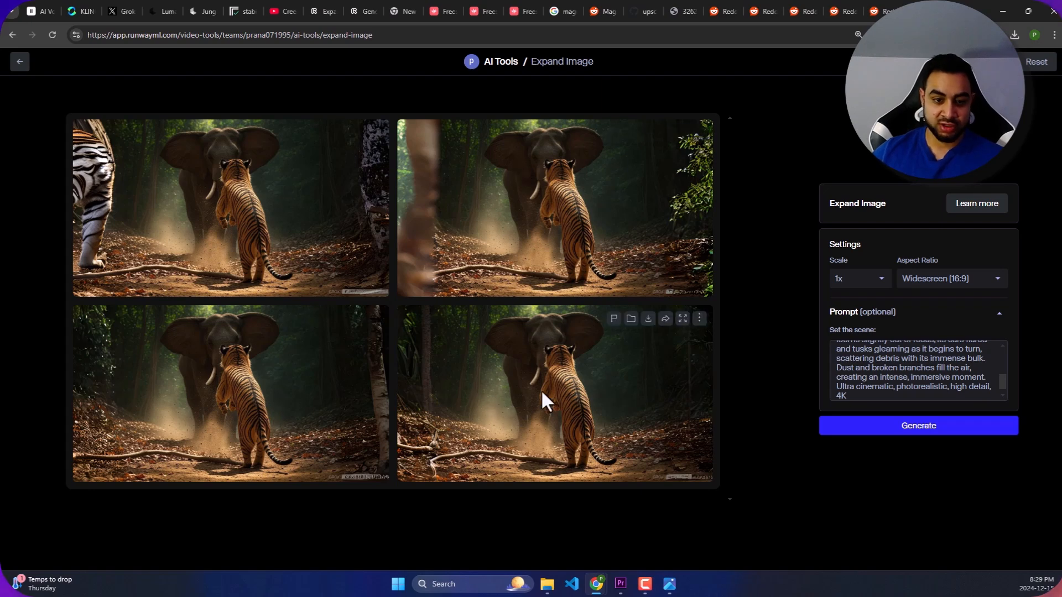
# - Download the third expanded variation, with the pale tree trunk at its right edge, and open the file enlarged for inspection
pyautogui.click(244, 396)
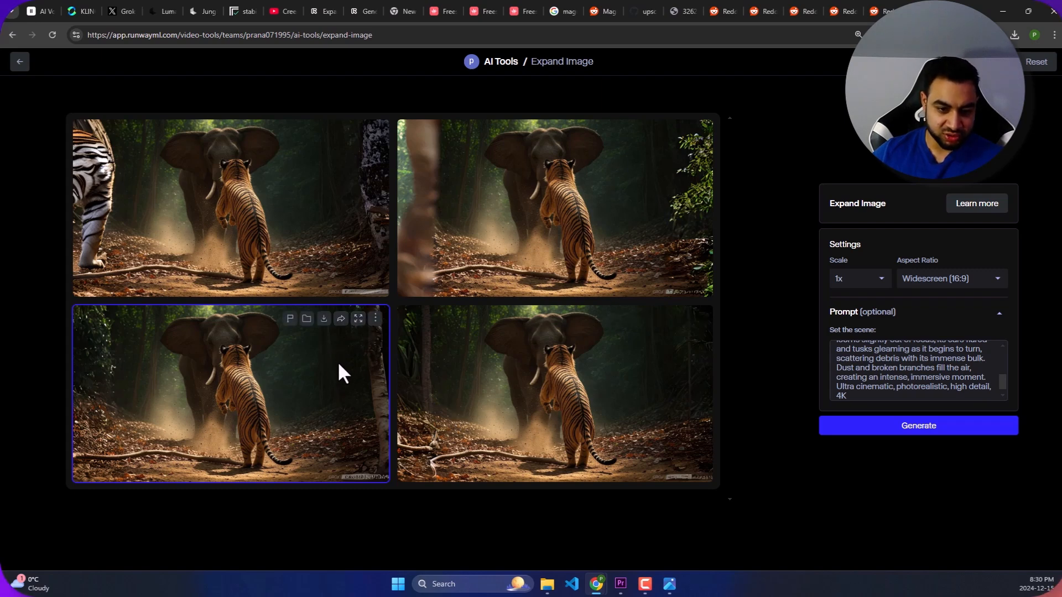
pyautogui.click(324, 321)
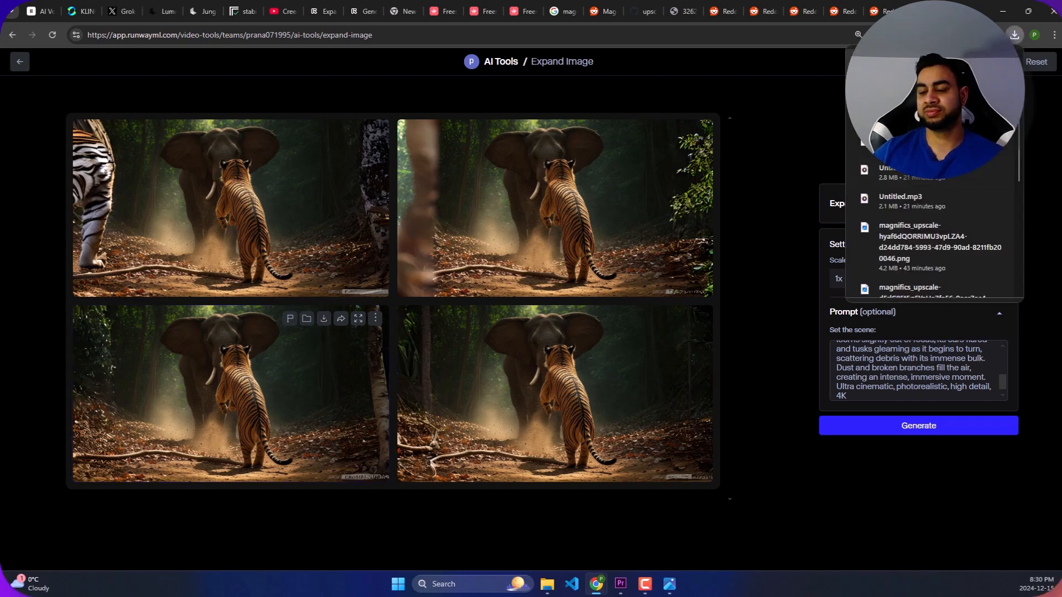
pyautogui.click(934, 91)
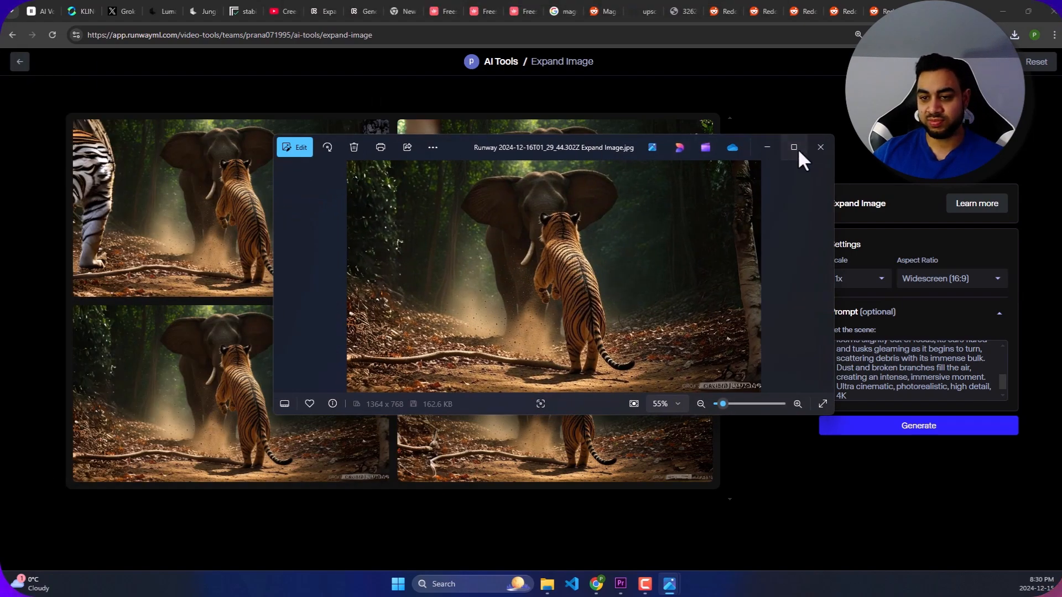
pyautogui.click(798, 150)
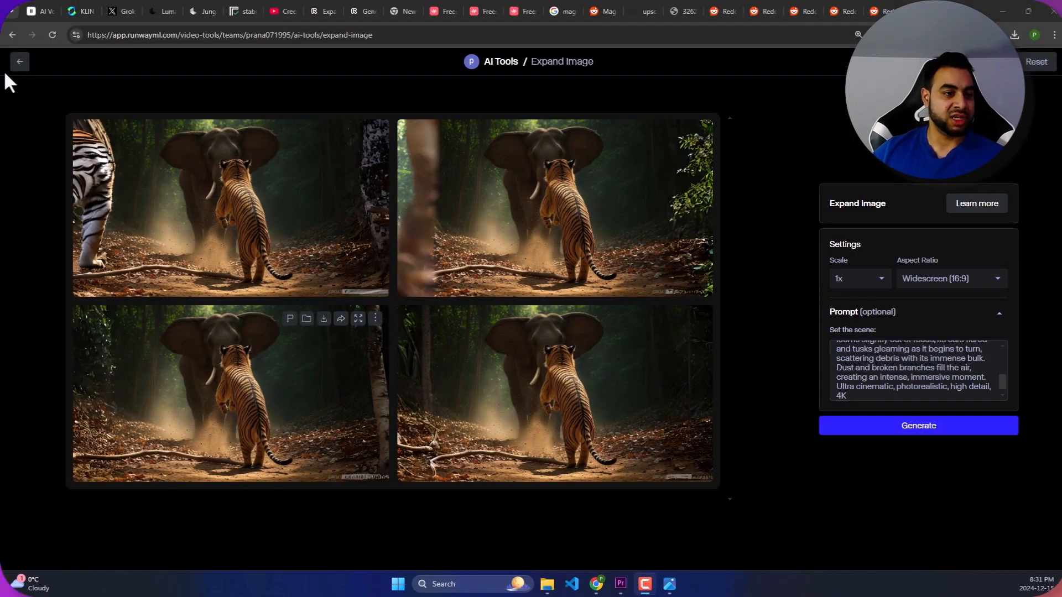
# - Open Runway's Upscale Image tool from the full tool list and upload "Runway 2024-12-16T01_29_44.302Z Expand Image" from Downloads
pyautogui.click(19, 62)
pyautogui.scroll(-5, 470, 280)
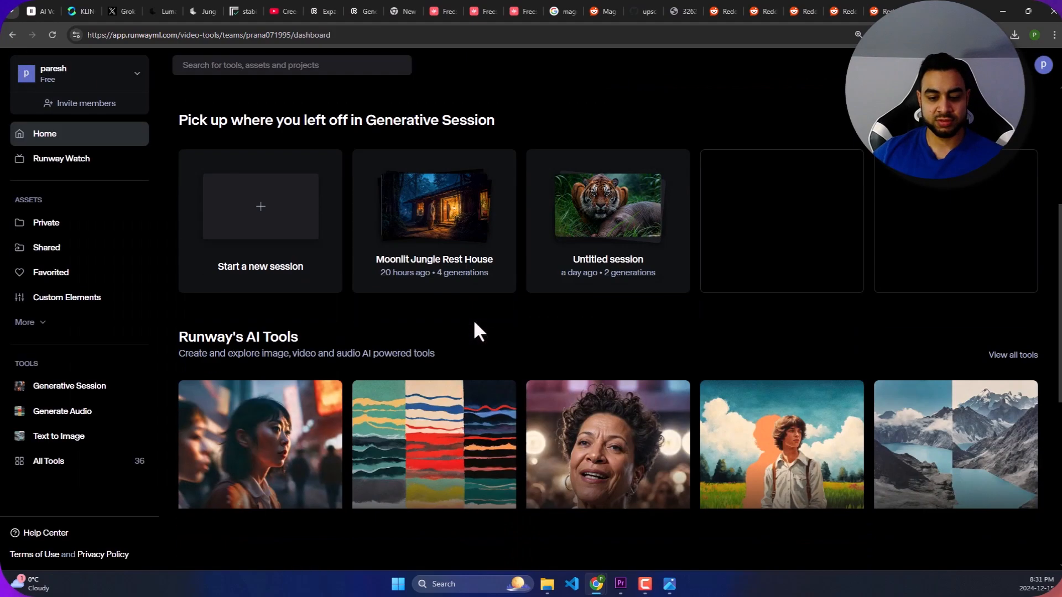
pyautogui.scroll(-3, 311, 341)
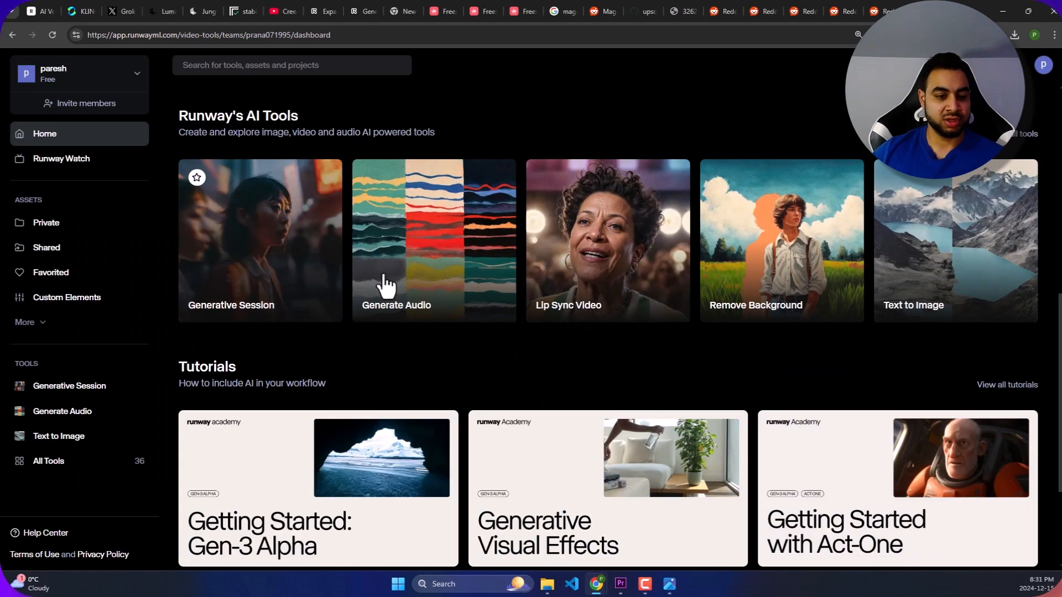
pyautogui.click(1021, 137)
pyautogui.scroll(-4, 569, 396)
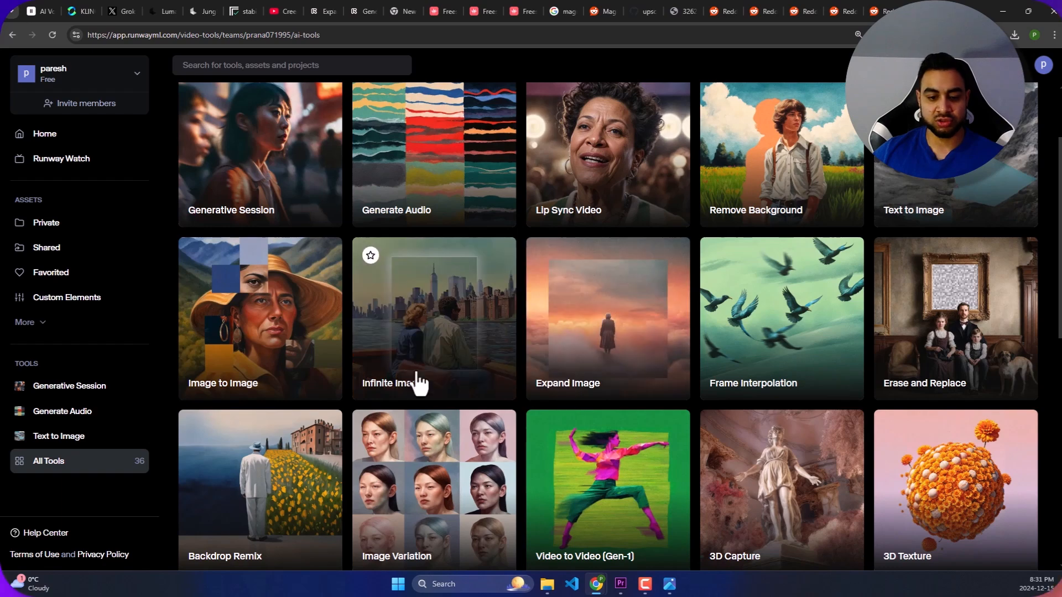
pyautogui.scroll(-4, 680, 376)
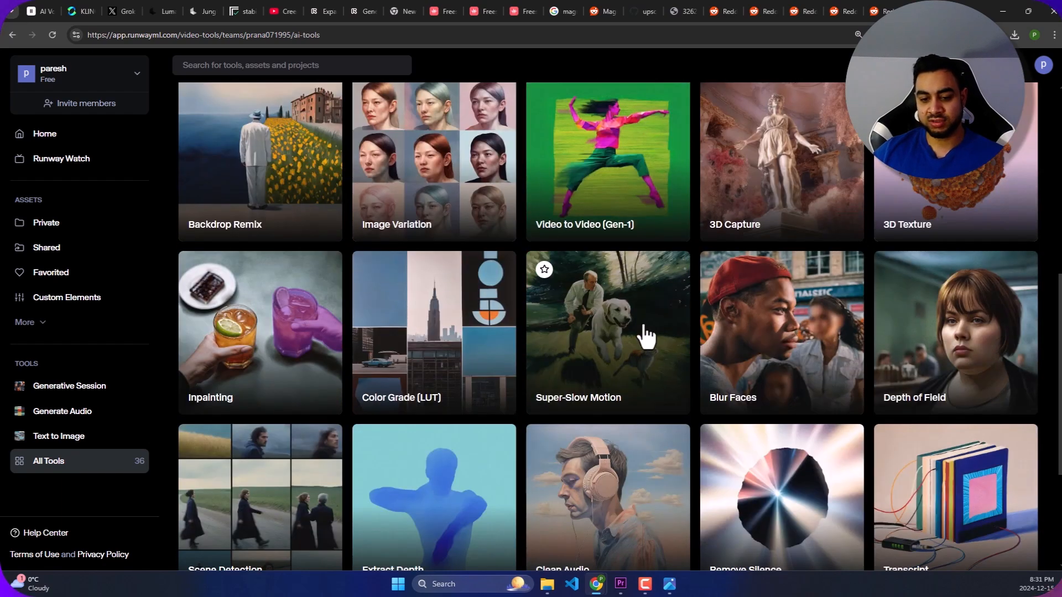
pyautogui.scroll(-2, 724, 205)
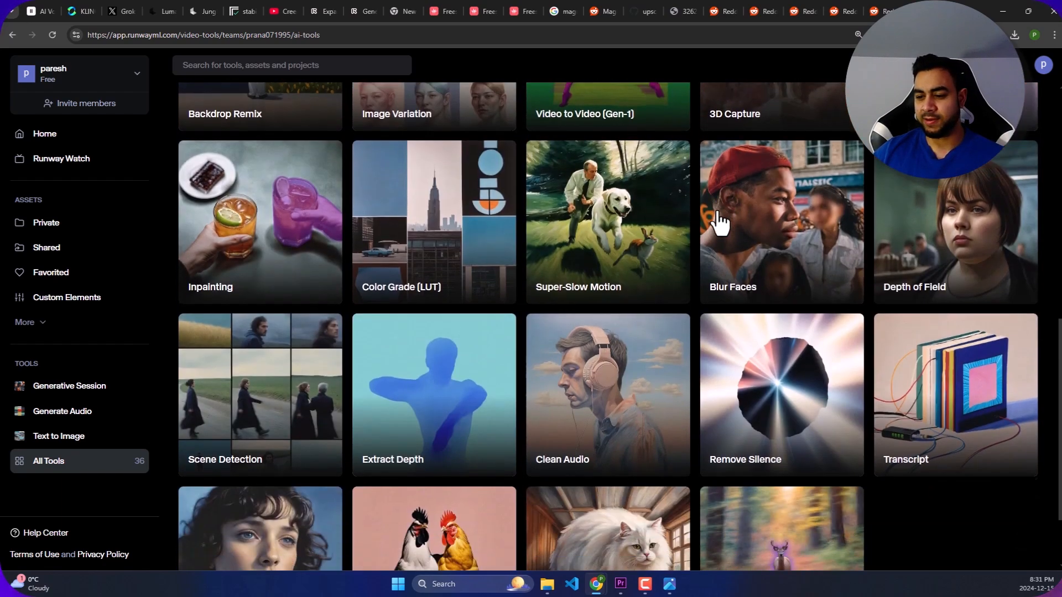
pyautogui.scroll(-2, 506, 359)
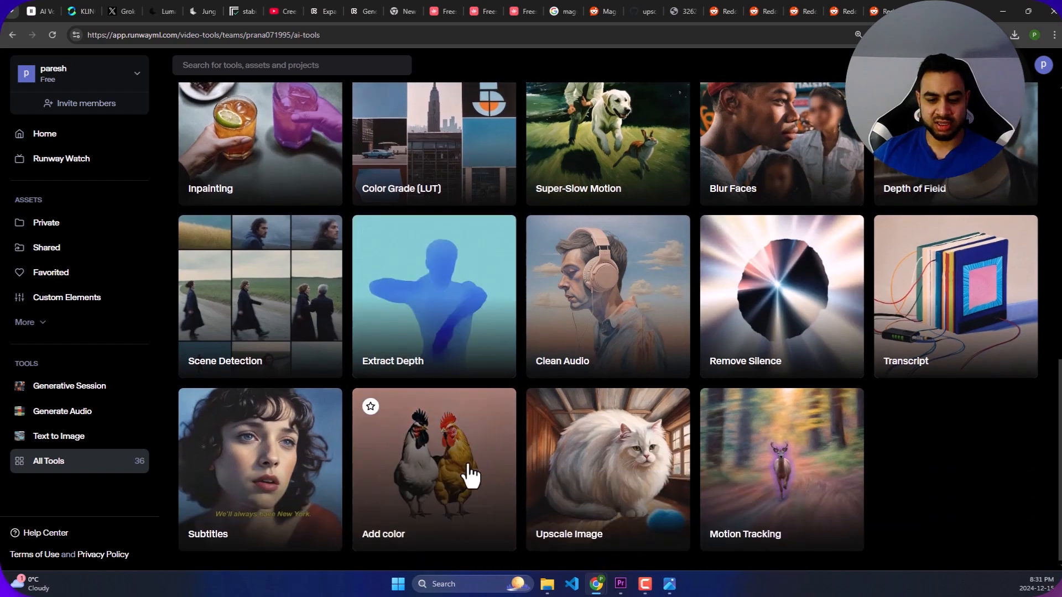
pyautogui.click(589, 468)
pyautogui.click(550, 228)
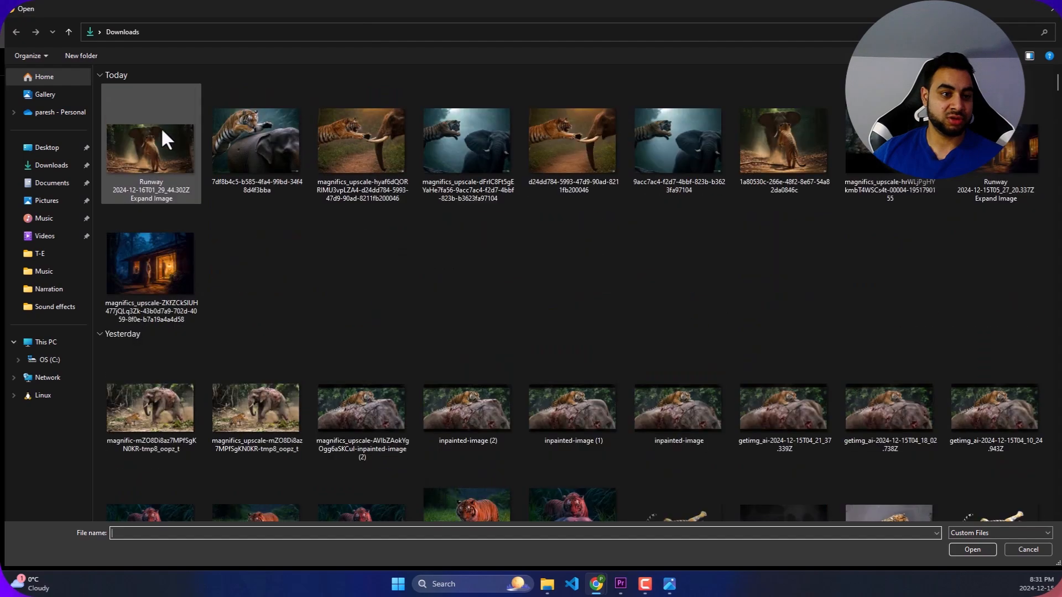
pyautogui.doubleClick(175, 147)
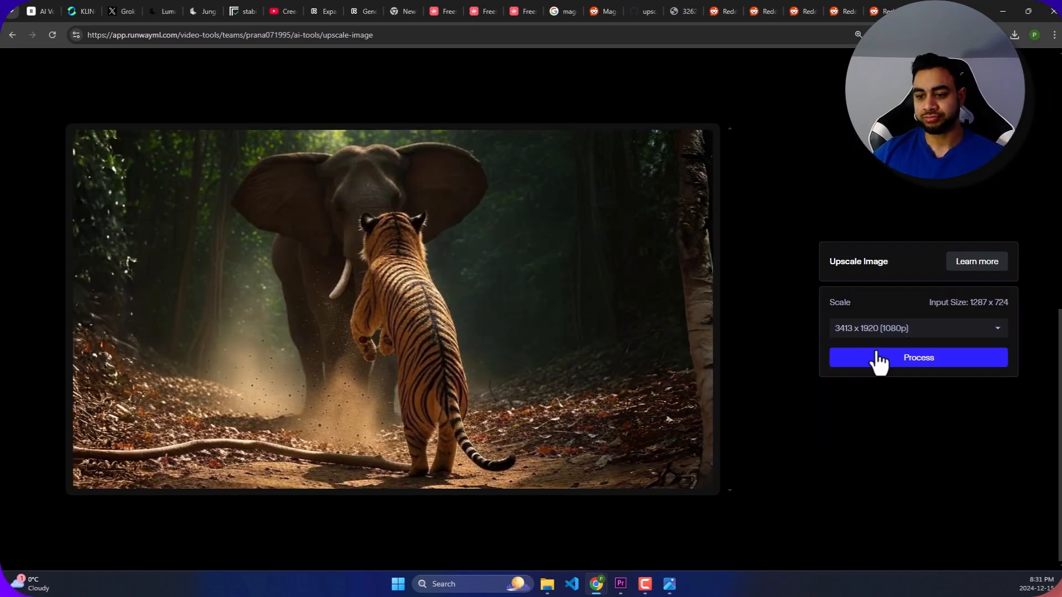
# - Upscale the uploaded image to 3413 x 1920 (1080p), then view the result enlarged and close the view
pyautogui.click(907, 329)
pyautogui.click(896, 303)
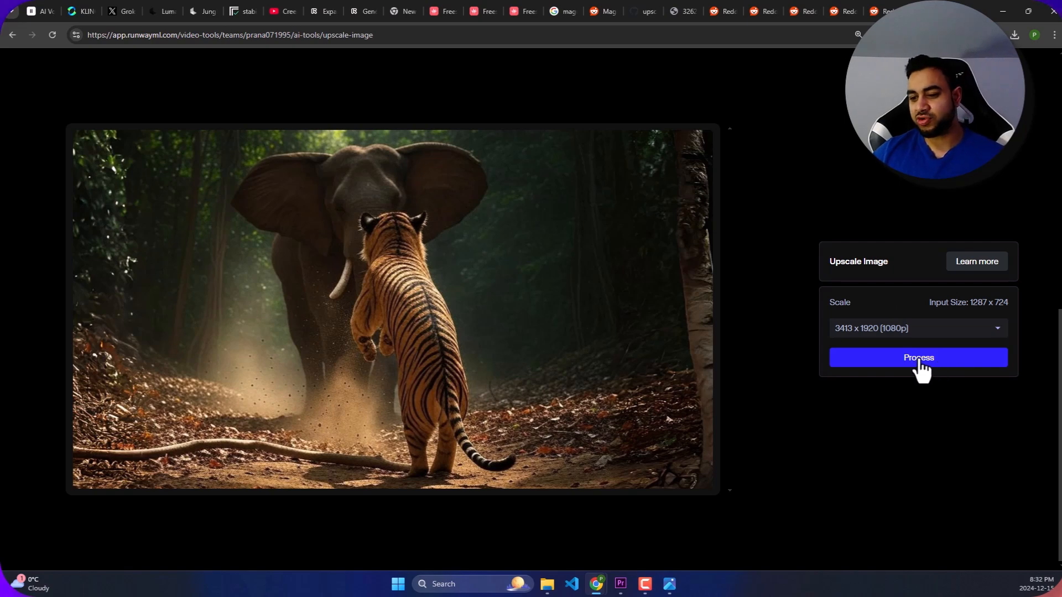
pyautogui.click(920, 364)
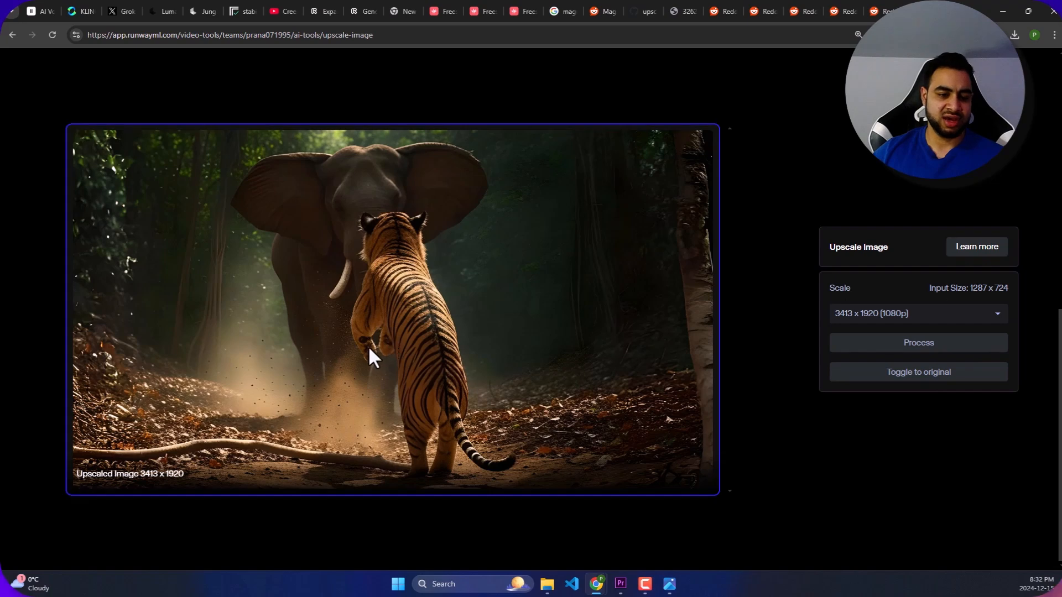
pyautogui.click(393, 340)
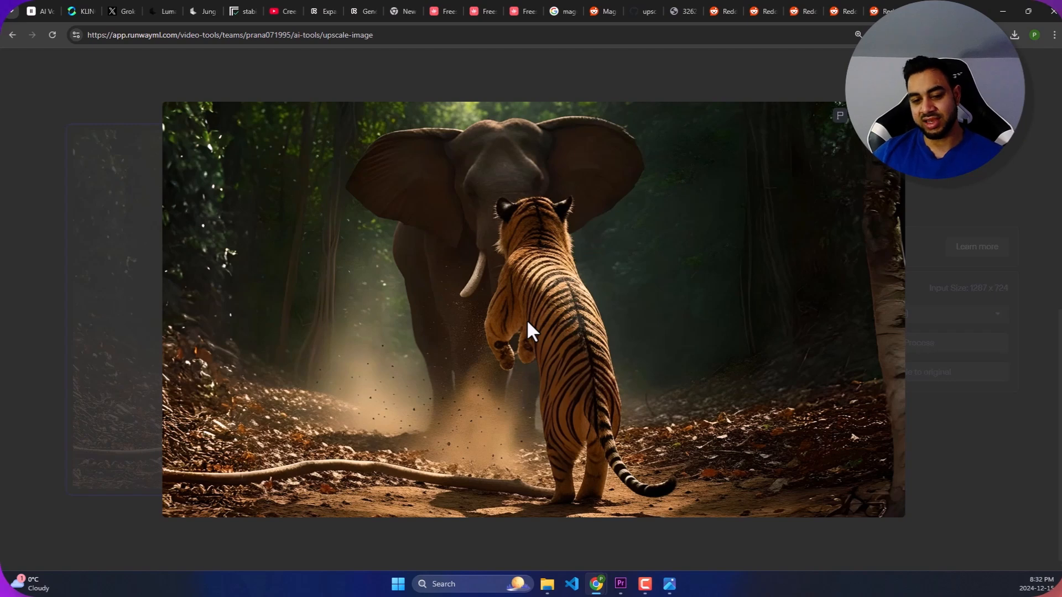
pyautogui.click(87, 132)
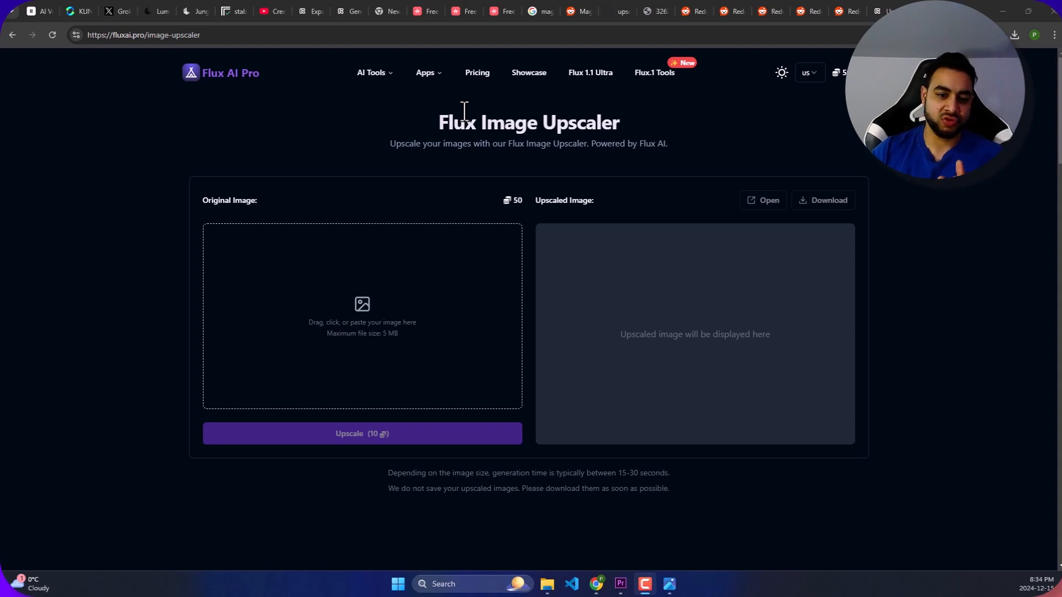
# - Examine Flux AI Pro's Flux 1.1 Ultra features and the site's available apps, and return to the Flux Image Upscaler
pyautogui.click(584, 73)
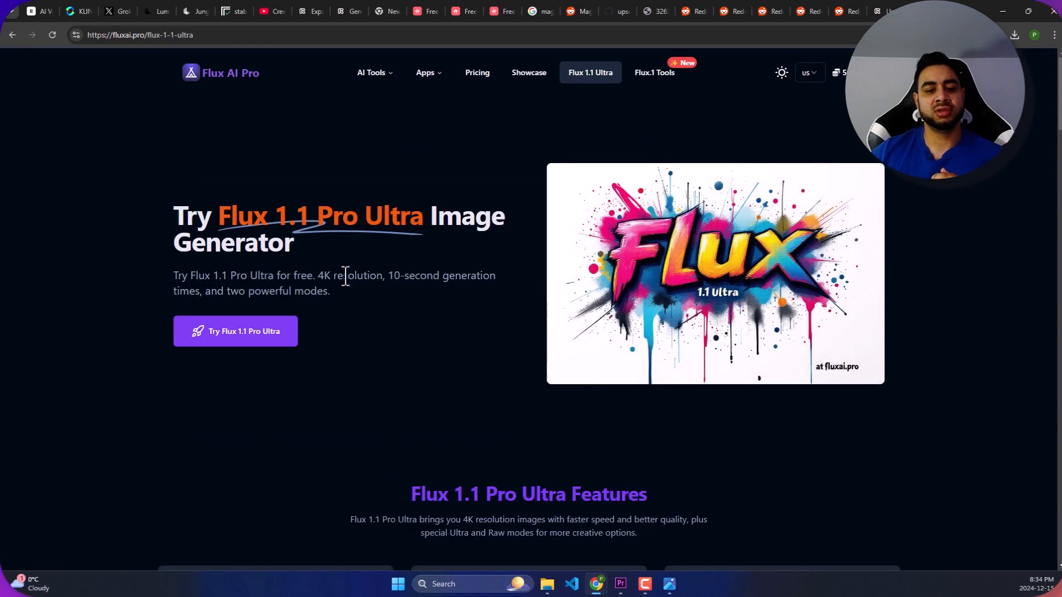
pyautogui.scroll(-3, 342, 257)
pyautogui.scroll(-3, 342, 254)
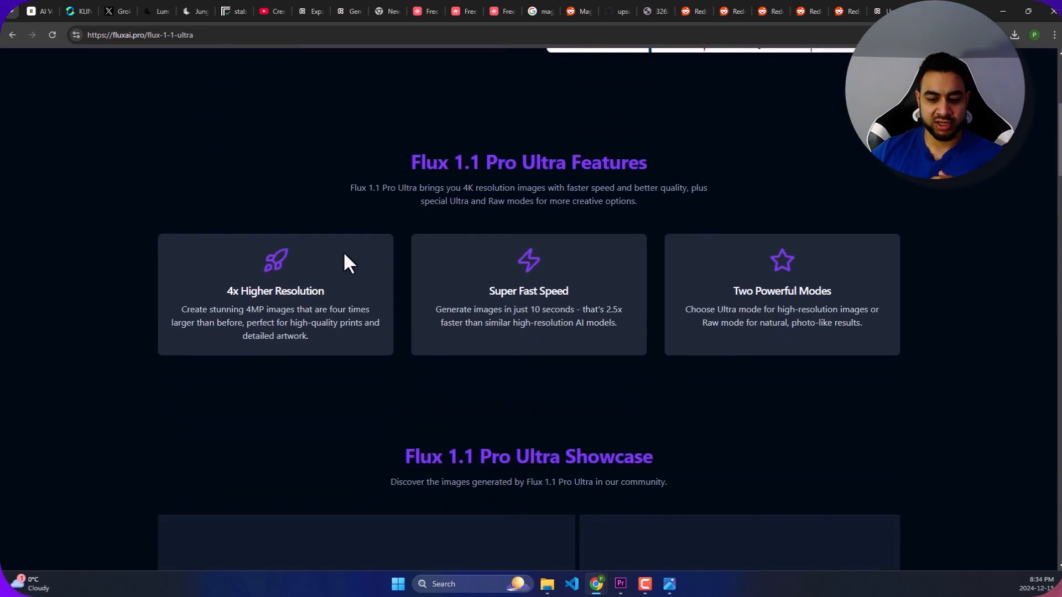
pyautogui.scroll(-4, 367, 272)
pyautogui.scroll(5, 368, 263)
pyautogui.scroll(-6, 368, 271)
pyautogui.scroll(10, 398, 252)
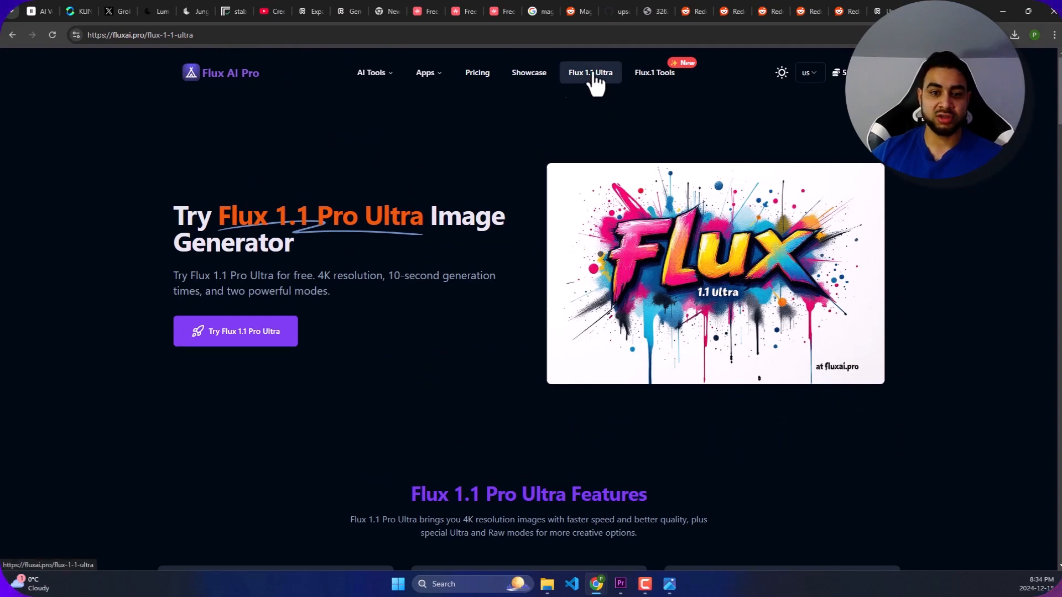
pyautogui.moveTo(431, 79)
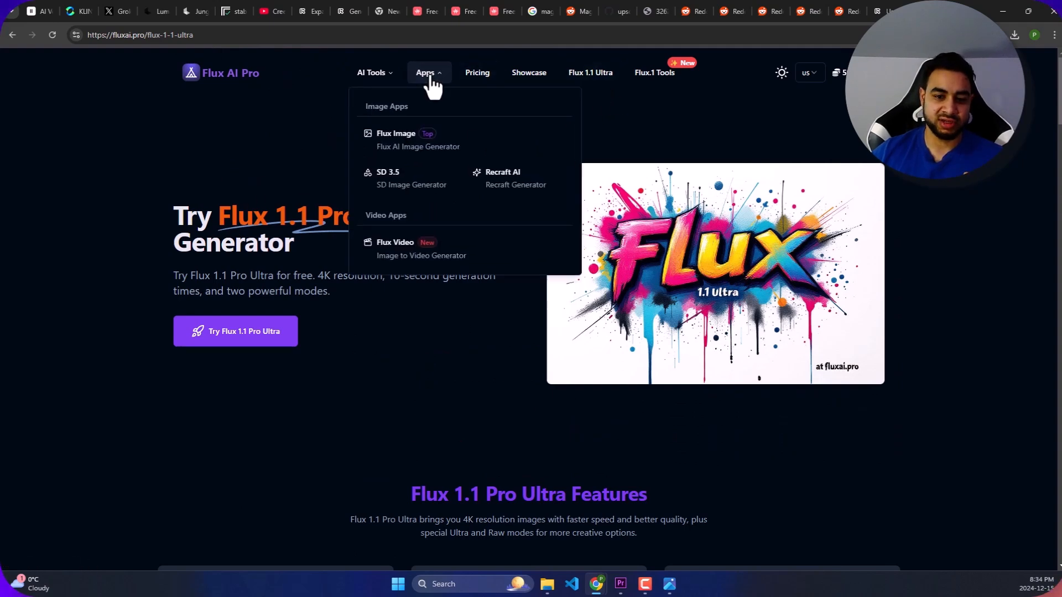
pyautogui.moveTo(390, 80)
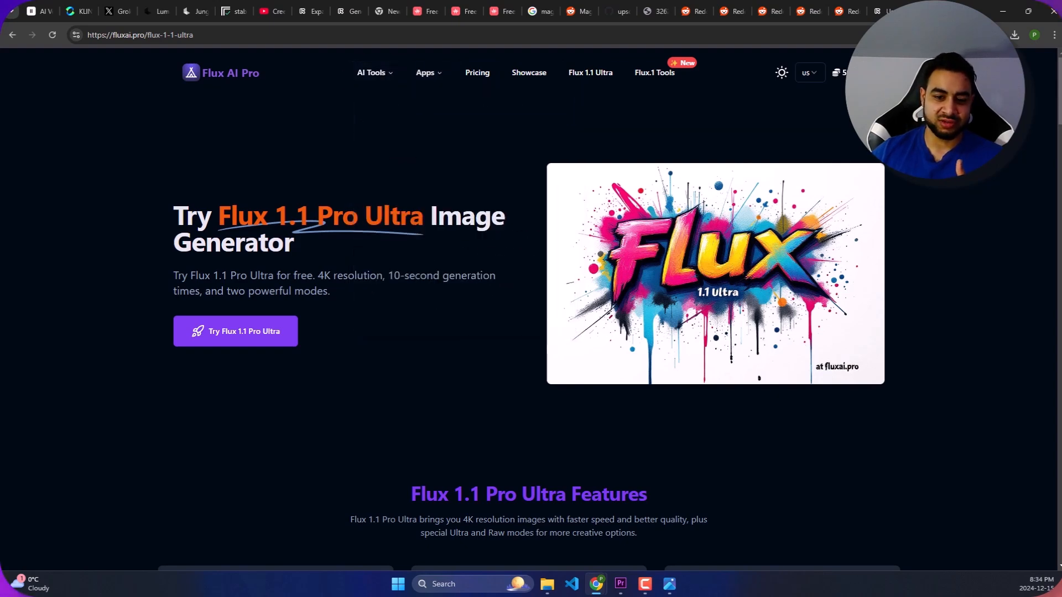
pyautogui.click(12, 34)
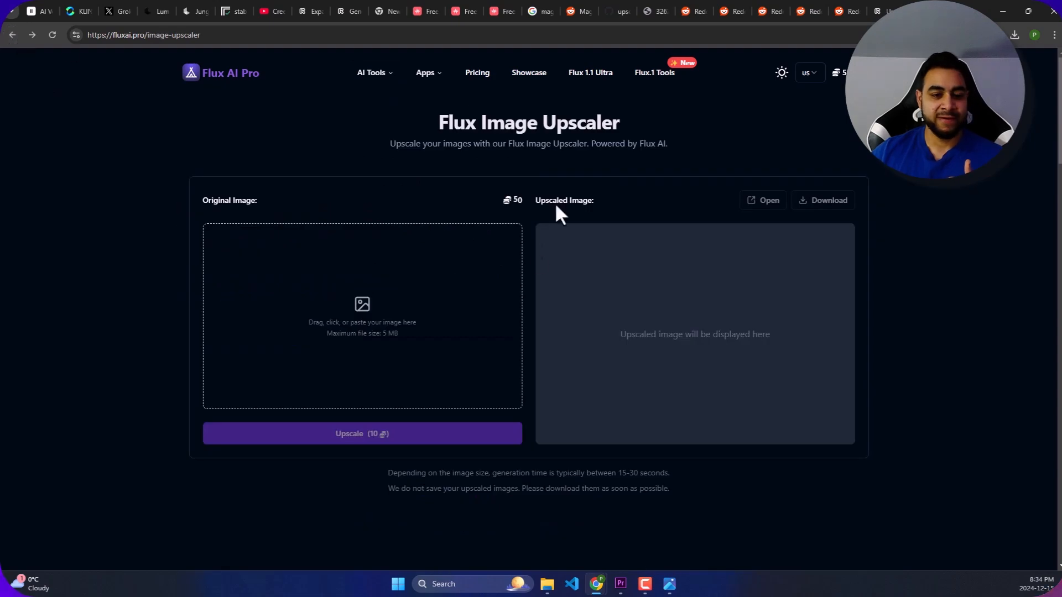
# - Upload "Runway 2024-12-16T01_29_44.302Z Expand Image" from Downloads to the Flux Image Upscaler and start upscaling it
pyautogui.click(365, 304)
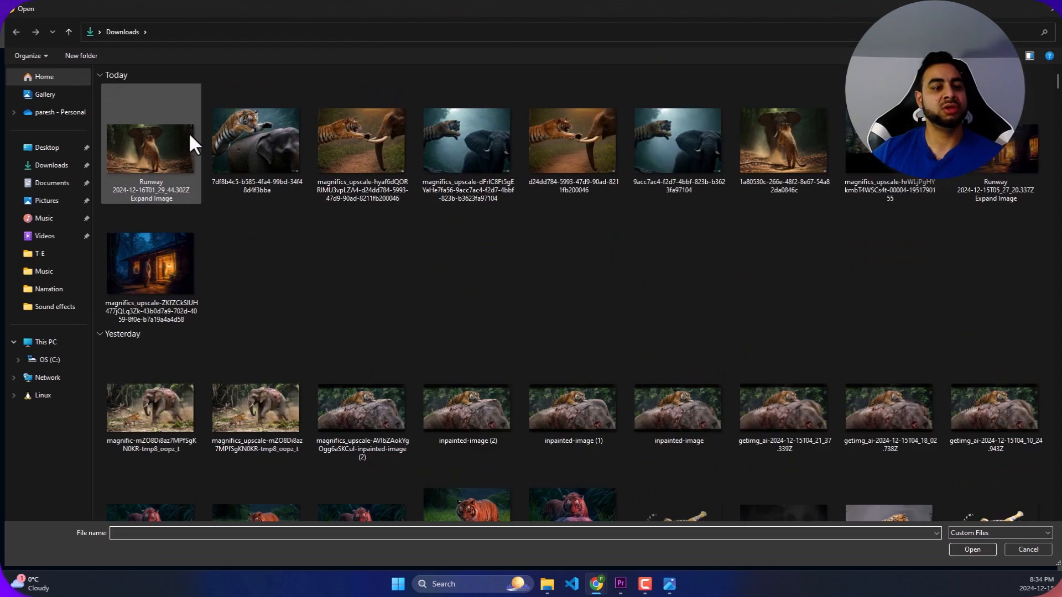
pyautogui.doubleClick(160, 135)
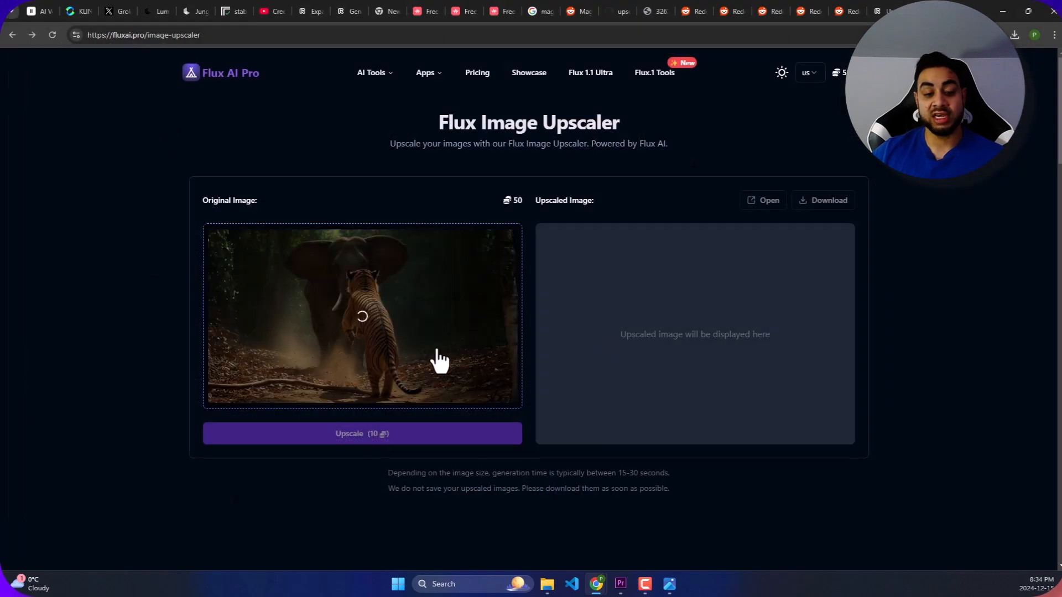
pyautogui.click(418, 438)
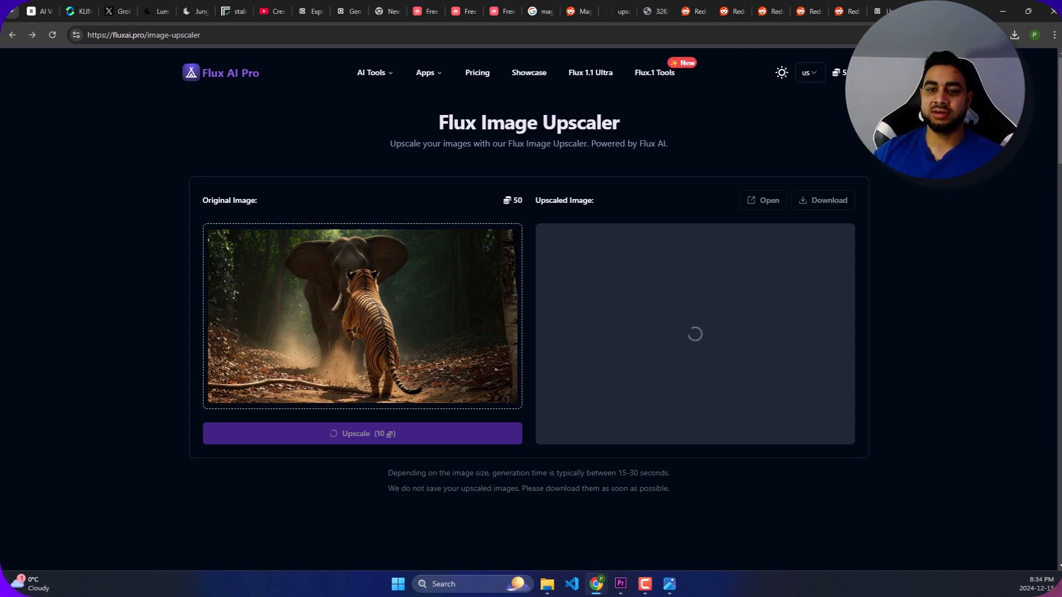
# - Switch to the Reddit thread "Magnific Ai but it is free (A1111)" and read its opening paragraph about Magnific AI and Automatic1111 img2img
pyautogui.click(575, 12)
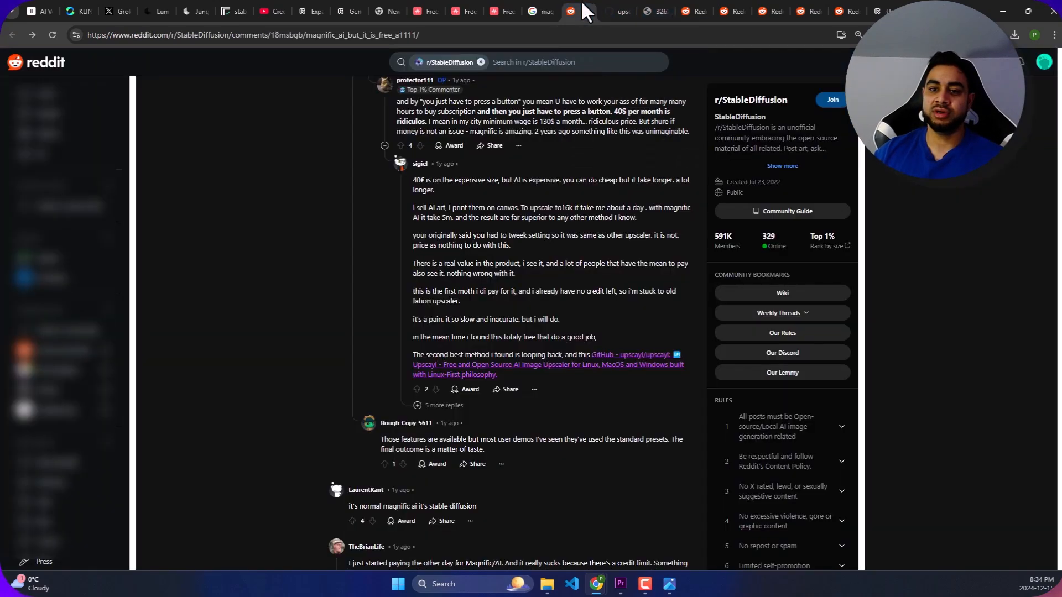
pyautogui.scroll(15, 490, 277)
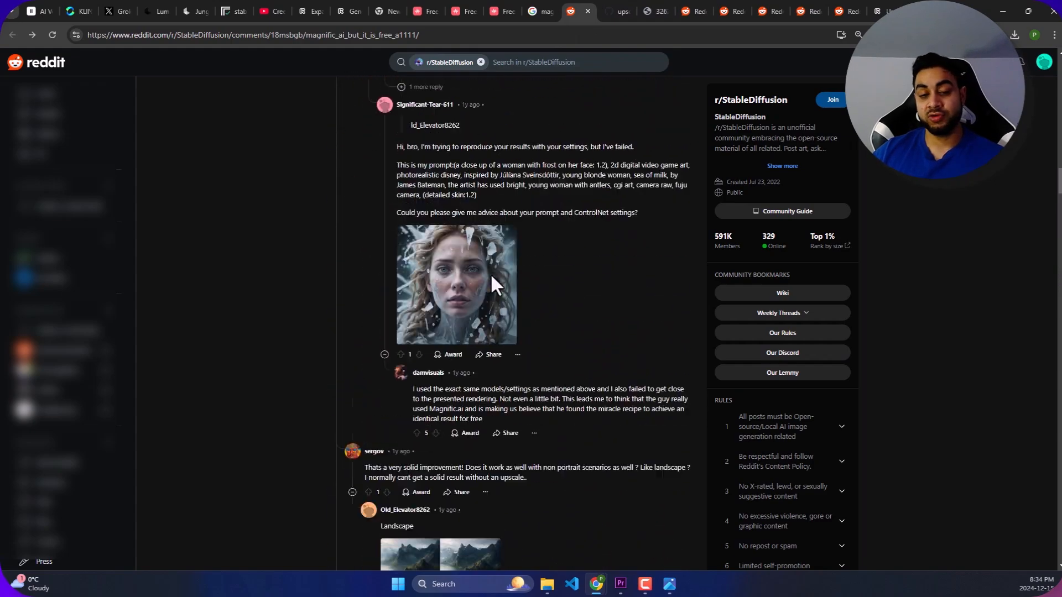
pyautogui.scroll(15, 492, 285)
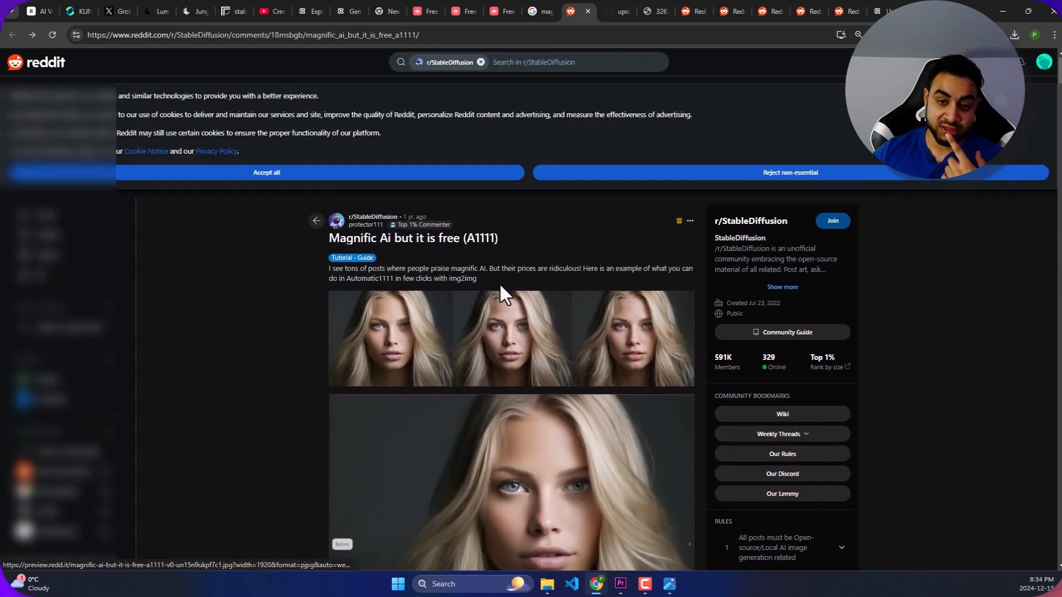
pyautogui.scroll(-1, 477, 239)
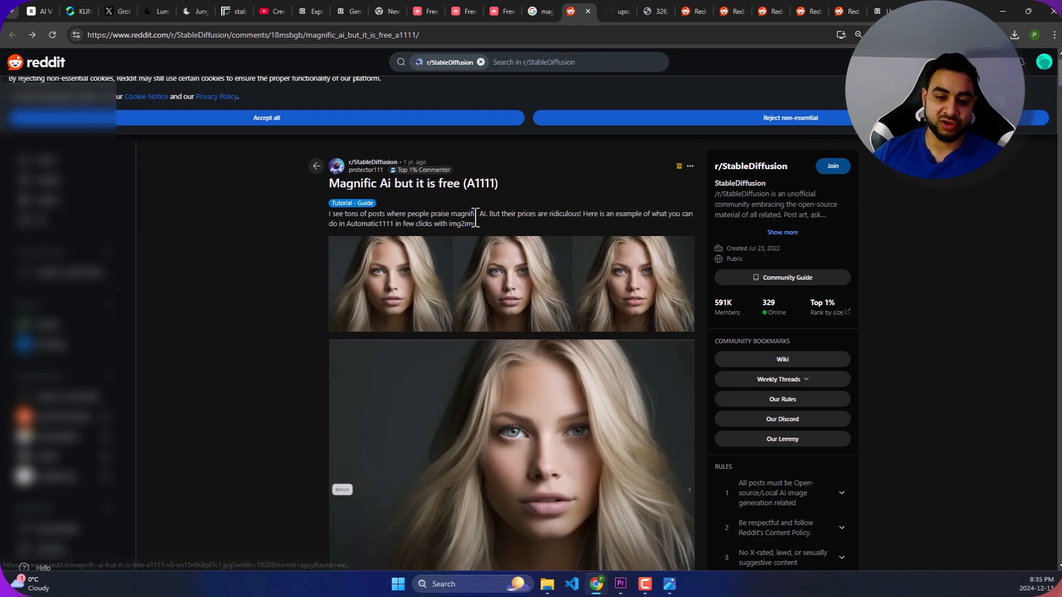
pyautogui.moveTo(477, 222); pyautogui.dragTo(327, 216)
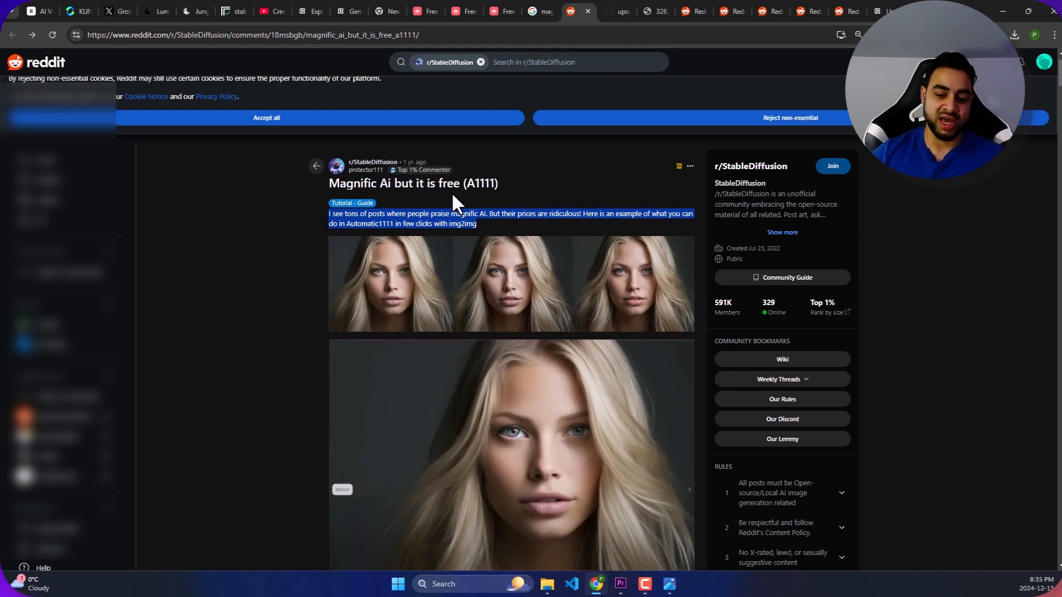
pyautogui.moveTo(476, 224); pyautogui.dragTo(325, 215)
pyautogui.click(445, 213)
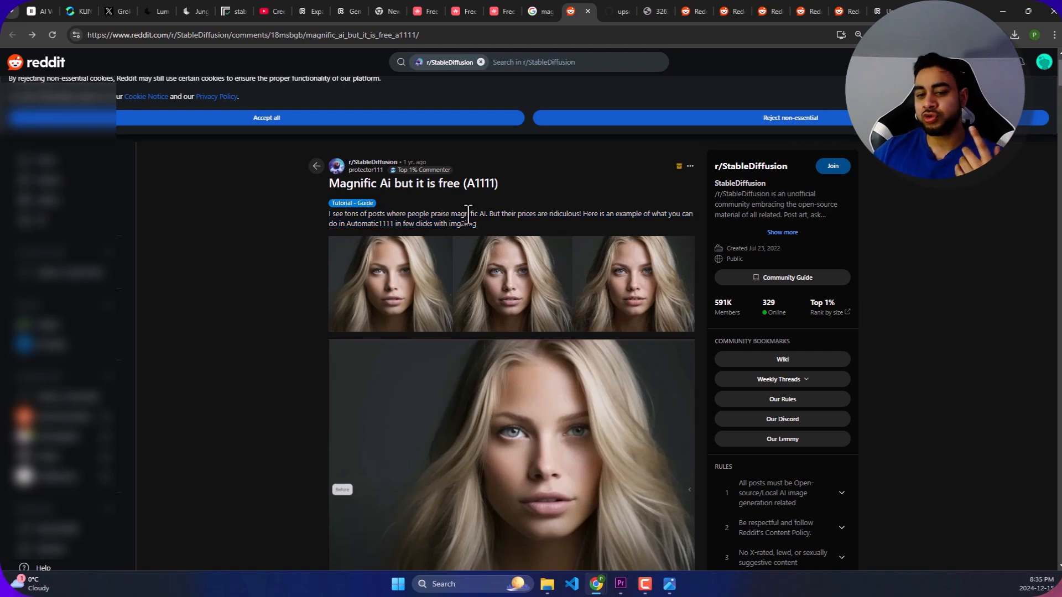
pyautogui.moveTo(477, 224); pyautogui.dragTo(344, 227)
pyautogui.click(493, 193)
pyautogui.click(482, 223)
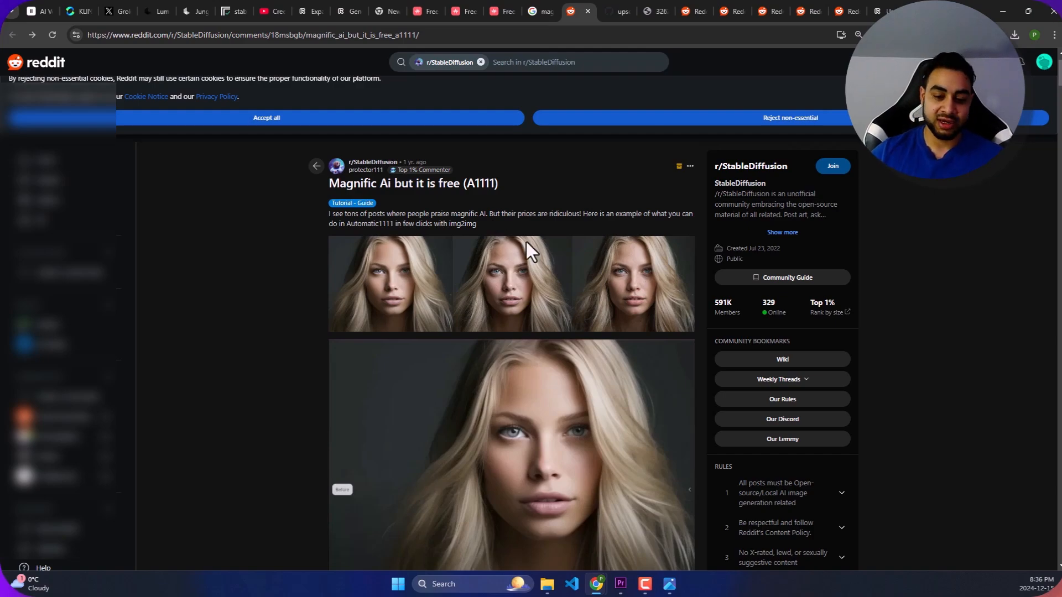
# - Review the post's img2img and ControlNet instructions, then open the before-and-after frost portrait from the first comment at full size
pyautogui.scroll(-5, 496, 220)
pyautogui.scroll(-12, 498, 220)
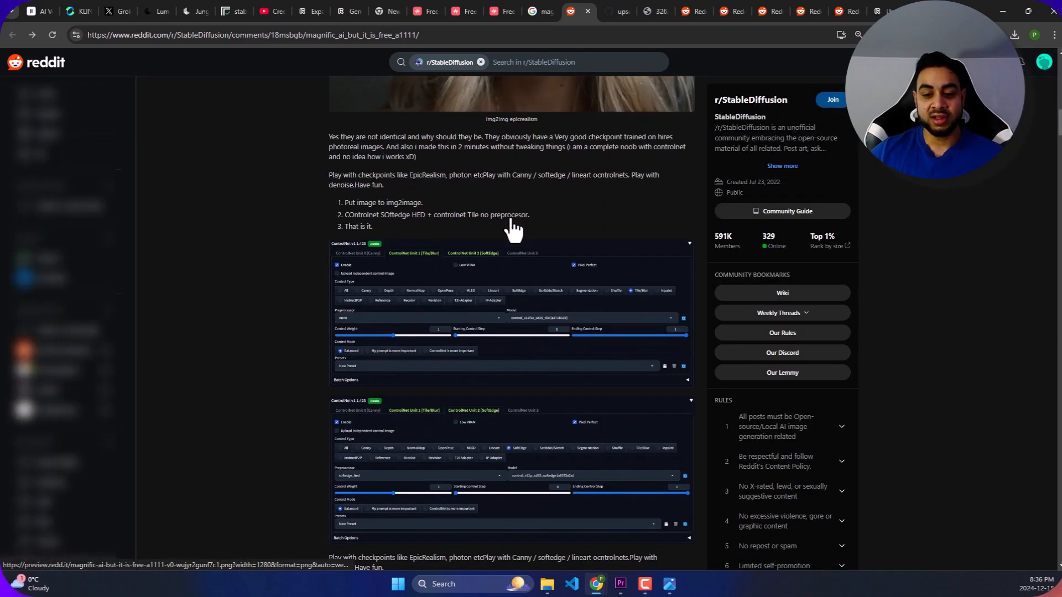
pyautogui.scroll(-3, 494, 257)
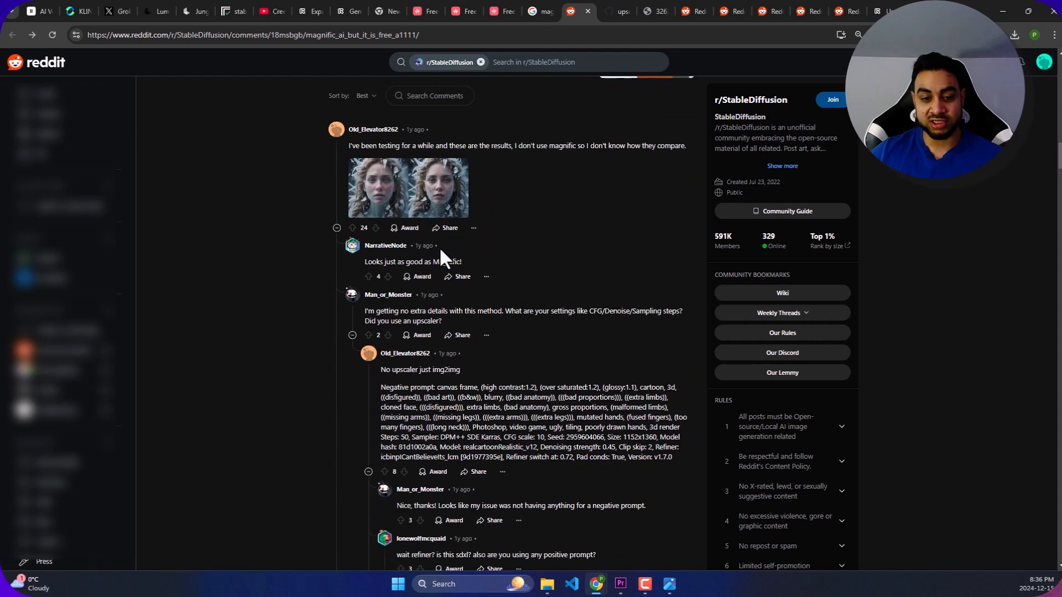
pyautogui.click(421, 185)
pyautogui.click(557, 11)
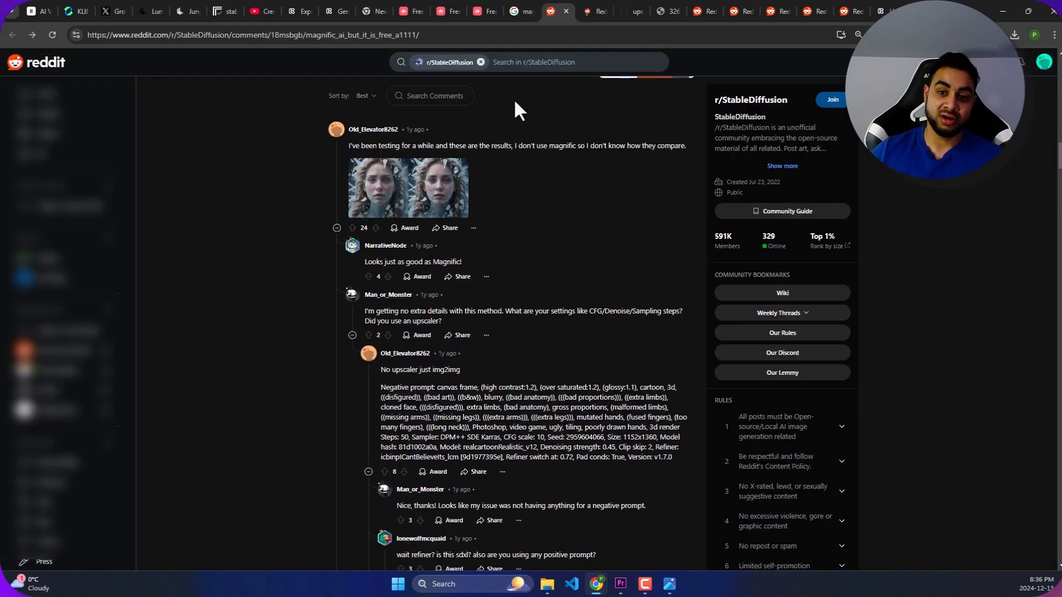
pyautogui.click(403, 176)
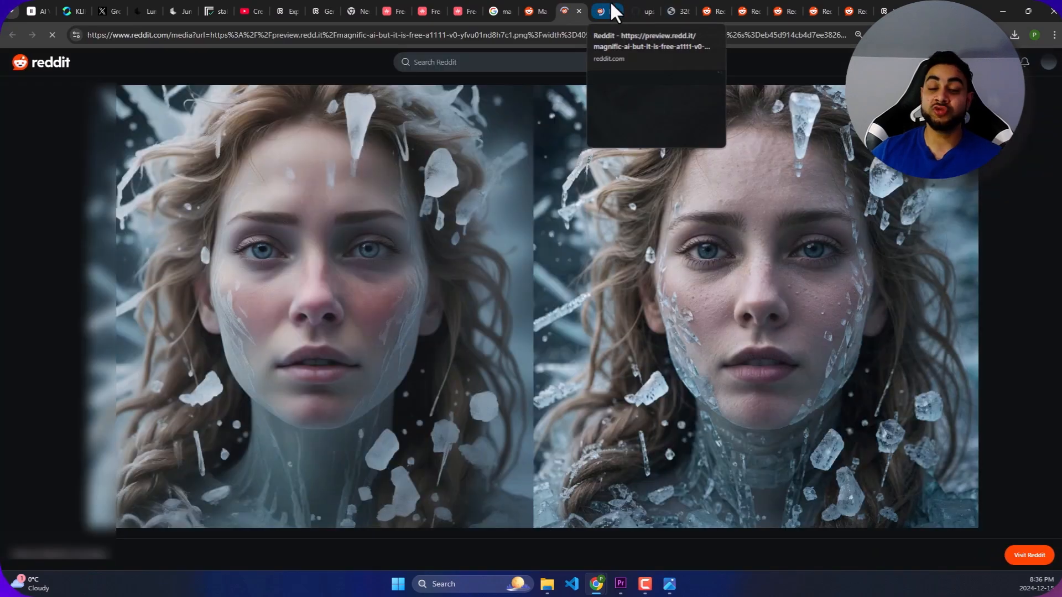
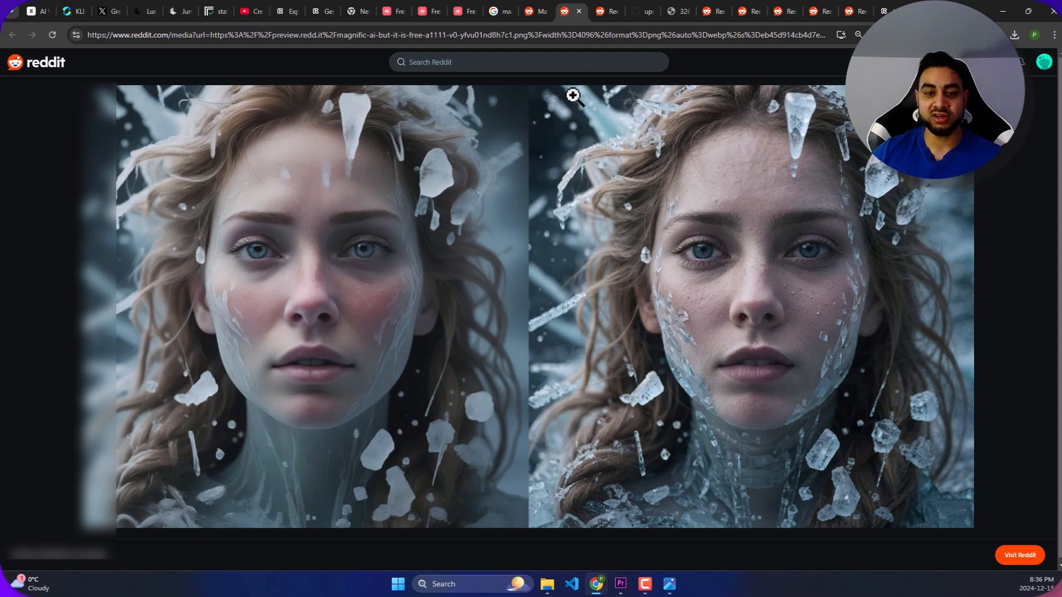
# - Return to the Reddit thread and read the comments giving the img2img negative prompt and sampling settings
pyautogui.click(542, 6)
pyautogui.scroll(-4, 499, 326)
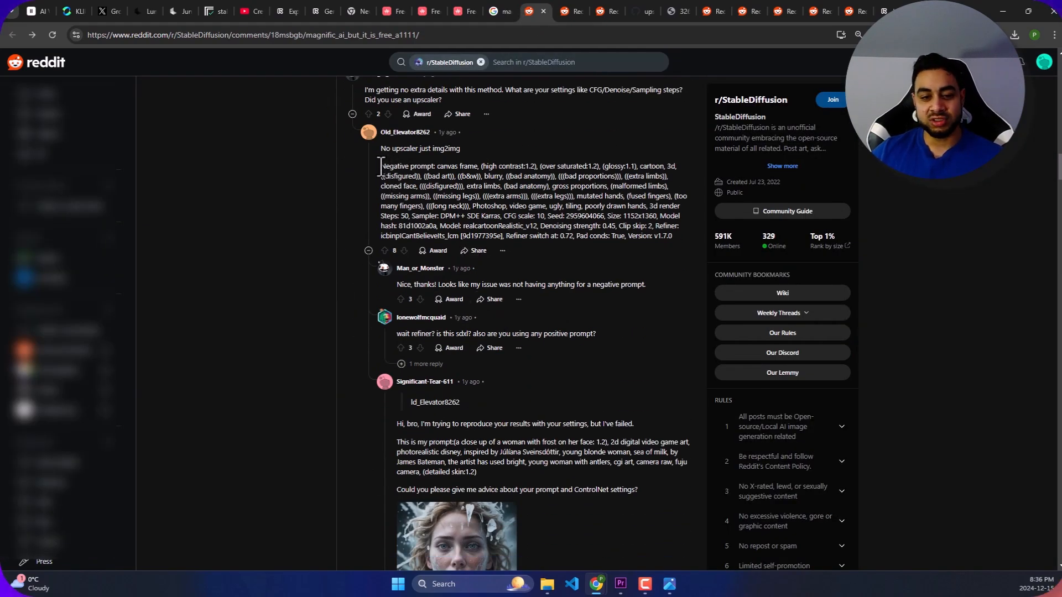
pyautogui.scroll(2, 381, 166)
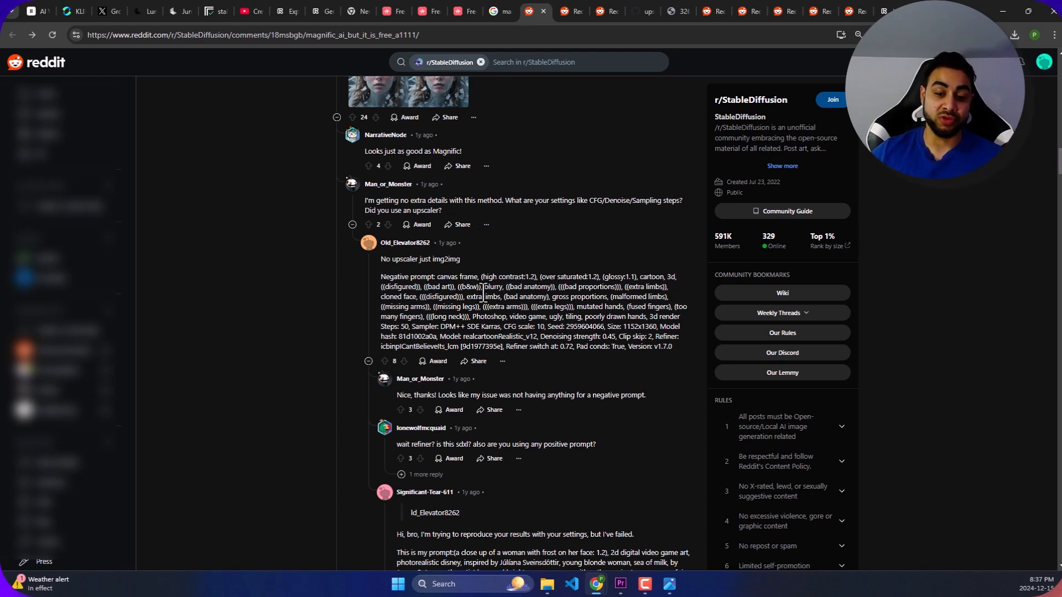
pyautogui.scroll(-4, 504, 328)
pyautogui.scroll(-10, 503, 332)
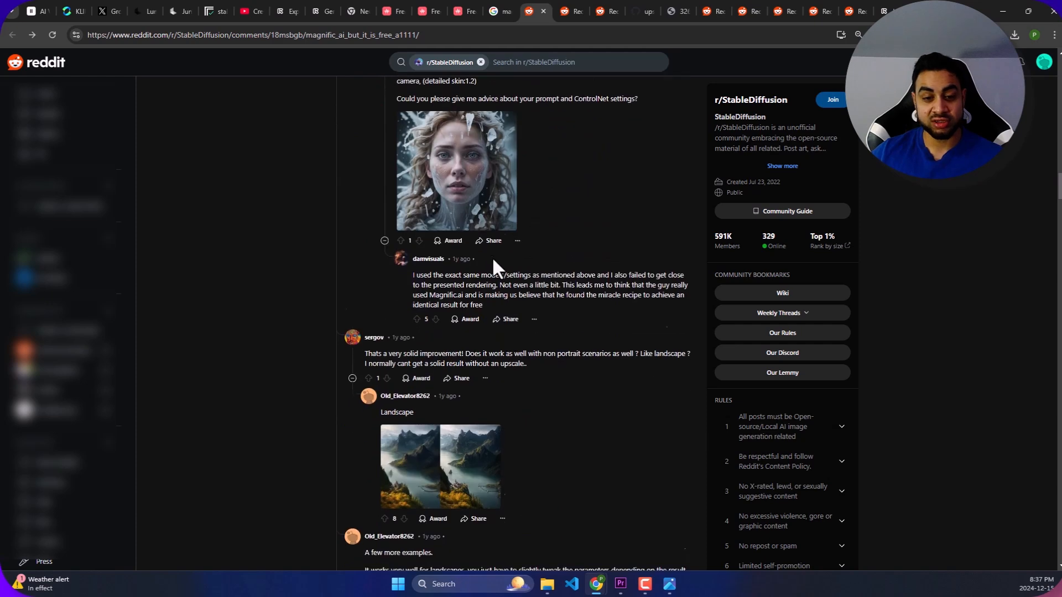
# - Open the landscape before-and-after comparison at full size, inspect the castle and bridge details up close, and return to the thread
pyautogui.click(413, 220)
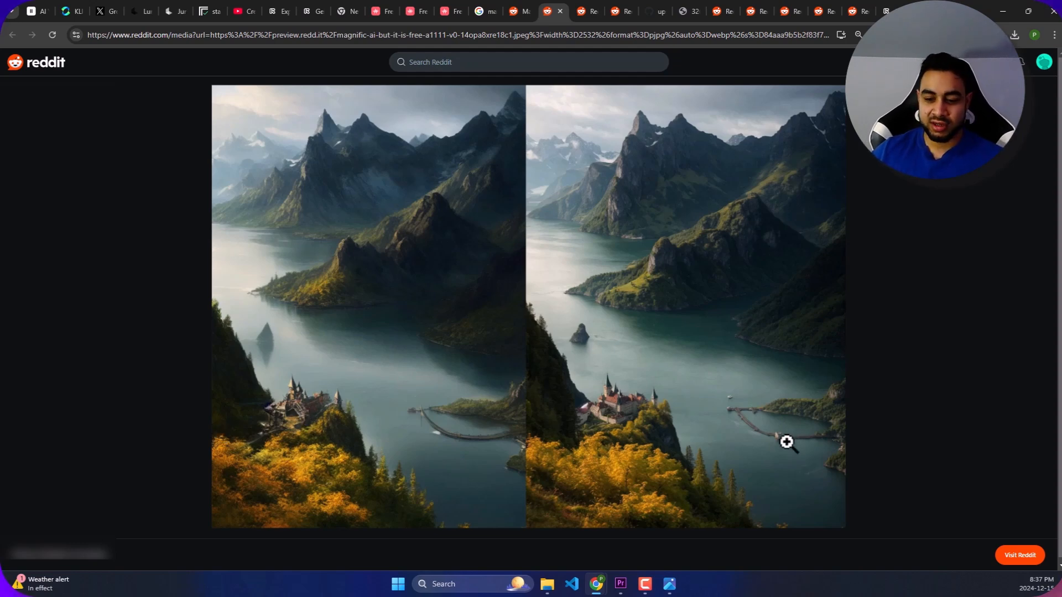
pyautogui.click(635, 403)
pyautogui.scroll(-6, 785, 403)
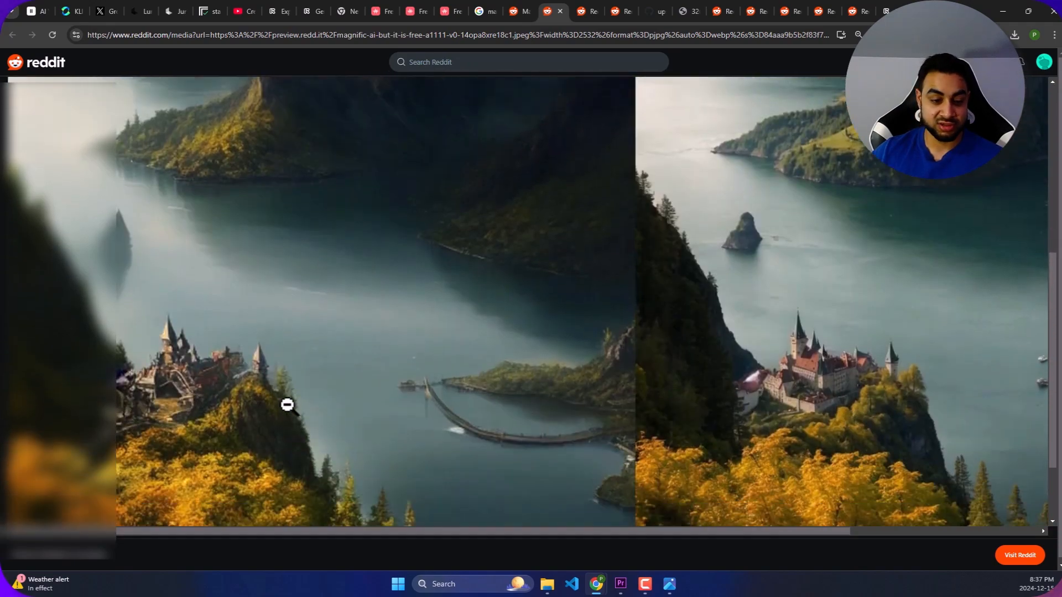
pyautogui.scroll(-1, 290, 402)
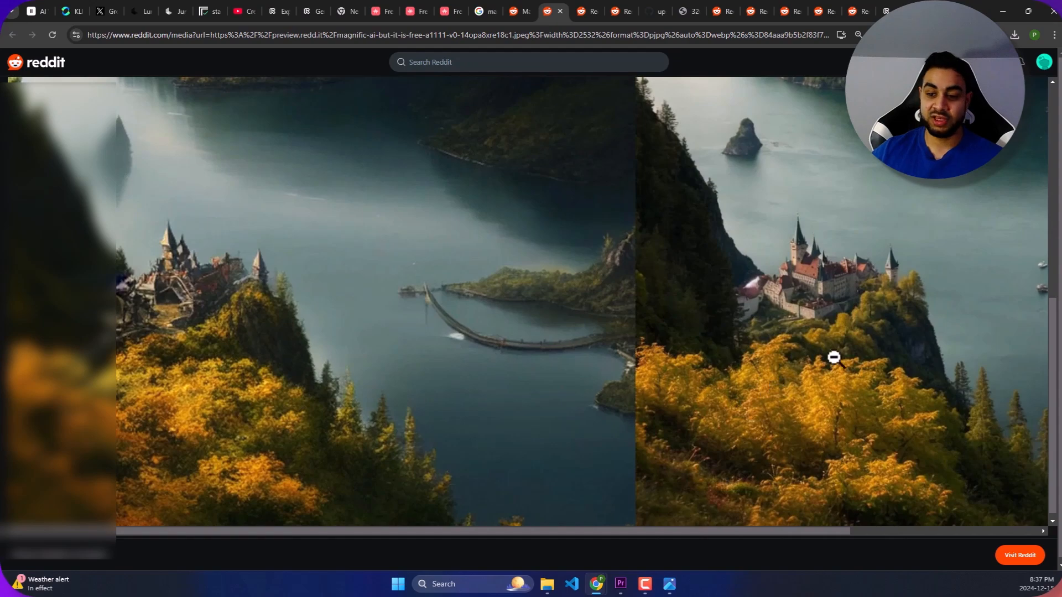
pyautogui.click(735, 267)
pyautogui.click(520, 9)
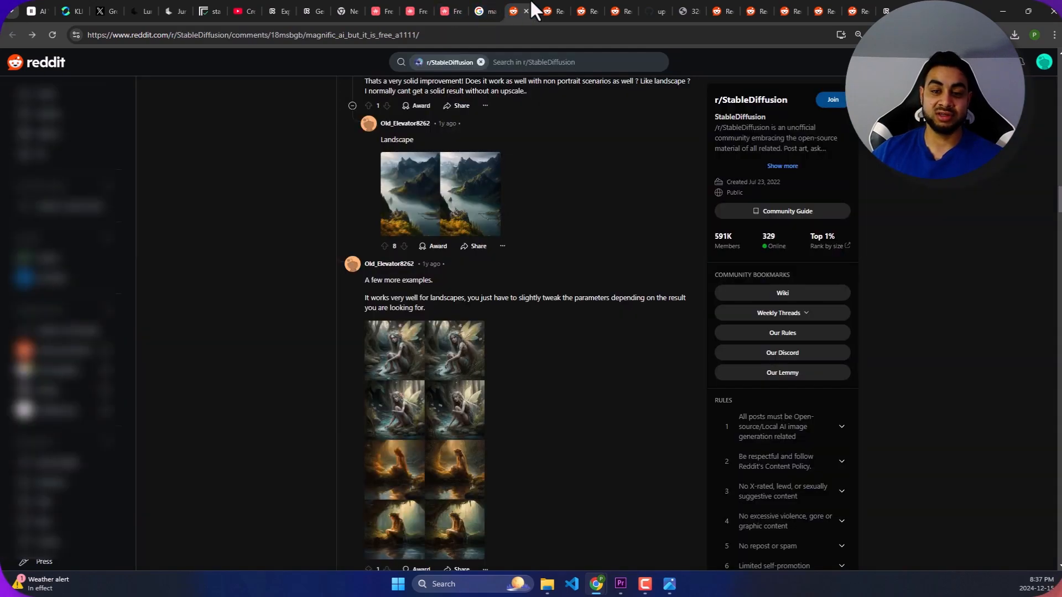
# - Review the post's ControlNet Tile and SoftEdge settings and the further comments with example images and denoising advice
pyautogui.scroll(10, 561, 195)
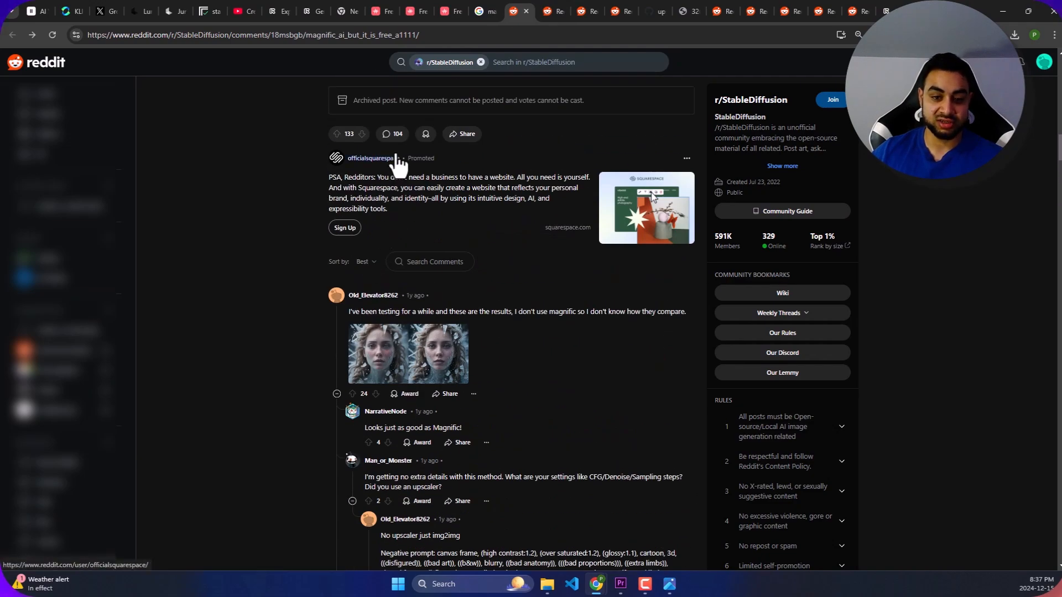
pyautogui.scroll(4, 453, 209)
pyautogui.scroll(3, 453, 209)
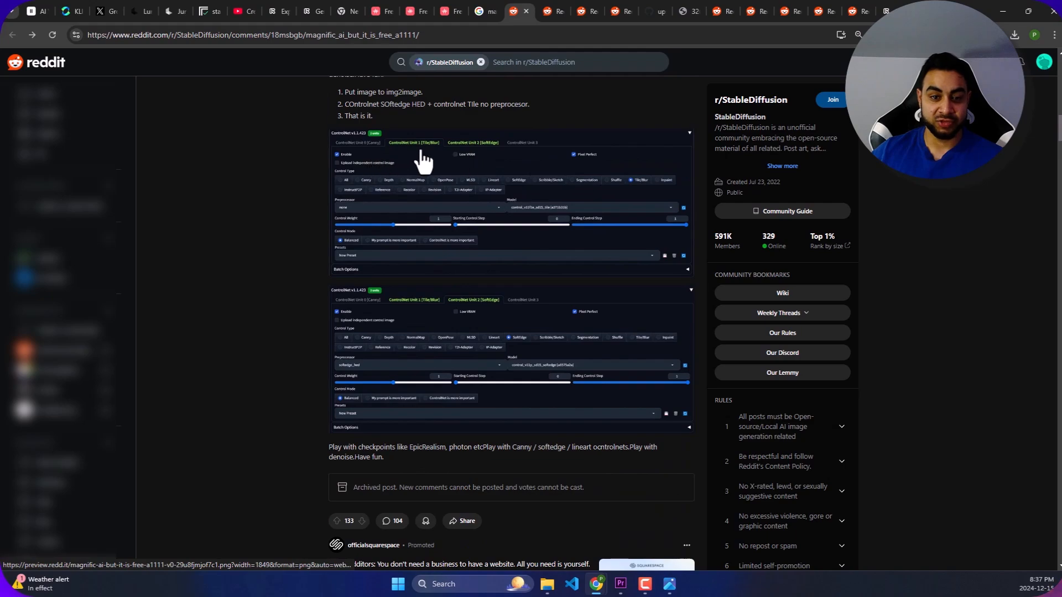
pyautogui.scroll(2, 416, 161)
pyautogui.scroll(-10, 575, 243)
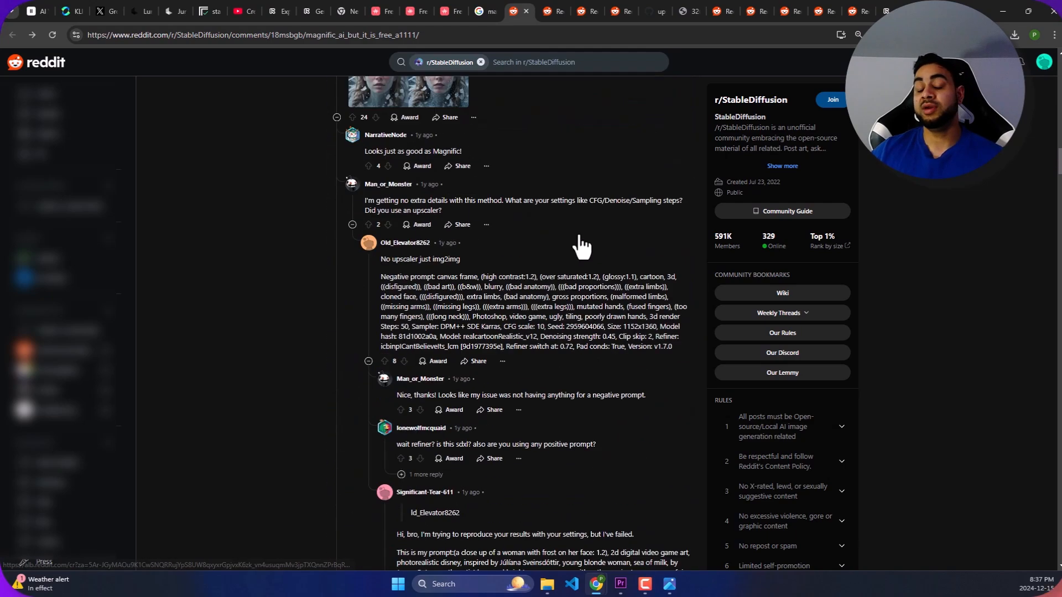
pyautogui.scroll(-15, 561, 209)
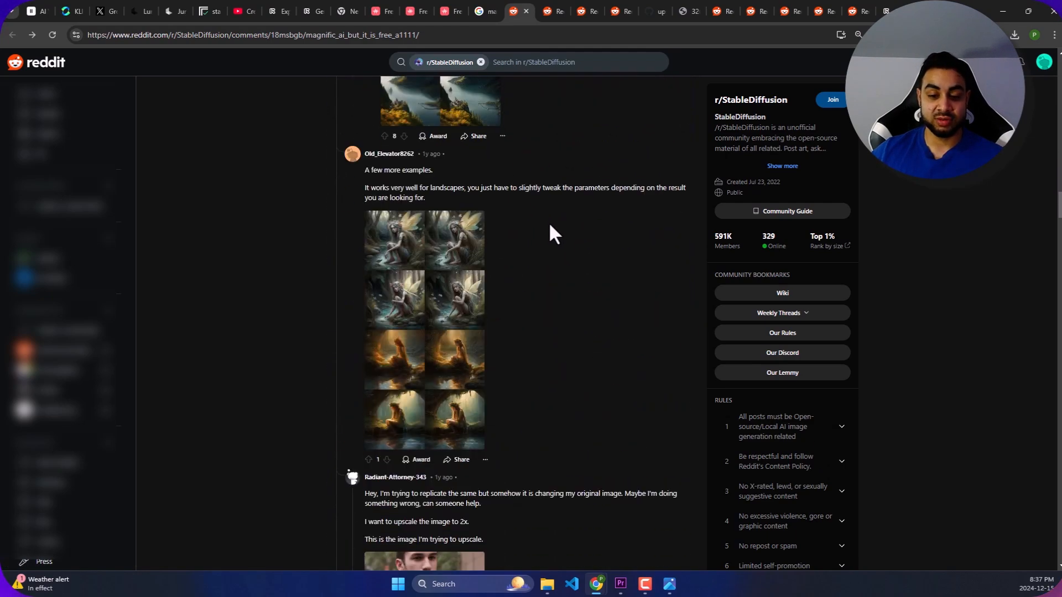
pyautogui.scroll(-1, 502, 227)
pyautogui.scroll(-6, 501, 228)
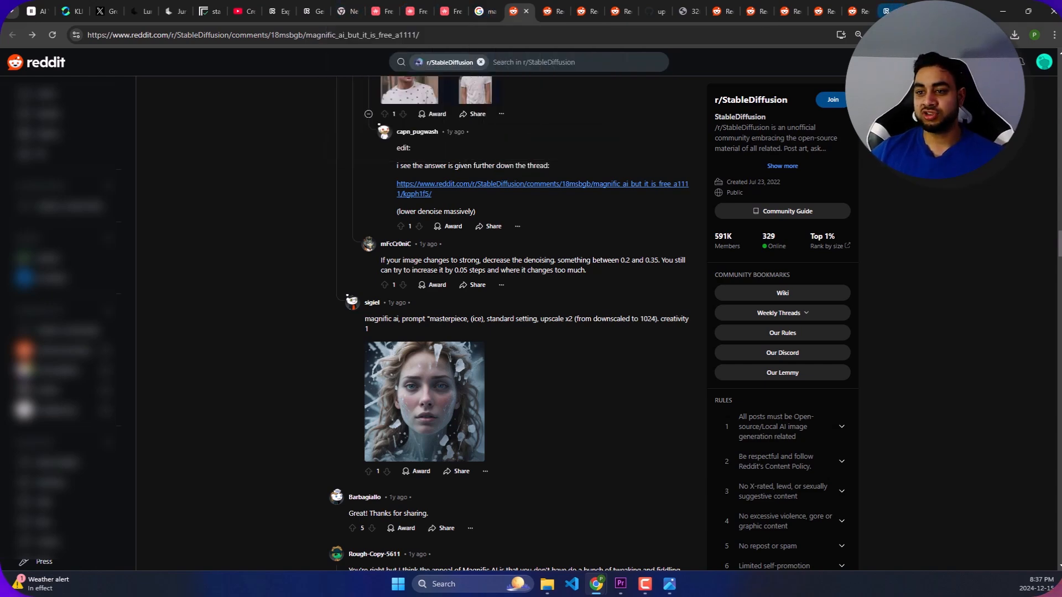
# - Switch to the Flux Image Upscaler, compare the original with the upscaled tiger and elephant image, and open the Image to Image generator
pyautogui.click(890, 11)
pyautogui.moveTo(692, 332); pyautogui.dragTo(490, 324)
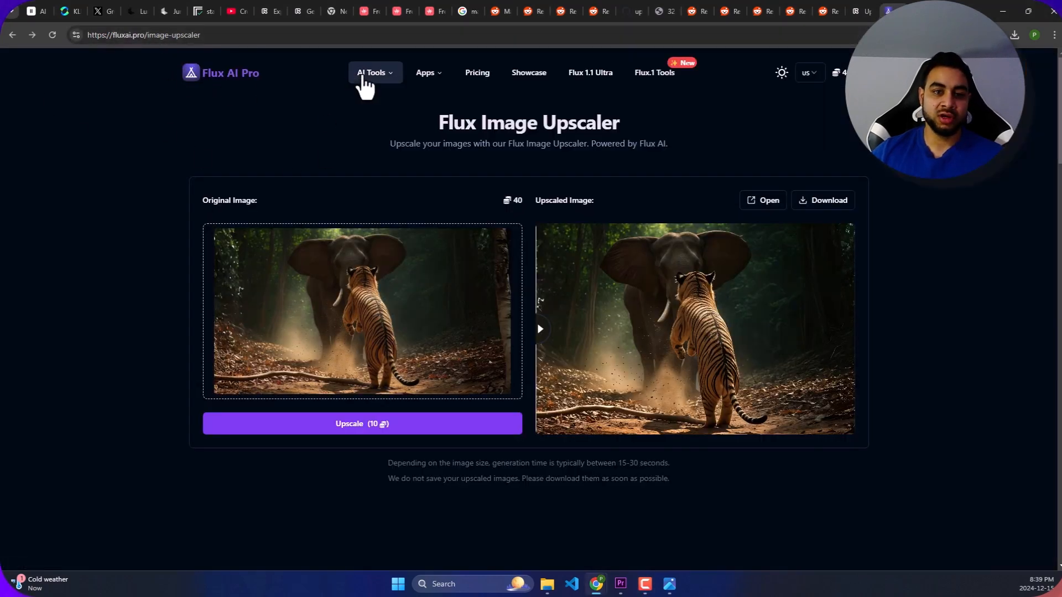
pyautogui.moveTo(378, 79)
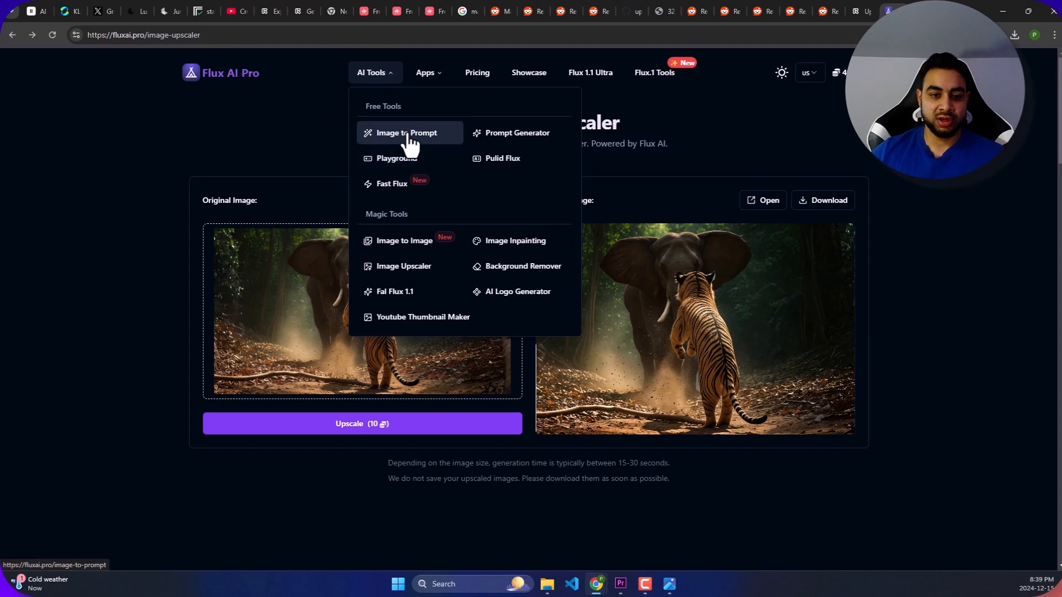
pyautogui.click(421, 249)
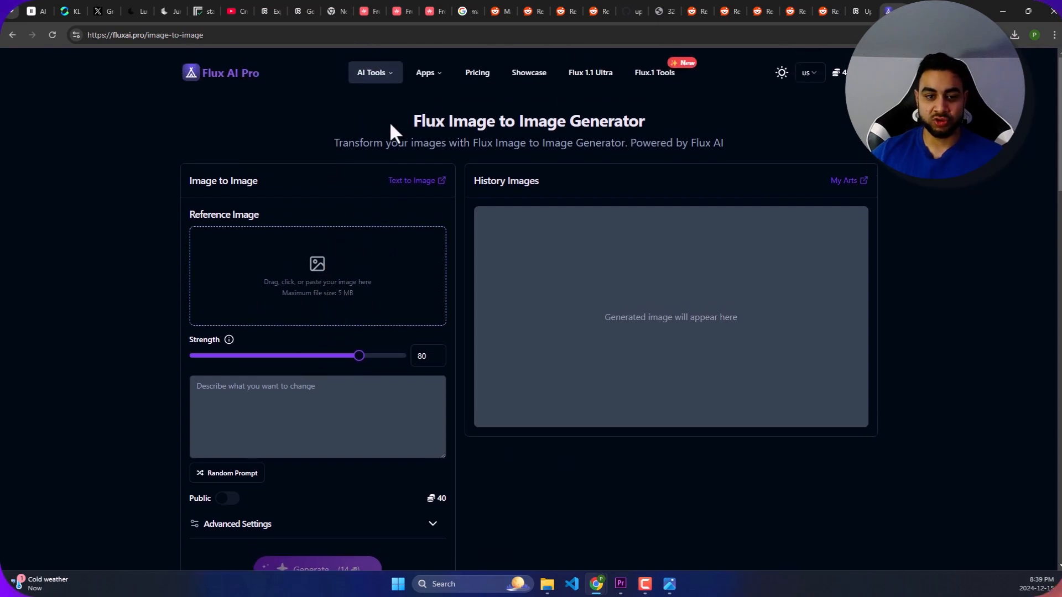
# - Open Flux Image Inpainting and load "Runway 2024-12-16T01_29_44.302Z Expand Image" from Downloads
pyautogui.click(389, 80)
pyautogui.click(389, 79)
pyautogui.moveTo(429, 75)
pyautogui.moveTo(376, 73)
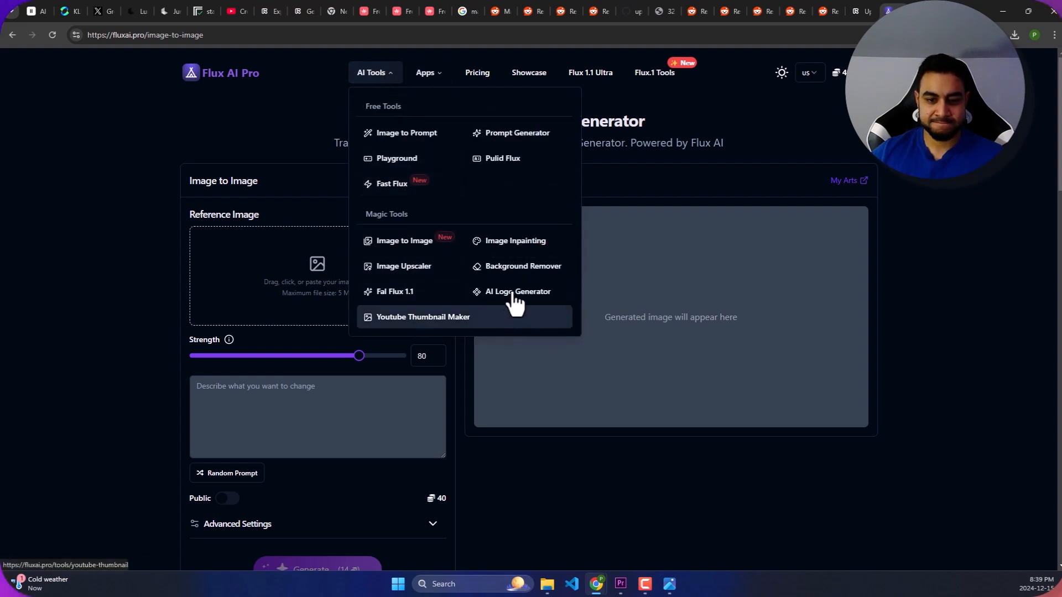
pyautogui.click(517, 243)
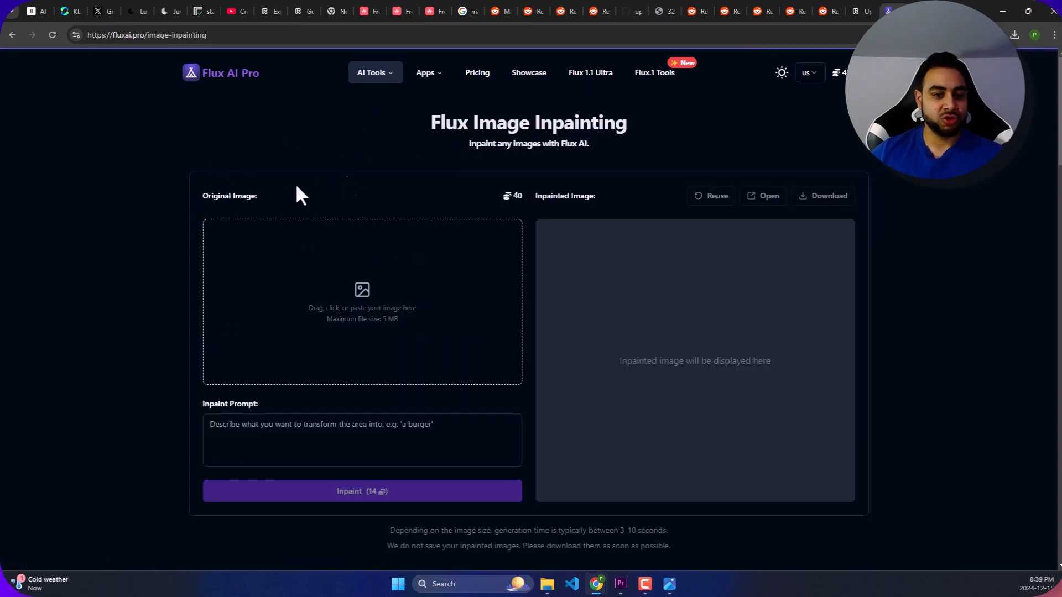
pyautogui.click(376, 304)
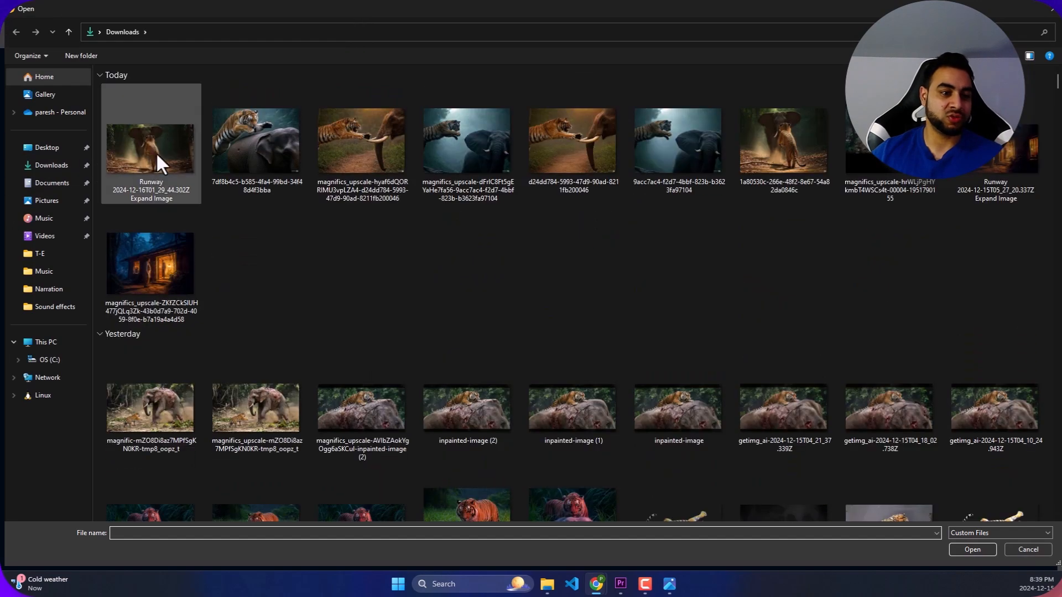
pyautogui.doubleClick(157, 145)
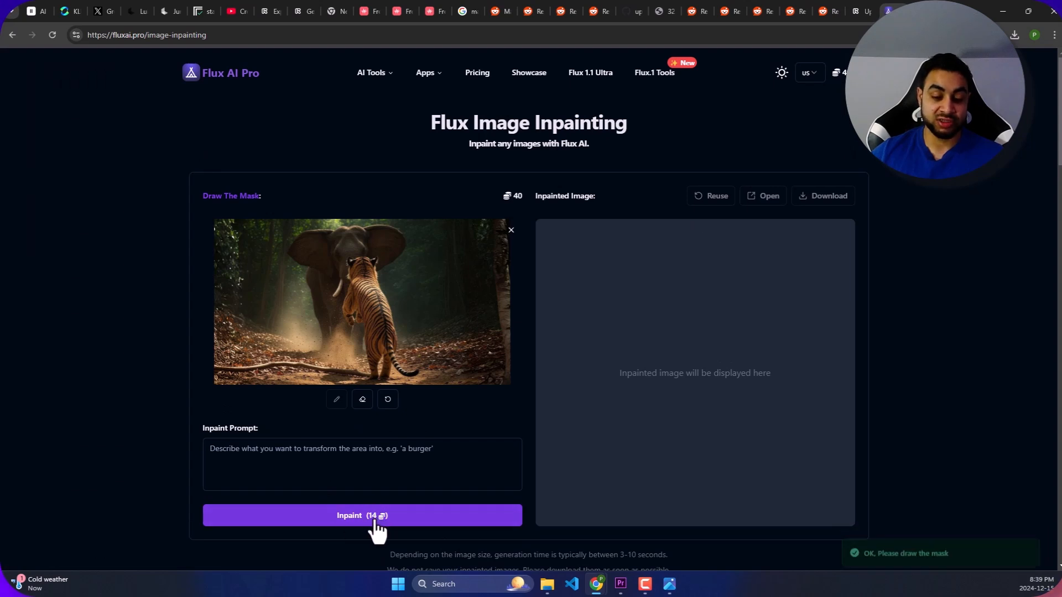
# - Mask the tiger's front legs in Flux Image Inpainting and enter the inpaint prompt "tiger's front legs"
pyautogui.click(363, 402)
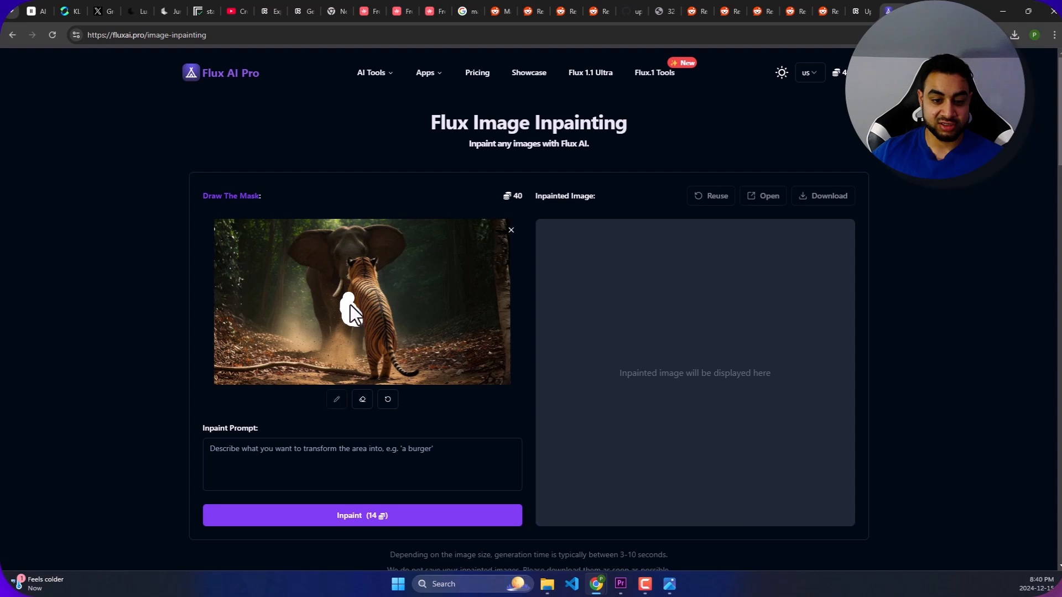
pyautogui.click(320, 446)
pyautogui.write("tiger's front legs")
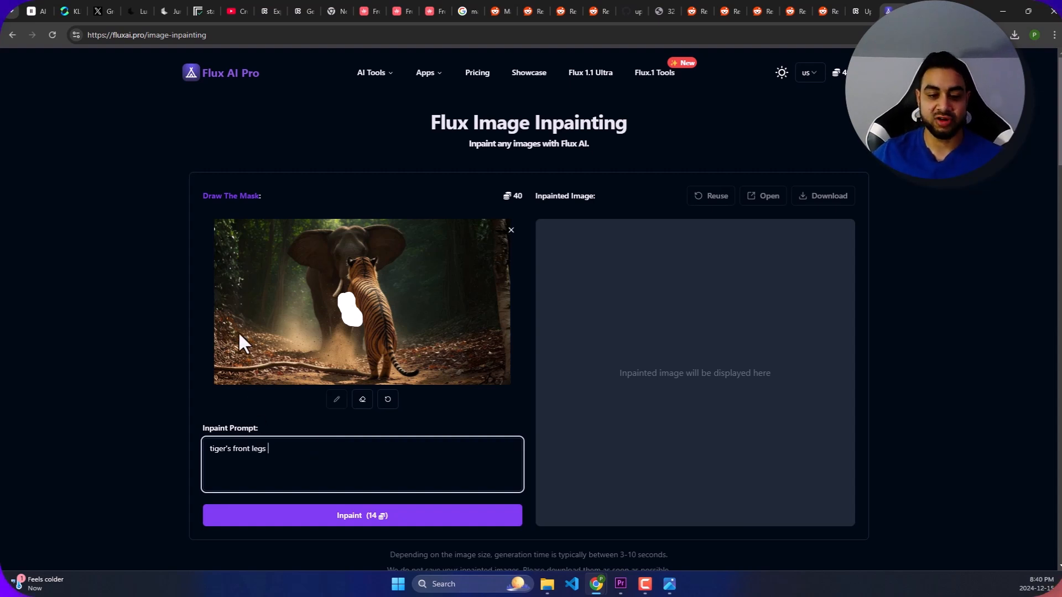
pyautogui.click(382, 456)
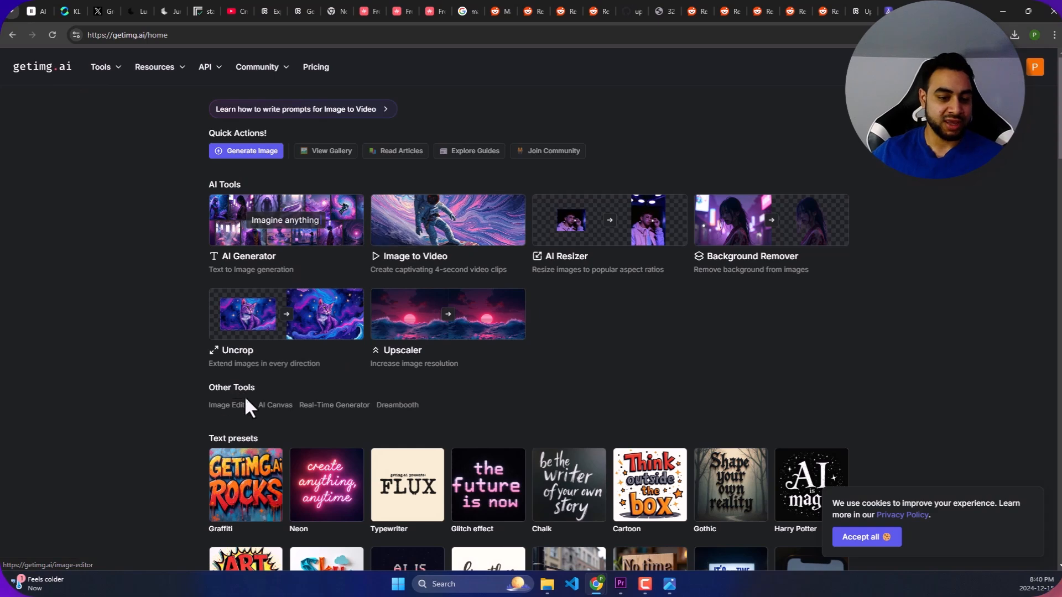
# - Open getimg.ai's Image Editor, load the tiger and elephant image, and mask the tiger's front legs with a size 64 brush
pyautogui.click(229, 406)
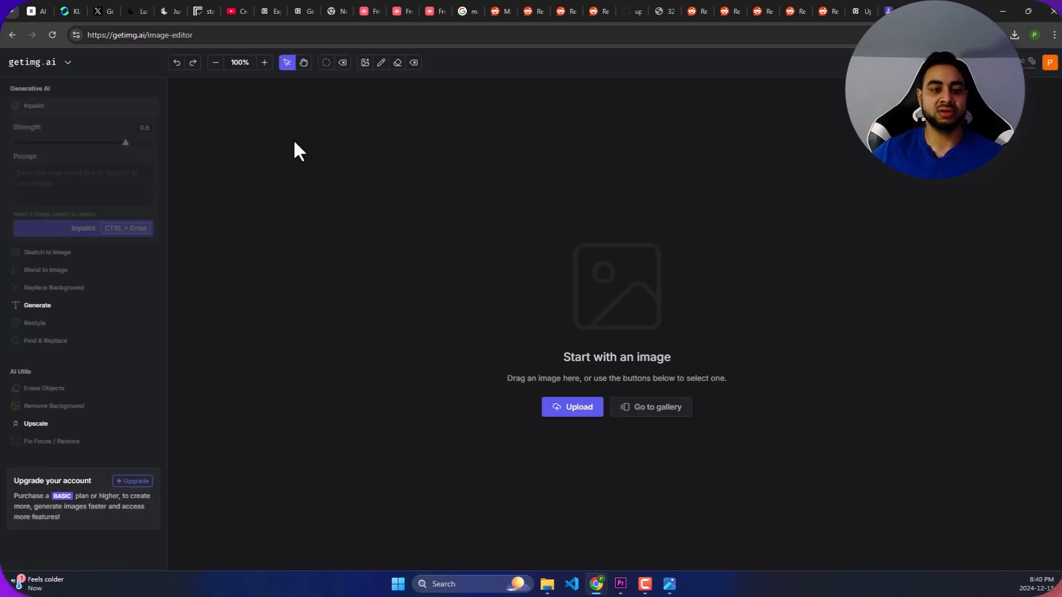
pyautogui.moveTo(326, 177); pyautogui.dragTo(567, 237)
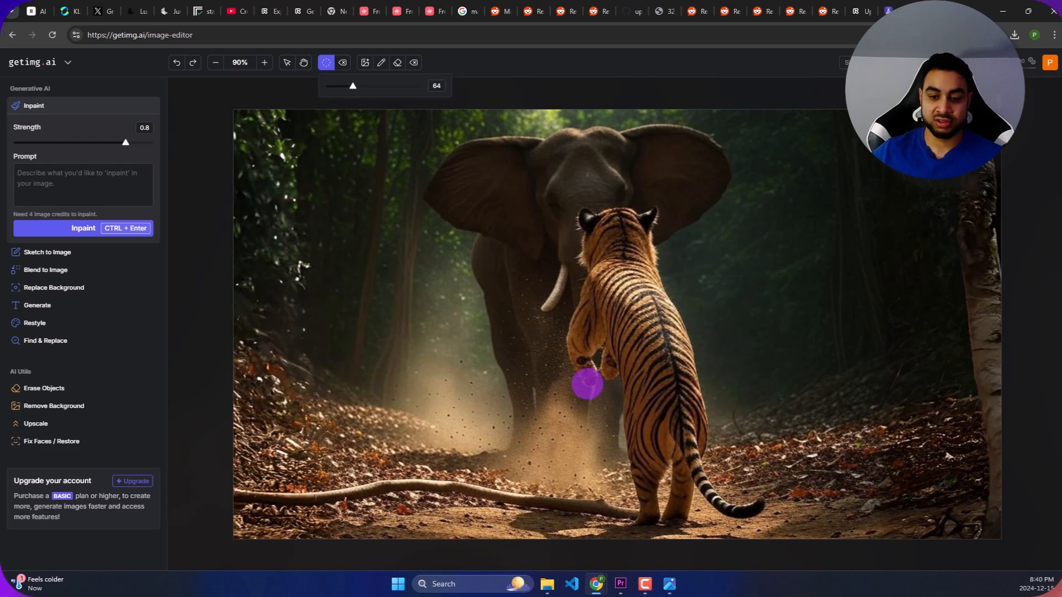
pyautogui.moveTo(588, 371)
pyautogui.mouseDown()
pyautogui.moveTo(586, 316)
pyautogui.moveTo(600, 345)
pyautogui.moveTo(602, 372)
pyautogui.moveTo(575, 293)
pyautogui.mouseUp()
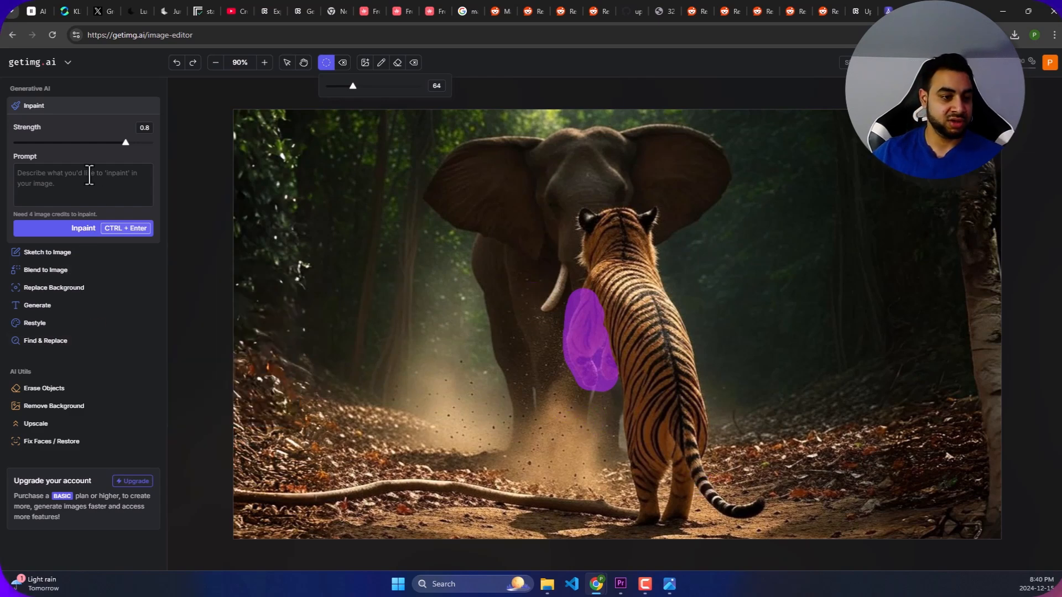
# - Inpaint the masked area using the prompt "Tiger's Front legs looking Realistic" at strength 0.8
pyautogui.click(122, 183)
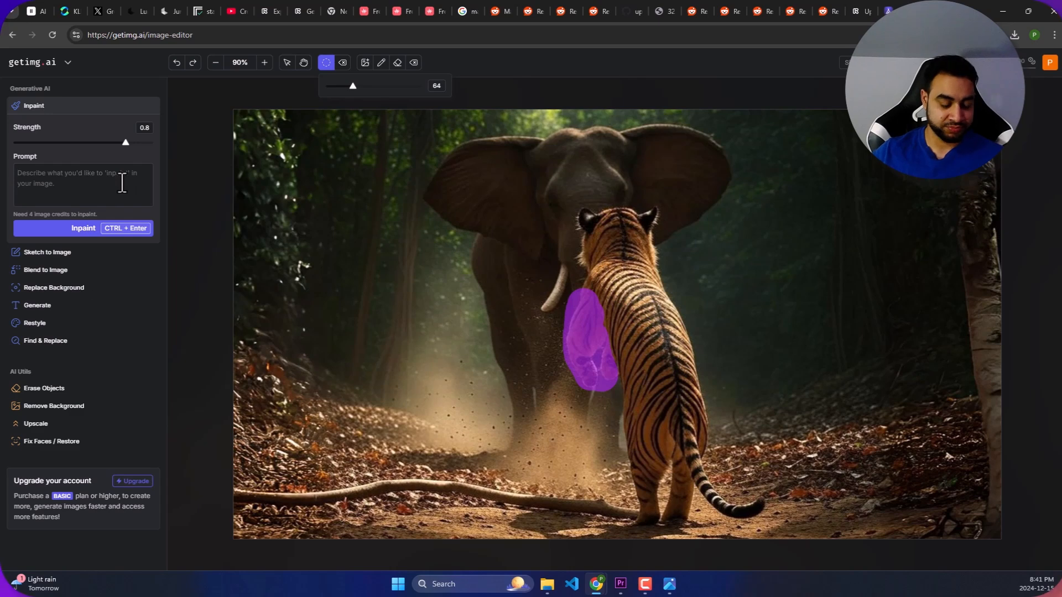
pyautogui.write('Tigers')
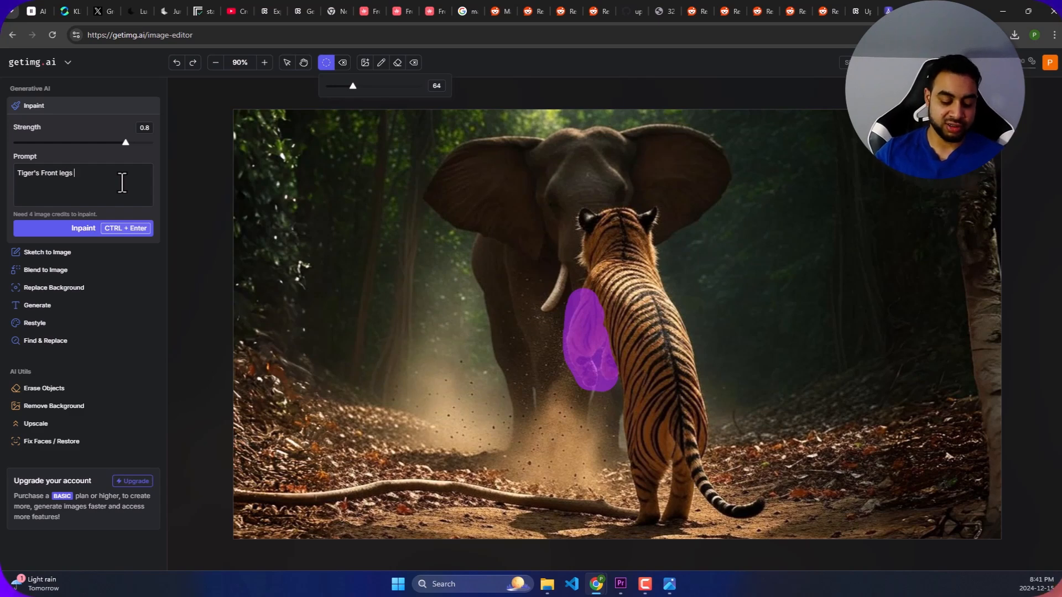
pyautogui.write('ooking Real')
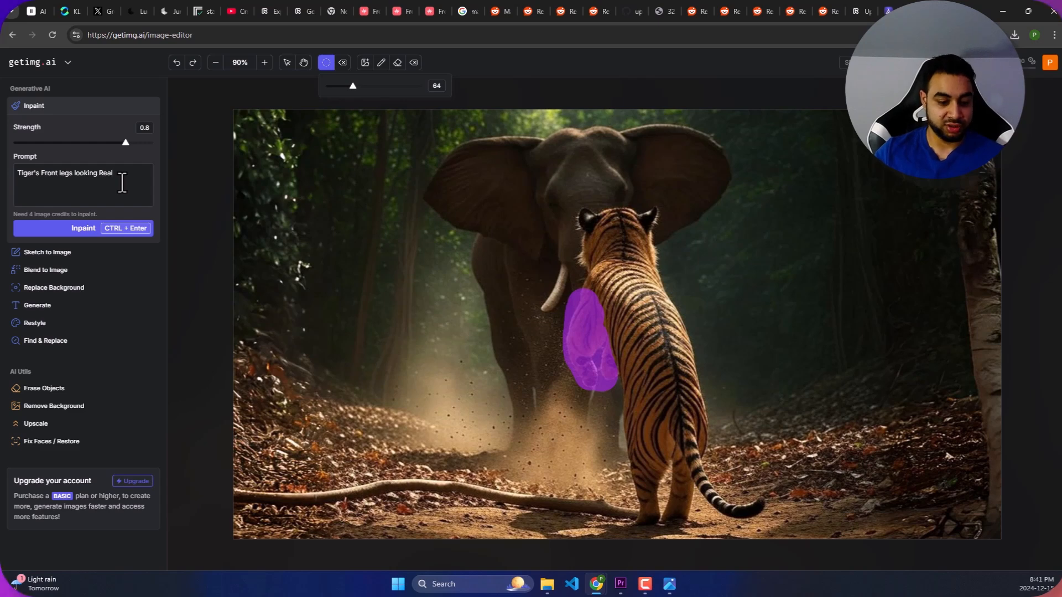
pyautogui.write('is')
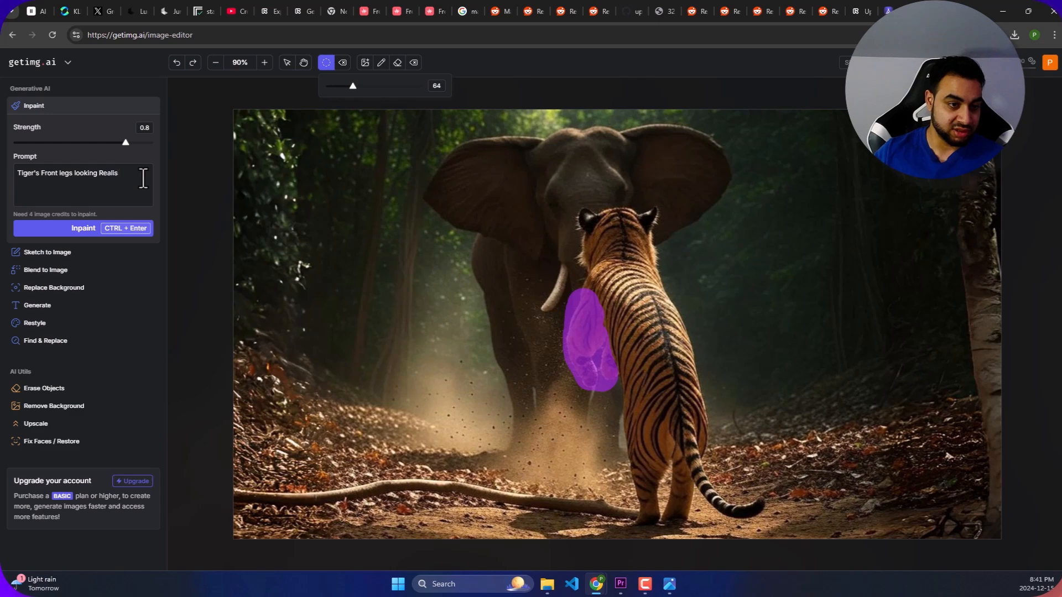
pyautogui.write('itcc')
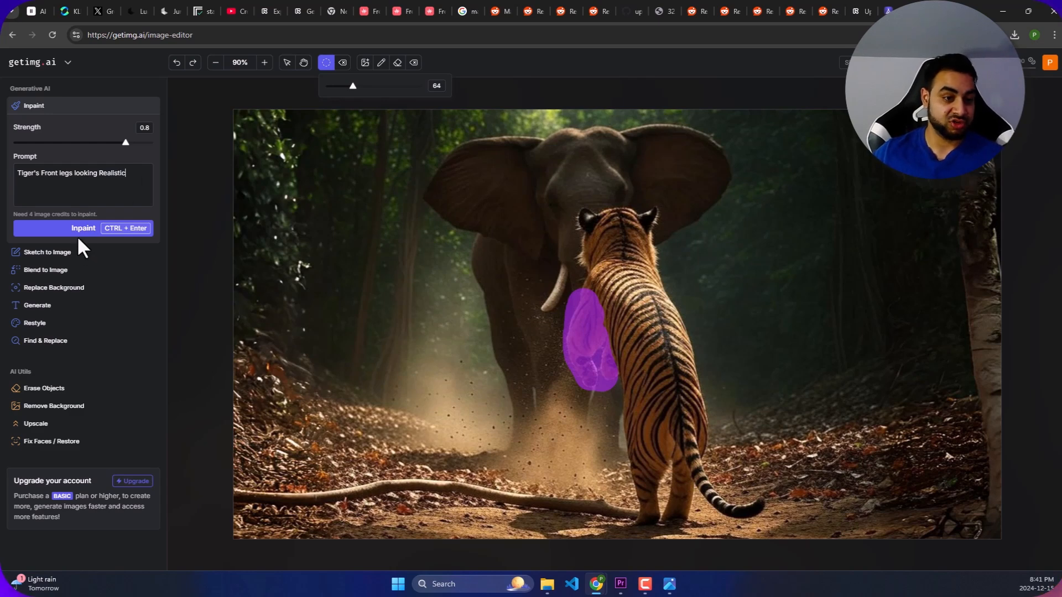
pyautogui.click(84, 225)
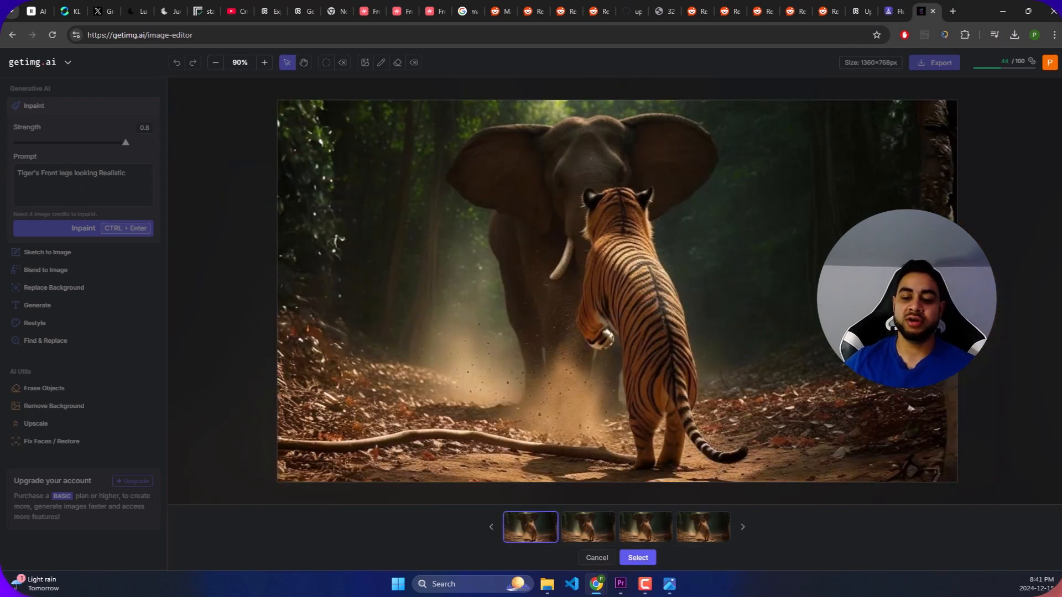
# - Compare the tiger's front legs across the four inpainted variations
pyautogui.click(595, 538)
pyautogui.click(646, 539)
pyautogui.click(703, 540)
pyautogui.click(548, 539)
pyautogui.click(593, 532)
pyautogui.click(658, 532)
pyautogui.click(599, 530)
pyautogui.click(539, 528)
pyautogui.click(580, 533)
pyautogui.click(532, 534)
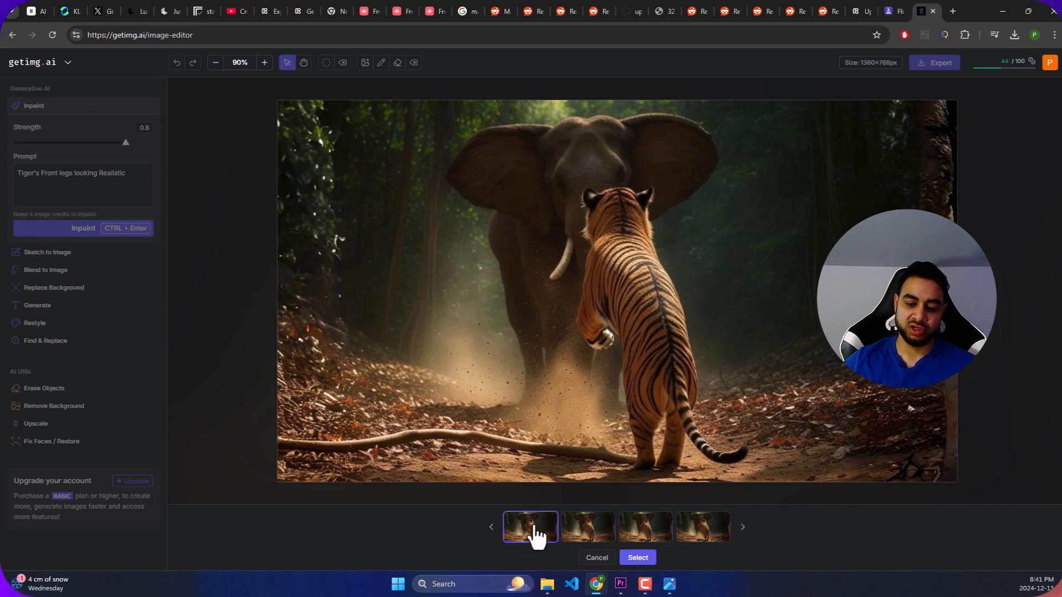
pyautogui.click(589, 537)
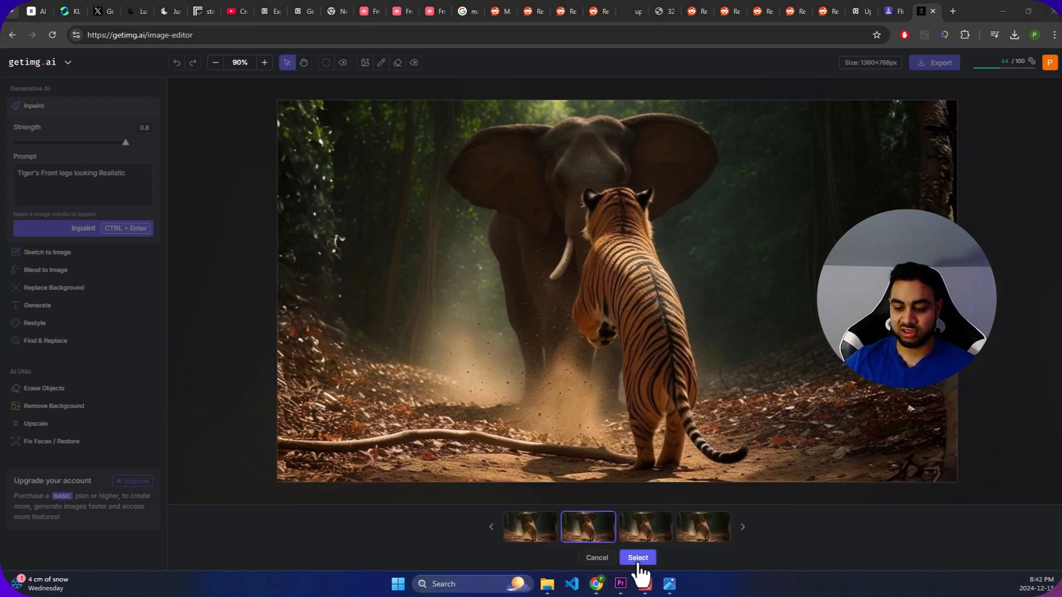
# - Discard the inpainted variations and clear the mask from the tiger's front legs
pyautogui.click(608, 560)
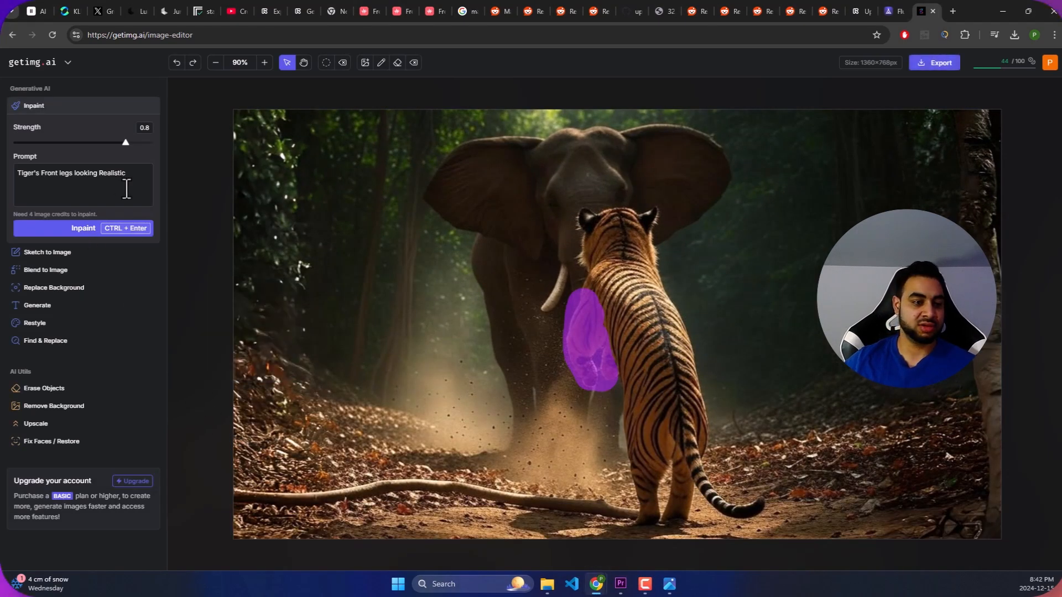
pyautogui.click(341, 62)
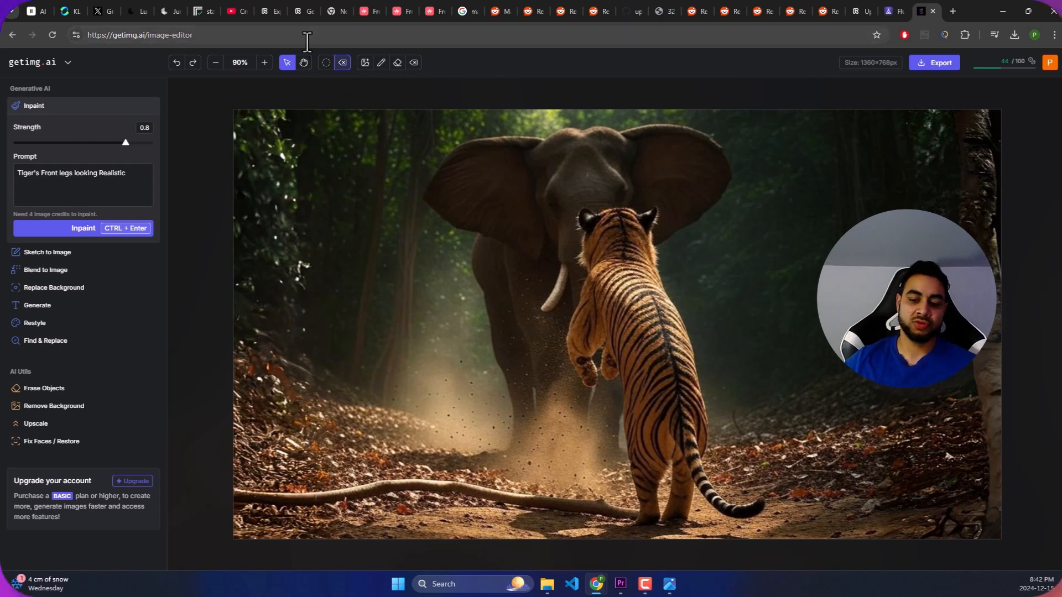
# - Mask the tiger's front paws with the size 64 brush and inpaint them using the prompt "Tiger's Front legs looking Realistic" at strength 0.8
pyautogui.click(326, 62)
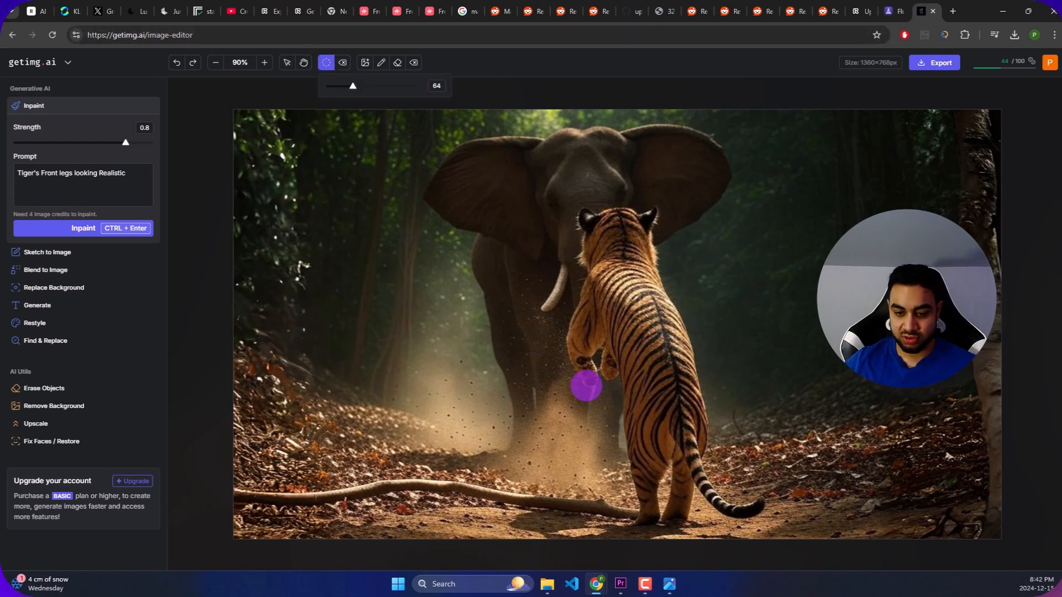
pyautogui.moveTo(586, 379); pyautogui.dragTo(585, 373)
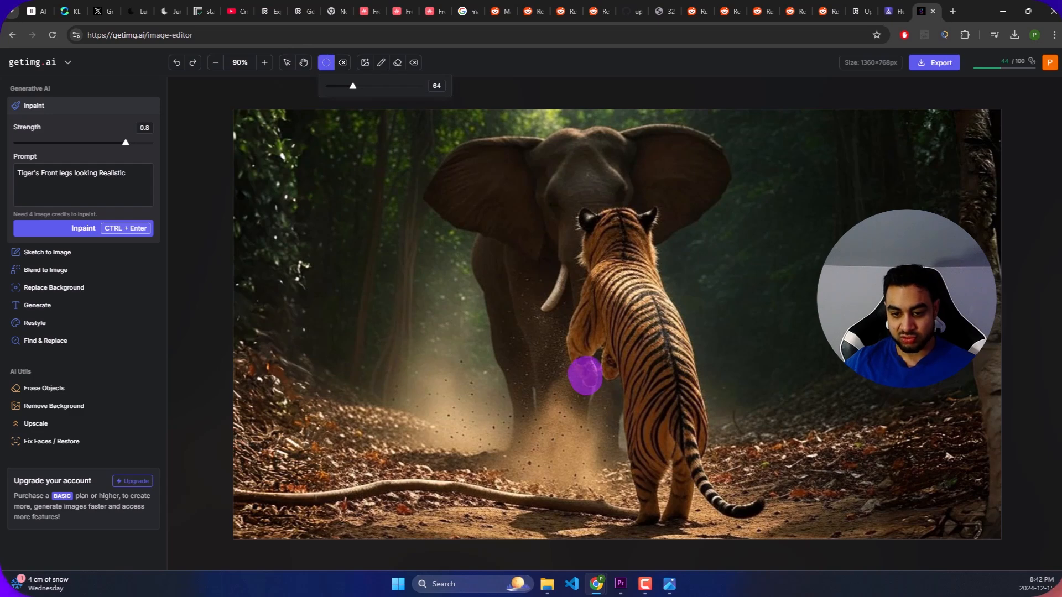
pyautogui.click(608, 369)
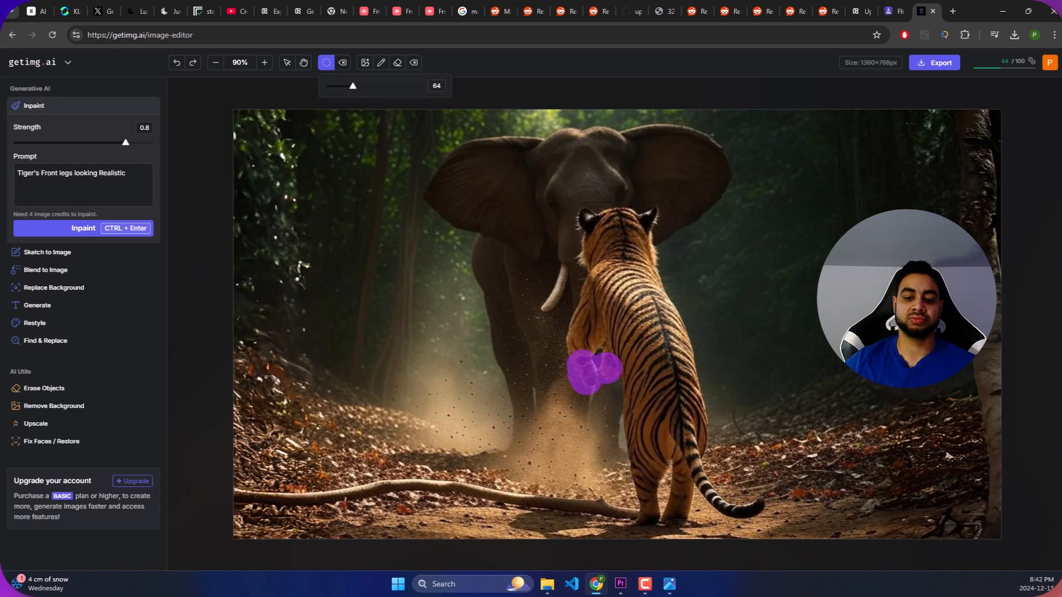
pyautogui.click(111, 228)
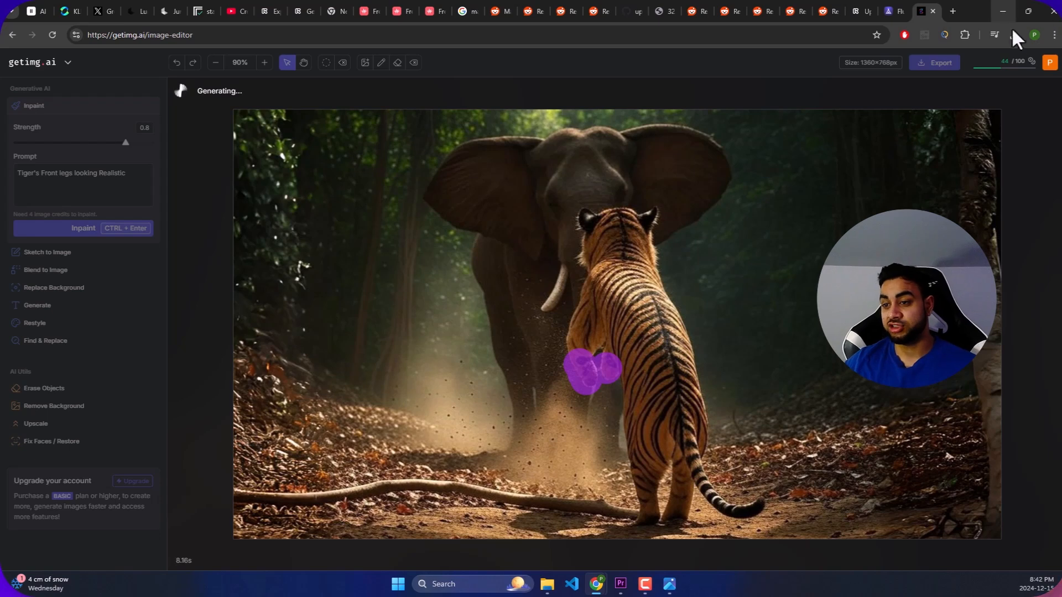
pyautogui.click(892, 10)
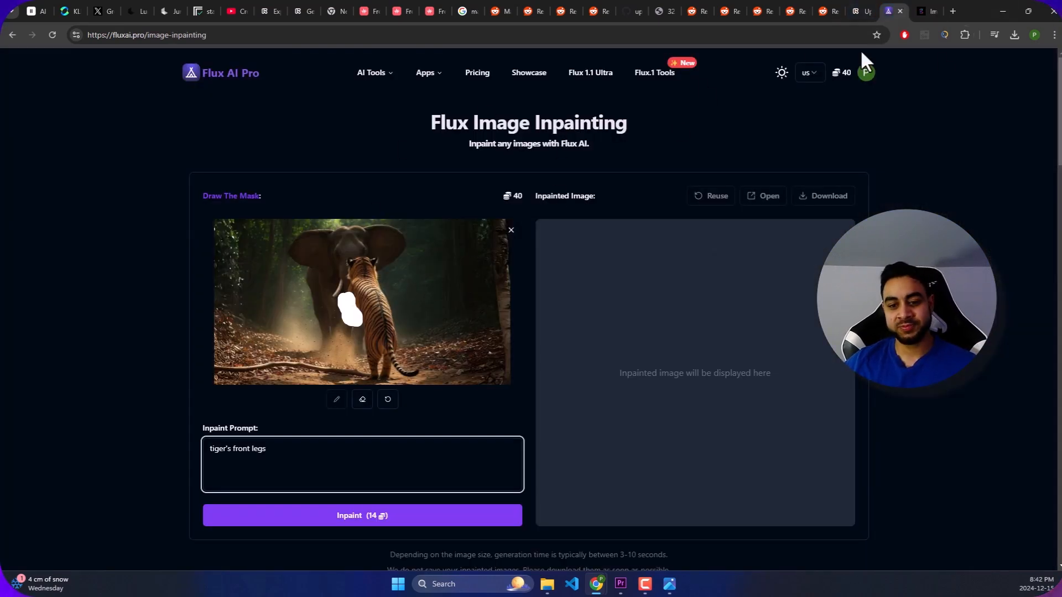
pyautogui.click(927, 10)
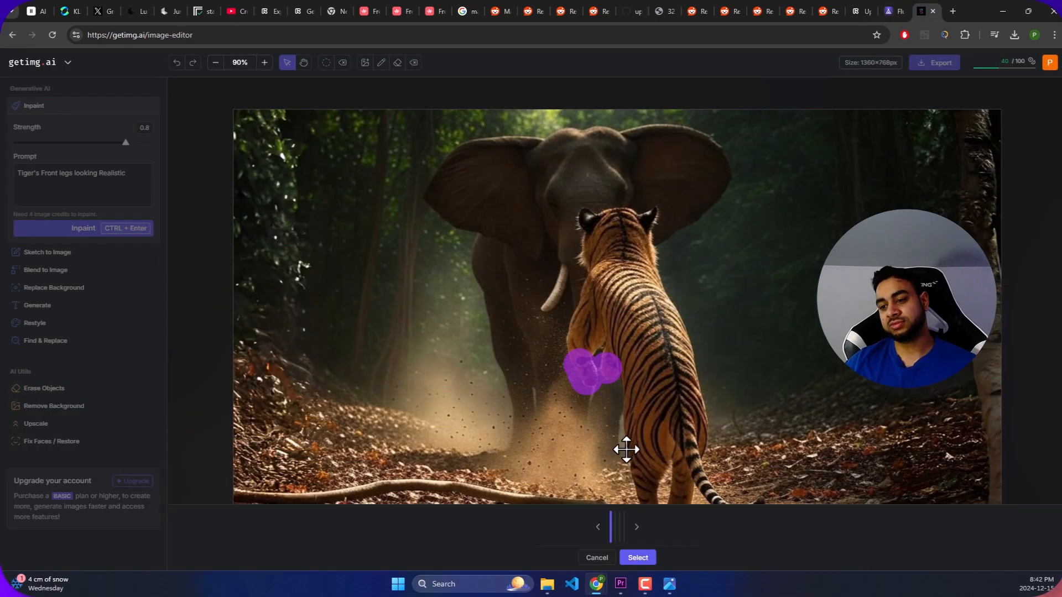
# - Compare the tiger's front paws across the four newly inpainted variations
pyautogui.click(575, 539)
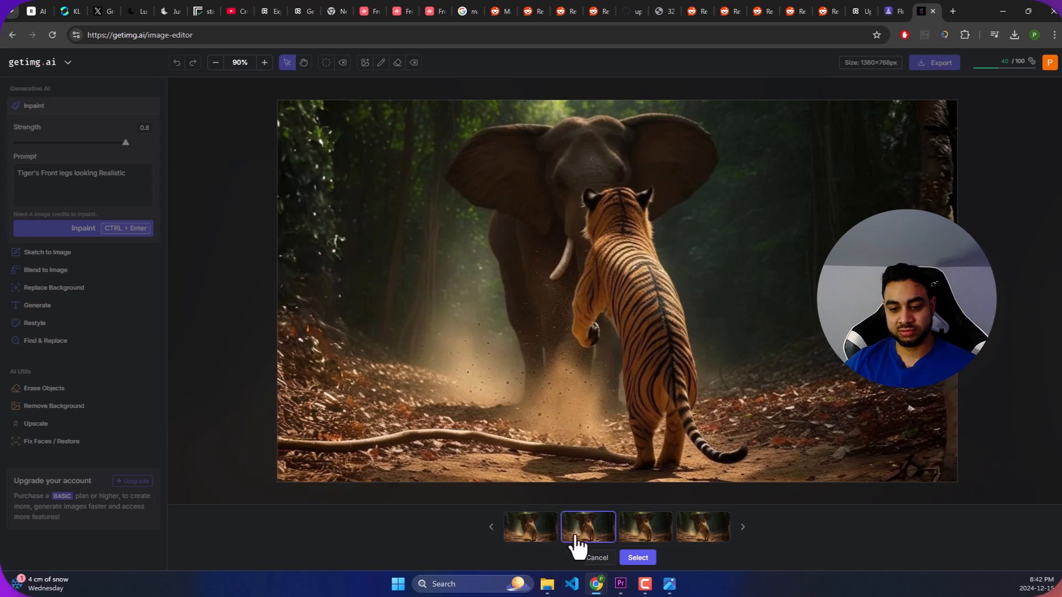
pyautogui.click(644, 541)
pyautogui.click(701, 539)
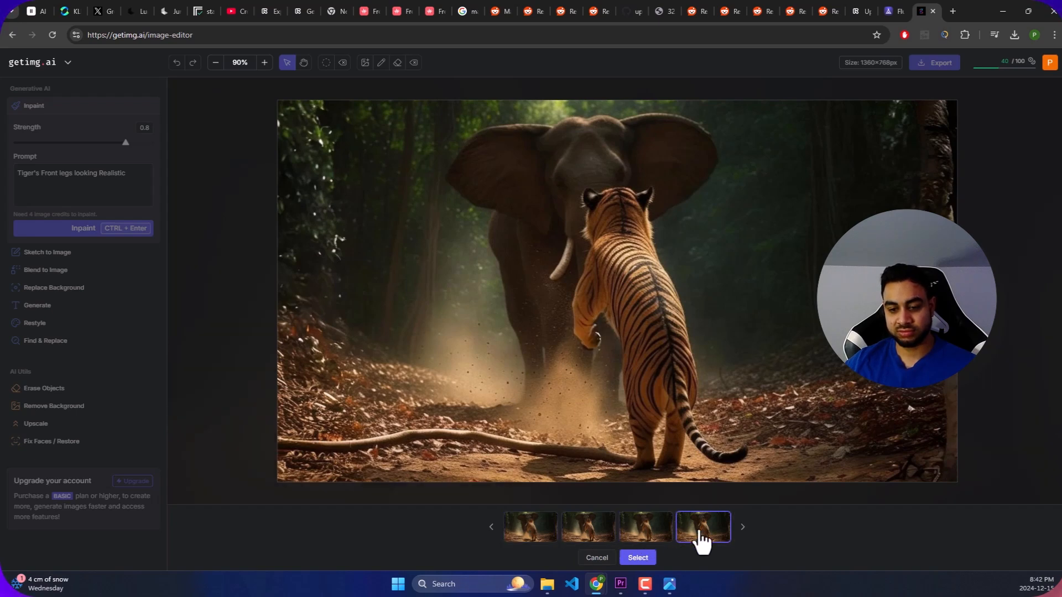
pyautogui.click(645, 539)
pyautogui.click(599, 533)
pyautogui.click(535, 532)
pyautogui.click(608, 534)
pyautogui.click(644, 539)
pyautogui.click(694, 539)
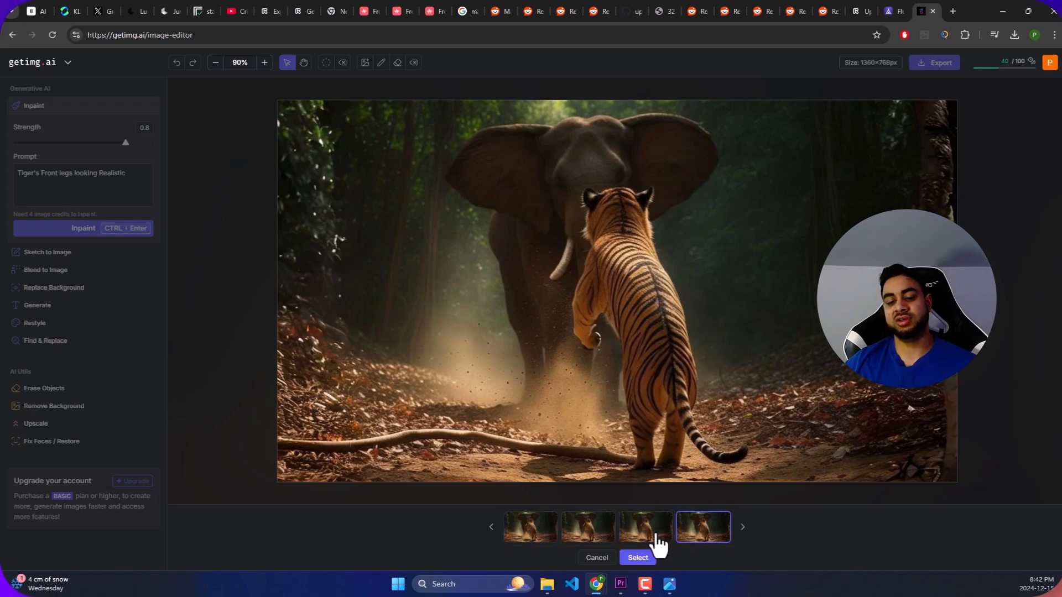
pyautogui.click(591, 540)
pyautogui.click(535, 535)
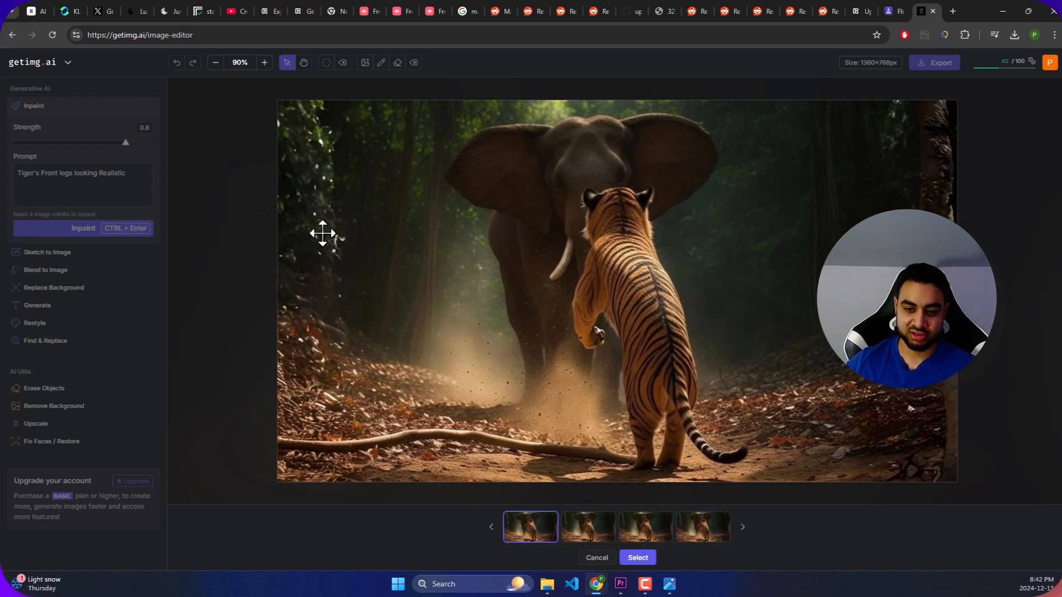
# - Discard the variations and replace the mask with one covering only the tiger's foremost paw, using the size 64 brush
pyautogui.click(624, 556)
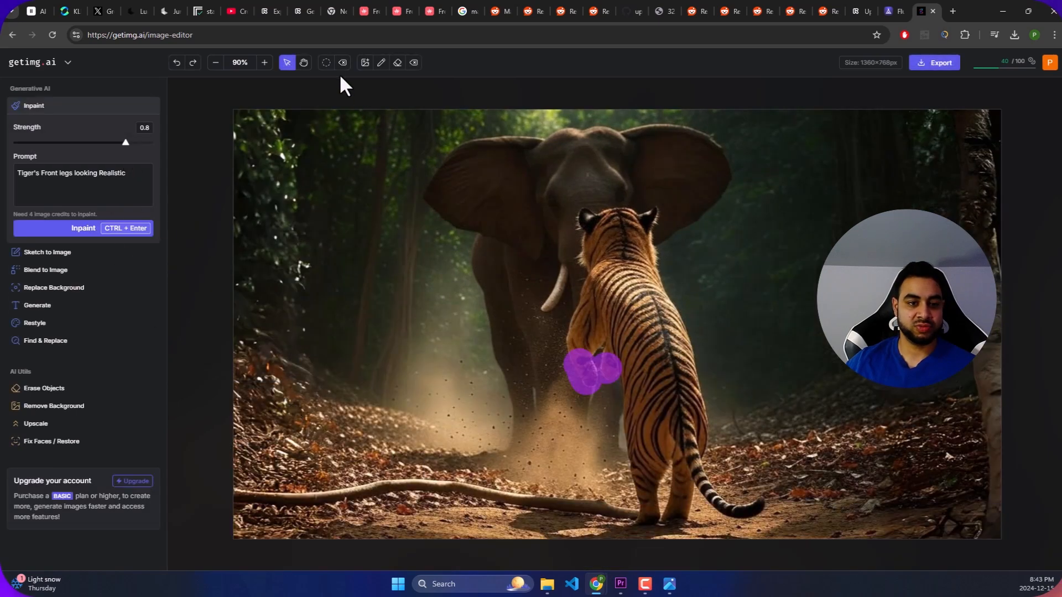
pyautogui.click(327, 62)
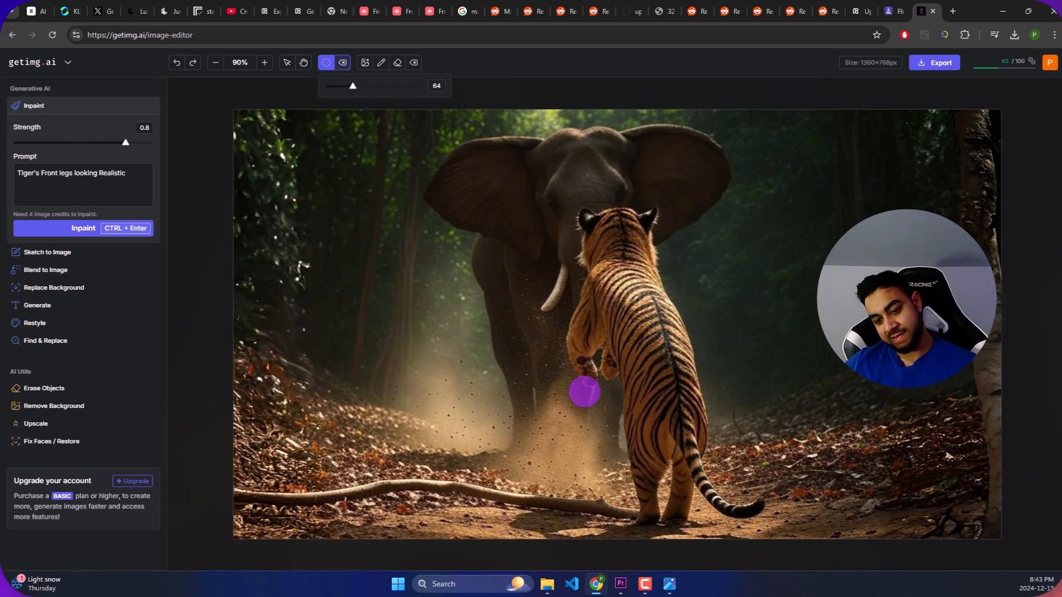
pyautogui.click(583, 377)
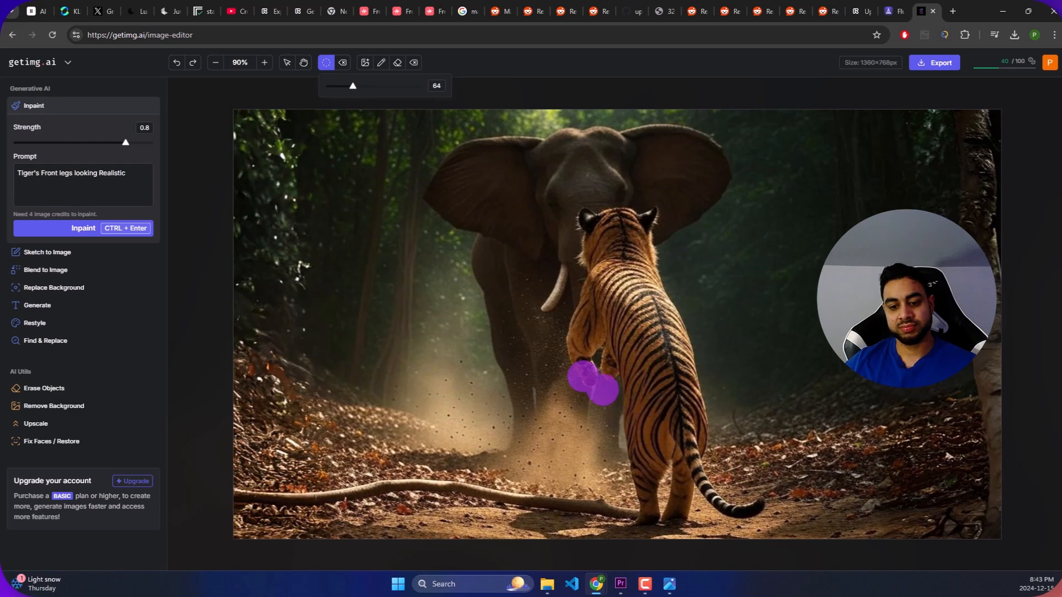
pyautogui.moveTo(583, 374); pyautogui.dragTo(580, 363)
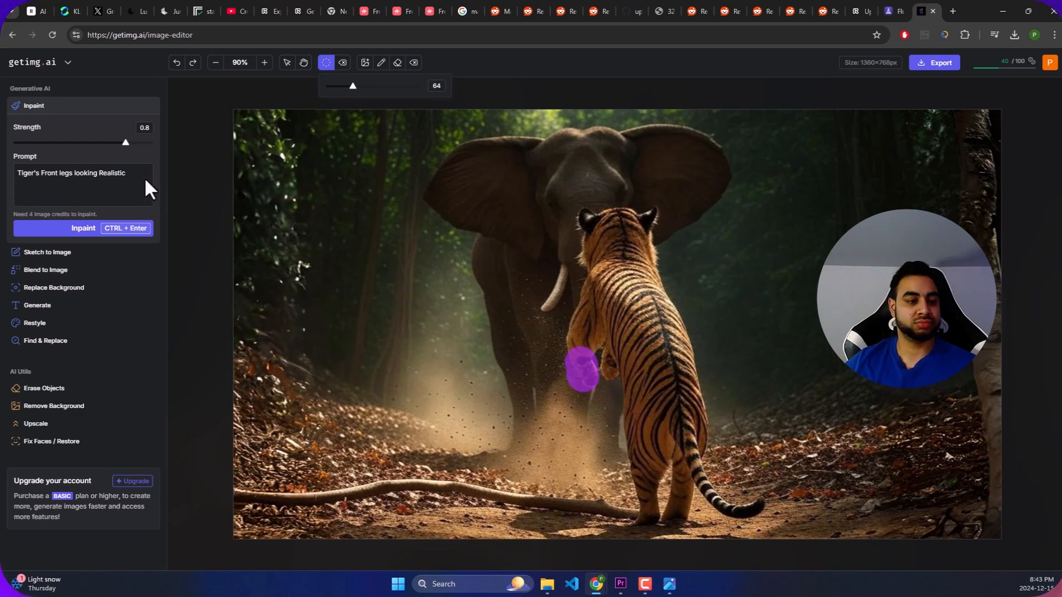
# - Replace the prompt with "Tiger's Paws looking real" and inpaint the masked paw at strength 0.8
pyautogui.moveTo(133, 172); pyautogui.dragTo(25, 172)
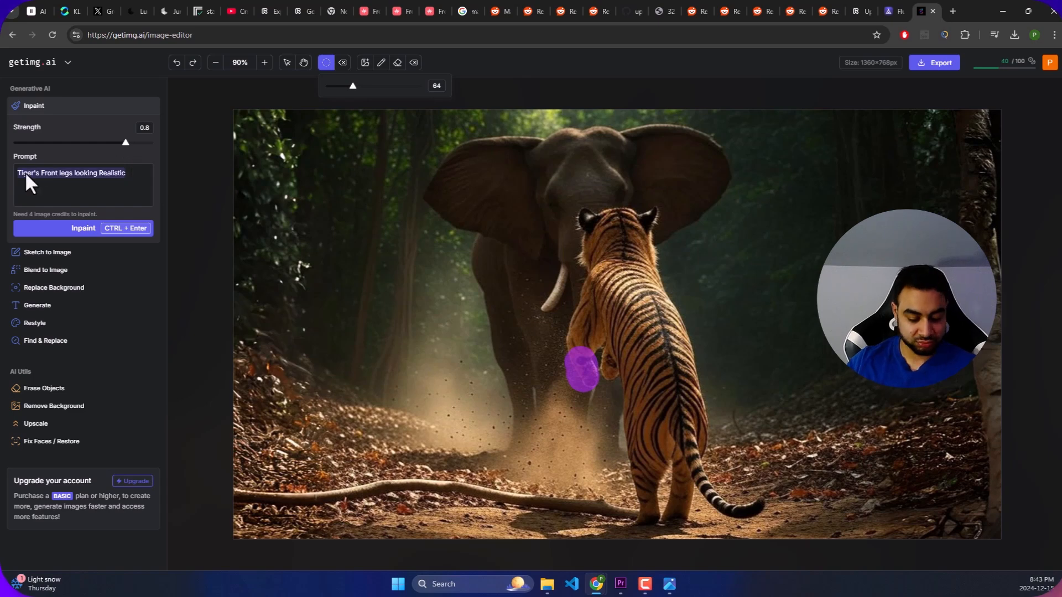
pyautogui.write('Ti')
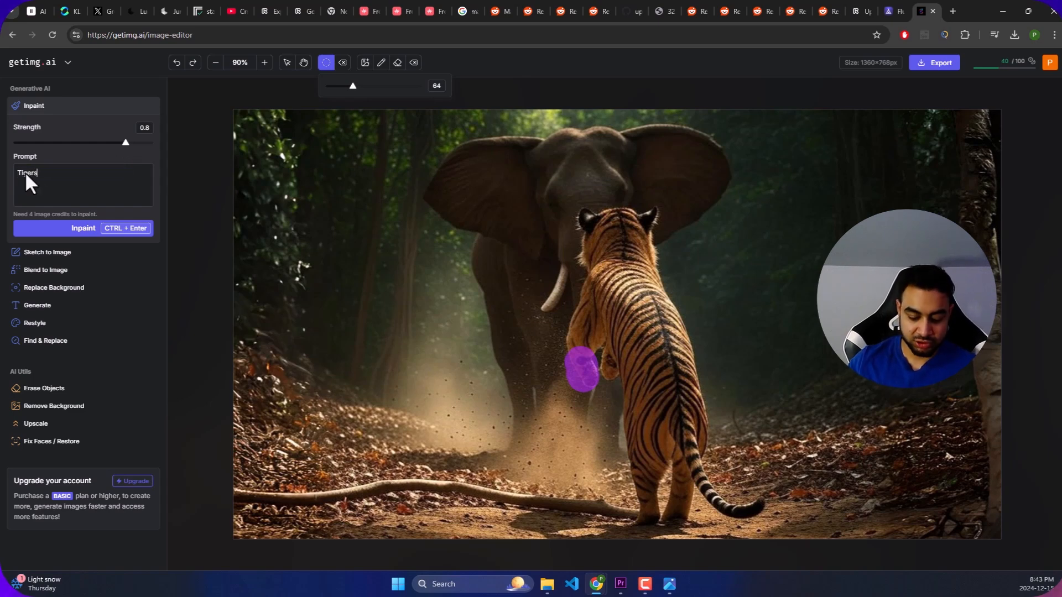
pyautogui.write("ger's Paws look realisitc")
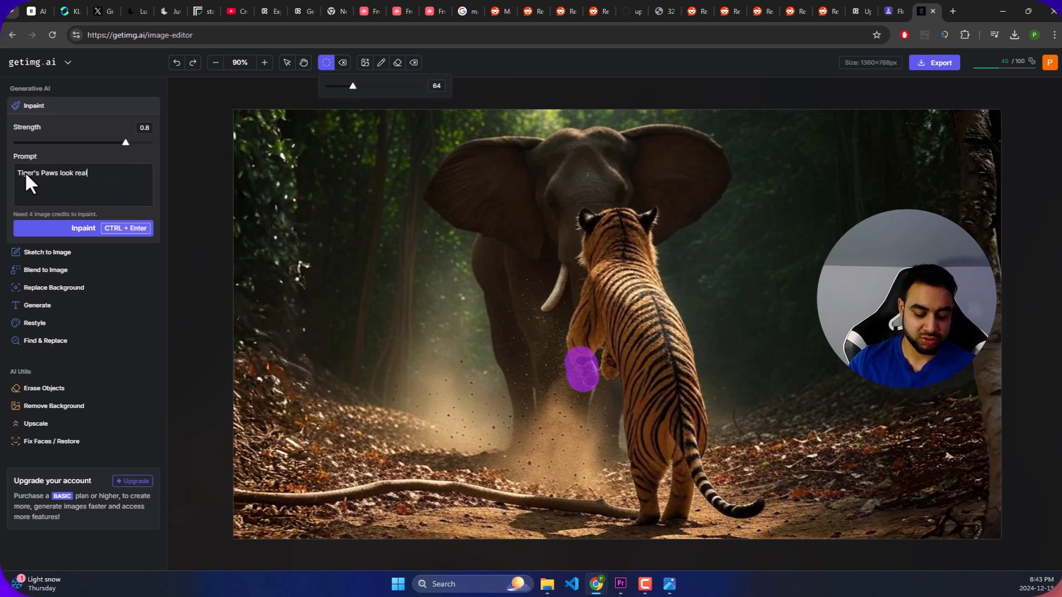
pyautogui.press('BackSpace')
pyautogui.press('BackSpace')
pyautogui.press('BackSpace')
pyautogui.press('BackSpace')
pyautogui.press('BackSpace')
pyautogui.press('BackSpace')
pyautogui.press('BackSpace')
pyautogui.press('BackSpace')
pyautogui.press('BackSpace')
pyautogui.write('eal')
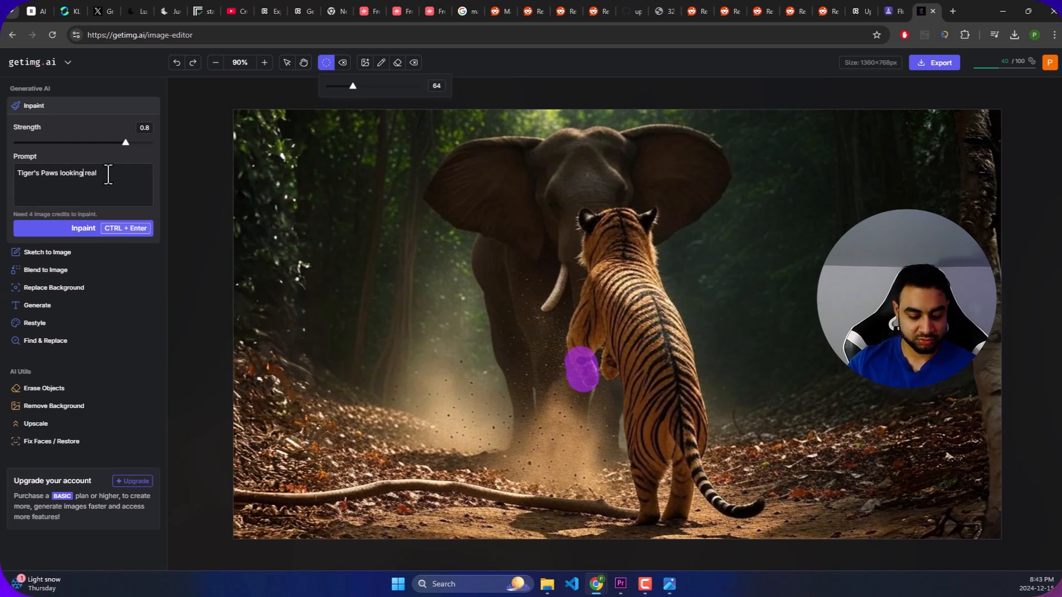
pyautogui.click(88, 227)
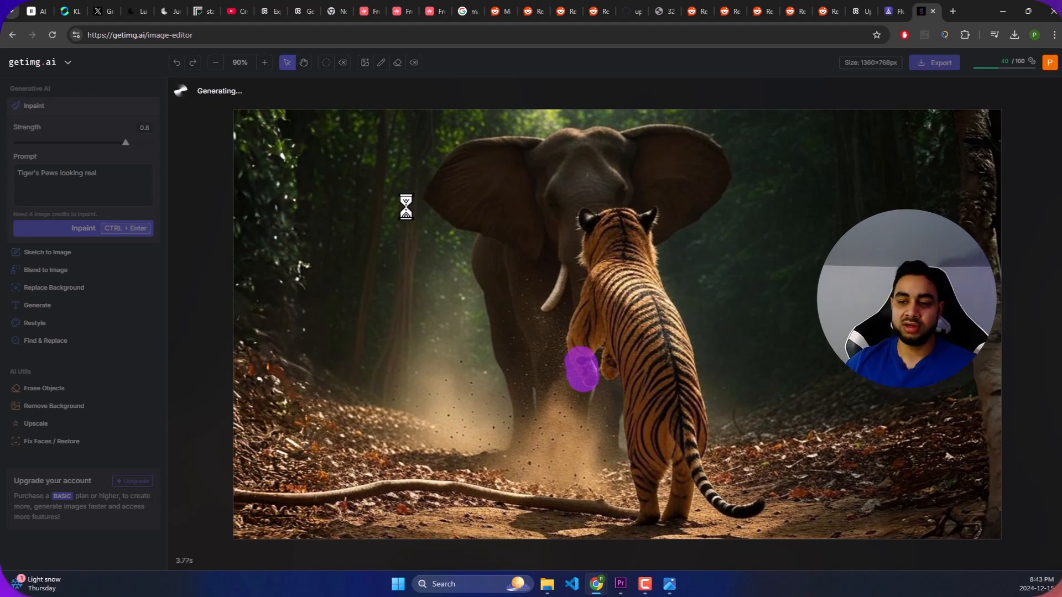
pyautogui.click(887, 7)
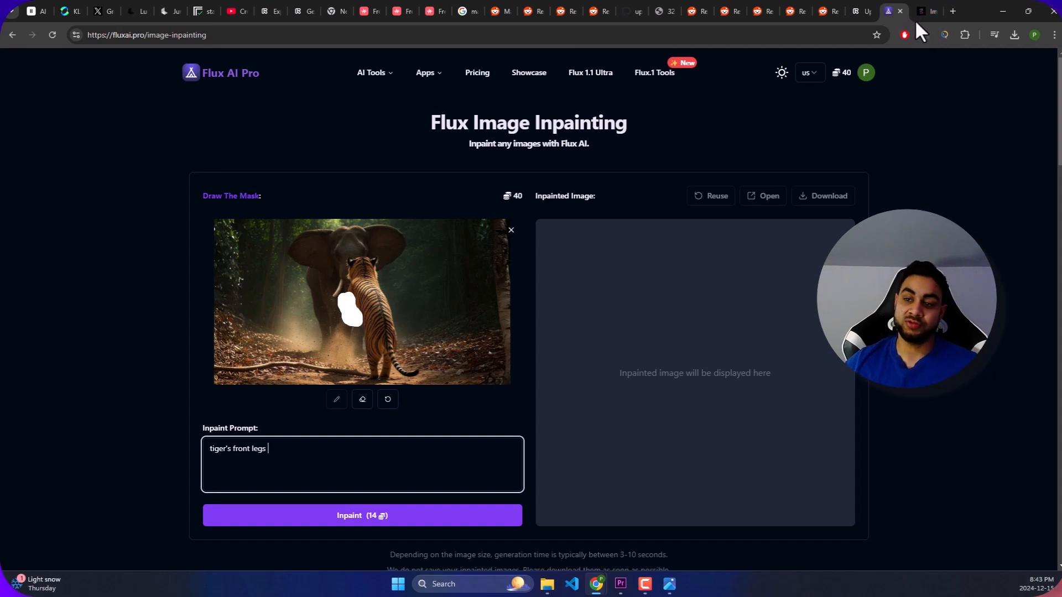
pyautogui.click(920, 12)
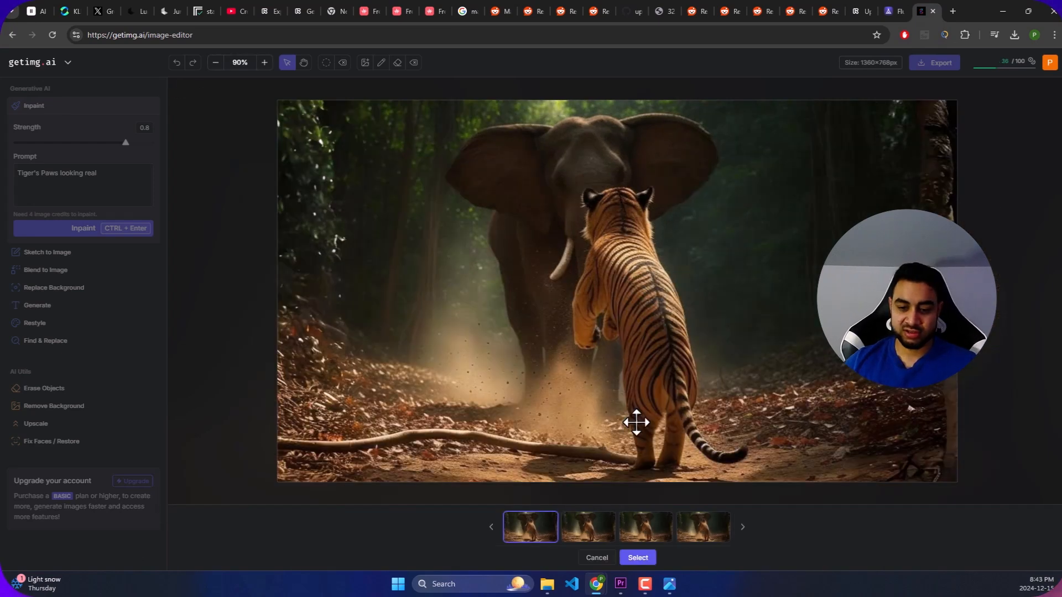
# - Examine how the tiger's foremost paw looks in each of the four "Tiger's Paws looking real" variations
pyautogui.click(696, 526)
pyautogui.click(636, 532)
pyautogui.click(600, 534)
pyautogui.click(528, 539)
pyautogui.click(580, 534)
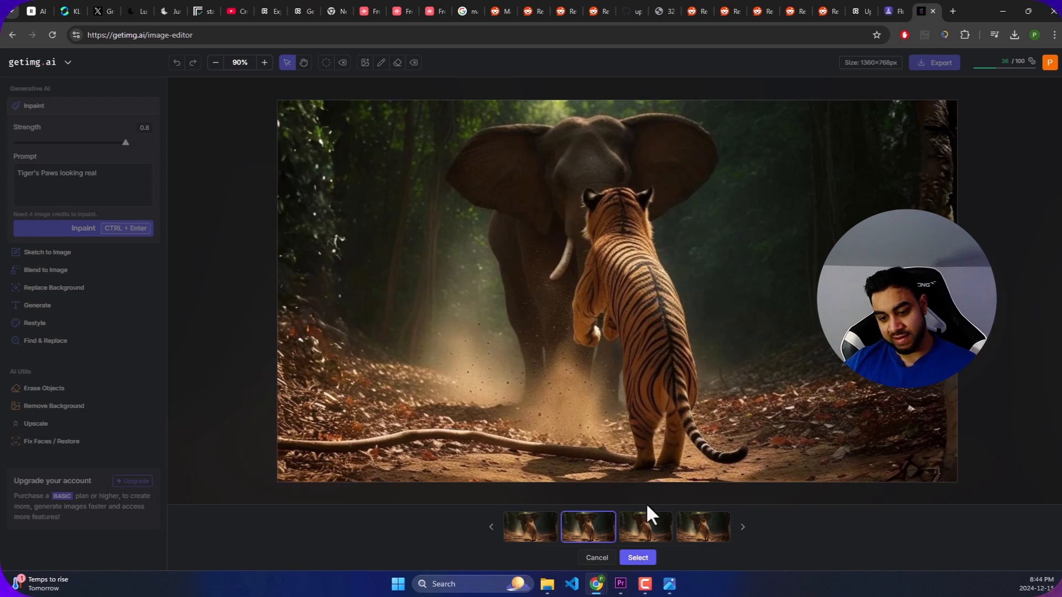
pyautogui.click(647, 537)
pyautogui.click(694, 536)
pyautogui.click(594, 532)
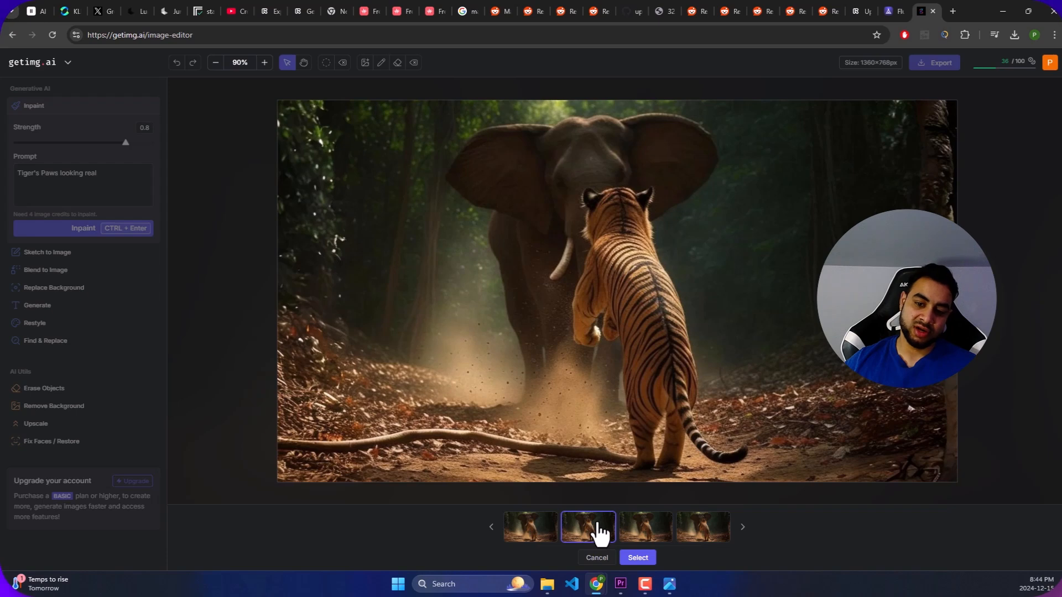
# - Discard the variations, remask both front paws separately, and inpaint again with the prompt "Tiger's Paws looking real"
pyautogui.click(597, 557)
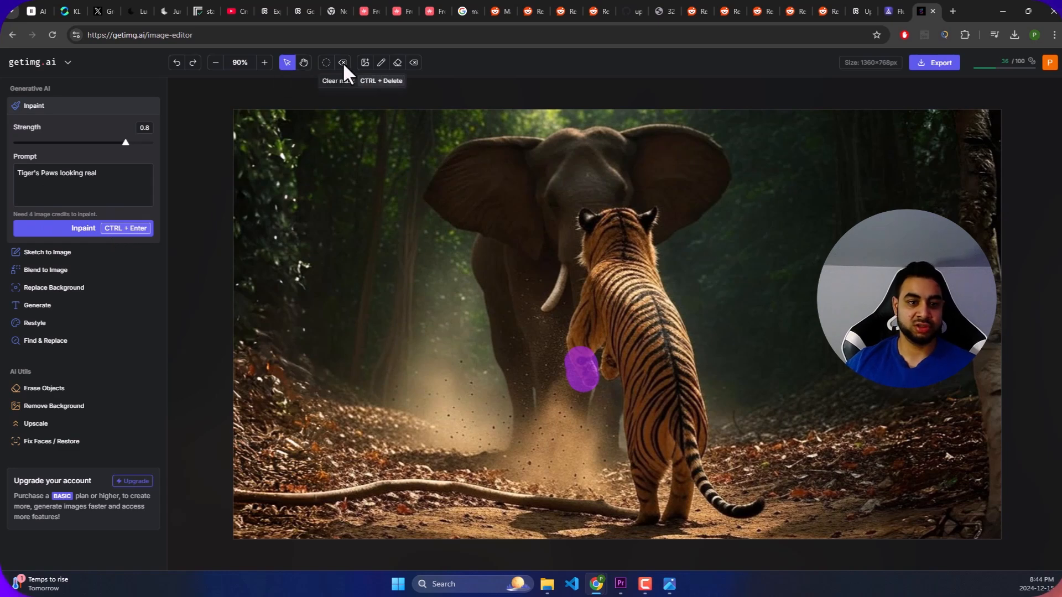
pyautogui.hotkey('ctrl', 'Return')
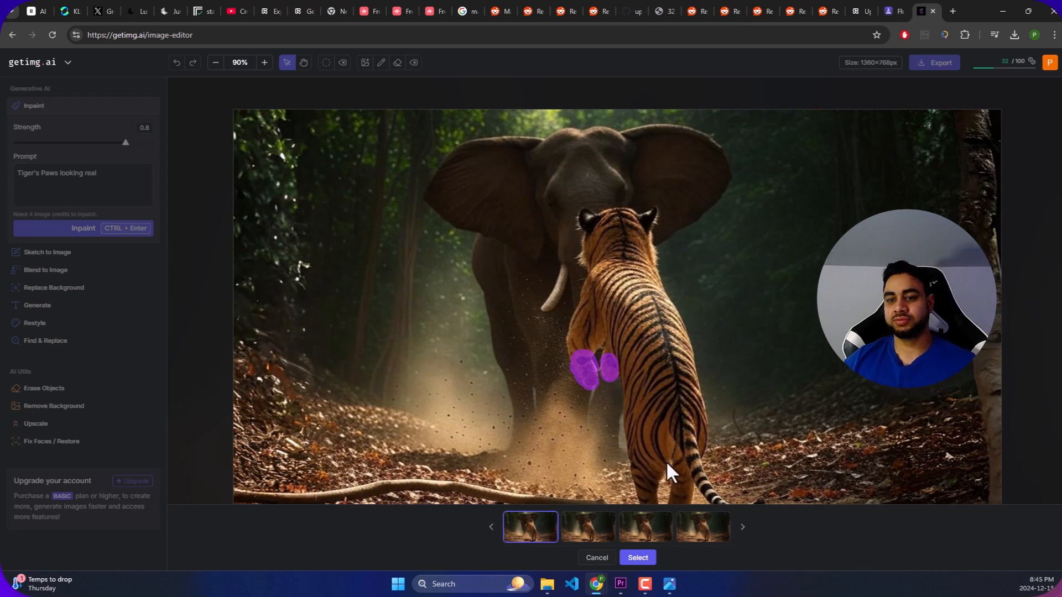
# - Compare both front paws across the four variations generated from the two-part mask
pyautogui.click(586, 528)
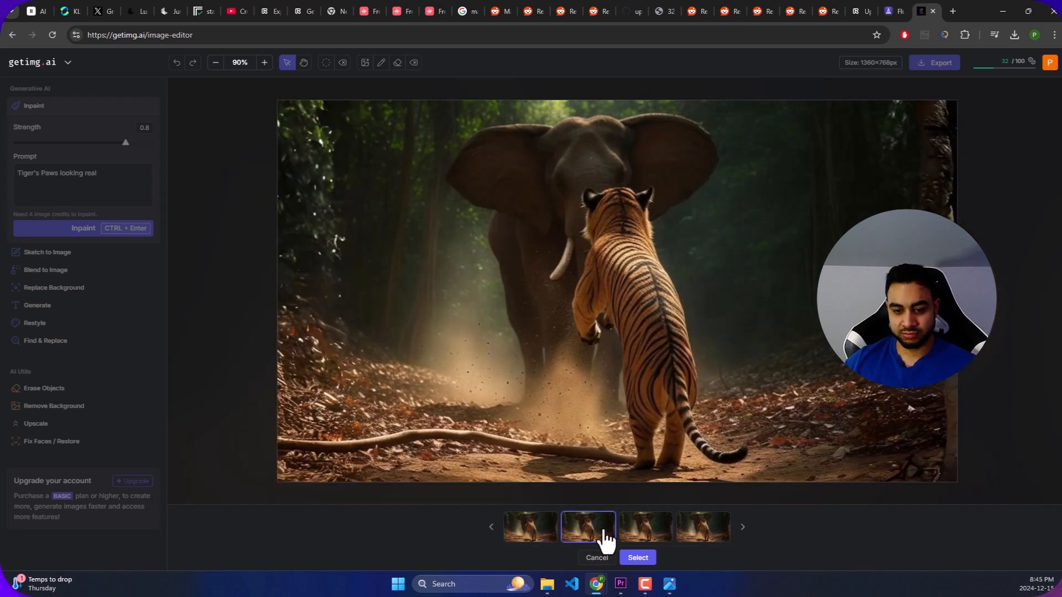
pyautogui.click(646, 532)
pyautogui.click(696, 534)
pyautogui.click(636, 532)
pyautogui.click(573, 528)
pyautogui.click(541, 534)
pyautogui.click(575, 534)
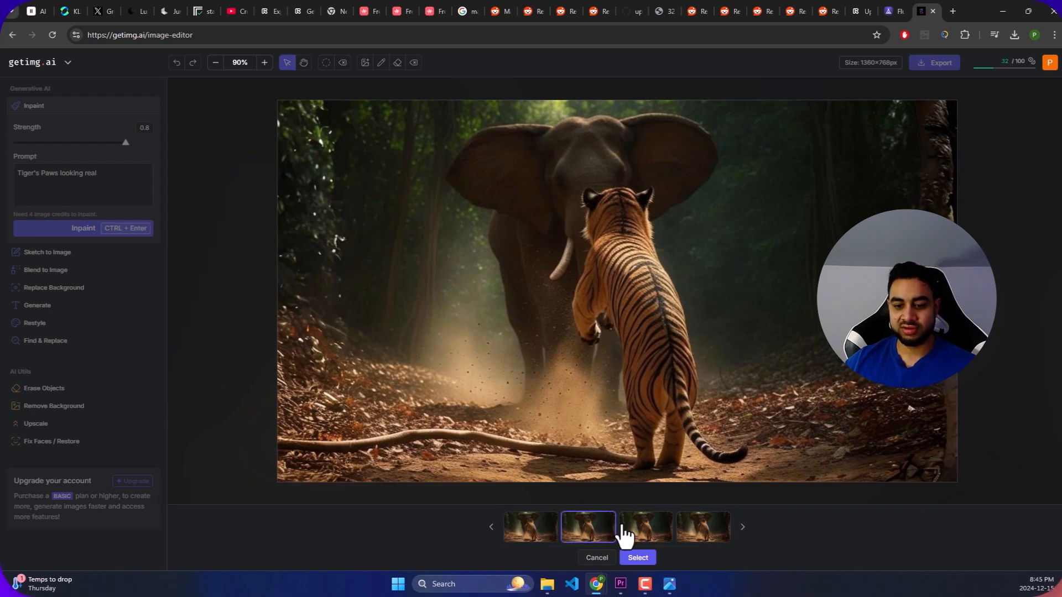
pyautogui.click(645, 536)
pyautogui.click(703, 537)
pyautogui.click(646, 534)
pyautogui.click(570, 533)
pyautogui.click(518, 531)
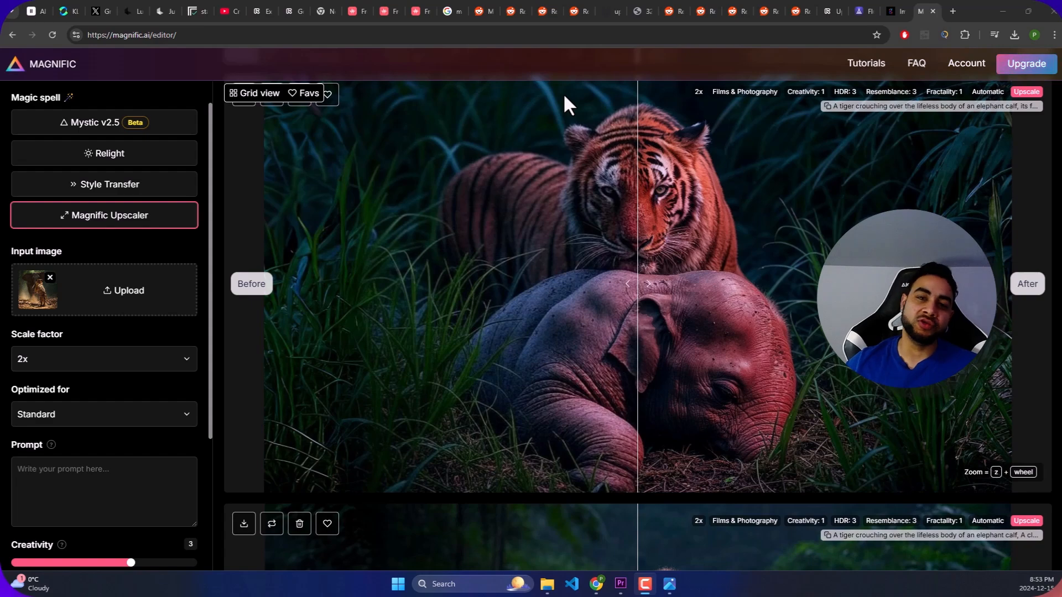
# - Revisit the Reddit thread about Magnific AI and getimg.ai's inpainted variations, then return to the Magnific editor
pyautogui.click(486, 10)
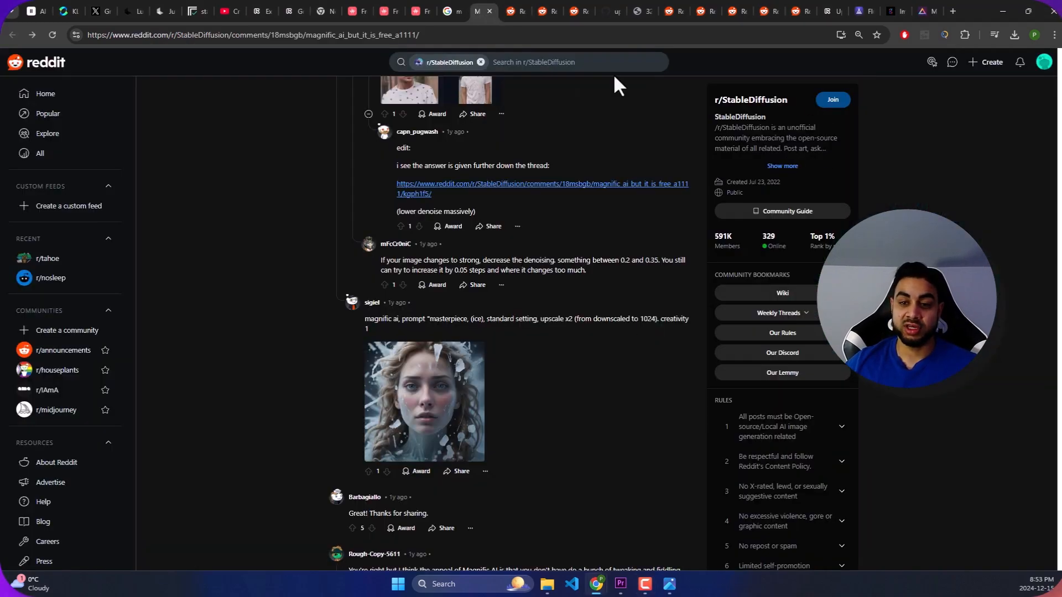
pyautogui.click(897, 10)
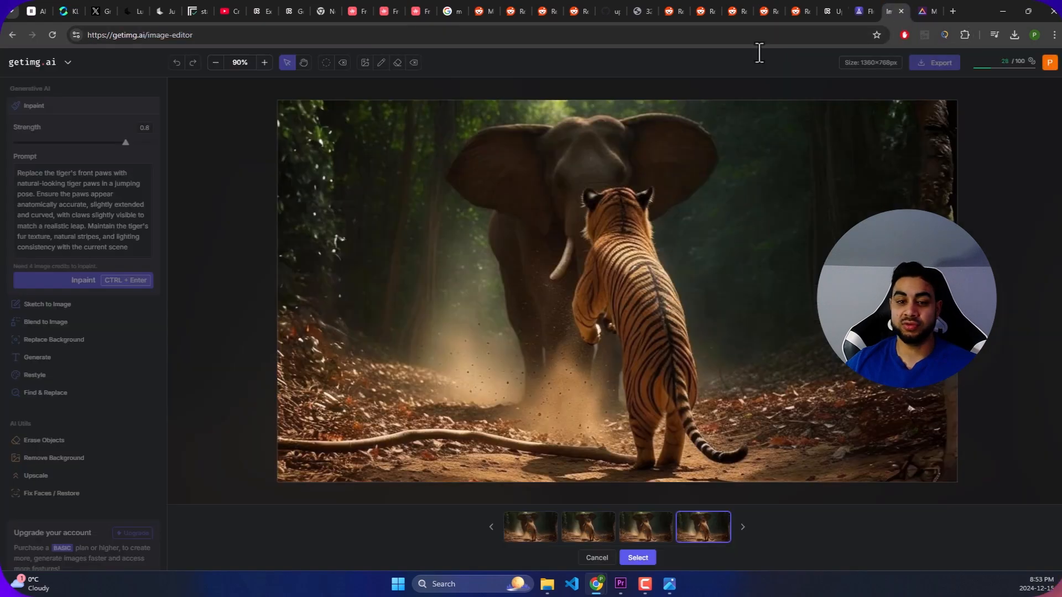
pyautogui.click(923, 11)
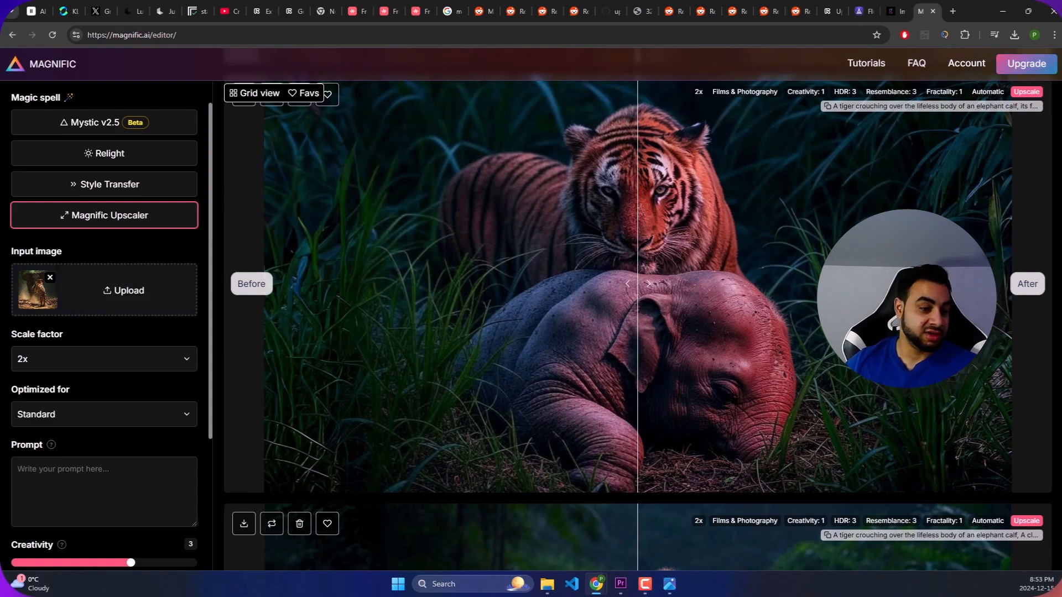
# - View the original tiger and elephant image maximized in Photos to inspect the front paws, then return to the Magnific editor
pyautogui.hotkey('alt', 'Tab')
pyautogui.hotkey('alt', 'Tab')
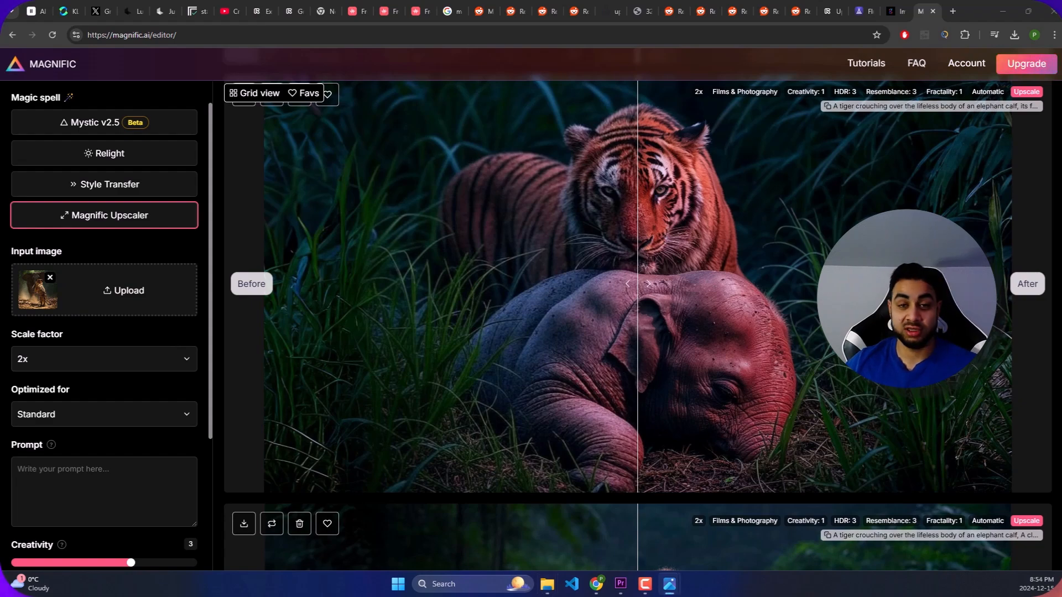
pyautogui.moveTo(0, 94); pyautogui.dragTo(493, 96)
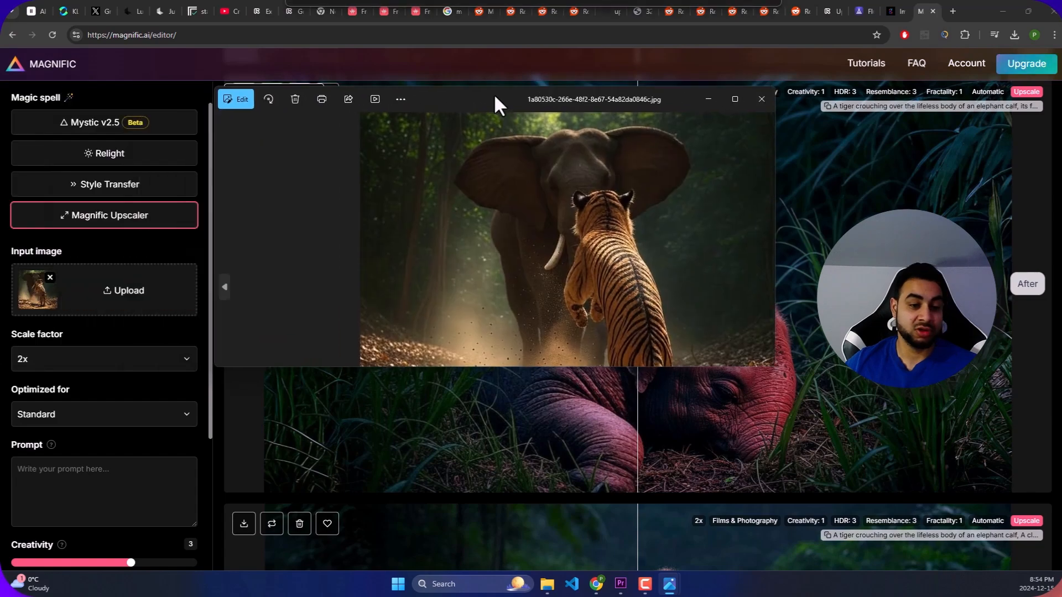
pyautogui.doubleClick(493, 91)
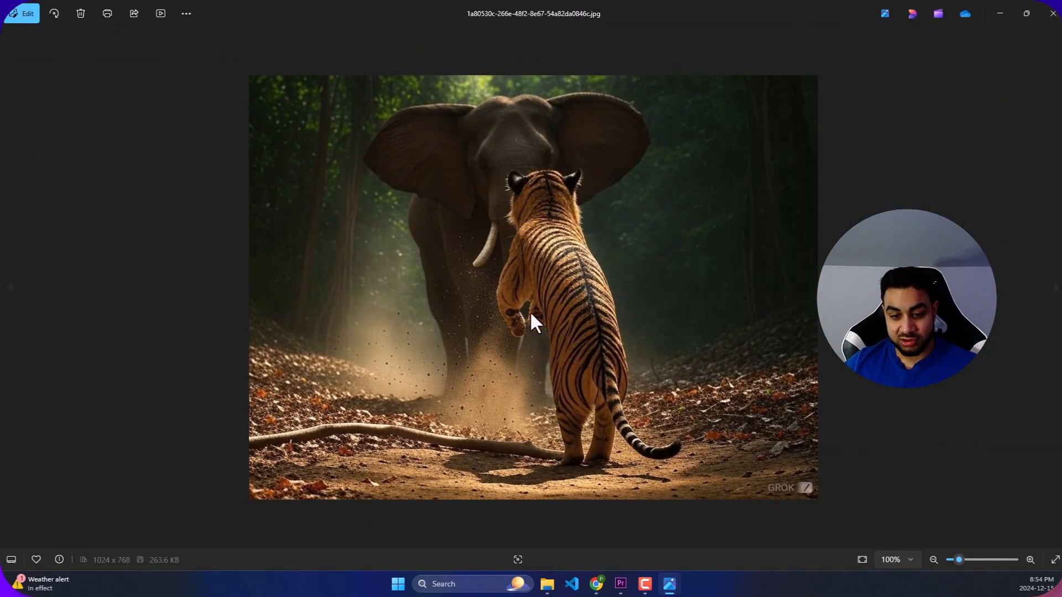
pyautogui.click(1002, 9)
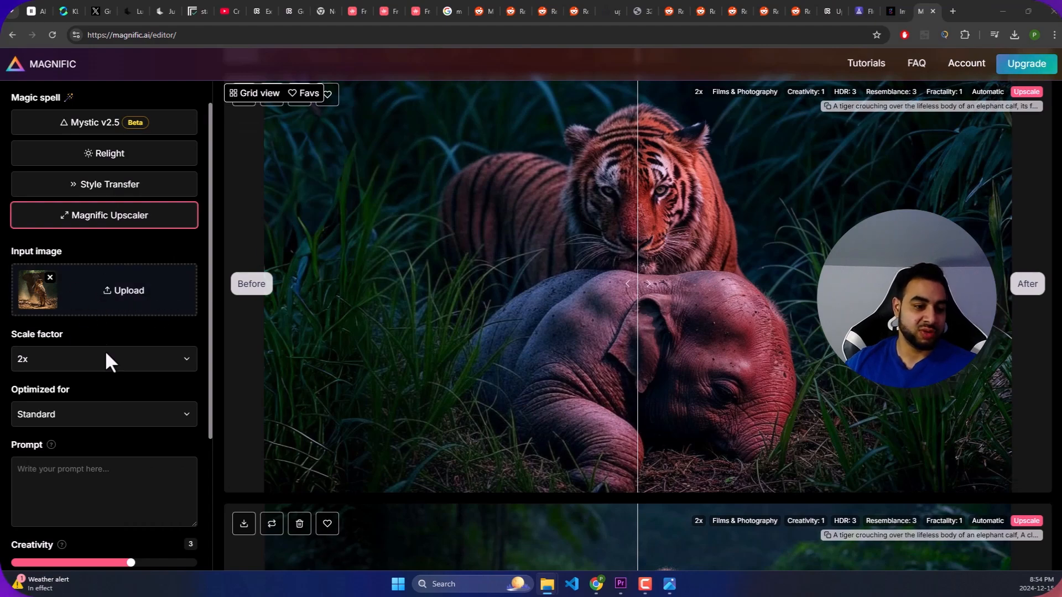
# - Optimize the Magnific upscale of the tiger and elephant image for Films & Photography
pyautogui.scroll(-2, 35, 369)
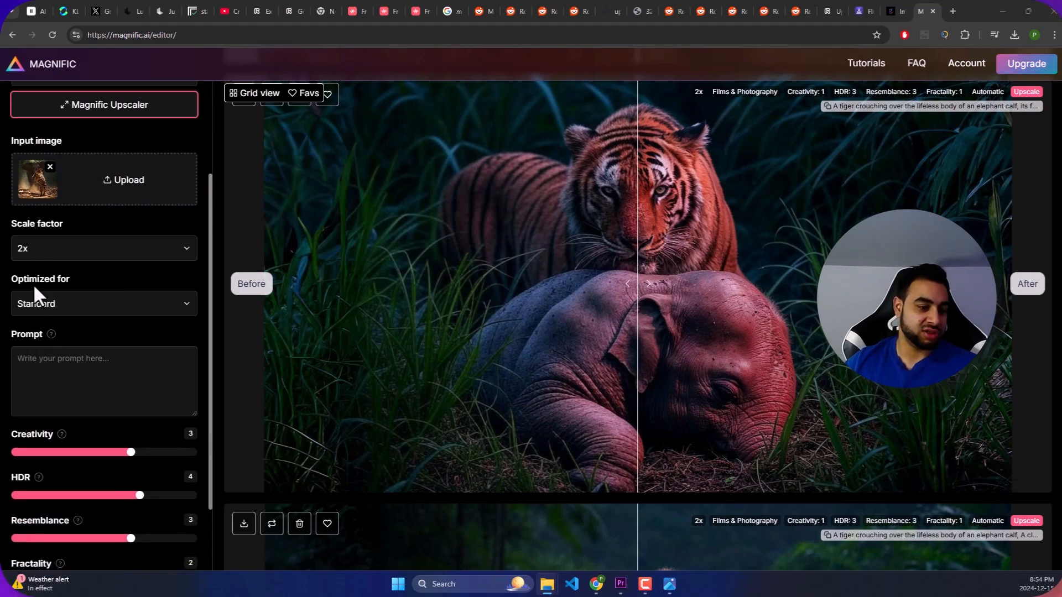
pyautogui.click(63, 302)
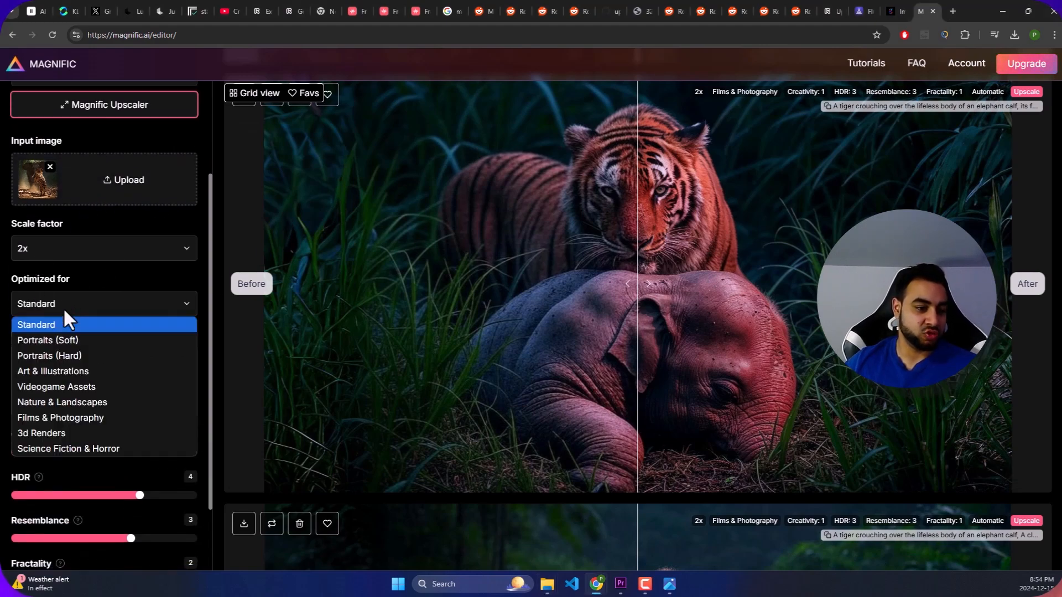
pyautogui.click(62, 418)
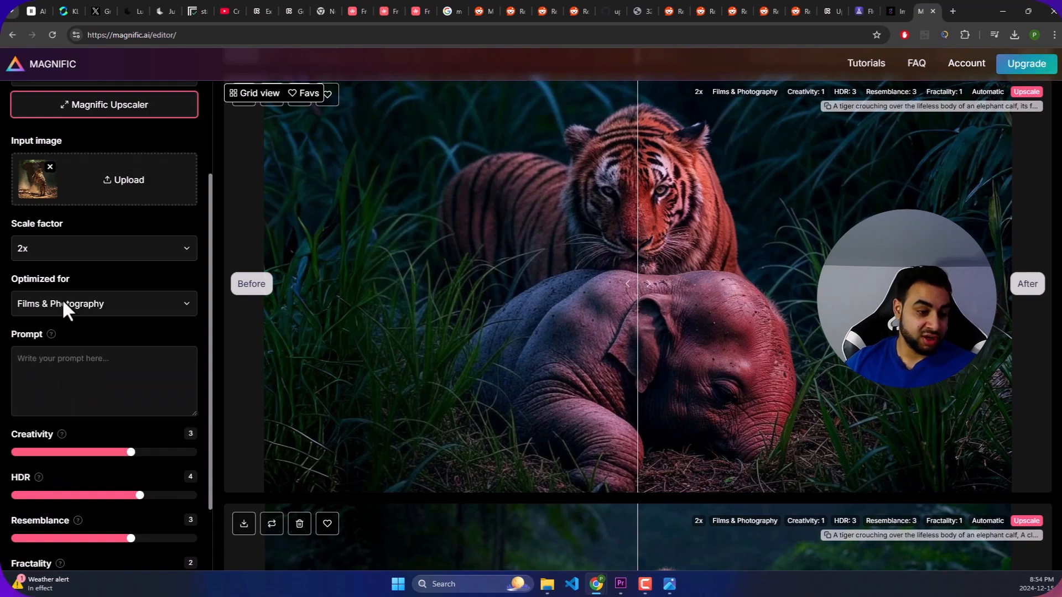
# - Paste the copied prompt about replacing the tiger's front paws with natural-looking paws as the upscale prompt
pyautogui.scroll(-3, 69, 332)
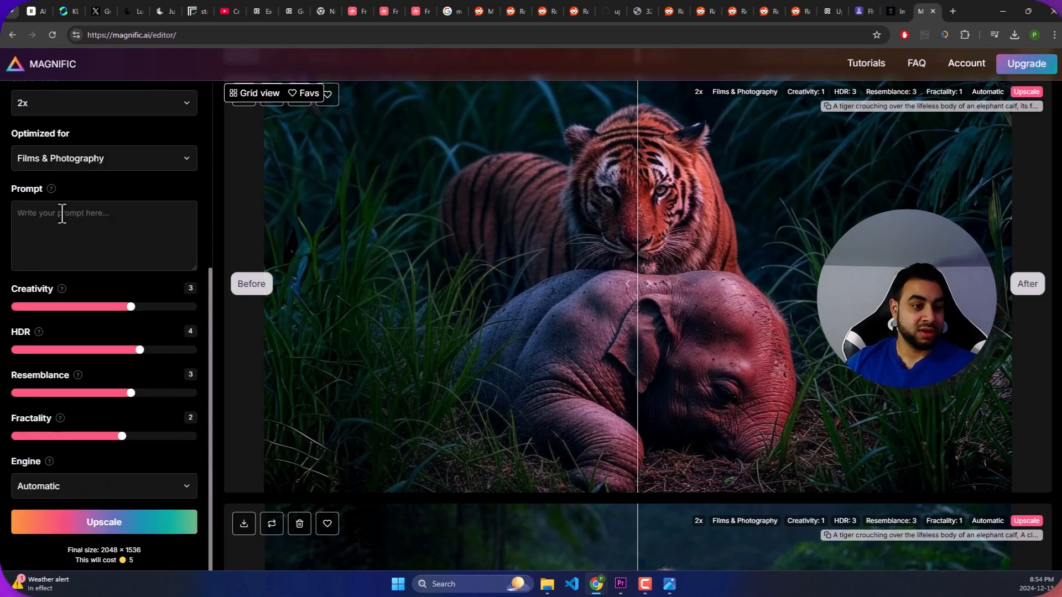
pyautogui.hotkey('ctrl', 'v')
pyautogui.scroll(3, 117, 244)
pyautogui.scroll(-1, 116, 243)
pyautogui.scroll(-1, 116, 243)
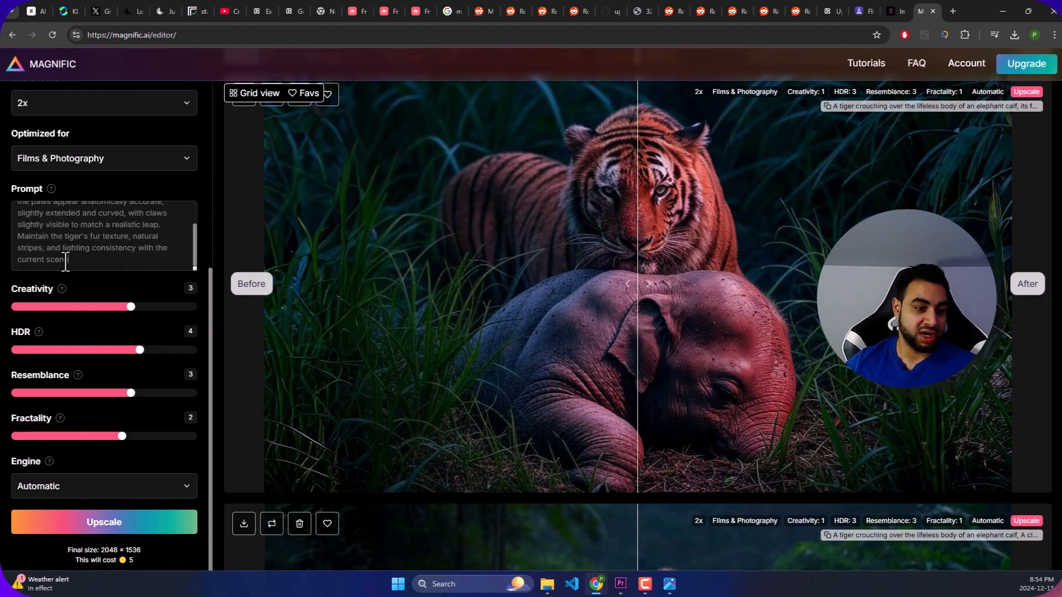
pyautogui.scroll(-2, 168, 280)
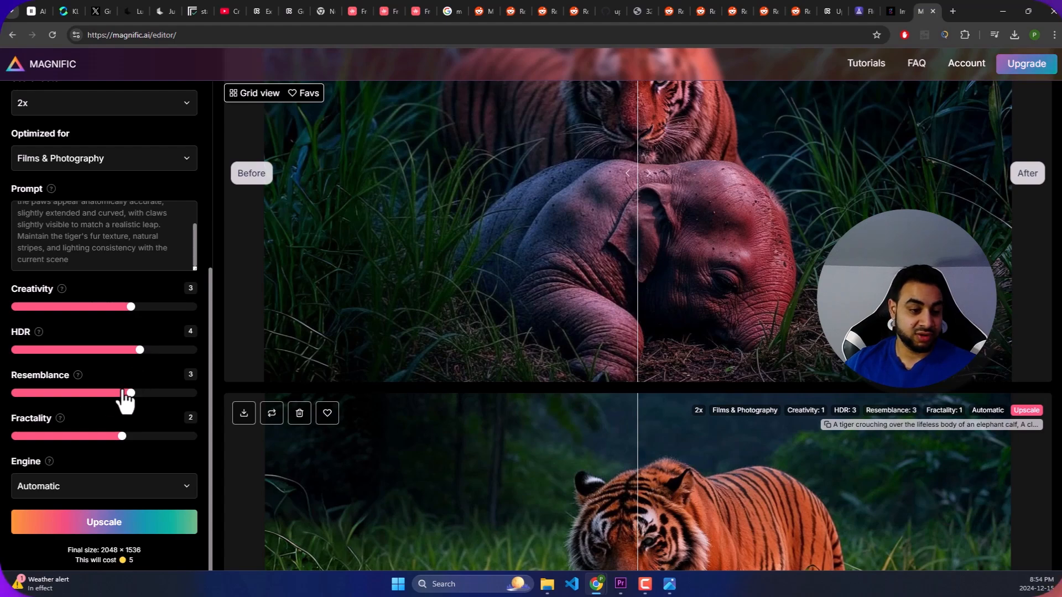
# - Set Resemblance to 1 and start the 2x upscale
pyautogui.moveTo(77, 381)
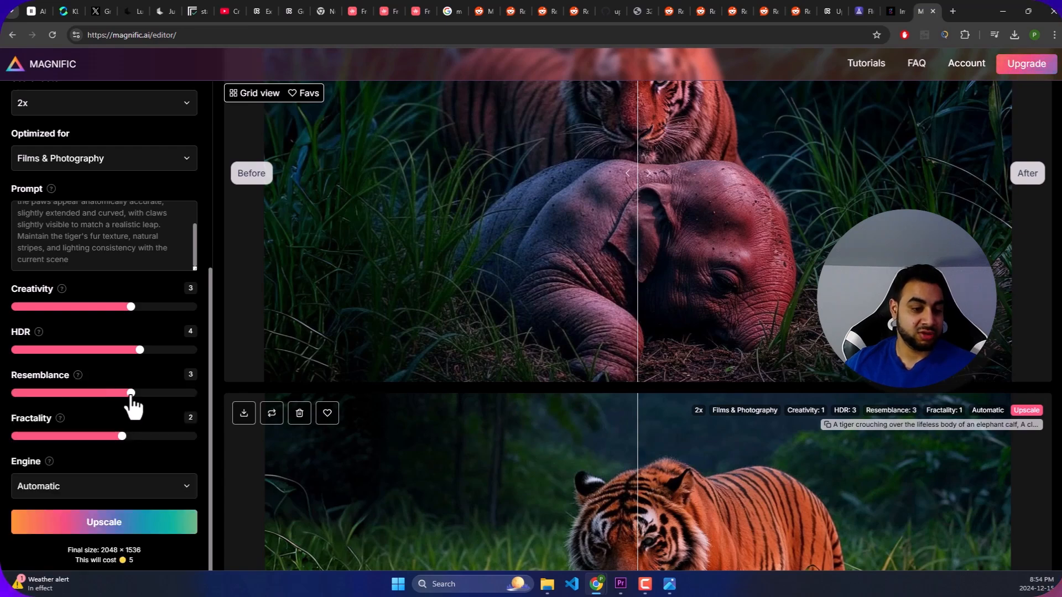
pyautogui.moveTo(127, 394); pyautogui.dragTo(113, 393)
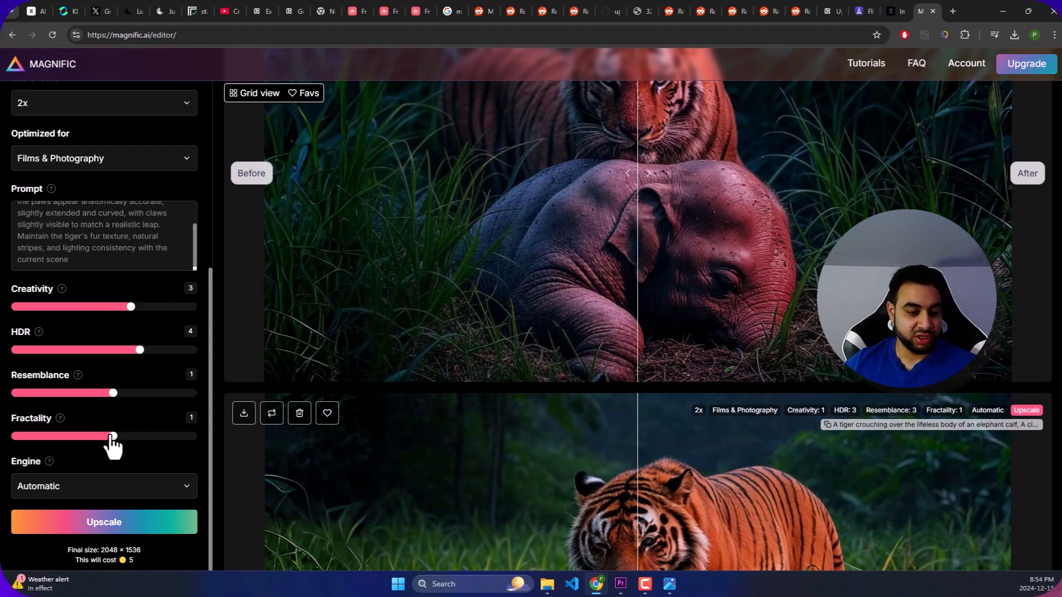
pyautogui.moveTo(61, 419)
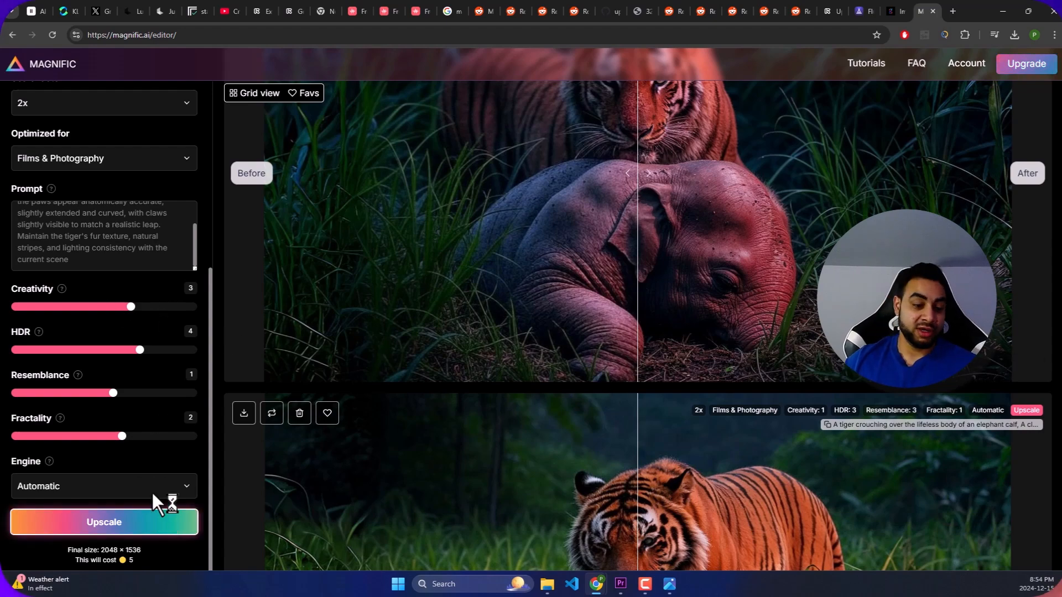
pyautogui.click(143, 534)
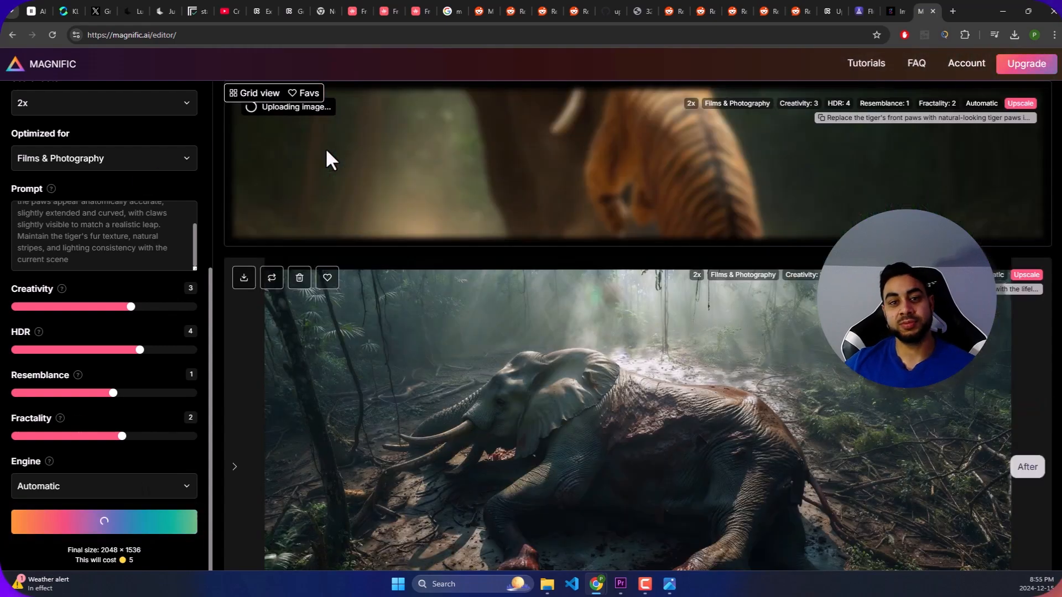
# - Compare the original and the upscaled tiger and elephant image across the full before/after range
pyautogui.scroll(1, 454, 157)
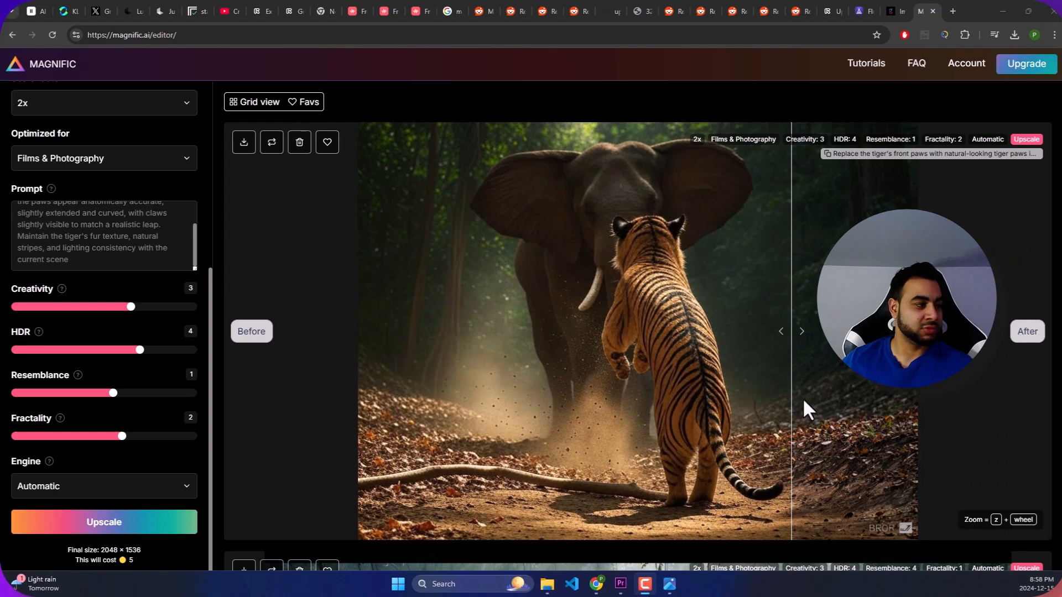
pyautogui.moveTo(794, 324); pyautogui.dragTo(823, 340)
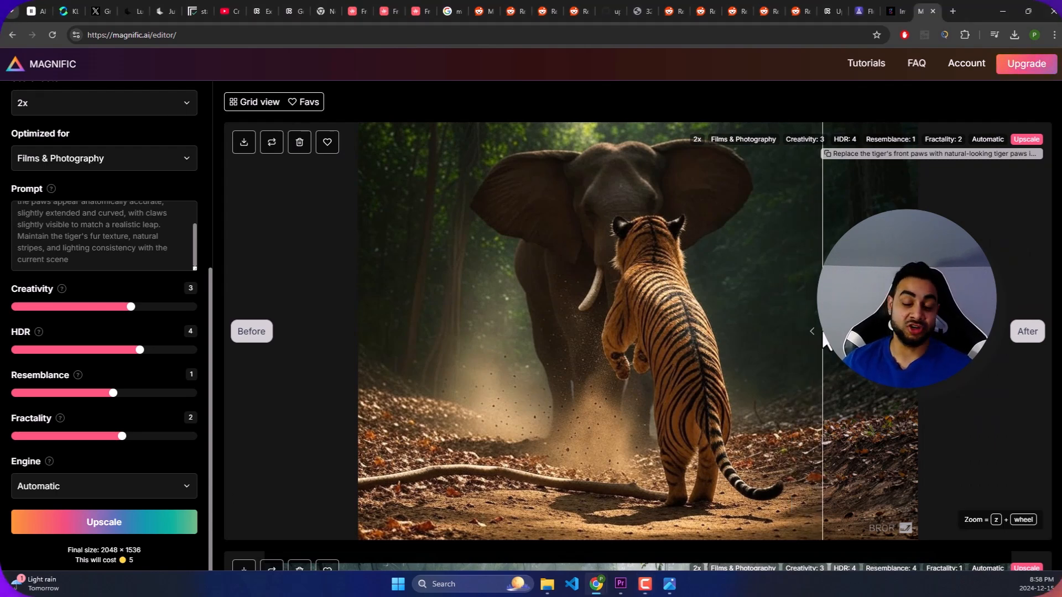
pyautogui.moveTo(817, 329); pyautogui.dragTo(365, 294)
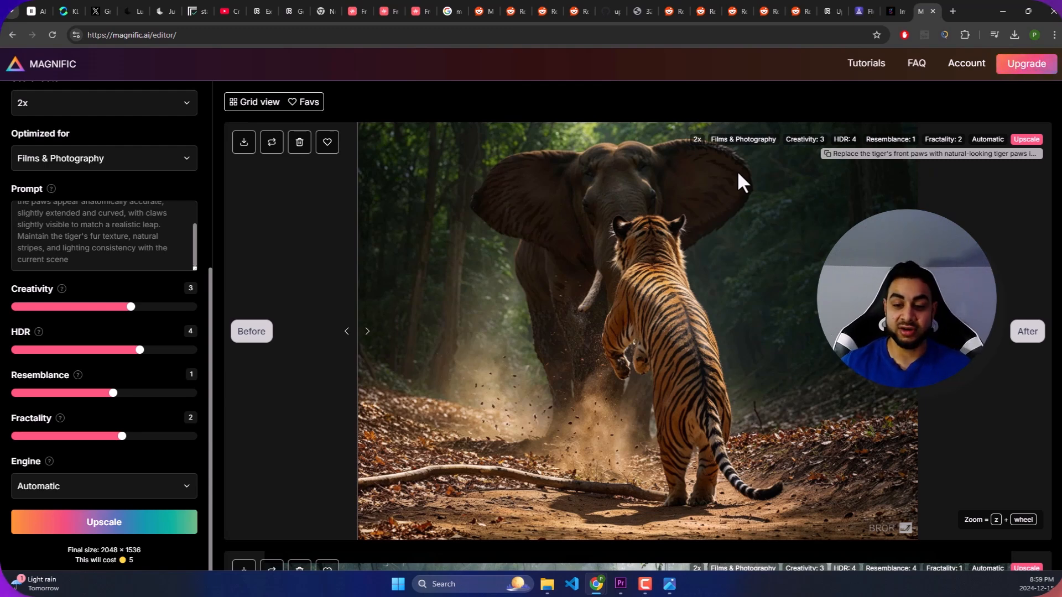
# - Download the upscaled tiger and elephant image from Magnific
pyautogui.click(244, 143)
pyautogui.click(263, 176)
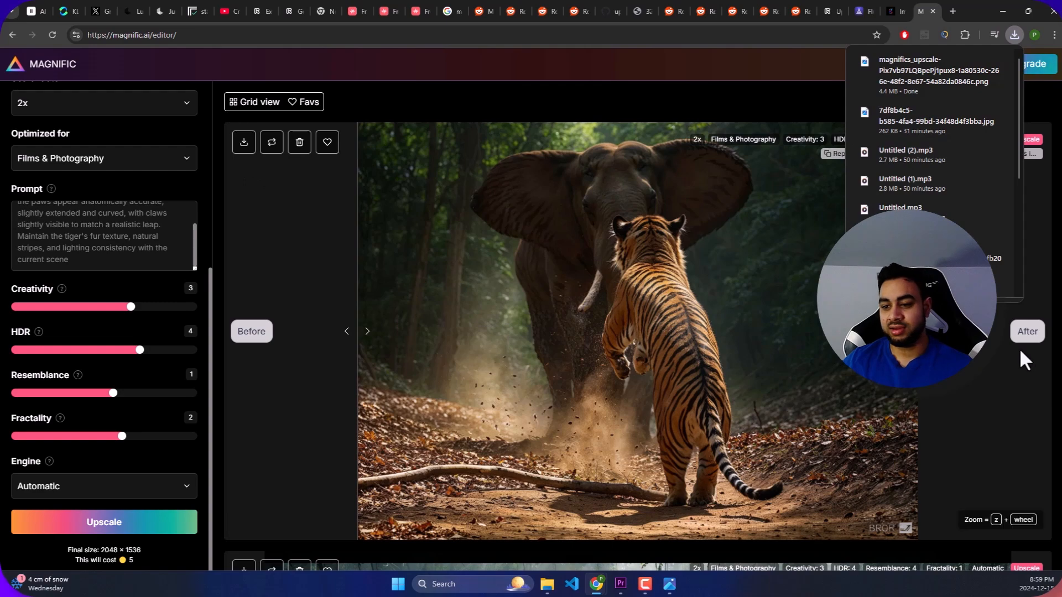
pyautogui.click(983, 355)
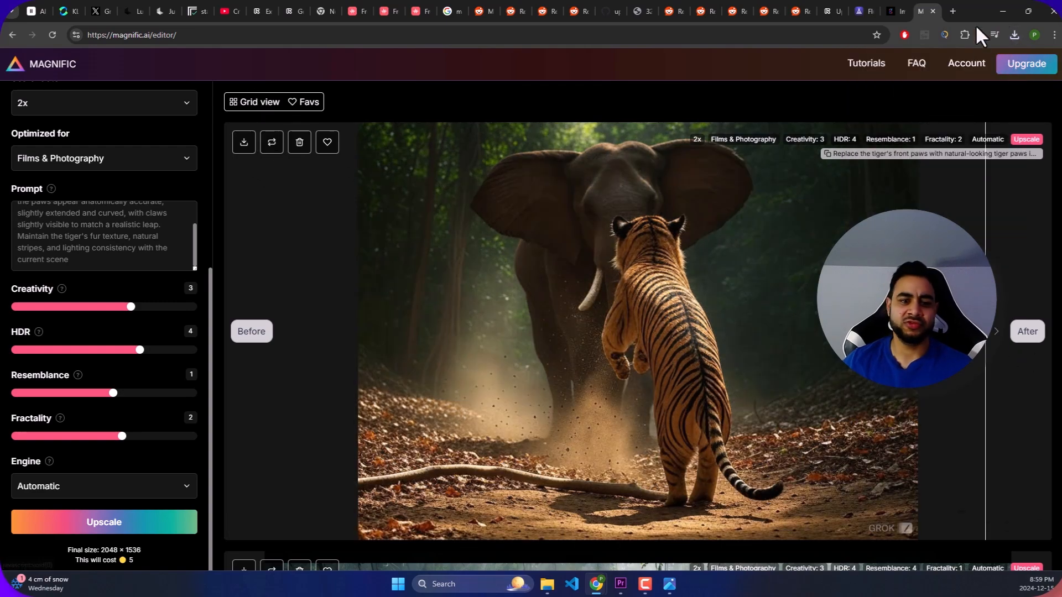
# - Switch to Runway and go back from its image upscaler to the full tool library
pyautogui.click(893, 2)
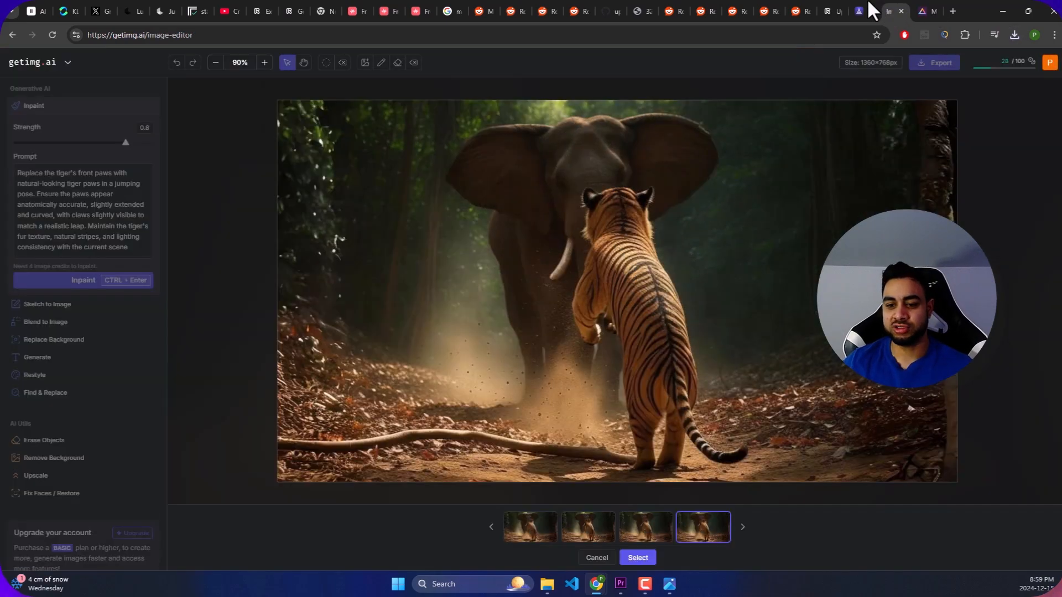
pyautogui.click(865, 2)
pyautogui.click(886, 2)
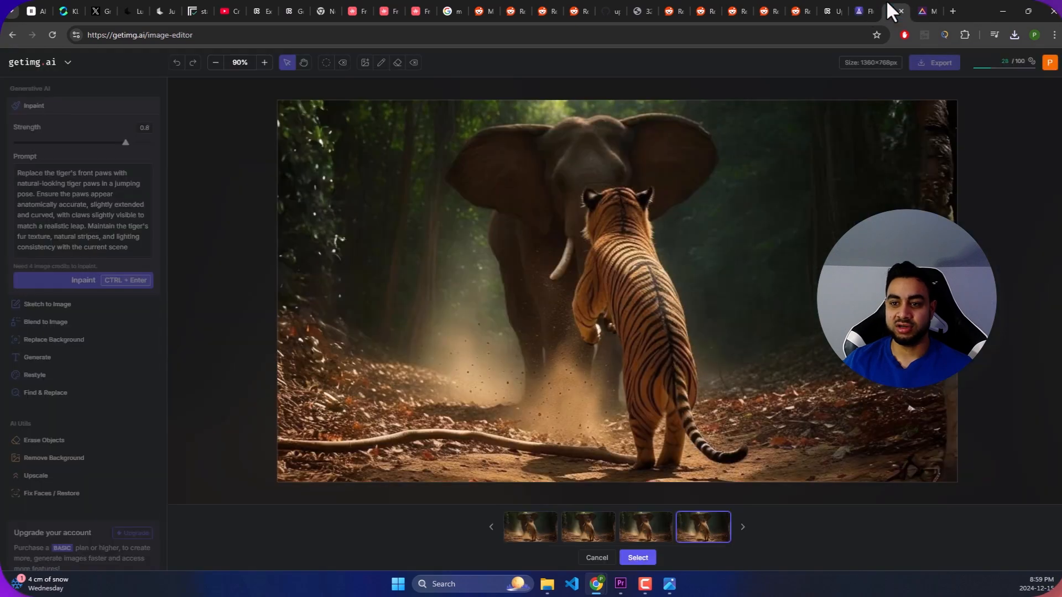
pyautogui.click(831, 5)
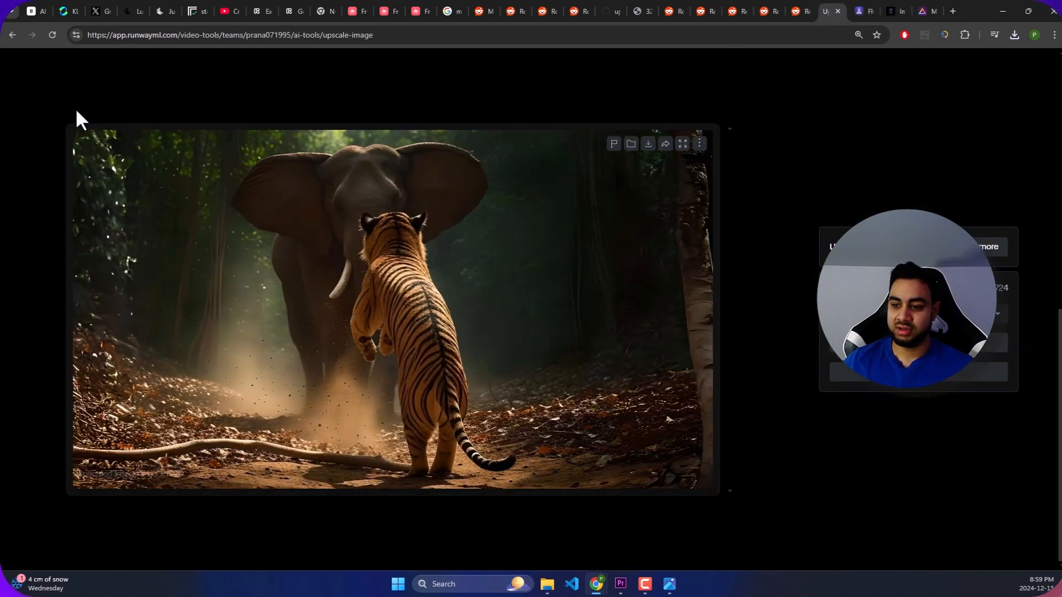
pyautogui.click(11, 34)
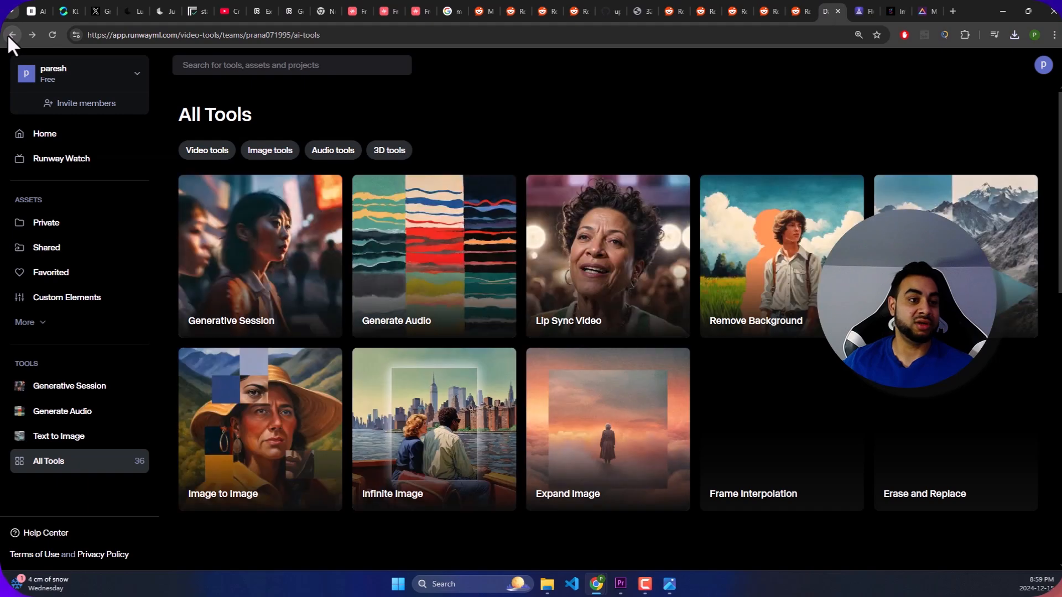
pyautogui.scroll(-10, 343, 288)
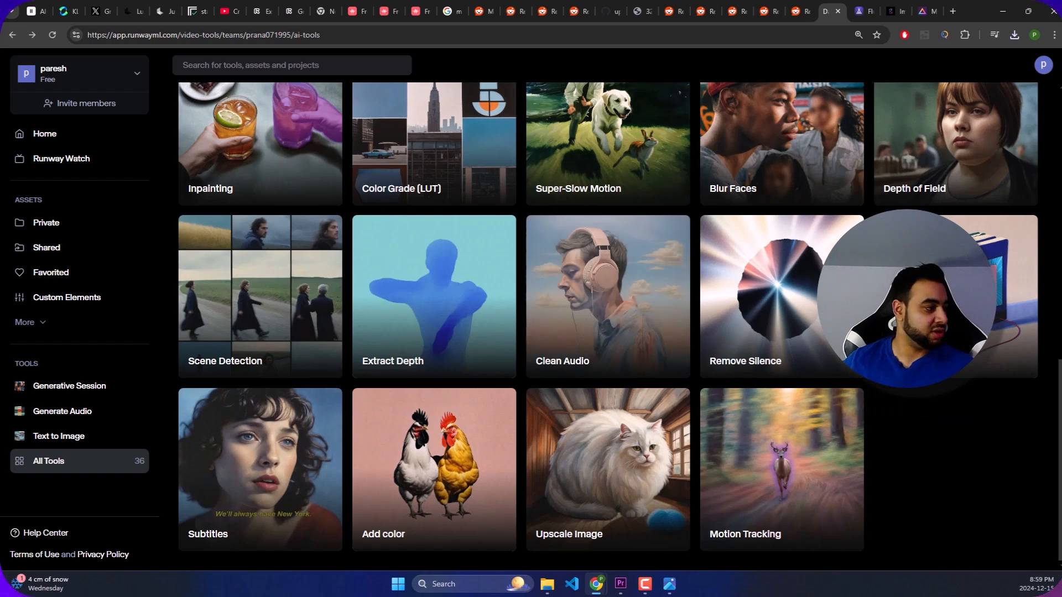
# - In Photos, crop the watermark strip off the bottom of the upscaled image to 2048 x 1461, save it and close Photos
pyautogui.hotkey('alt', 'Tab')
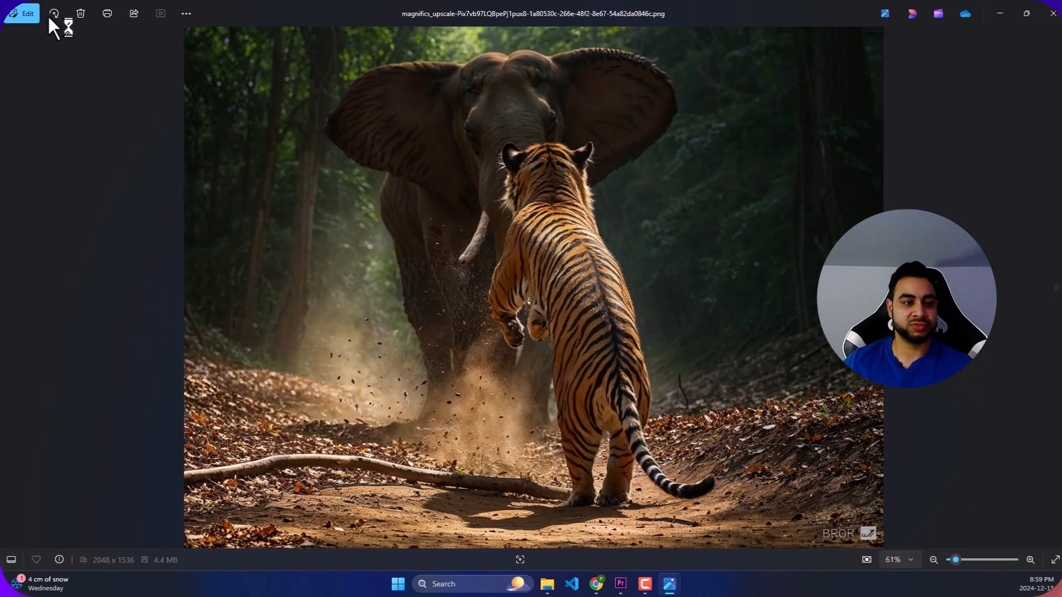
pyautogui.click(23, 14)
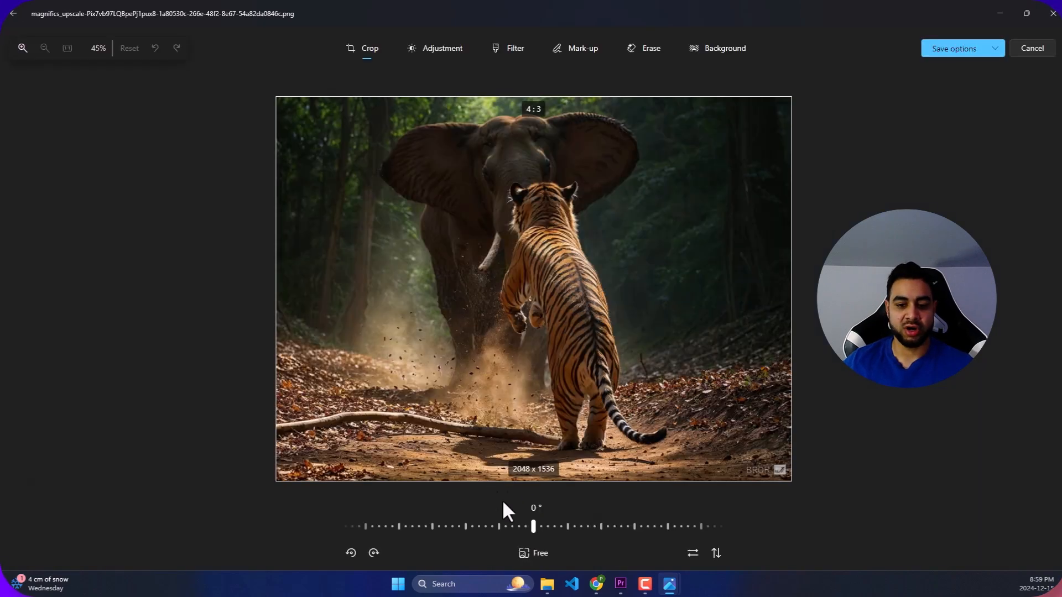
pyautogui.click(532, 554)
pyautogui.moveTo(534, 482); pyautogui.dragTo(543, 465)
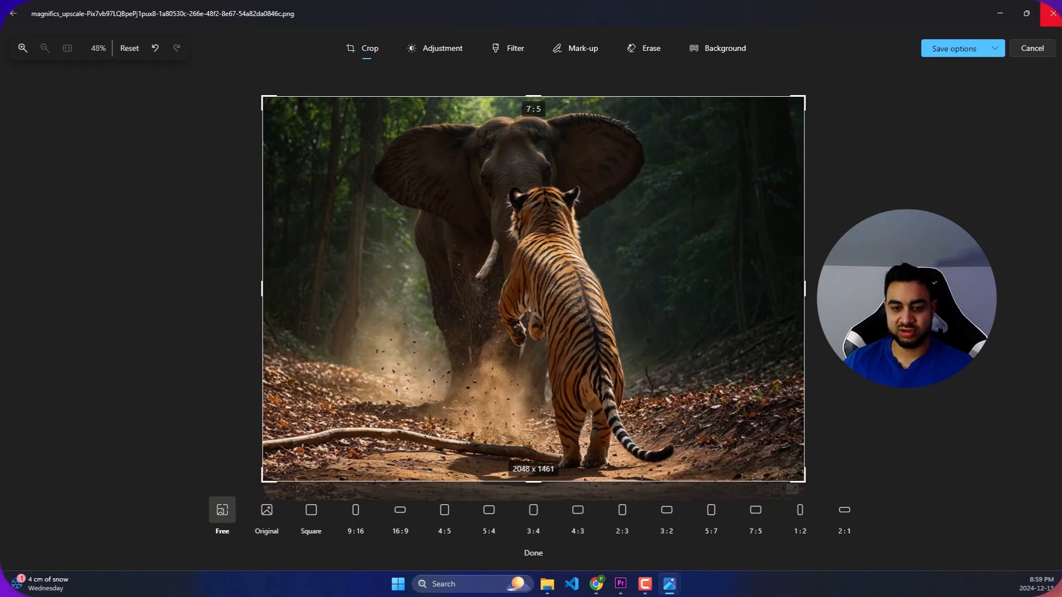
pyautogui.click(993, 50)
pyautogui.click(944, 92)
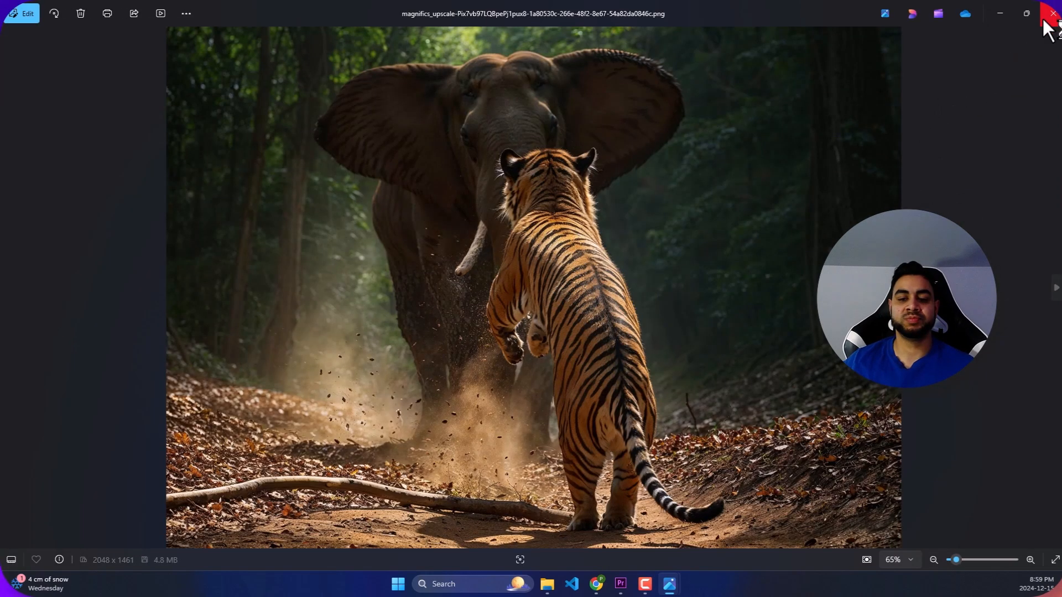
pyautogui.click(1053, 11)
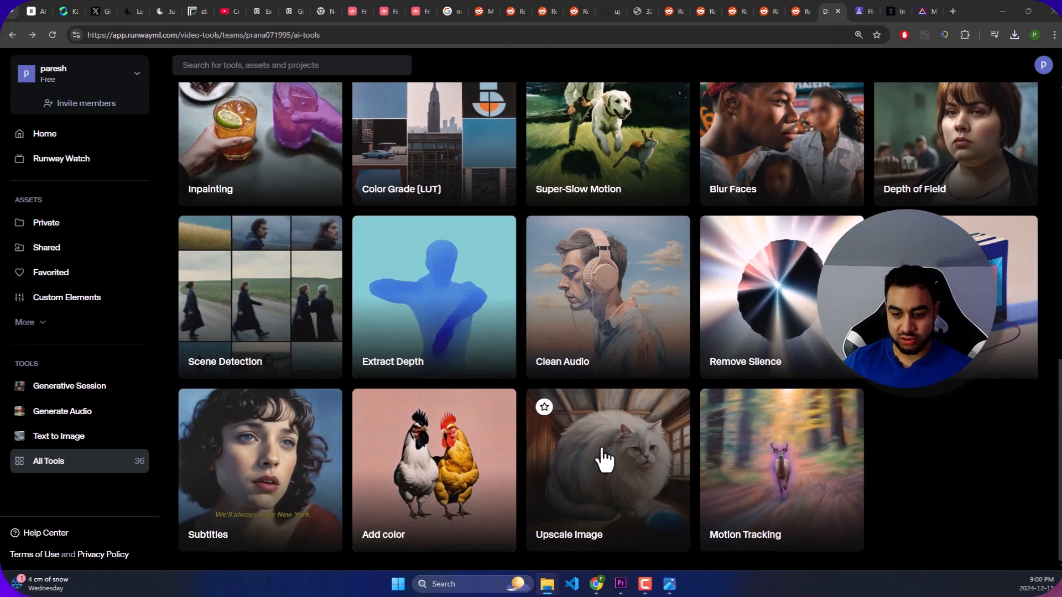
# - Find the Expand Image tool in Runway's tool library and open it
pyautogui.scroll(3, 604, 459)
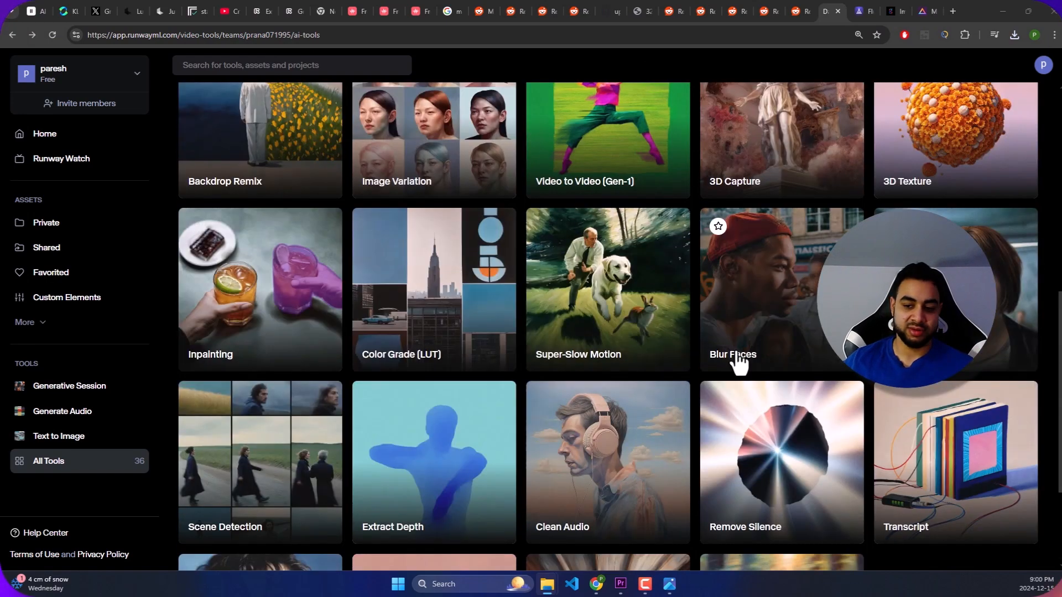
pyautogui.scroll(7, 726, 360)
pyautogui.scroll(-5, 398, 420)
pyautogui.scroll(-1, 398, 420)
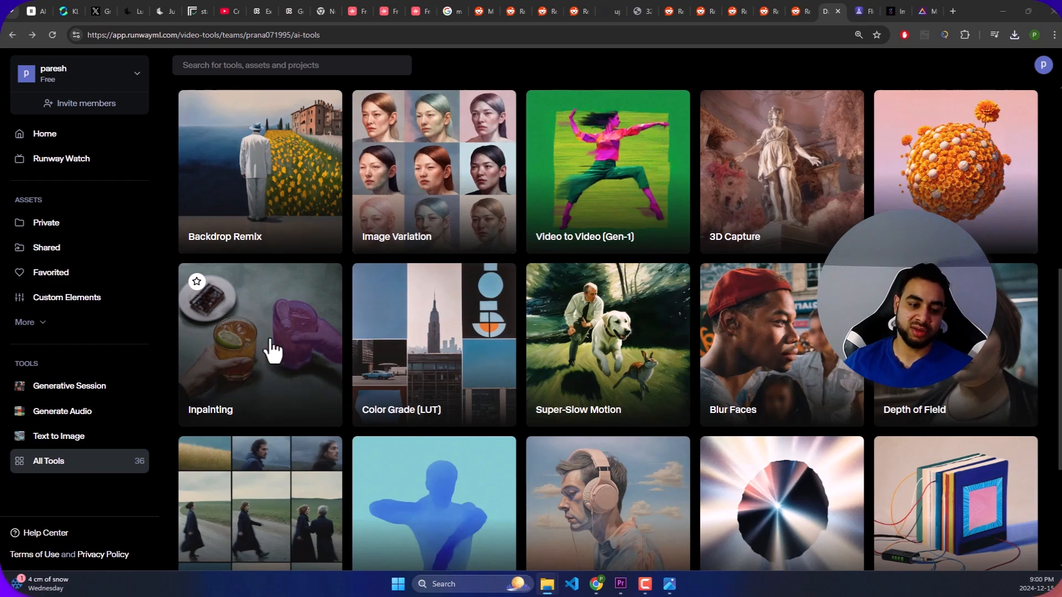
pyautogui.scroll(4, 564, 339)
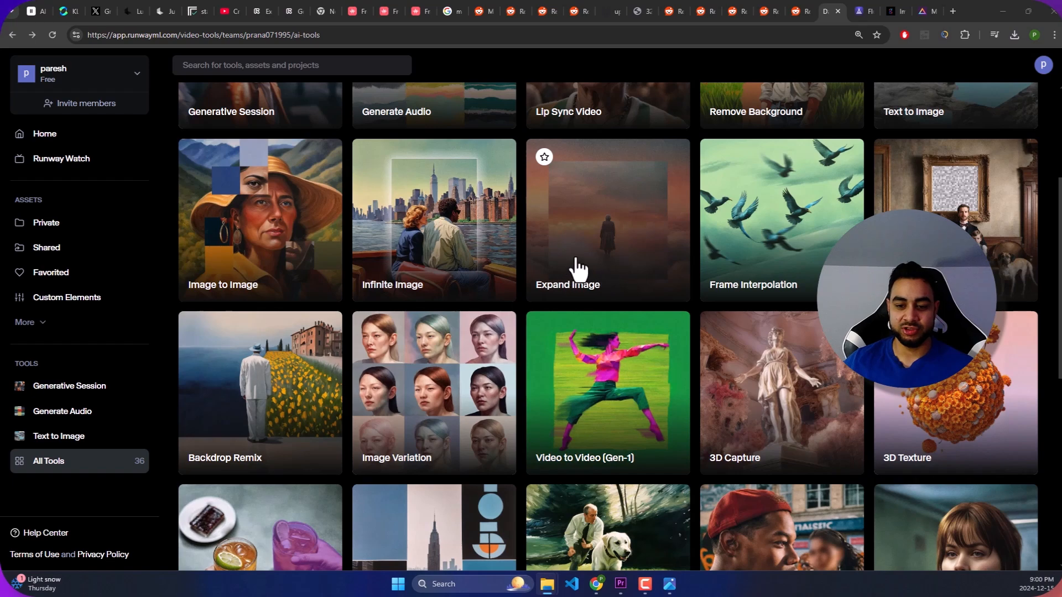
pyautogui.click(591, 249)
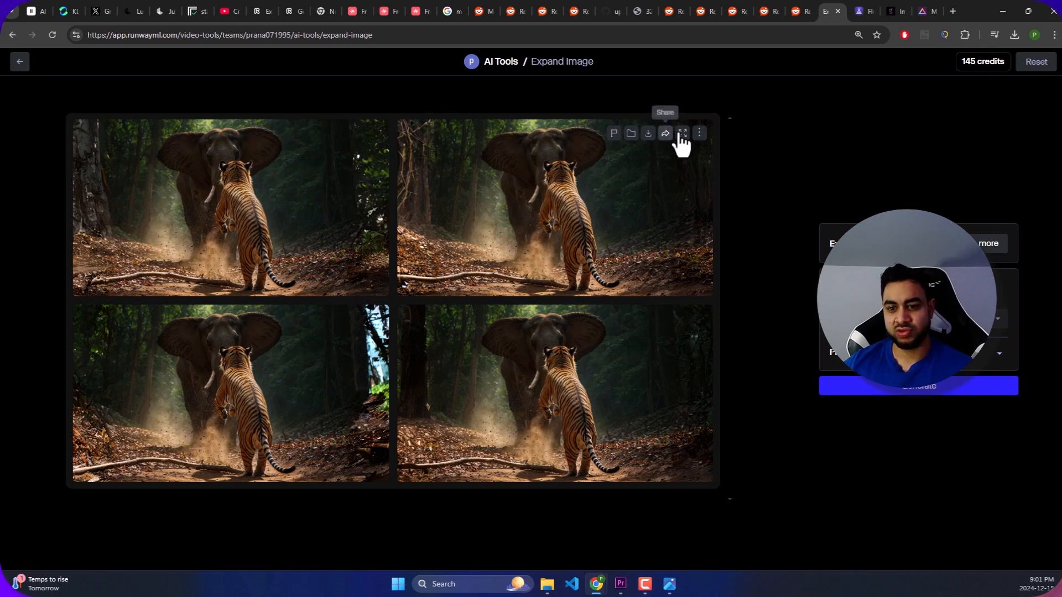
# - Download the second expanded variation, view it in Photos, and return to Runway
pyautogui.click(647, 139)
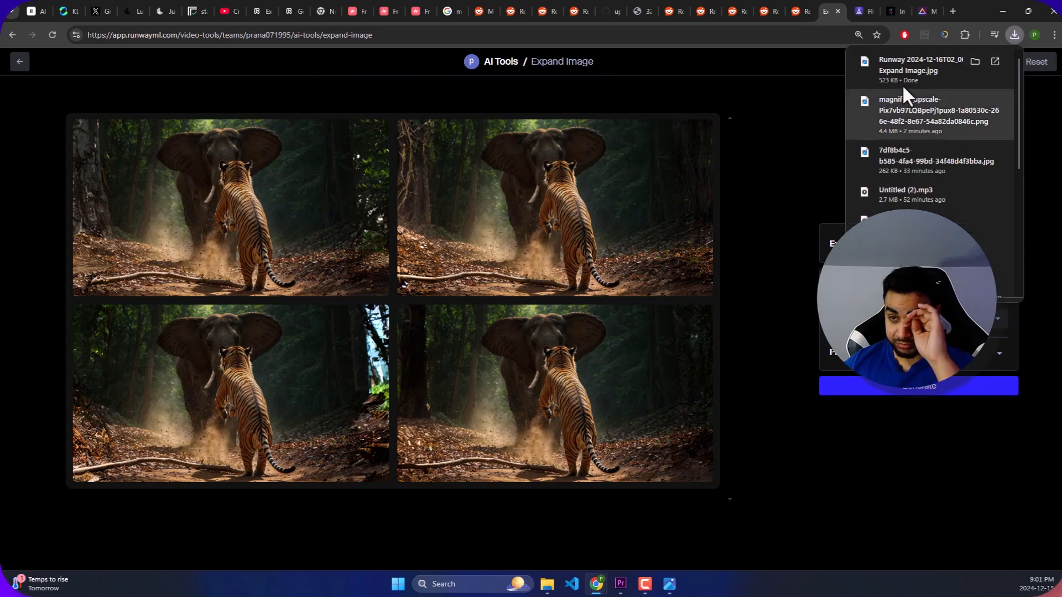
pyautogui.click(924, 65)
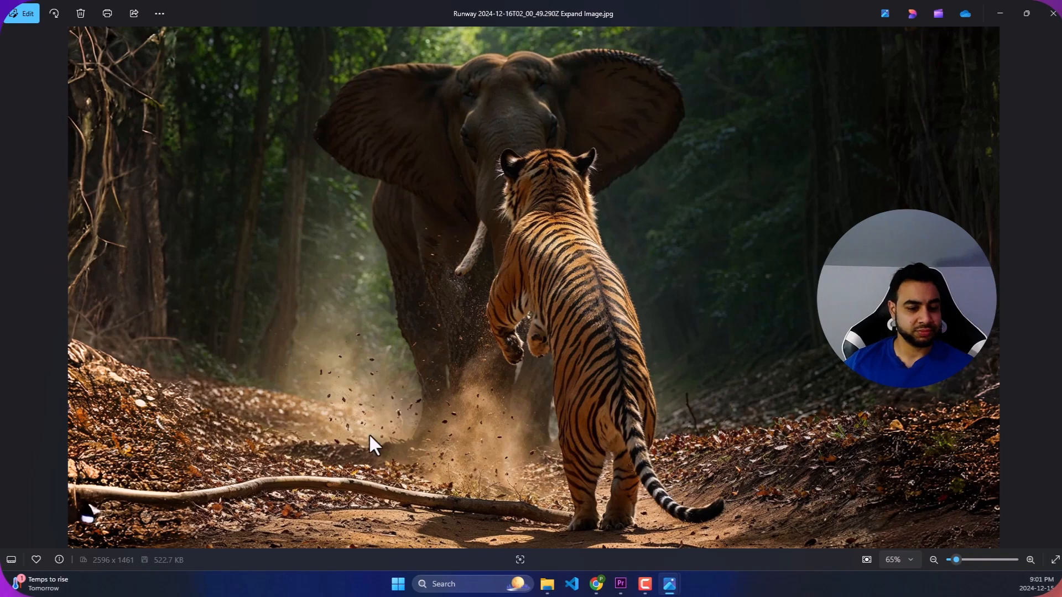
pyautogui.click(1053, 13)
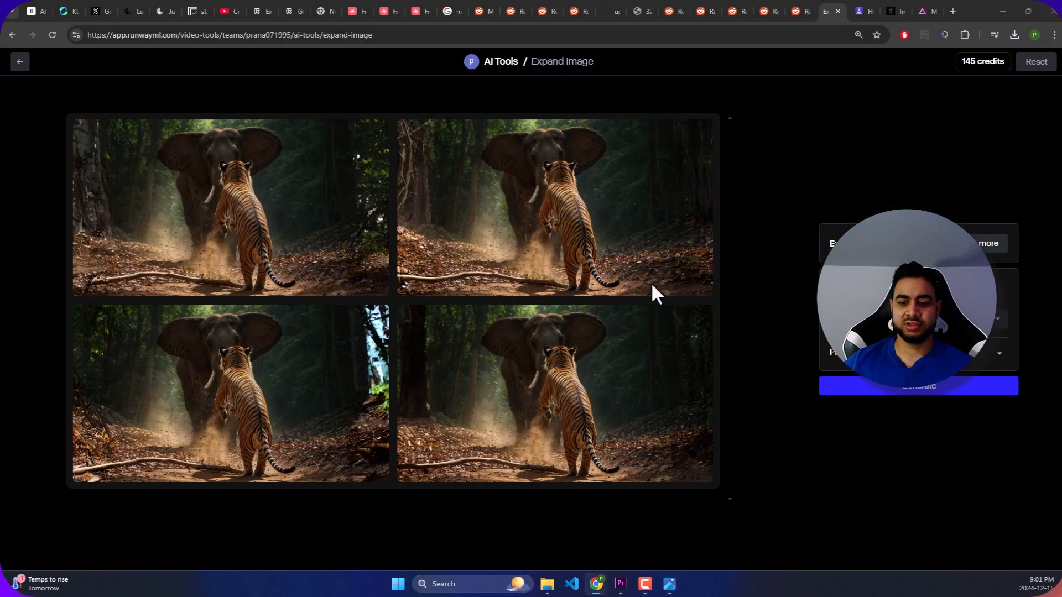
# - Leave Expand Image and reopen Runway's full tool library
pyautogui.click(19, 64)
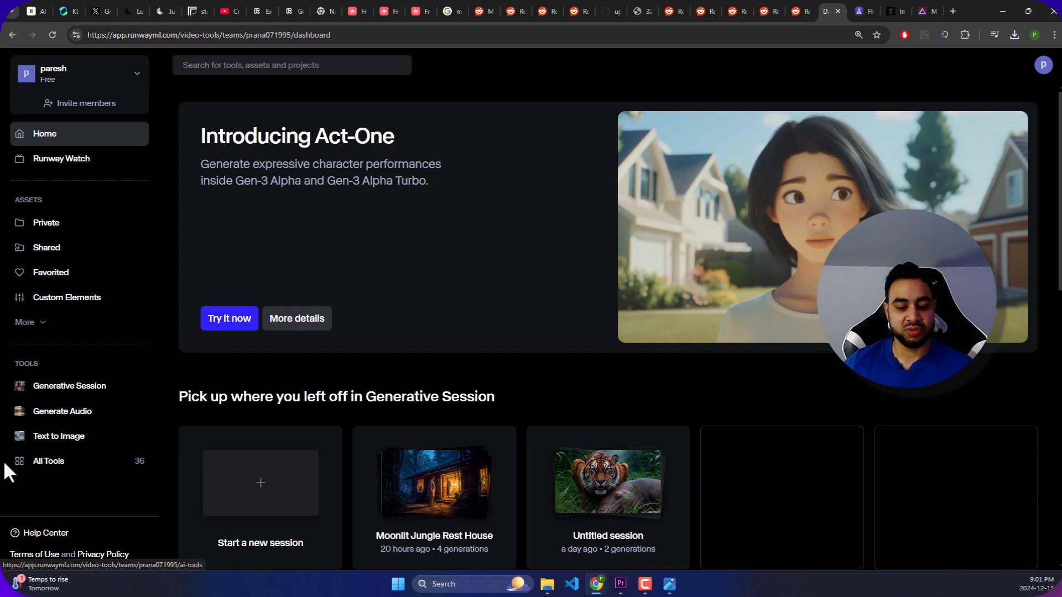
pyautogui.click(62, 463)
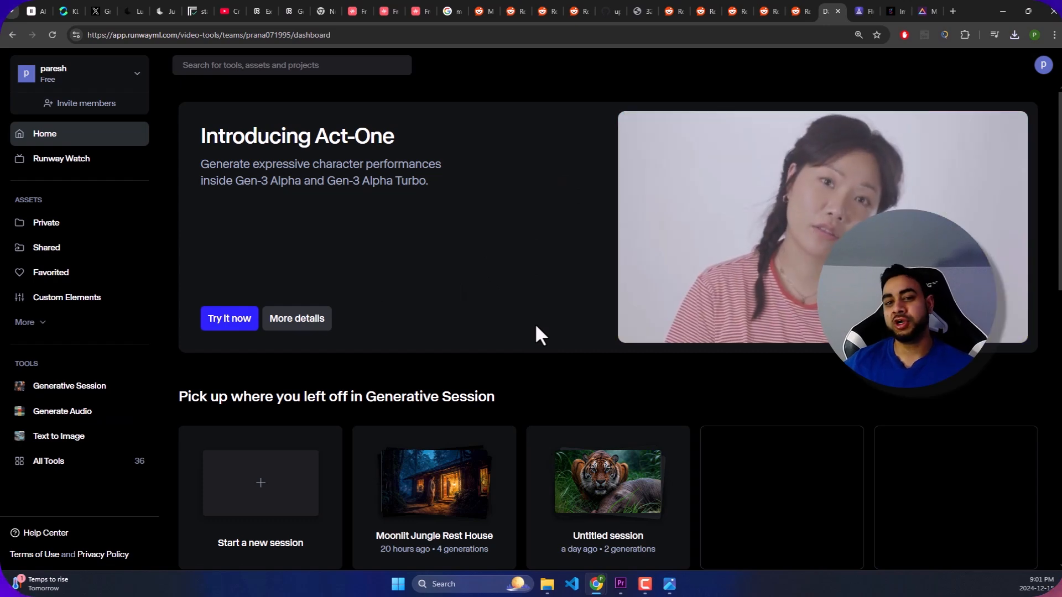
pyautogui.click(77, 463)
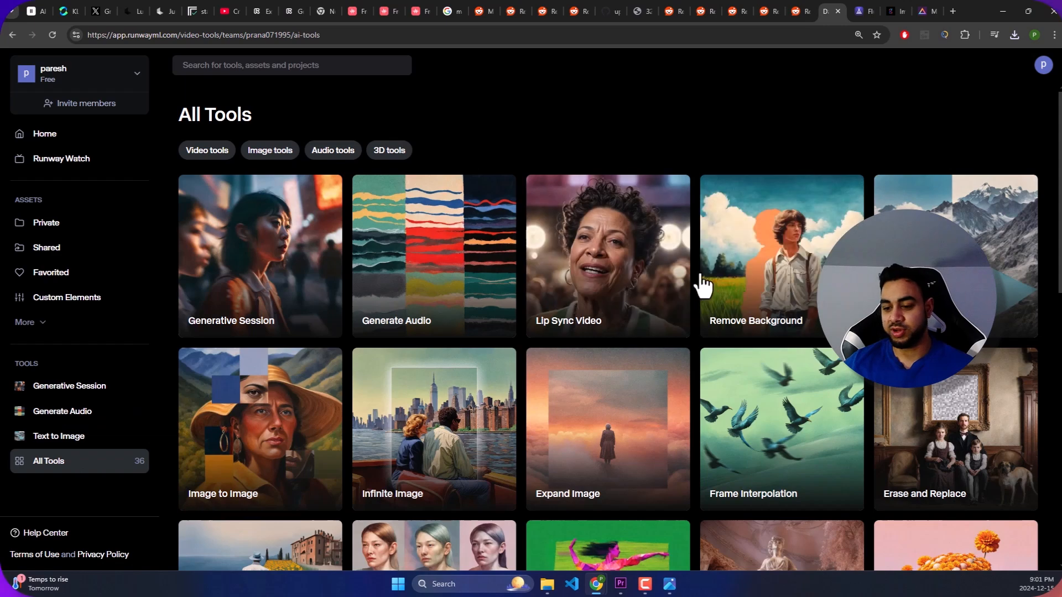
# - Look through Runway's full tool library for a tool to use on the expanded image
pyautogui.scroll(-2, 698, 271)
pyautogui.scroll(-1, 766, 273)
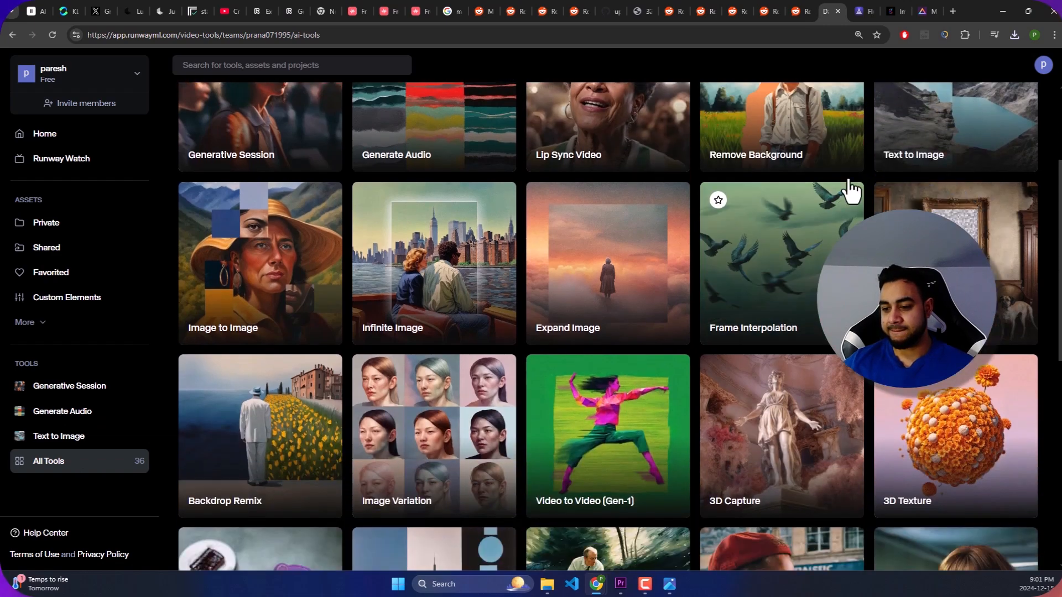
pyautogui.scroll(1, 612, 232)
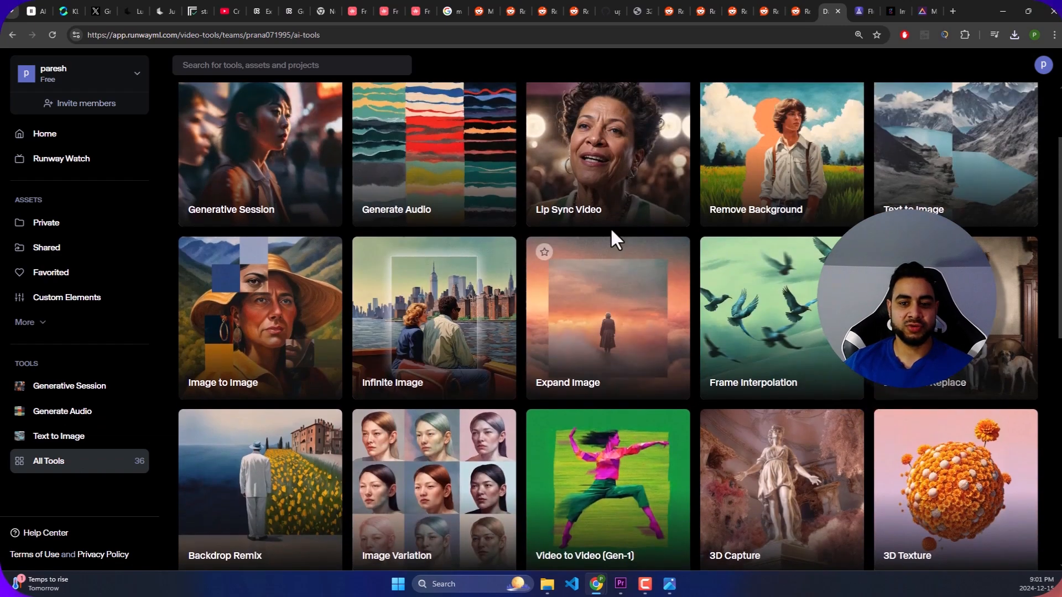
pyautogui.scroll(-2, 412, 296)
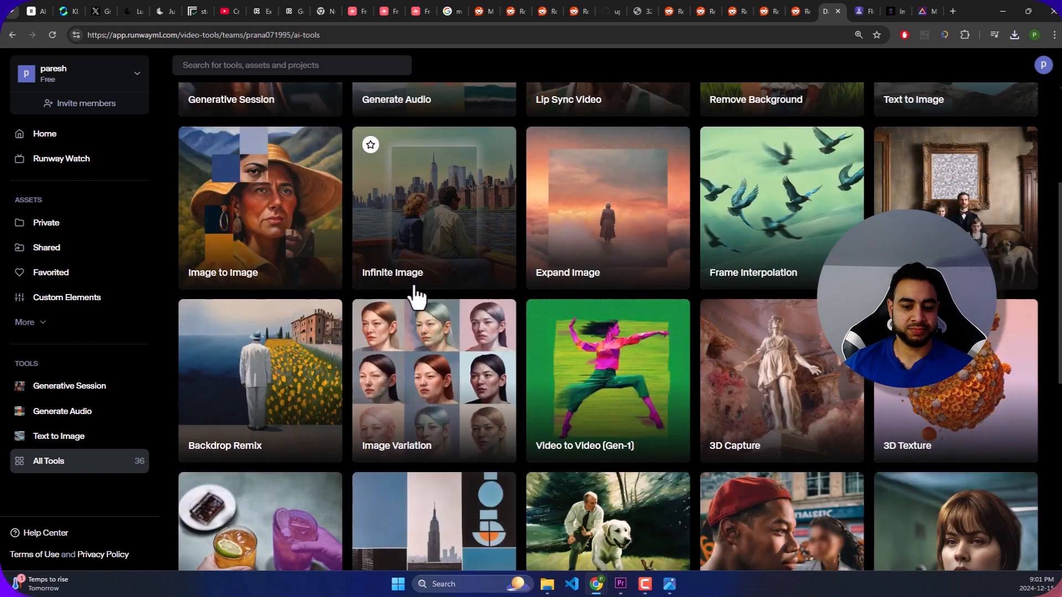
pyautogui.scroll(-2, 608, 260)
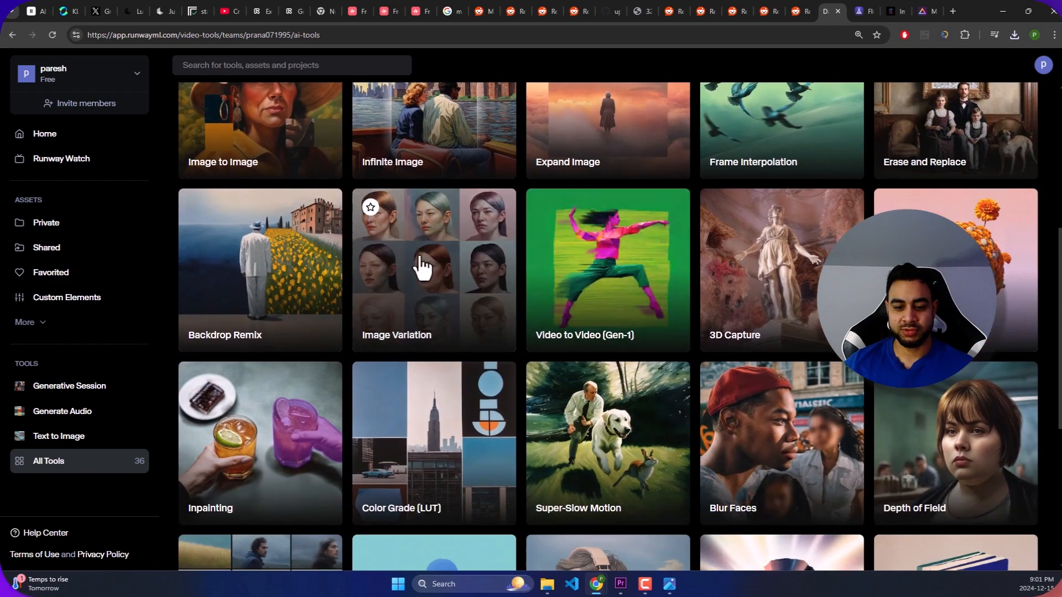
pyautogui.scroll(1, 744, 293)
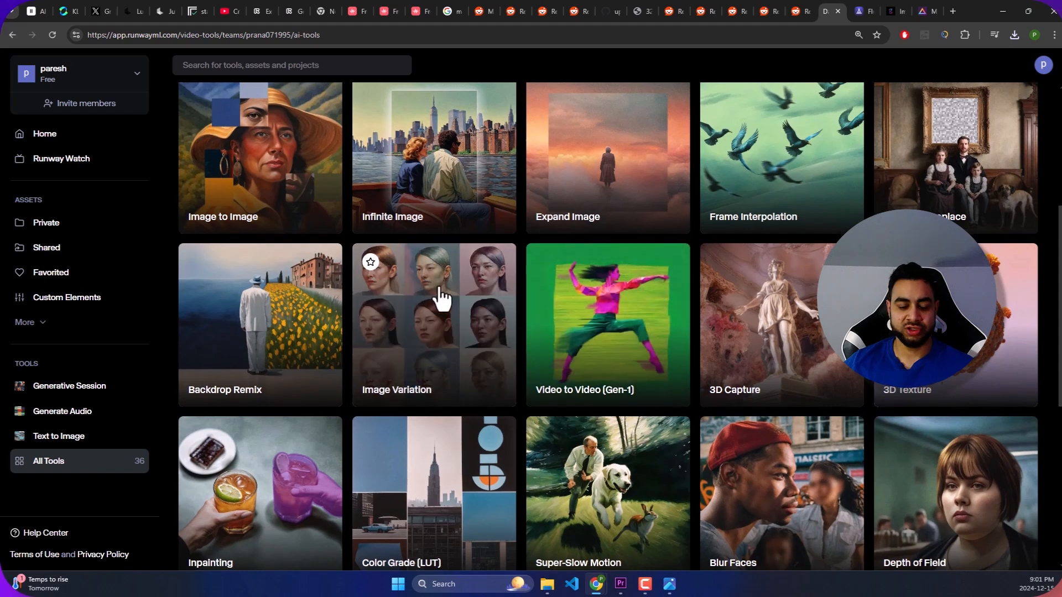
pyautogui.scroll(-5, 442, 296)
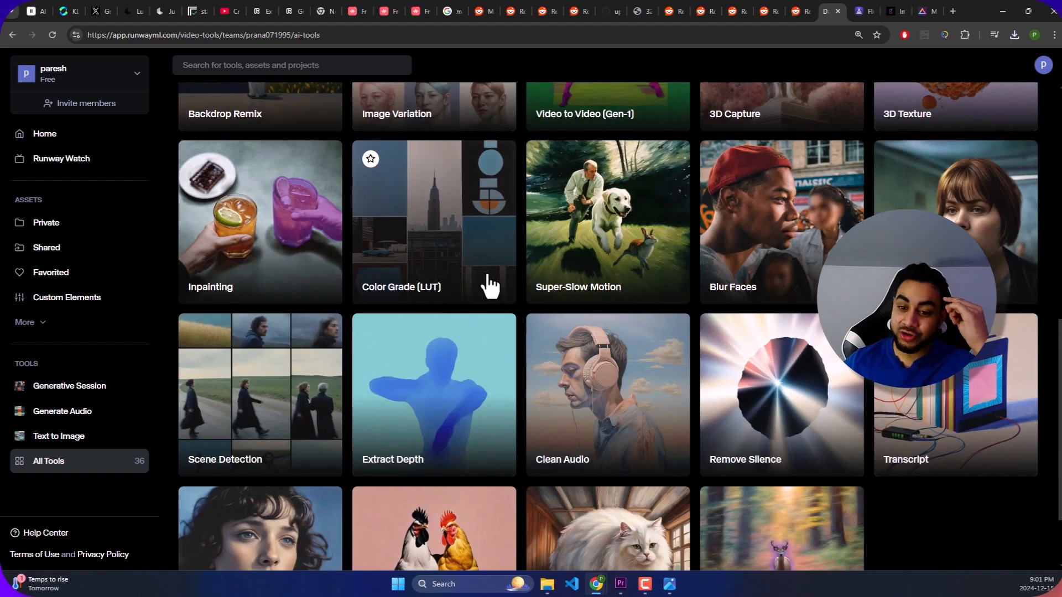
pyautogui.scroll(-2, 493, 294)
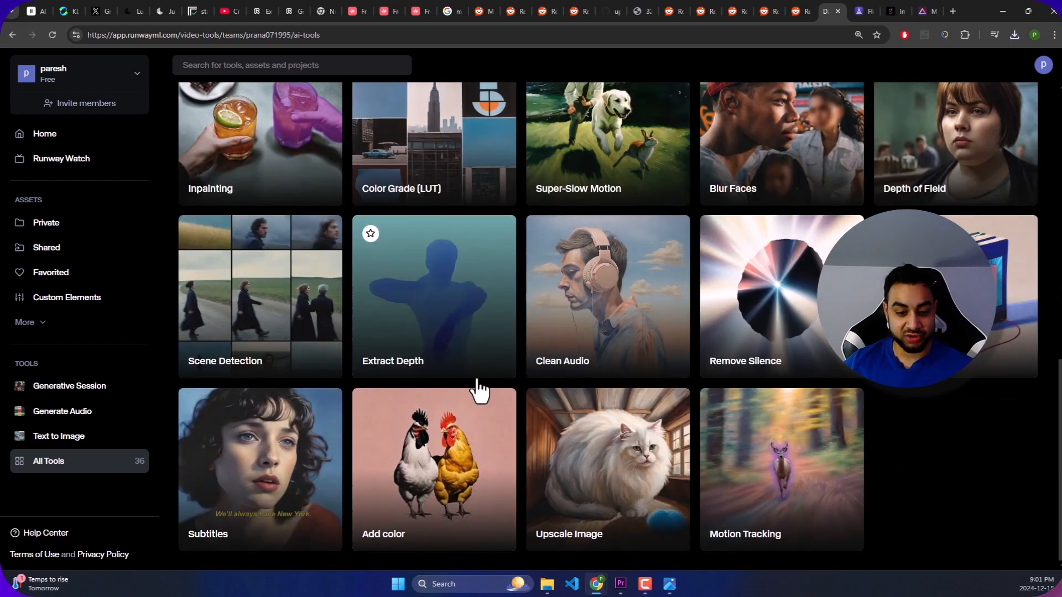
pyautogui.scroll(15, 545, 500)
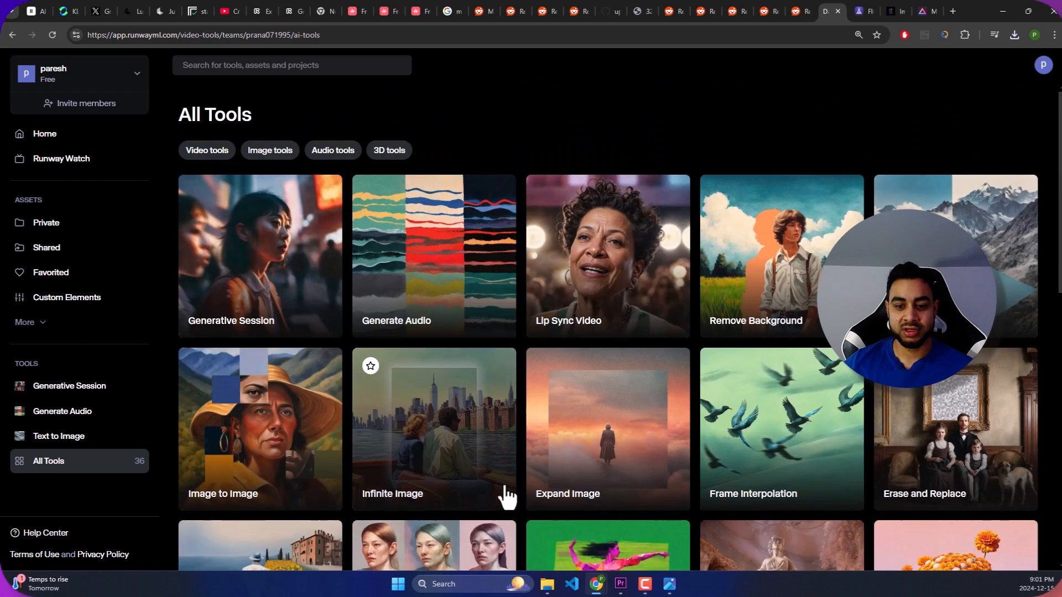
# - Open a new Generative Session in Runway and add the expanded tiger and elephant image as the first frame
pyautogui.click(65, 392)
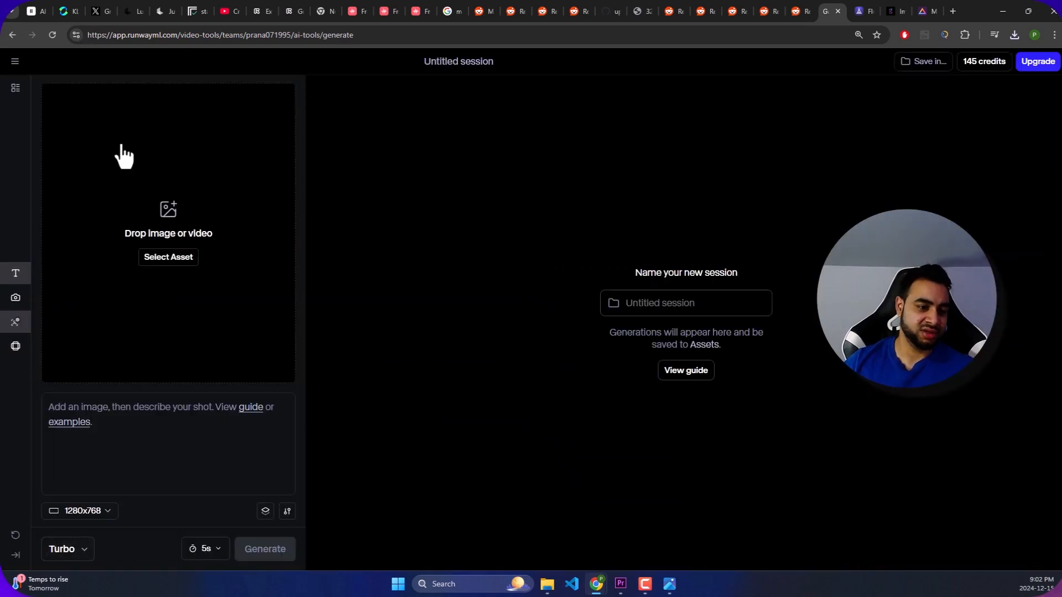
pyautogui.click(164, 259)
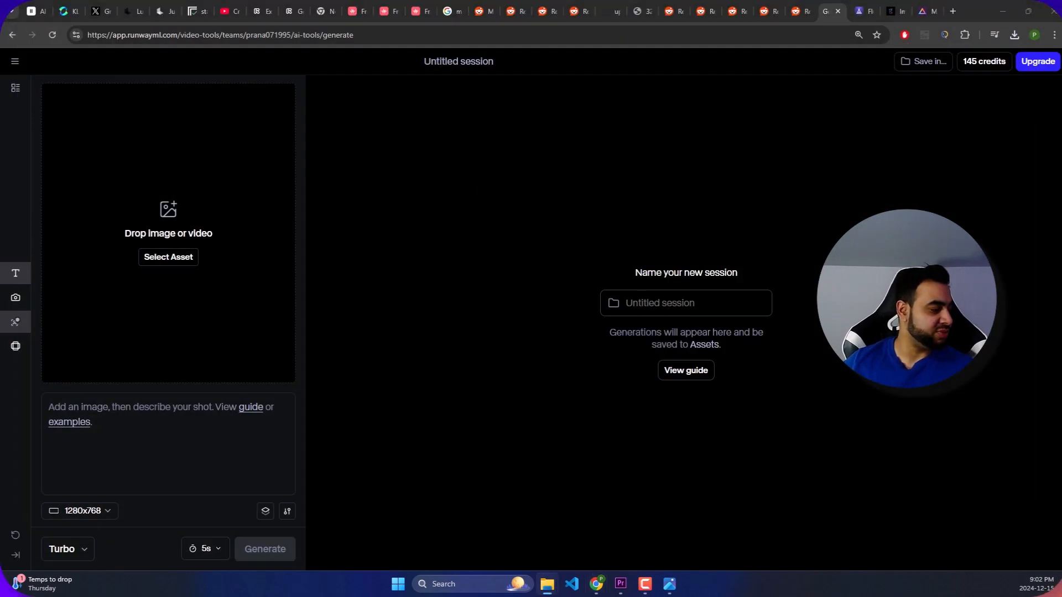
pyautogui.moveTo(1, 249); pyautogui.dragTo(246, 254)
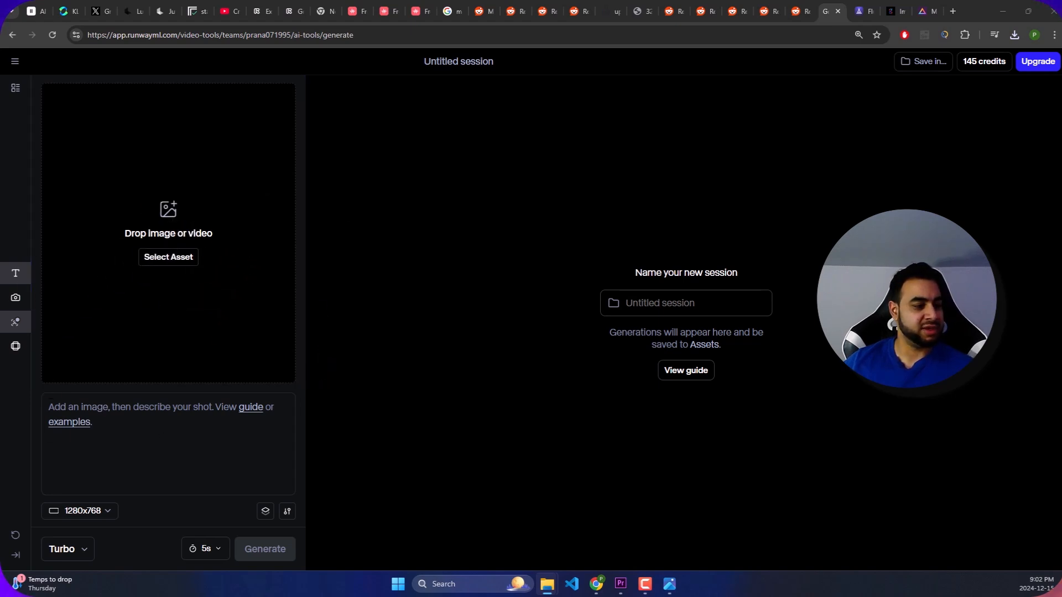
pyautogui.moveTo(257, 173); pyautogui.dragTo(180, 220)
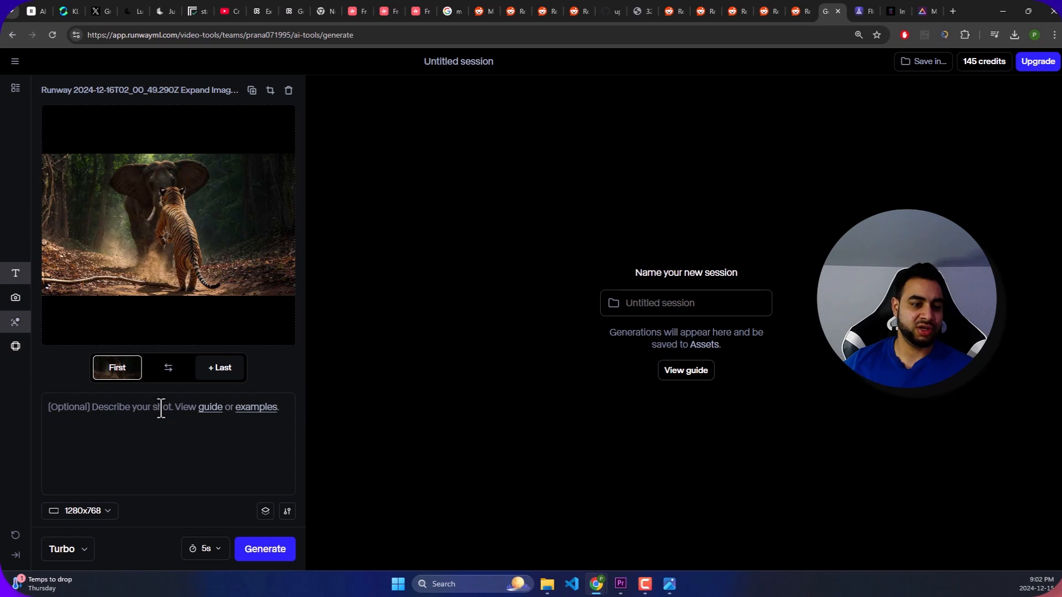
pyautogui.click(137, 415)
pyautogui.write("Replace the tiger's front paws with natural-looking tiger paws in a jumping pose. Ensure the paws appear anatomically accurate, slightly extended and curved, with claws slightly visible to match a realistic leap. Maintain the tiger's fur texture, natural stripes, and lighting consistency with the current scene")
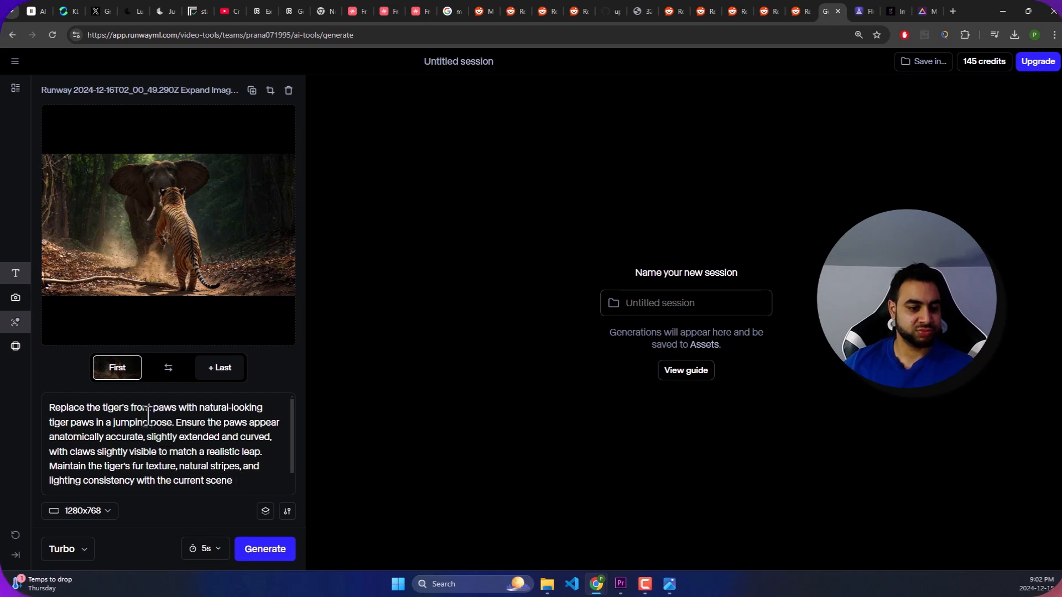
pyautogui.moveTo(251, 476); pyautogui.dragTo(49, 408)
pyautogui.press('BackSpace')
# - Copy the full over-the-shoulder Bengal tiger prompt from the Grok conversation and paste it as Runway's shot description
pyautogui.click(104, 9)
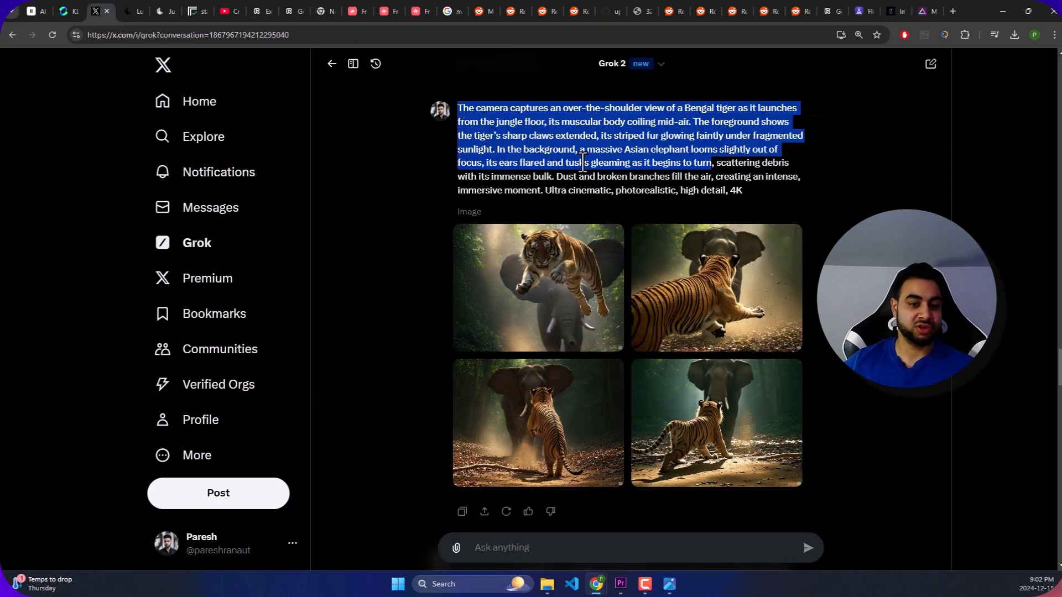
pyautogui.click(737, 186)
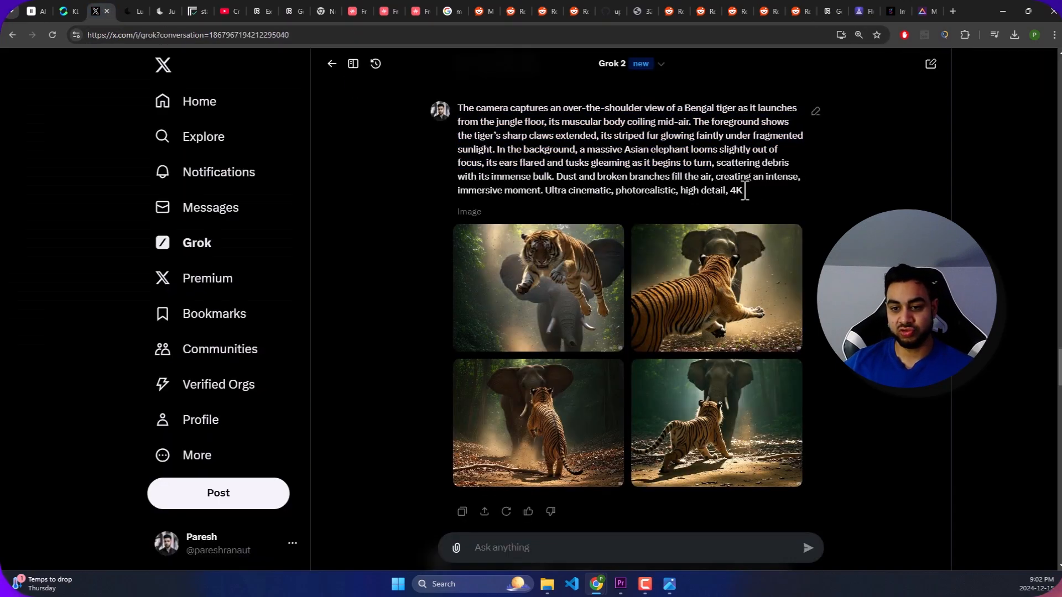
pyautogui.moveTo(743, 191); pyautogui.dragTo(451, 85)
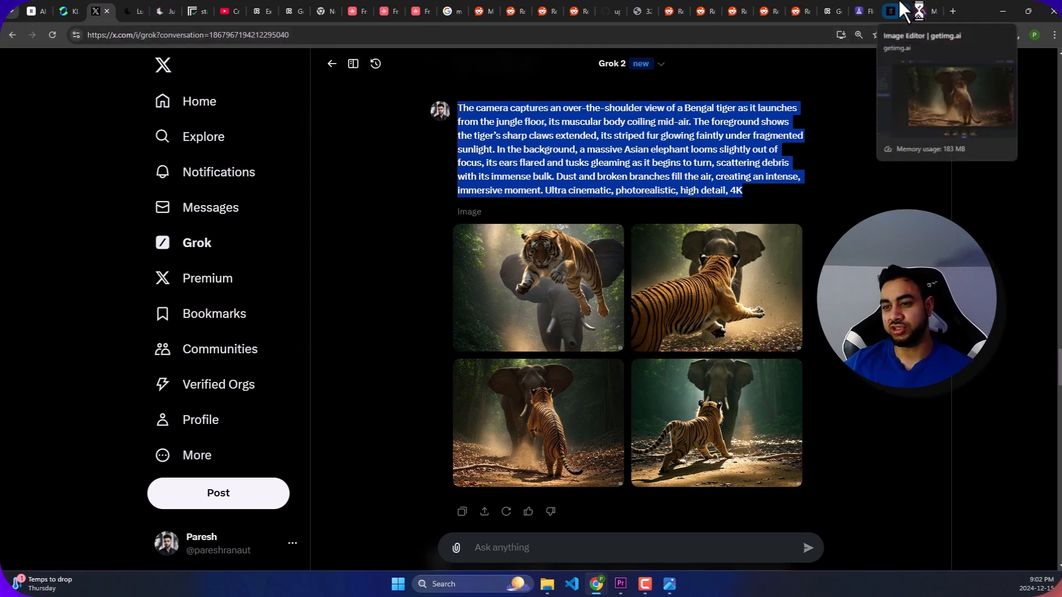
pyautogui.click(833, 11)
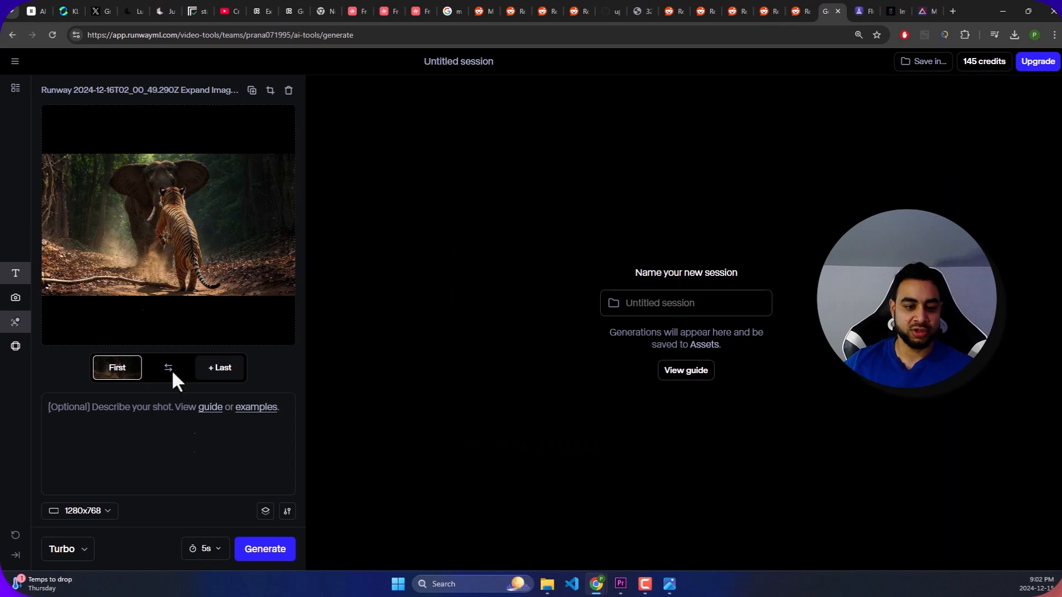
pyautogui.click(165, 431)
pyautogui.hotkey('ctrl', 'v')
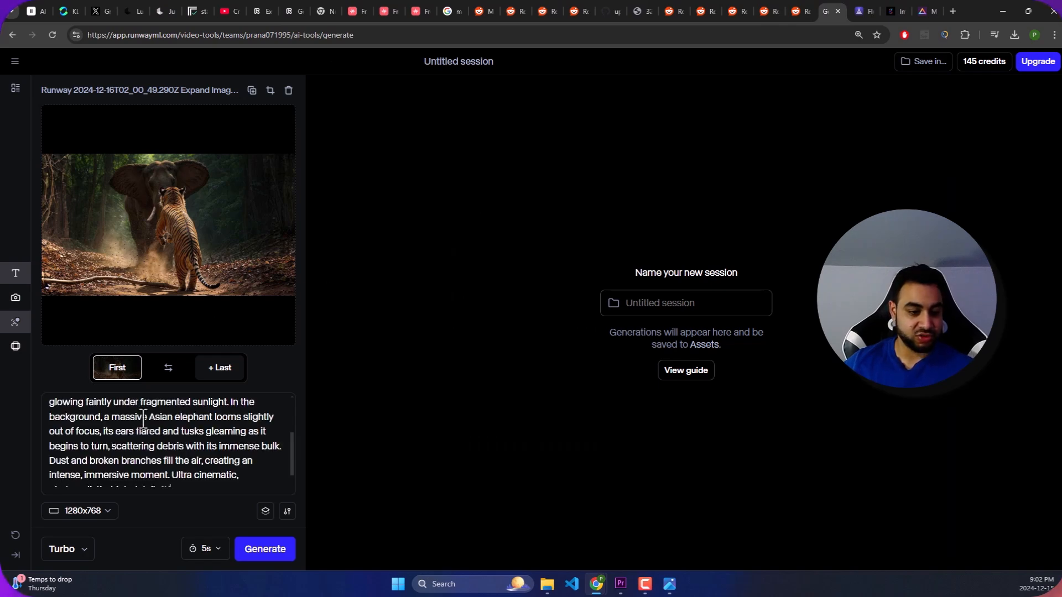
# - Review the aspect ratio and advanced settings, keep 1280x768, and generate a 5s Turbo video
pyautogui.click(94, 515)
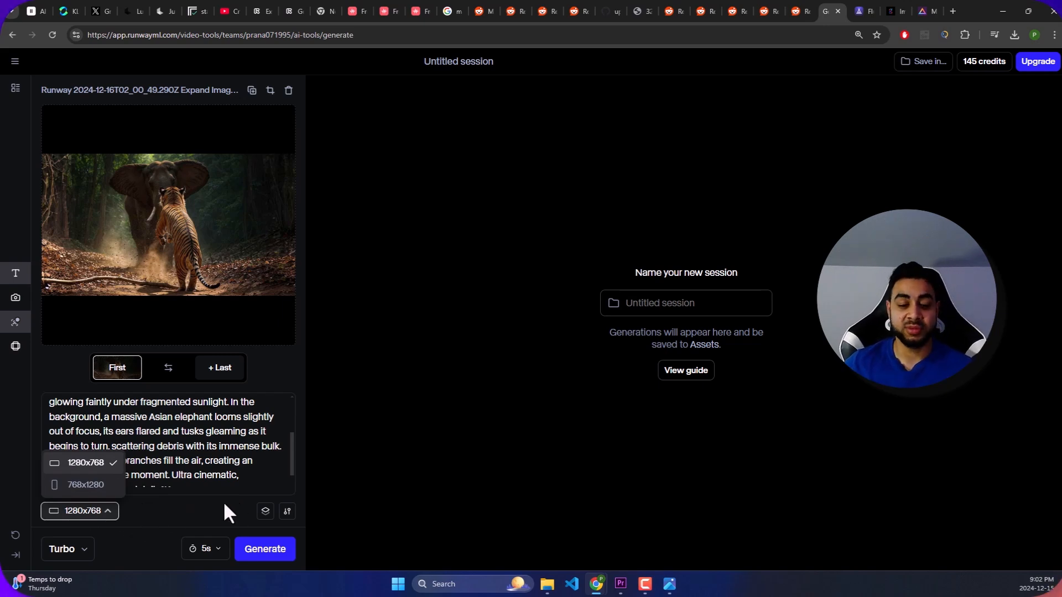
pyautogui.click(165, 509)
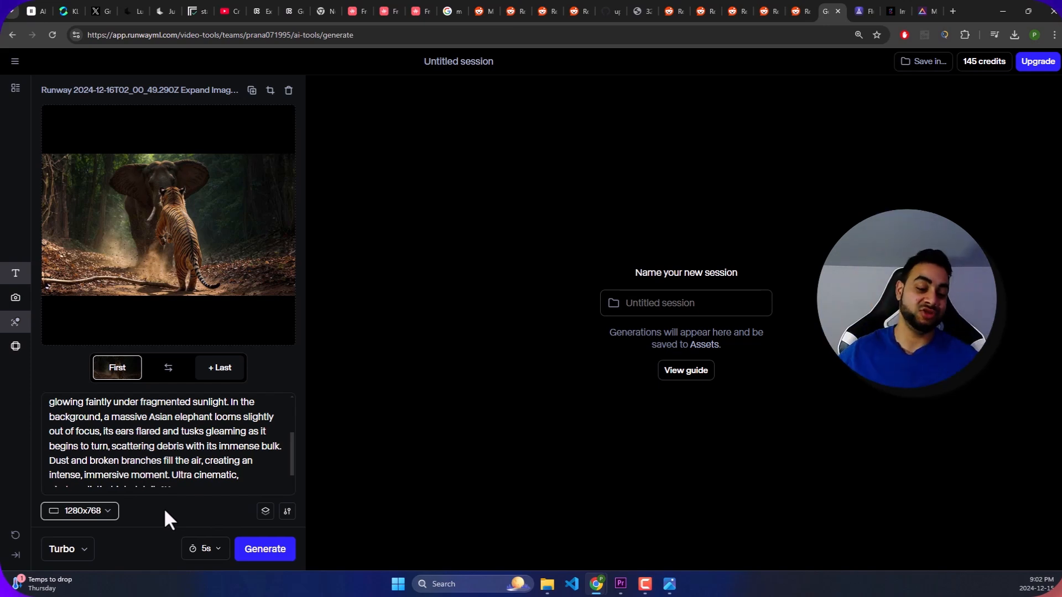
pyautogui.click(287, 511)
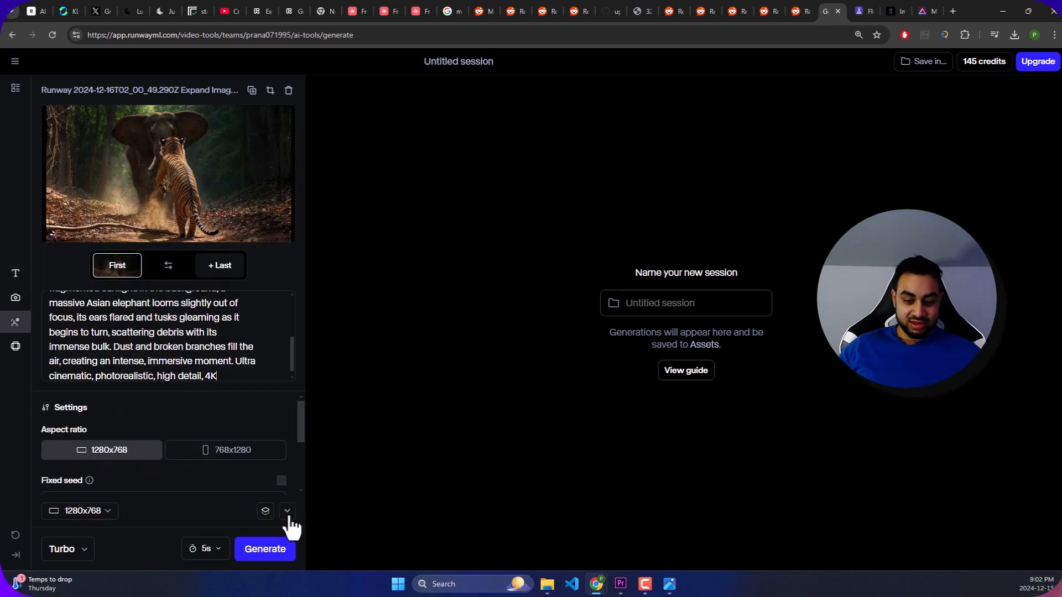
pyautogui.click(287, 512)
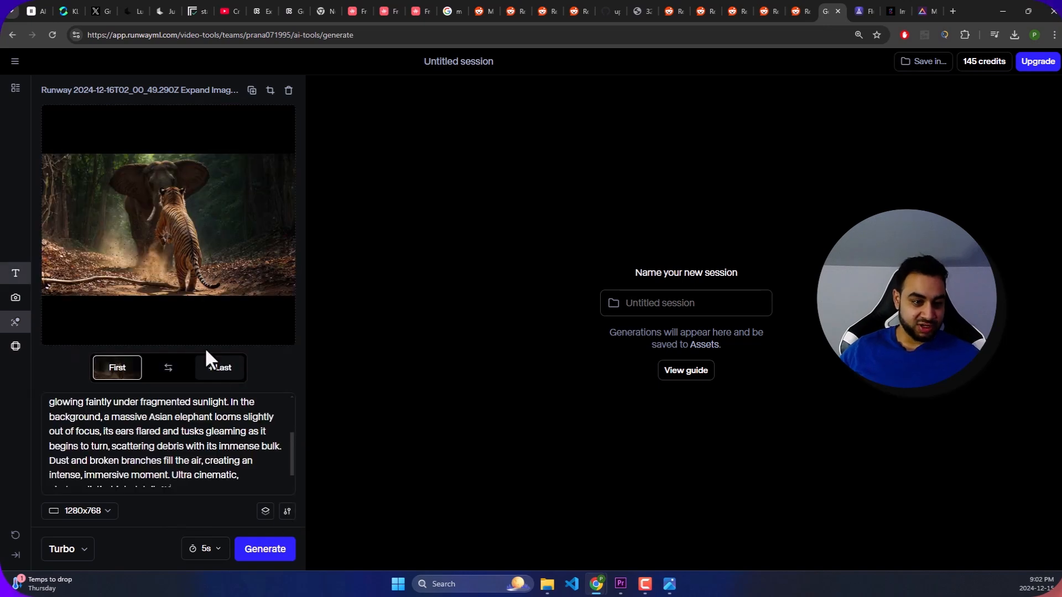
pyautogui.scroll(-2, 210, 459)
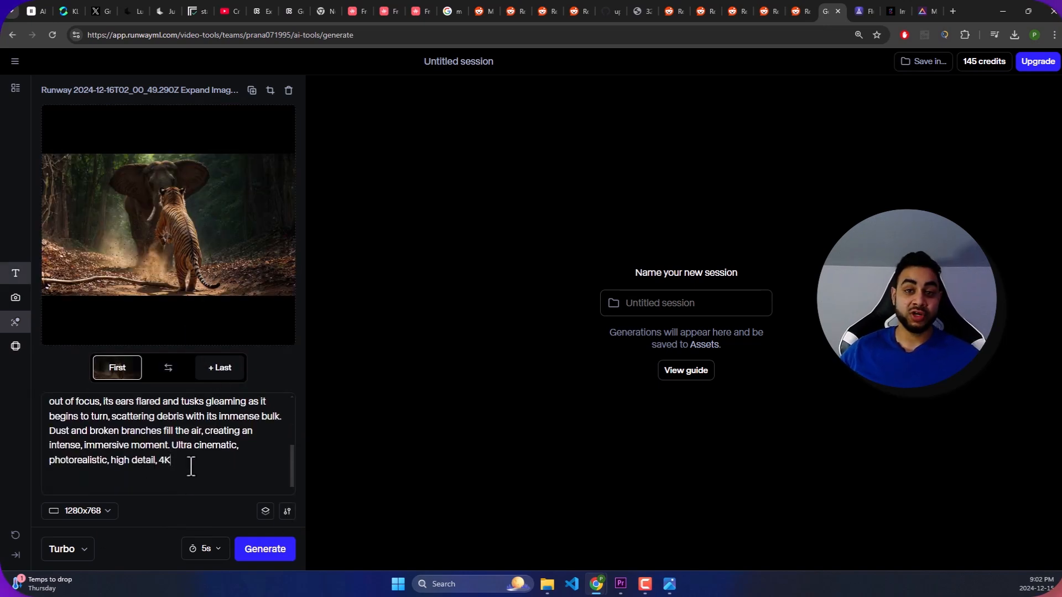
pyautogui.click(254, 553)
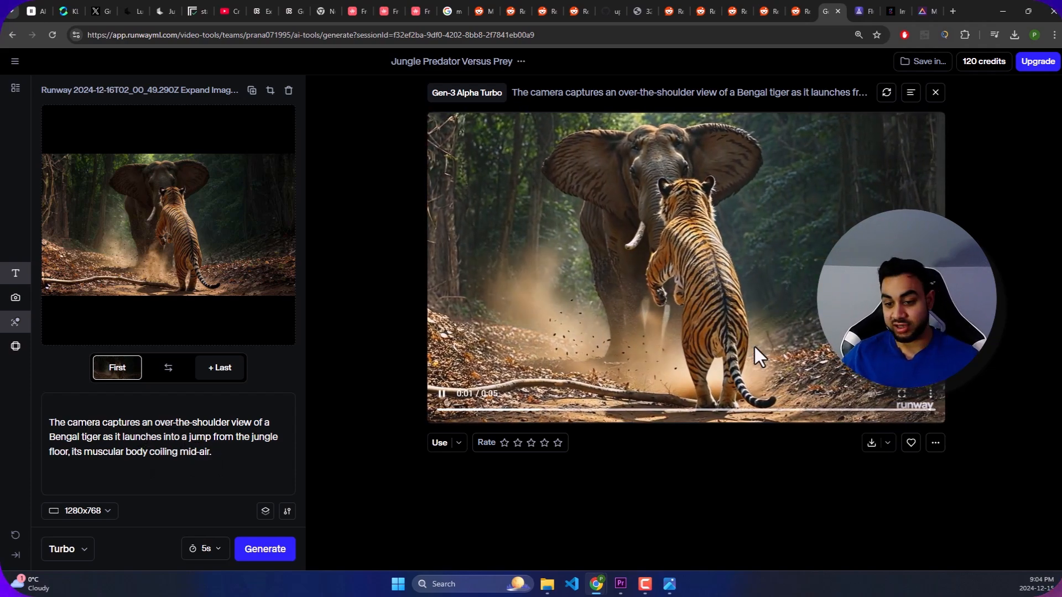
# - Generate another video from the shortened tiger jump prompt, play it and pause near its end
pyautogui.click(265, 549)
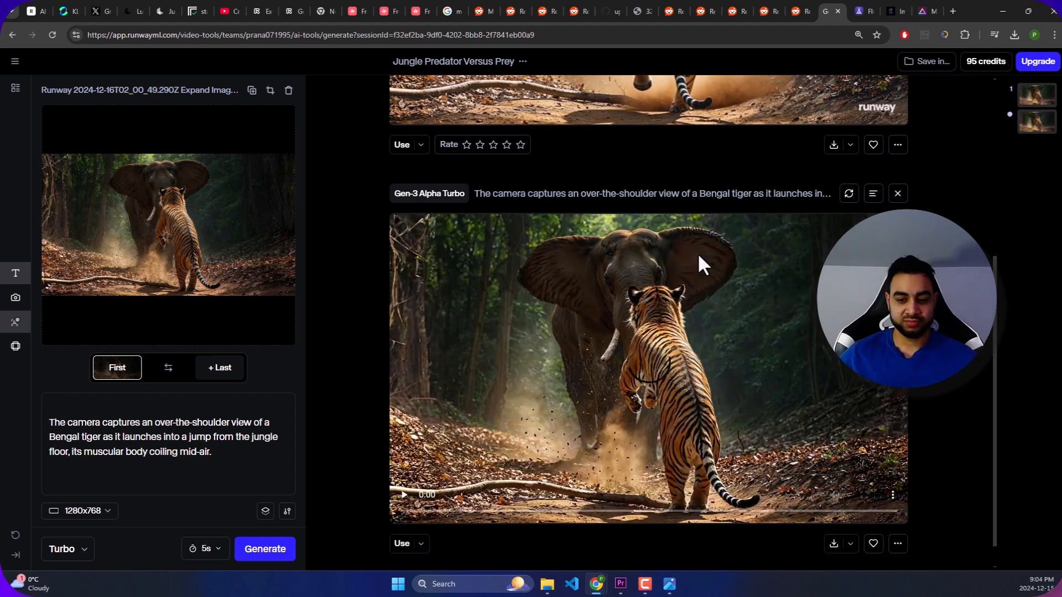
pyautogui.click(404, 463)
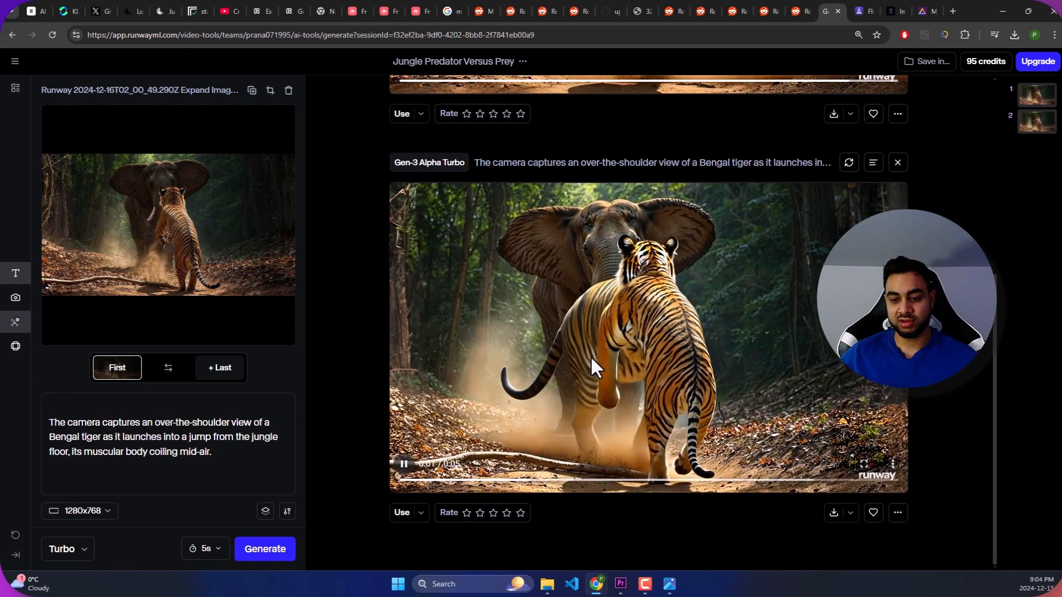
pyautogui.click(406, 464)
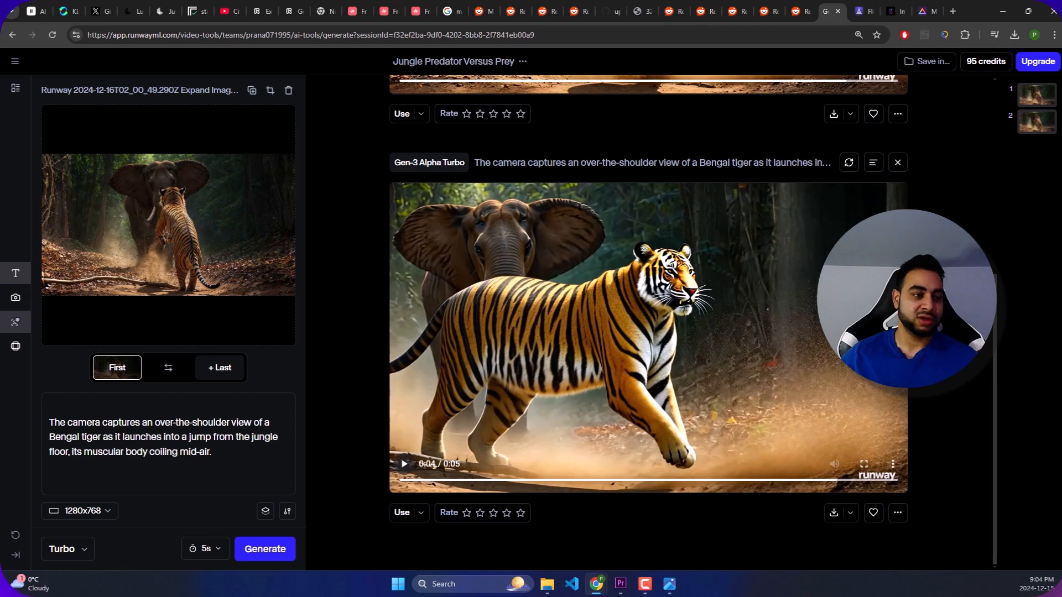
# - Switch to Kling AI, play the generated tiger and elephant clip, and close its enlarged preview
pyautogui.click(68, 9)
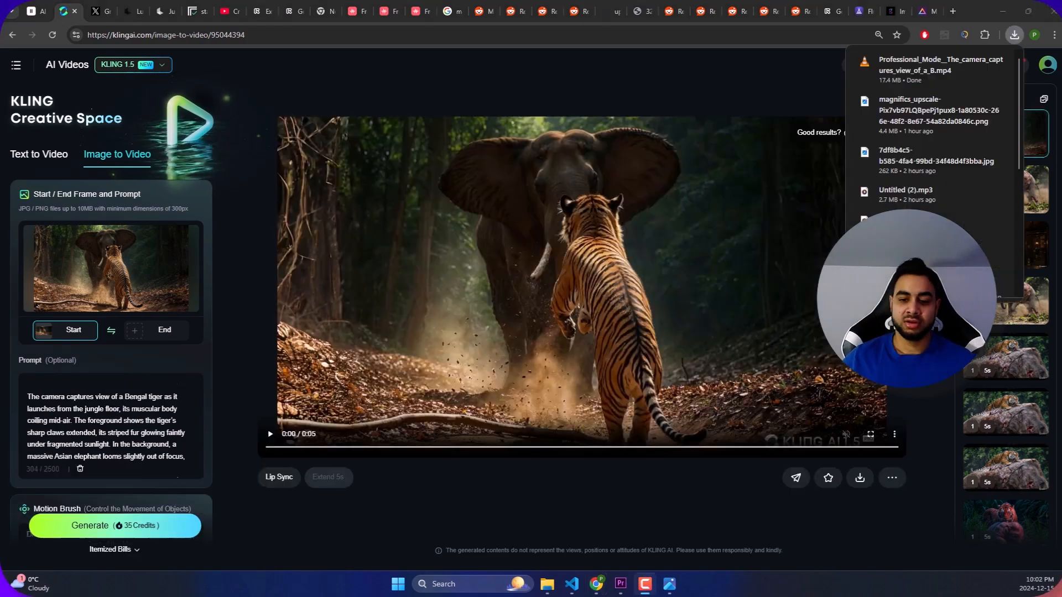
pyautogui.click(701, 479)
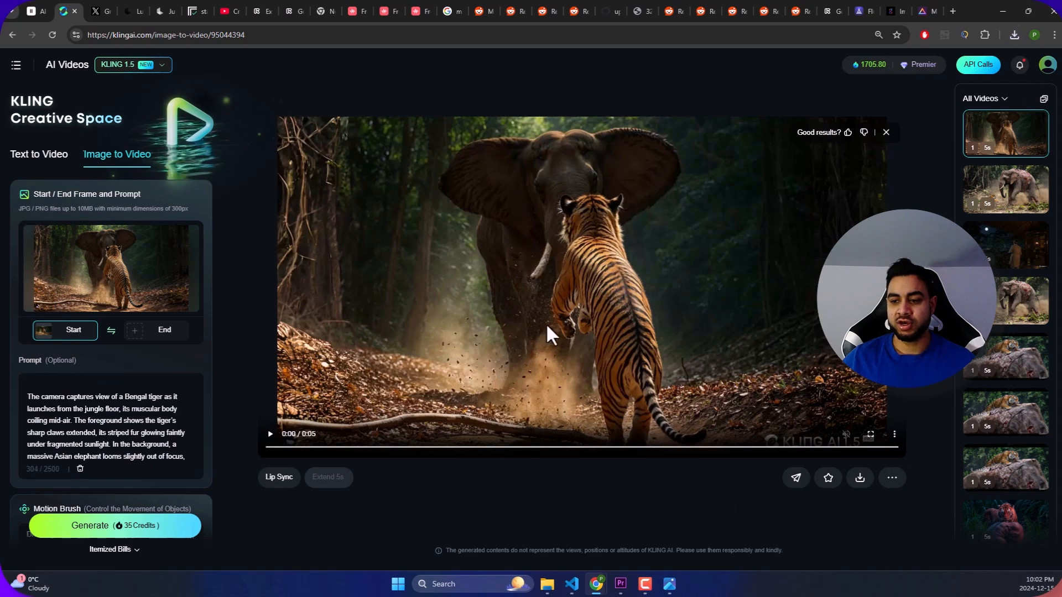
pyautogui.click(270, 436)
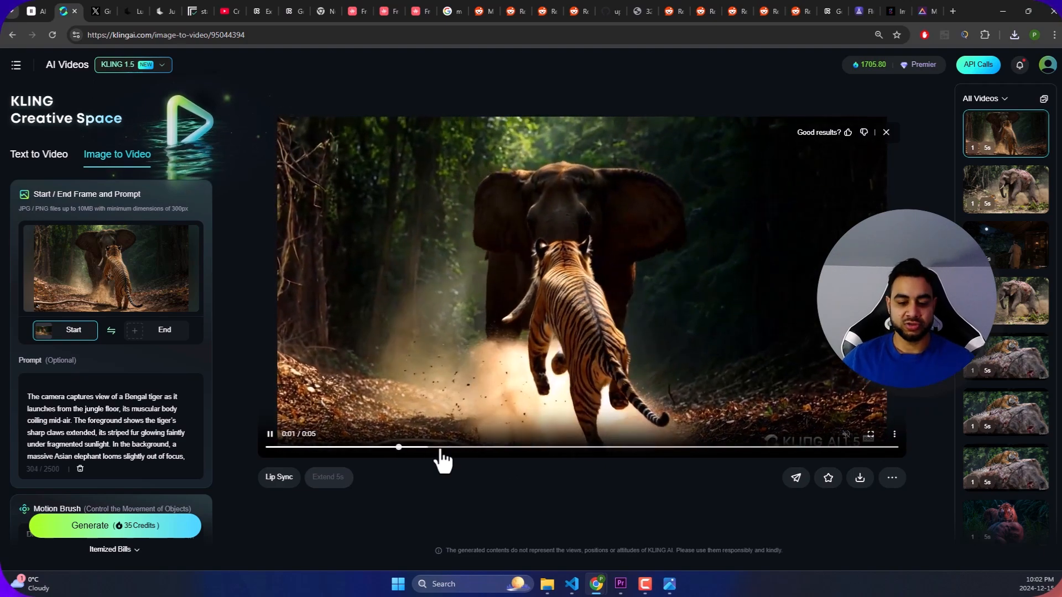
pyautogui.click(470, 399)
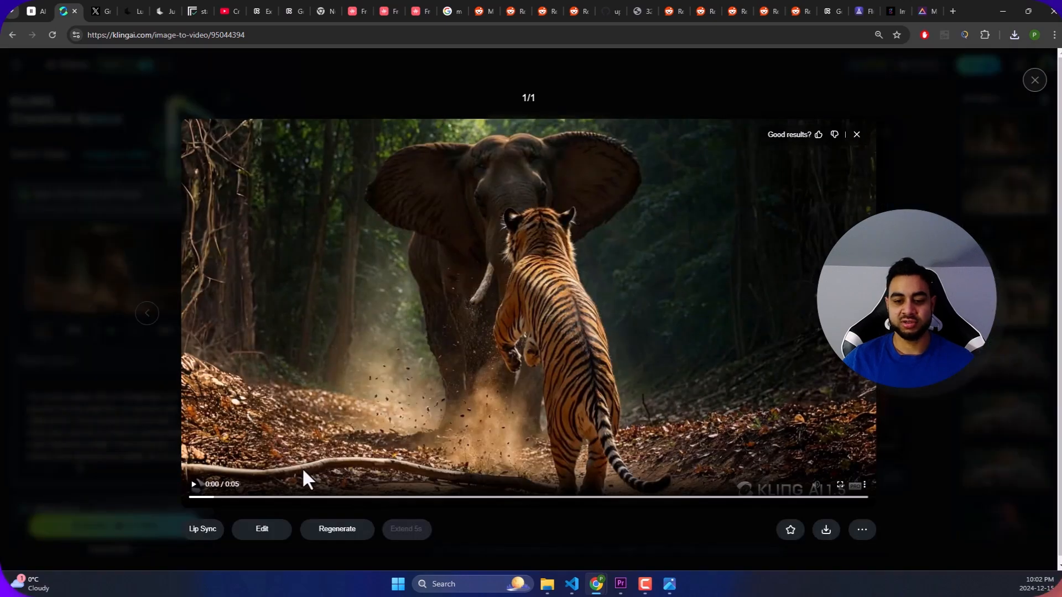
pyautogui.click(888, 115)
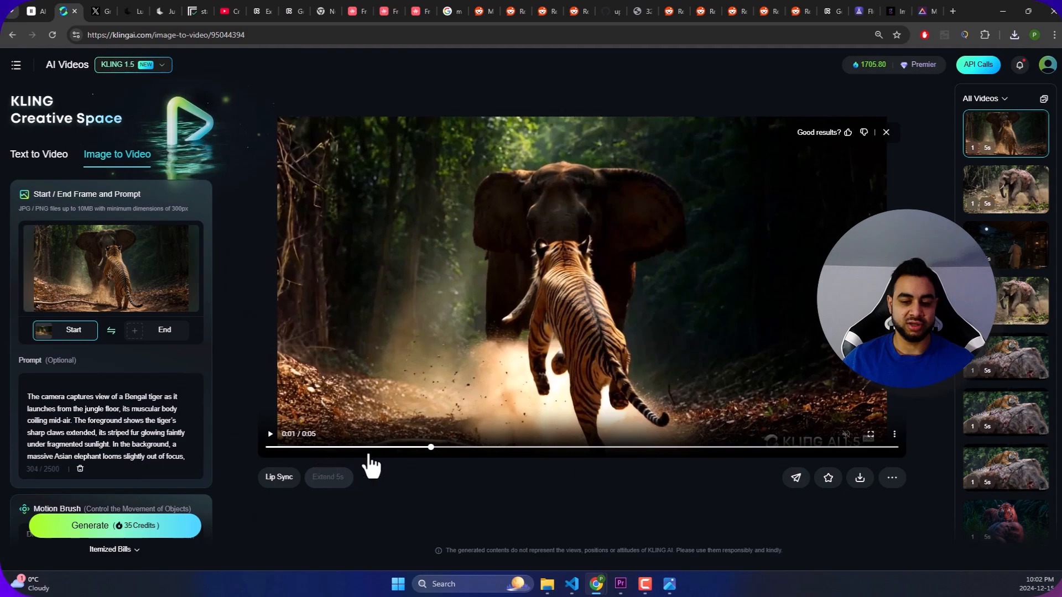
# - Replay the Kling tiger and elephant clip from the start and download it without watermark
pyautogui.moveTo(380, 449); pyautogui.dragTo(258, 447)
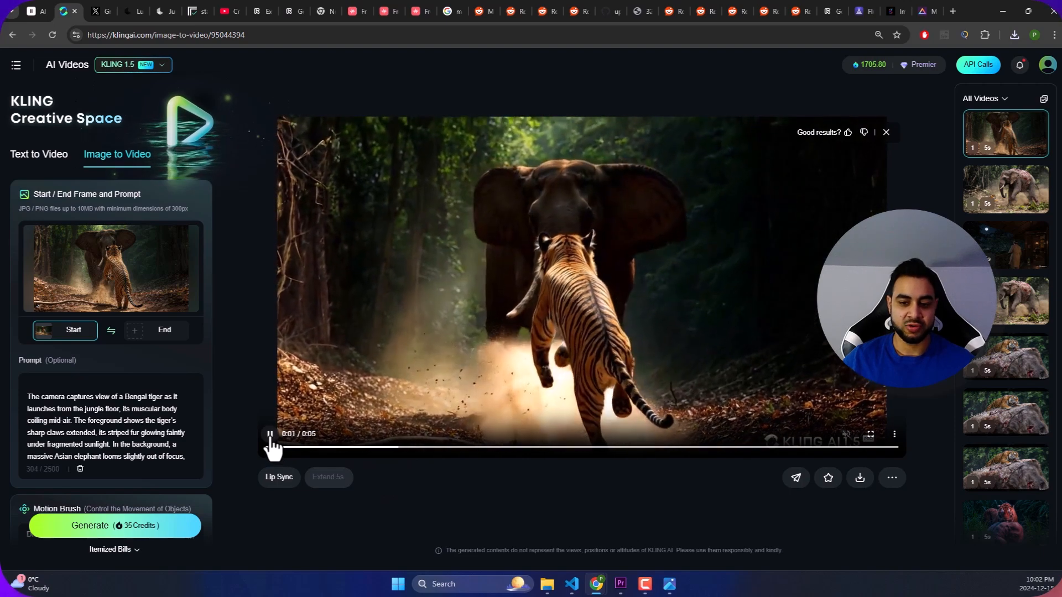
pyautogui.moveTo(861, 486)
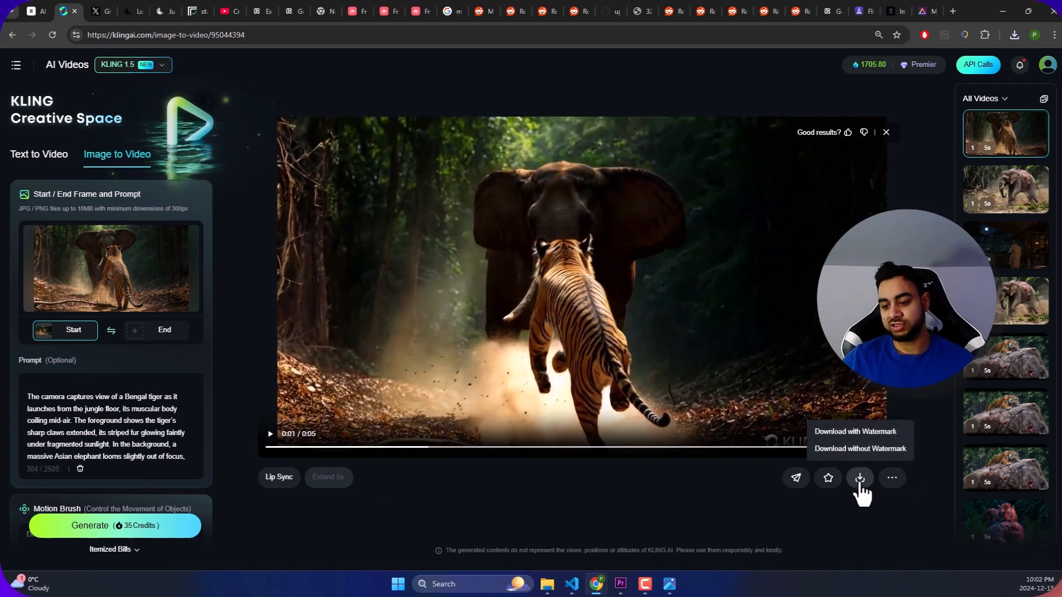
pyautogui.click(861, 449)
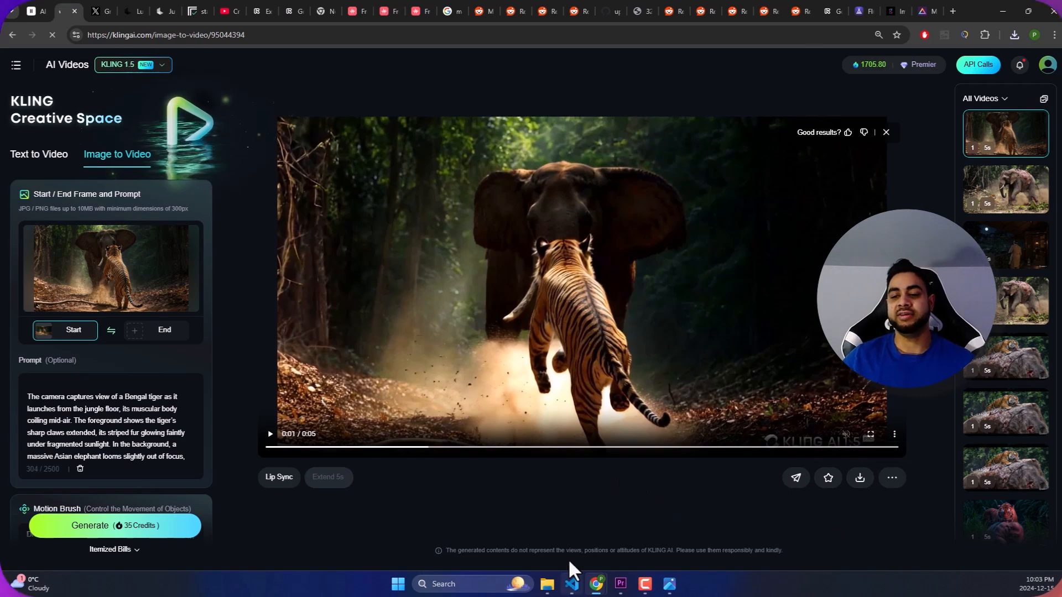
# - Switch to Premiere Pro and place the tiger-and-elephant video clip at the start of track V1
pyautogui.click(620, 584)
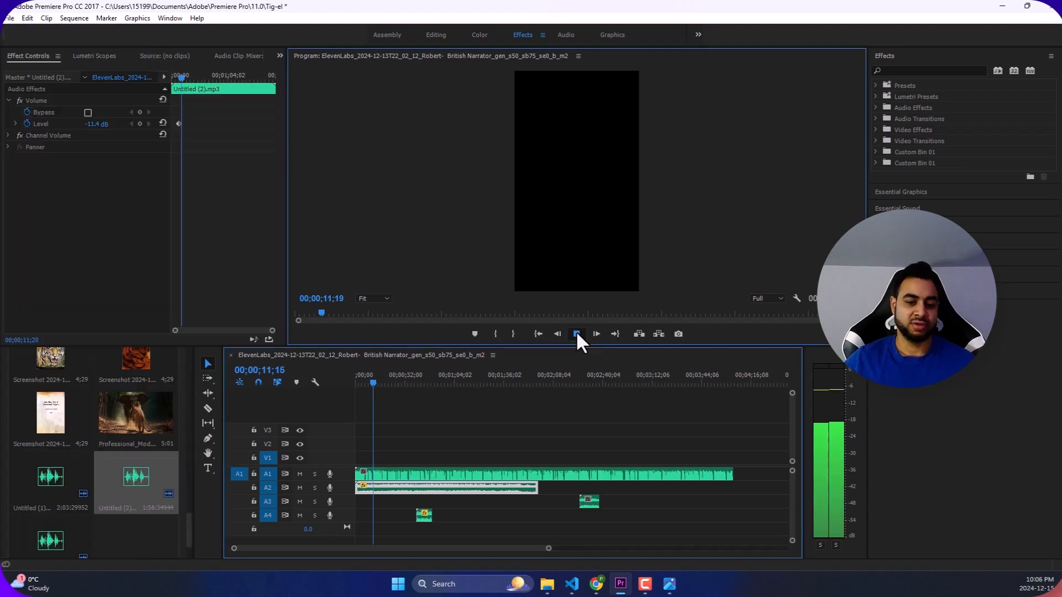
pyautogui.click(575, 332)
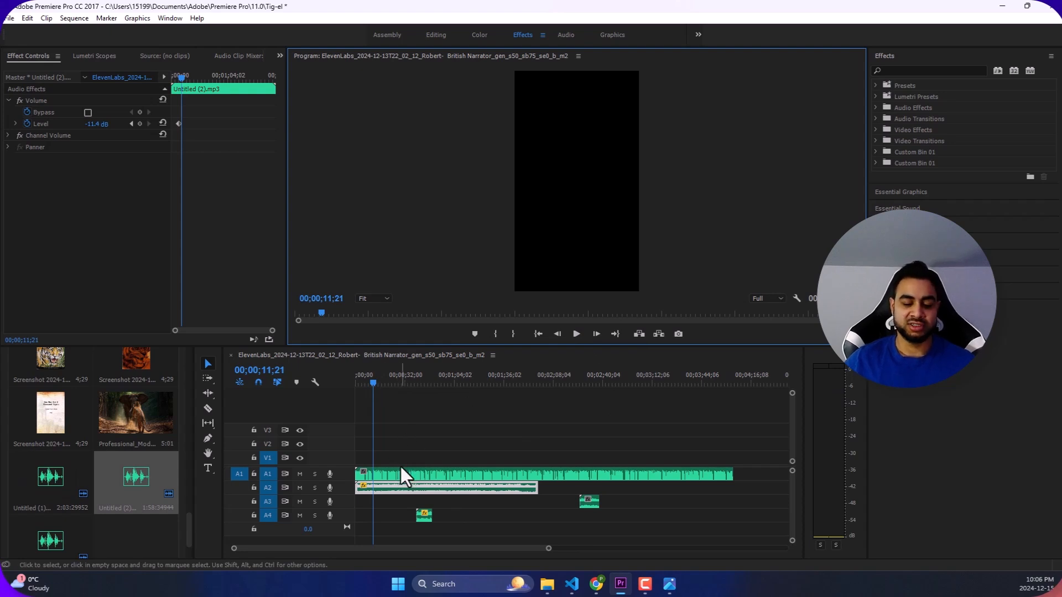
pyautogui.scroll(-1, 98, 455)
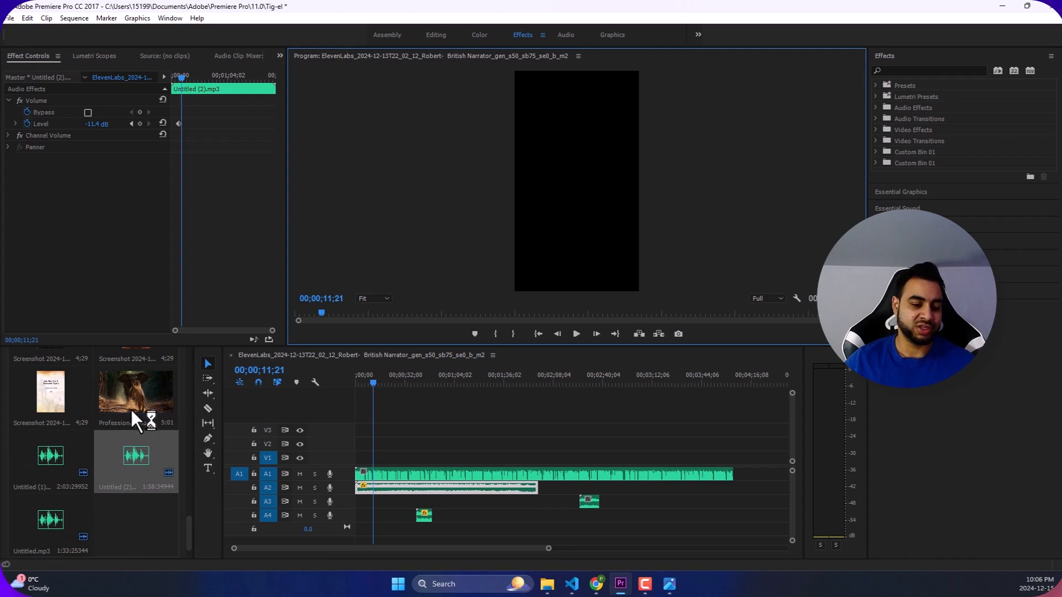
pyautogui.scroll(2, 143, 410)
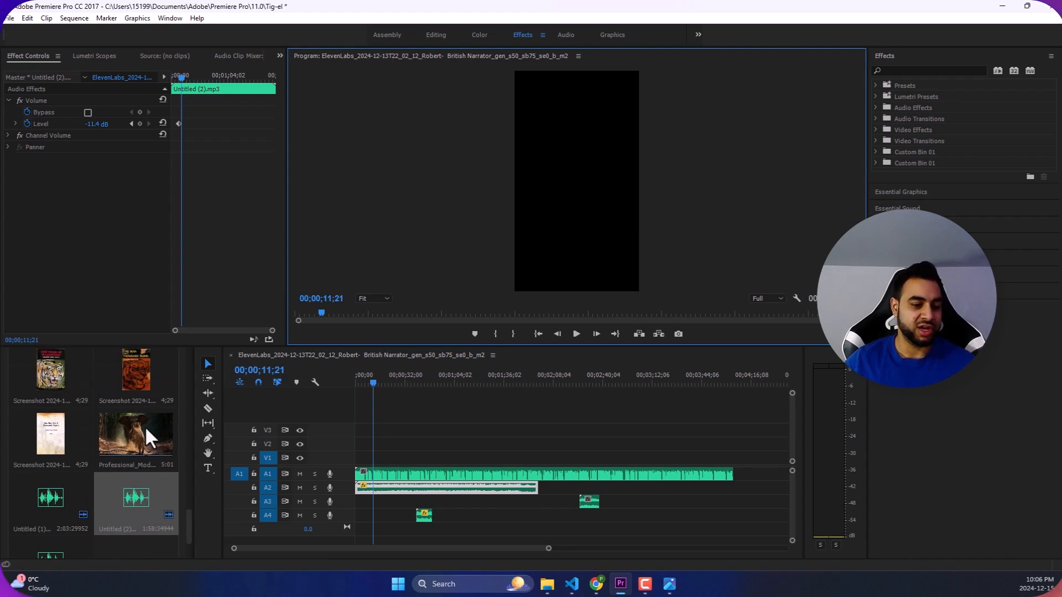
pyautogui.moveTo(144, 437); pyautogui.dragTo(371, 451)
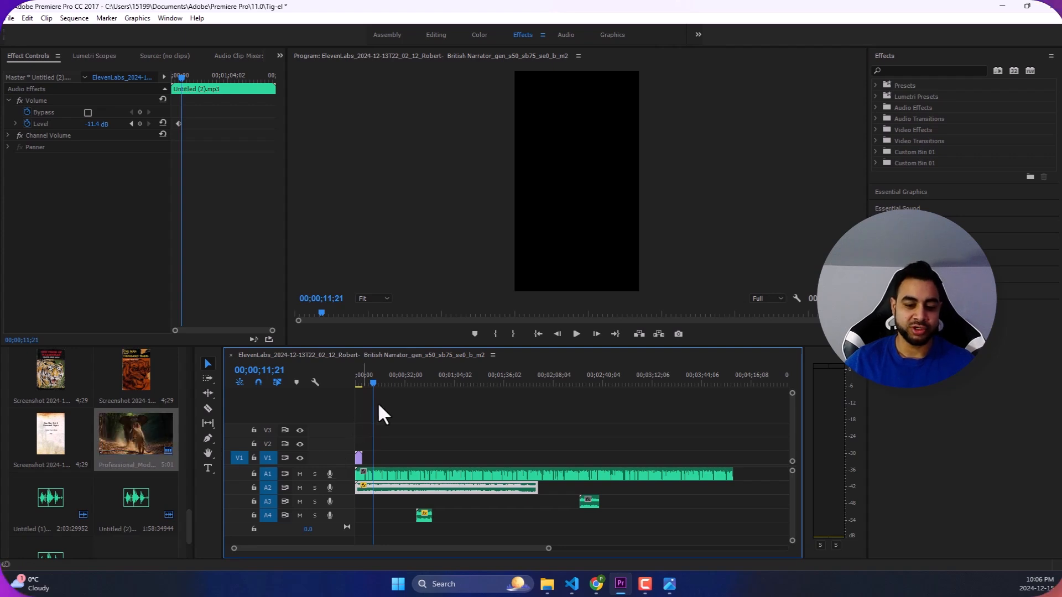
pyautogui.scroll(2, 118, 456)
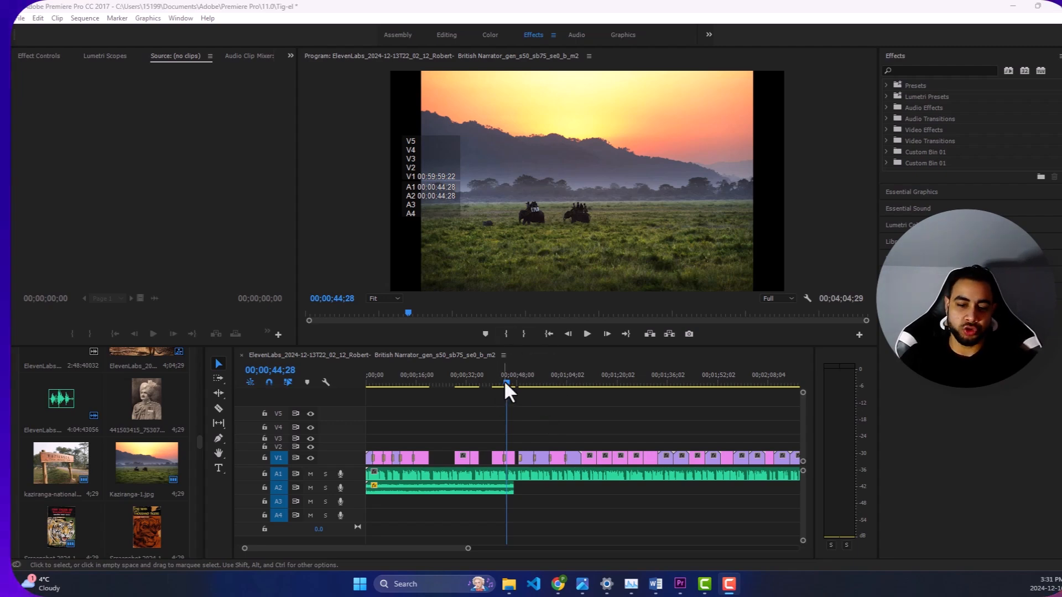
# - Play the assembled sequence from its start in an enlarged preview, skip ahead to 00;00;50;23 and resume playback
pyautogui.moveTo(505, 383); pyautogui.dragTo(366, 386)
pyautogui.click(587, 335)
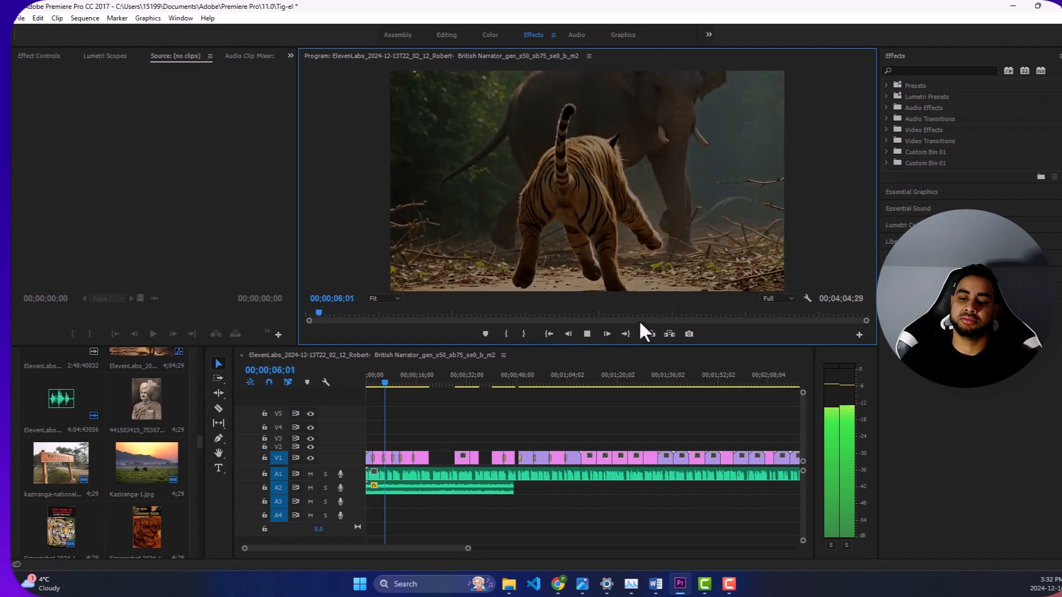
pyautogui.moveTo(635, 347); pyautogui.dragTo(641, 495)
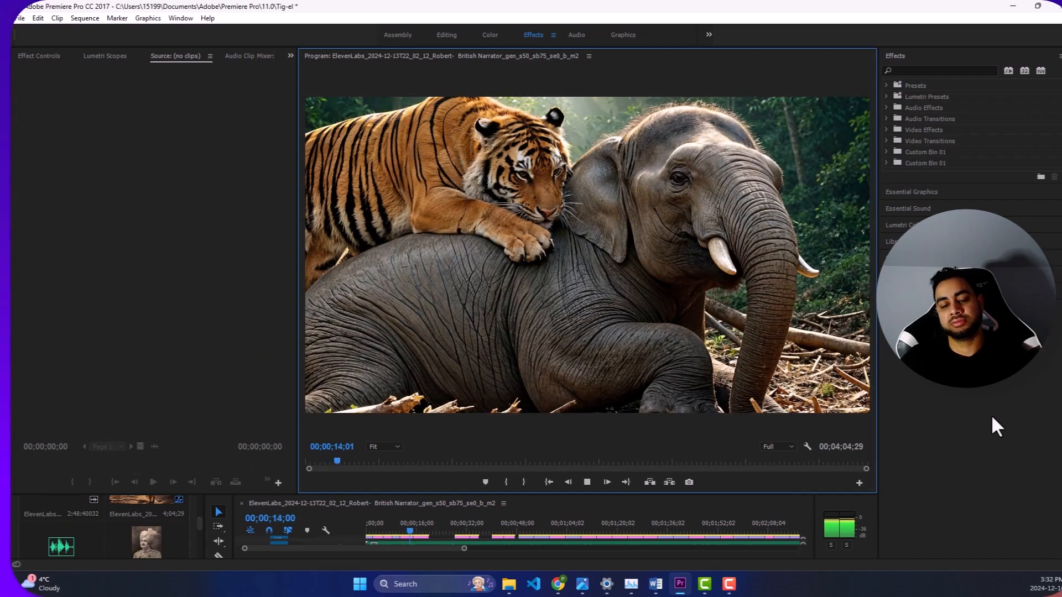
pyautogui.moveTo(416, 530); pyautogui.dragTo(525, 531)
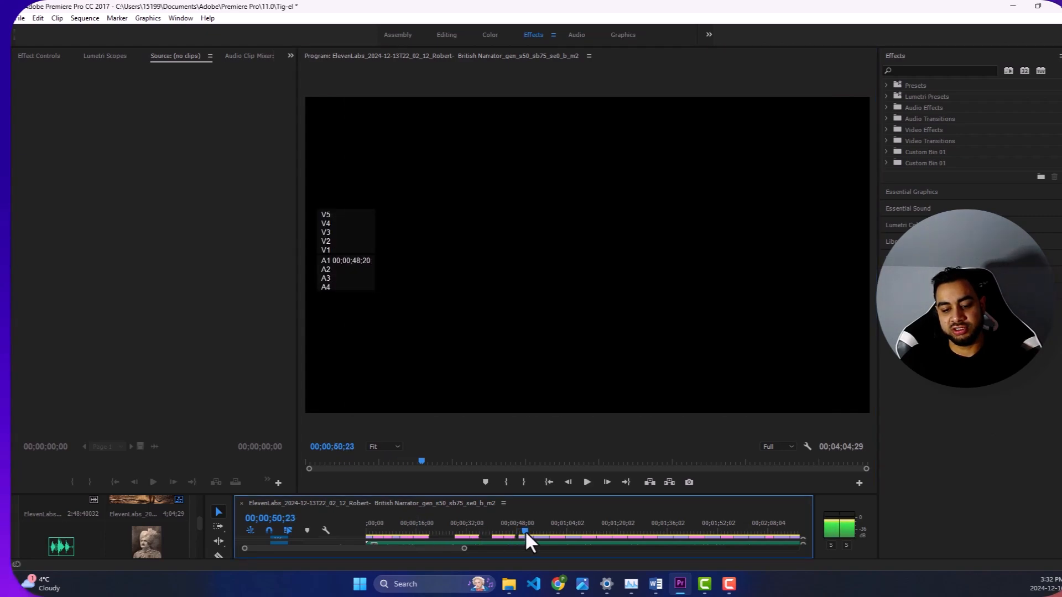
pyautogui.click(527, 369)
pyautogui.click(582, 482)
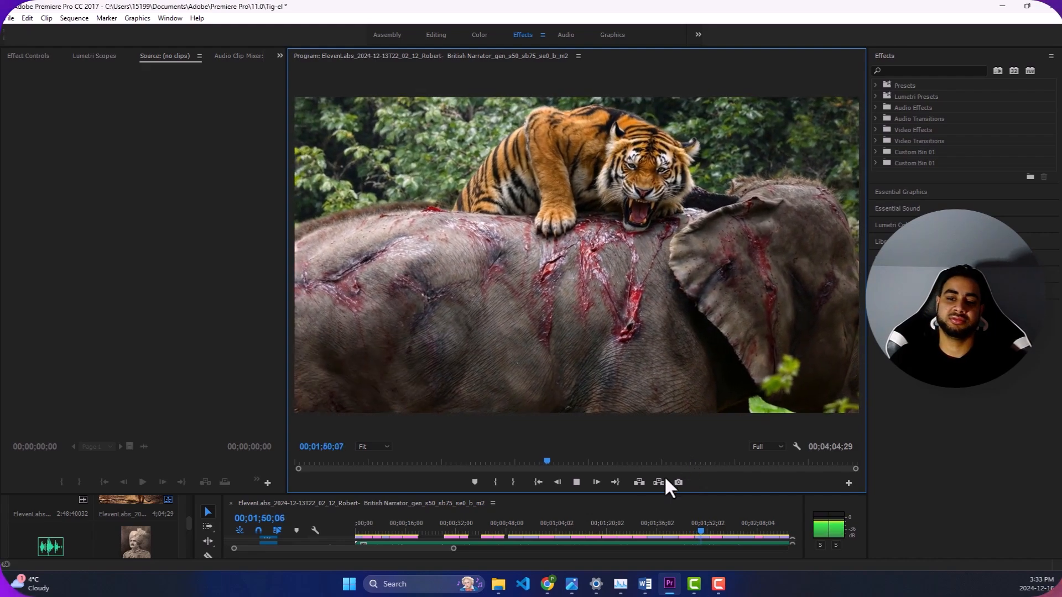
# - Preview the moonlit window scene, stop at 00;02;37;13, enlarge the timeline area and move the playhead back to an earlier point
pyautogui.moveTo(553, 457); pyautogui.dragTo(635, 460)
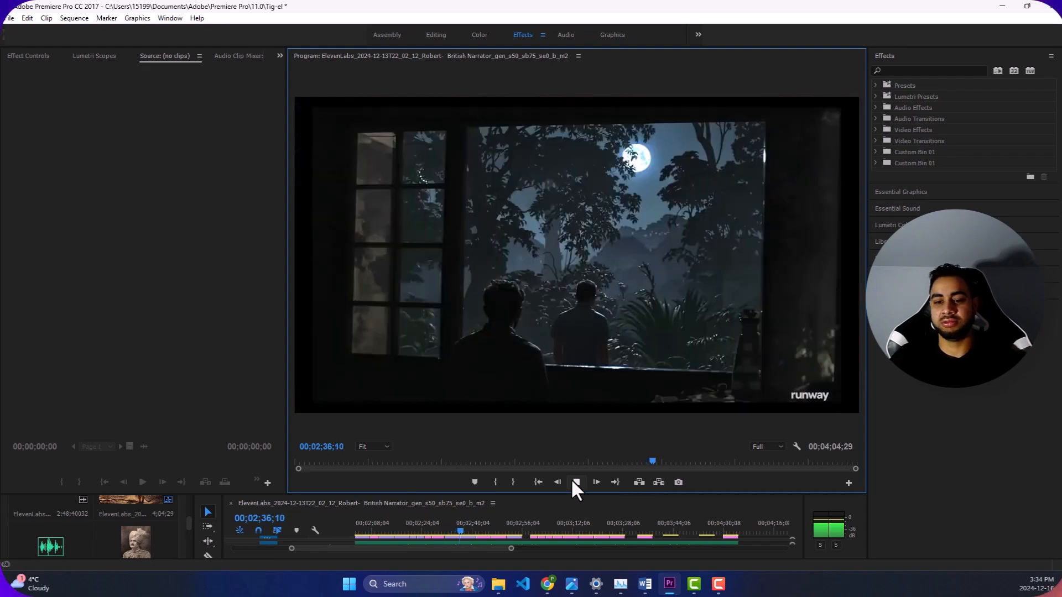
pyautogui.click(575, 482)
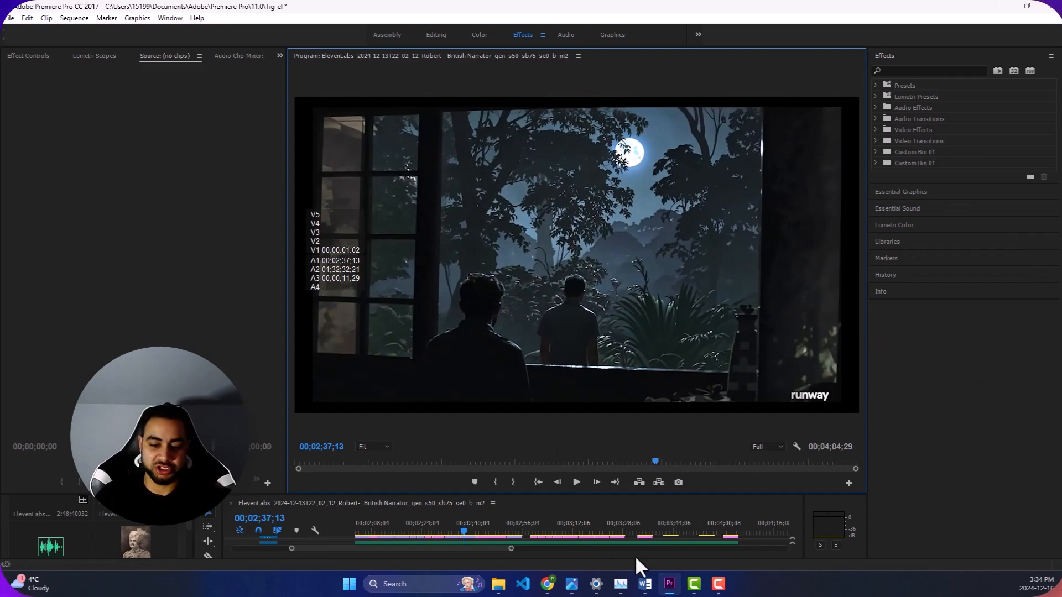
pyautogui.moveTo(583, 494); pyautogui.dragTo(585, 280)
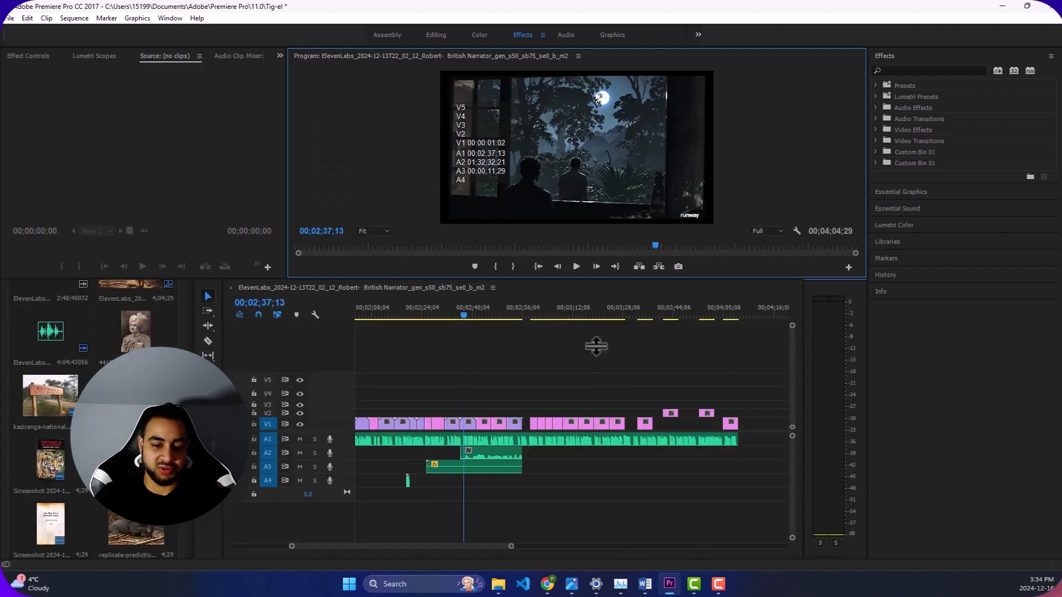
pyautogui.moveTo(460, 318); pyautogui.dragTo(394, 309)
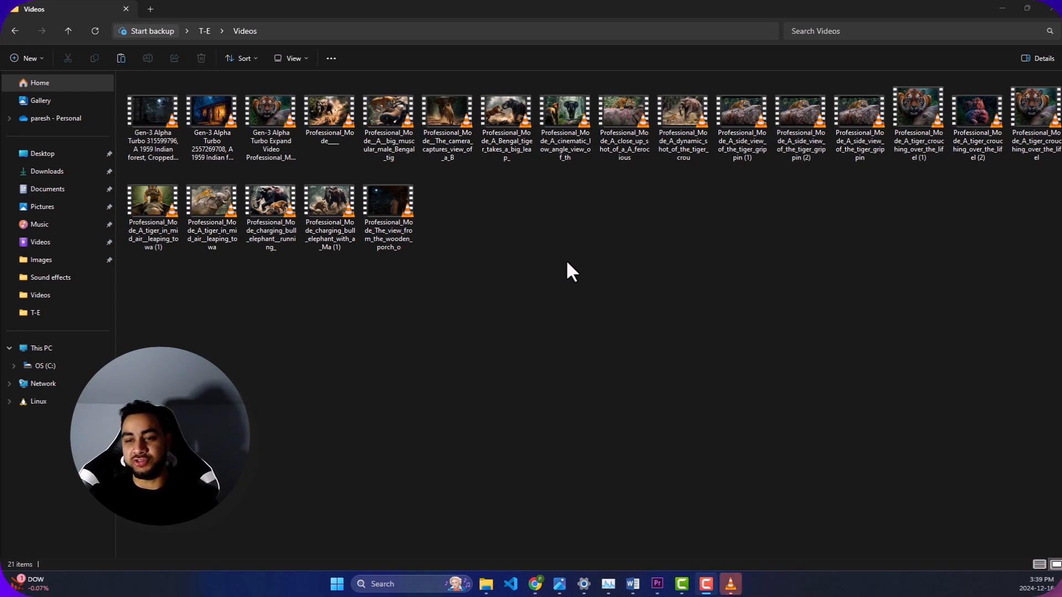
# - Watch the "big muscular male Bengal tig" clip from the Videos folder full screen in VLC and close the player
pyautogui.click(480, 235)
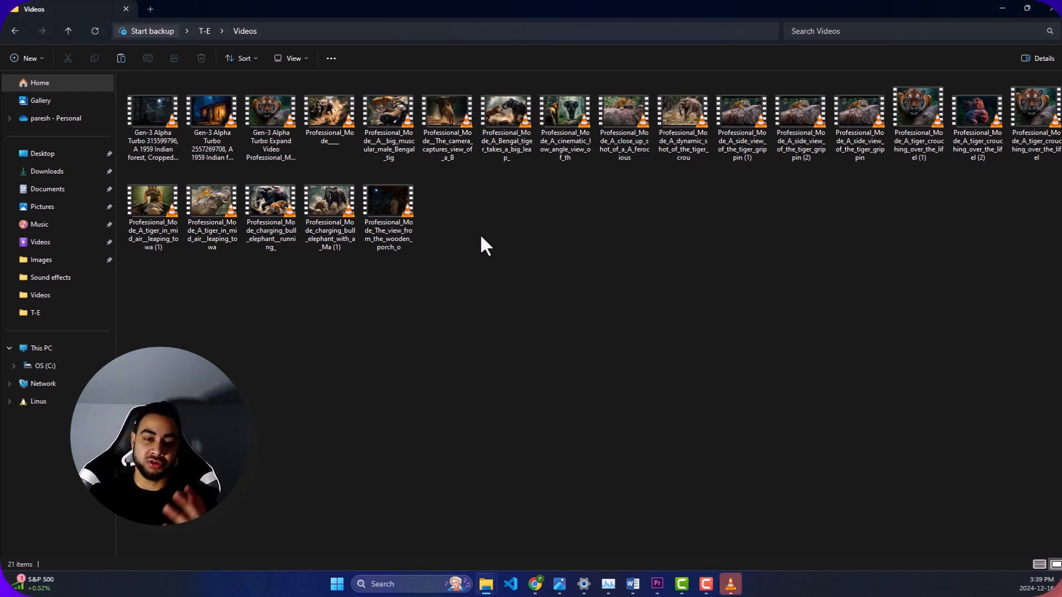
pyautogui.click(397, 124)
pyautogui.click(386, 194)
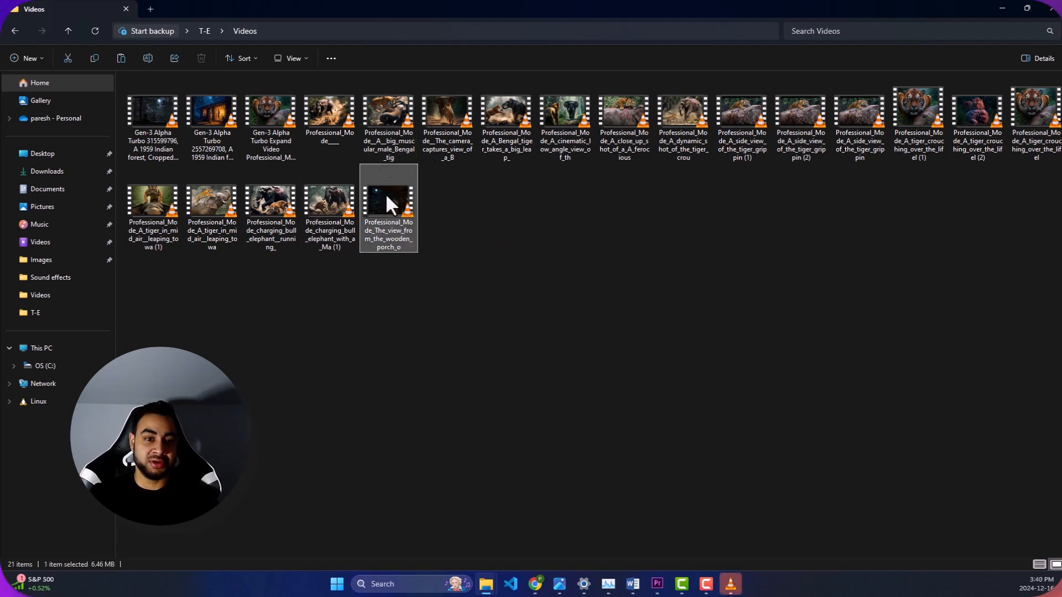
pyautogui.click(399, 103)
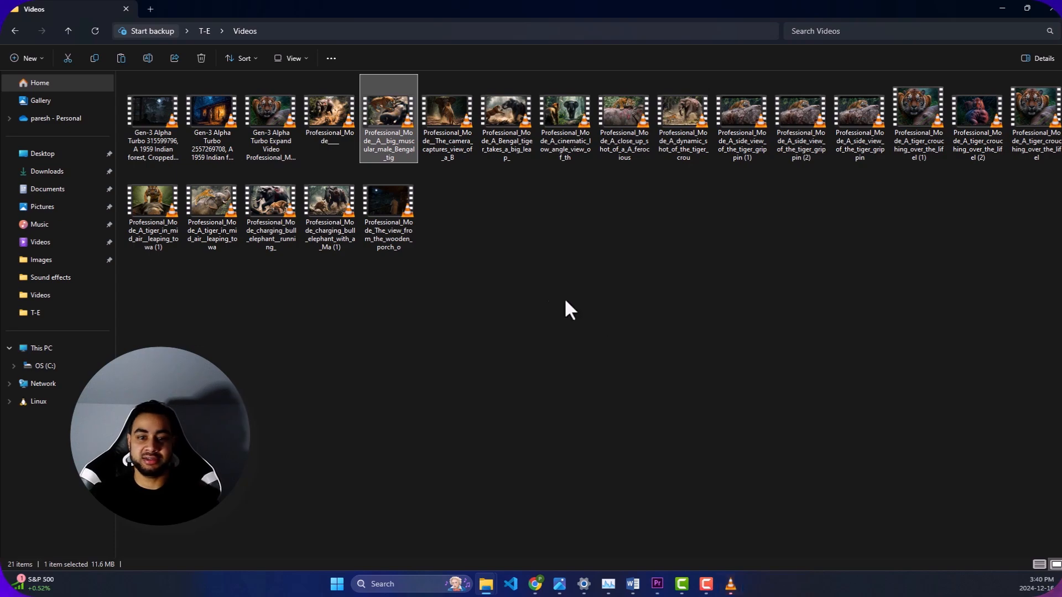
pyautogui.click(729, 583)
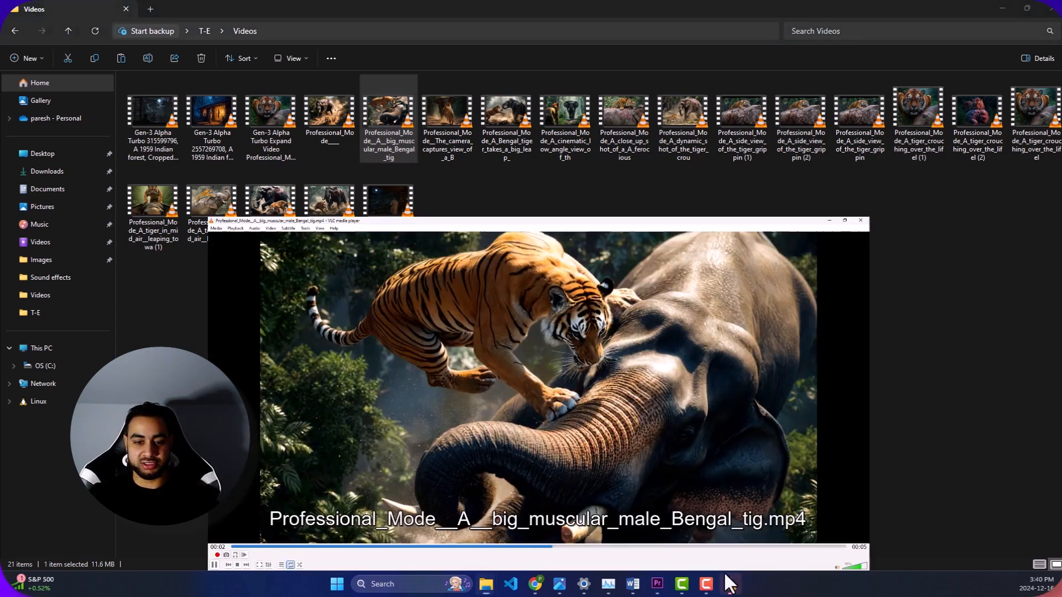
pyautogui.doubleClick(362, 399)
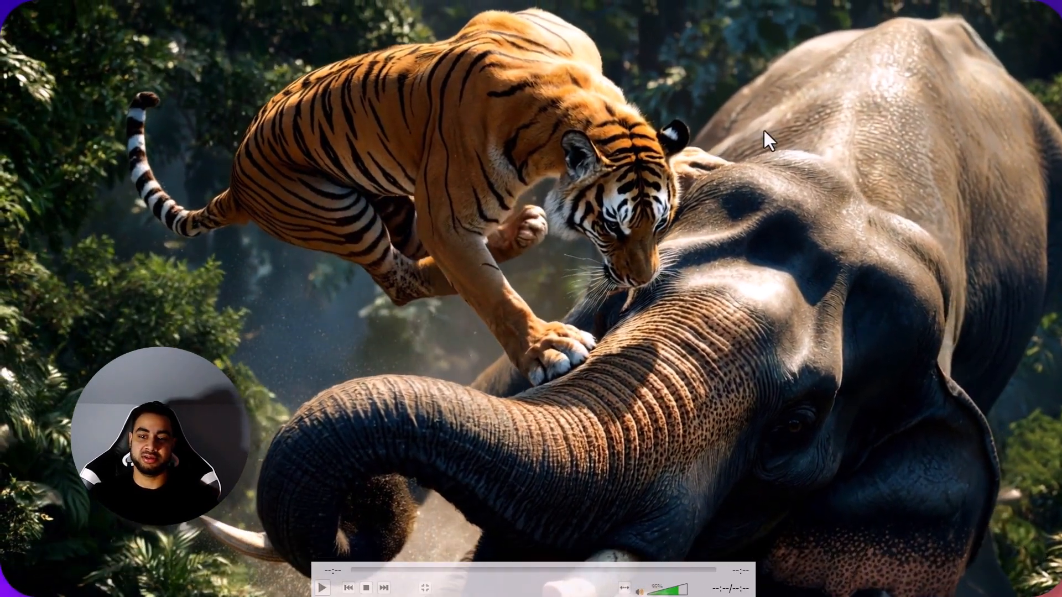
pyautogui.doubleClick(763, 130)
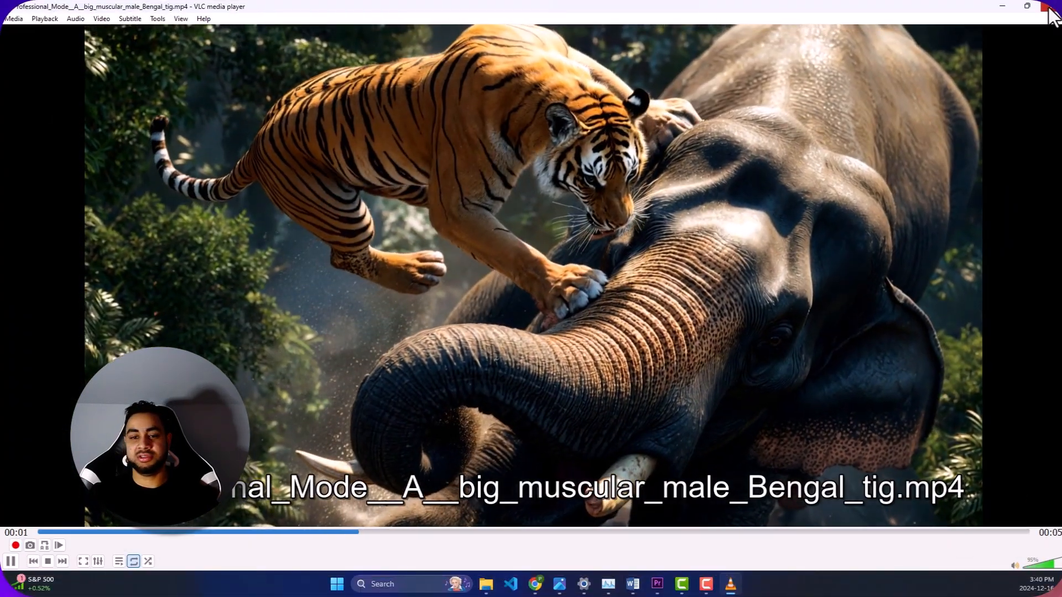
pyautogui.click(1051, 11)
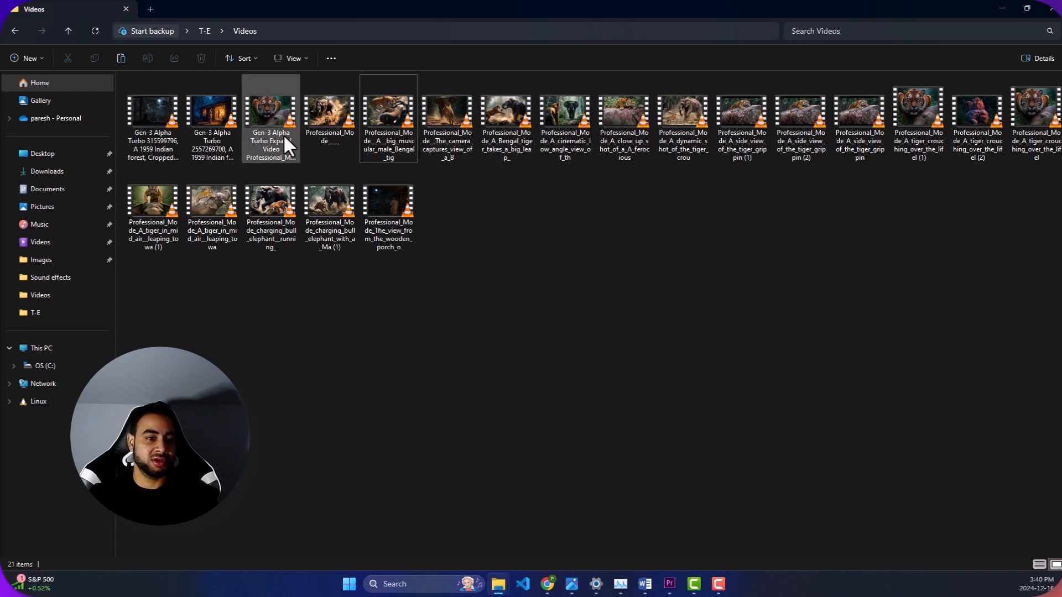
# - Watch the Gen-3 Alpha Turbo Expand Video clip of the crouching tiger full screen, close it and clear the file selection
pyautogui.doubleClick(286, 112)
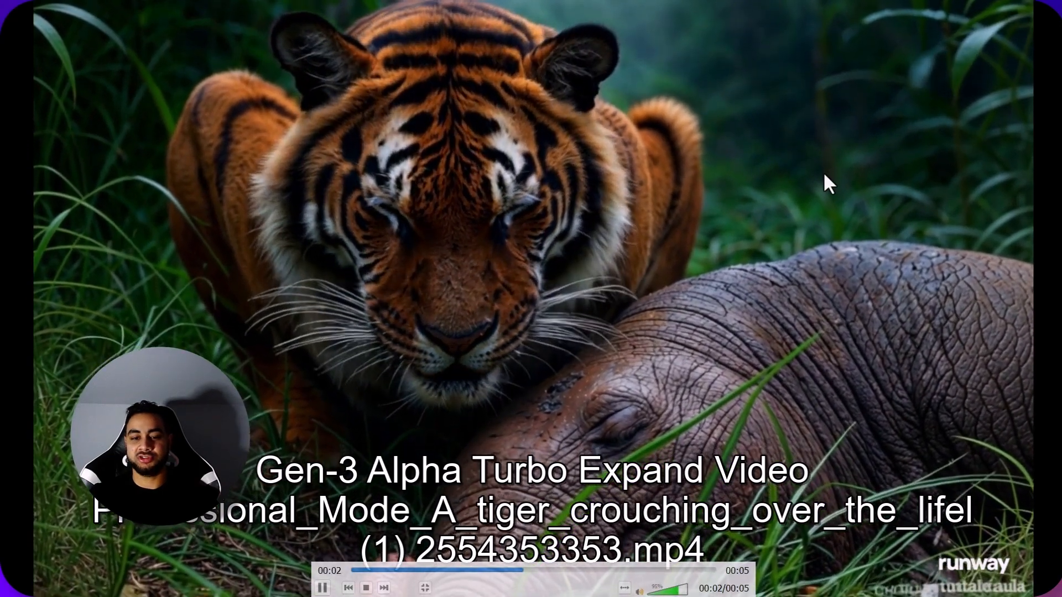
pyautogui.doubleClick(823, 171)
pyautogui.click(1051, 6)
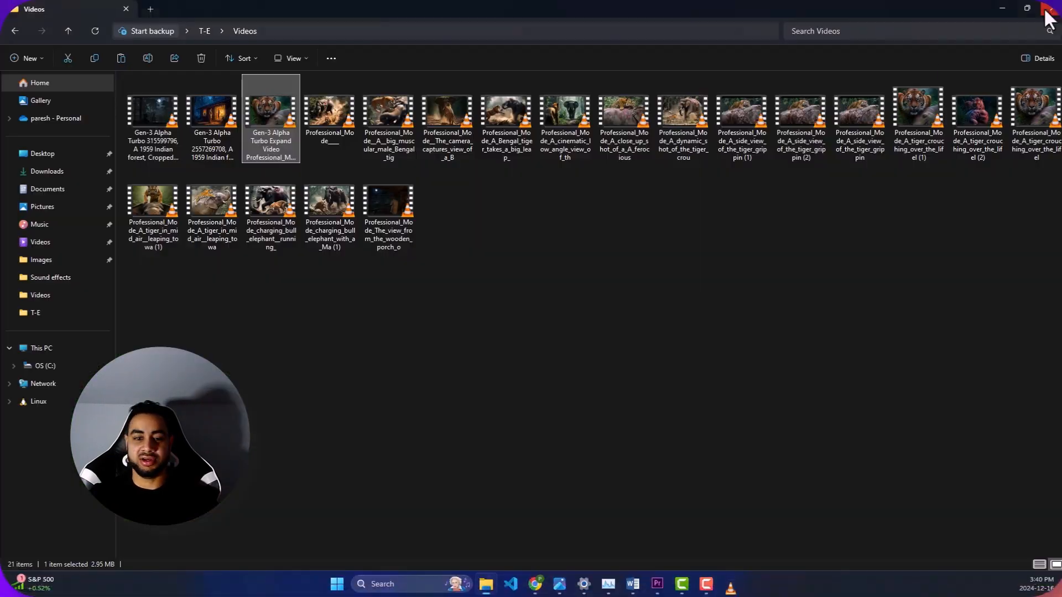
pyautogui.click(464, 248)
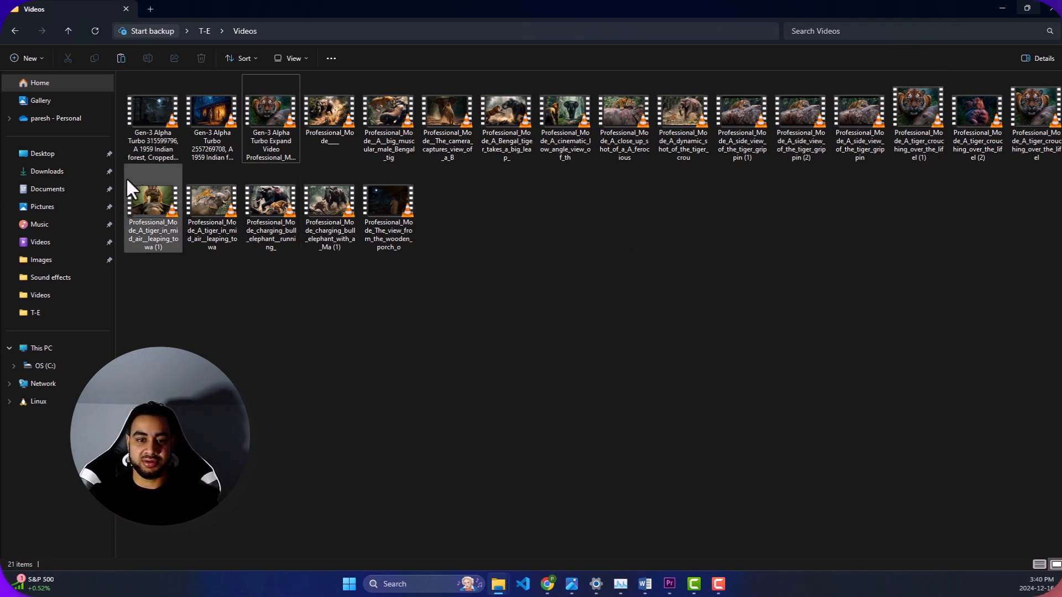
# - Watch the original "A_tiger_crouching_over_the_lifel (1)" clip, leave full screen and close the player
pyautogui.click(939, 123)
pyautogui.doubleClick(937, 115)
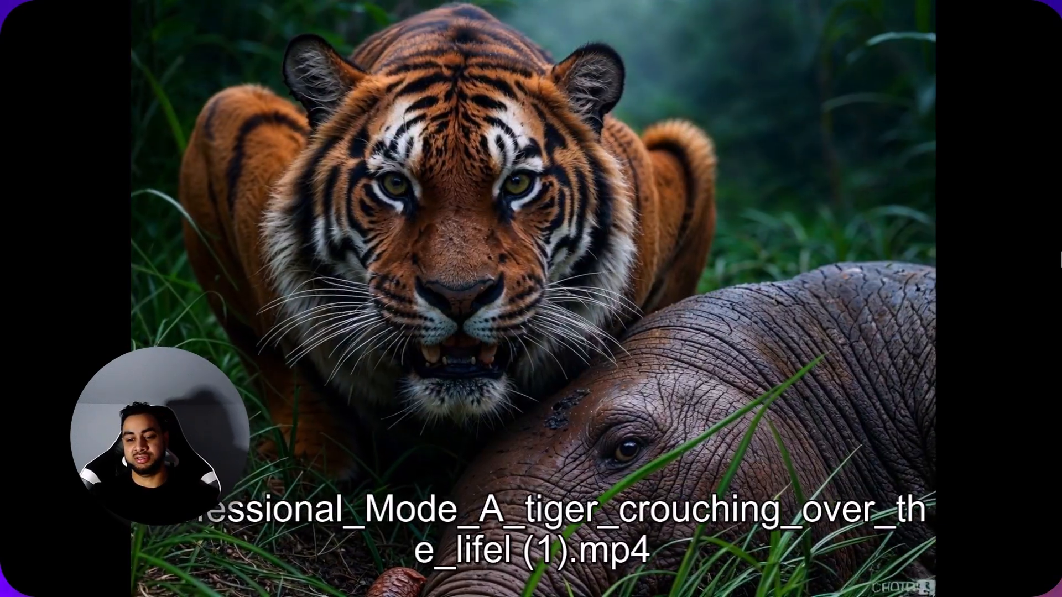
pyautogui.press('Escape')
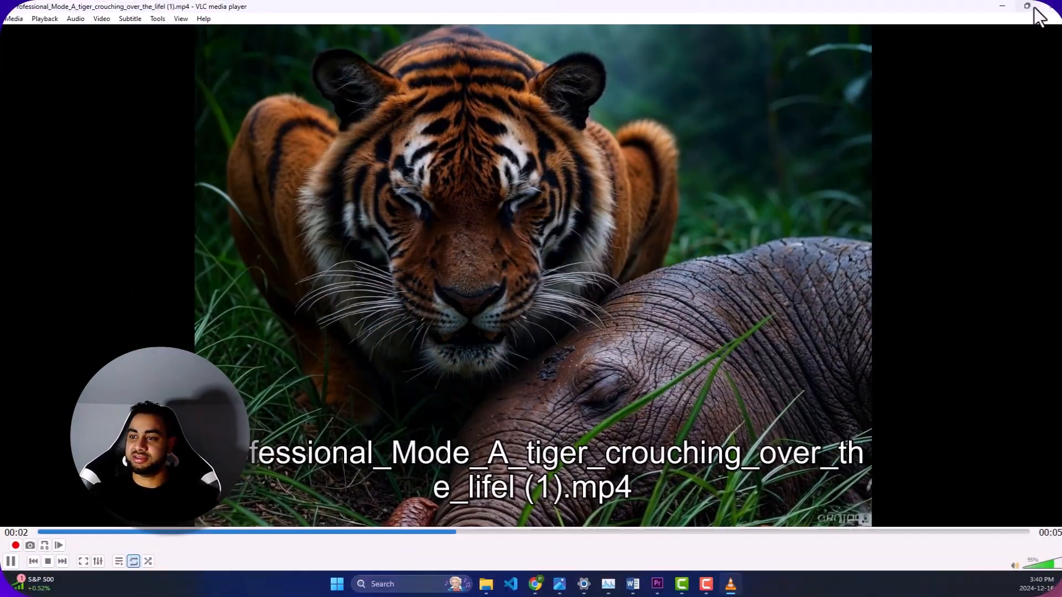
pyautogui.click(1050, 7)
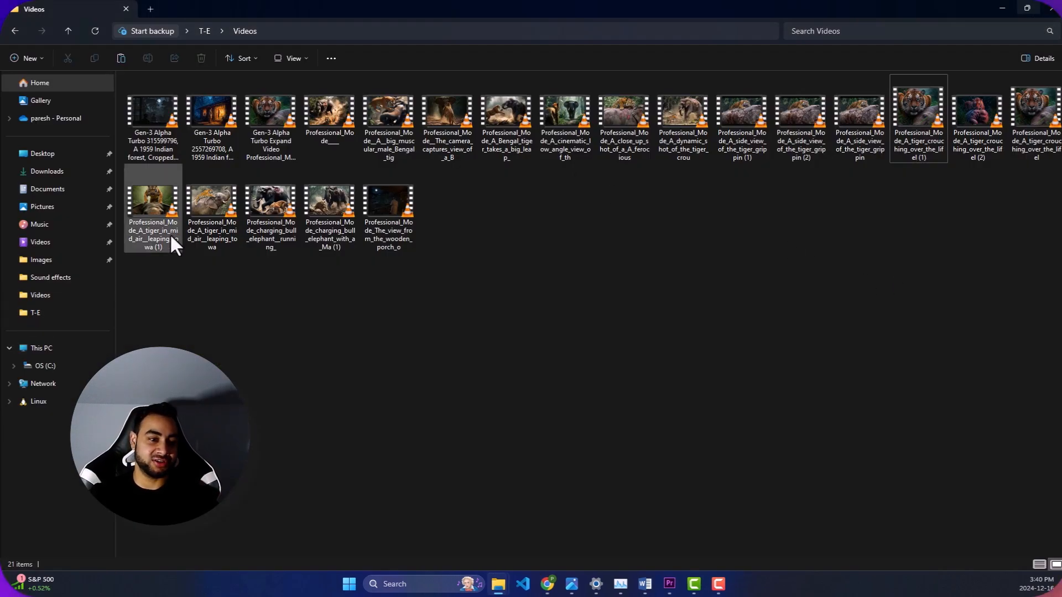
# - Watch the "A_tiger_in_mid_air__leaping_towa" clip full screen and close the player
pyautogui.doubleClick(204, 212)
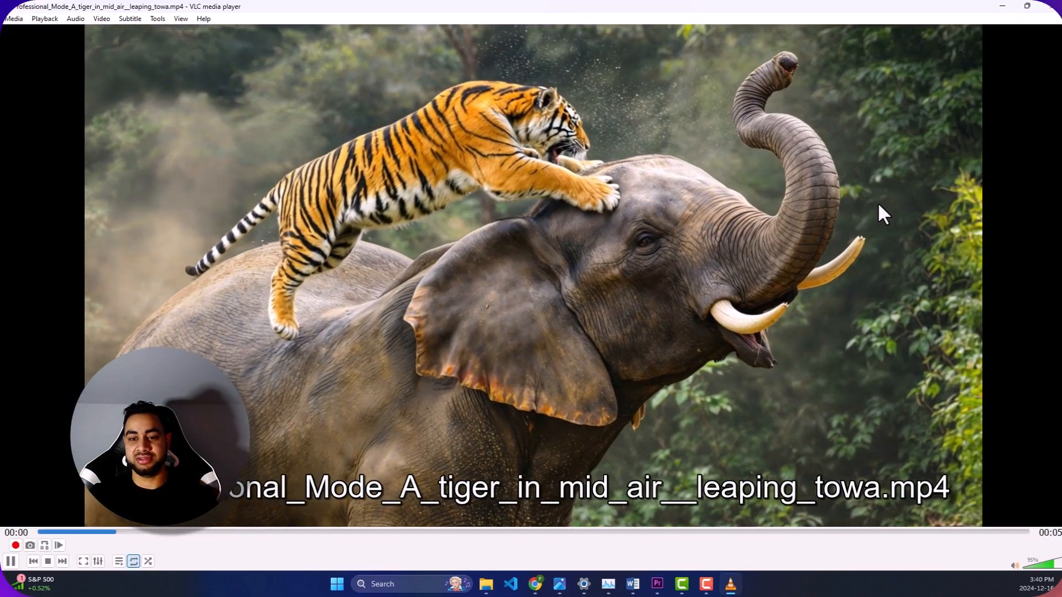
pyautogui.doubleClick(878, 206)
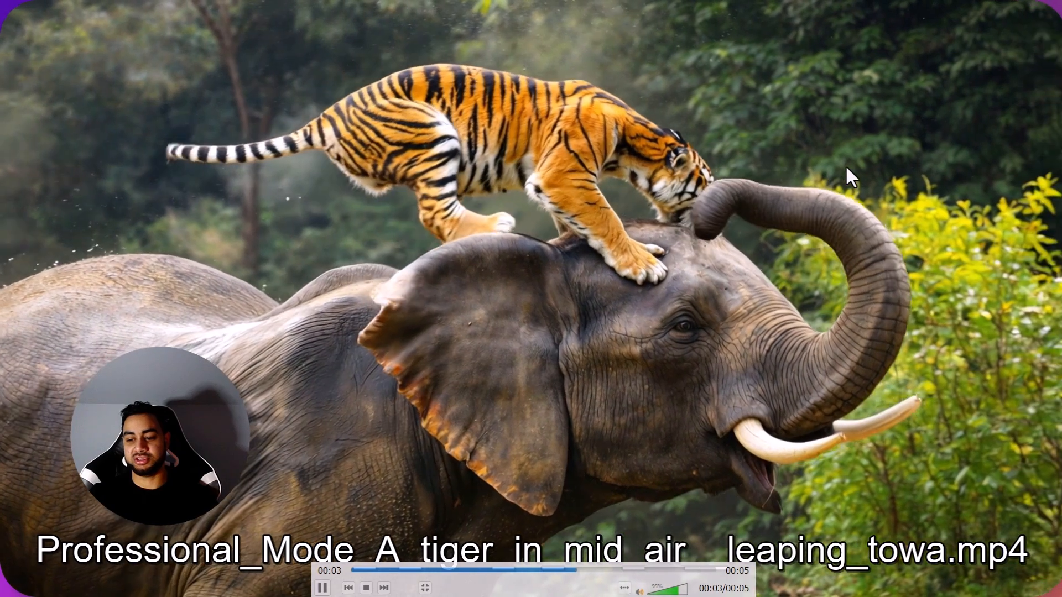
pyautogui.doubleClick(844, 163)
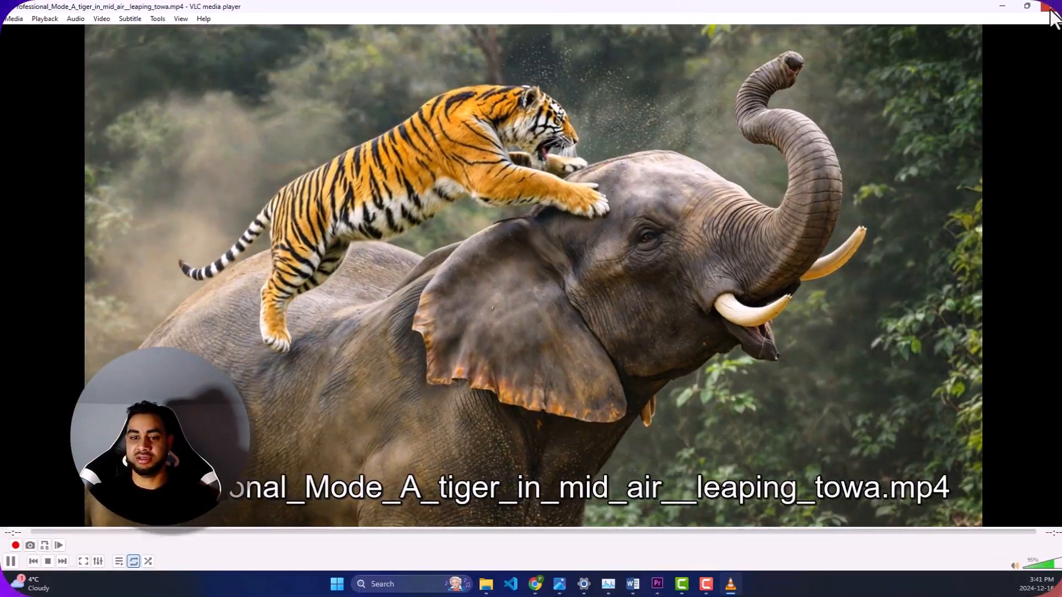
pyautogui.click(1047, 7)
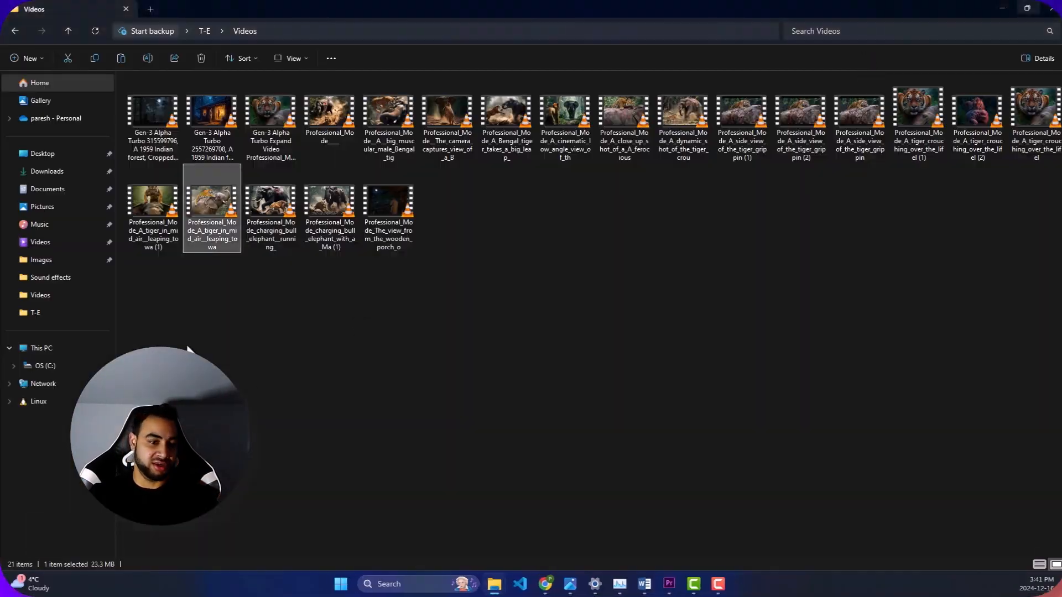
# - Watch the second leaping tiger clip, "A_tiger_in_mid_air__leaping_towa (1)", full screen and close the player
pyautogui.doubleClick(136, 197)
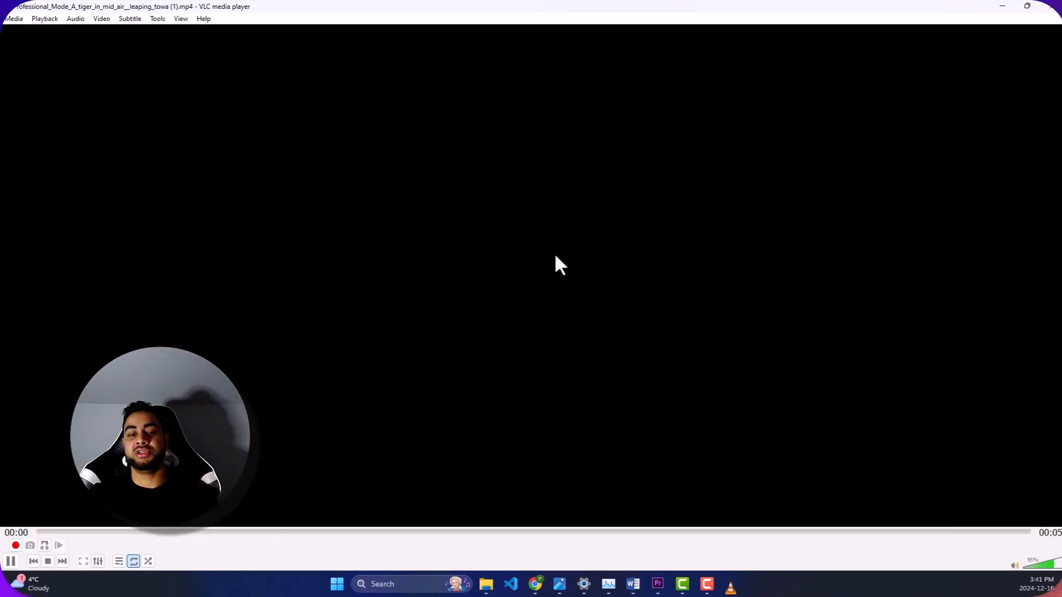
pyautogui.doubleClick(570, 230)
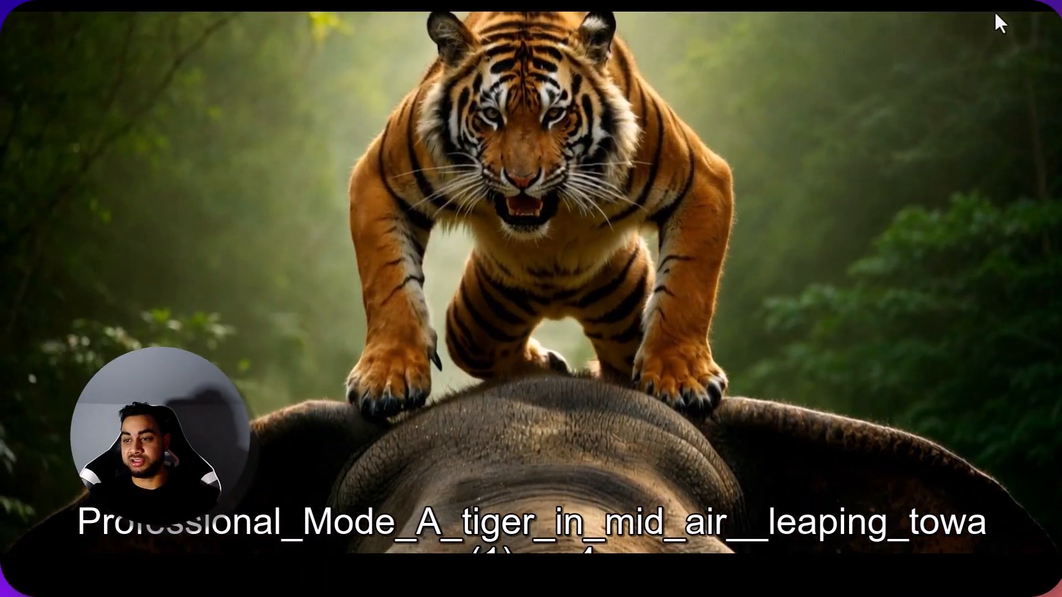
pyautogui.press('Escape')
pyautogui.click(1050, 7)
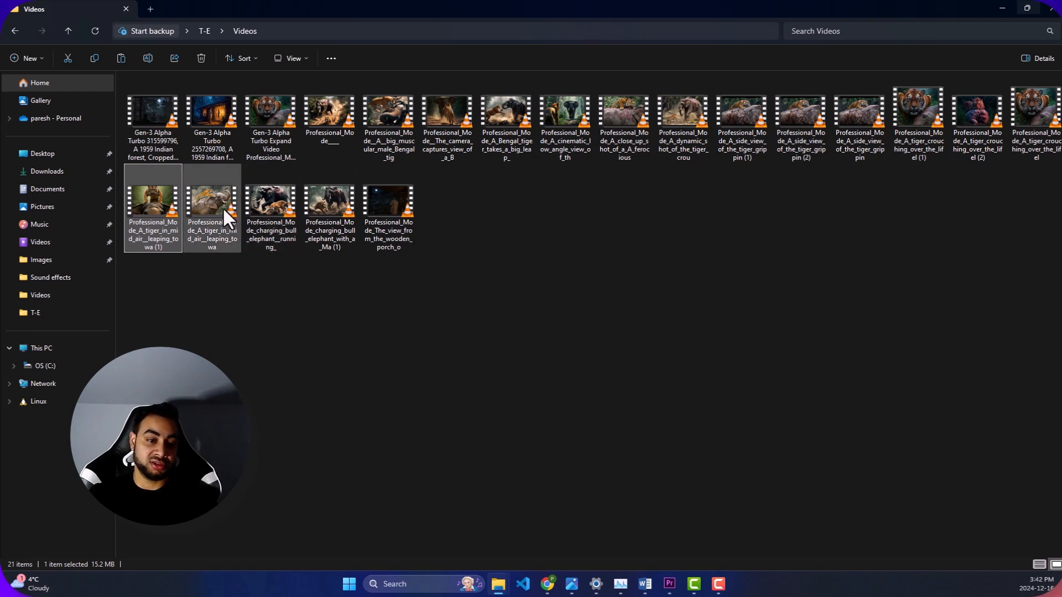
pyautogui.click(258, 206)
pyautogui.click(308, 277)
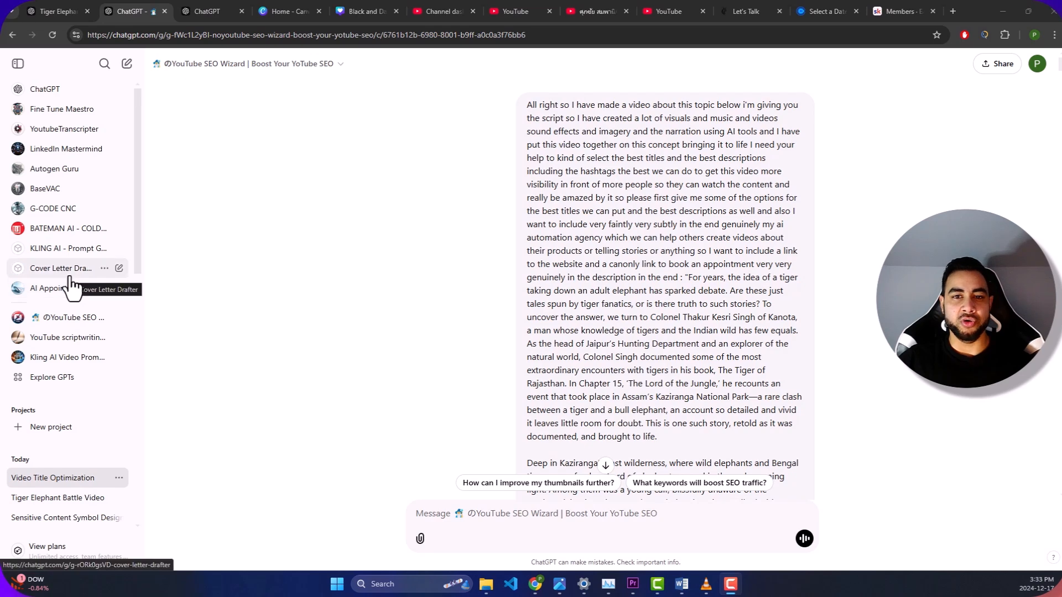
# - Switch to Premiere Pro, preview the sequence at 00;00;46;21, search Windows for "clip" and return to the browser
pyautogui.click(633, 584)
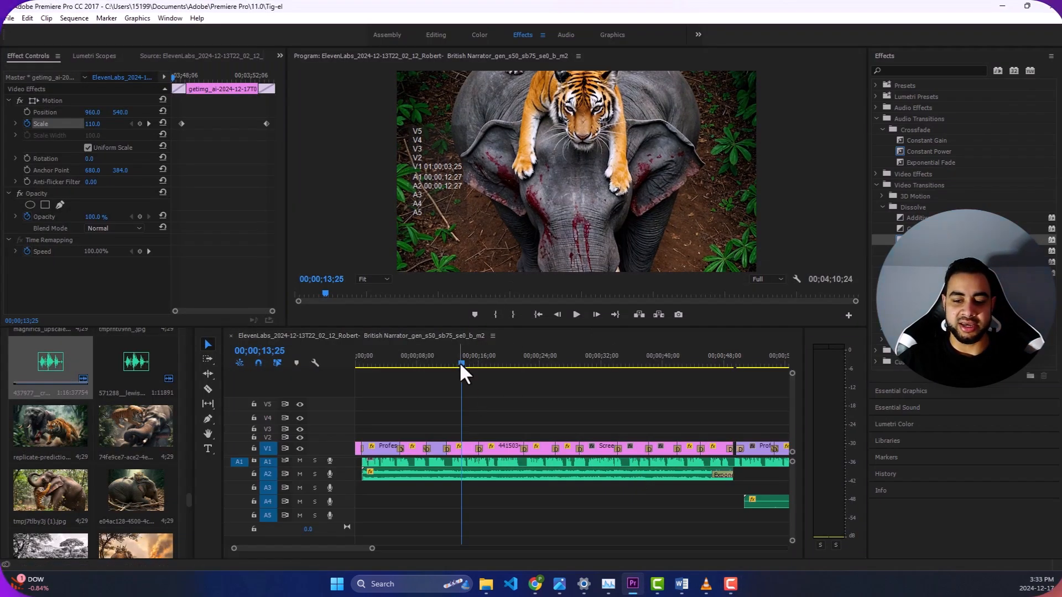
pyautogui.moveTo(462, 364); pyautogui.dragTo(712, 384)
pyautogui.click(433, 584)
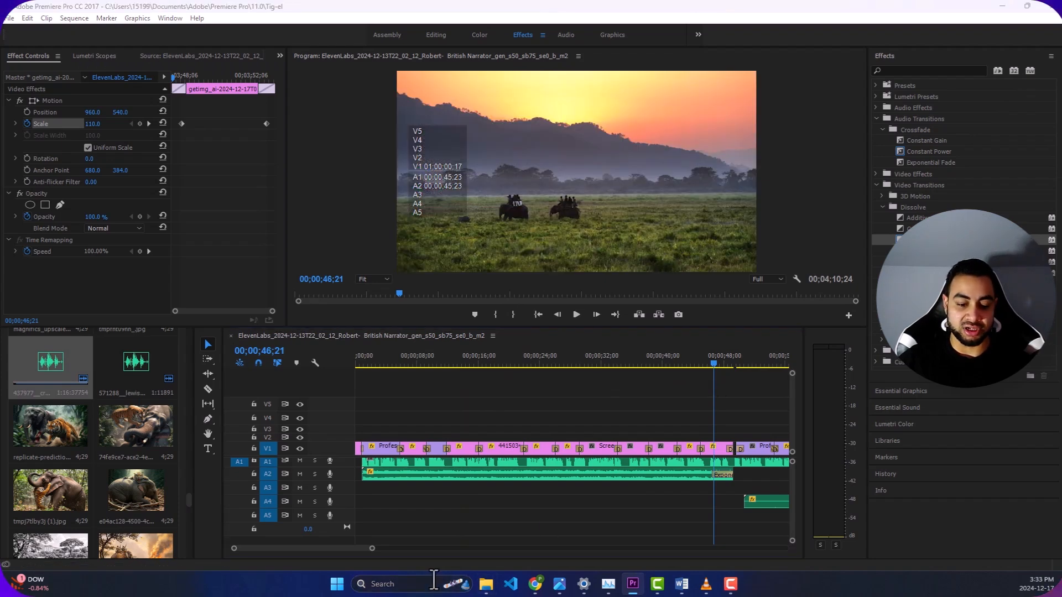
pyautogui.write('clip')
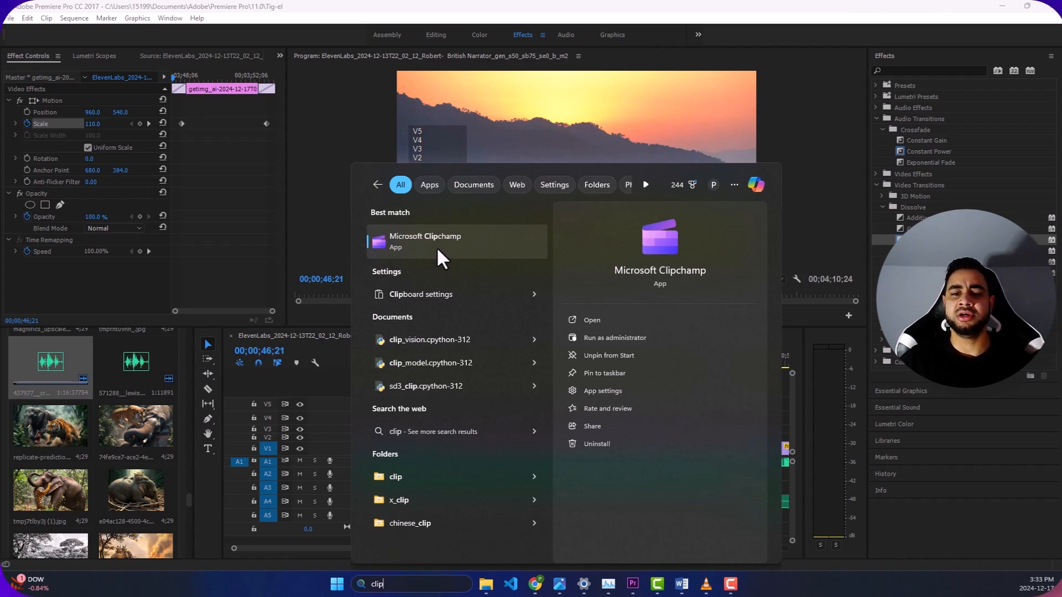
pyautogui.click(957, 3)
pyautogui.click(998, 4)
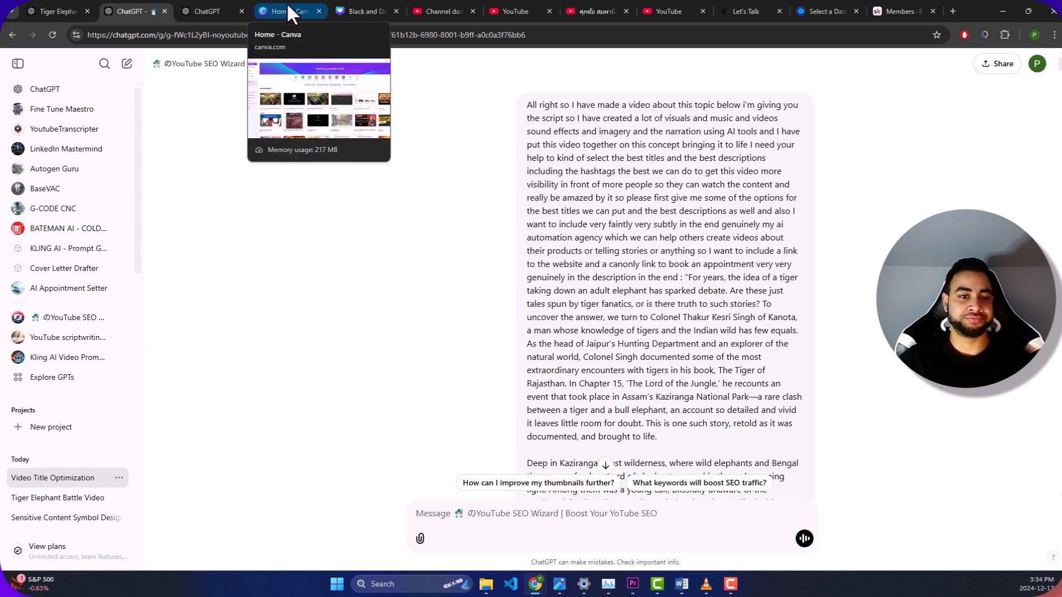
# - Open the Canva YouTube thumbnail design and zoom out to 94% to view the whole image
pyautogui.click(362, 8)
pyautogui.click(309, 8)
pyautogui.click(340, 9)
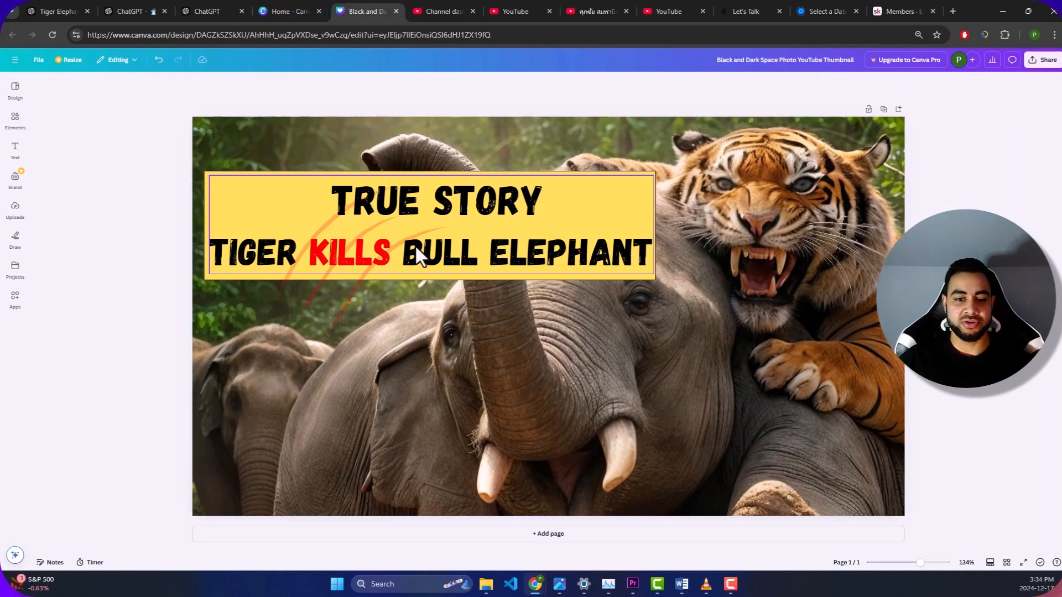
pyautogui.scroll(-2, 489, 243)
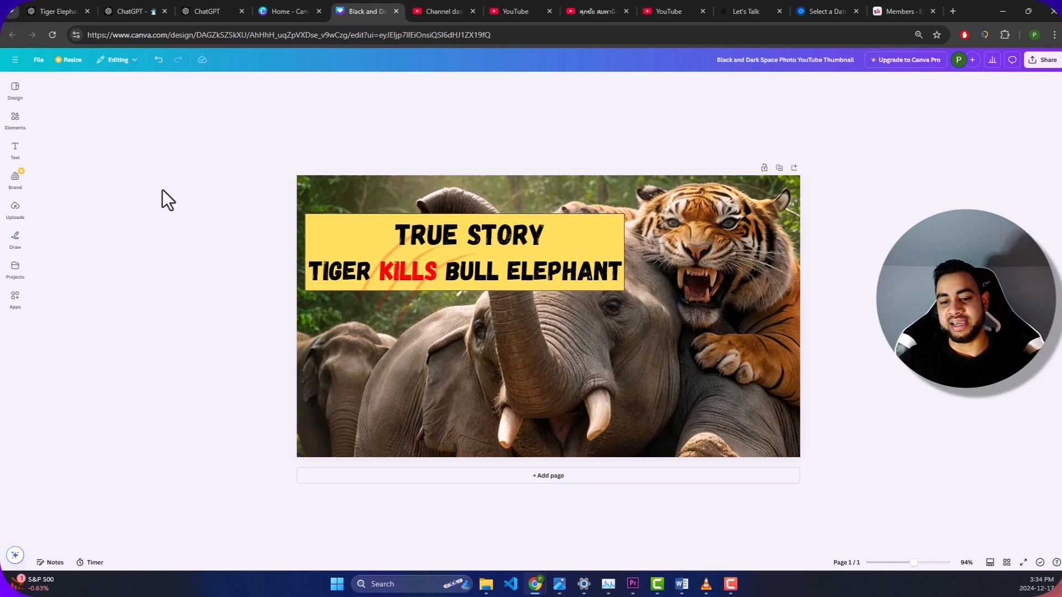
# - Examine the script prompt in the YouTube SEO Wizard chat and highlight the list of 15 clickbait title options
pyautogui.click(134, 8)
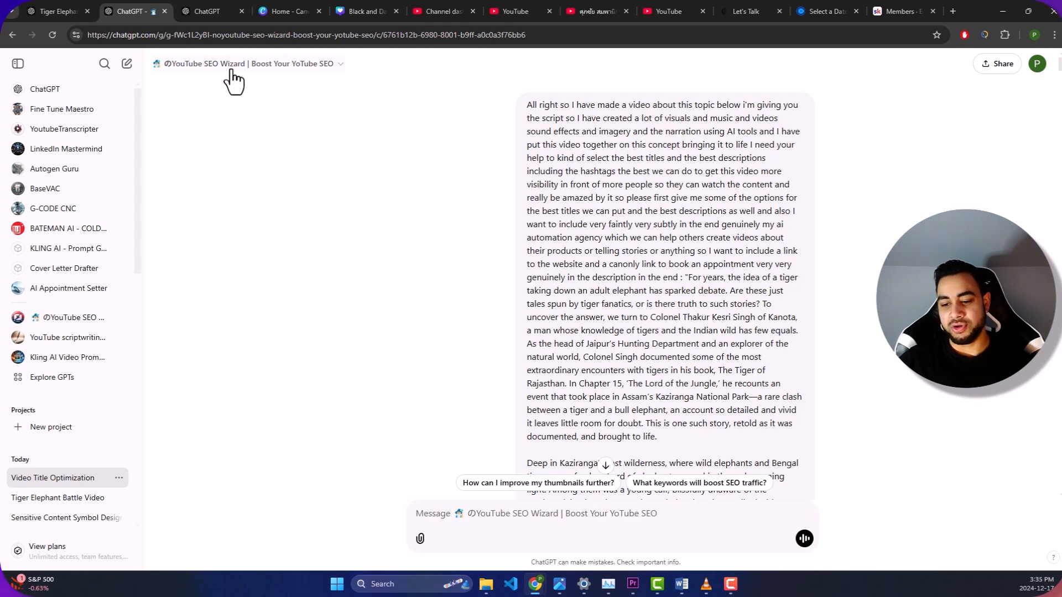
pyautogui.scroll(-1, 520, 105)
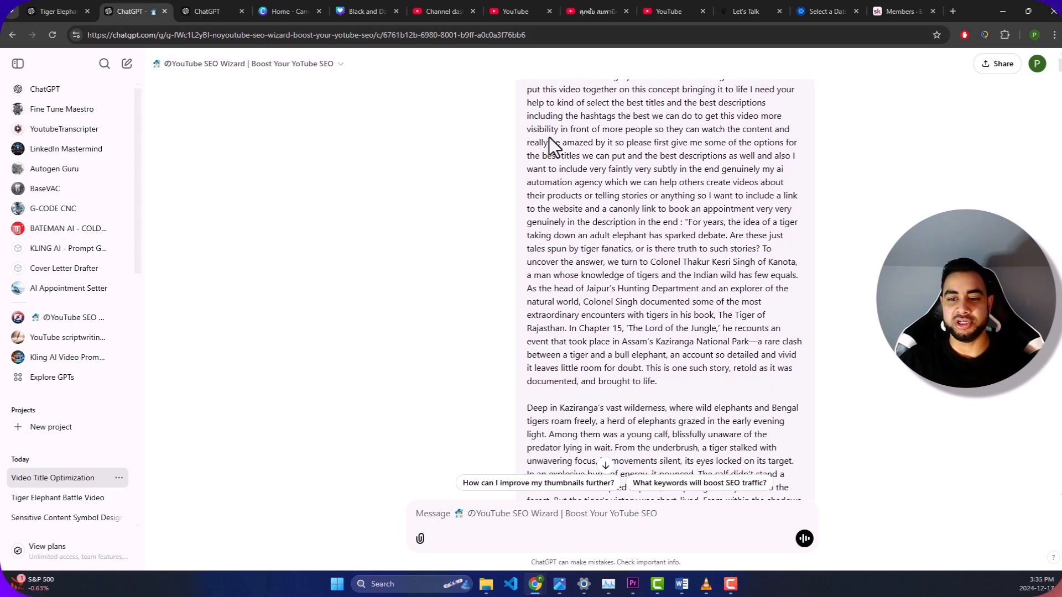
pyautogui.scroll(1, 549, 136)
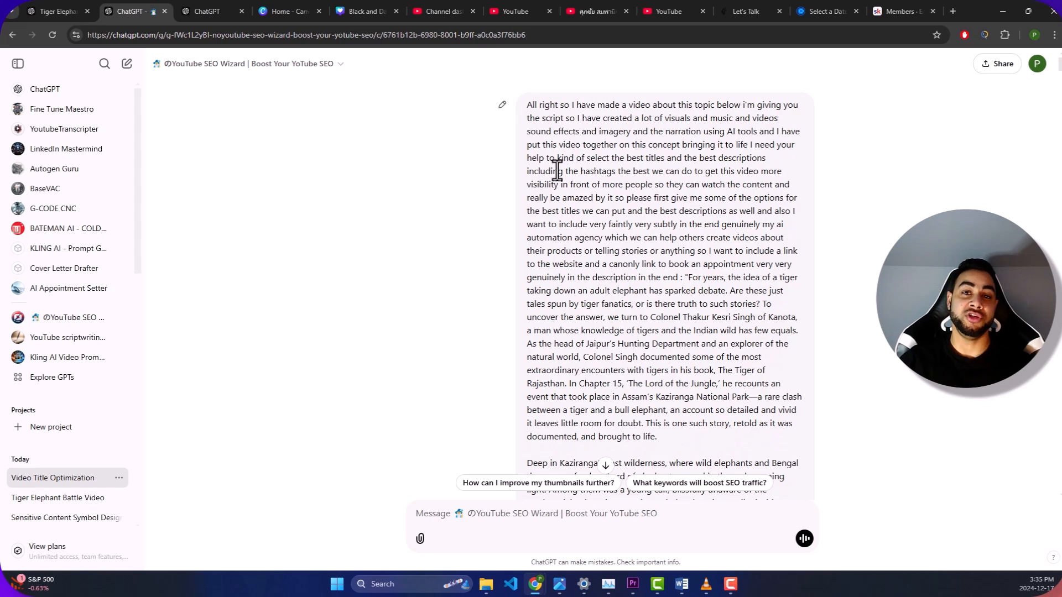
pyautogui.scroll(-1, 590, 165)
pyautogui.scroll(-3, 591, 200)
pyautogui.scroll(-2, 594, 216)
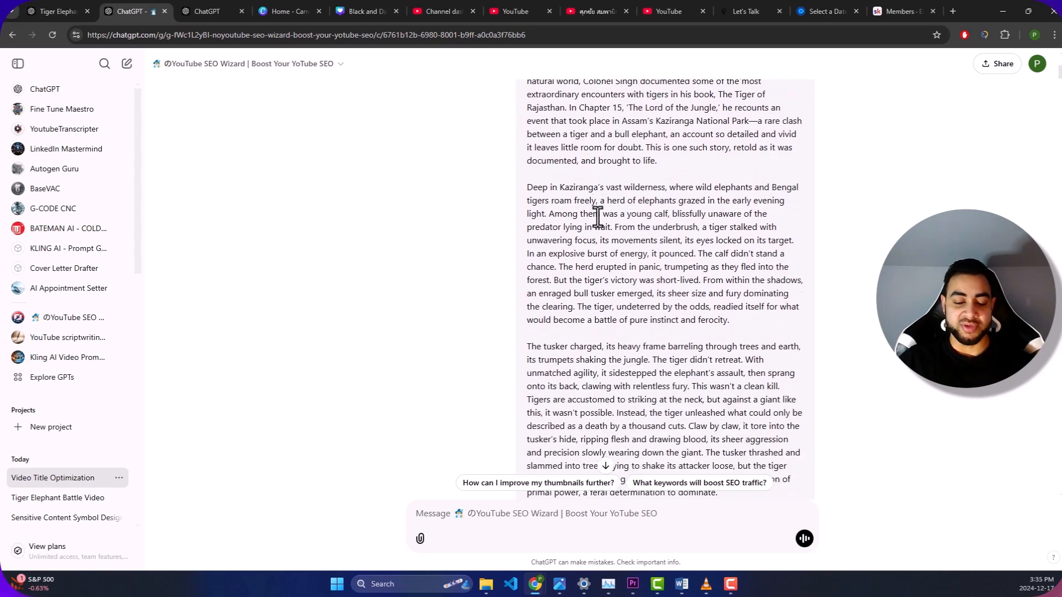
pyautogui.scroll(-5, 630, 310)
pyautogui.scroll(-10, 641, 373)
pyautogui.moveTo(432, 135); pyautogui.dragTo(715, 464)
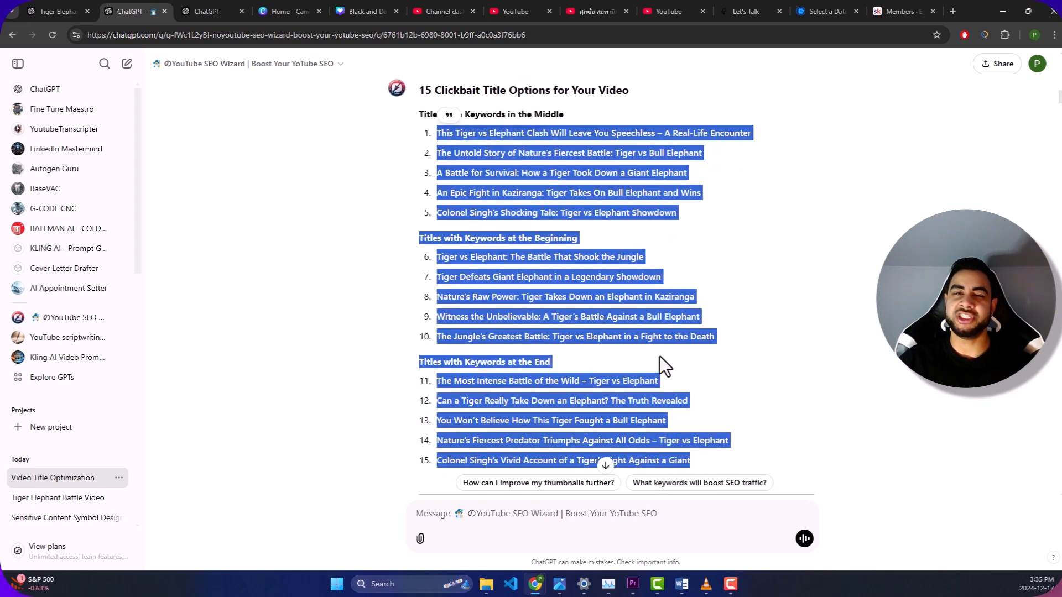
# - Read through the expert critique of the title options down to the final SEO tags
pyautogui.scroll(-8, 628, 278)
pyautogui.scroll(-10, 526, 264)
pyautogui.scroll(-5, 491, 286)
pyautogui.scroll(-2, 490, 288)
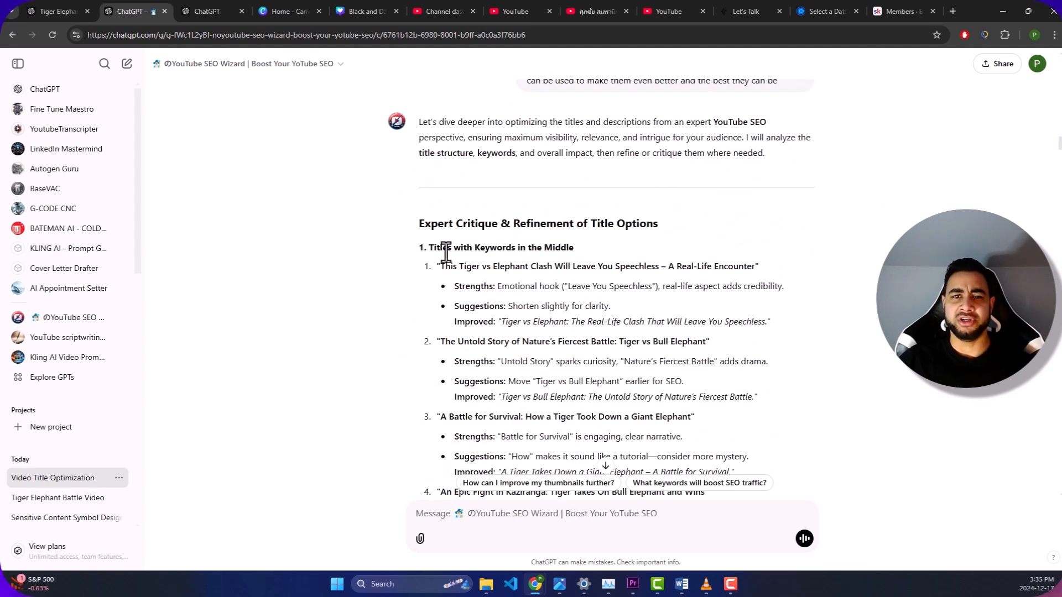
pyautogui.scroll(-3, 447, 250)
pyautogui.scroll(3, 466, 239)
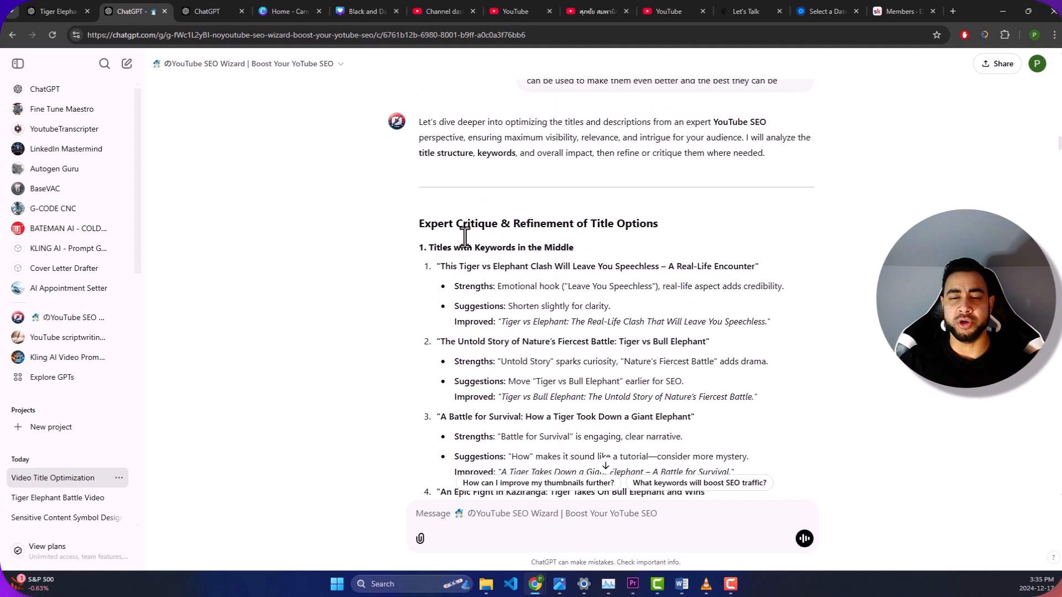
pyautogui.scroll(-12, 510, 260)
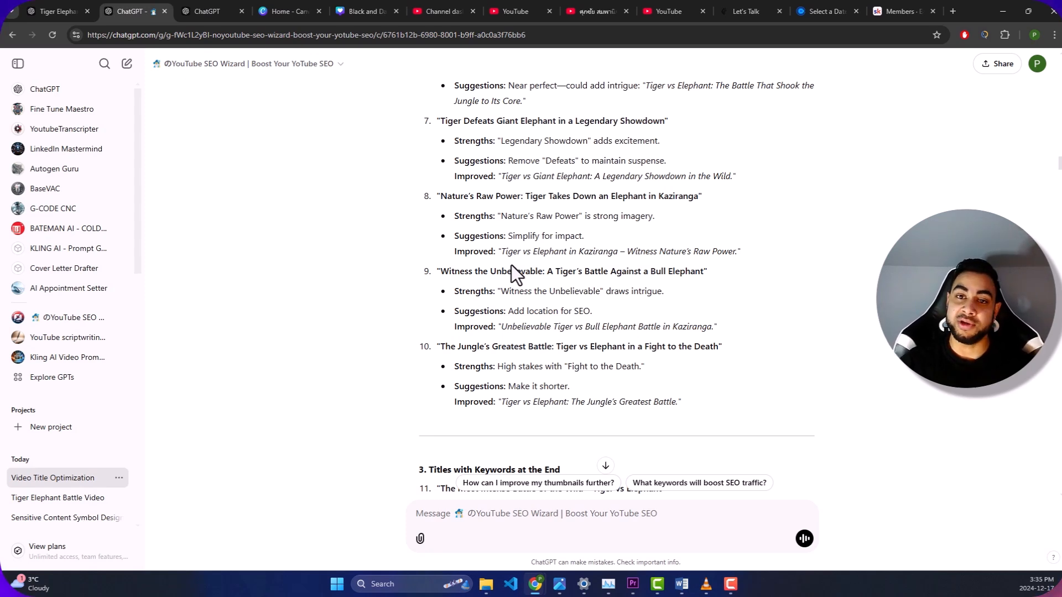
pyautogui.scroll(-4, 511, 264)
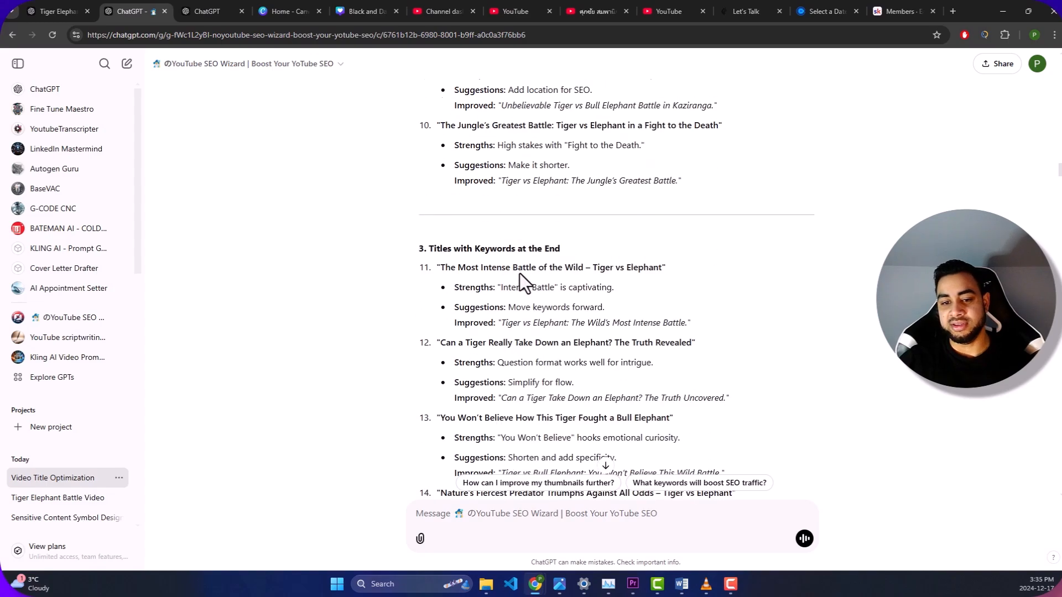
pyautogui.scroll(-20, 526, 285)
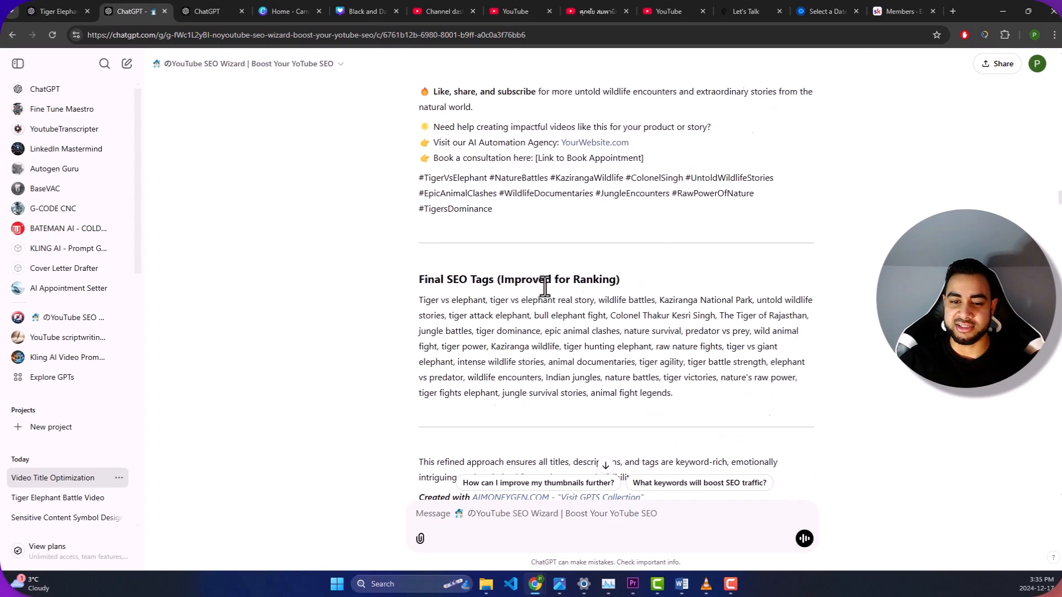
# - Review the thumbnail text suggestions, the real-account title recommendations and the key considerations for maximum impact
pyautogui.scroll(-20, 545, 296)
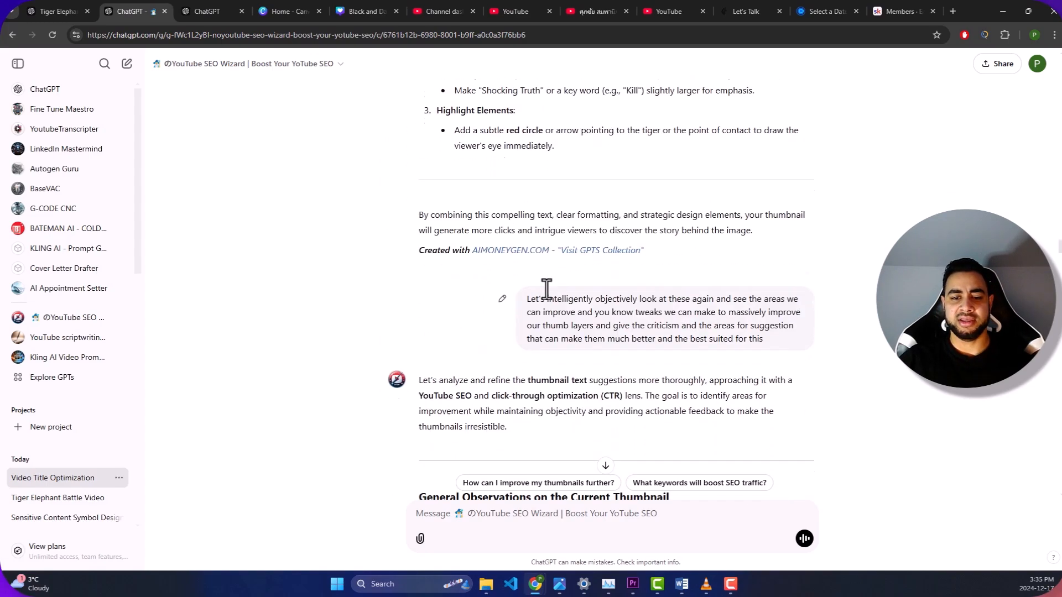
pyautogui.scroll(-20, 546, 300)
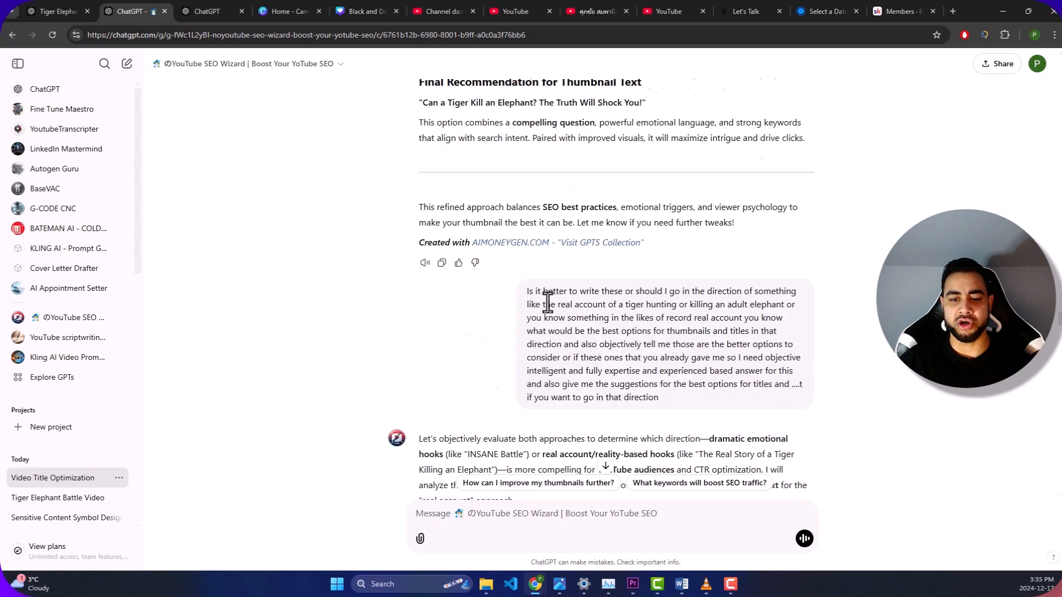
pyautogui.scroll(-20, 545, 300)
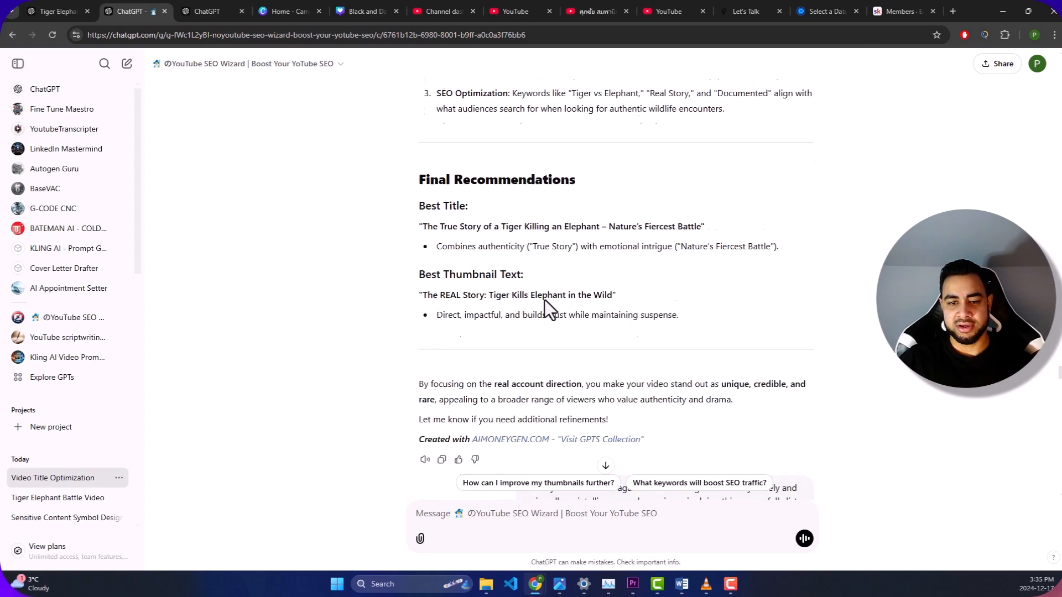
pyautogui.scroll(-4, 538, 296)
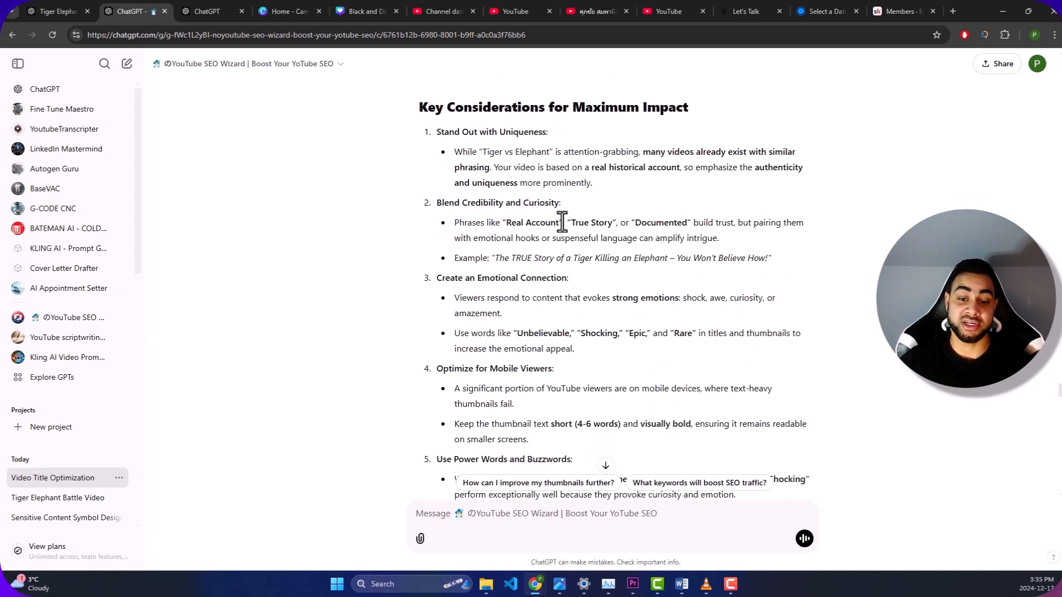
pyautogui.scroll(-5, 582, 216)
pyautogui.scroll(-15, 583, 216)
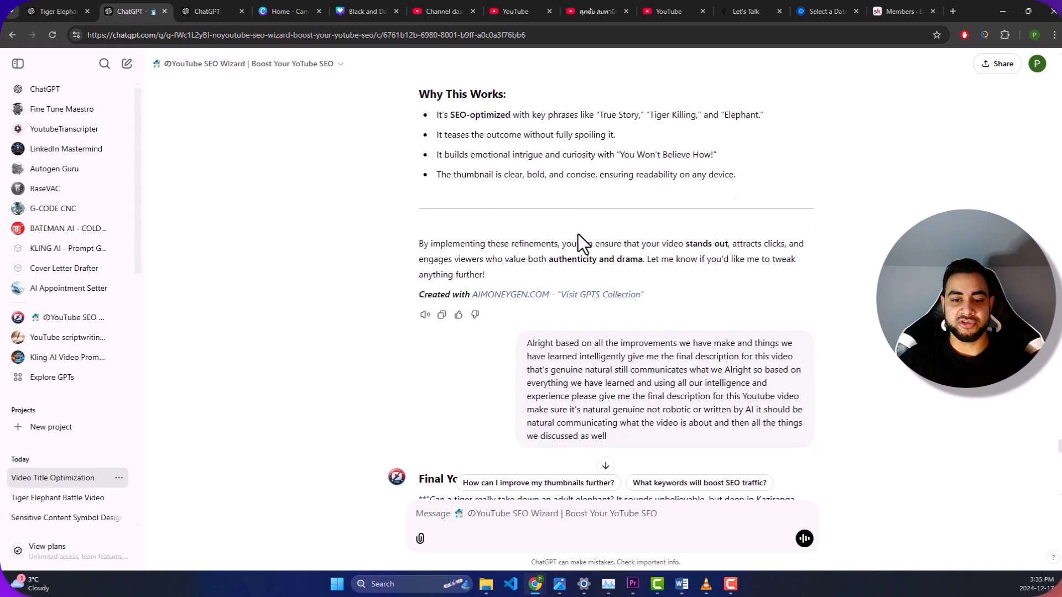
# - Find the final best title and thumbnail combination and highlight the text "True Story: Tiger Kills Giant Elephant!"
pyautogui.scroll(6, 553, 260)
pyautogui.scroll(-2, 475, 379)
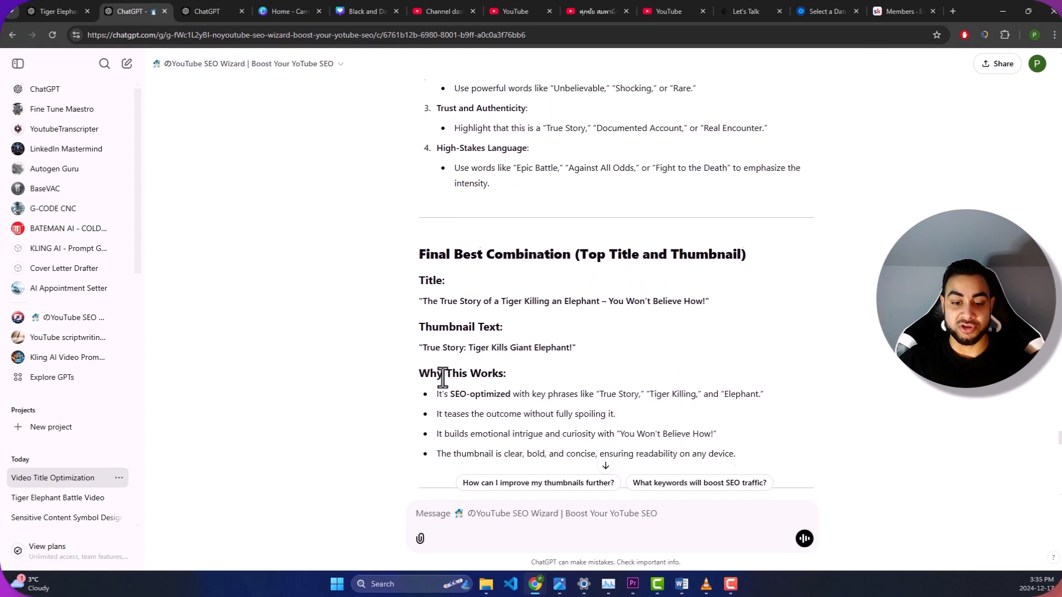
pyautogui.moveTo(424, 347); pyautogui.dragTo(432, 347)
pyautogui.moveTo(554, 348); pyautogui.dragTo(575, 347)
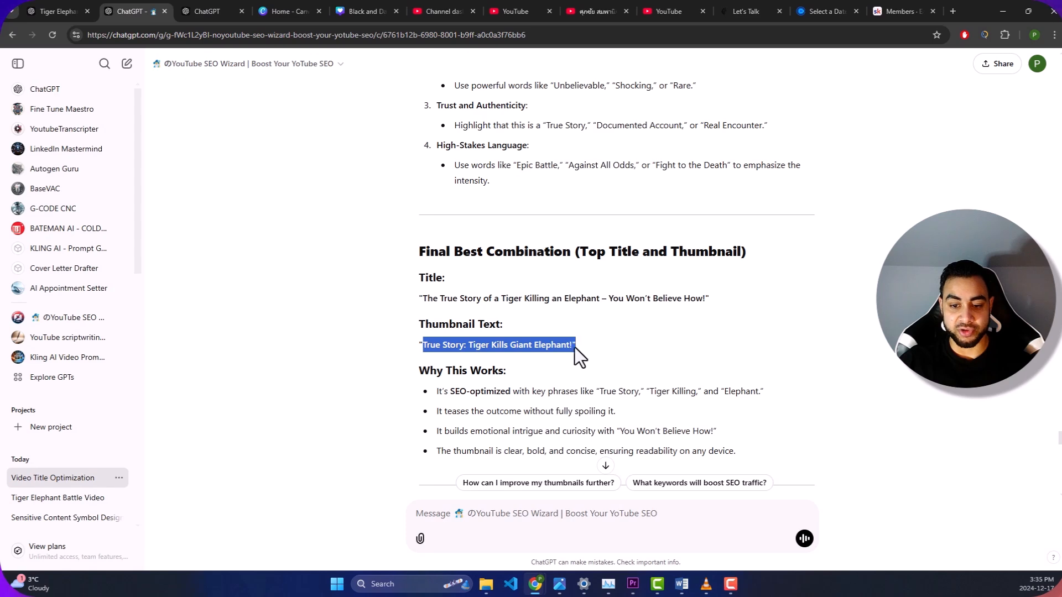
pyautogui.click(414, 245)
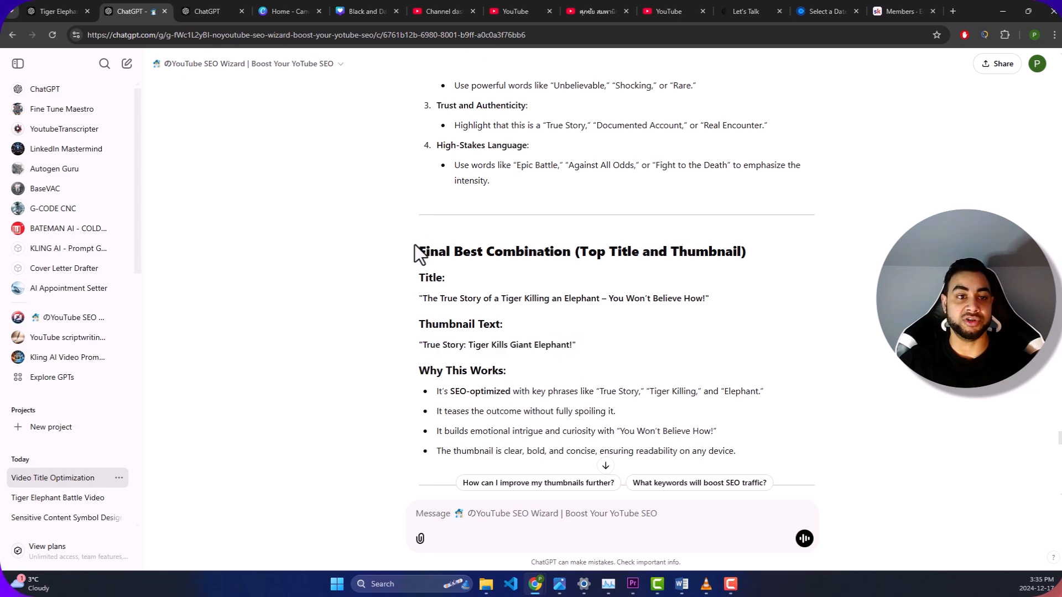
# - Return to the Canva thumbnail design to compare its wording with the recommended thumbnail text
pyautogui.click(236, 8)
pyautogui.click(290, 8)
pyautogui.click(360, 10)
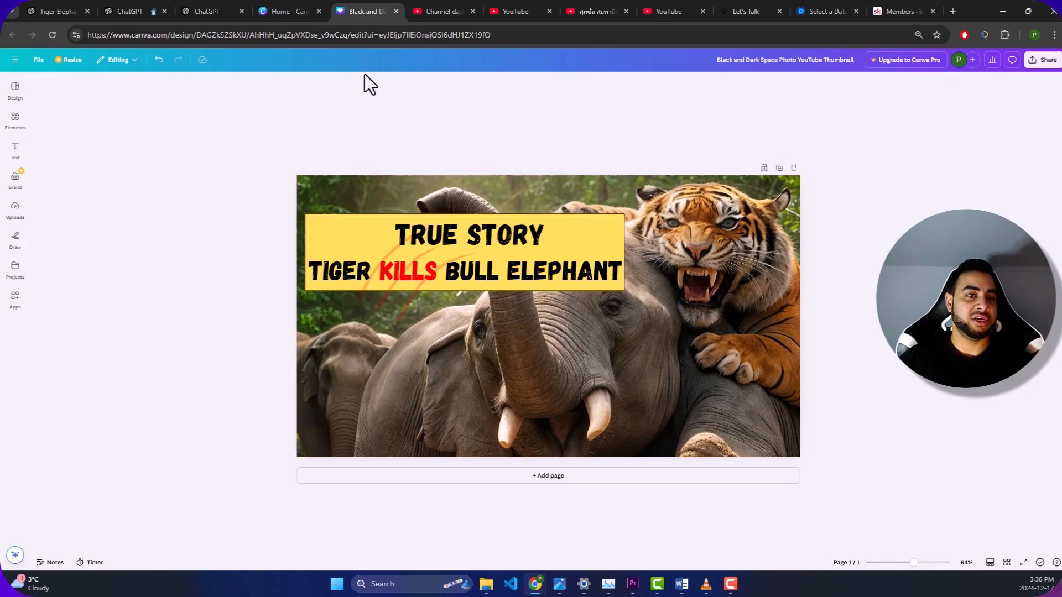
# - Open the ChatGPT o1 conversation and review its five recommended tiger vs elephant titles
pyautogui.click(302, 10)
pyautogui.click(222, 10)
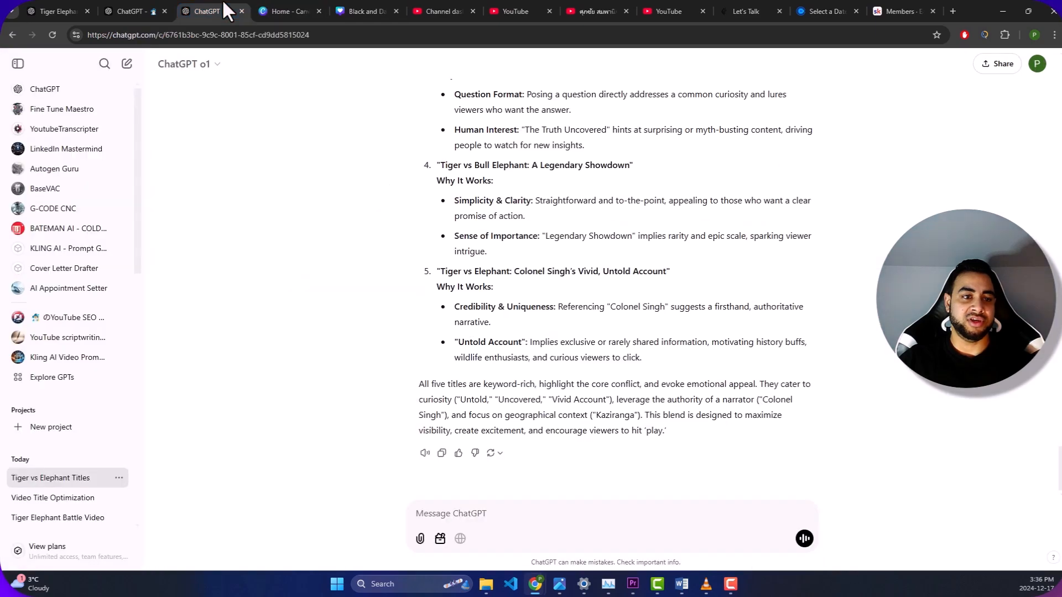
pyautogui.scroll(1, 562, 244)
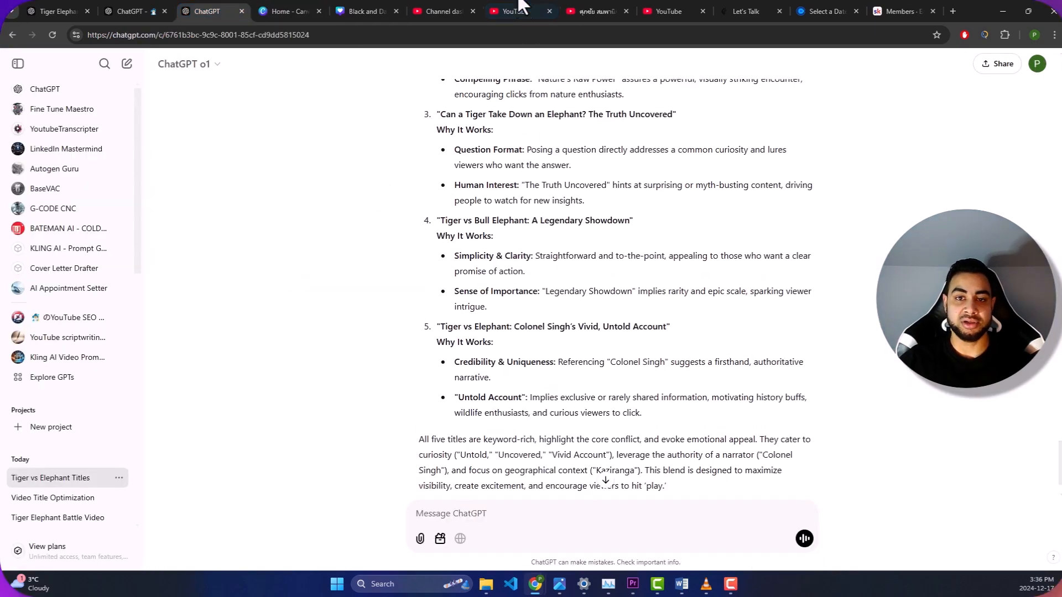
# - Look through the open YouTube pages and bring up the tiger and elephant video's details in YouTube Studio
pyautogui.click(460, 1)
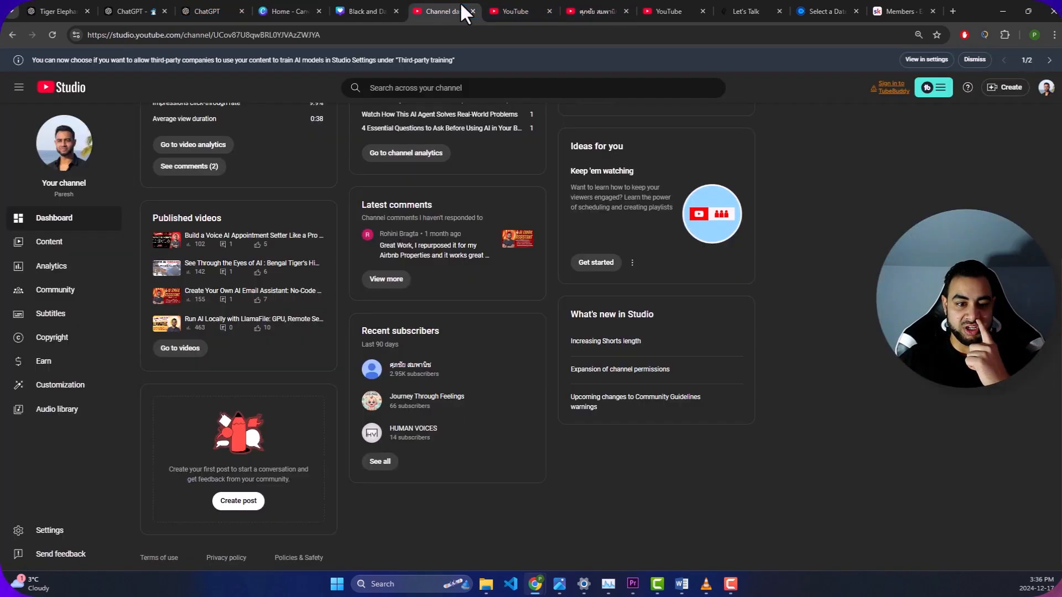
pyautogui.click(520, 2)
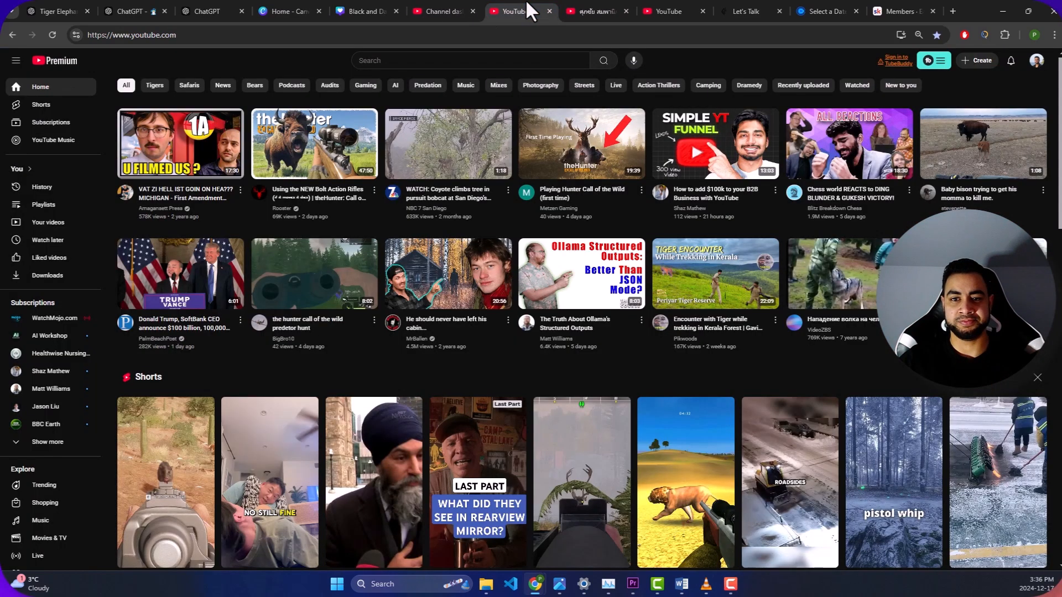
pyautogui.click(655, 2)
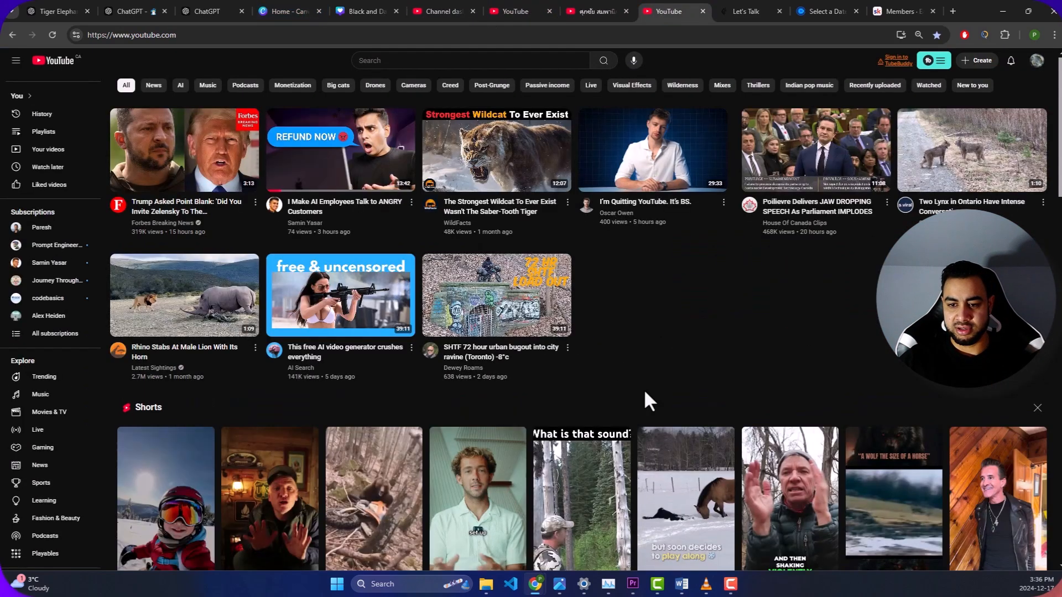
pyautogui.click(209, 10)
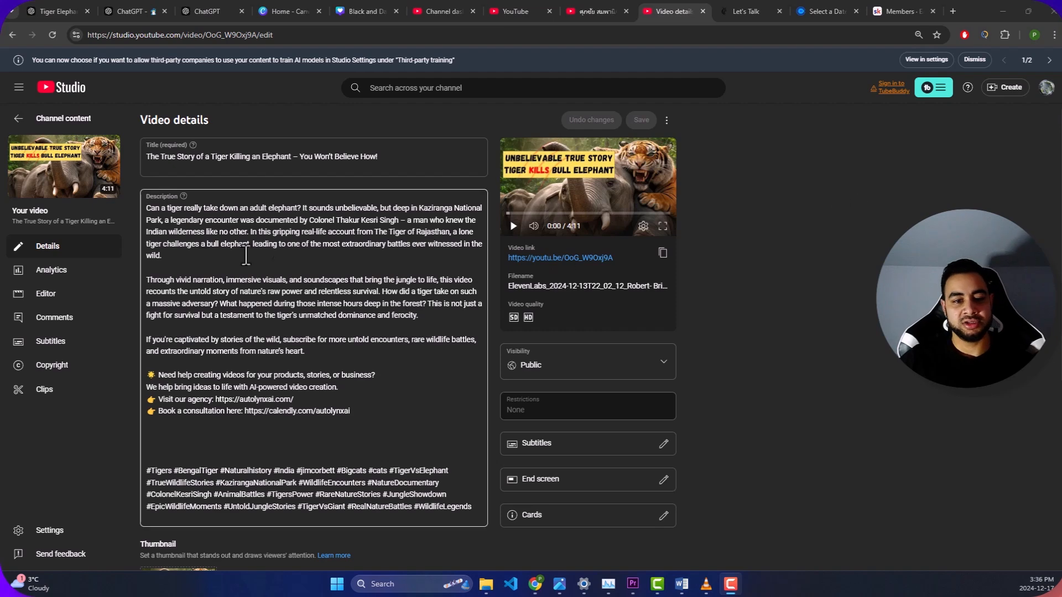
# - Highlight and review the video's description and hashtags, and put the cursor in the video title
pyautogui.moveTo(143, 207); pyautogui.dragTo(413, 519)
pyautogui.scroll(-3, 381, 495)
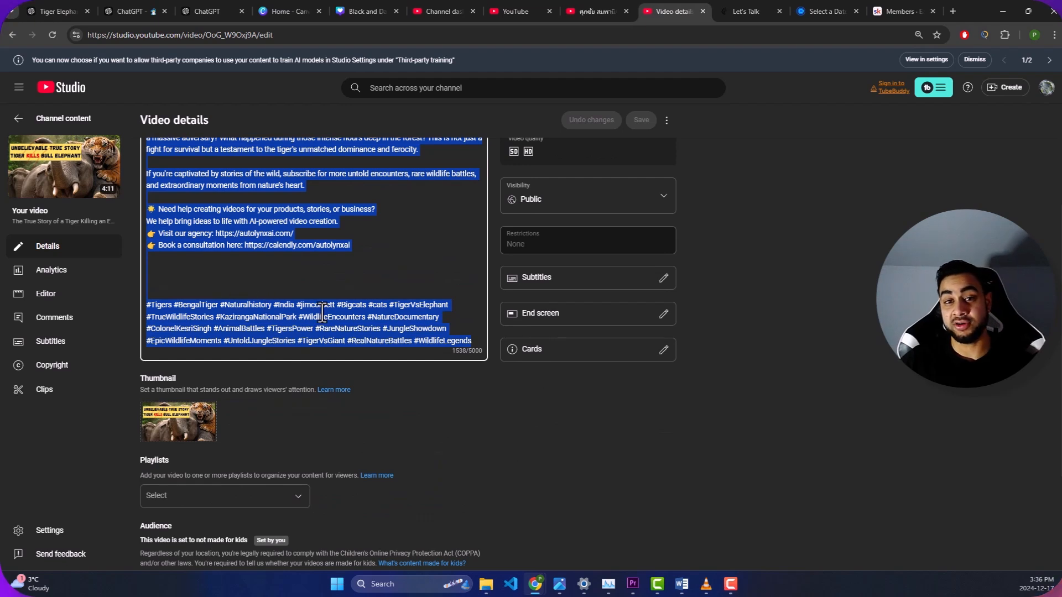
pyautogui.click(372, 347)
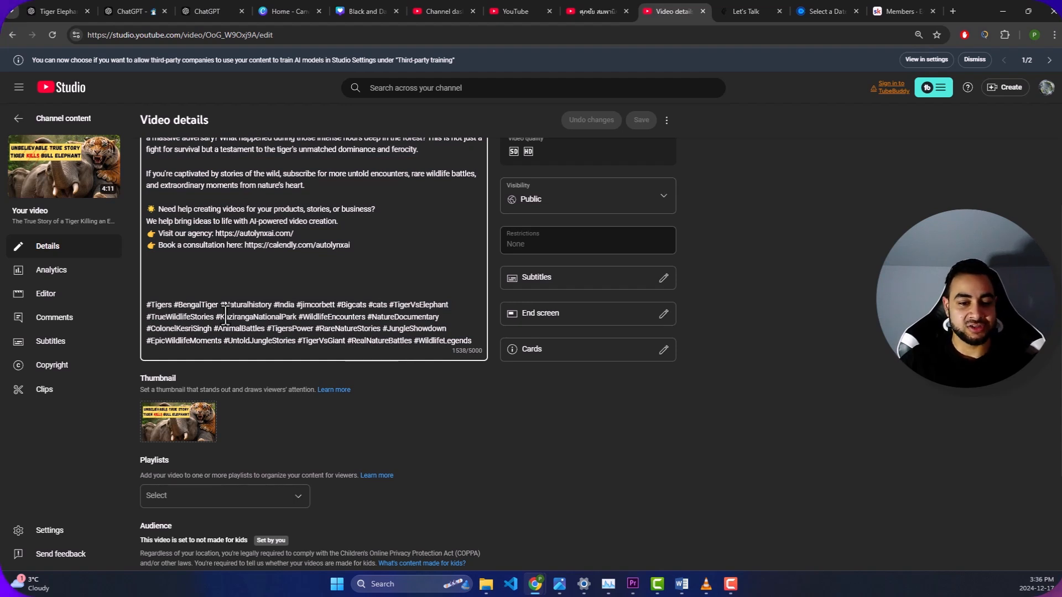
pyautogui.click(473, 341)
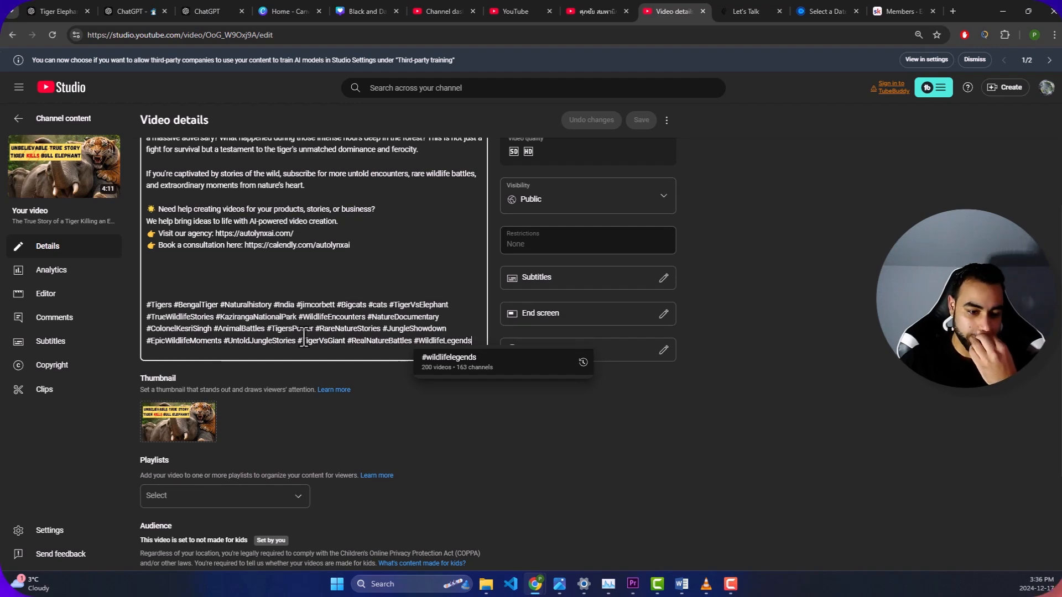
pyautogui.scroll(3, 303, 336)
pyautogui.click(390, 170)
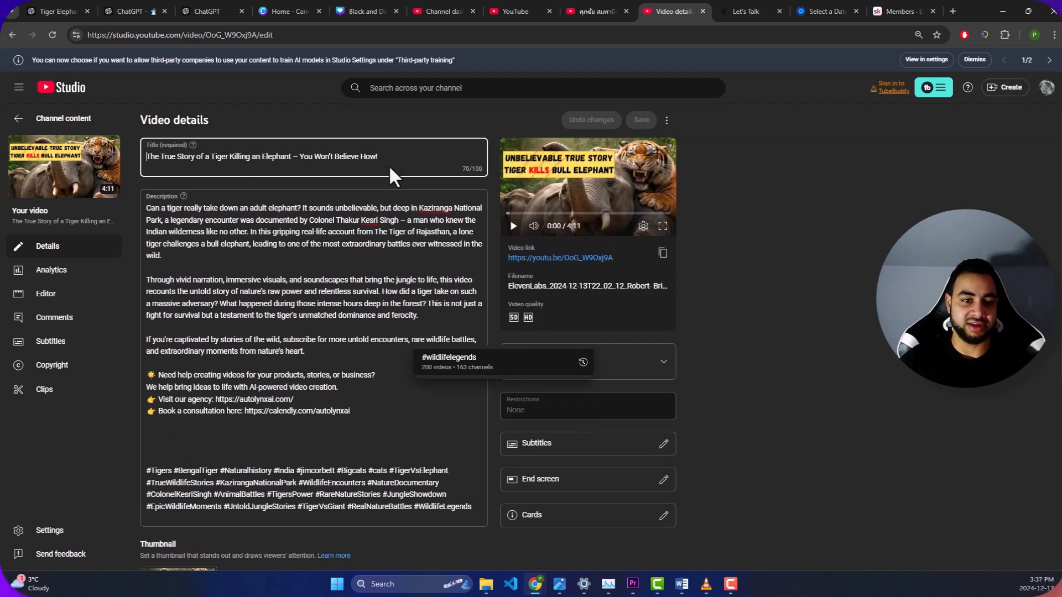
# - Highlight the video title, and review the thumbnail, playlist and audience settings in the video details
pyautogui.tripleClick(384, 157)
pyautogui.click(386, 166)
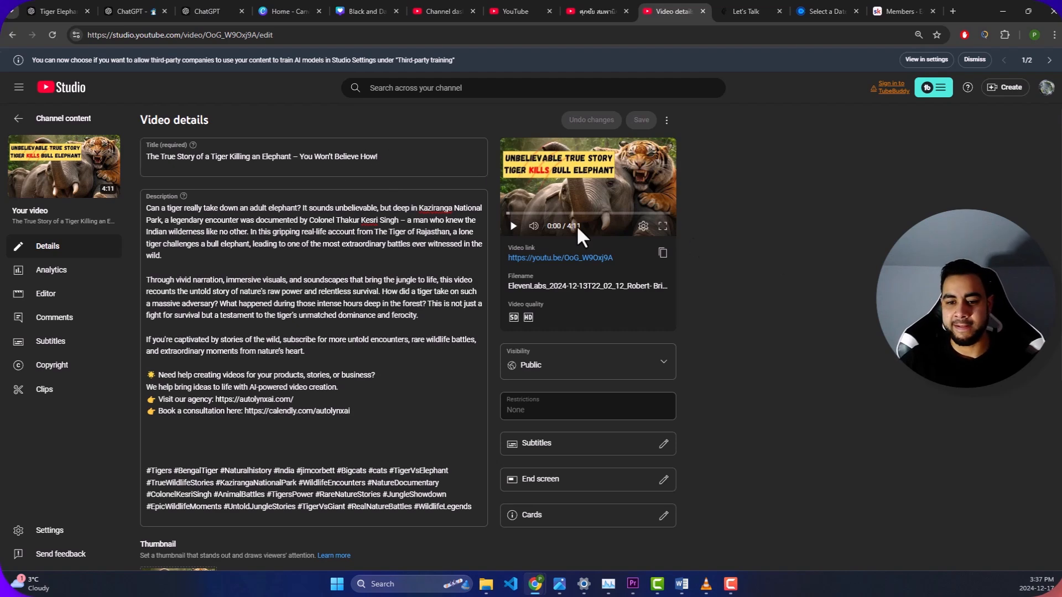
pyautogui.scroll(-6, 380, 223)
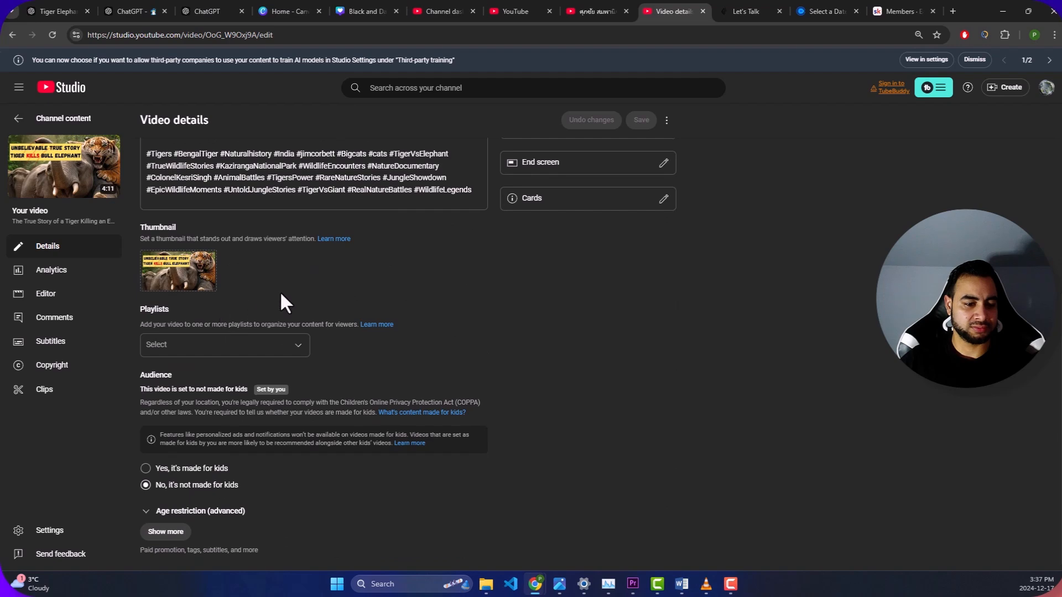
pyautogui.scroll(6, 276, 291)
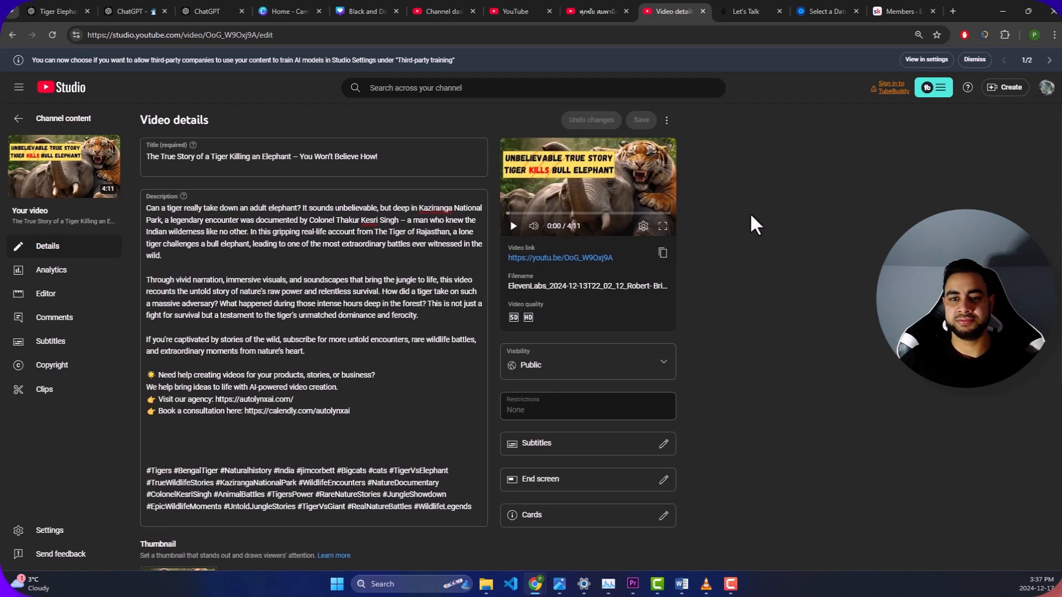
pyautogui.scroll(-6, 239, 269)
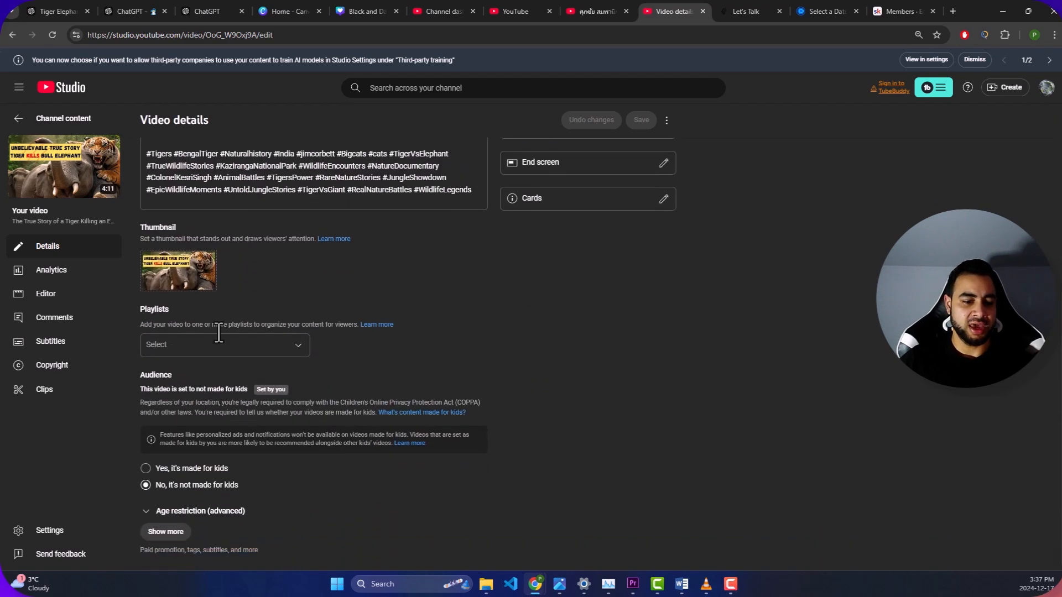
# - Expand the additional video settings and review the altered content, tags, language, license and remixing options
pyautogui.click(165, 533)
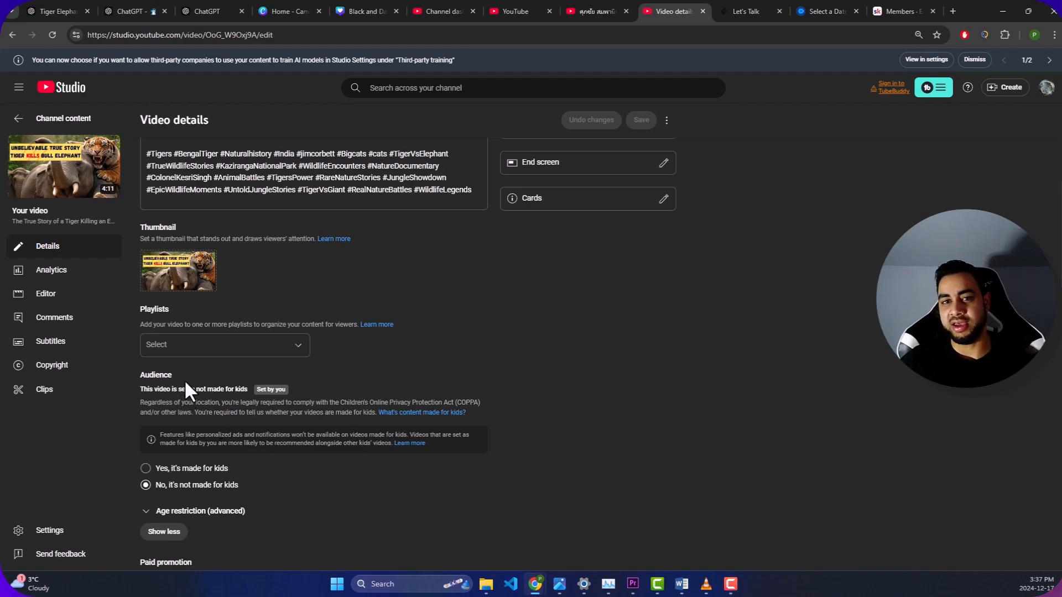
pyautogui.scroll(-8, 166, 409)
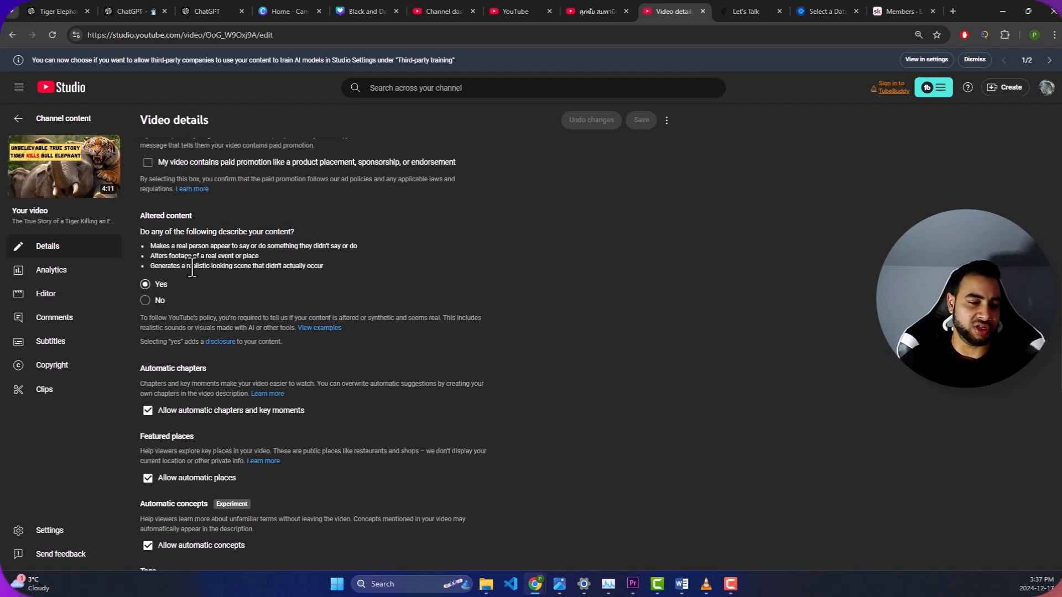
pyautogui.scroll(-2, 191, 268)
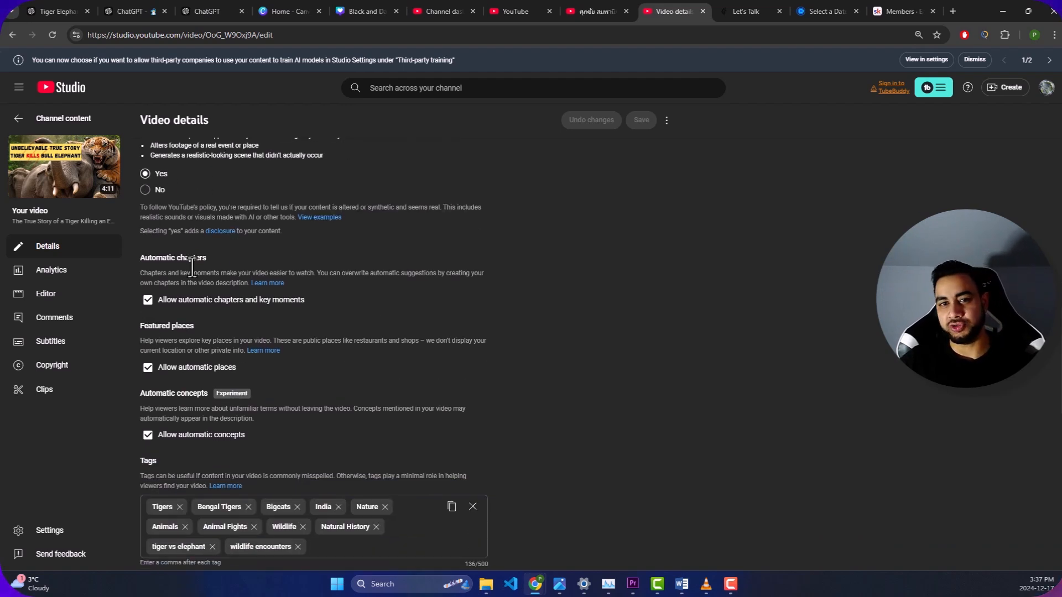
pyautogui.scroll(-5, 228, 311)
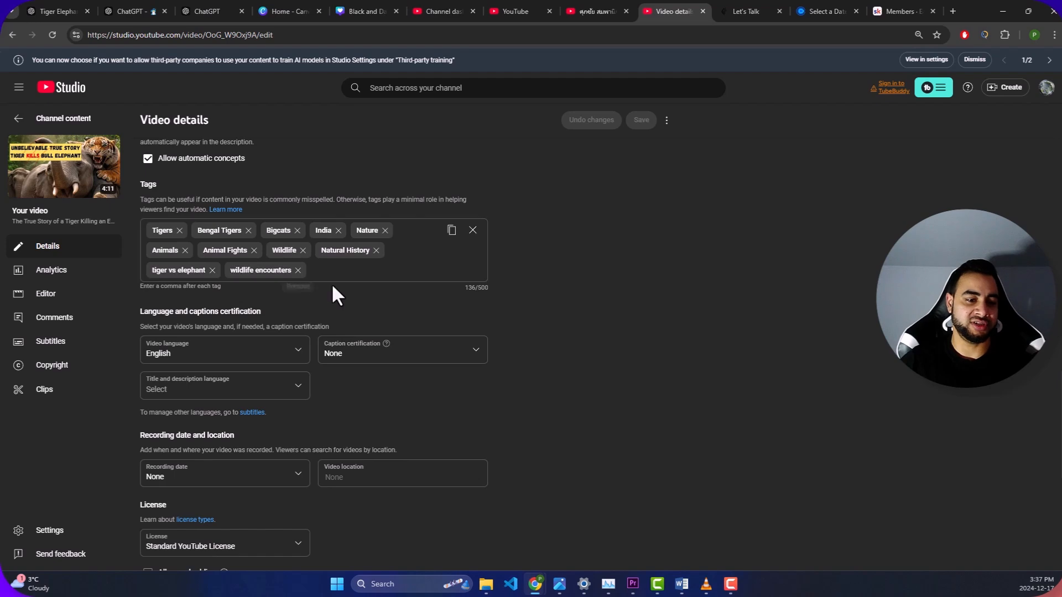
pyautogui.scroll(-7, 326, 293)
pyautogui.scroll(20, 284, 237)
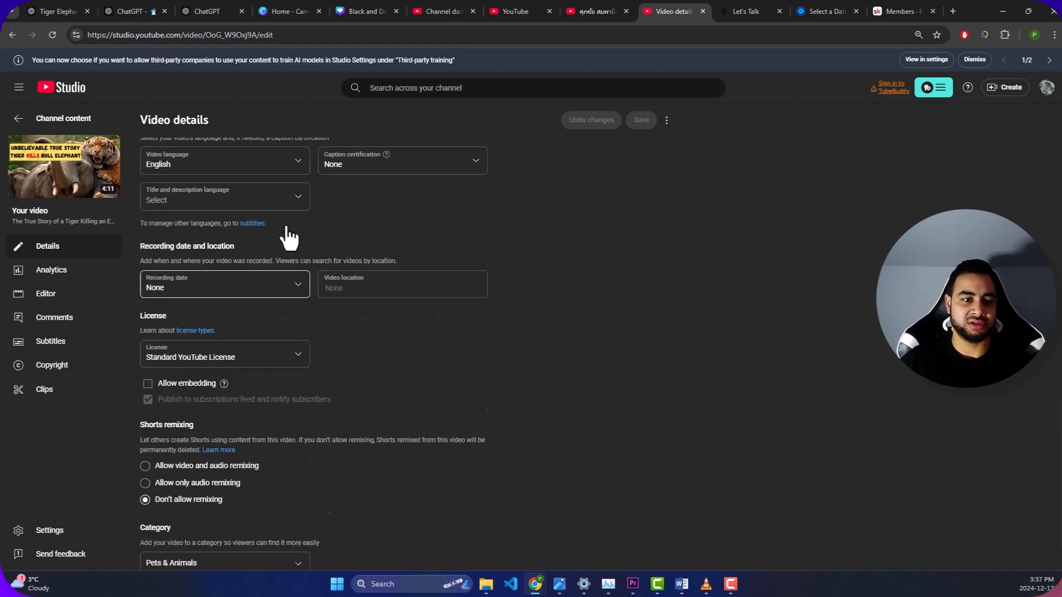
pyautogui.scroll(5, 183, 334)
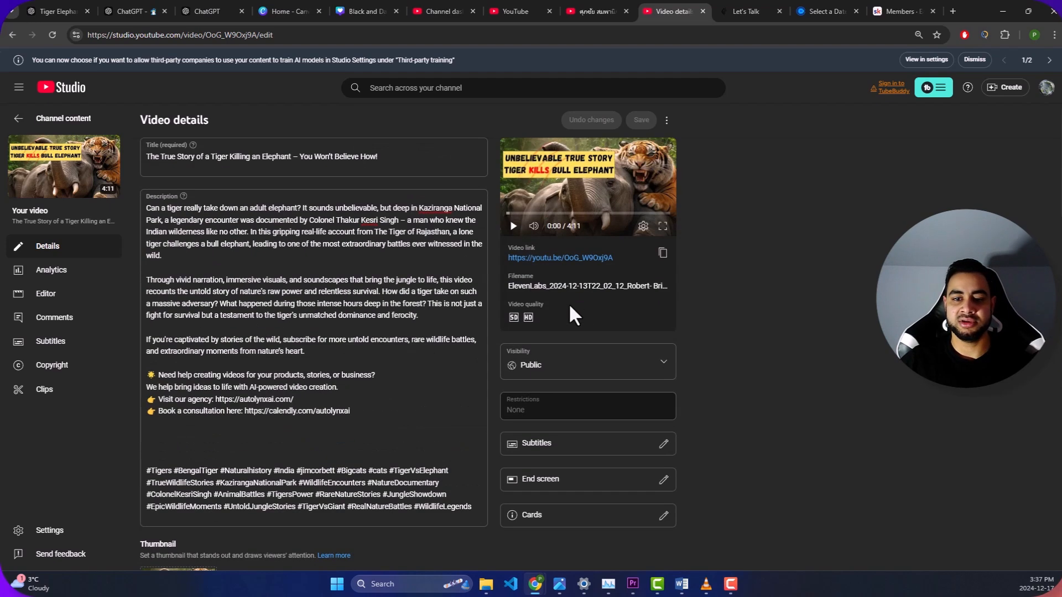